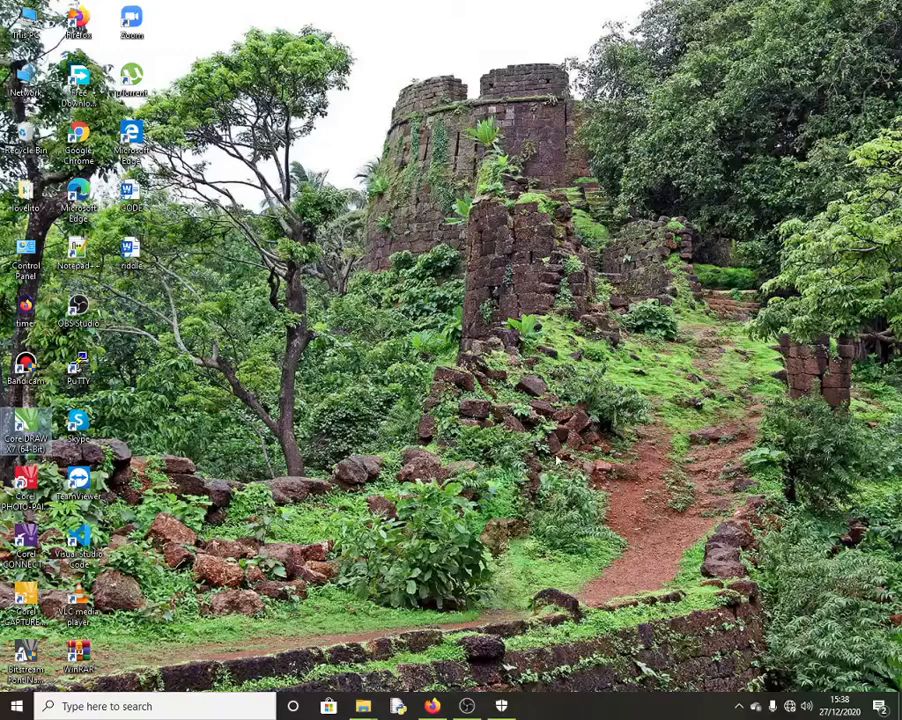
Step: Restore the Firefox window showing the Codestar Technologies homepage at codestar.co.ke
click(432, 707)
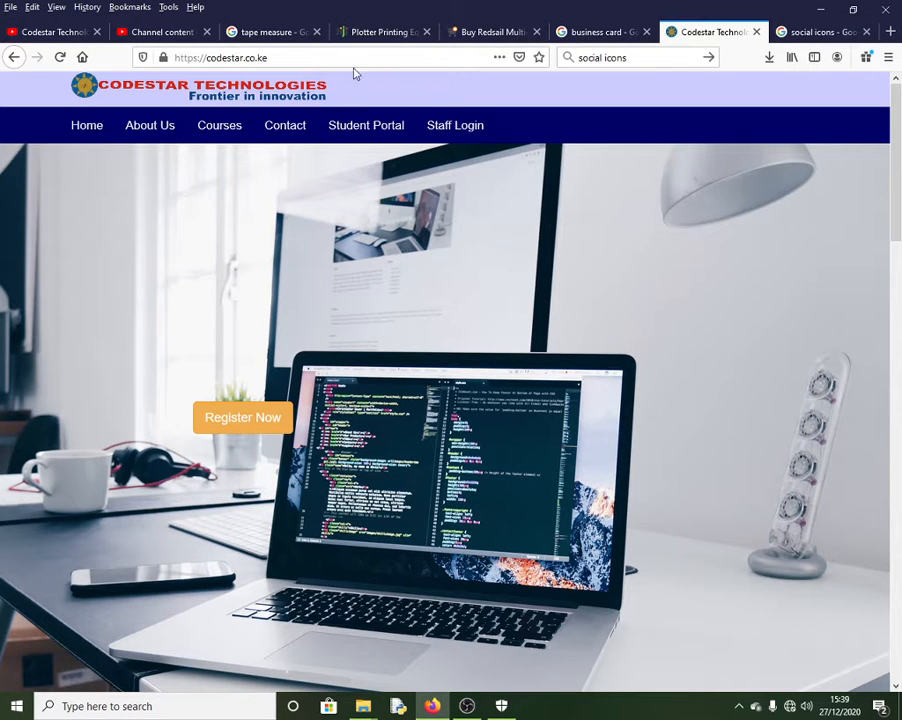
Step: Check the Studio Channel content page, then return to the Codestar channel's Videos list
click(47, 30)
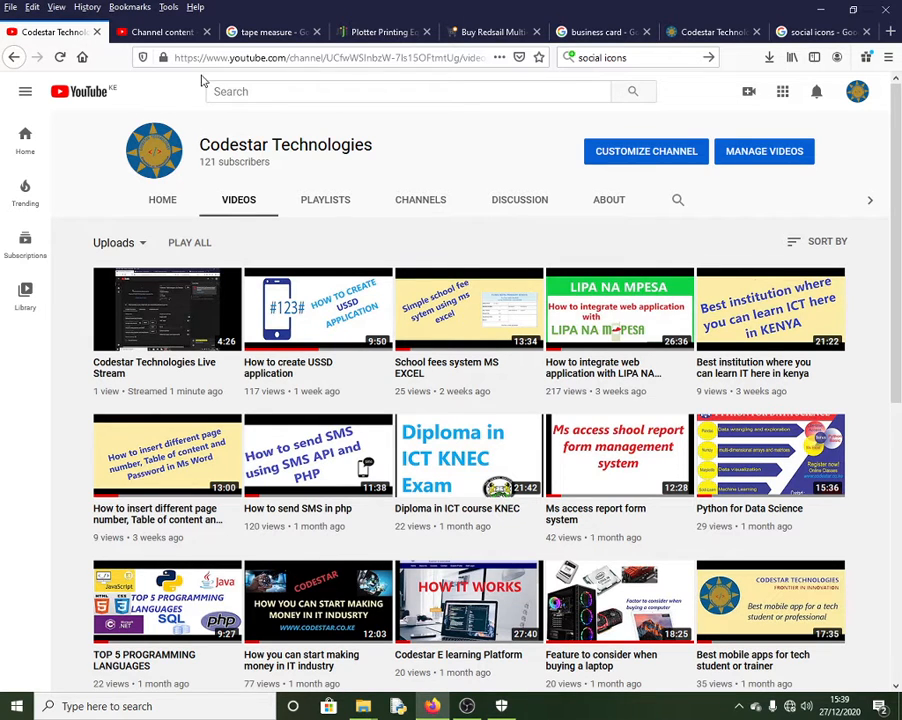
click(125, 33)
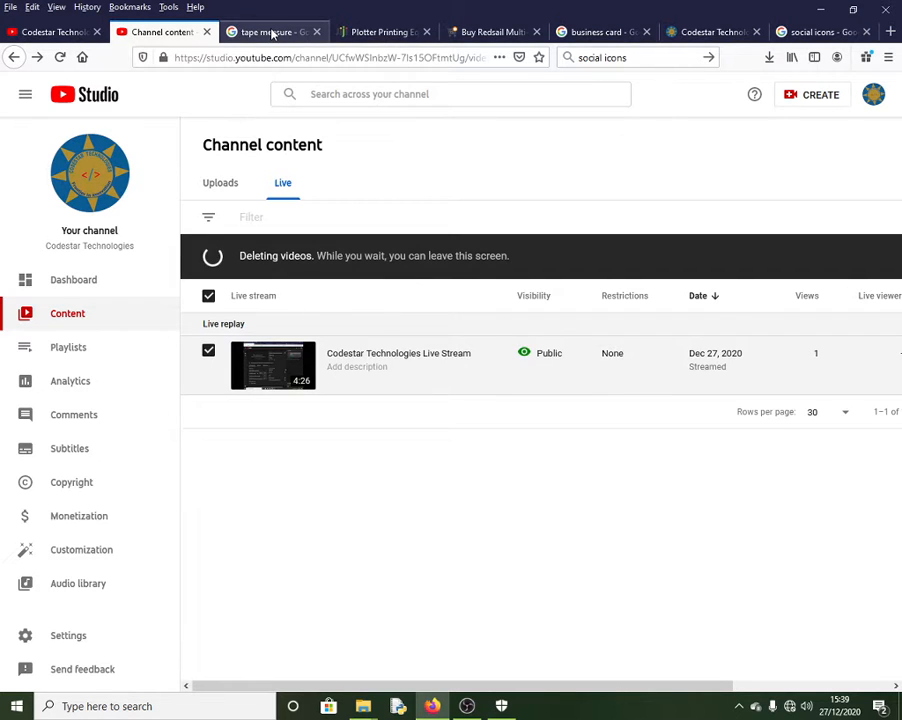
click(818, 10)
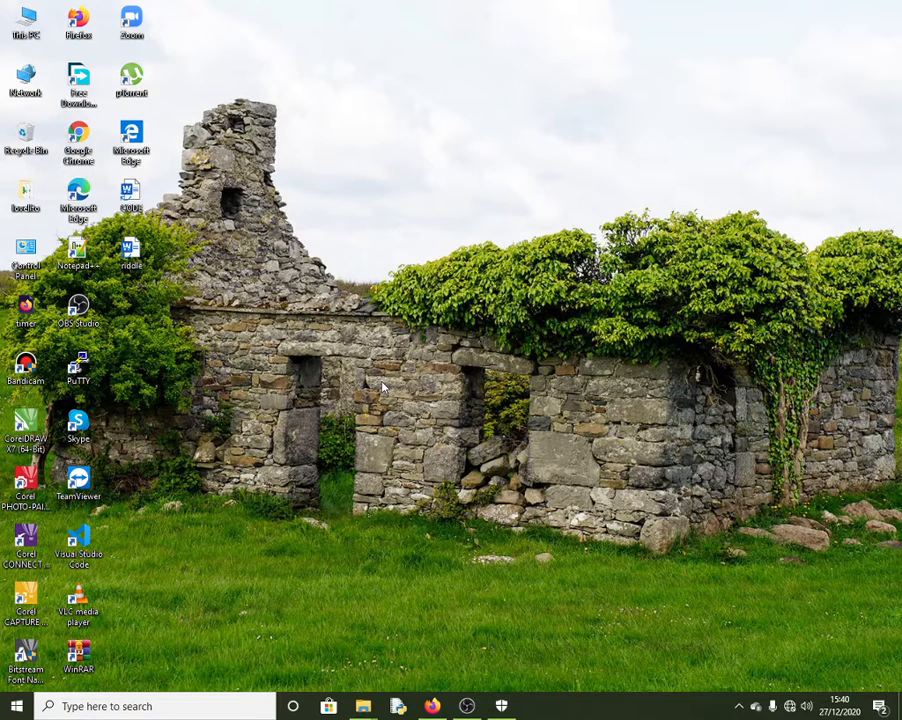
click(432, 706)
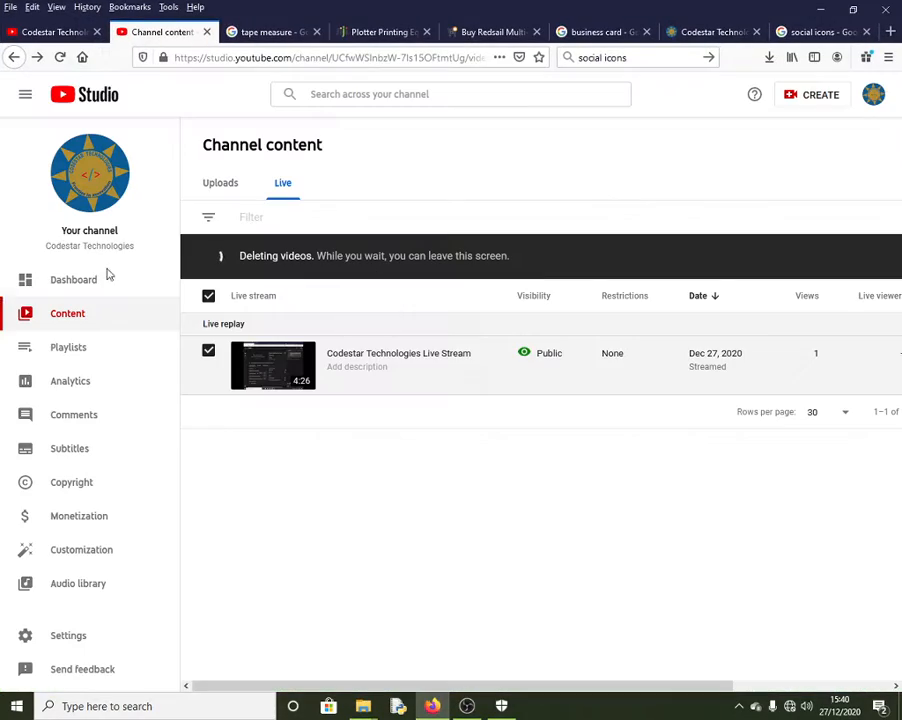
click(54, 32)
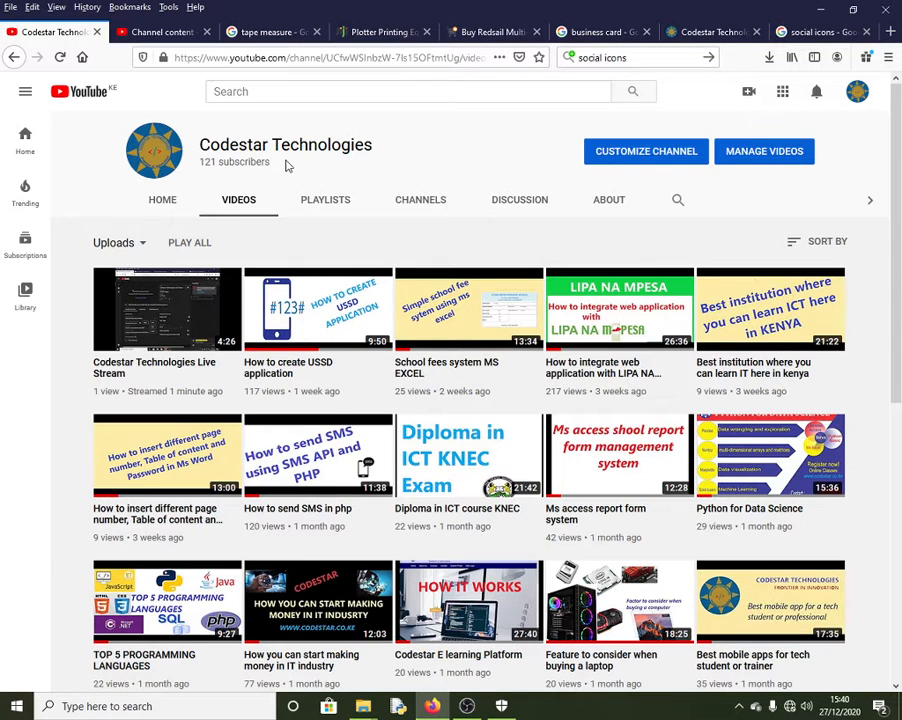
Step: Search 'iget' for the igetintpc site, close the Server Not Found tab, and minimize Firefox
click(887, 31)
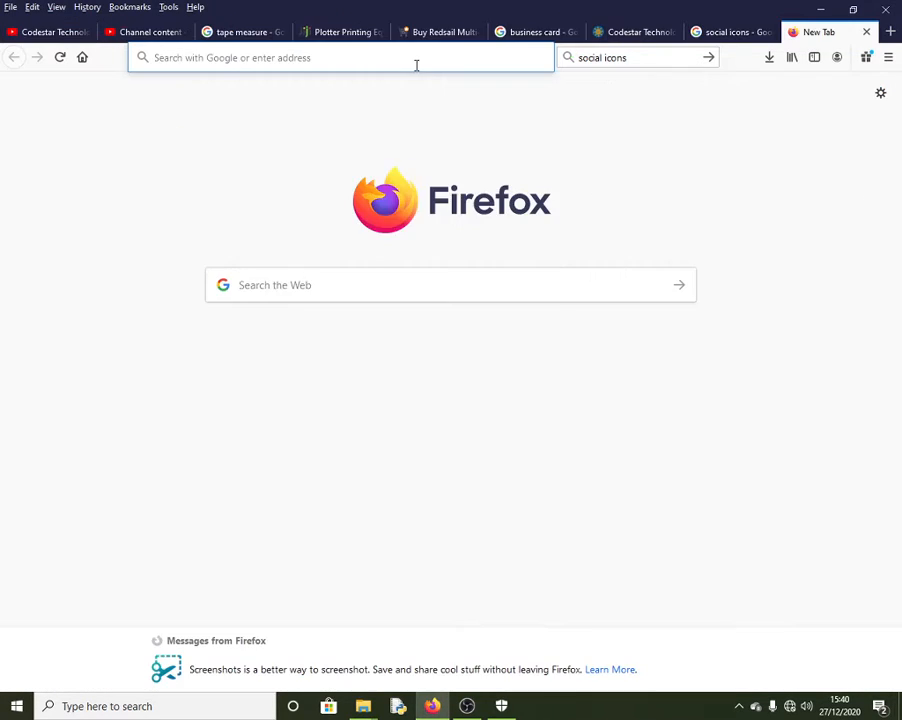
click(413, 60)
text(iget)
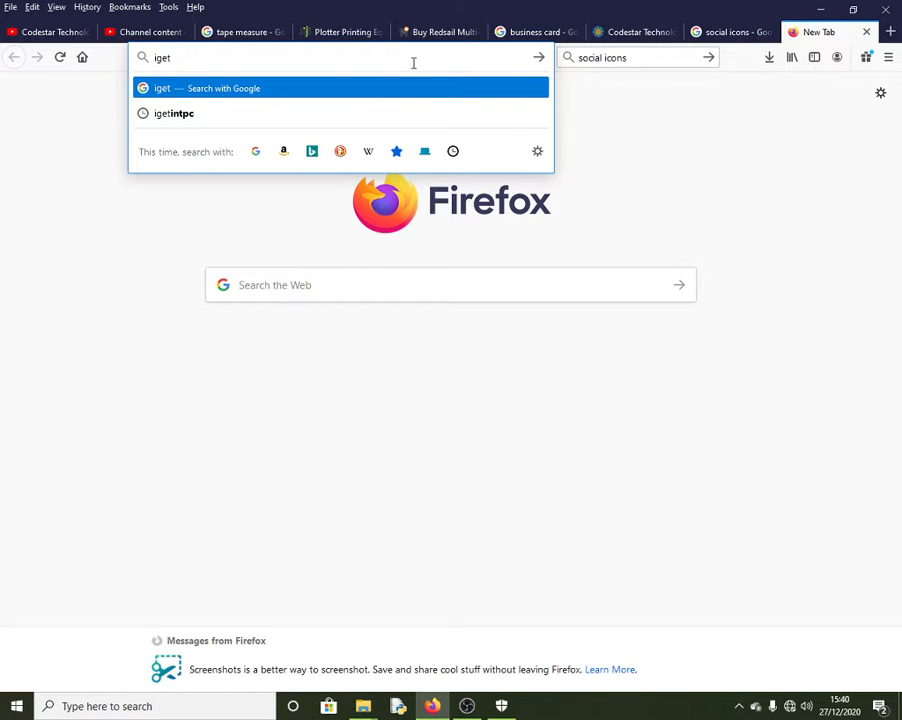
click(196, 114)
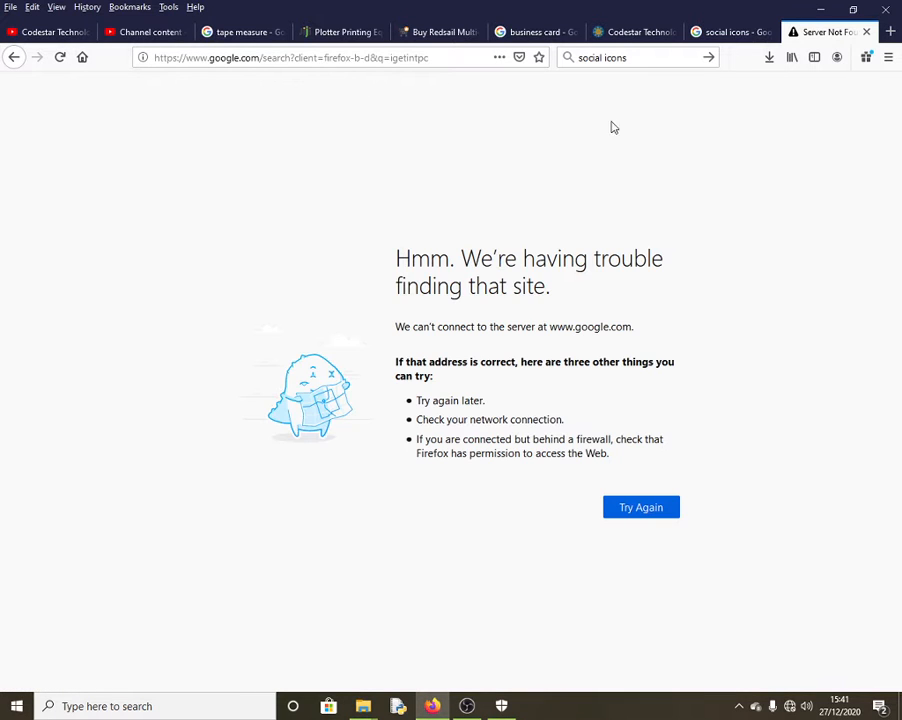
click(866, 32)
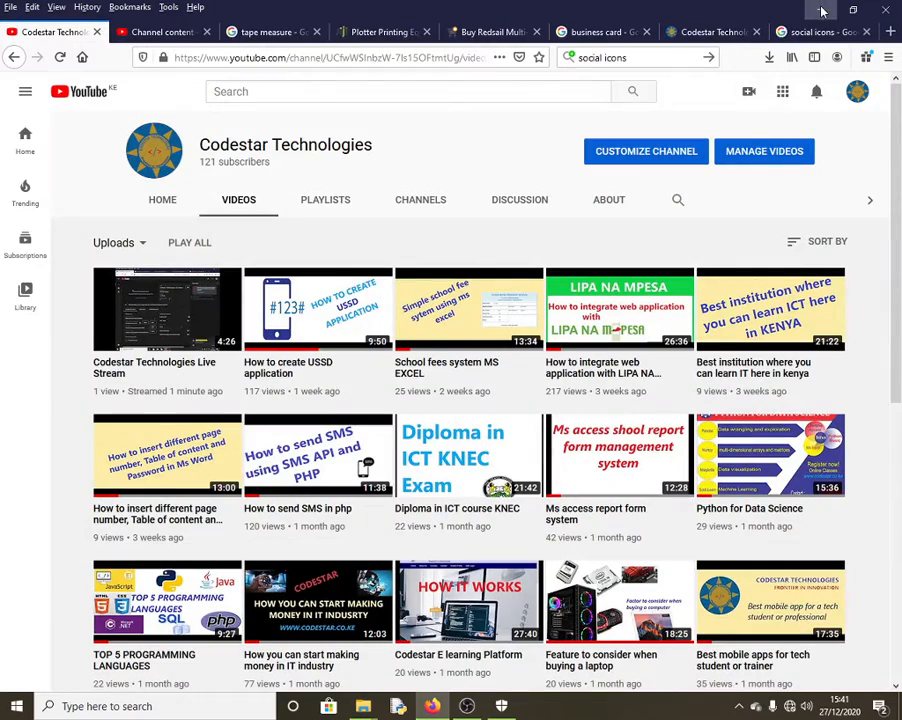
click(822, 10)
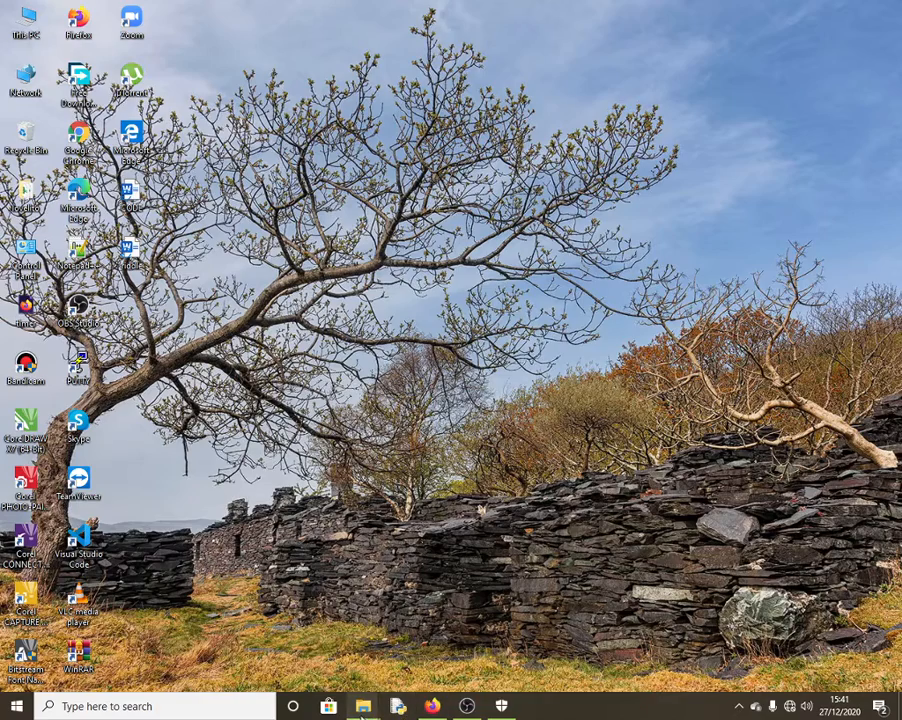
Step: Browse up to D:\Software, open the CorelDRAW Graphics Suite X7 x64 folder, and glance at virus protection
click(365, 714)
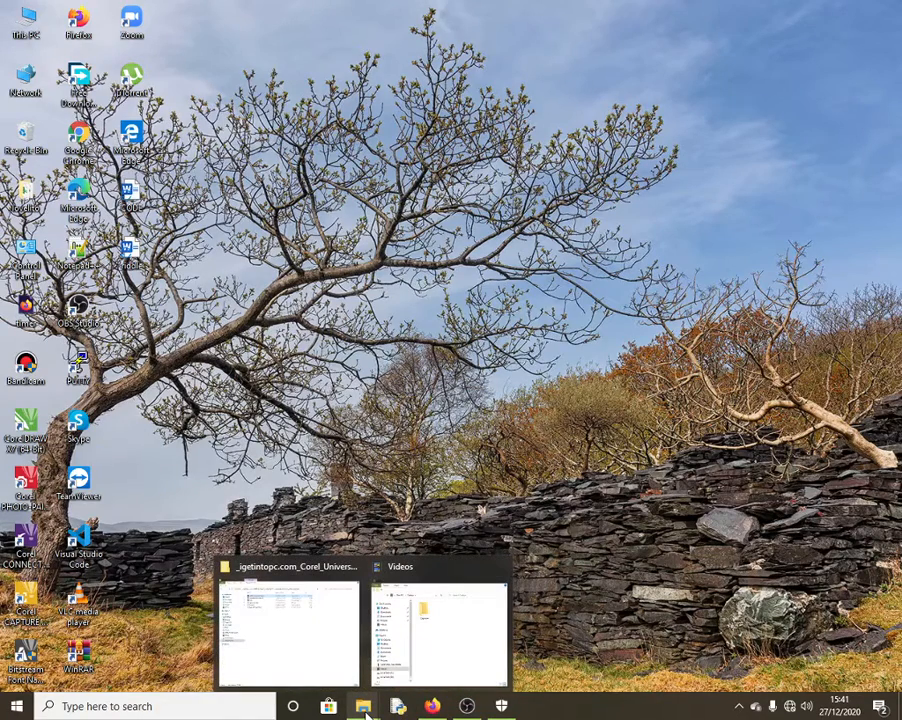
click(288, 655)
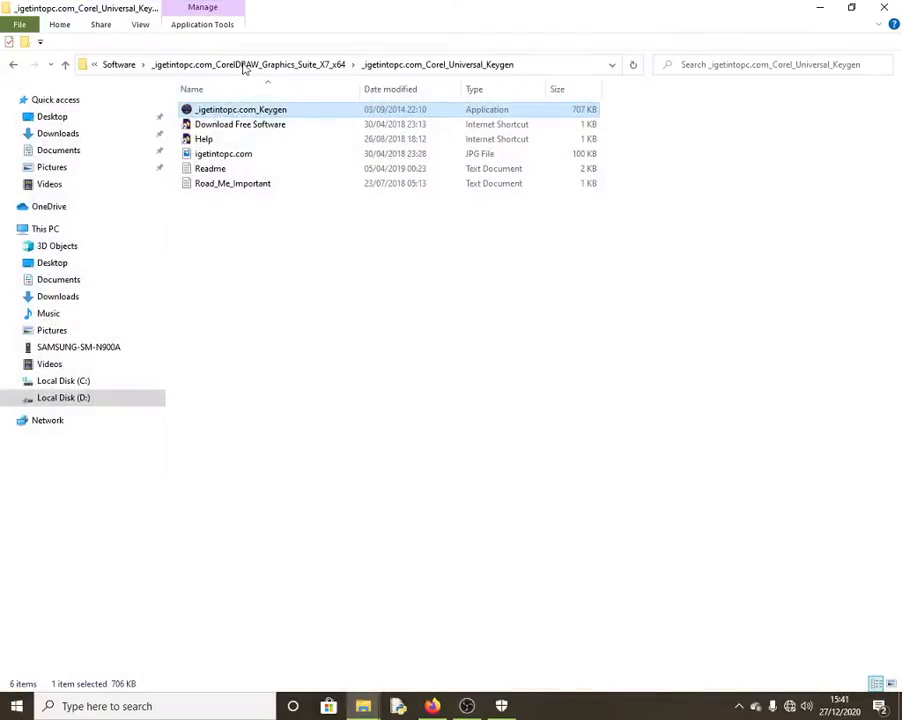
click(303, 67)
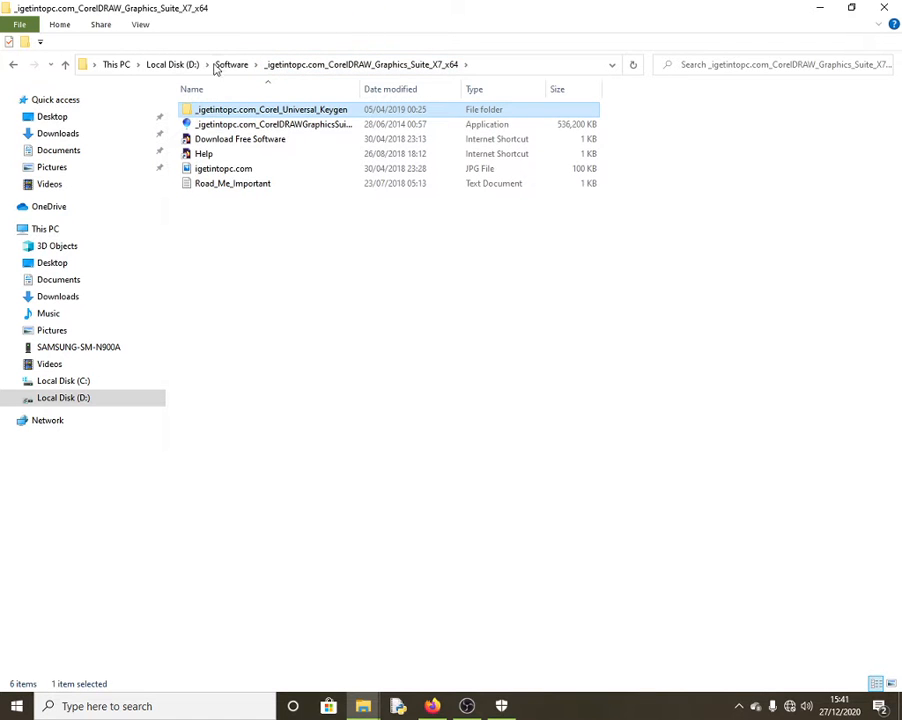
click(232, 65)
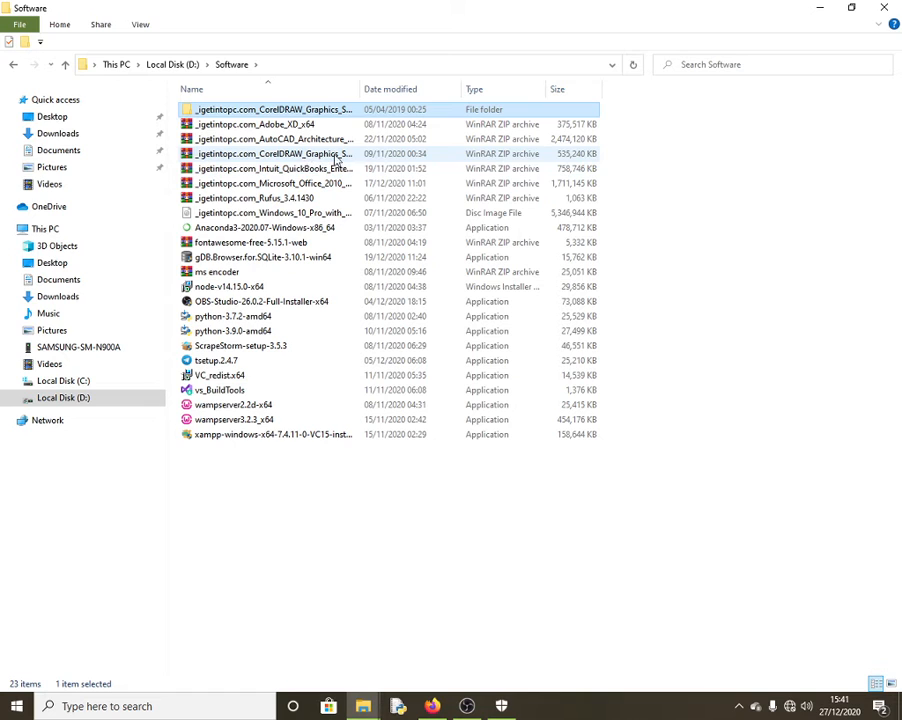
click(335, 155)
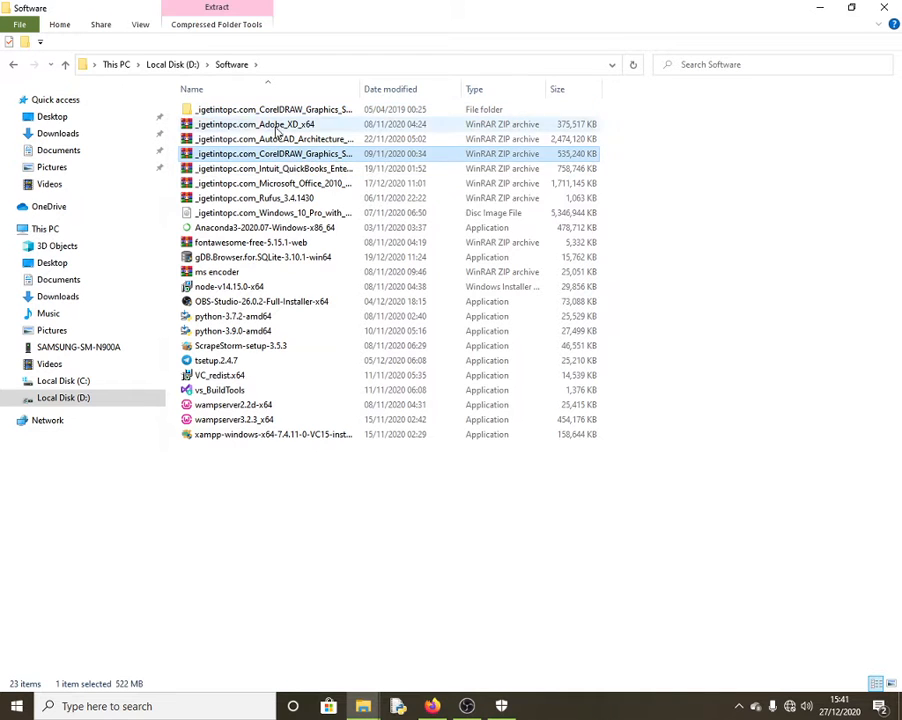
double_click(333, 110)
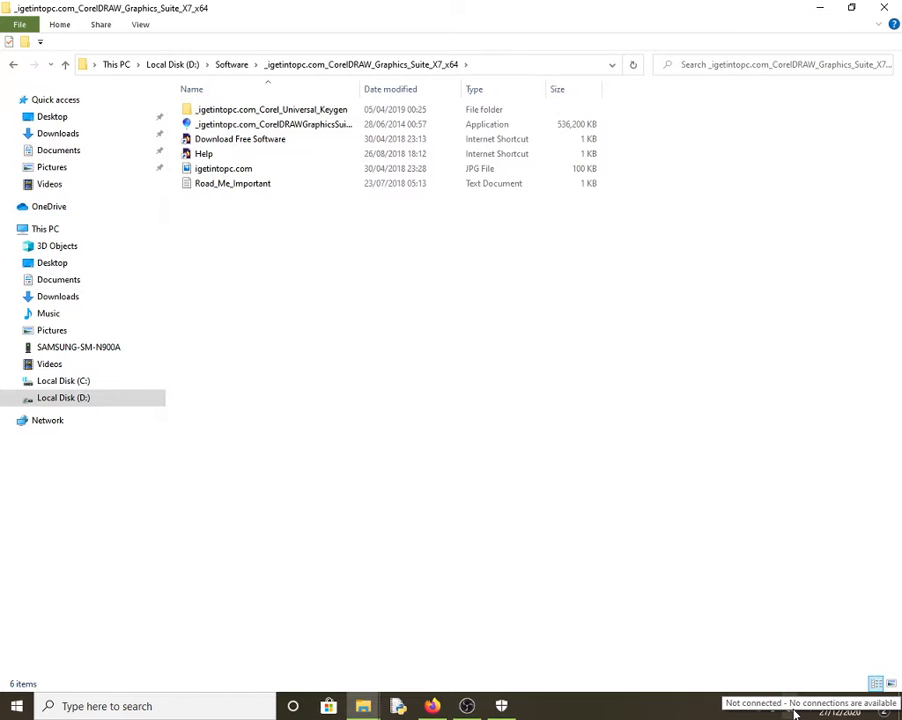
click(503, 707)
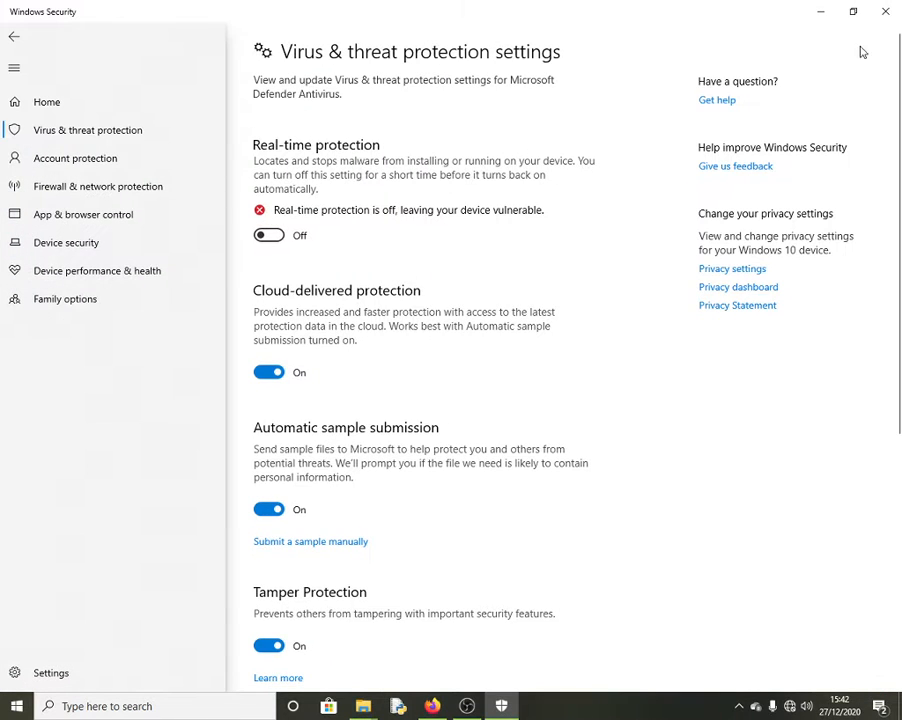
click(822, 14)
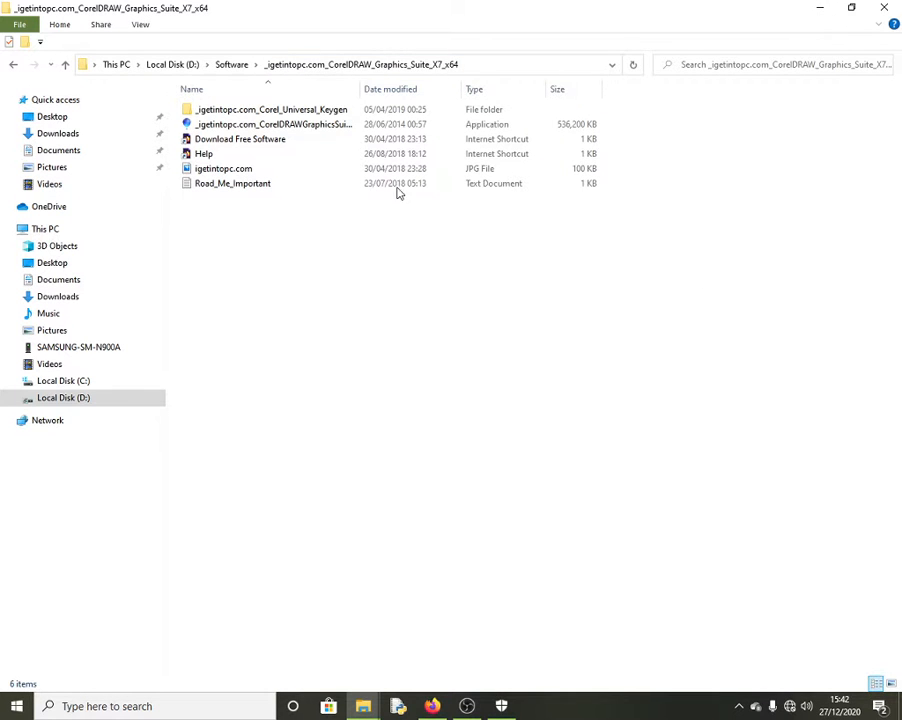
Step: Open the Corel_Universal_Keygen folder and launch the keygen application
click(241, 116)
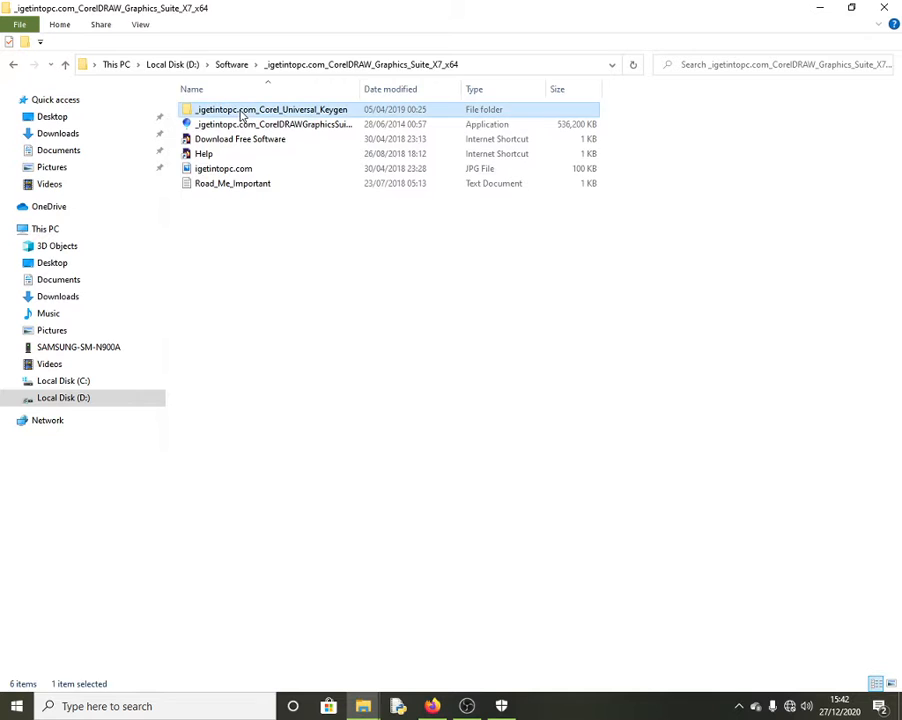
double_click(241, 116)
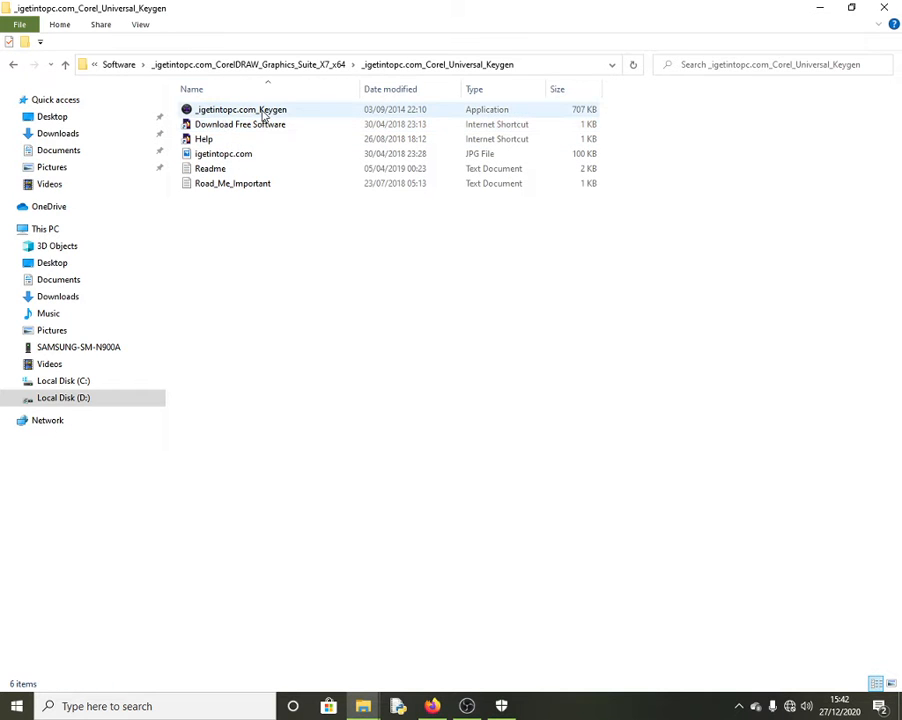
double_click(264, 110)
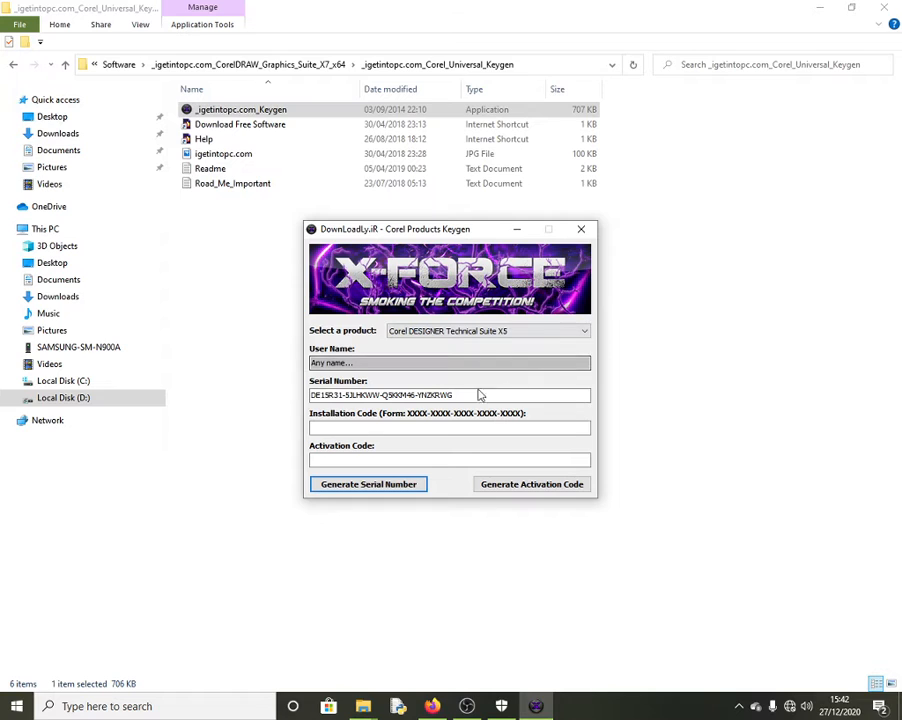
Step: Generate and copy a serial for CorelDRAW Graphics Suite X7, then minimize the keygen and Explorer
click(583, 331)
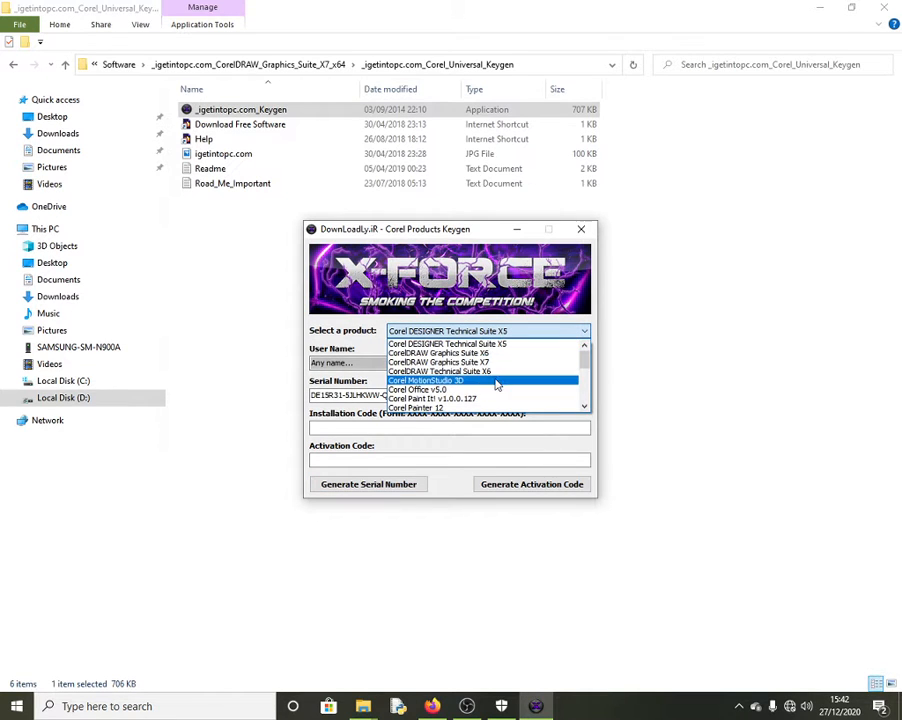
click(478, 363)
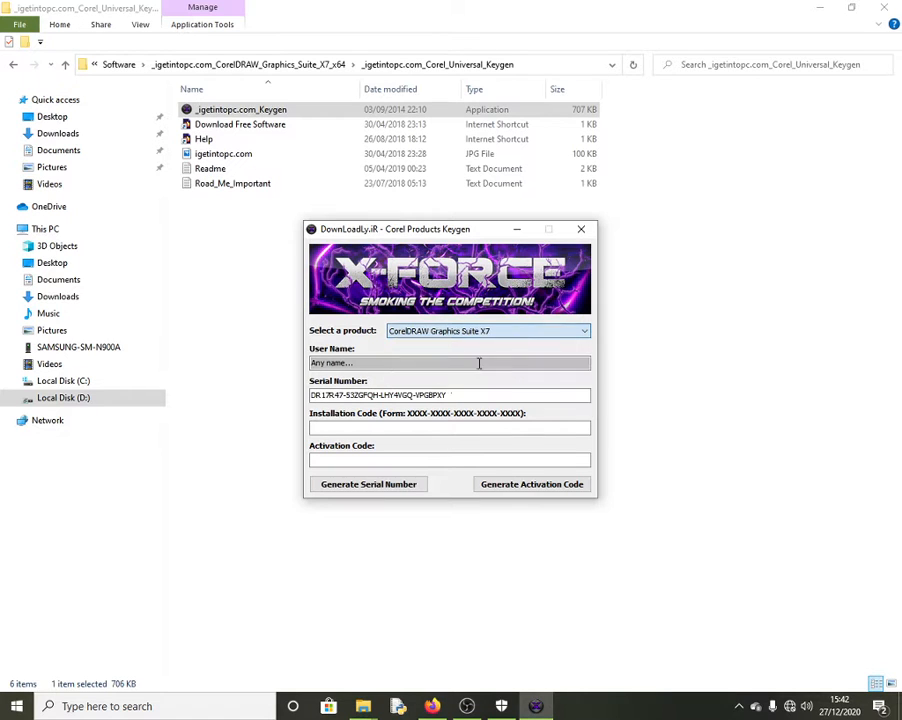
double_click(451, 395)
drag(451, 395, 312, 396)
key(ctrl+c)
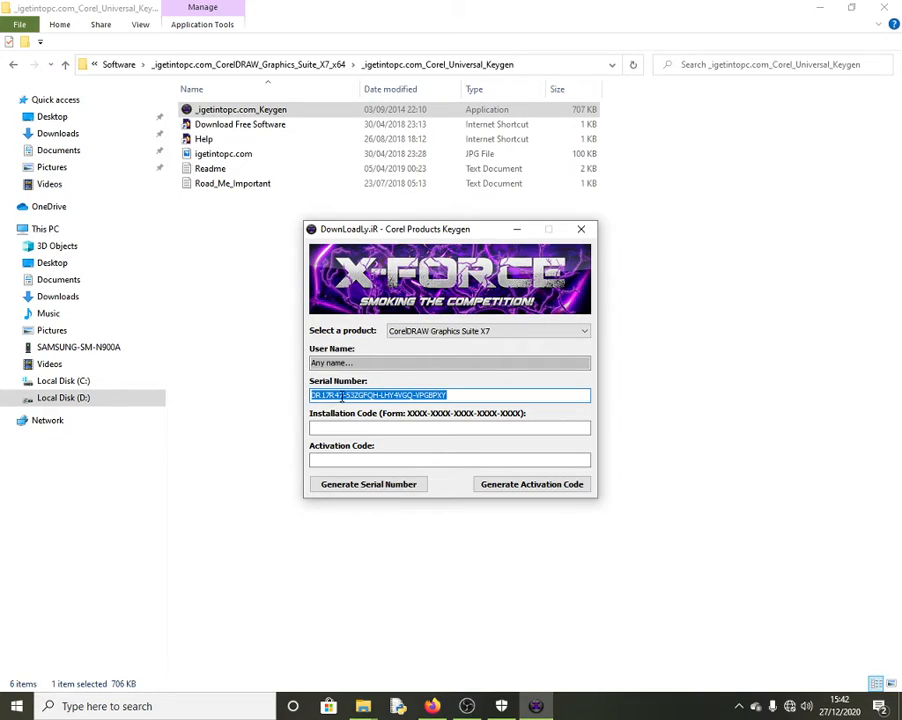
click(516, 229)
click(820, 7)
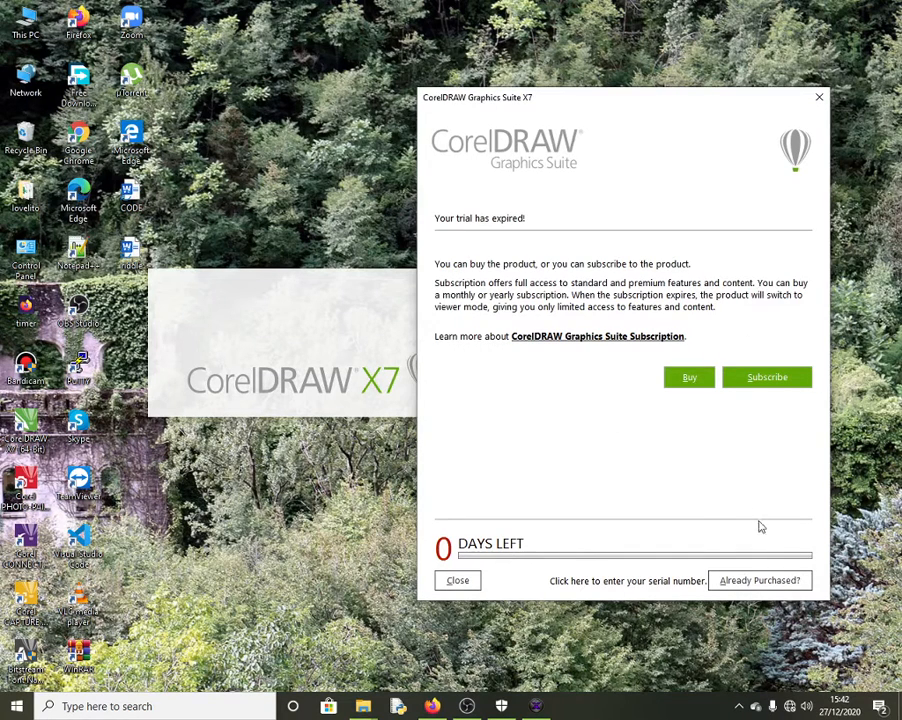
Step: Paste the copied serial number under Already Purchased > Enter Serial Number and choose Activate Offline
click(766, 583)
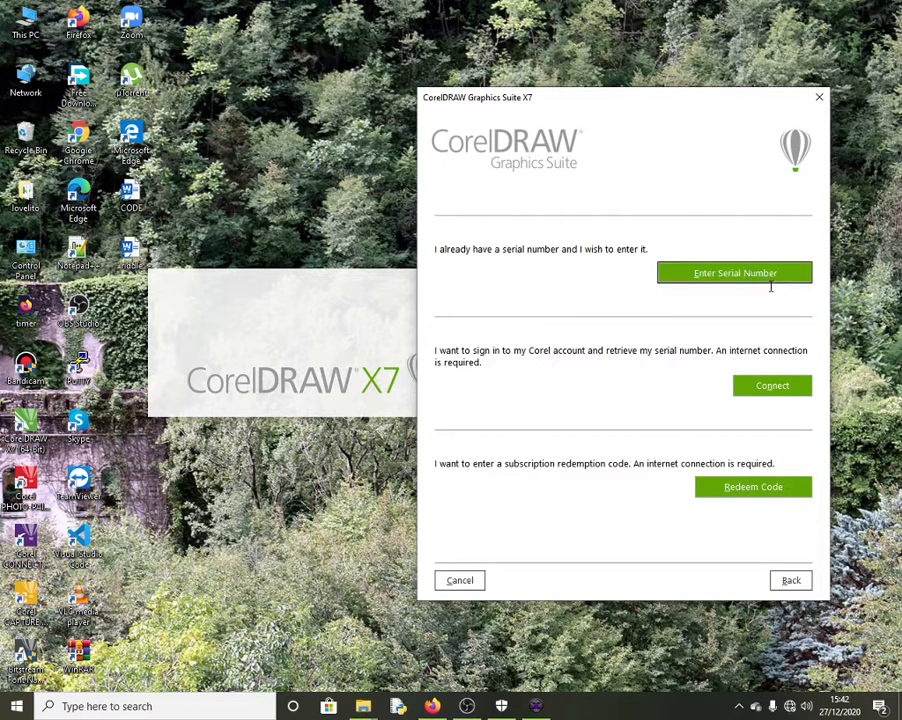
click(766, 283)
click(480, 290)
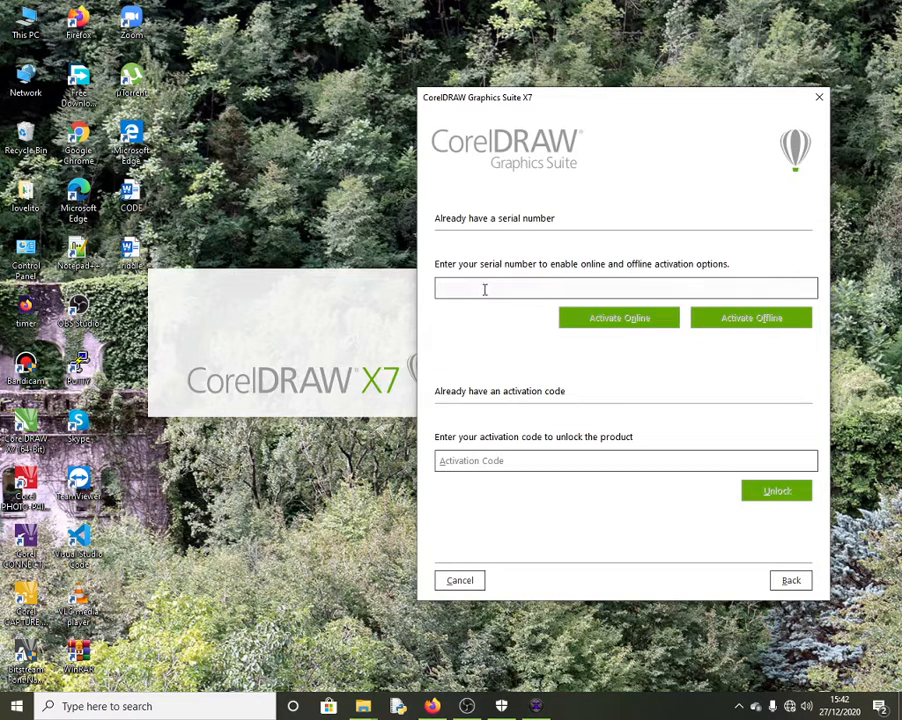
key(ctrl+v)
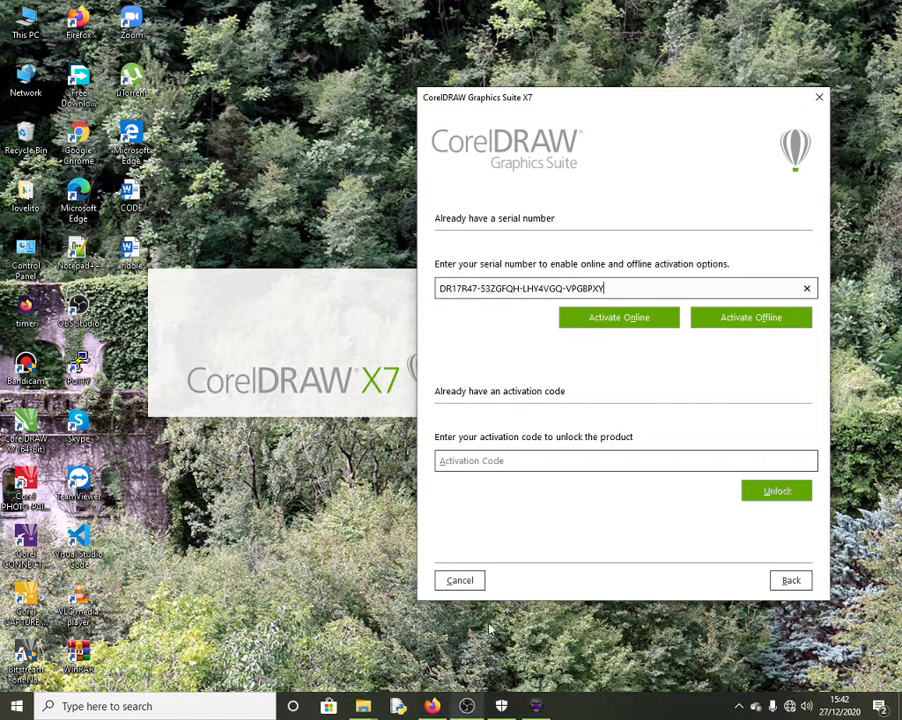
click(732, 319)
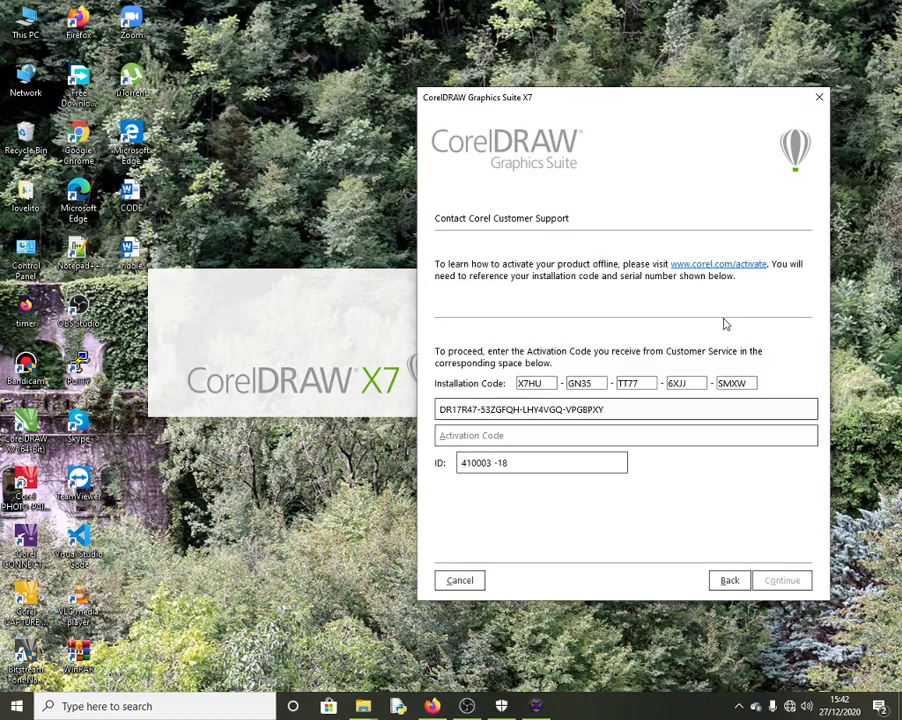
Step: Place the keygen beside CorelDRAW and type CorelDRAW's installation code into the keygen
click(536, 706)
drag(465, 237, 288, 204)
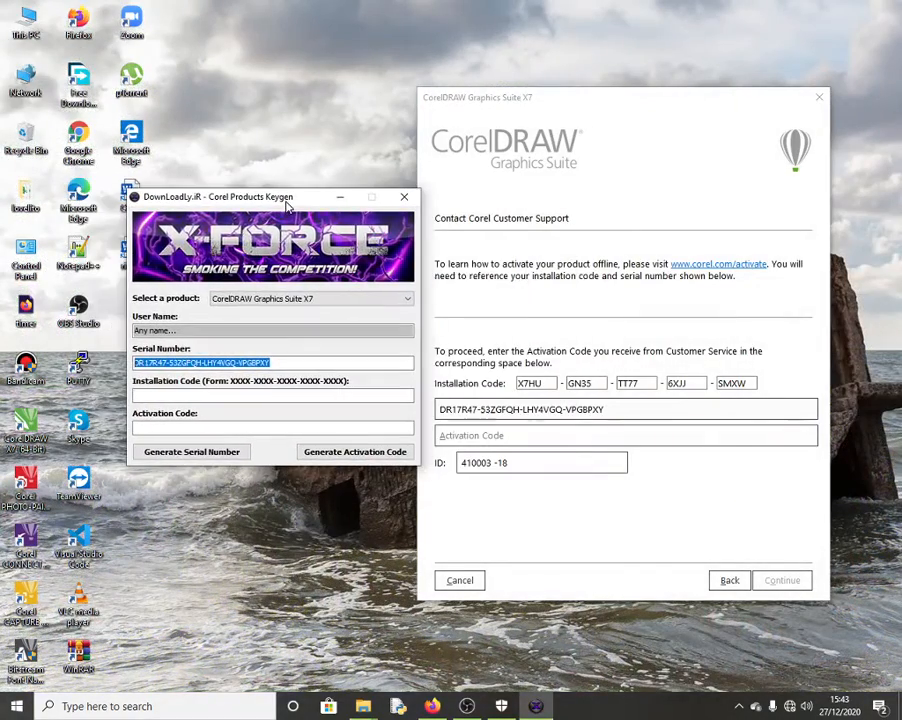
drag(540, 385, 519, 389)
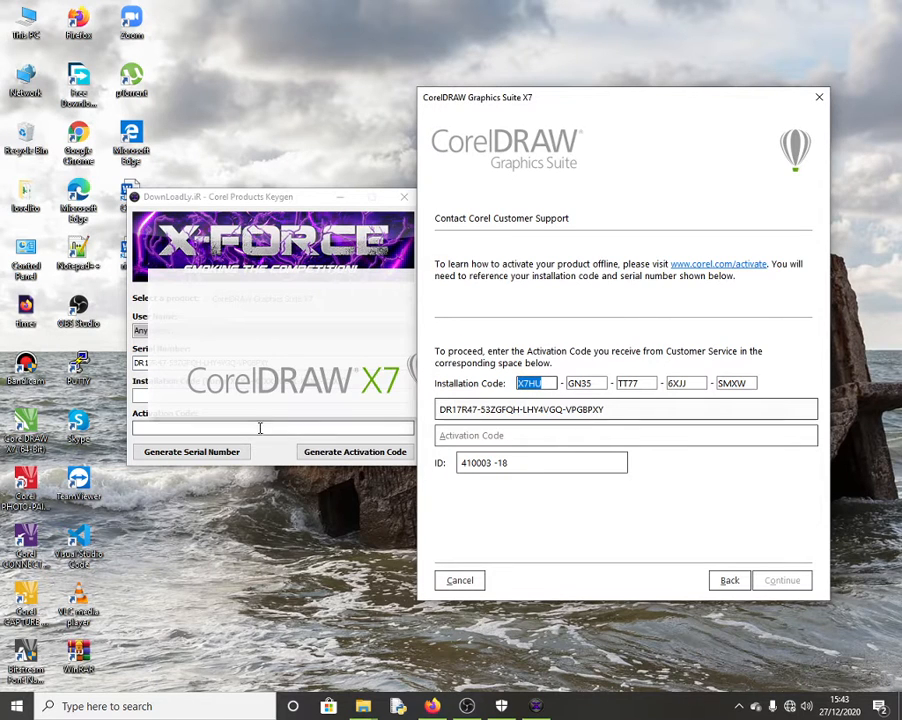
click(278, 202)
click(213, 397)
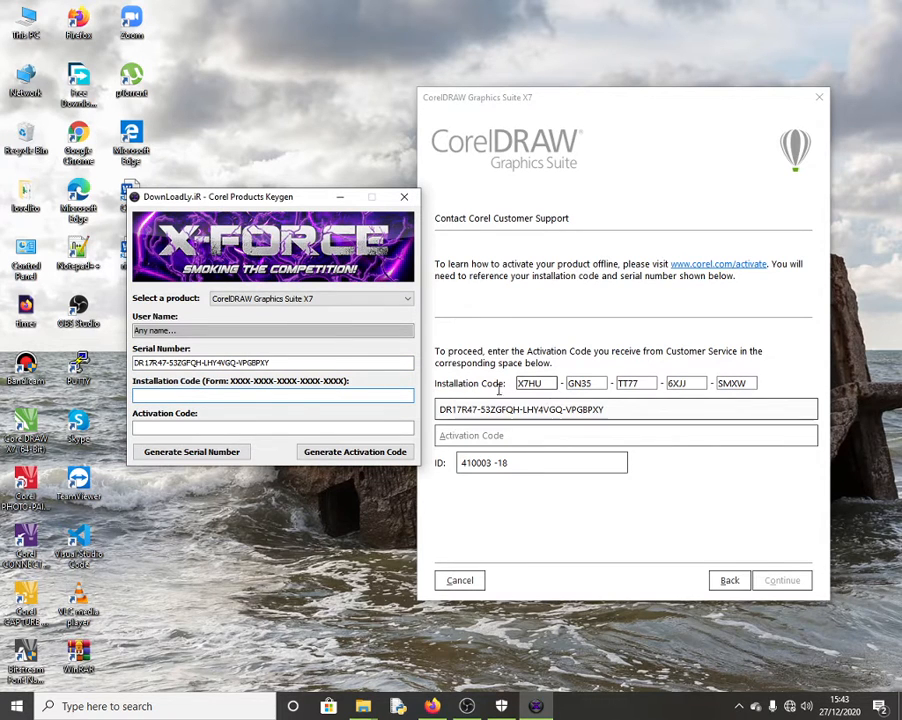
click(175, 427)
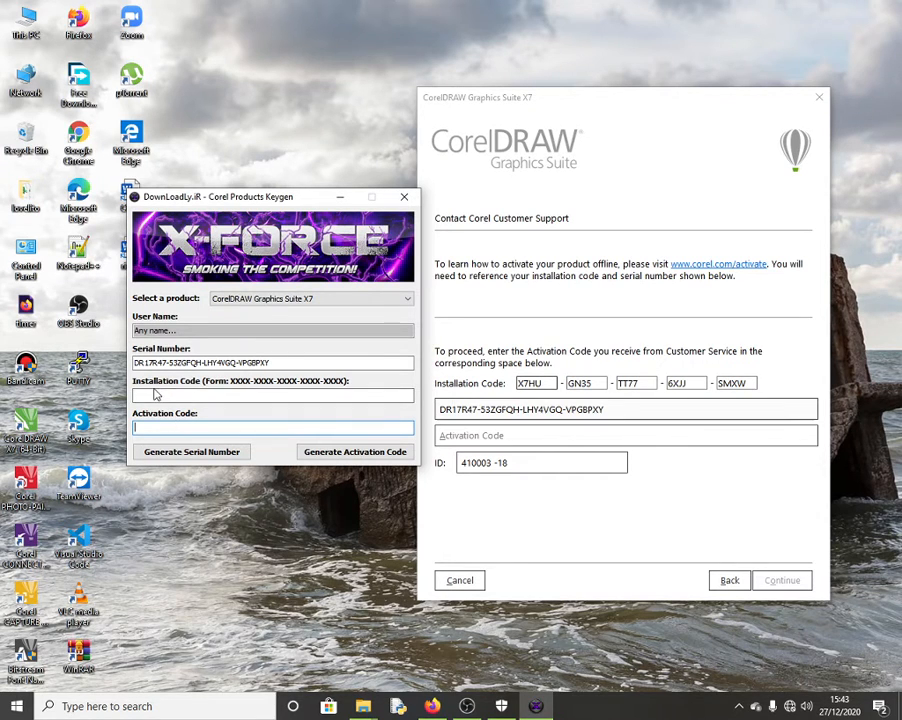
click(149, 397)
key(ctrl+v)
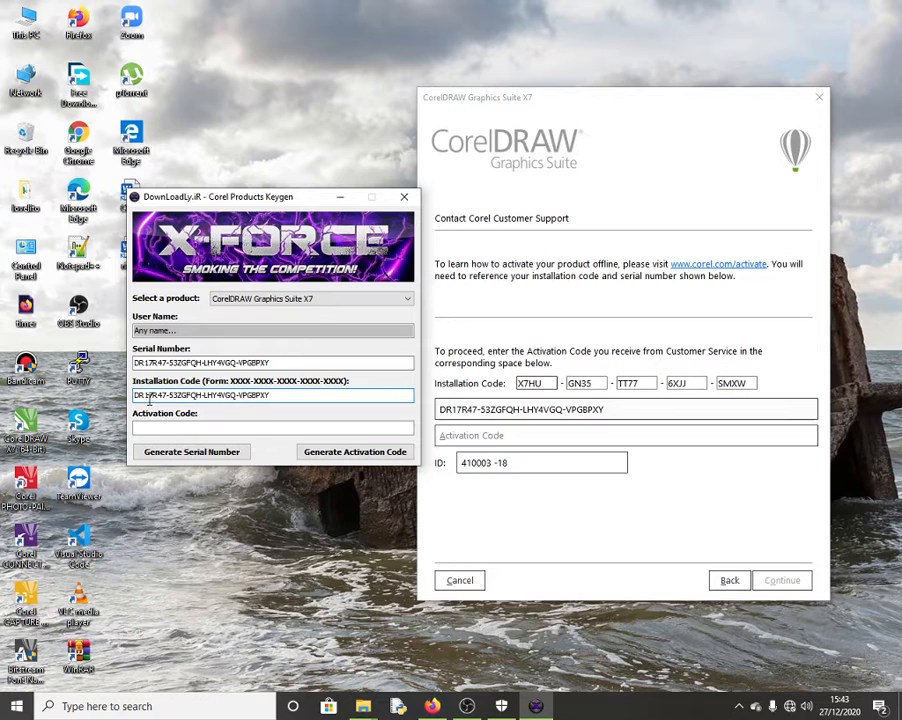
key(BackSpace)
key(BackSpace)
key(BackSpace)
key(BackSpace)
key(BackSpace)
key(BackSpace)
key(BackSpace)
key(BackSpace)
key(BackSpace)
key(BackSpace)
key(BackSpace)
key(BackSpace)
key(BackSpace)
key(BackSpace)
key(BackSpace)
key(BackSpace)
key(BackSpace)
key(BackSpace)
key(BackSpace)
key(BackSpace)
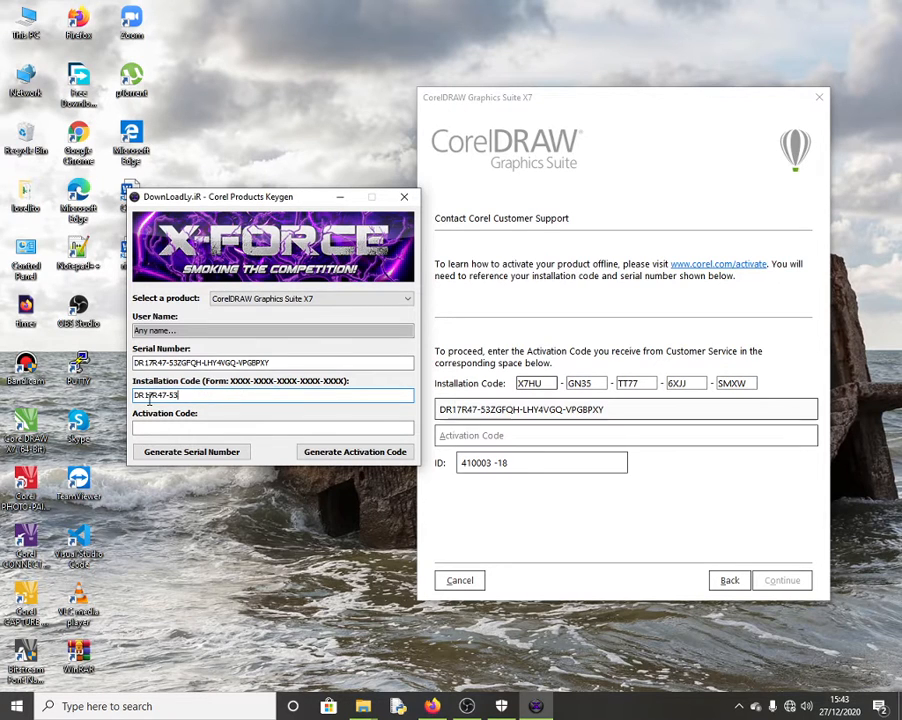
text(X7HUGN)
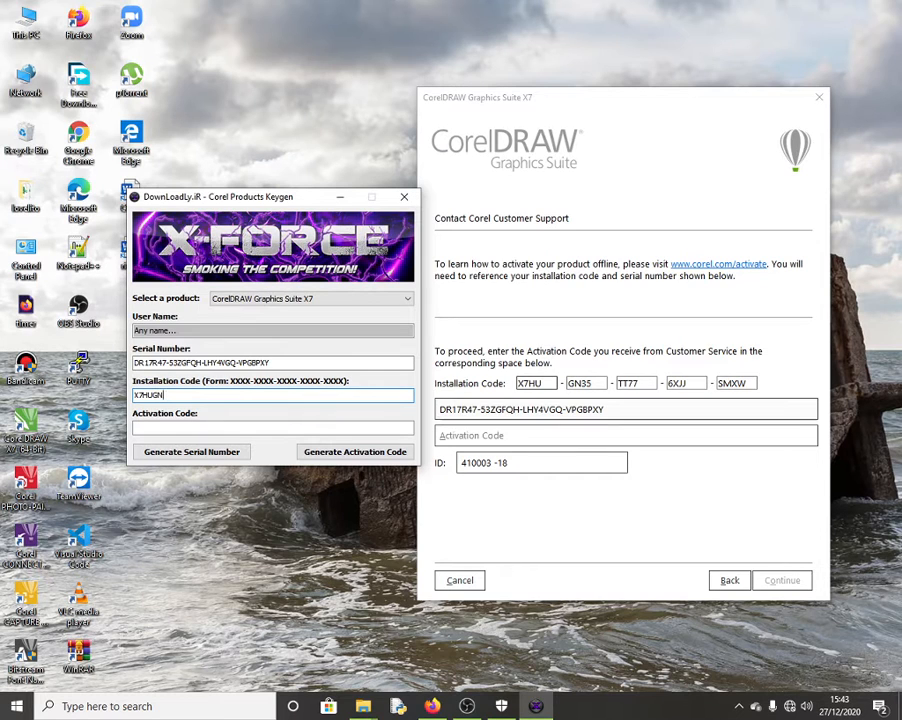
key(BackSpace)
key(BackSpace)
text(-)
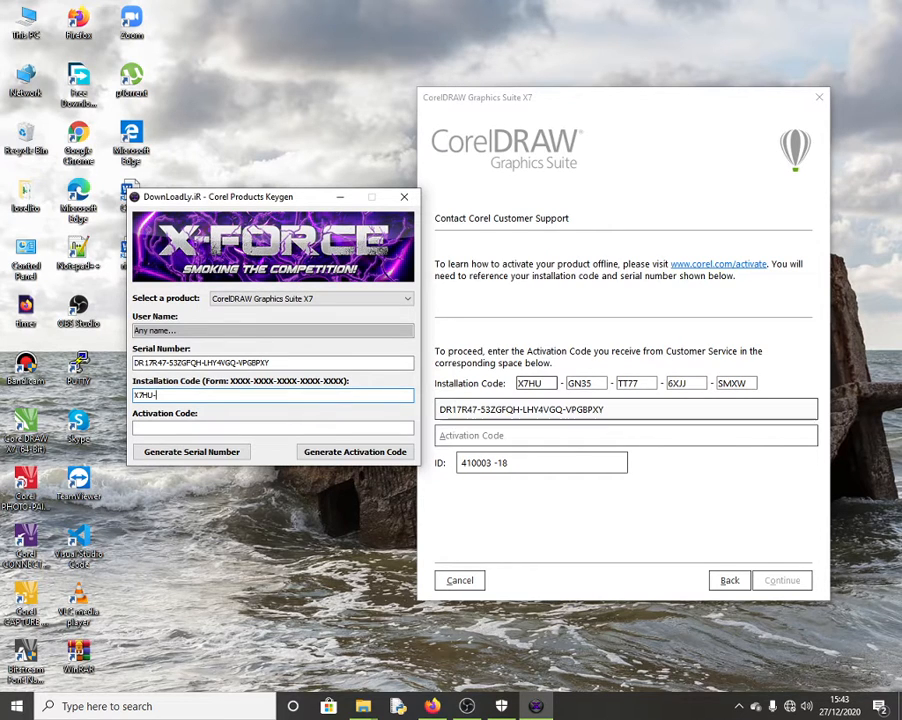
text(GN35)
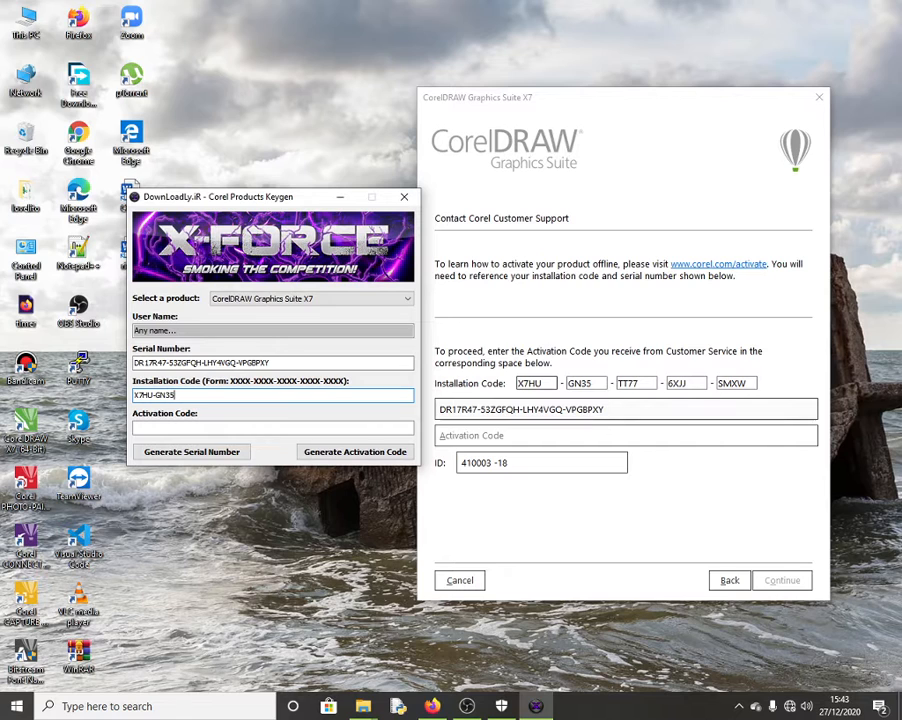
text(-TT77)
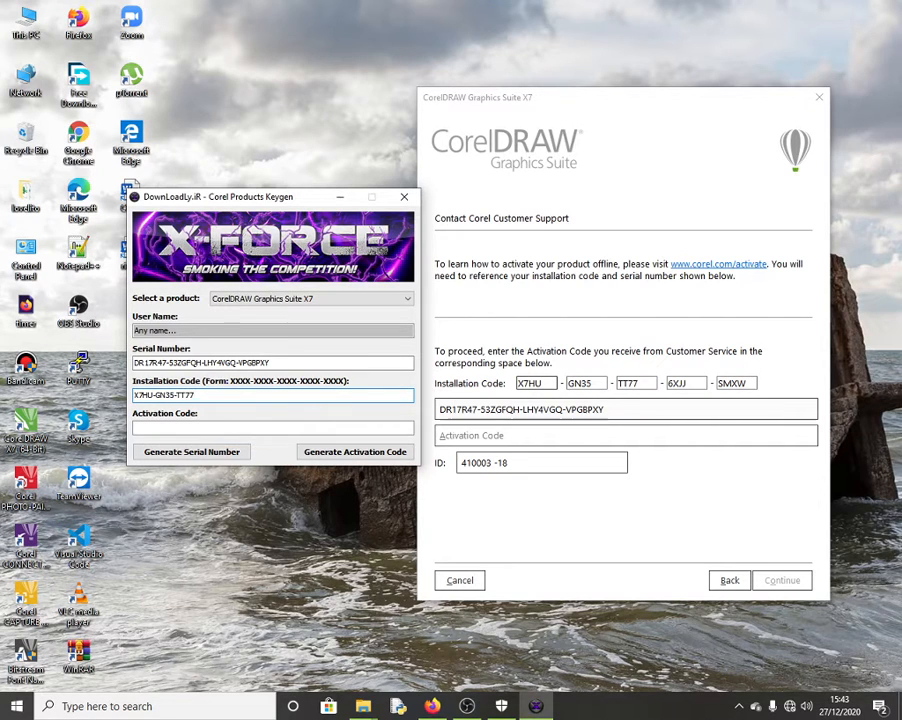
text(-6XJJ)
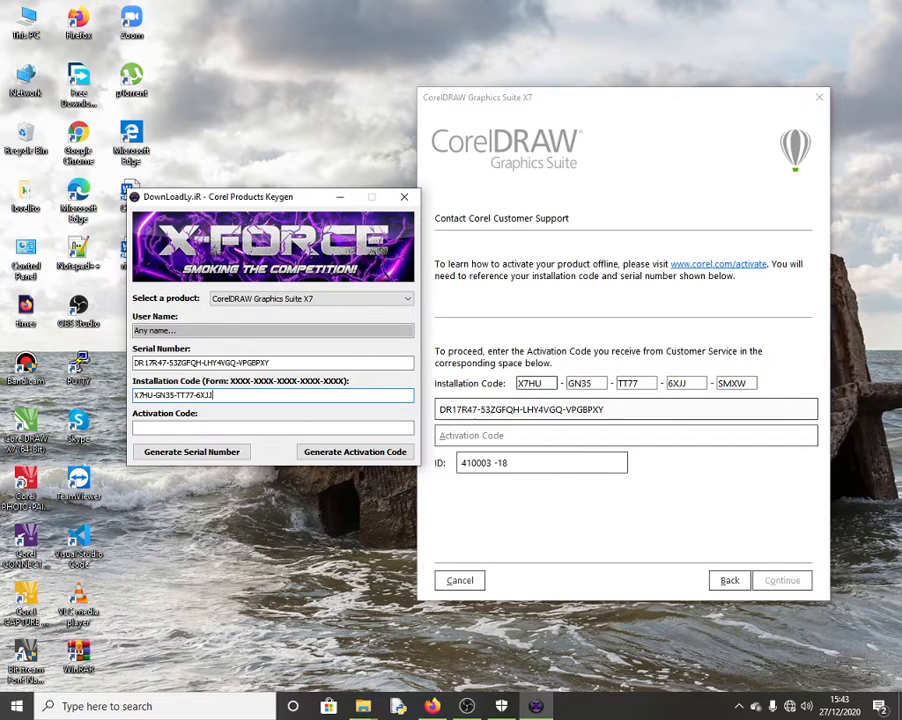
text(-SMXW)
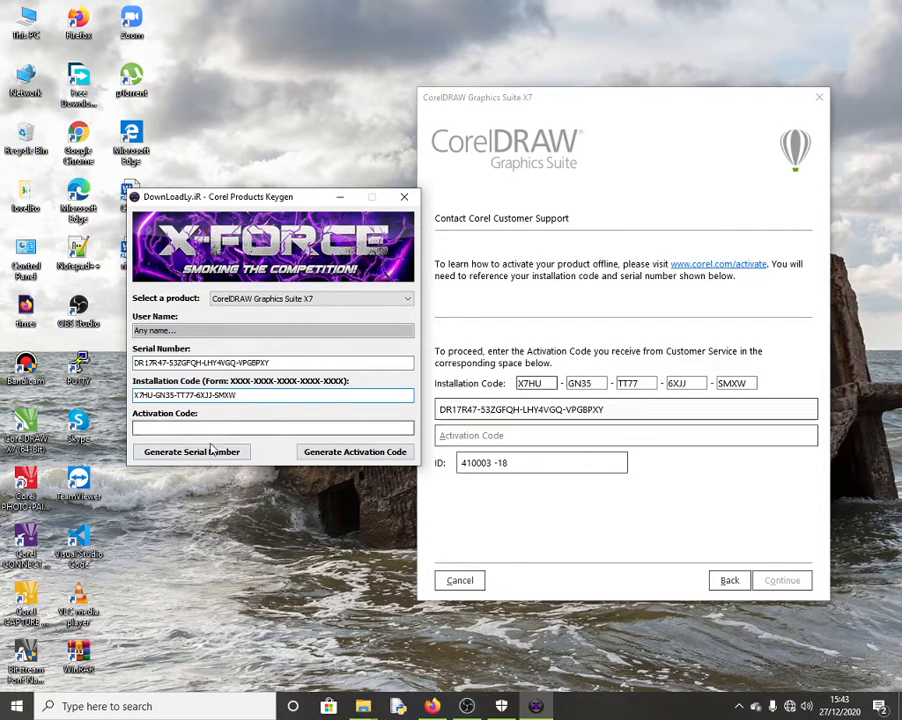
Step: Generate the activation code, paste it into CorelDRAW's Activation Code field, and continue
click(340, 453)
drag(249, 428, 134, 428)
key(ctrl+c)
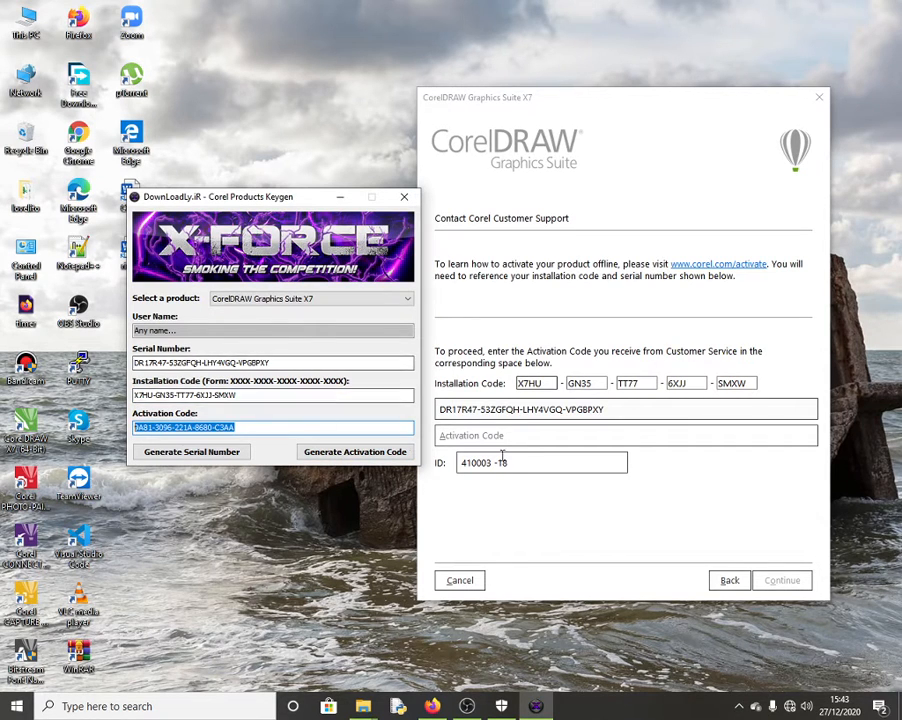
click(508, 436)
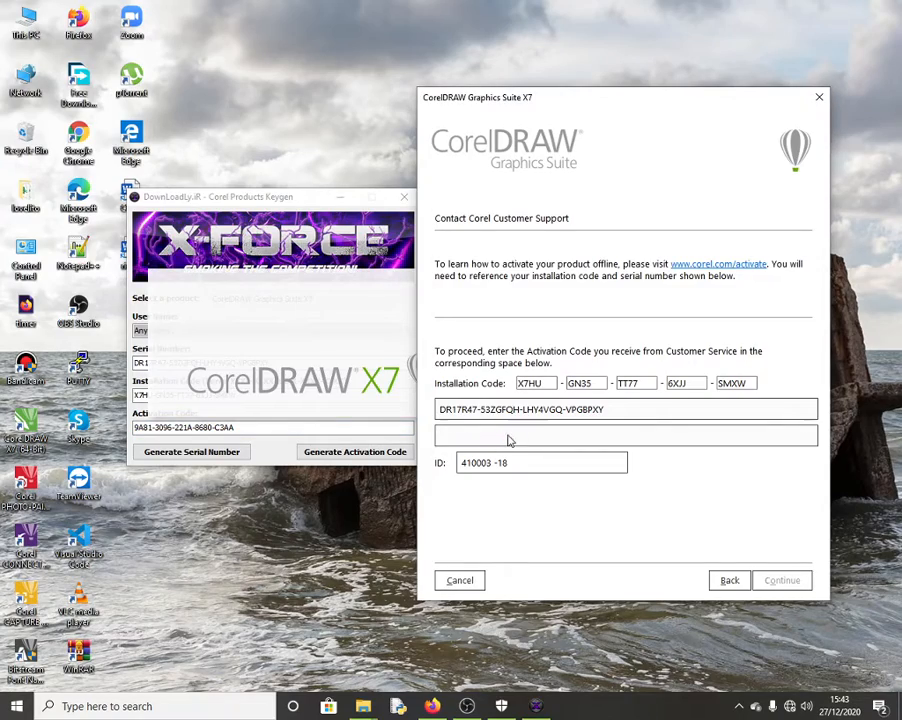
key(ctrl+v)
click(784, 583)
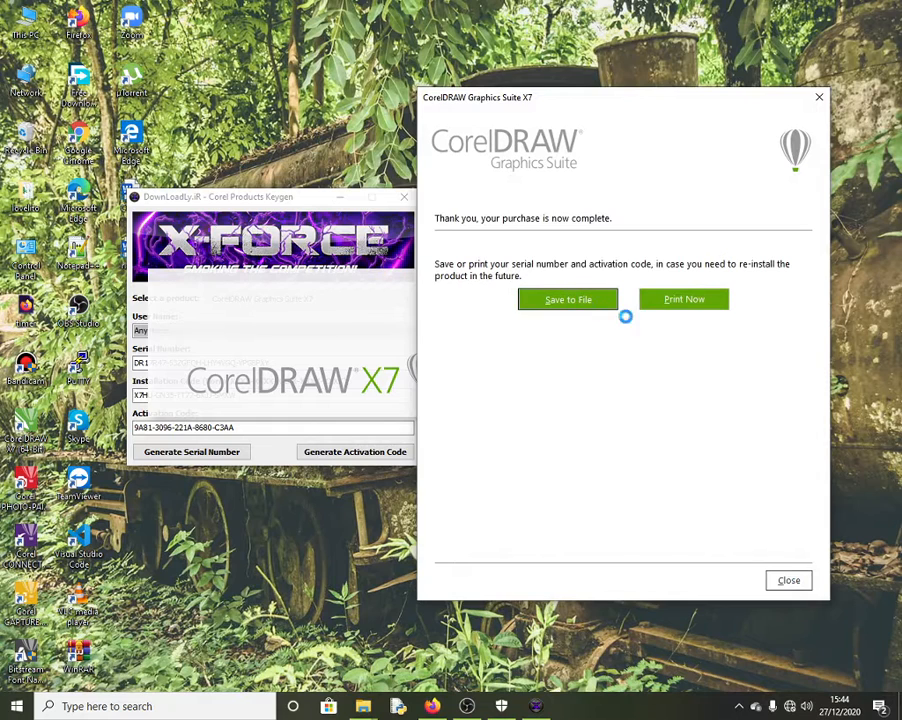
click(830, 630)
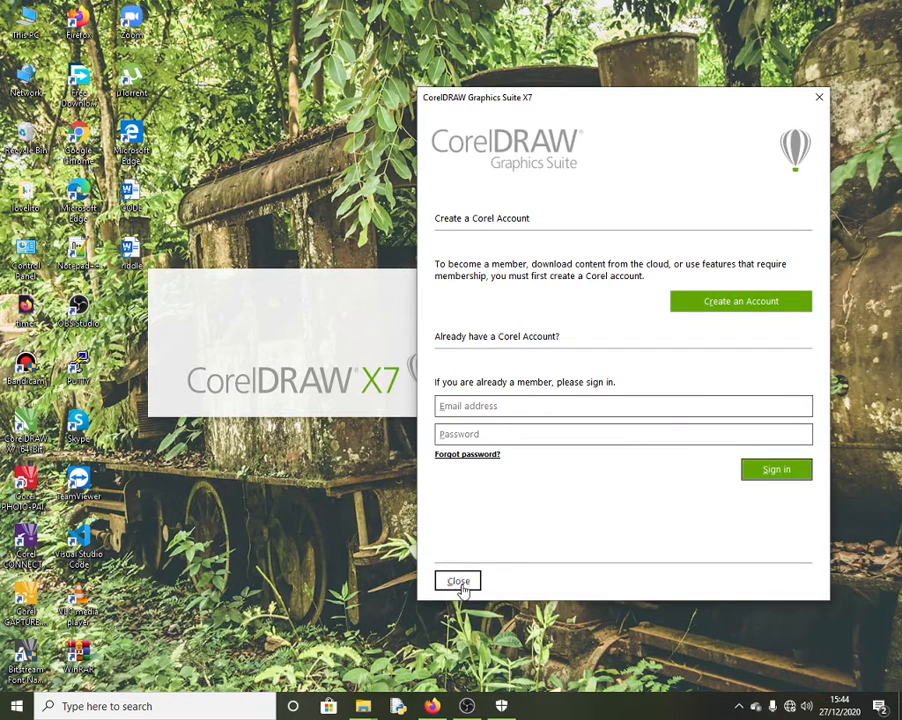
Step: Close the Create a Corel Account prompt and minimize Firefox to watch CorelDRAW load
click(458, 582)
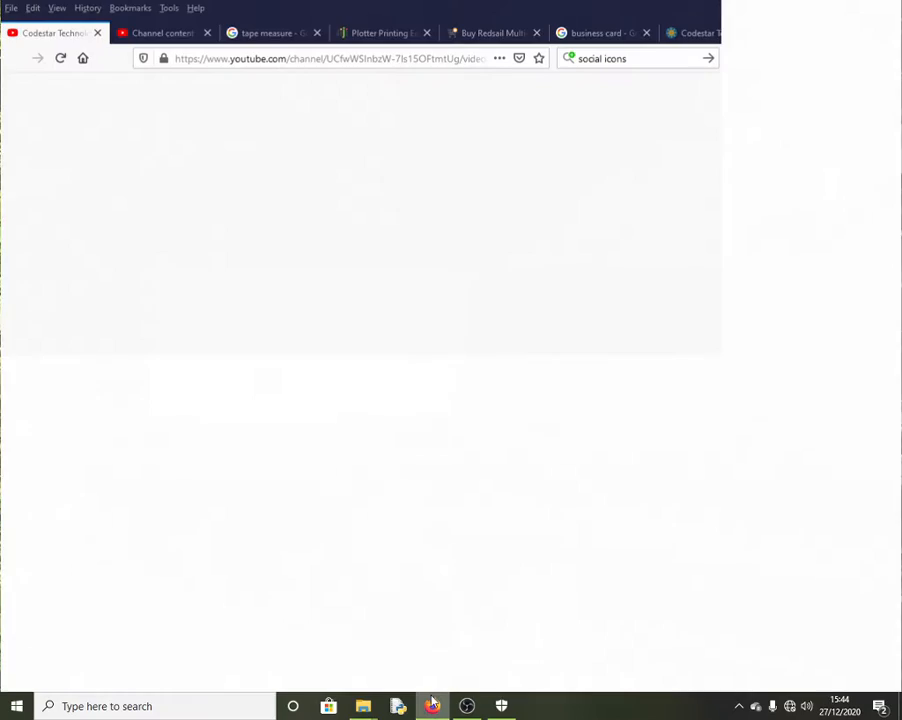
click(432, 706)
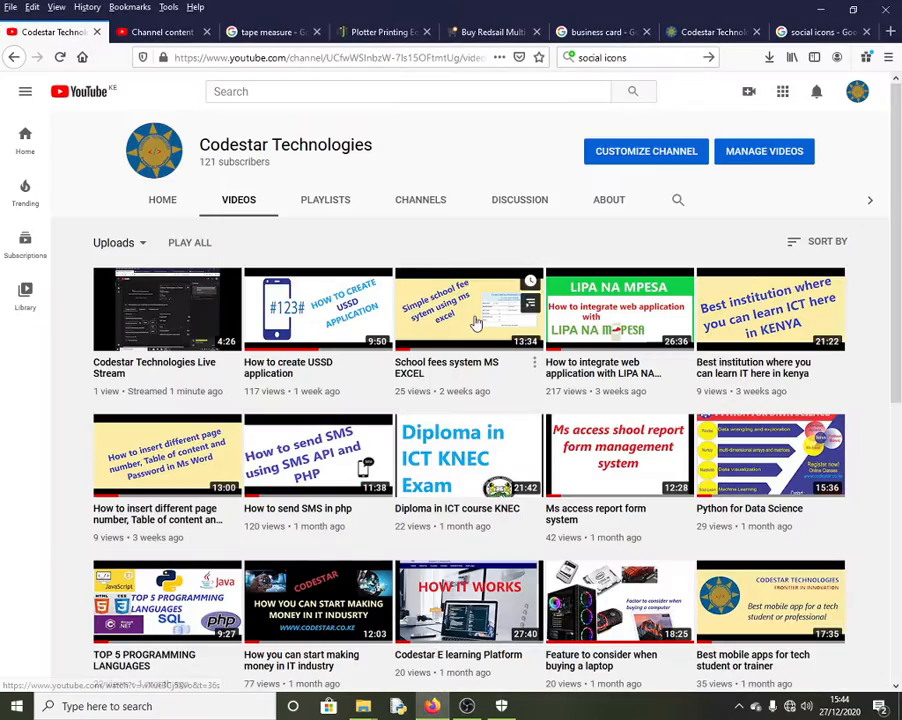
click(820, 10)
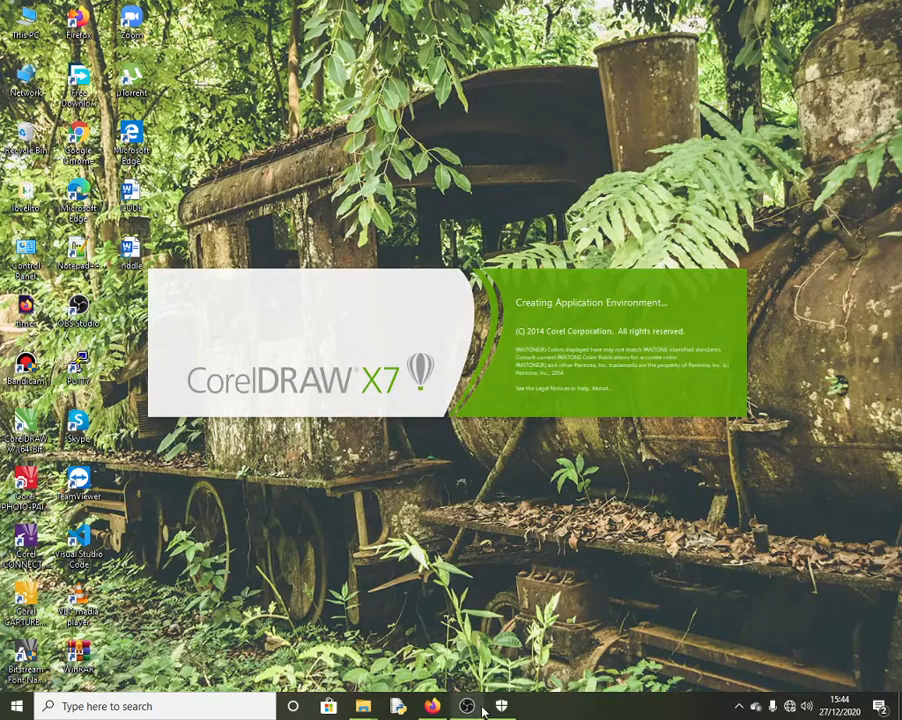
mouse_move(483, 712)
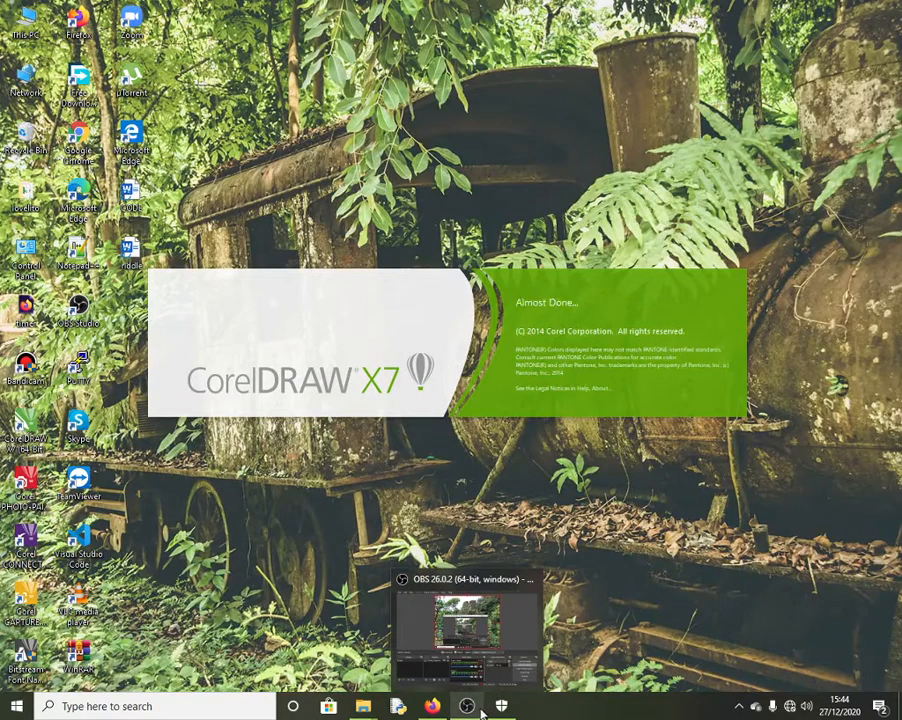
Step: Browse from Local Disk D: through Software to the CorelDRAW X7 Corel Universal Keygen folder, then close Explorer
mouse_move(363, 710)
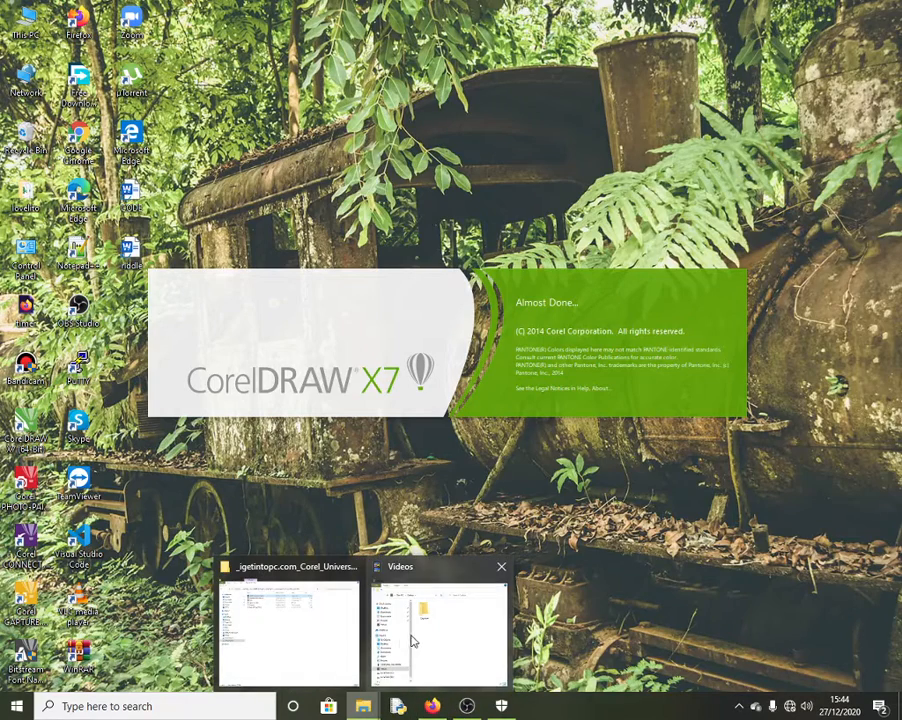
click(289, 630)
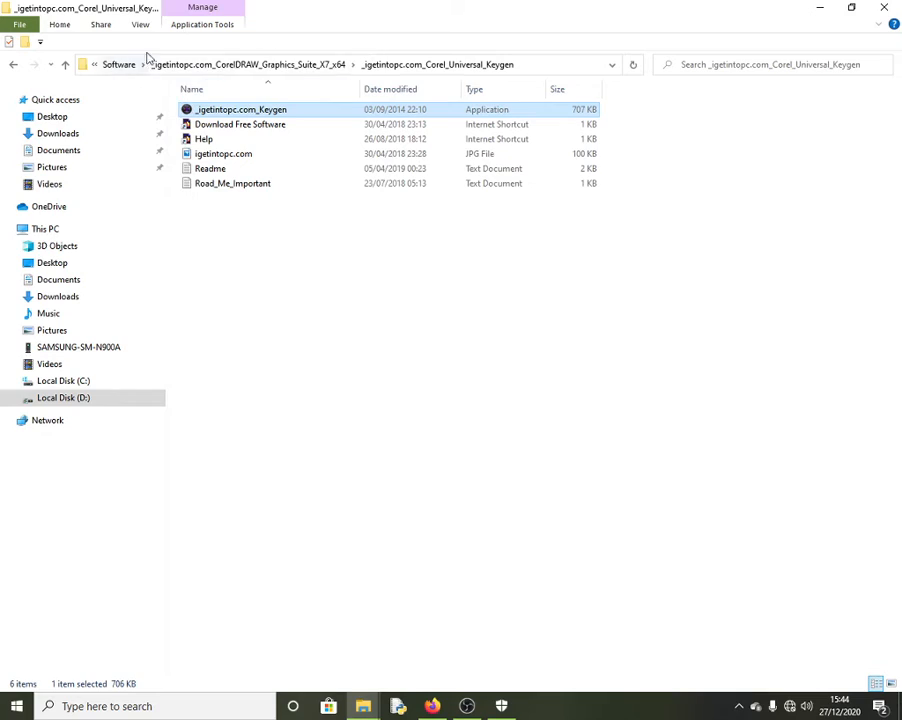
click(245, 65)
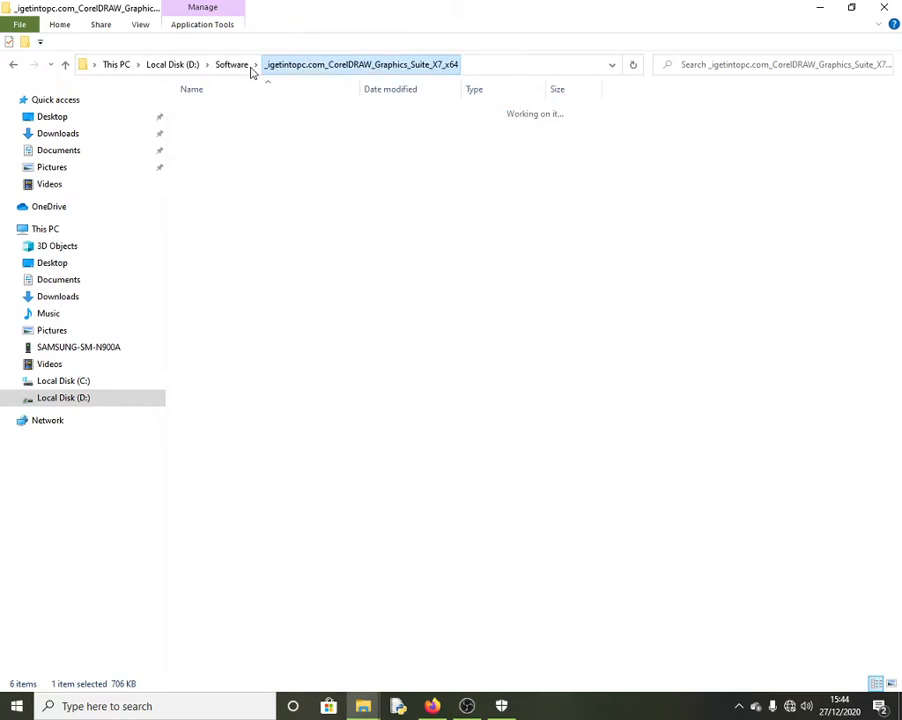
click(172, 64)
double_click(218, 277)
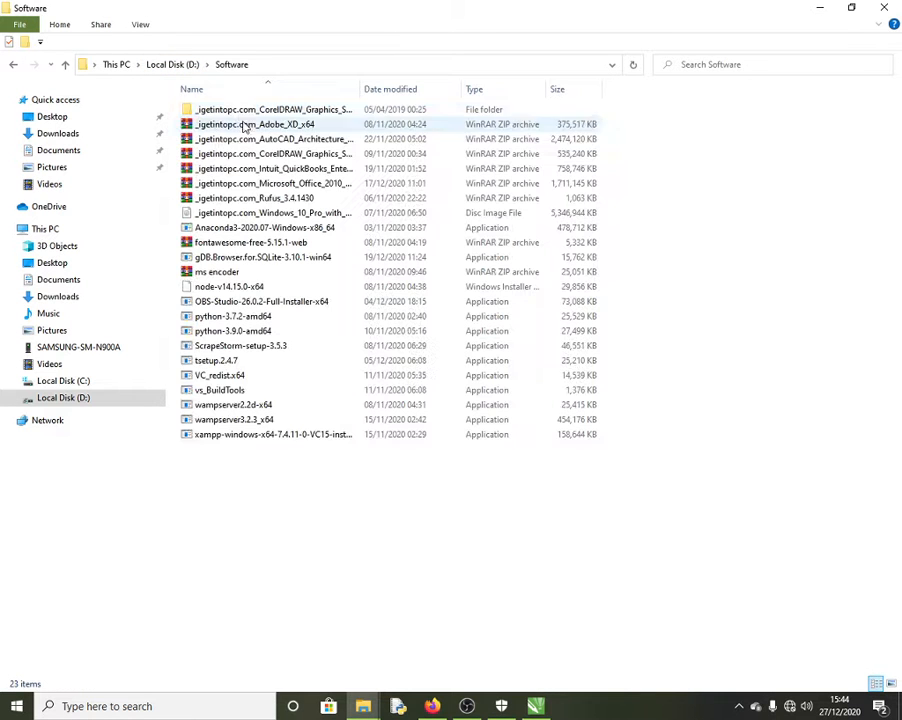
click(320, 160)
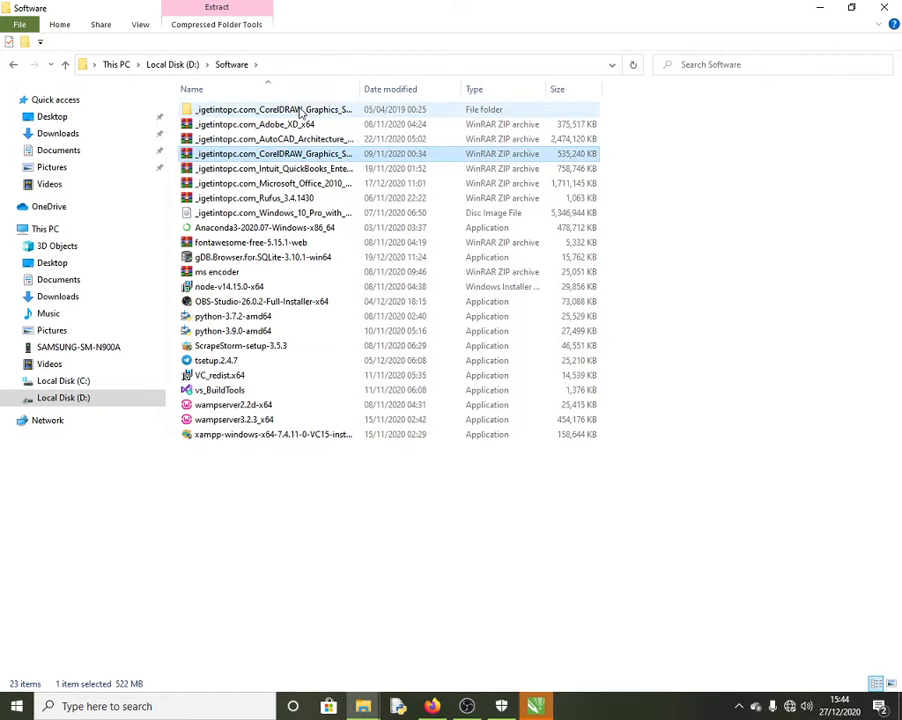
double_click(304, 110)
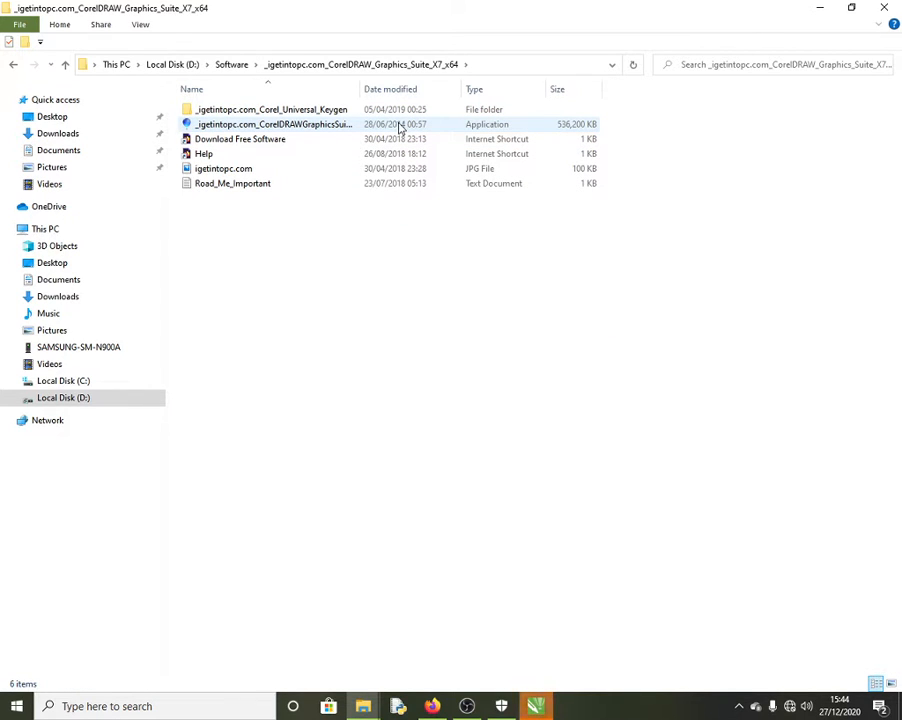
double_click(305, 111)
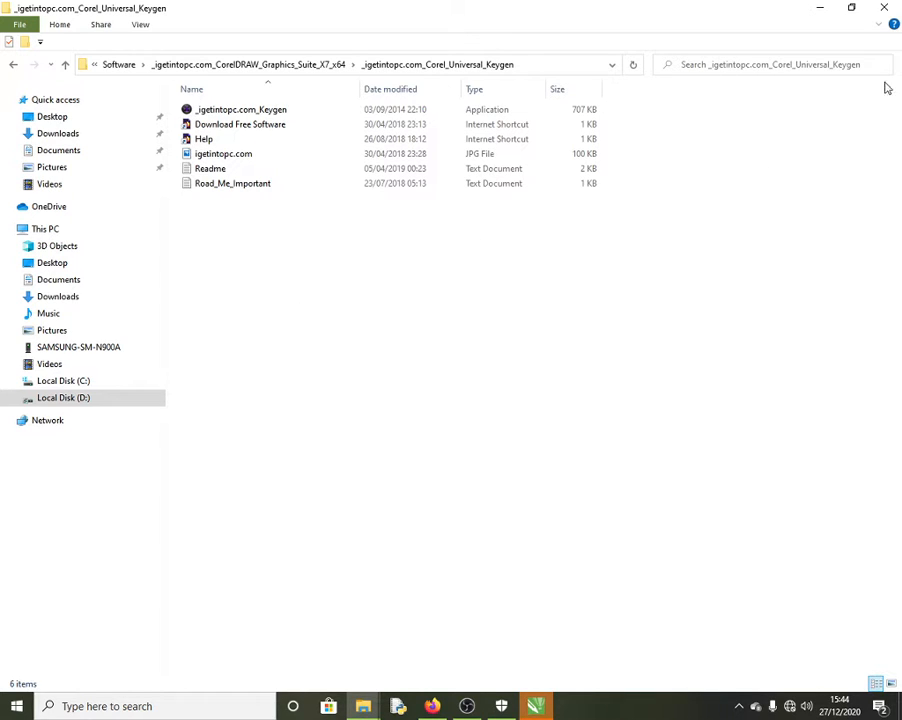
click(886, 9)
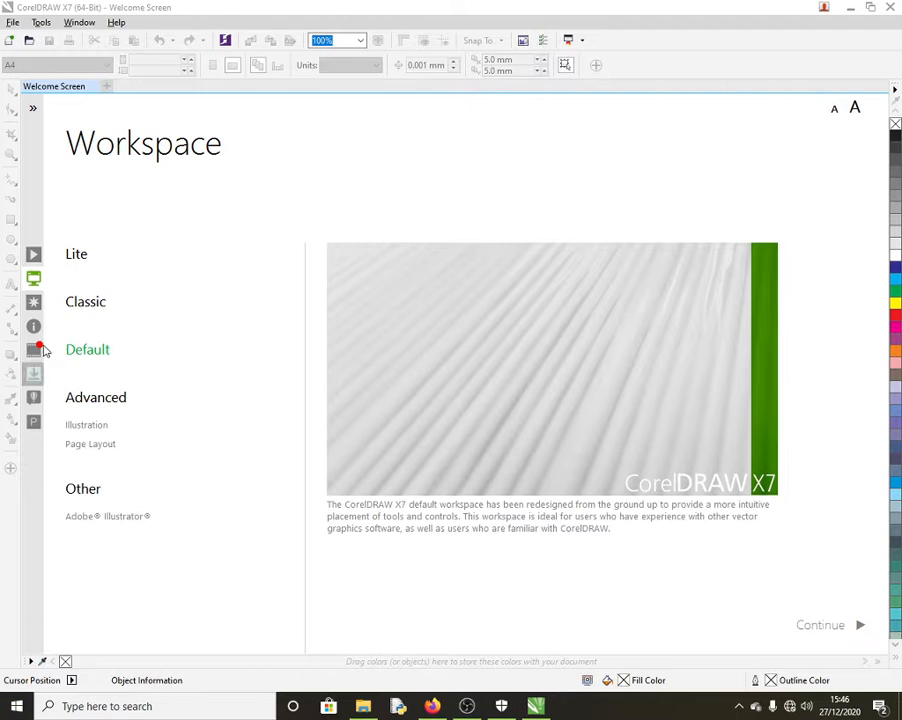
key(super)
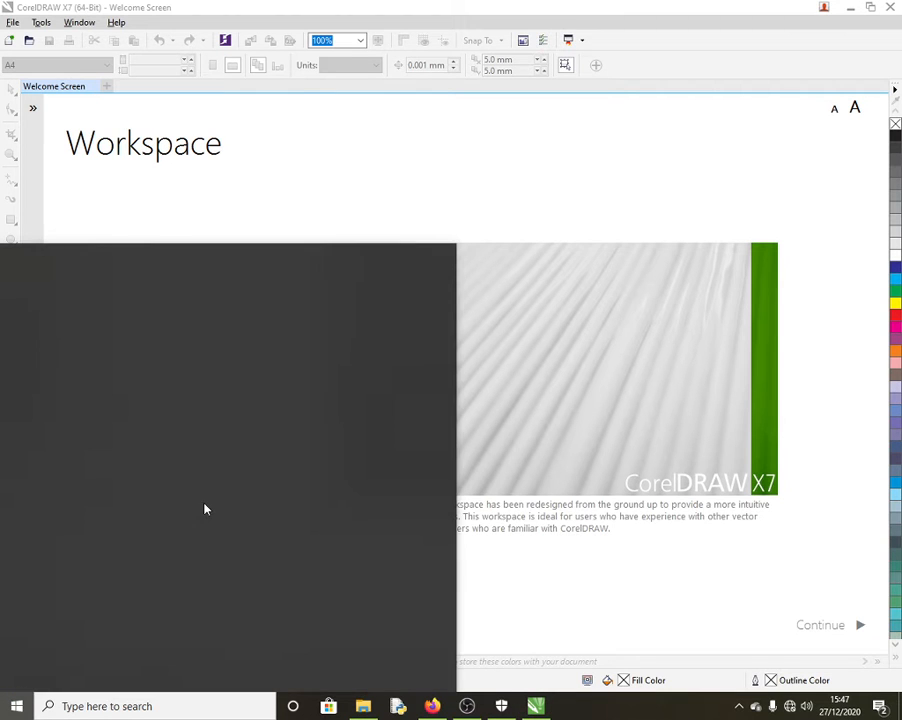
click(524, 180)
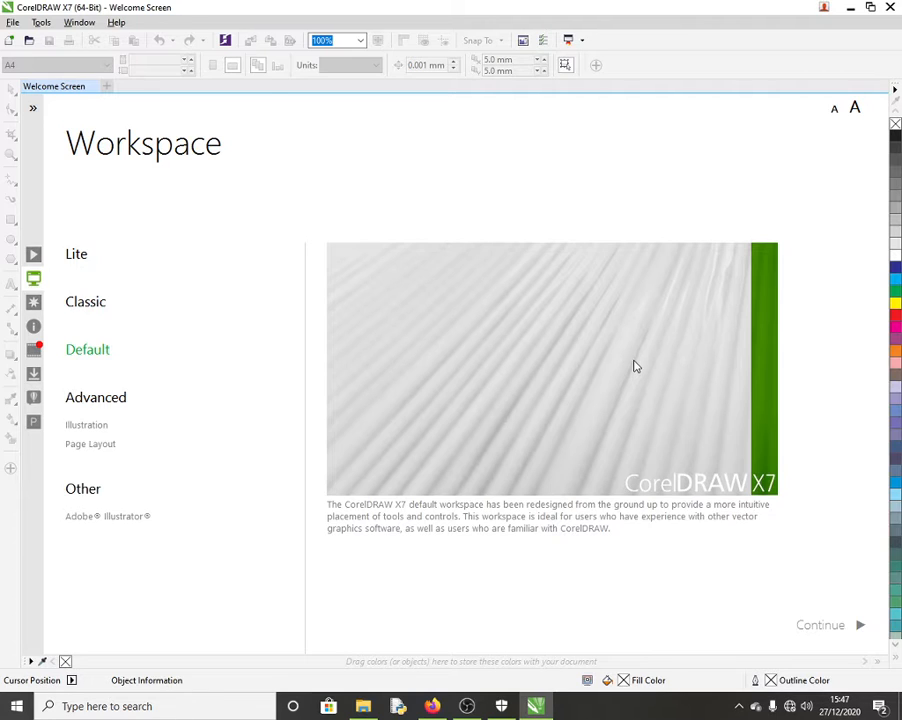
Step: Bring up Firefox and switch to the Google Images 'tape measure' results tab
click(430, 704)
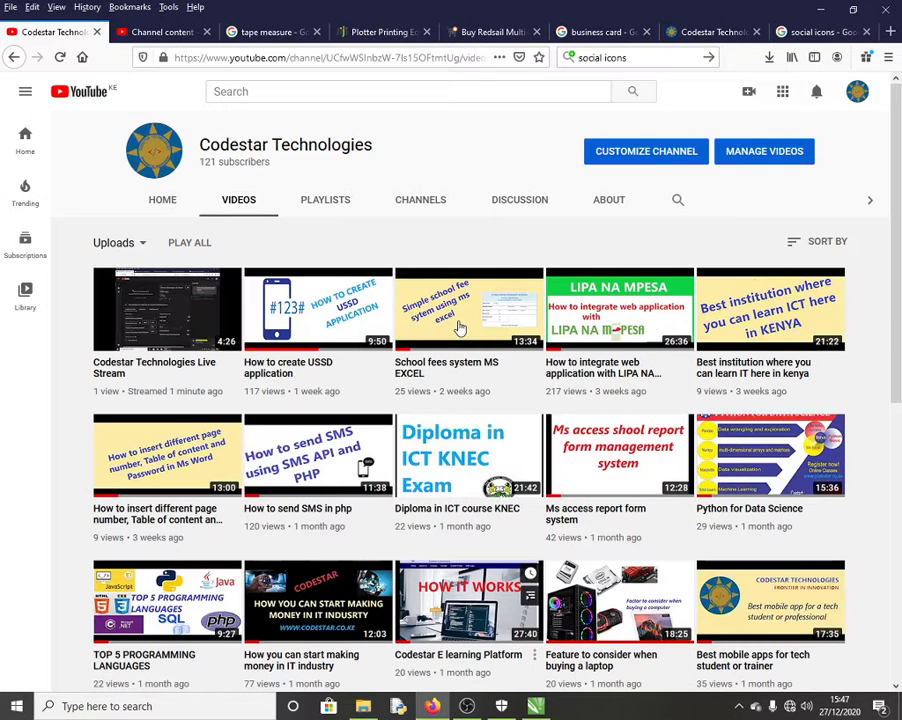
click(270, 32)
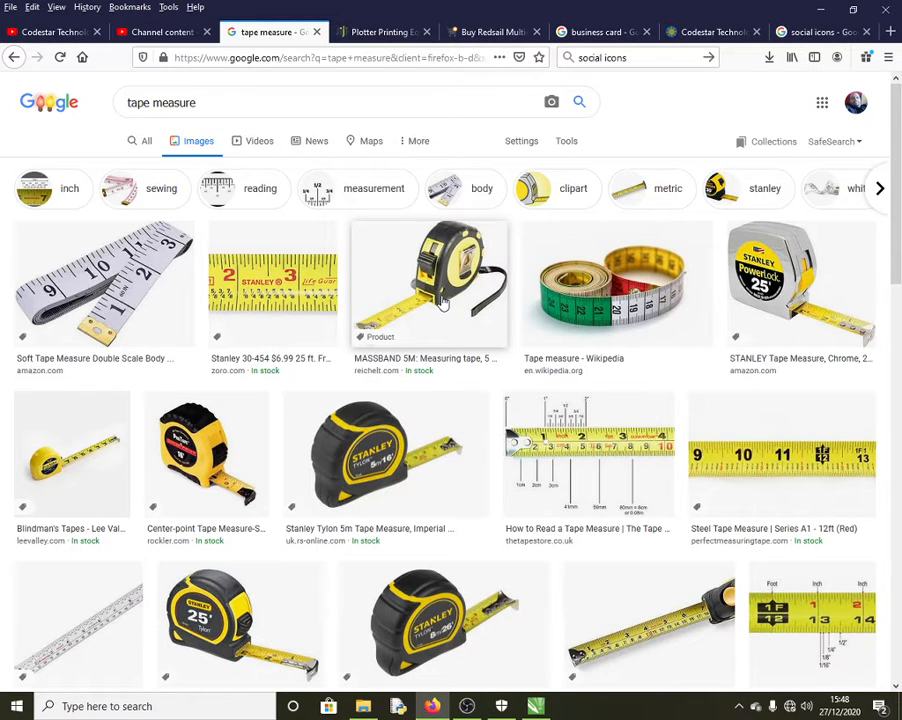
Step: Switch Firefox to the Jiji tab listing plotter printing equipment in Kenya
click(378, 32)
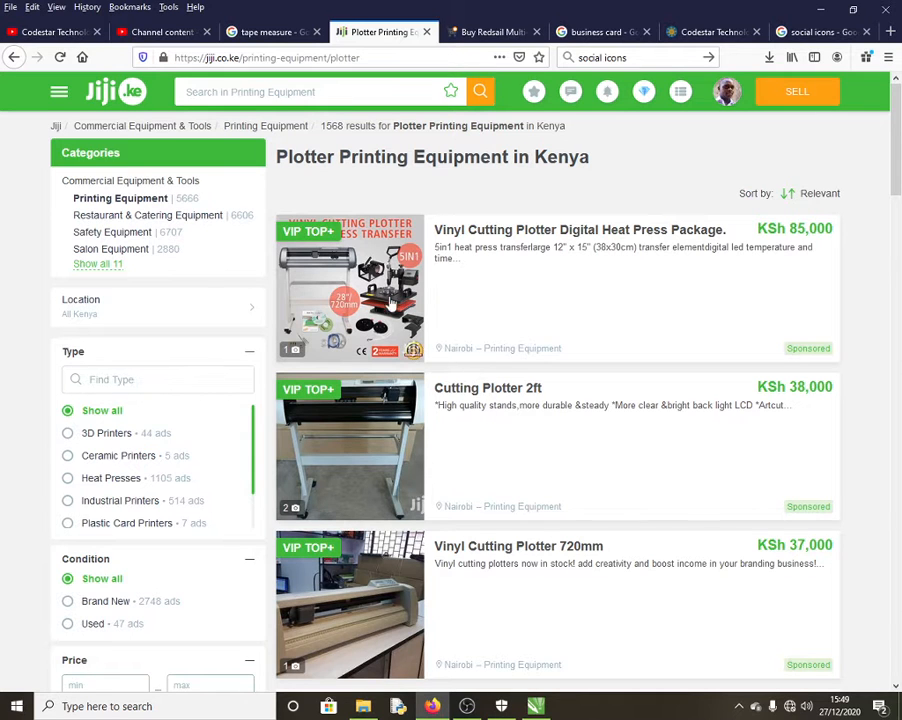
scroll(278, 225, down, 3)
scroll(414, 380, down, 10)
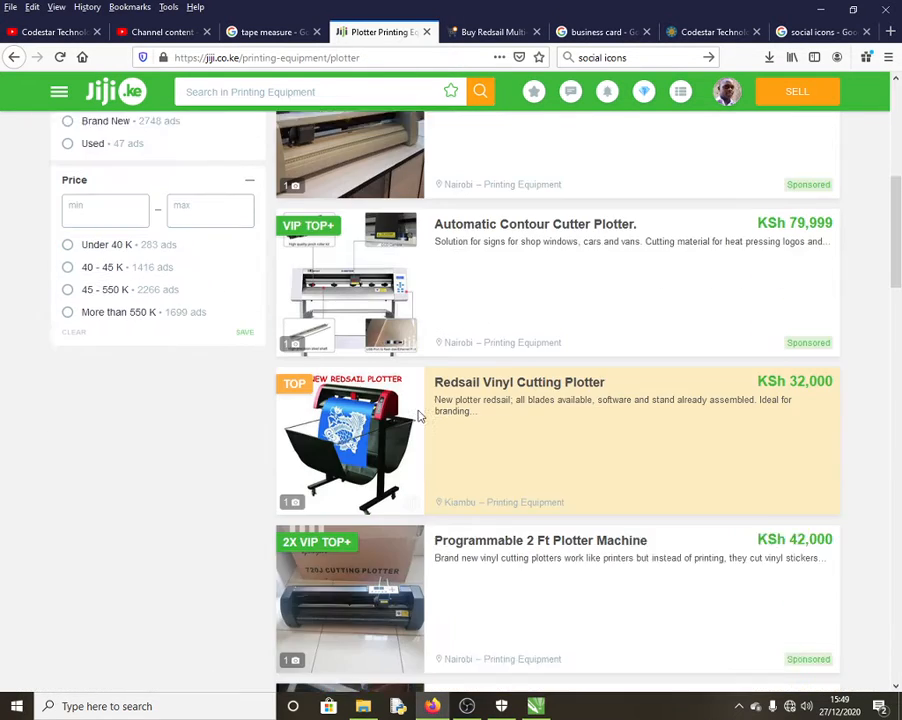
scroll(382, 440, down, 6)
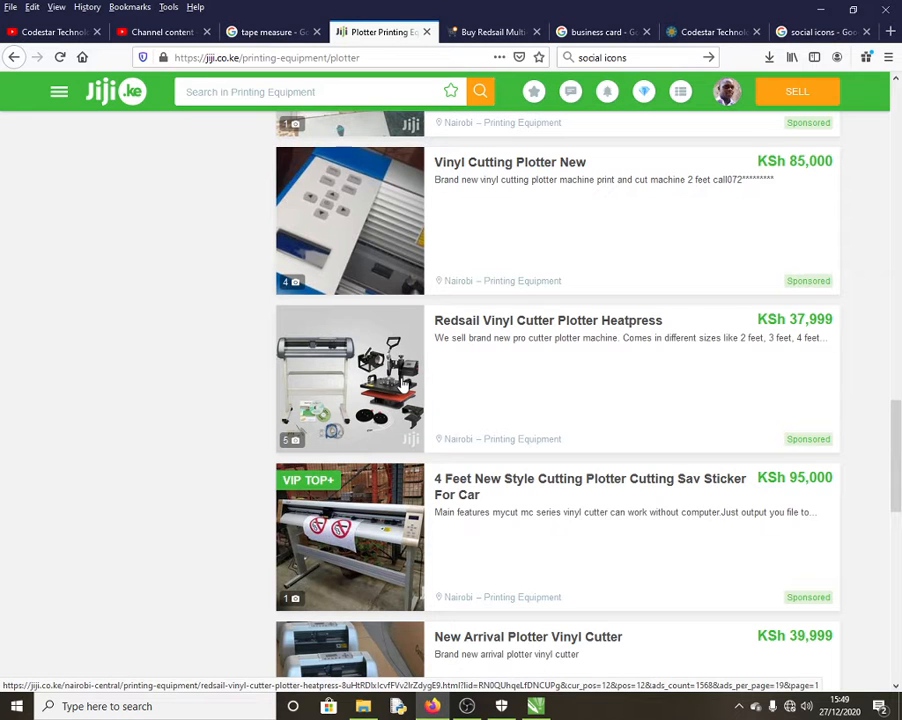
scroll(405, 383, down, 1)
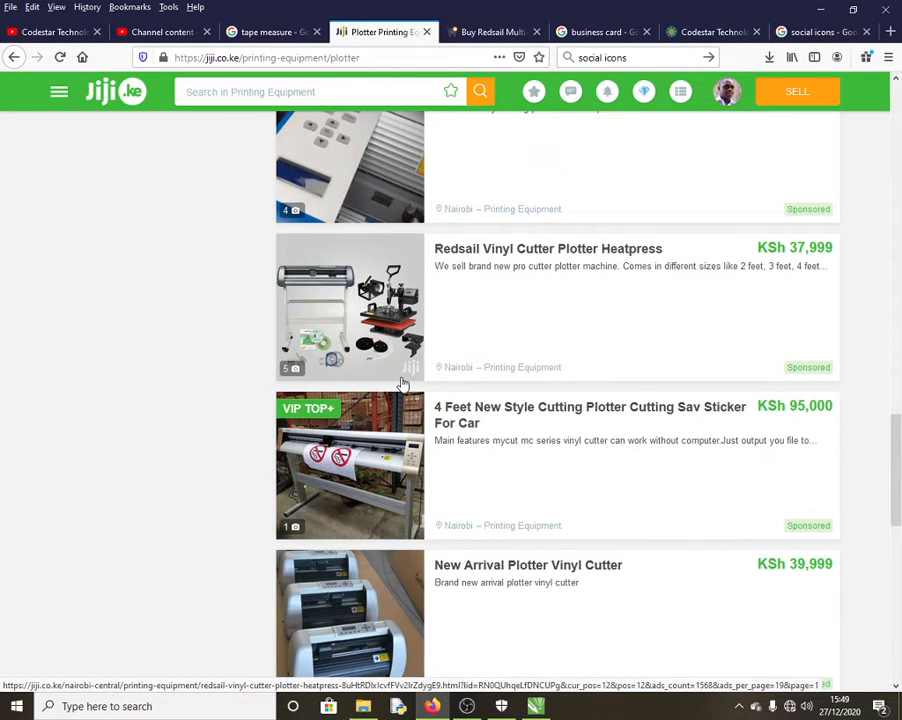
scroll(403, 383, down, 8)
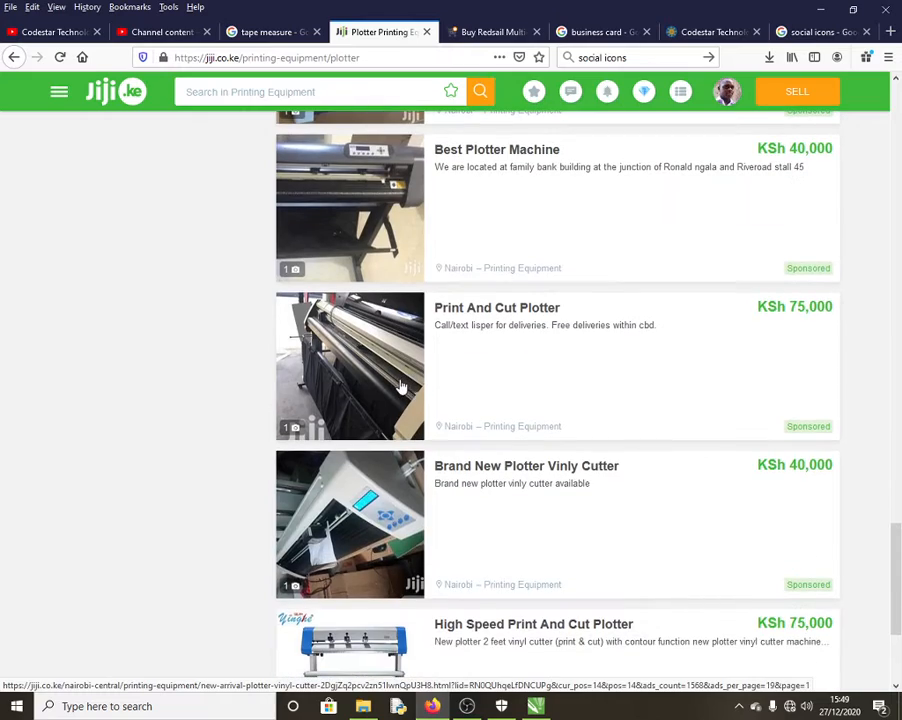
scroll(400, 383, up, 20)
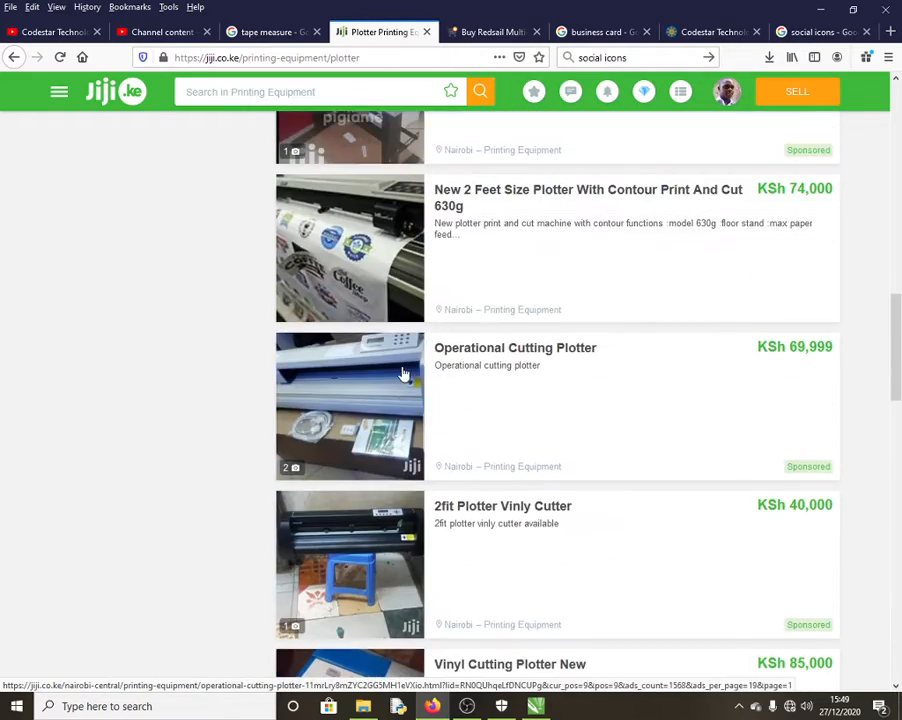
scroll(405, 373, up, 15)
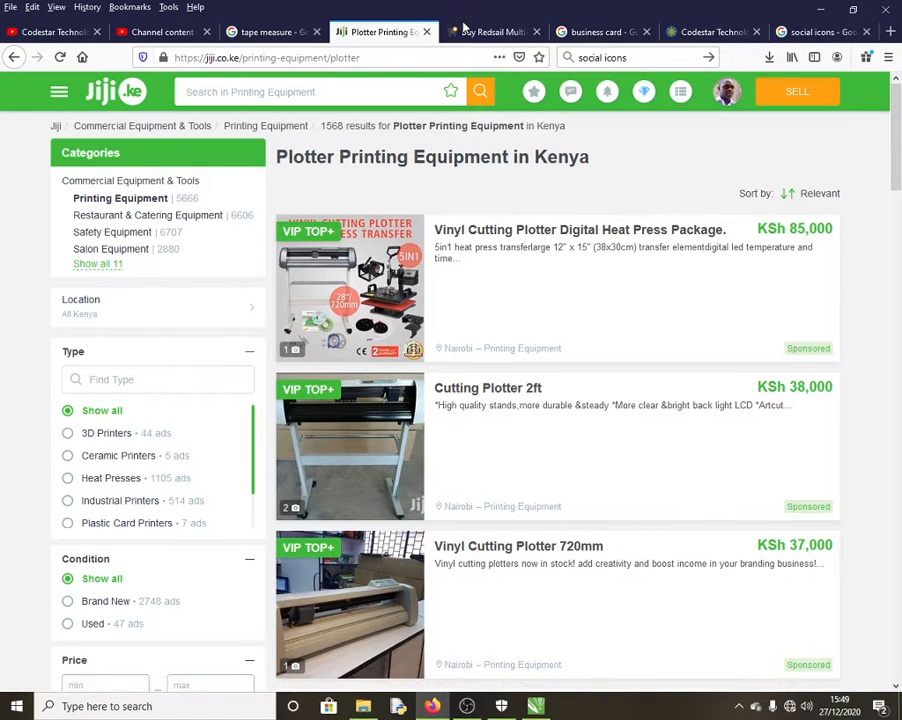
Step: Browse Jumia's Redsail vinyl cutting plotters, priced about KSh 45,000 to 60,999, then return to the top
click(493, 33)
scroll(610, 426, down, 1)
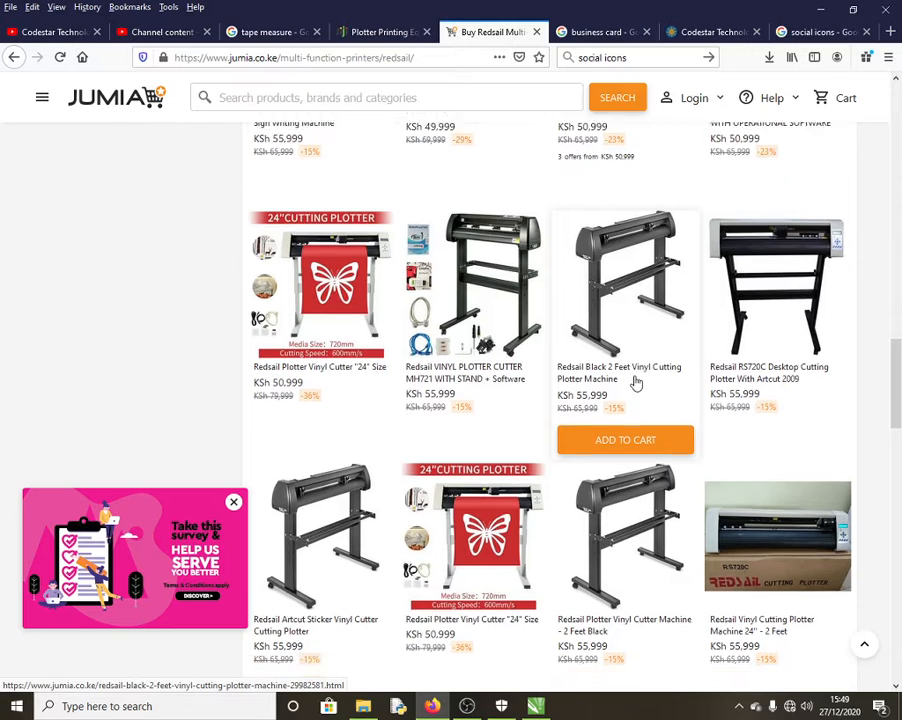
scroll(656, 510, up, 4)
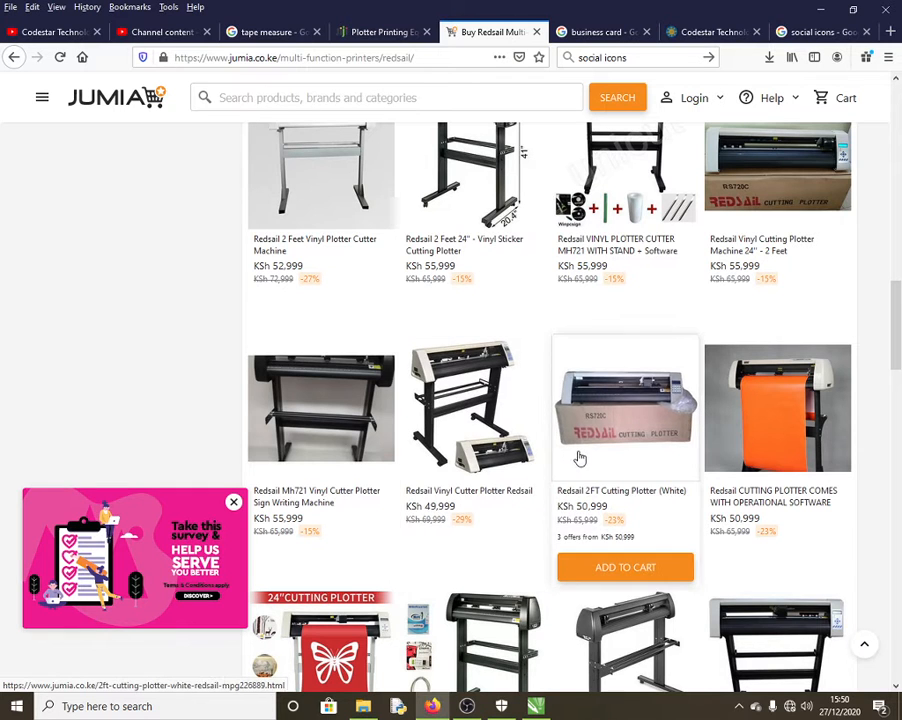
scroll(566, 482, down, 3)
scroll(570, 488, down, 3)
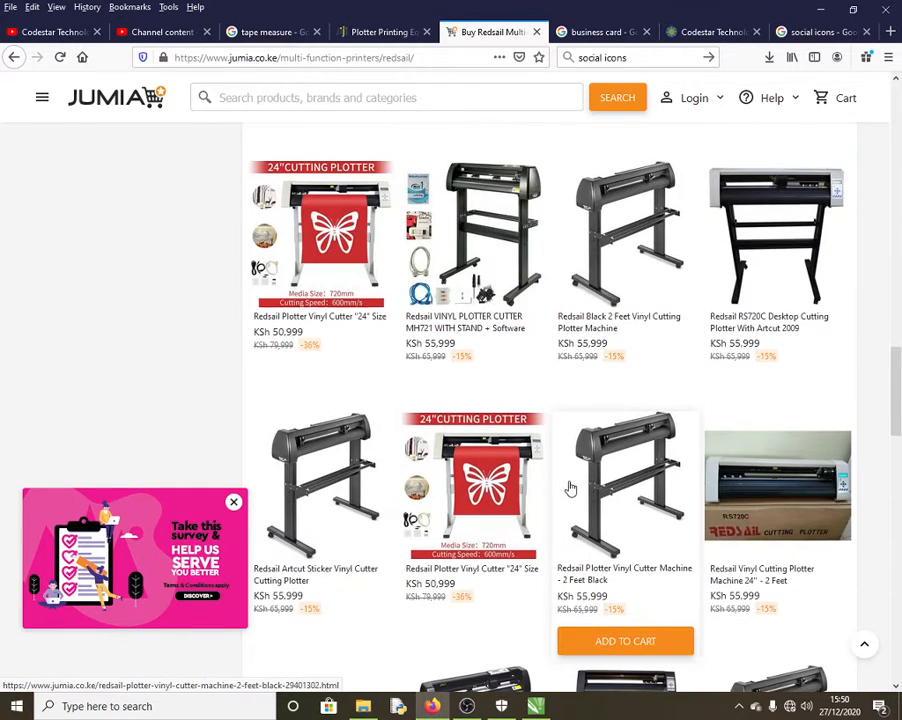
scroll(568, 486, down, 4)
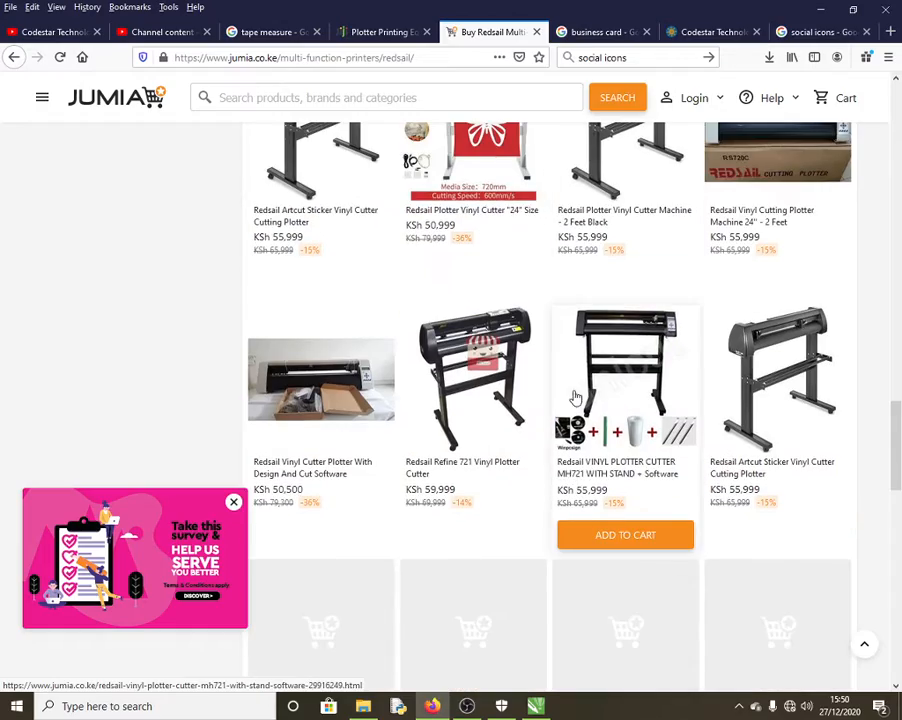
scroll(572, 460, down, 2)
scroll(574, 418, up, 15)
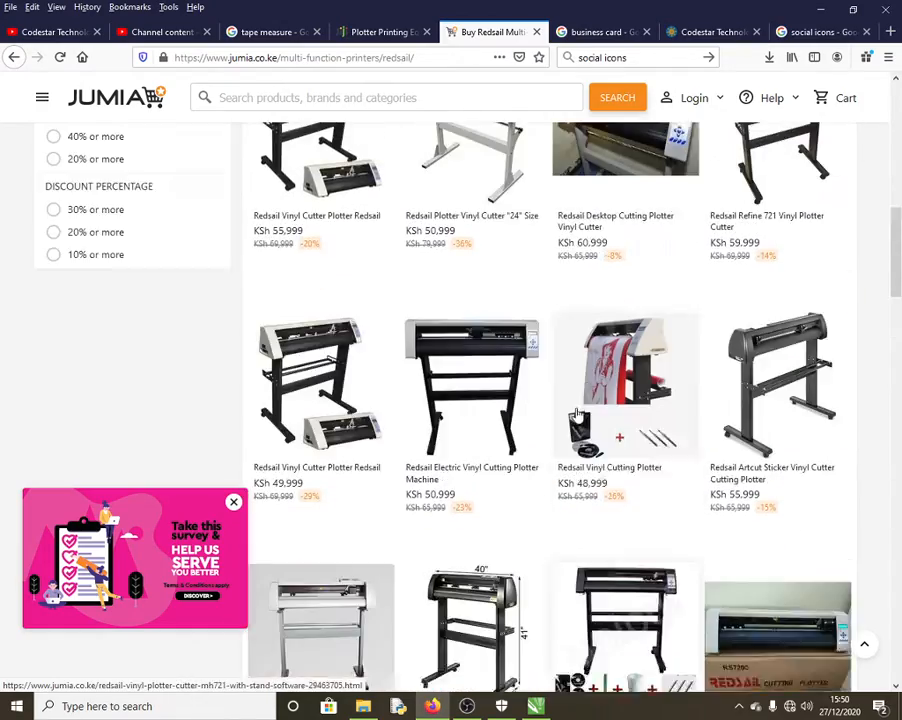
scroll(577, 413, up, 4)
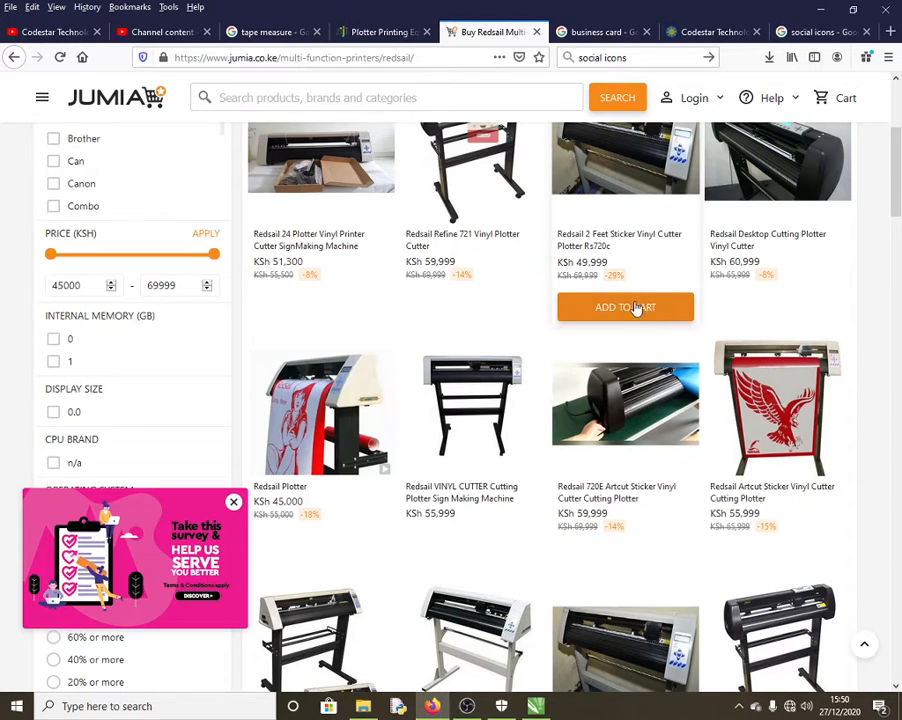
scroll(634, 306, up, 4)
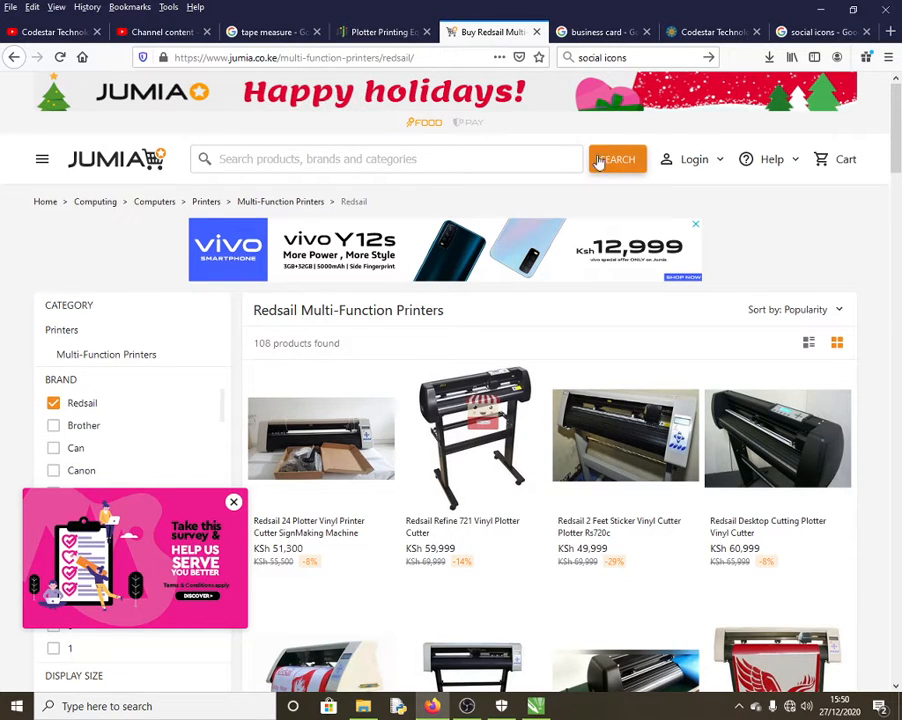
Step: Browse Google Images business card designs, then minimize Firefox to reveal CorelDRAW's Welcome Screen
click(600, 32)
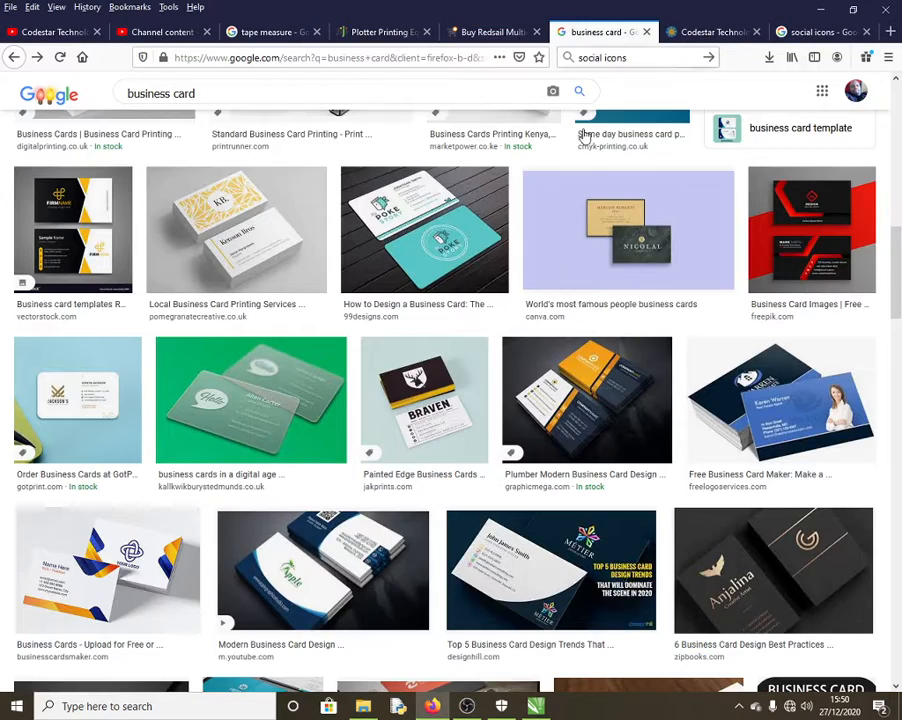
scroll(458, 424, down, 2)
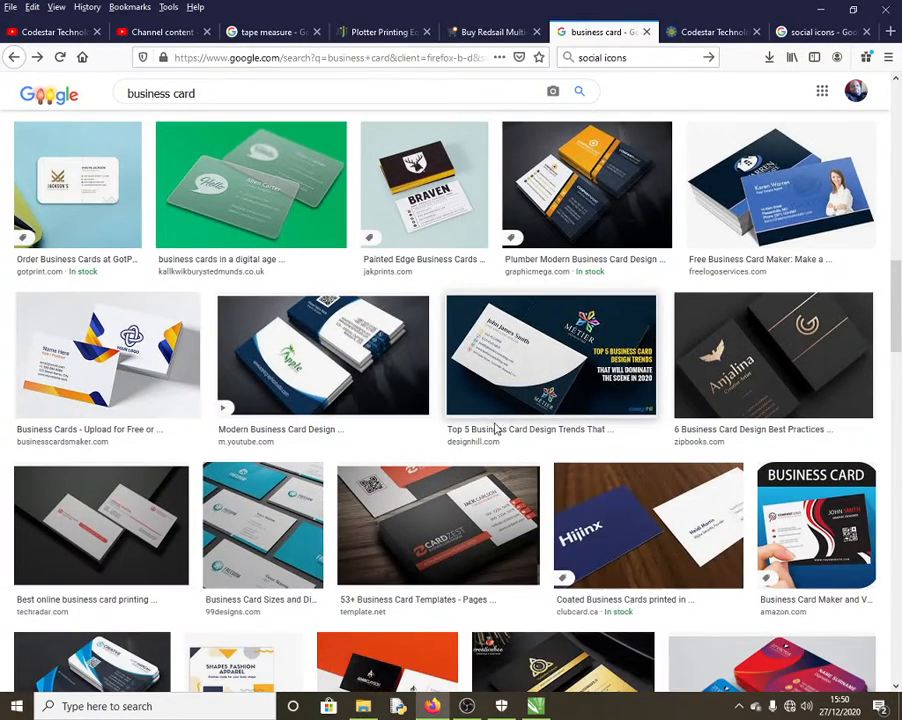
scroll(518, 434, down, 1)
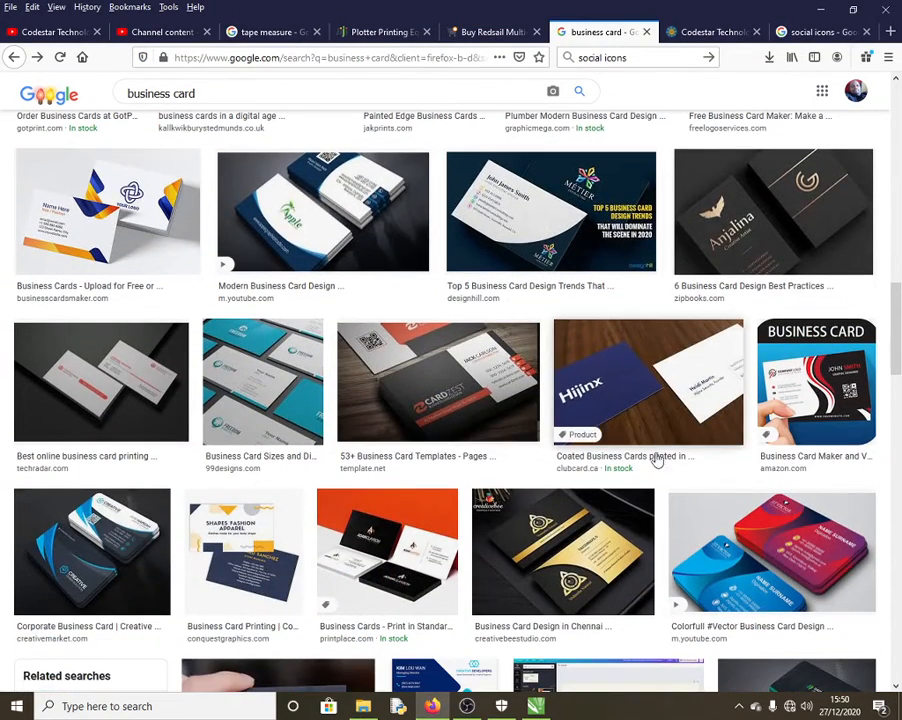
scroll(650, 456, down, 5)
scroll(578, 414, down, 4)
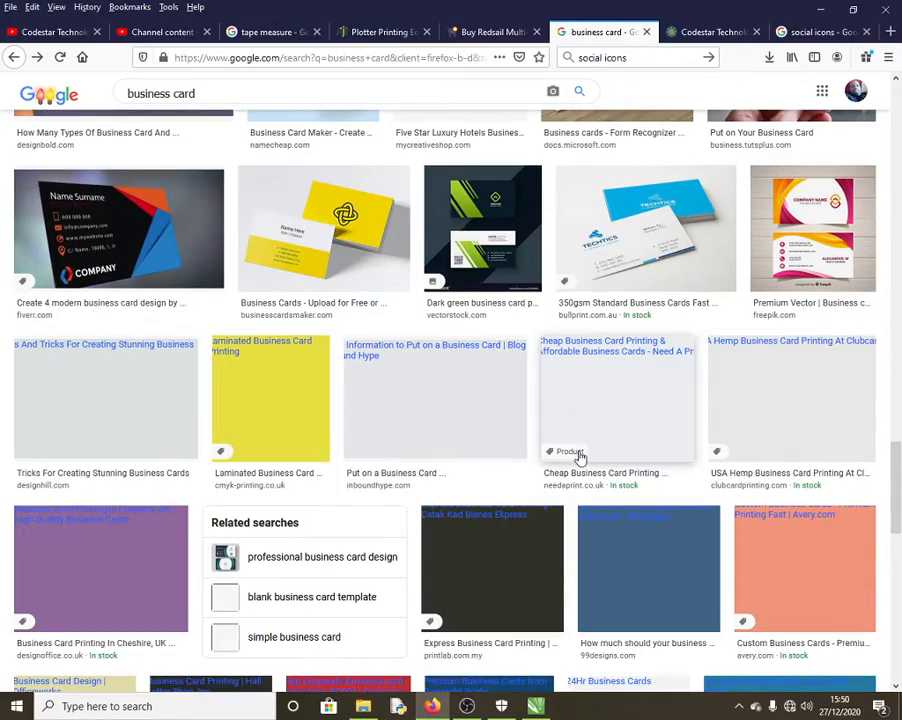
scroll(580, 426, up, 5)
scroll(580, 435, up, 12)
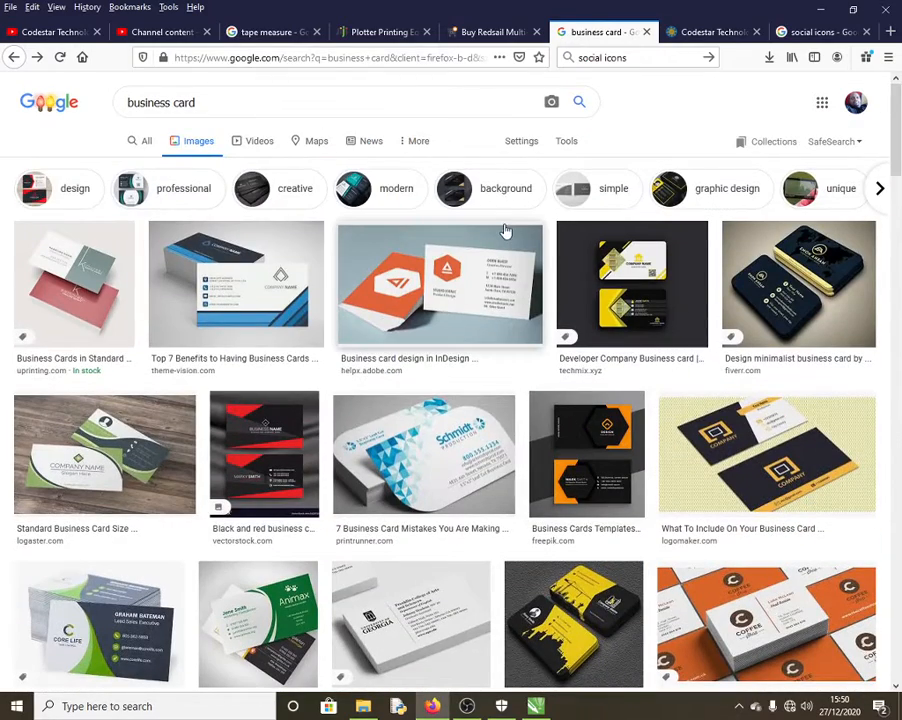
click(824, 11)
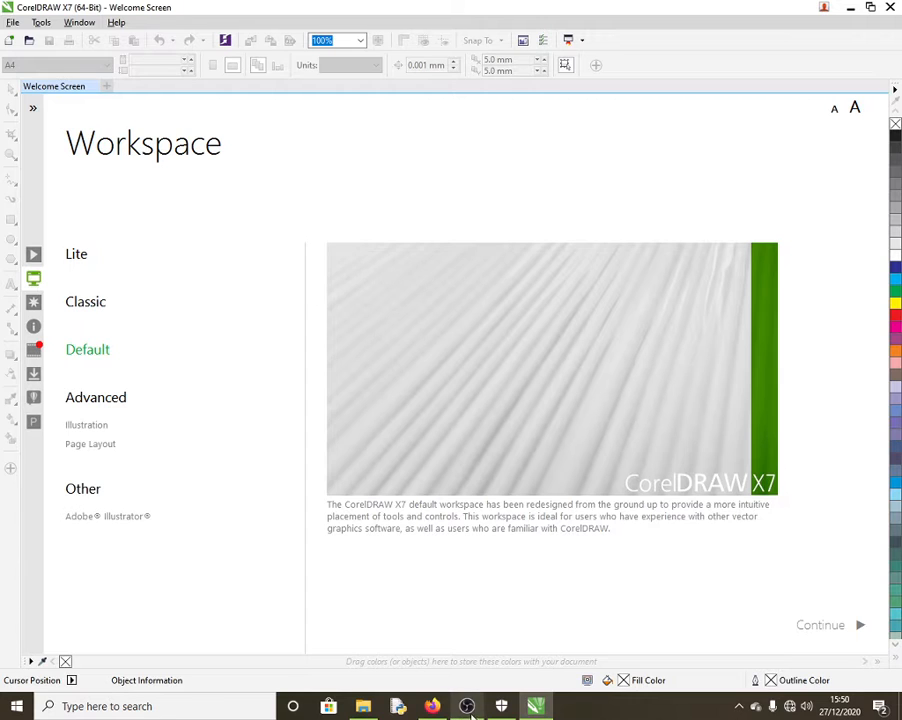
Step: Restore Firefox from the taskbar and show the Jiji plotter printing equipment listings
click(432, 706)
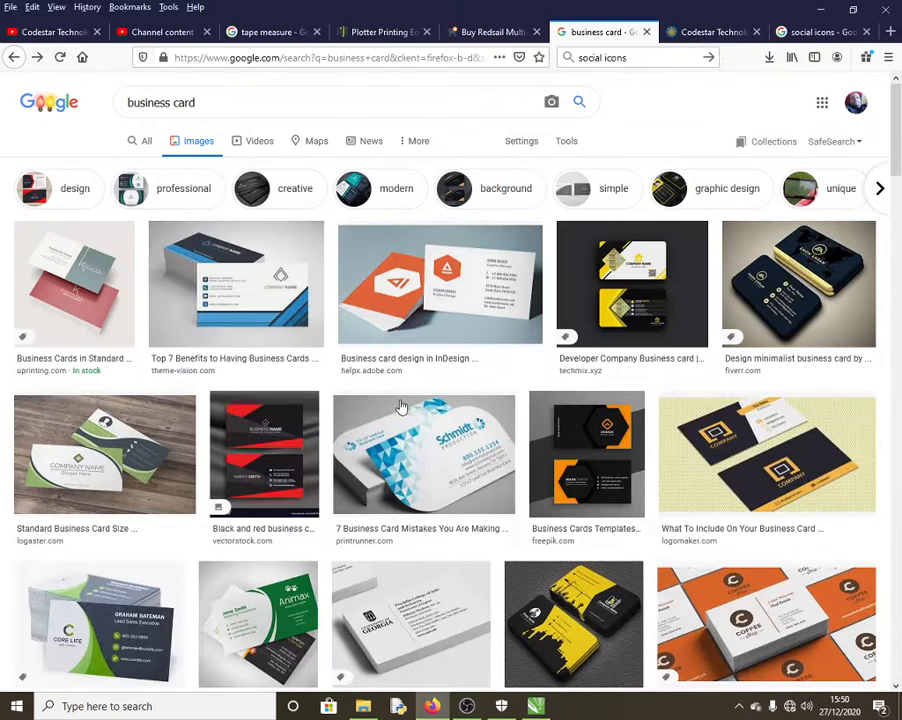
click(266, 34)
click(400, 34)
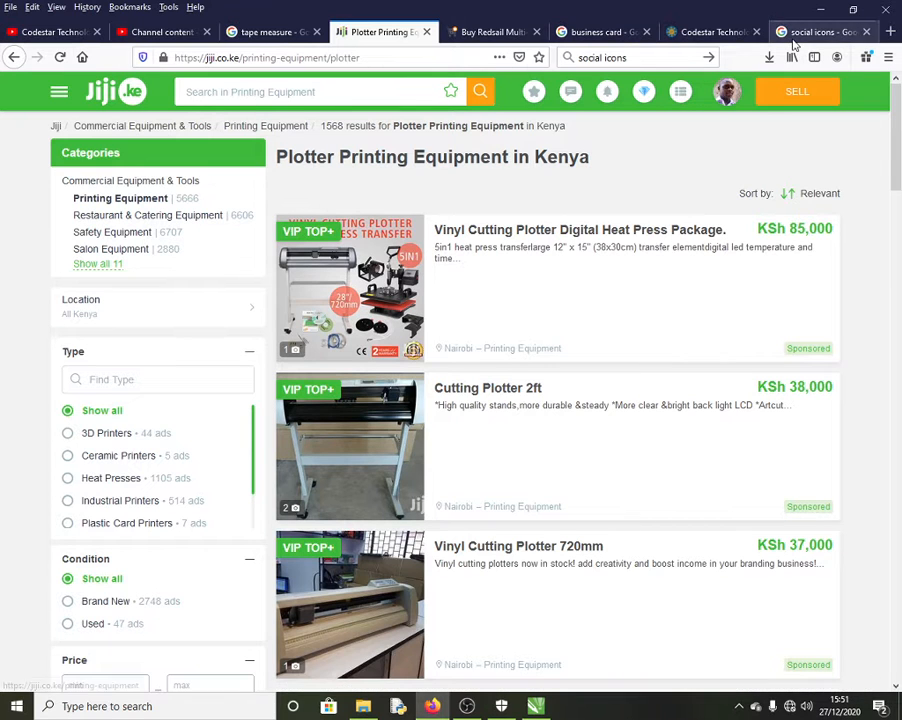
Step: Minimize Firefox and start a new blank CorelDRAW document
click(810, 14)
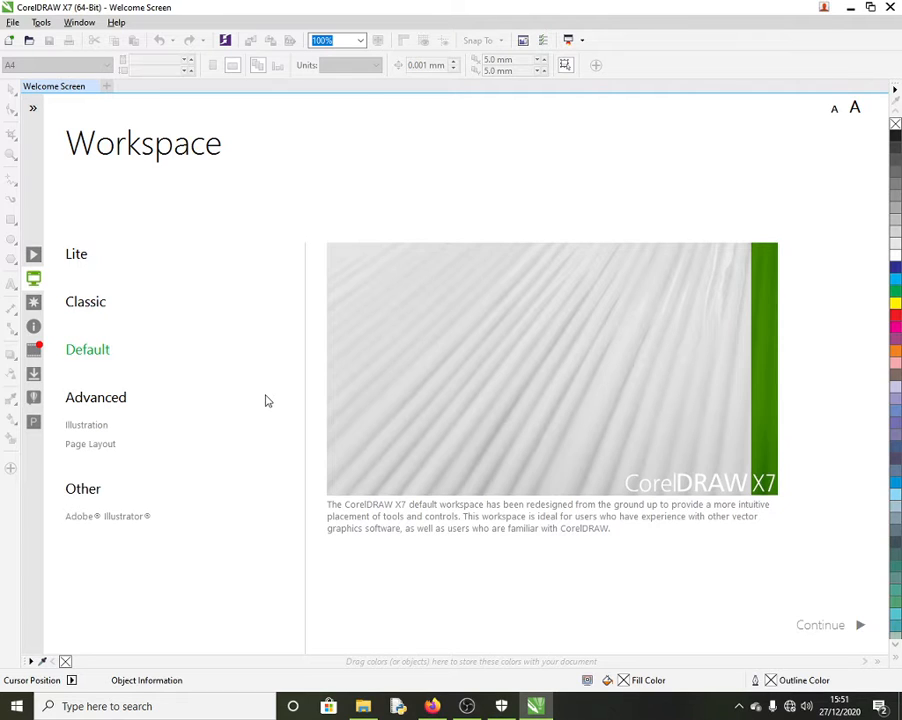
click(9, 42)
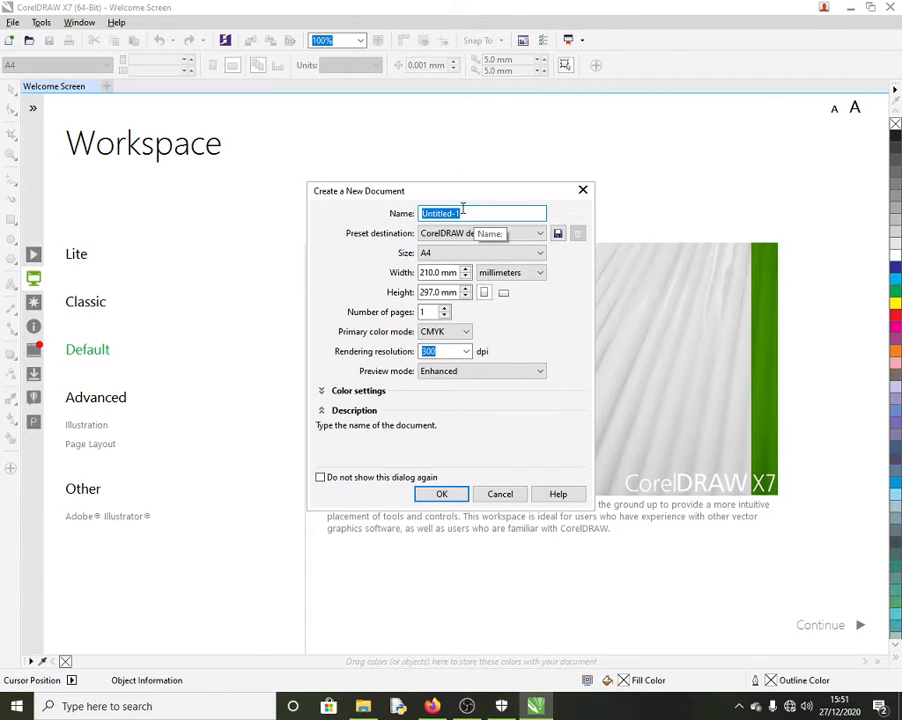
Step: Name the new document BC with A4 page size, then bring Firefox back to the Jiji listings
text(BC)
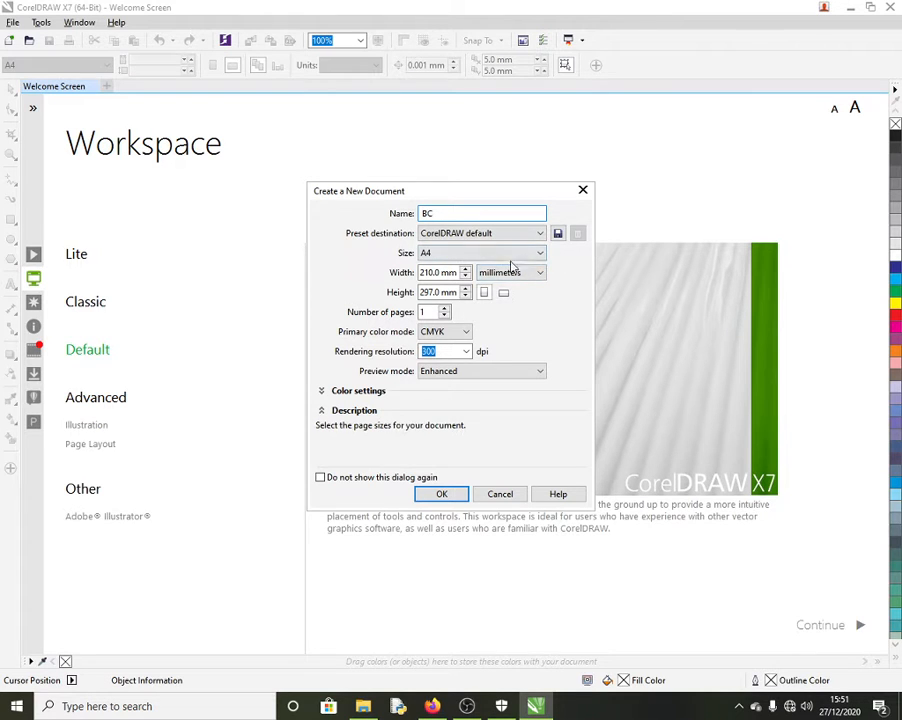
click(540, 253)
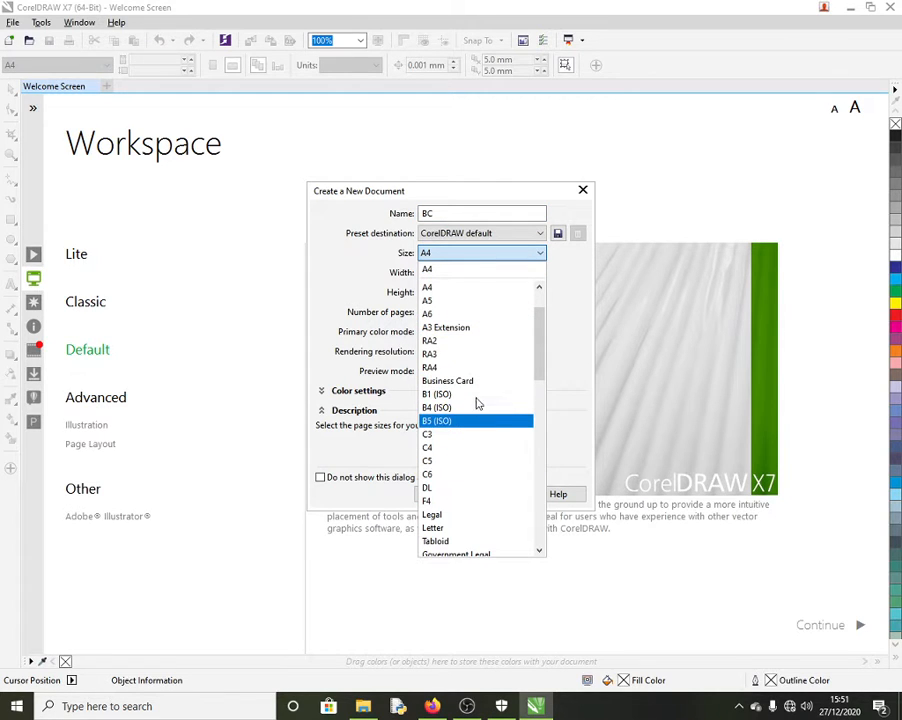
click(452, 272)
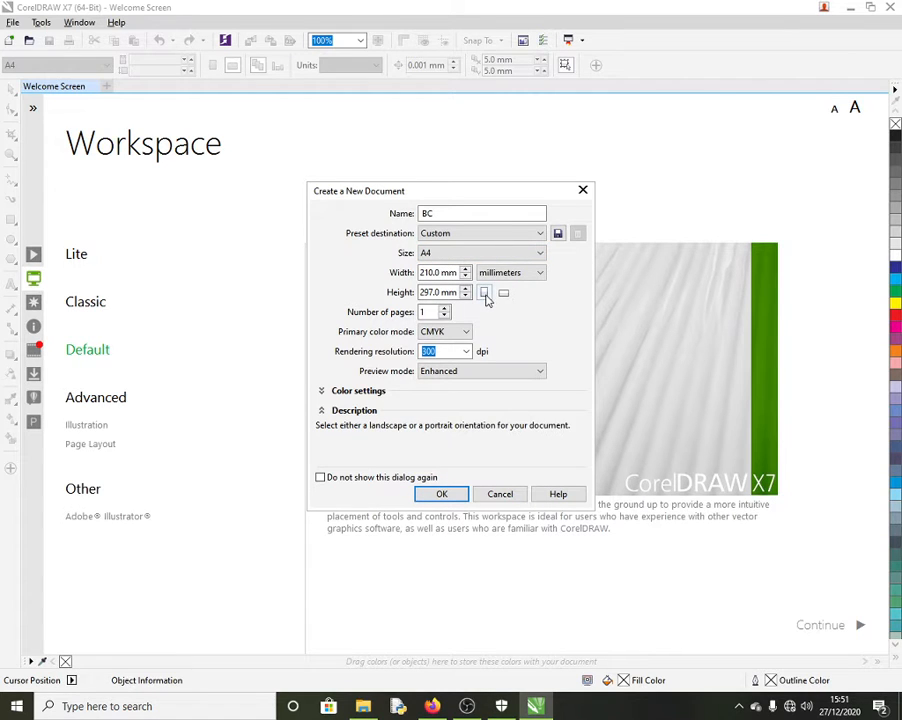
click(539, 274)
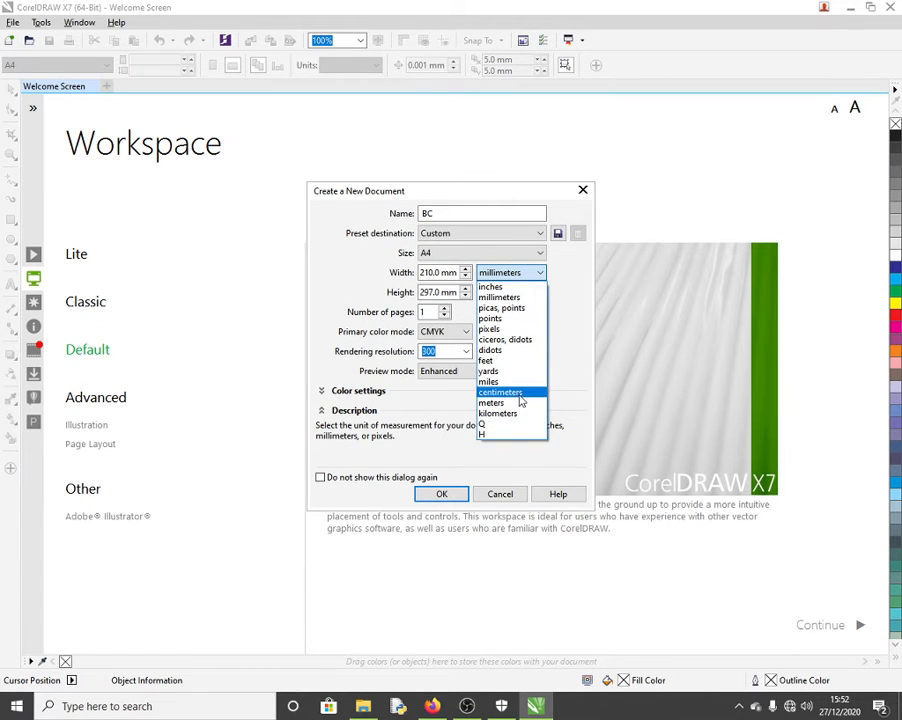
click(432, 706)
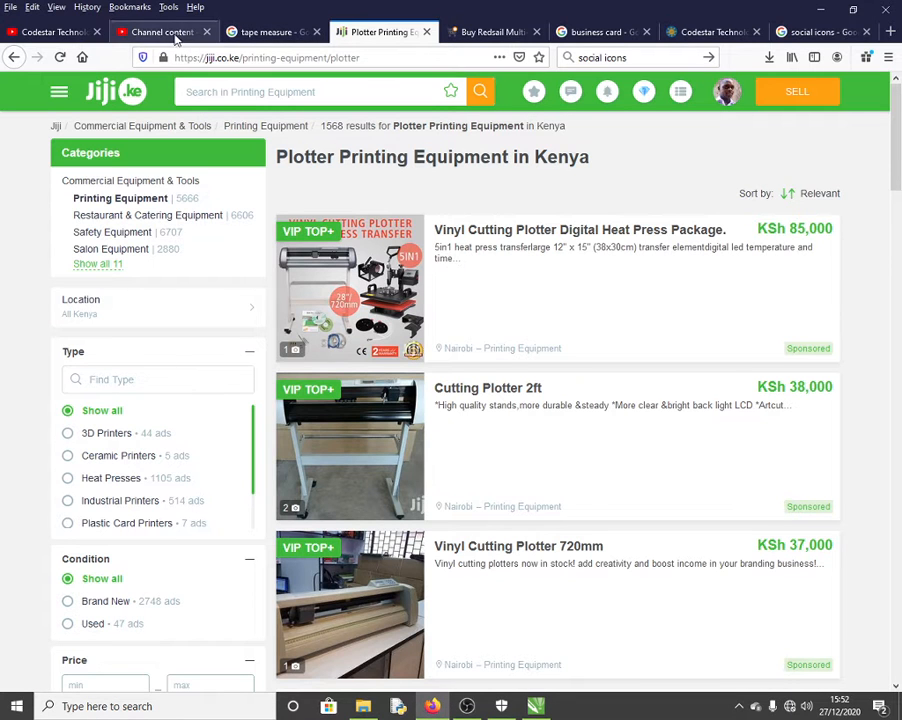
Step: View the tape measure images, then minimize Firefox to return to the BC document settings
click(268, 32)
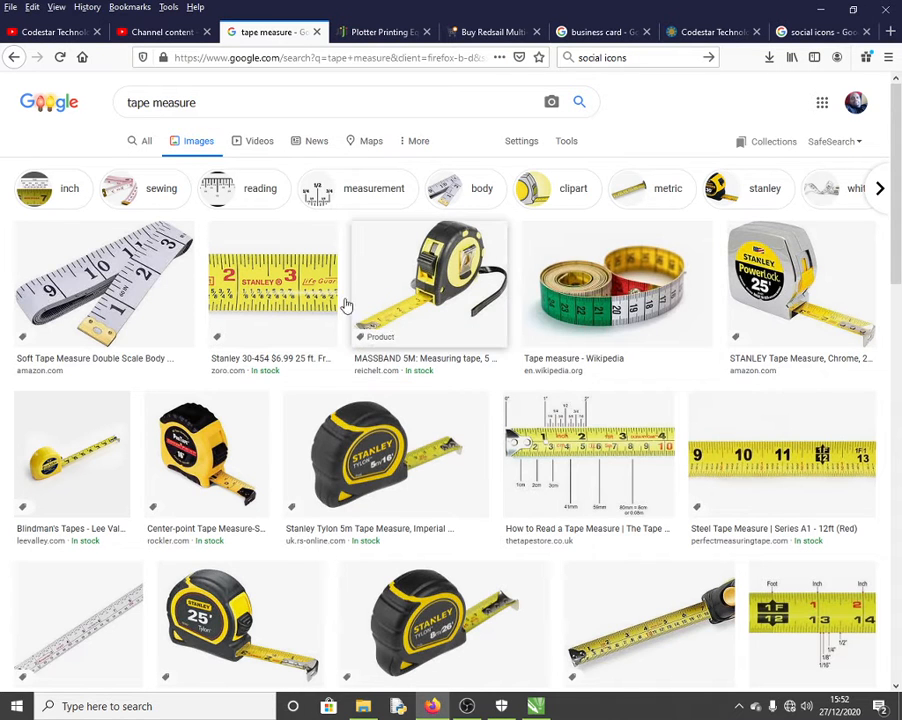
click(820, 10)
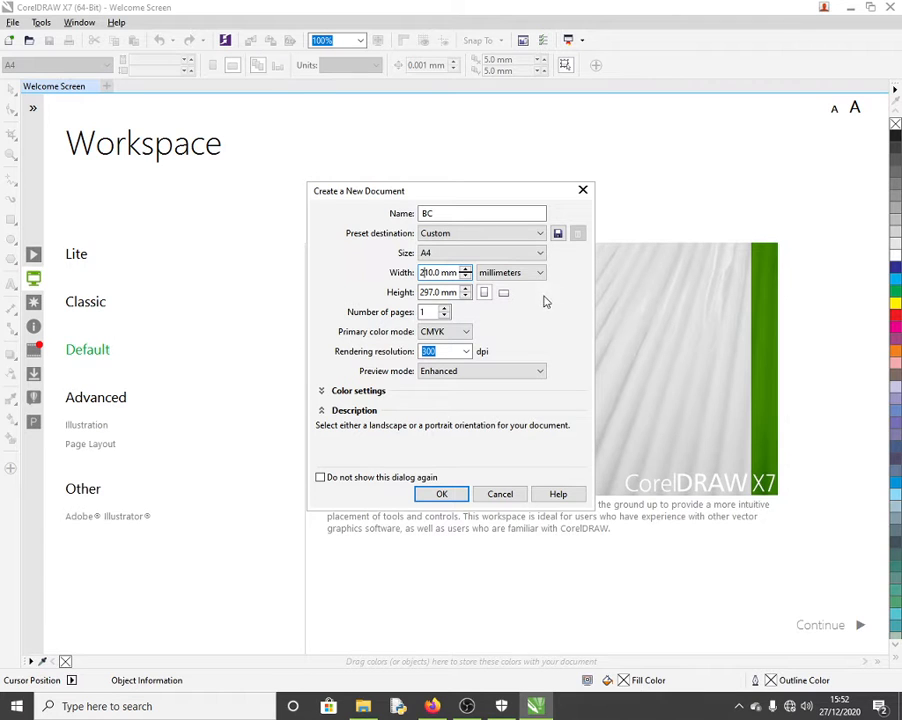
Step: Set the BC page to landscape, 297 × 210 mm, and confirm with OK
click(504, 293)
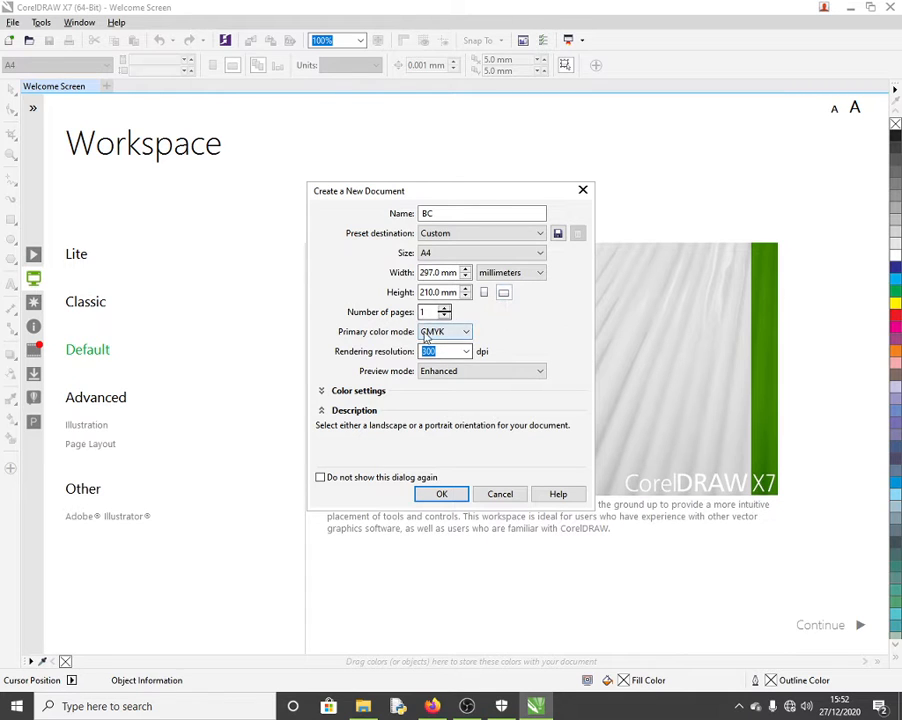
click(443, 494)
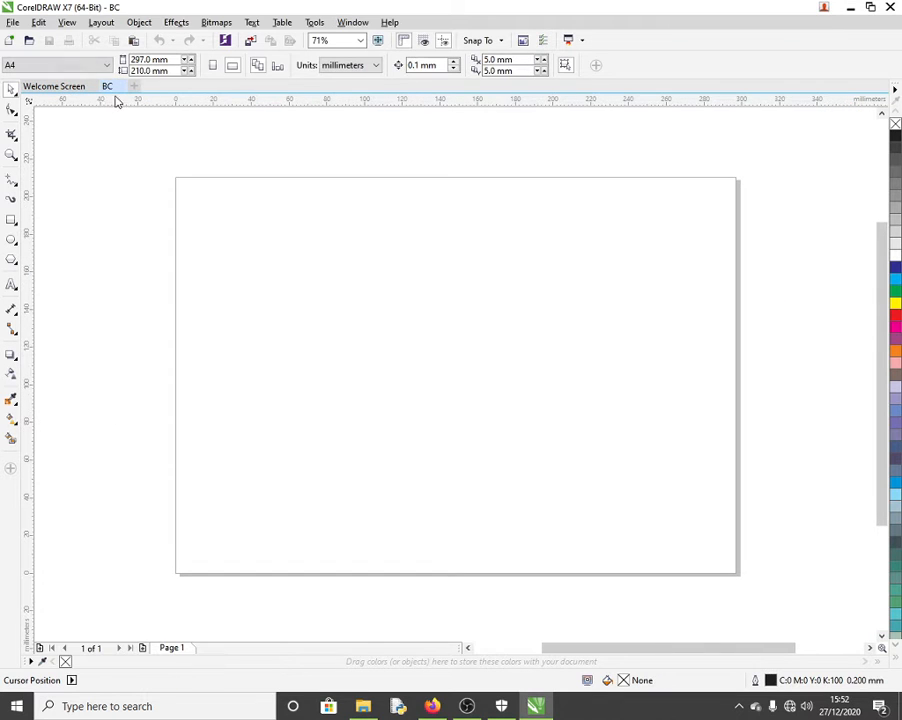
Step: Close the Welcome Screen tab so only the blank BC page remains
click(68, 88)
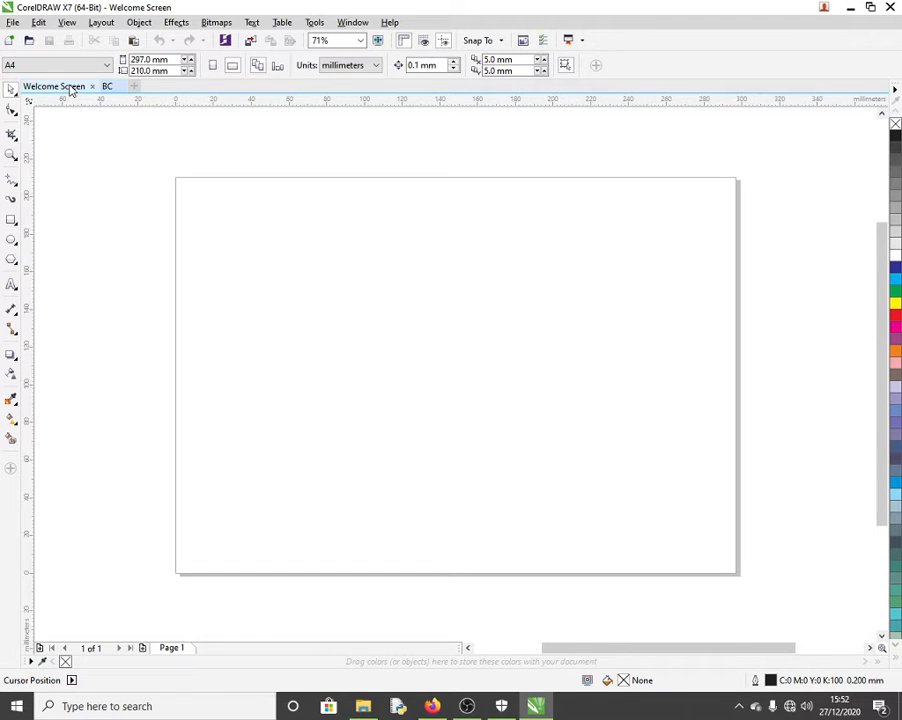
click(92, 87)
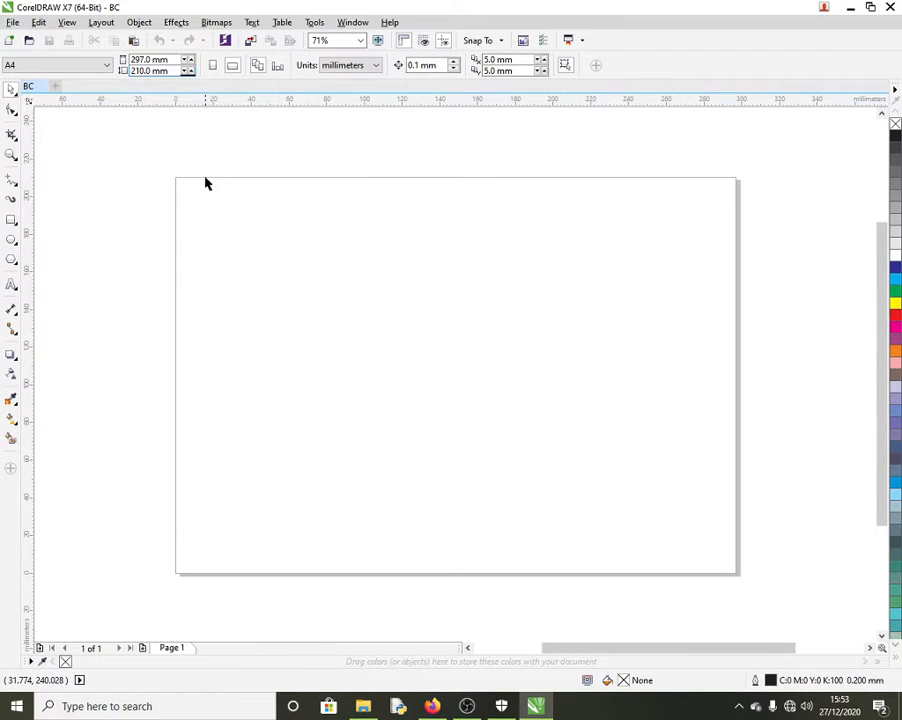
click(102, 24)
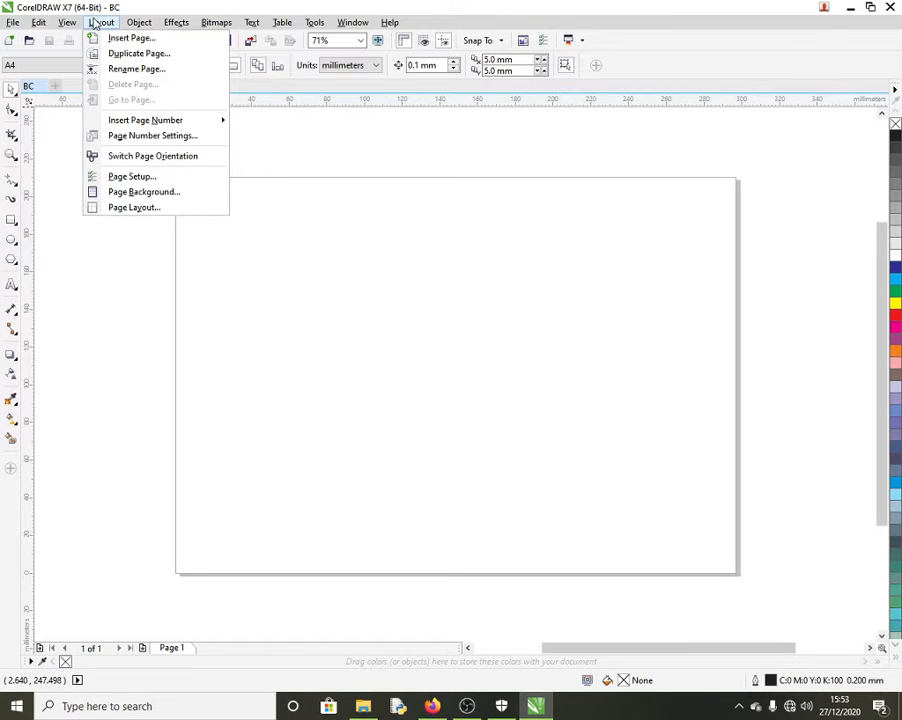
Step: Fill the BC page background with a solid light blue colour via Layout > Page Background
click(159, 196)
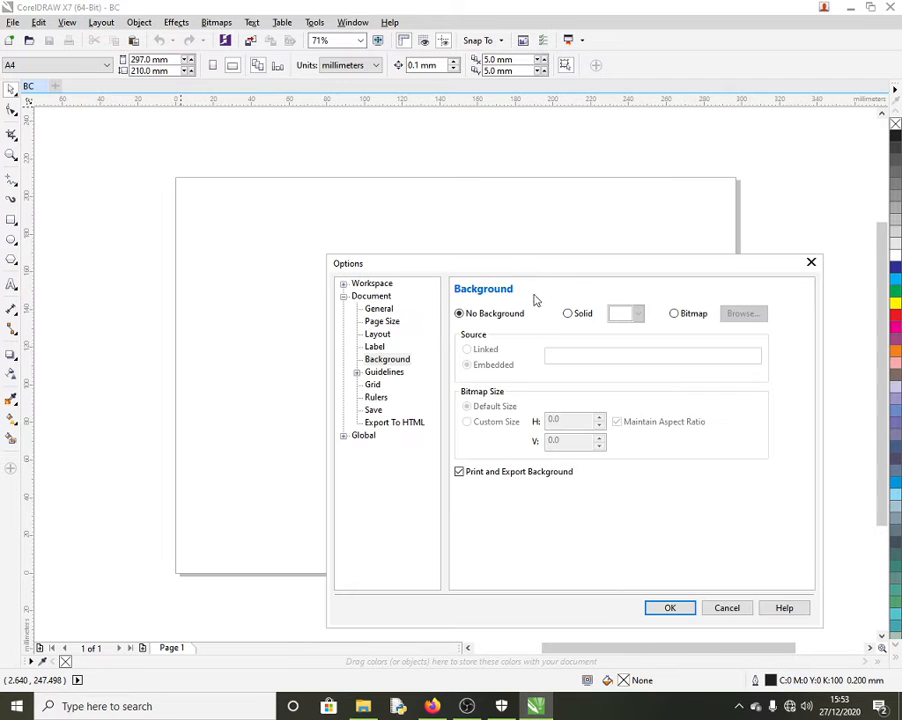
click(575, 316)
click(636, 314)
click(615, 354)
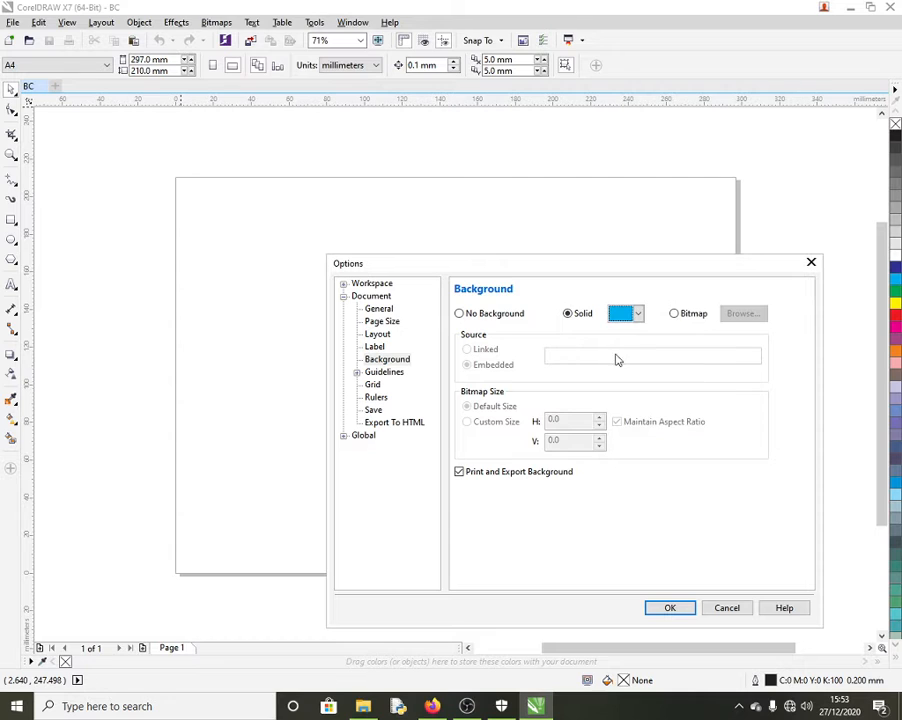
click(670, 607)
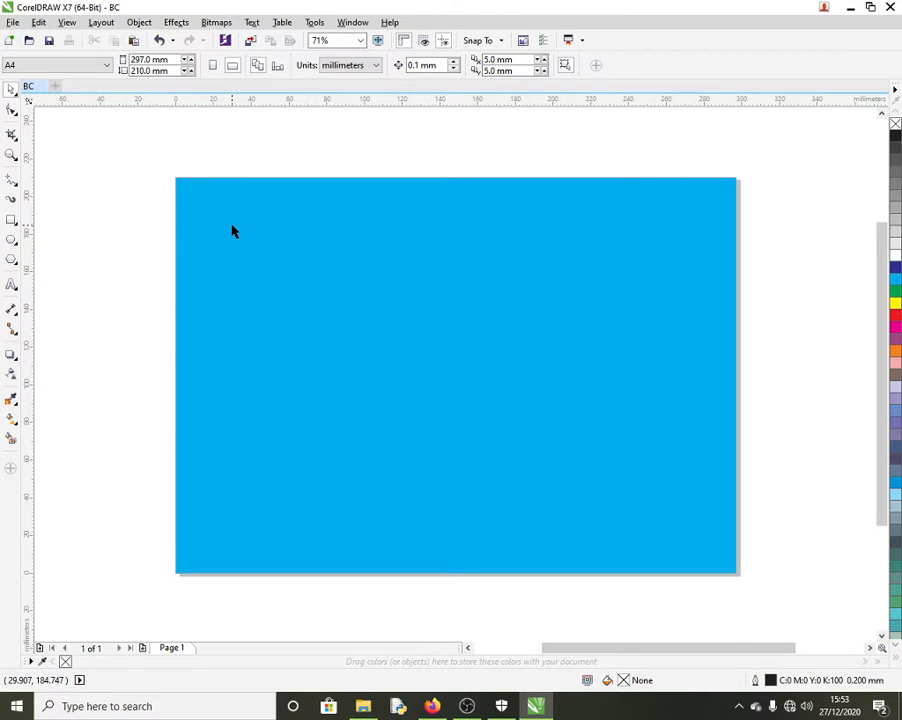
Step: Zoom the view in and out, settling on 100% zoom
scroll(231, 231, down, 2)
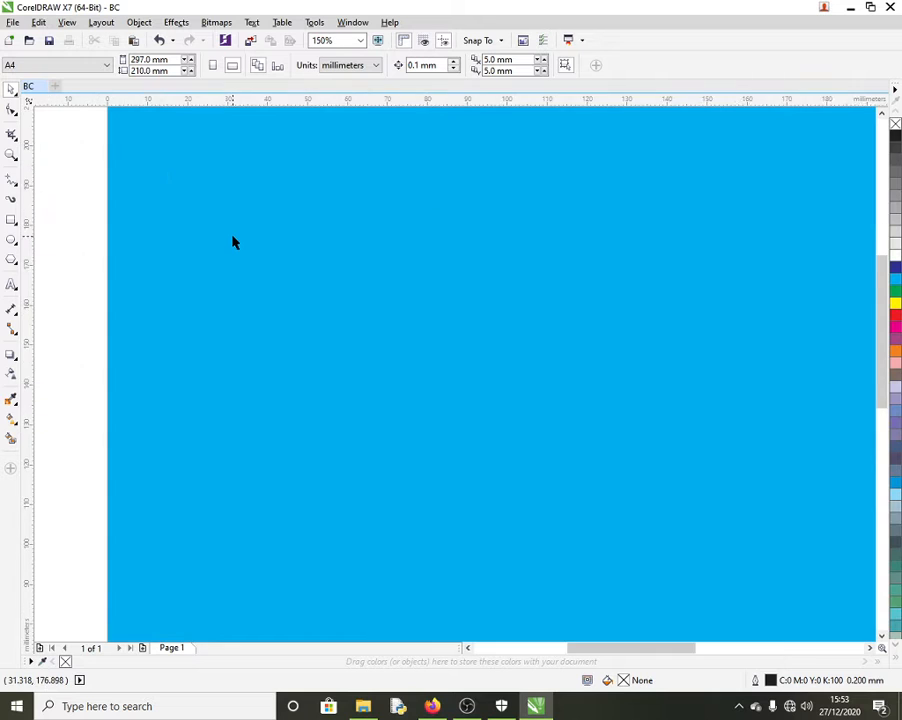
scroll(262, 273, up, 3)
scroll(320, 315, down, 5)
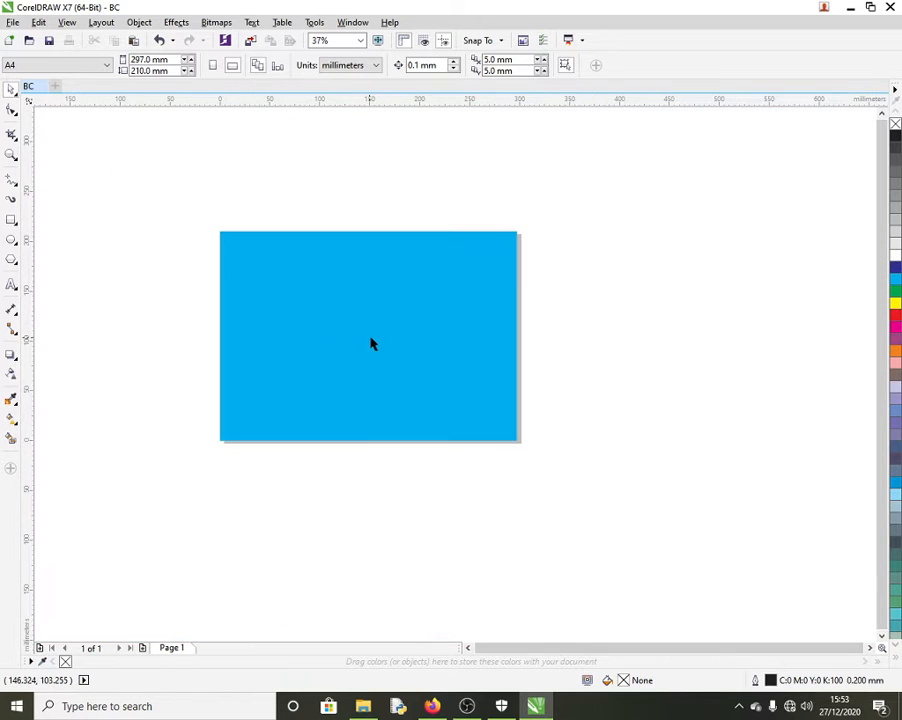
scroll(507, 252, up, 3)
scroll(507, 262, down, 2)
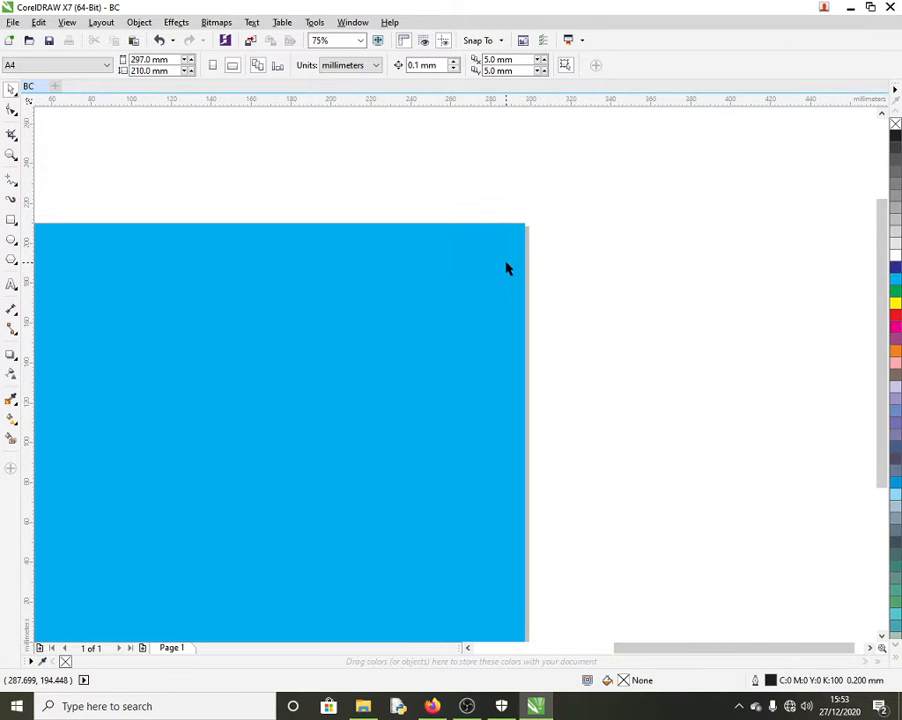
scroll(507, 250, up, 3)
scroll(505, 256, down, 5)
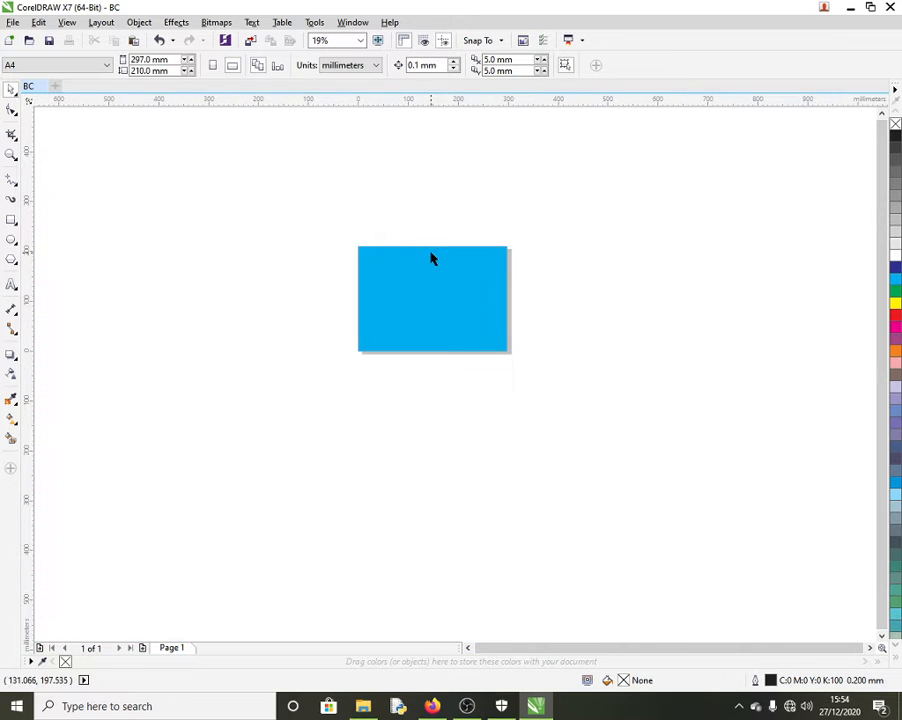
scroll(432, 259, up, 2)
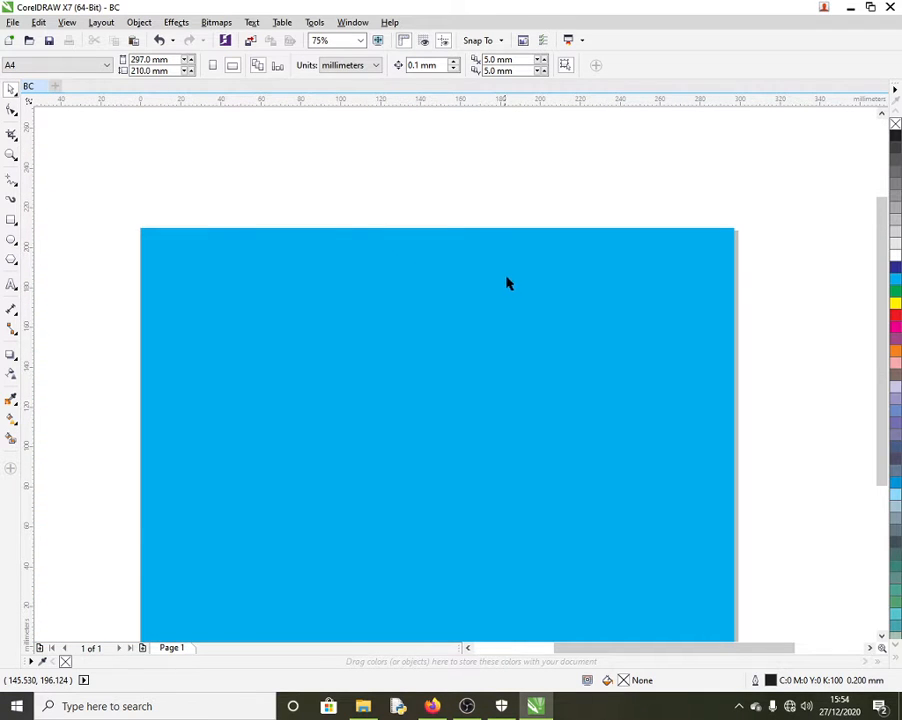
scroll(500, 284, down, 1)
scroll(528, 330, up, 1)
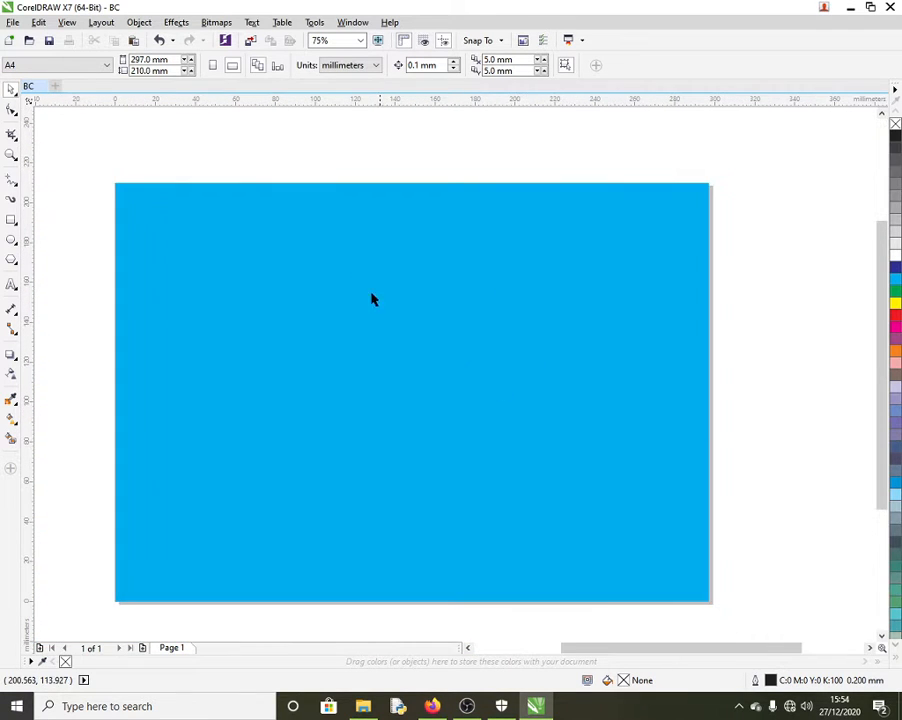
click(362, 42)
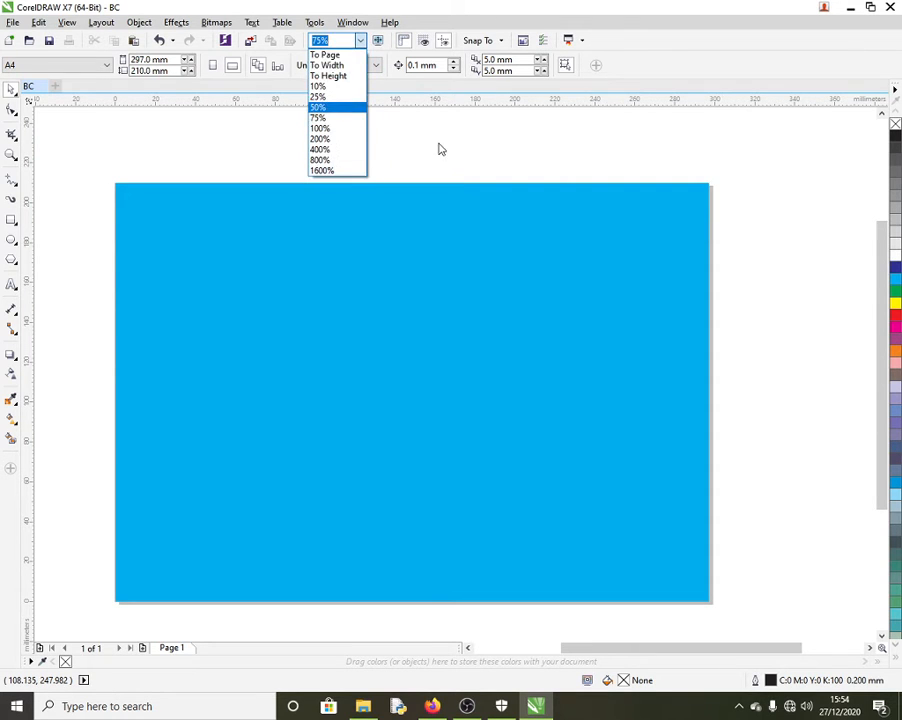
click(488, 155)
click(361, 42)
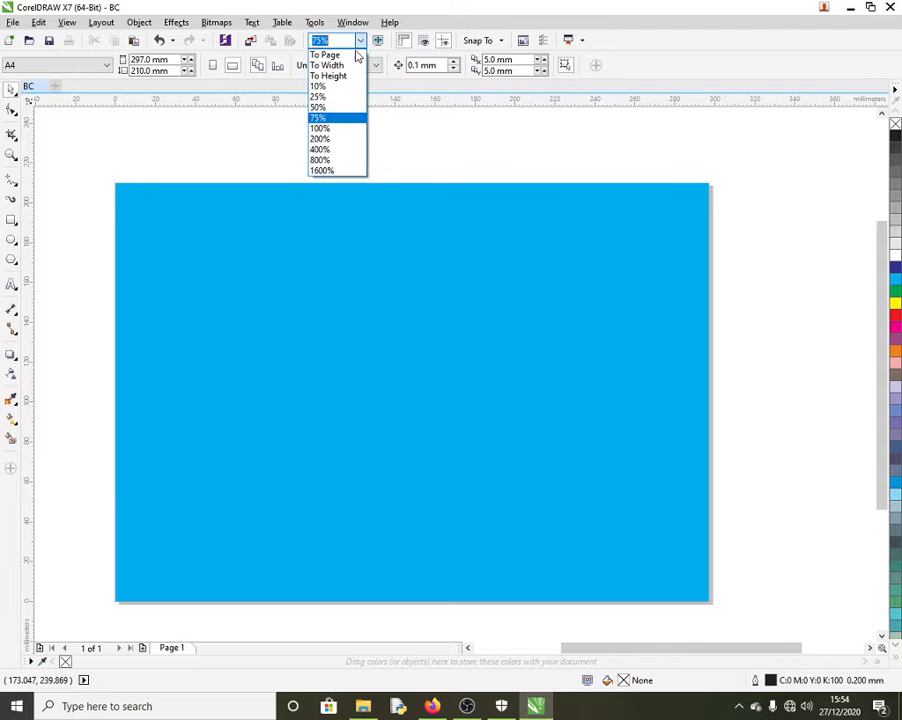
click(336, 130)
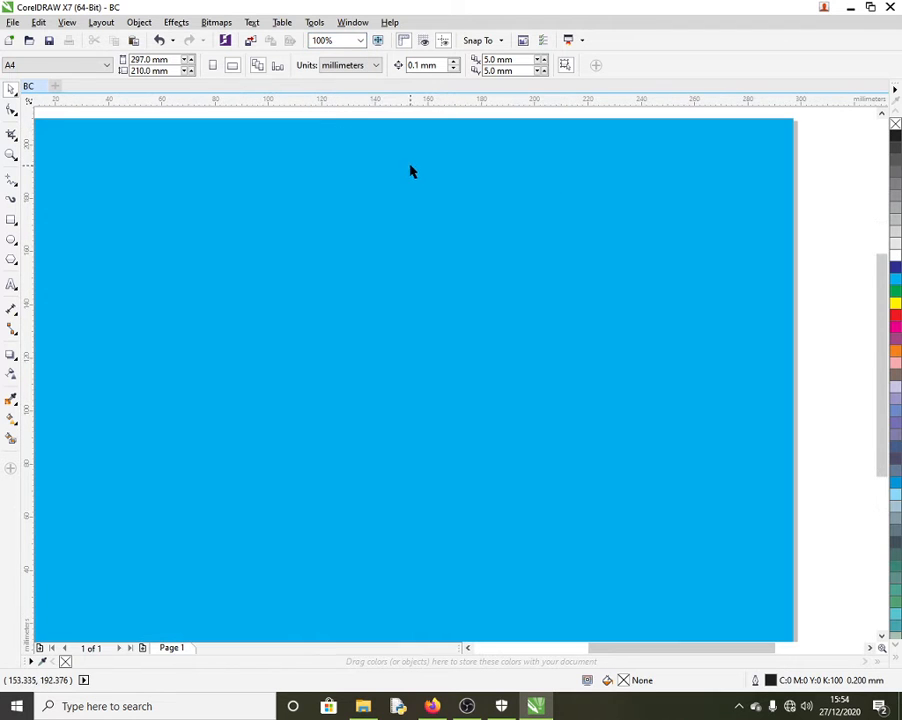
mouse_move(620, 649)
mouse_down()
mouse_move(586, 650)
mouse_move(603, 653)
mouse_up()
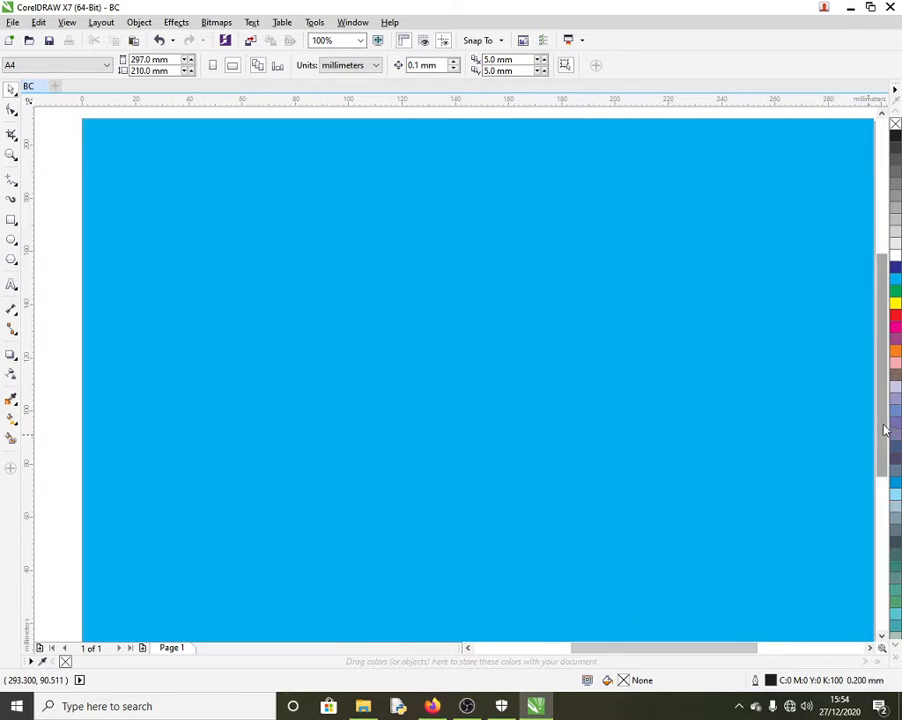
drag(883, 426, 882, 428)
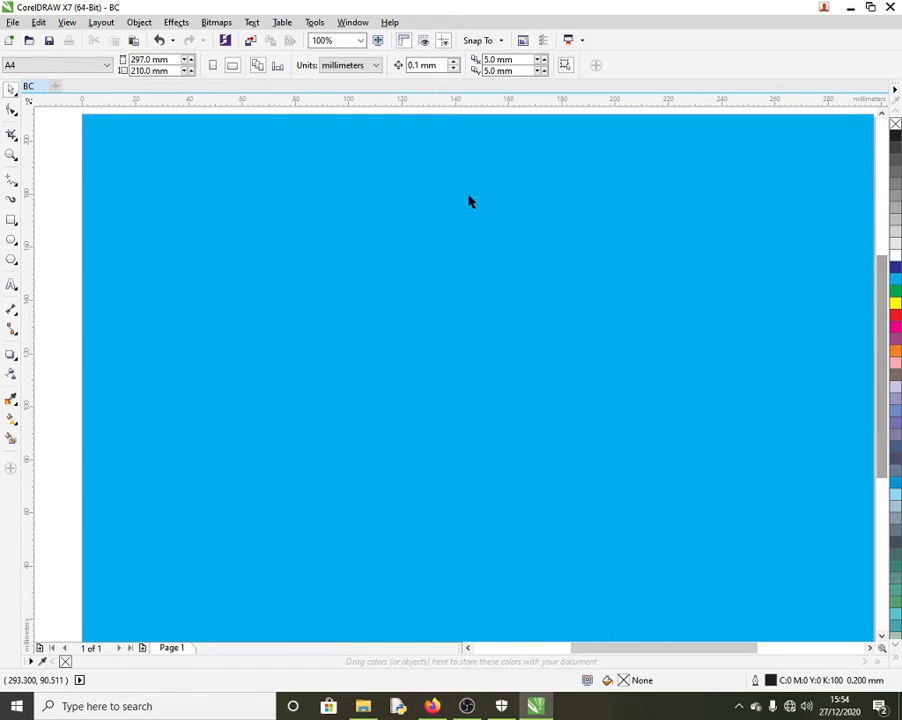
Step: Set the zoom to 75% and undo the light blue page background
click(361, 41)
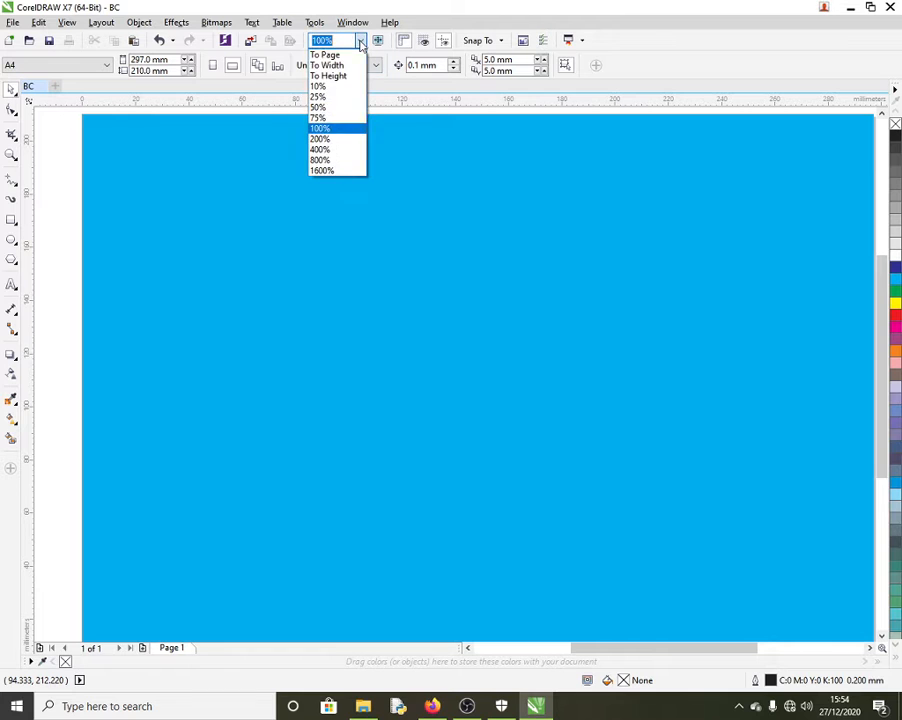
click(320, 118)
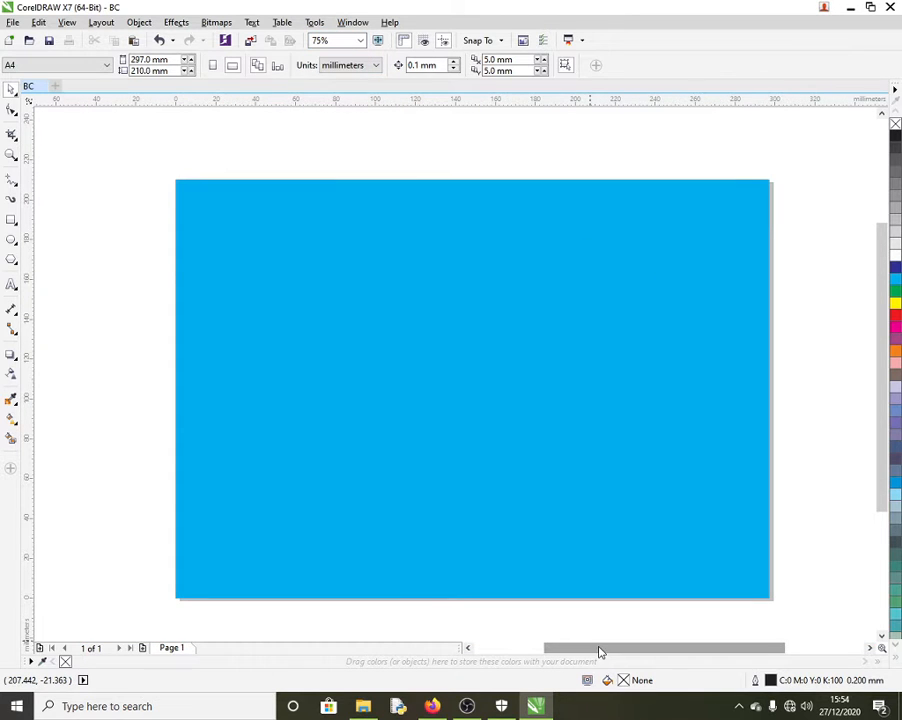
drag(596, 648, 600, 648)
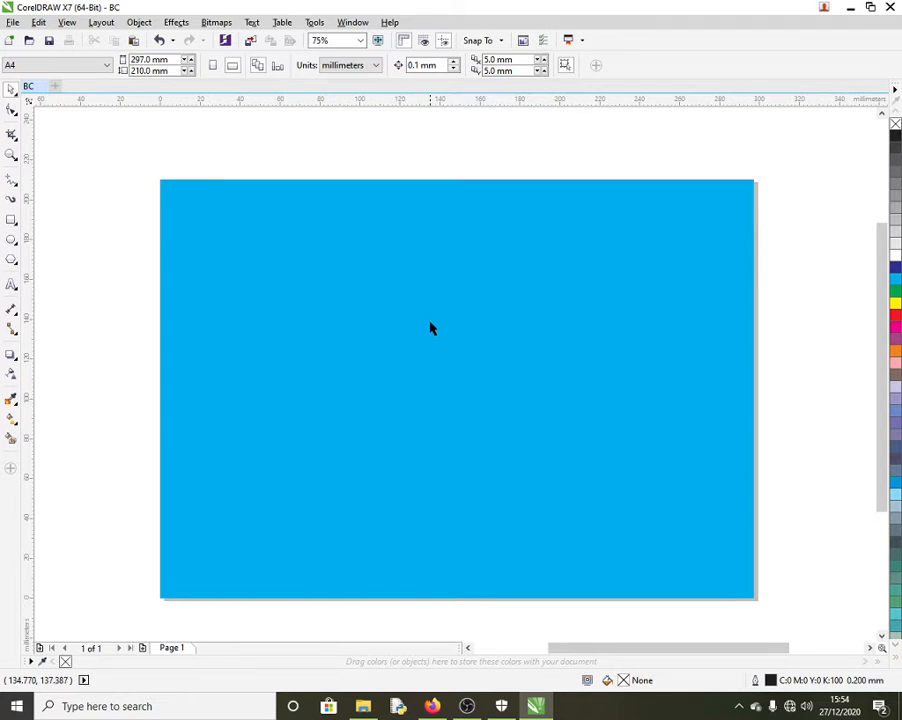
key(ctrl+z)
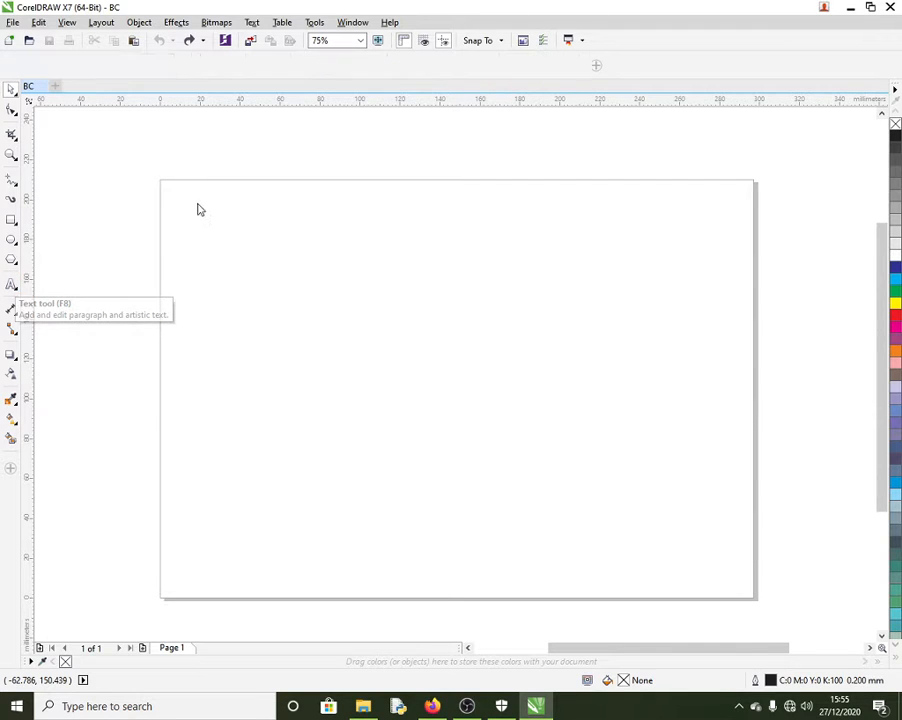
Step: Add the artistic text 'CODESTAR TECHNOLOGIES' in Arial 24 pt near the page top
key(F8)
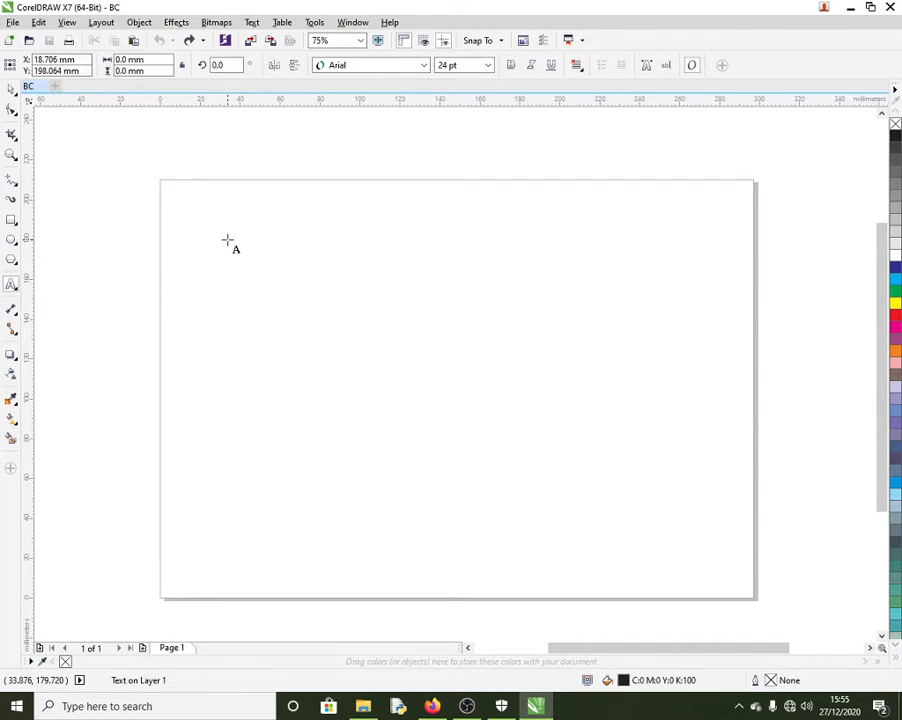
text(co)
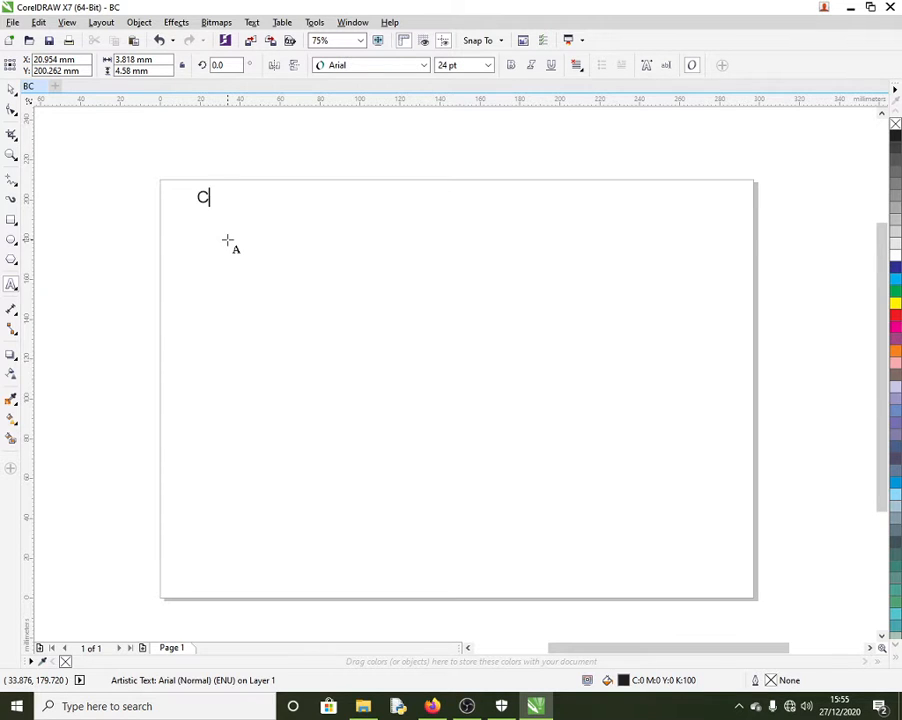
text(DESTAR TECHNOLOGIES)
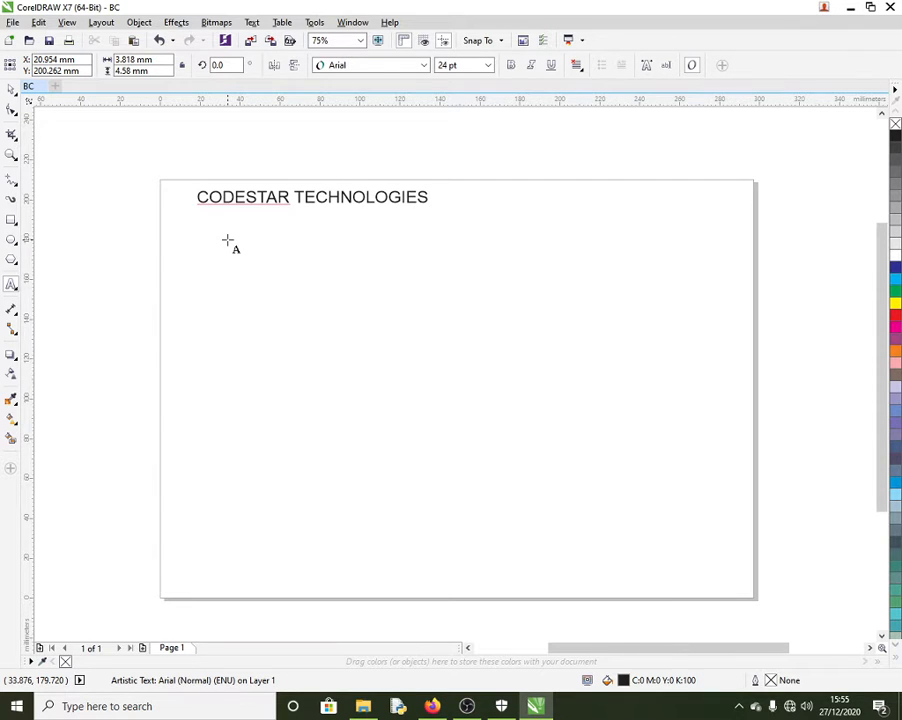
click(11, 88)
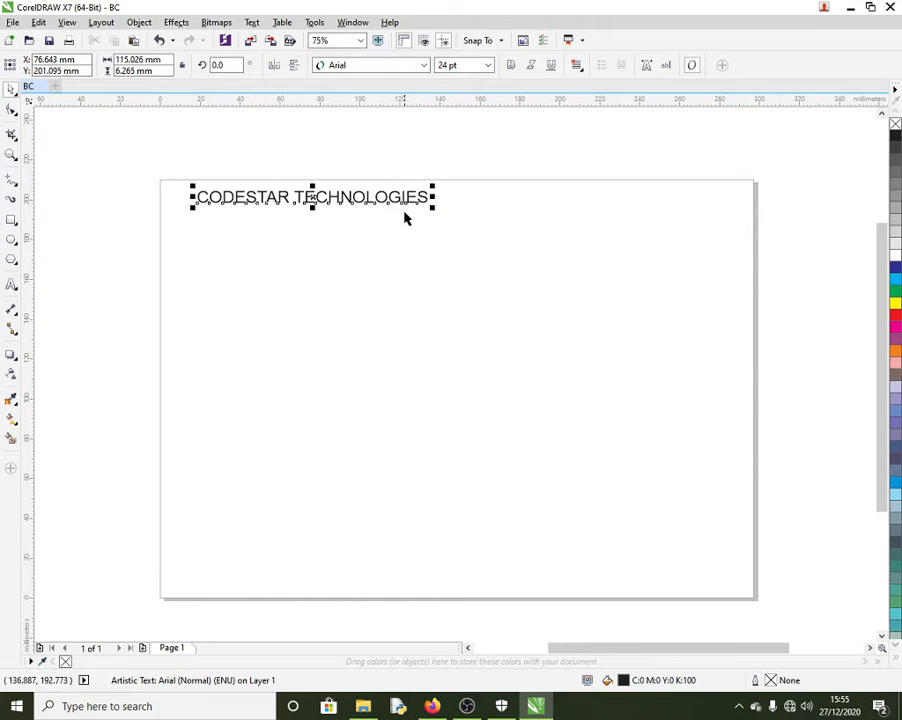
Step: Set the heading to 36 pt, spread it across the page width and stretch it taller
click(488, 66)
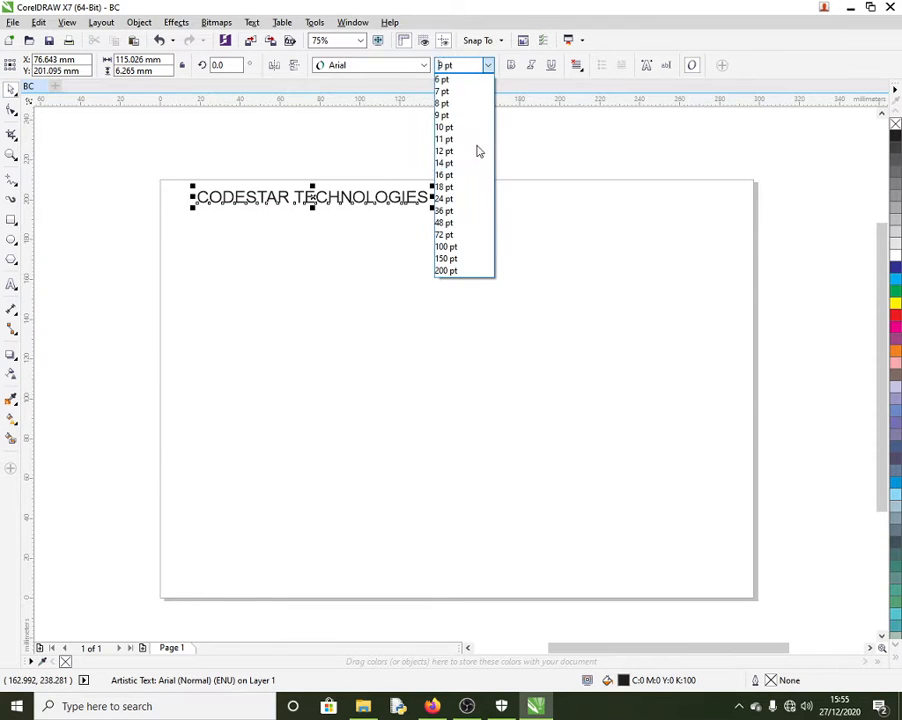
click(459, 211)
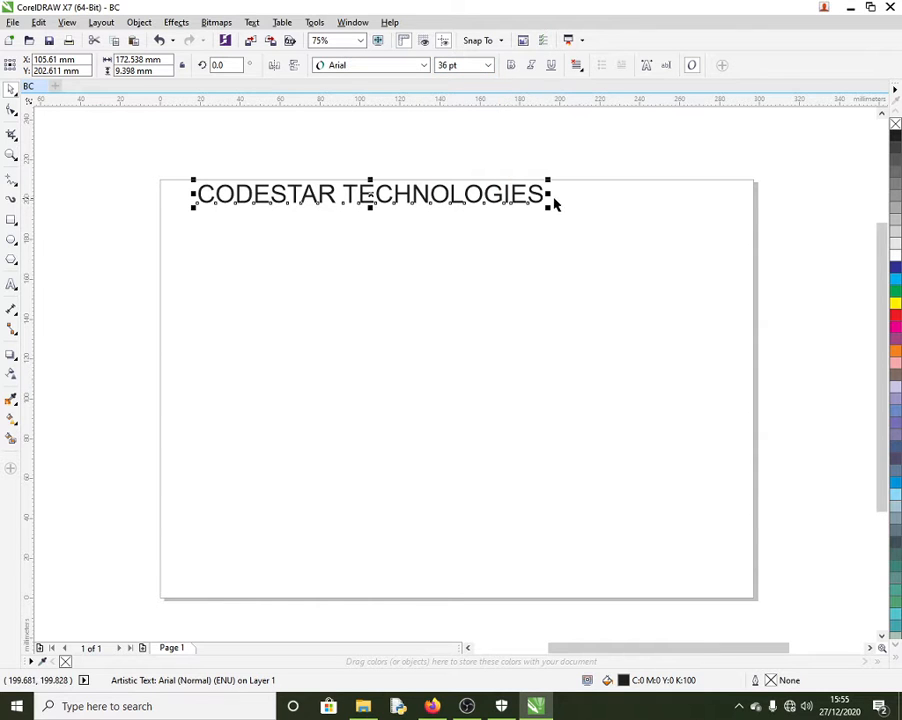
drag(549, 203, 722, 198)
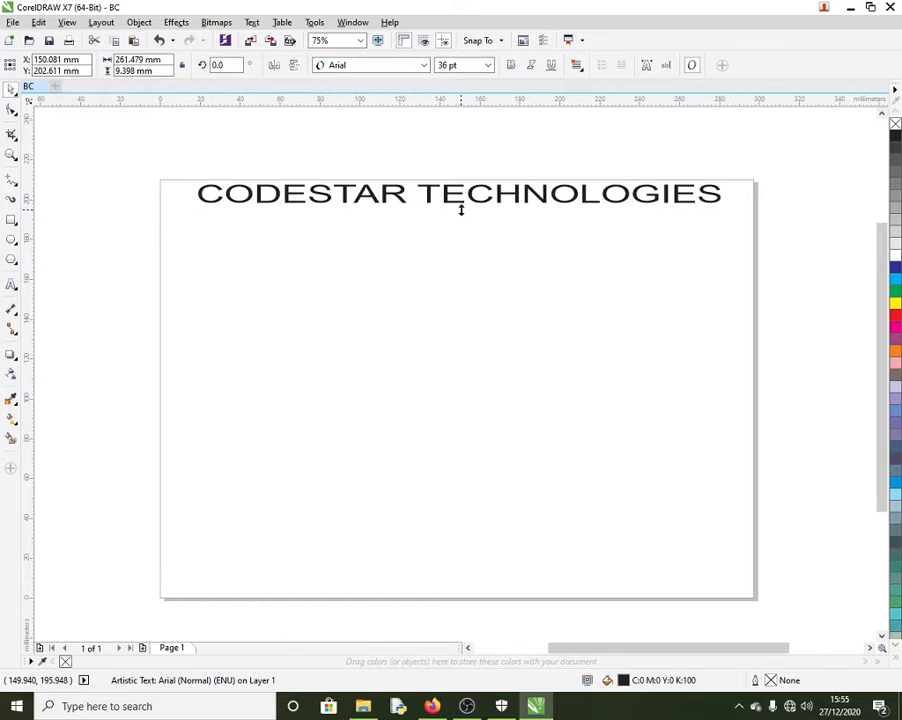
mouse_move(461, 210)
mouse_down()
mouse_move(458, 220)
mouse_move(463, 214)
mouse_up()
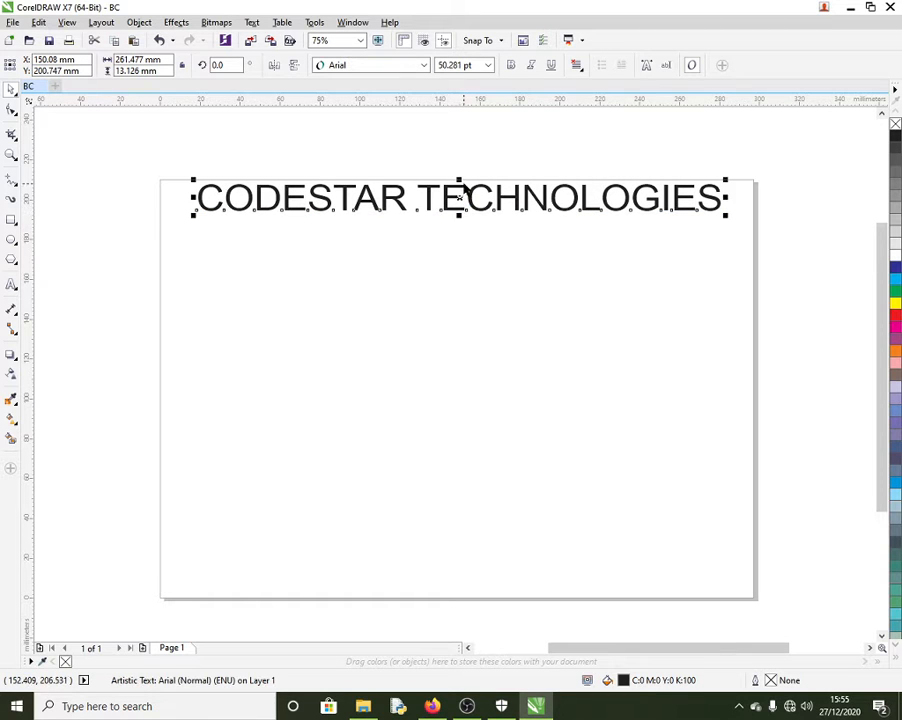
click(472, 226)
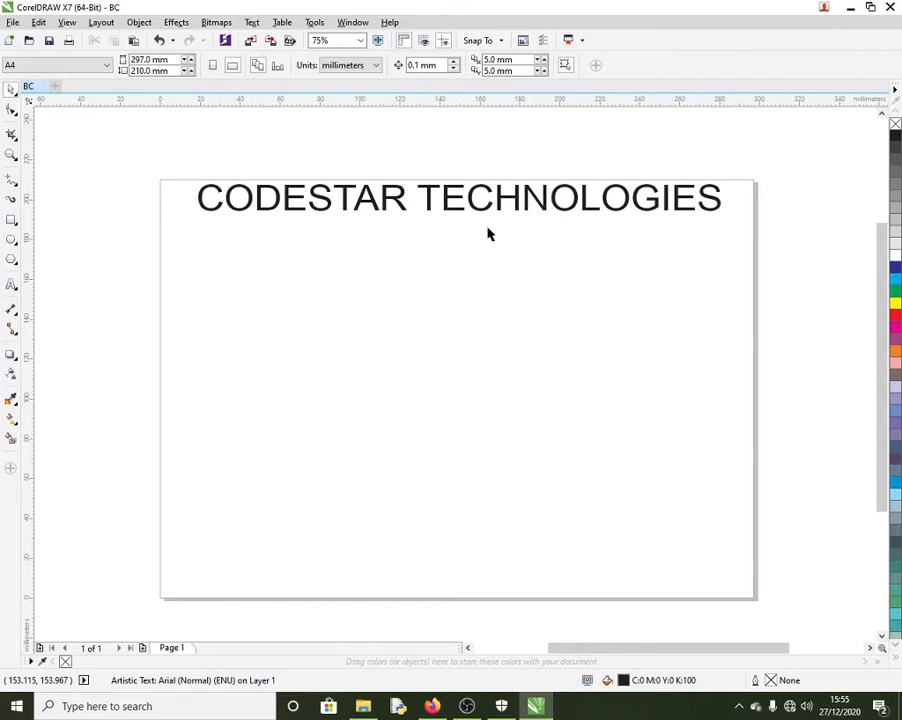
click(461, 200)
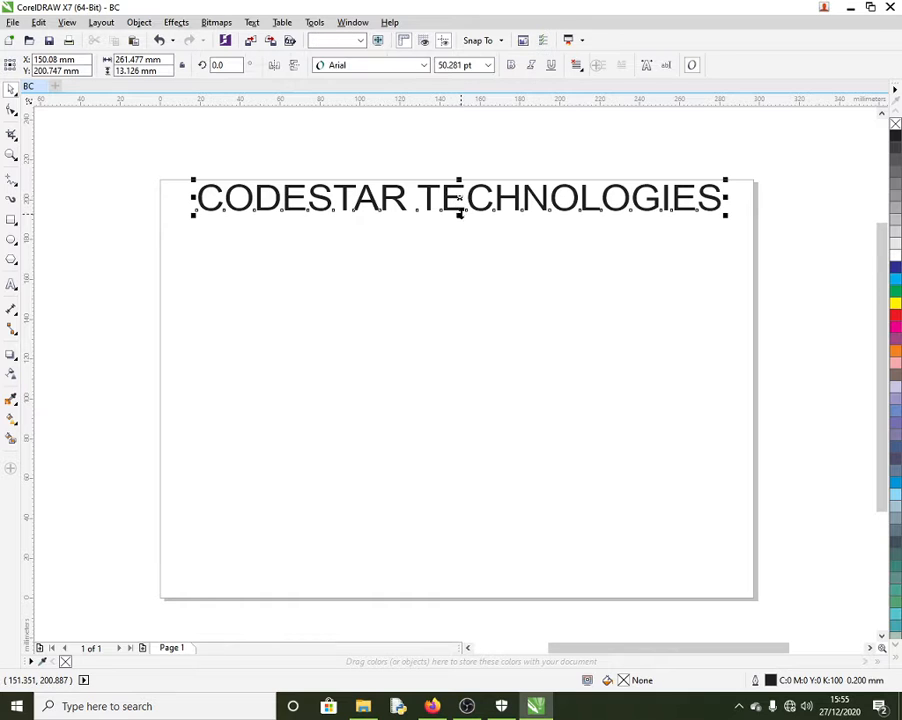
double_click(718, 205)
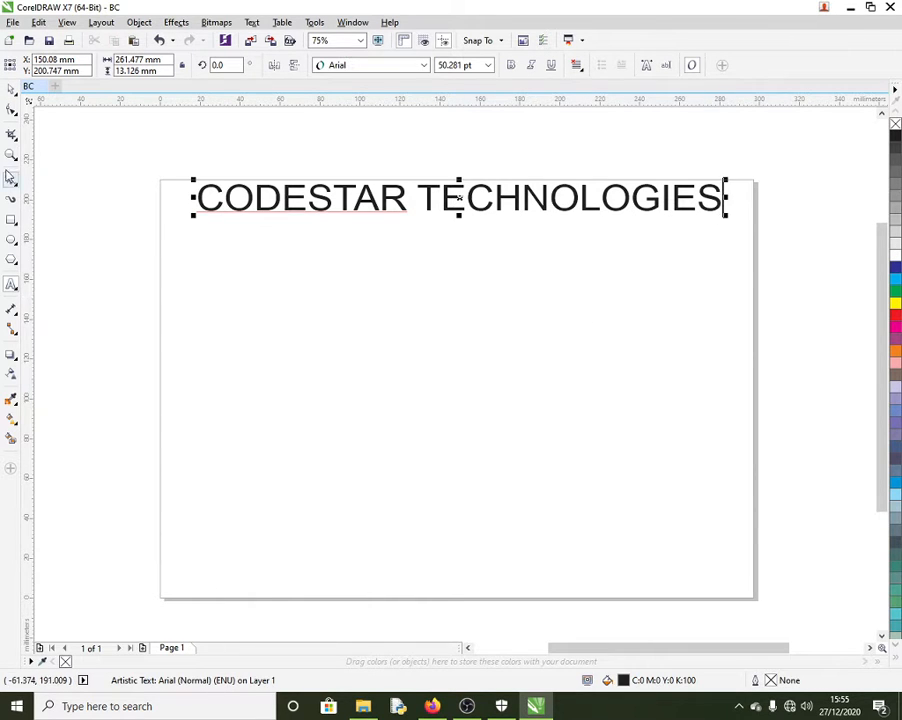
click(11, 89)
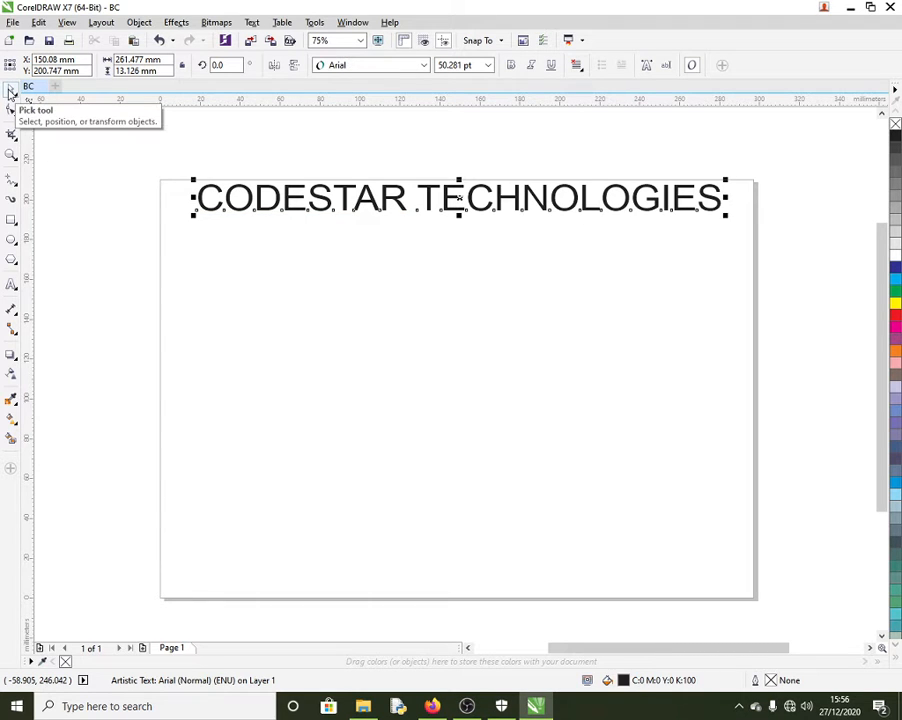
Step: Scale the title up proportionally to about 66.6 pt and stretch it taller
click(316, 252)
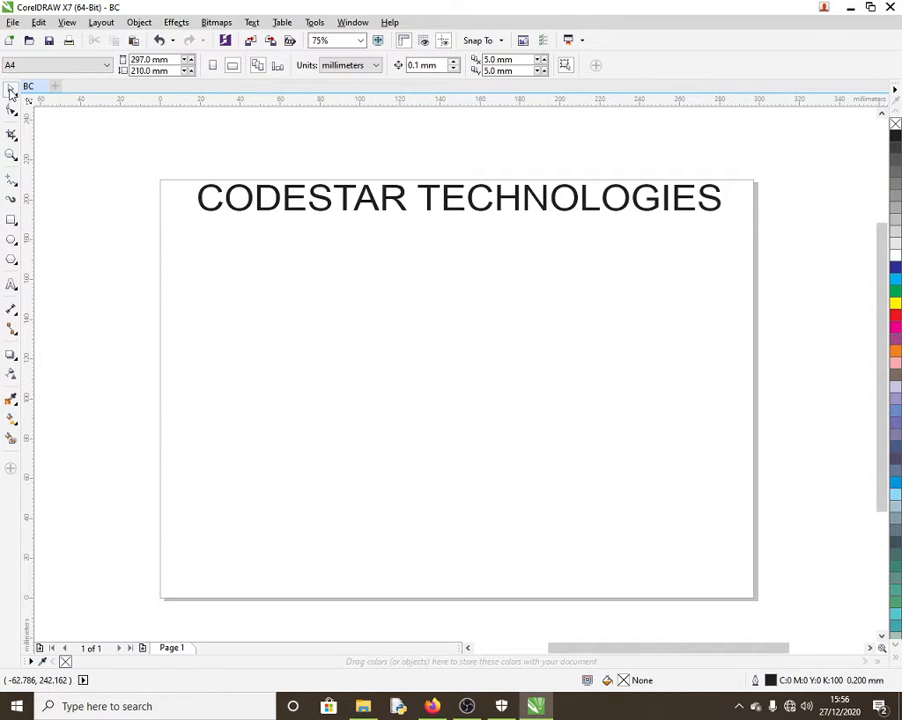
click(418, 195)
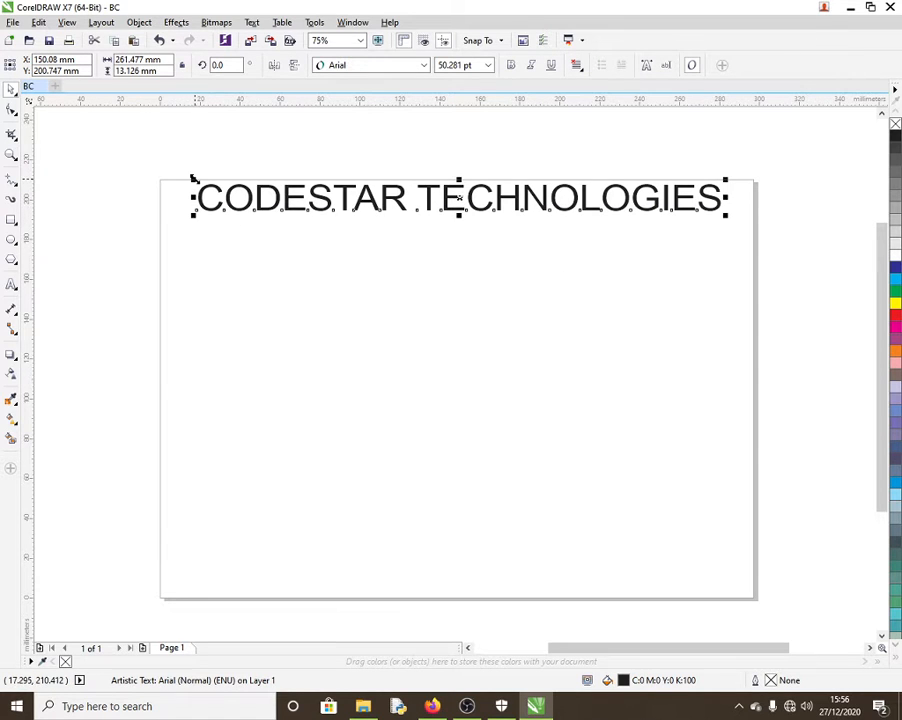
mouse_move(193, 177)
mouse_down()
mouse_move(143, 150)
mouse_move(178, 164)
mouse_up()
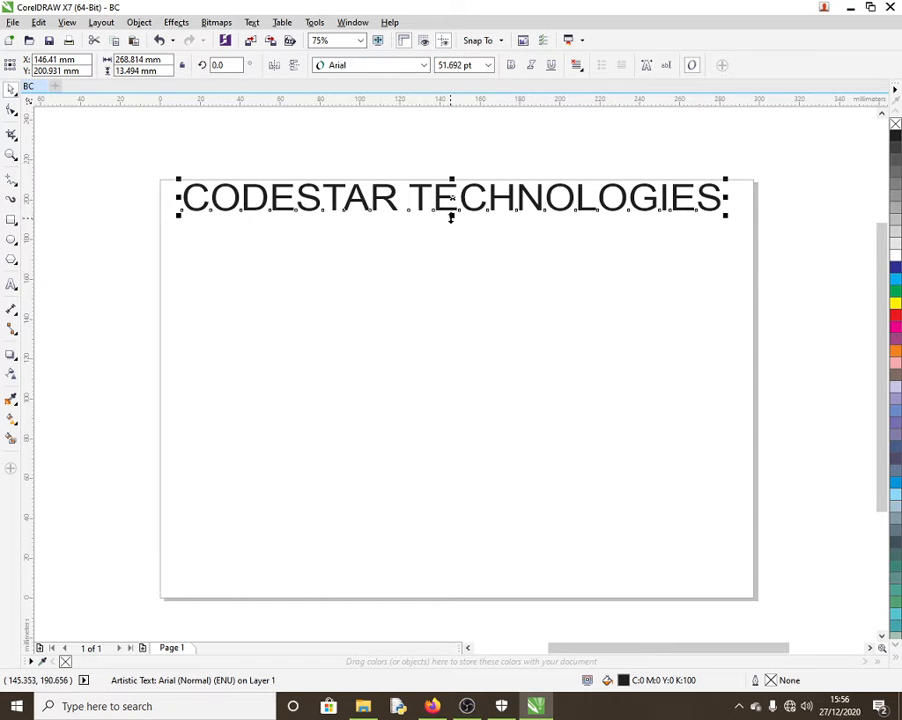
mouse_move(452, 213)
mouse_down()
mouse_move(455, 282)
mouse_move(457, 227)
mouse_up()
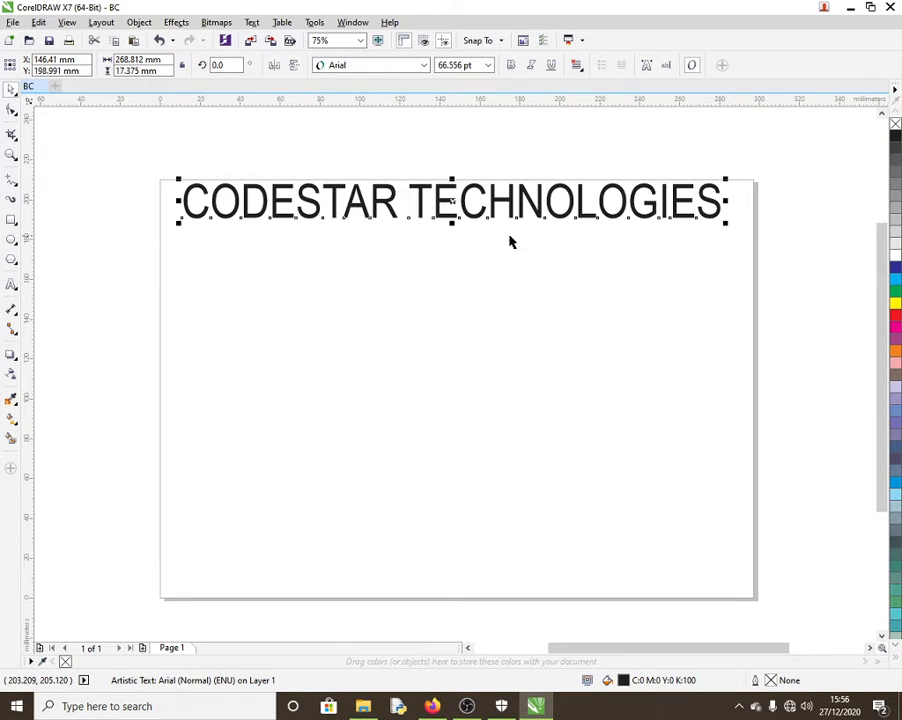
Step: Make the title bold, trying italic and underline but turning them back off
click(511, 65)
click(531, 65)
click(550, 66)
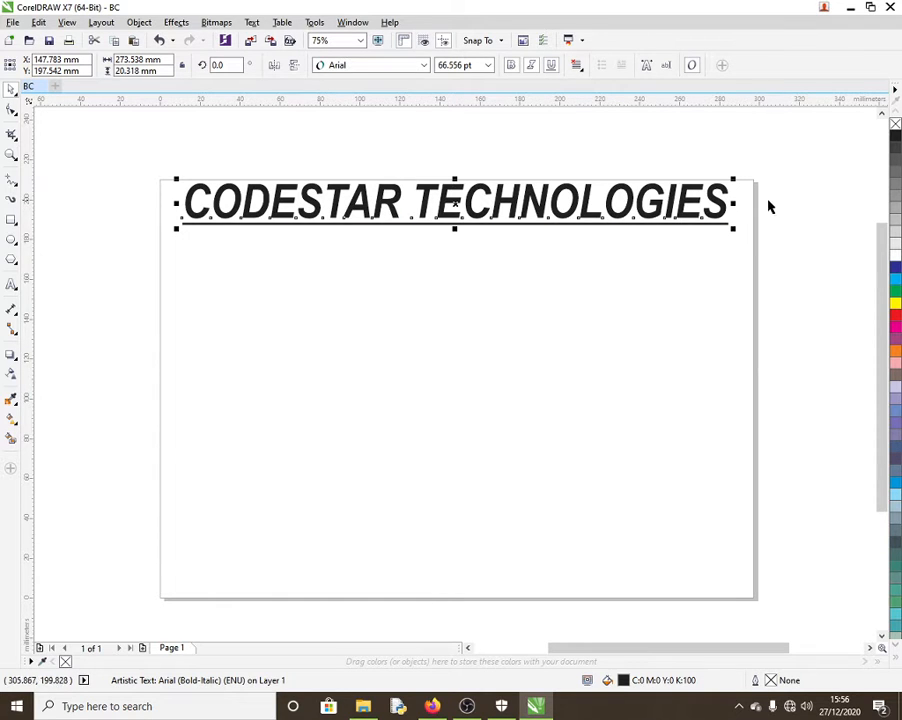
click(531, 66)
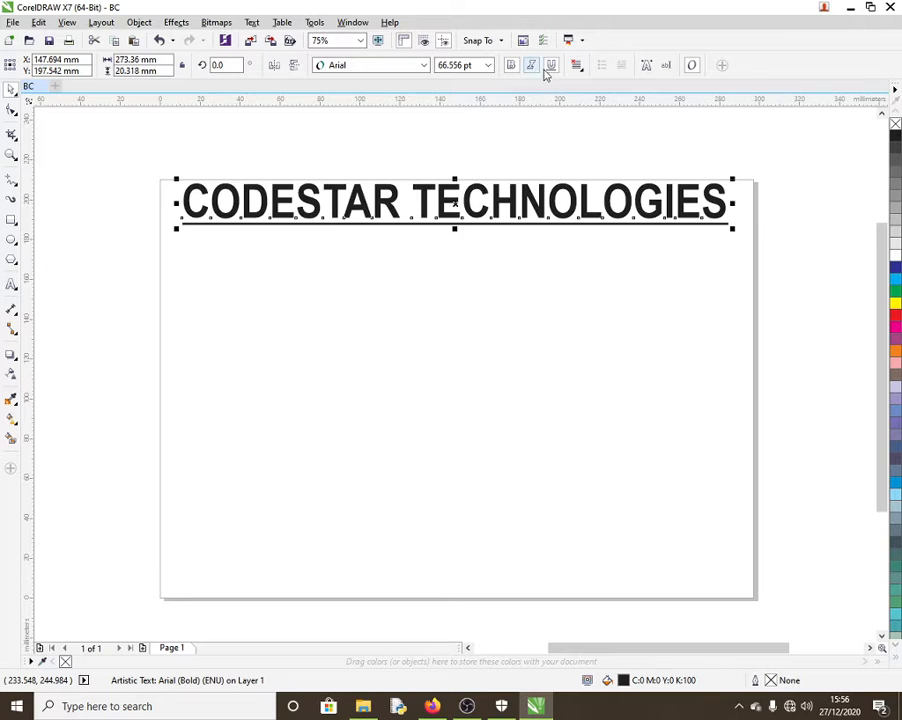
click(550, 66)
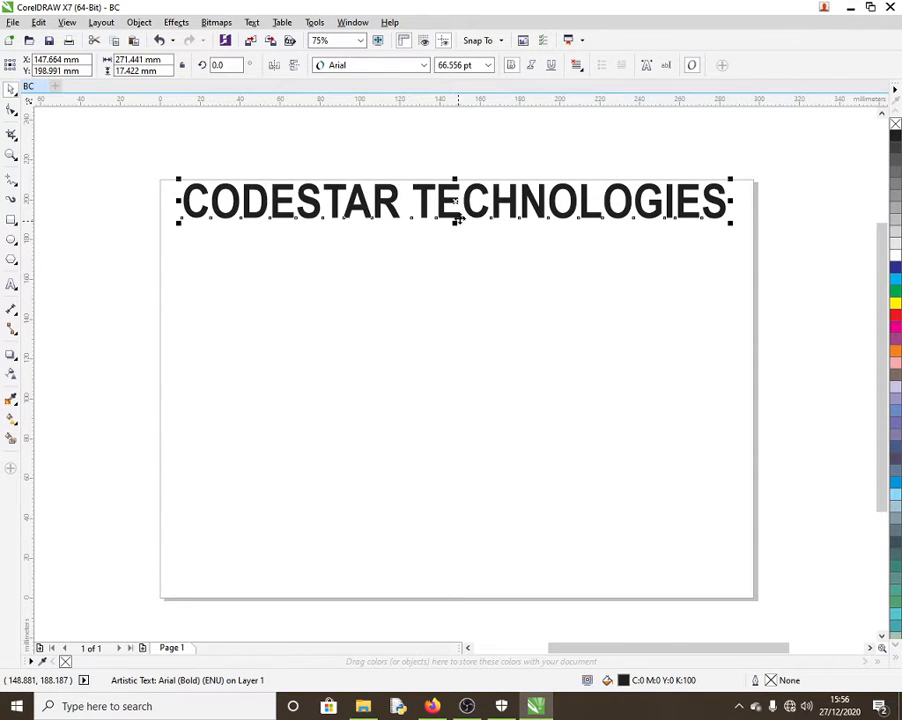
Step: Move the title slightly lower on the page
click(452, 296)
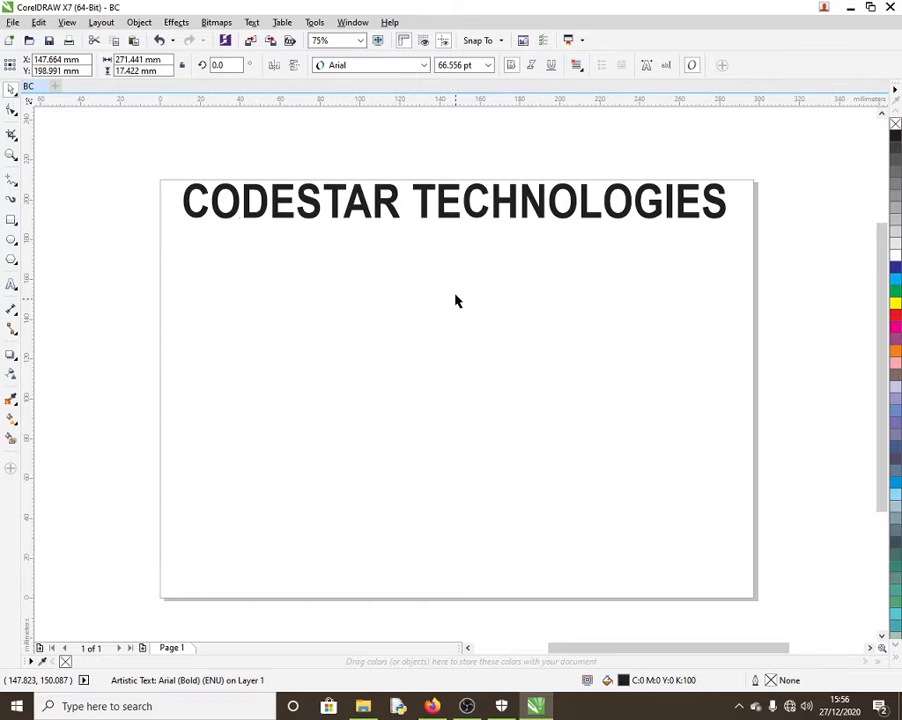
click(455, 215)
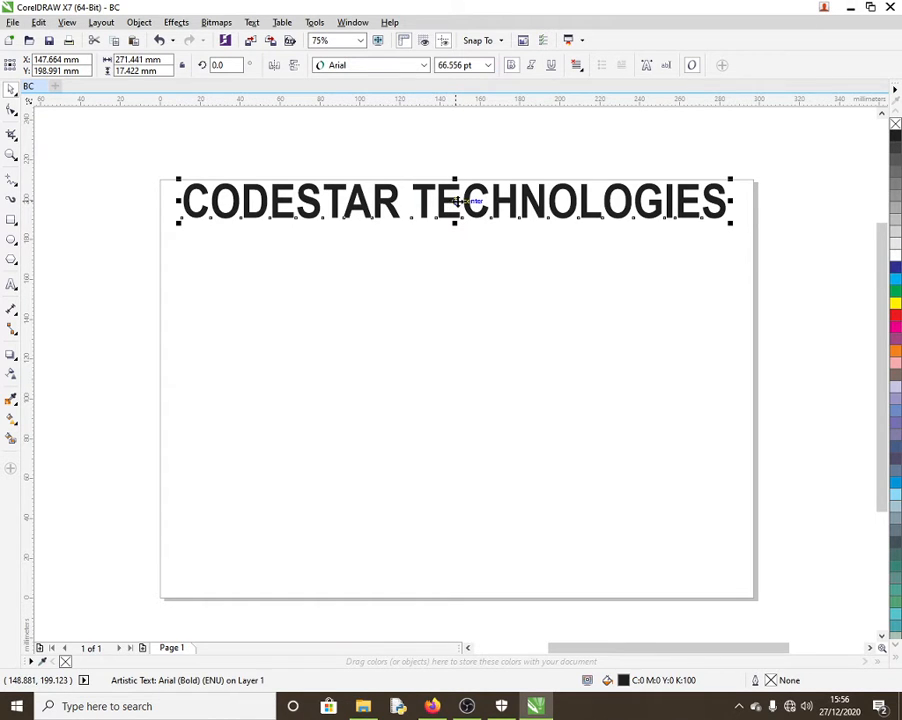
mouse_move(455, 203)
mouse_down()
mouse_move(461, 363)
mouse_move(328, 329)
mouse_move(576, 238)
mouse_move(430, 222)
mouse_move(472, 206)
mouse_move(451, 210)
mouse_up()
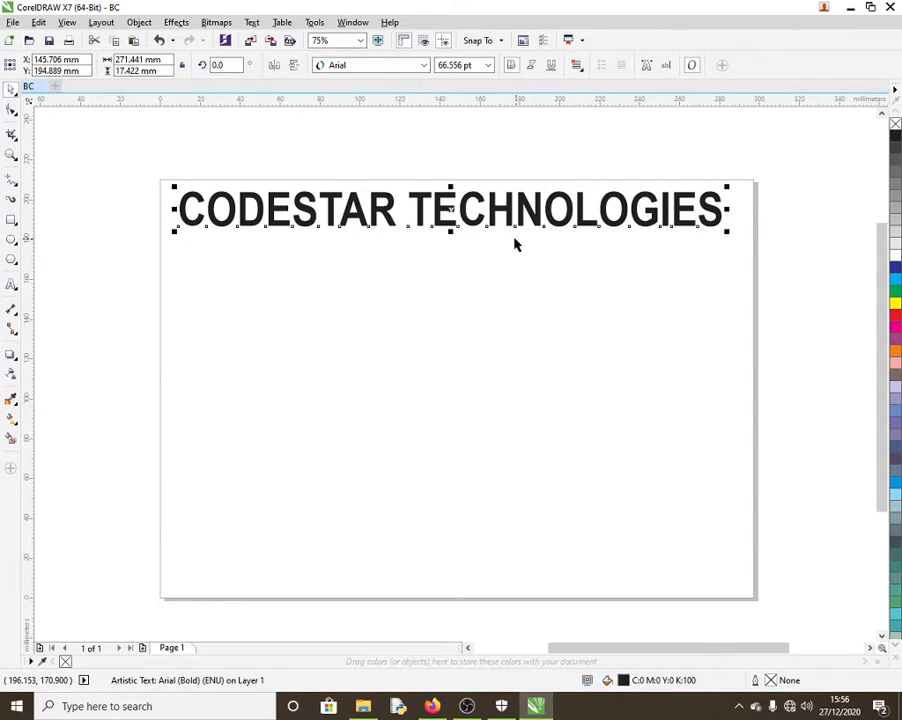
click(451, 210)
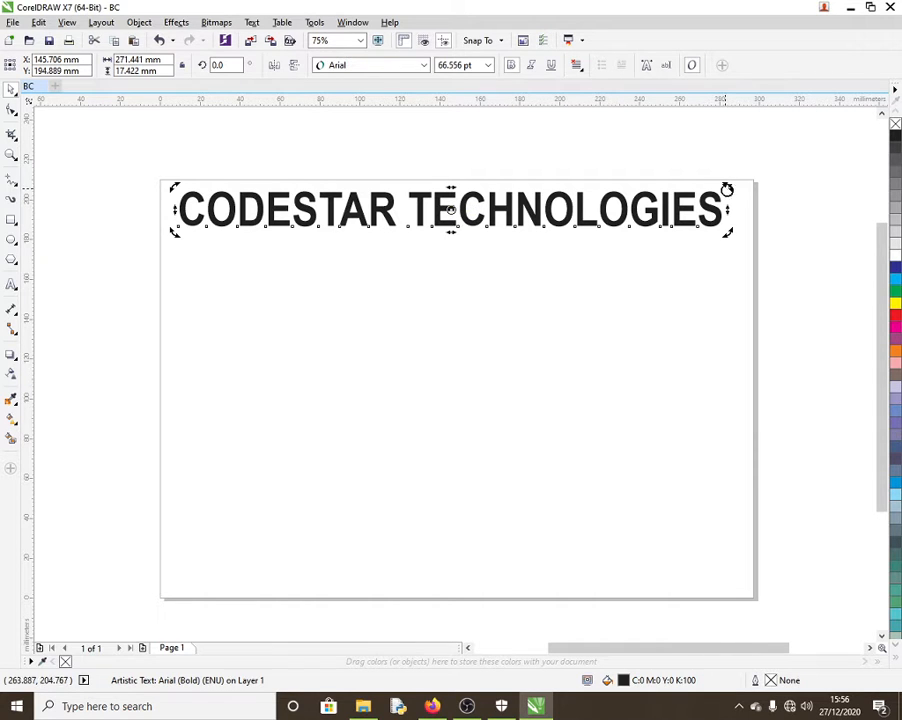
drag(725, 189, 487, 207)
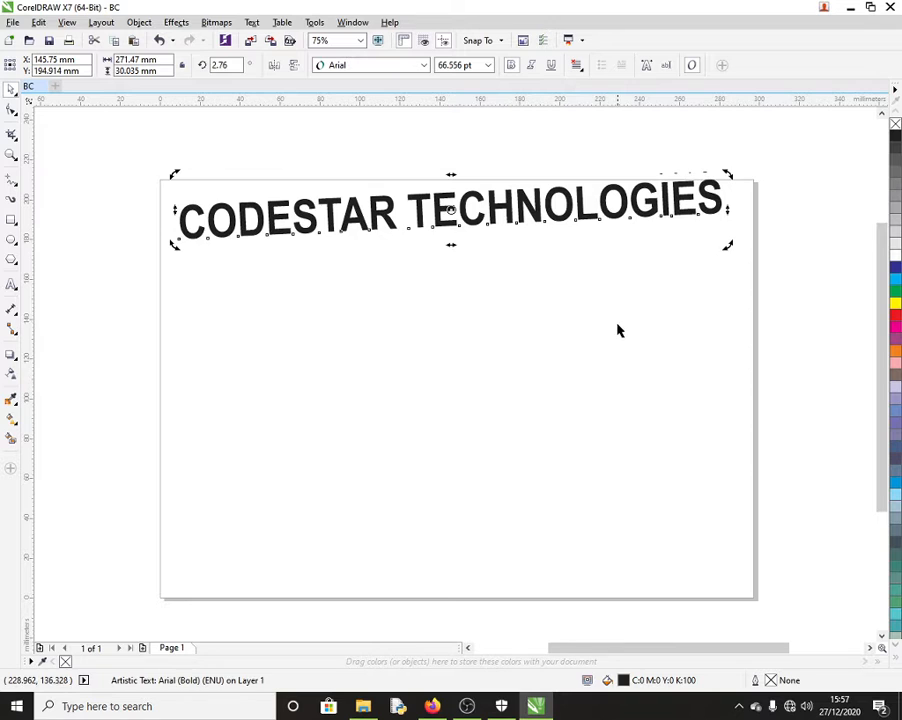
key(ctrl+z)
click(590, 316)
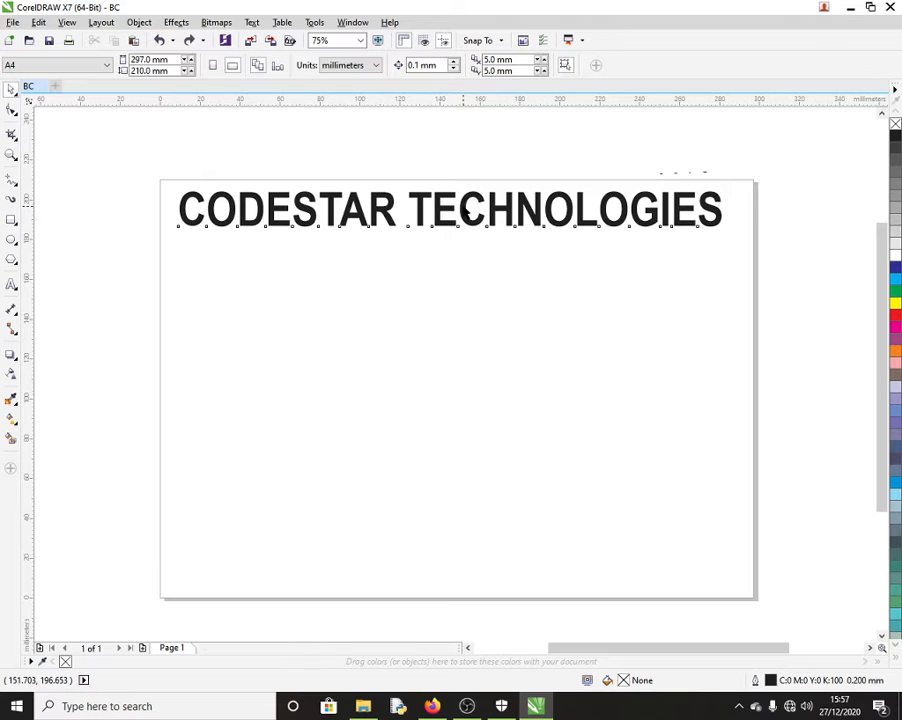
click(466, 213)
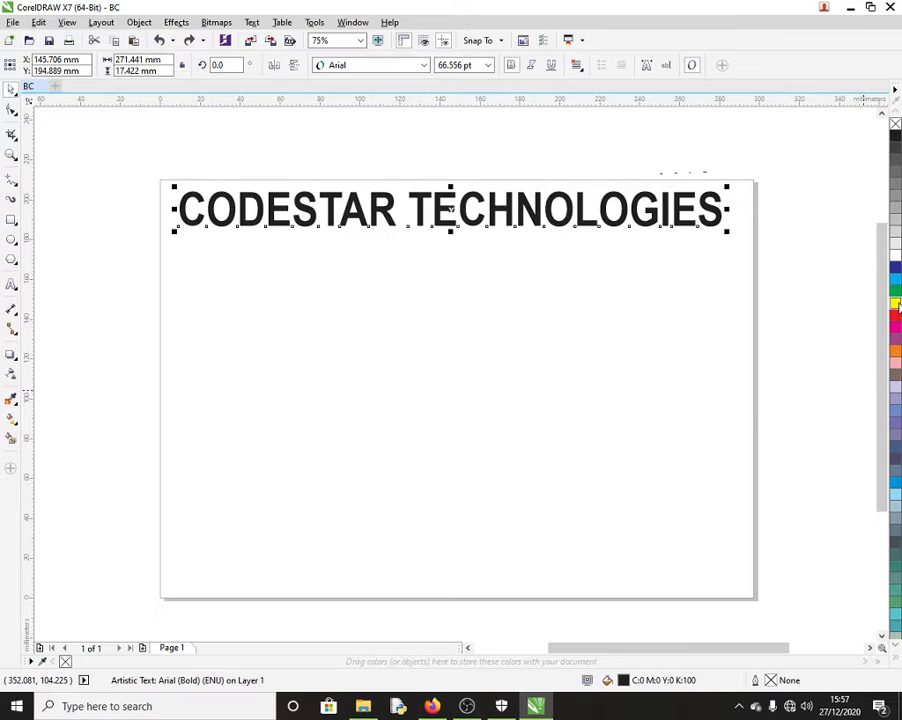
Step: Fill the title dark blue with a cyan outline, after trying yellow, red and blue swatches
click(897, 305)
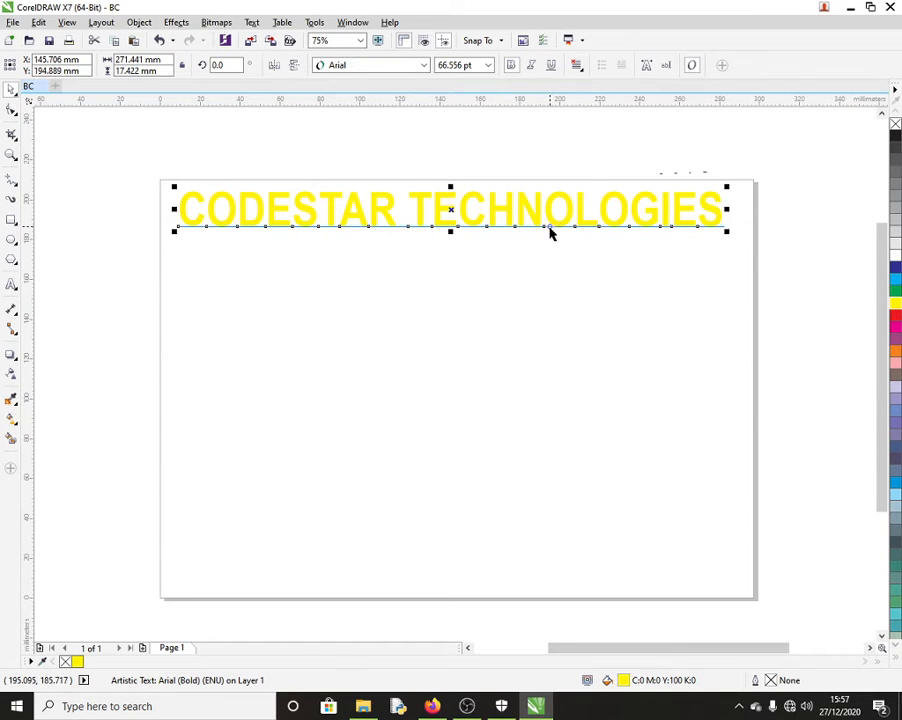
right_click(897, 270)
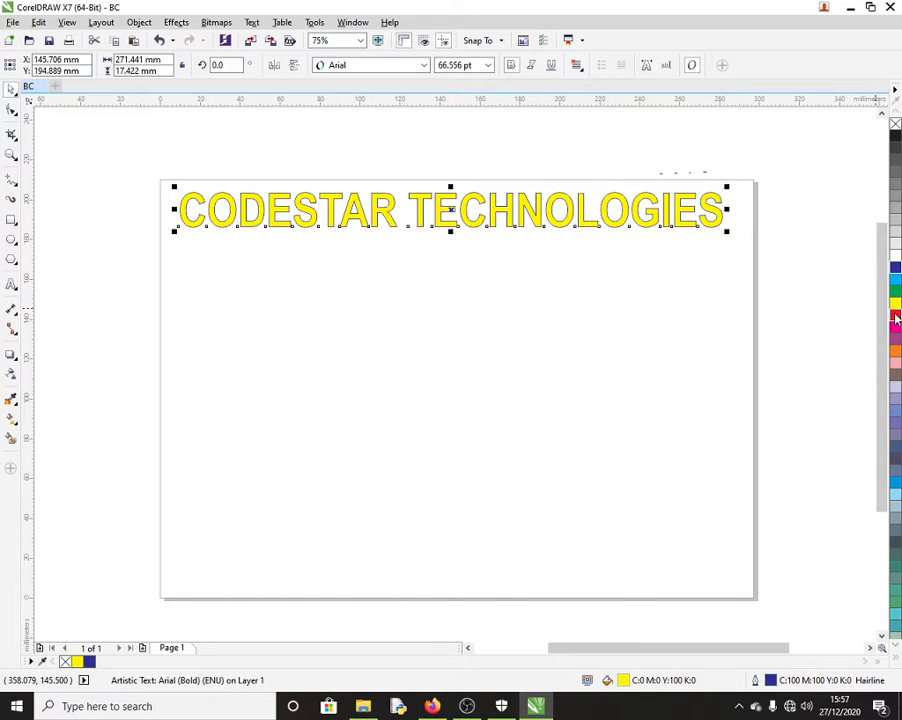
right_click(895, 314)
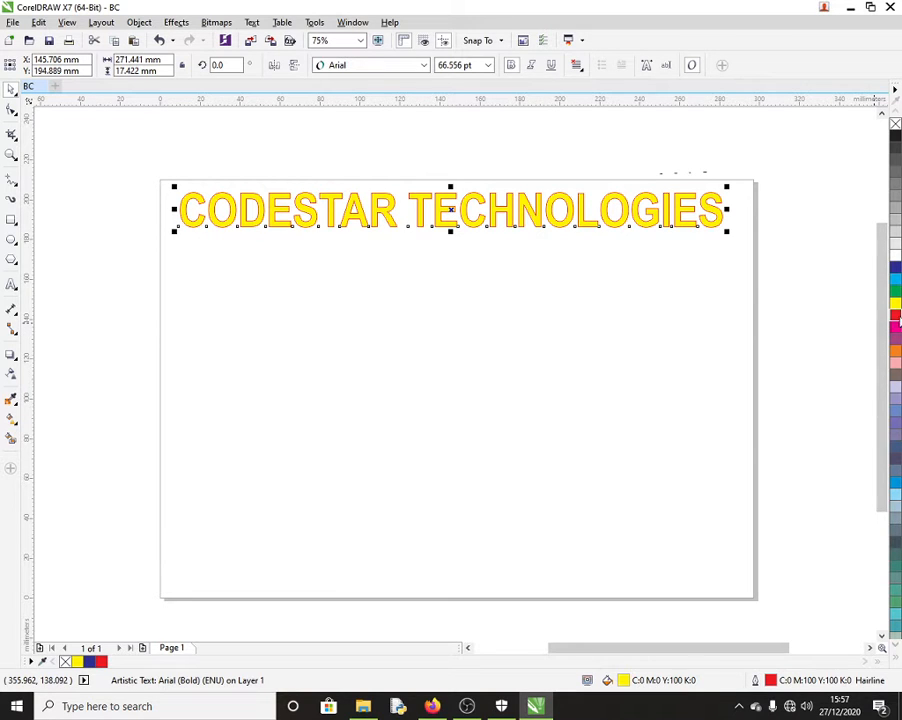
click(895, 267)
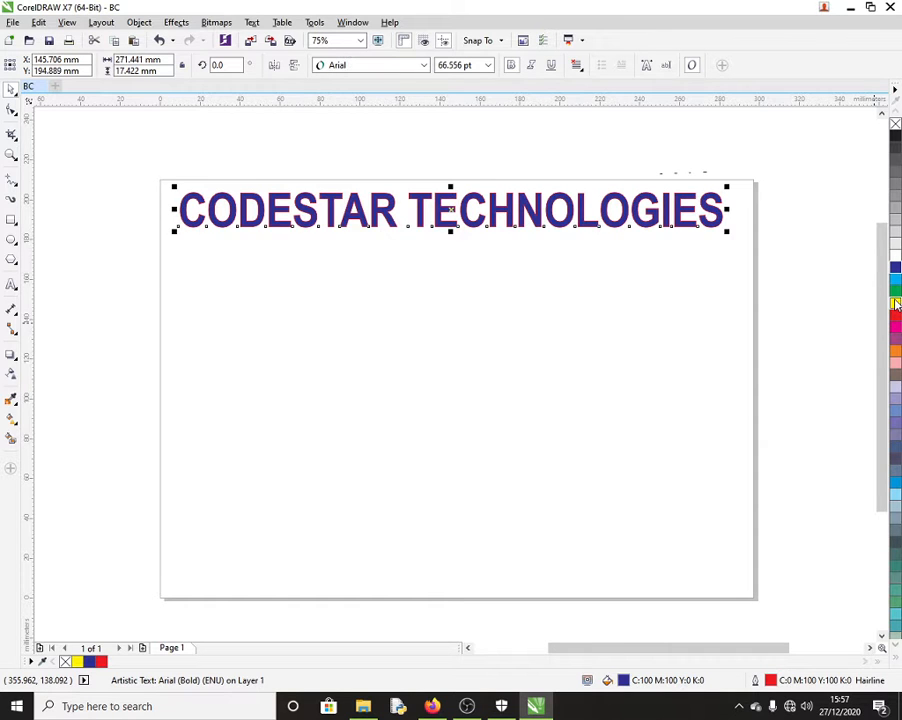
right_click(895, 303)
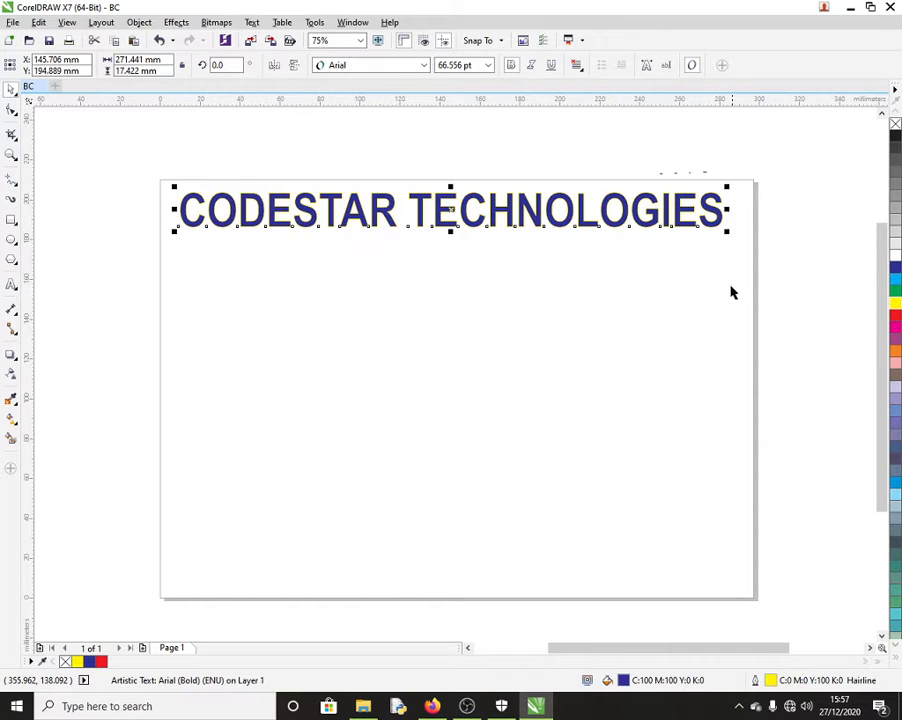
right_click(896, 286)
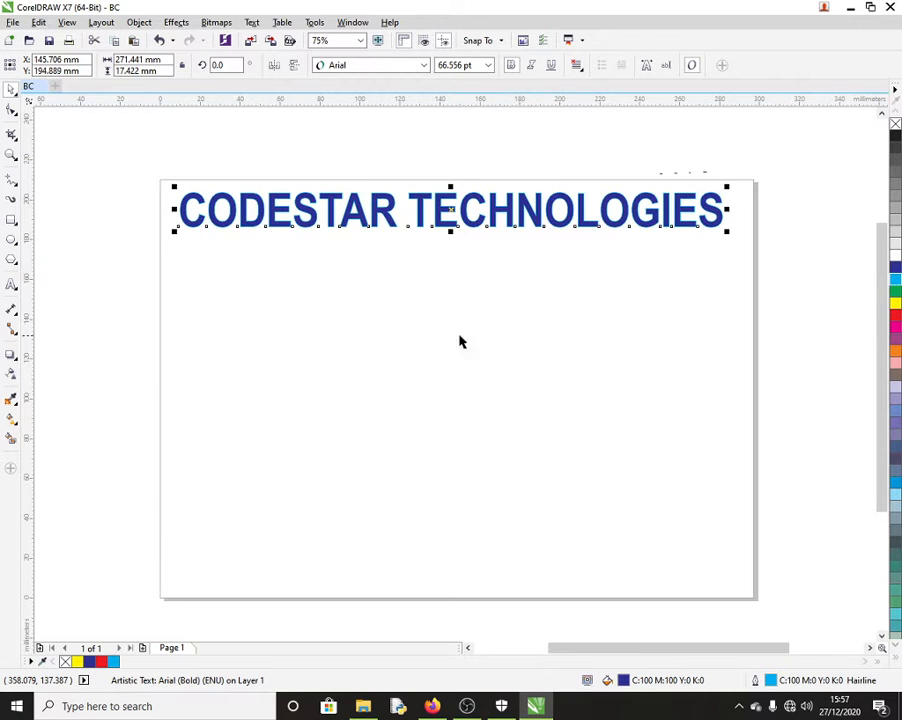
click(266, 307)
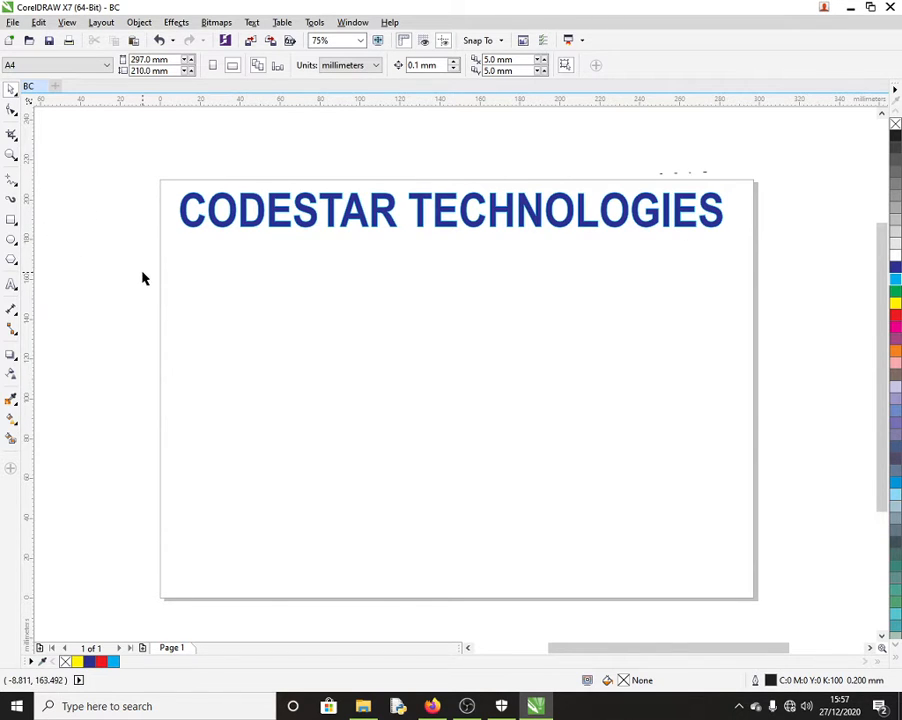
Step: Draw a banner rectangle framing the title across the top of the page
click(10, 222)
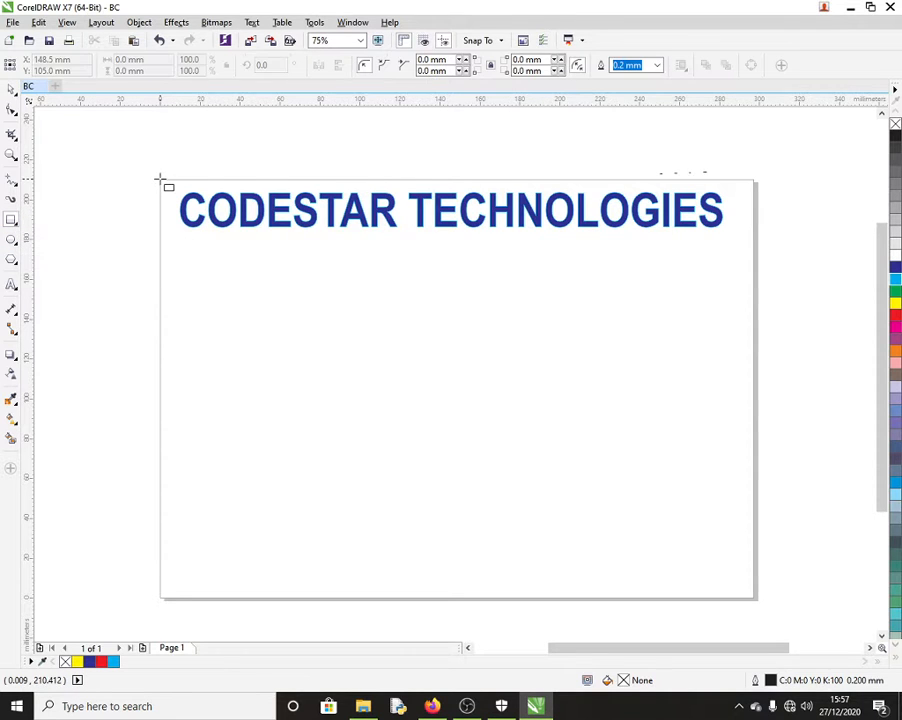
mouse_move(160, 179)
mouse_down()
mouse_move(238, 226)
mouse_move(755, 241)
mouse_up()
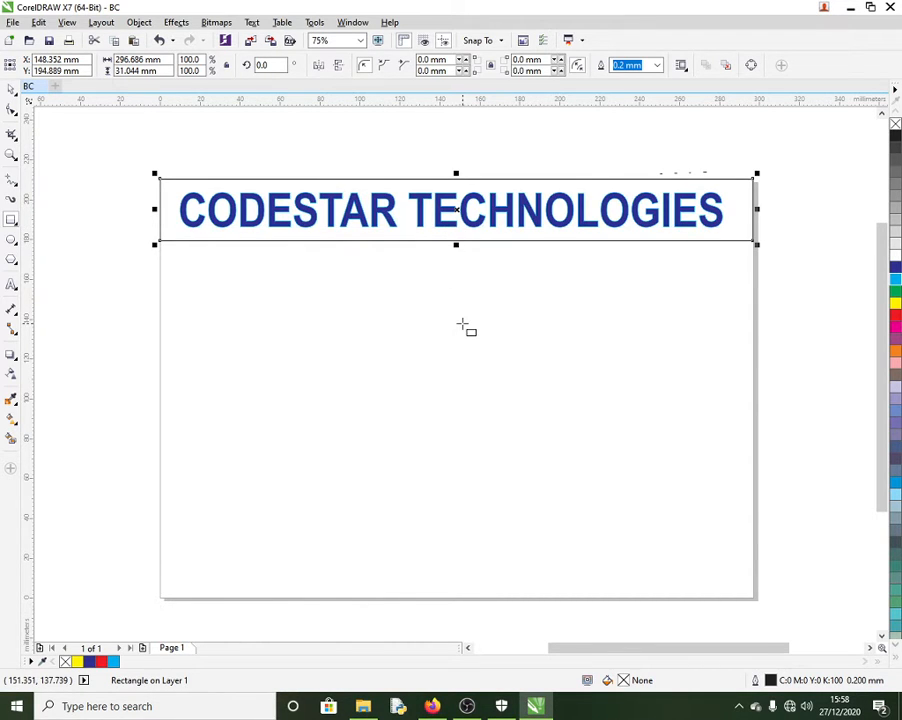
click(8, 93)
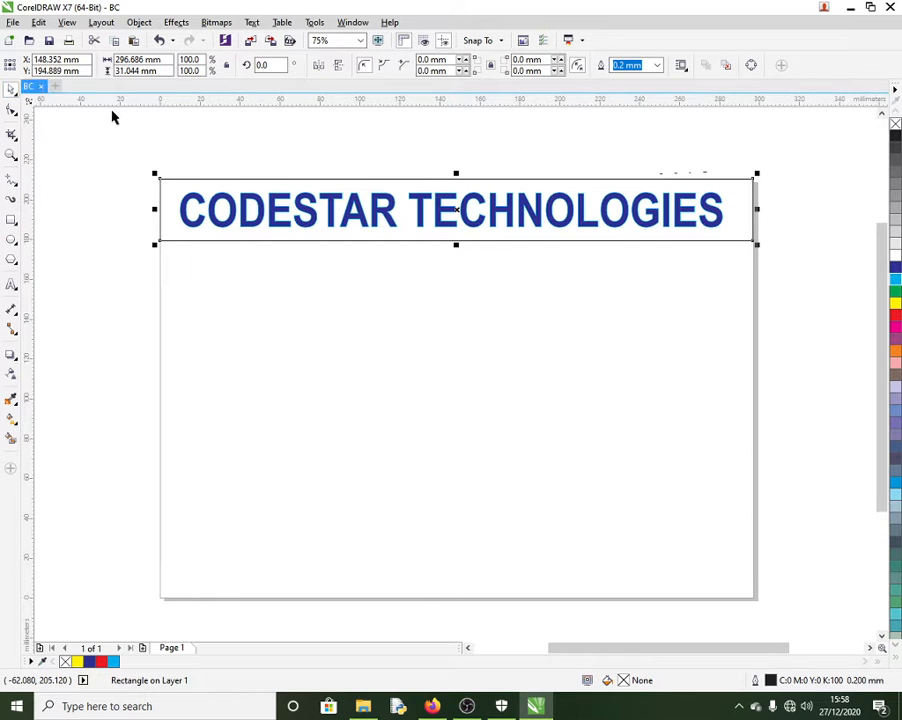
click(431, 157)
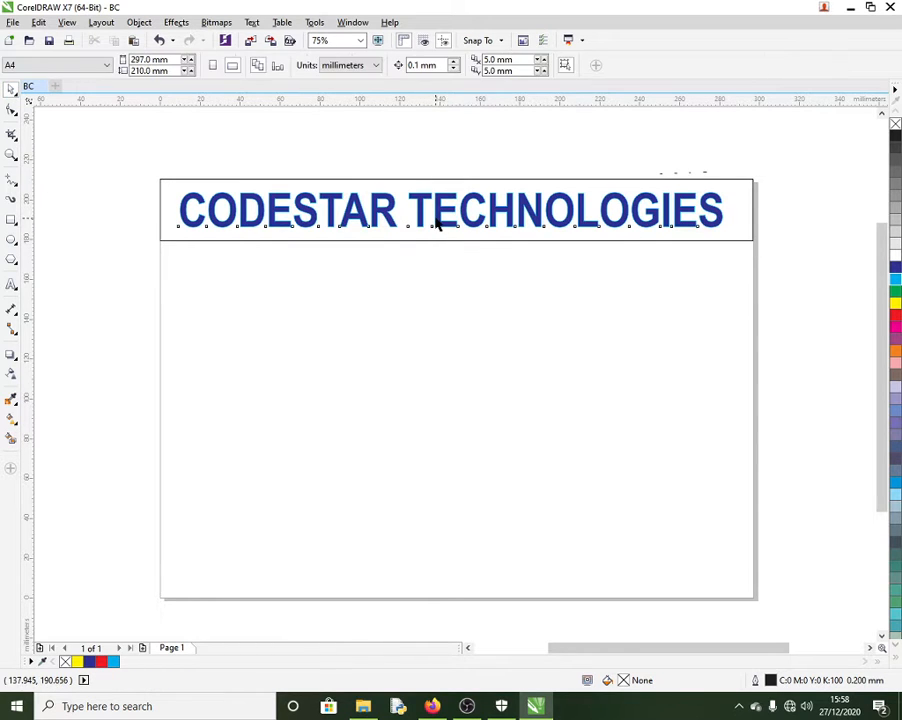
Step: Fill the title red and the banner rectangle yellow
click(437, 222)
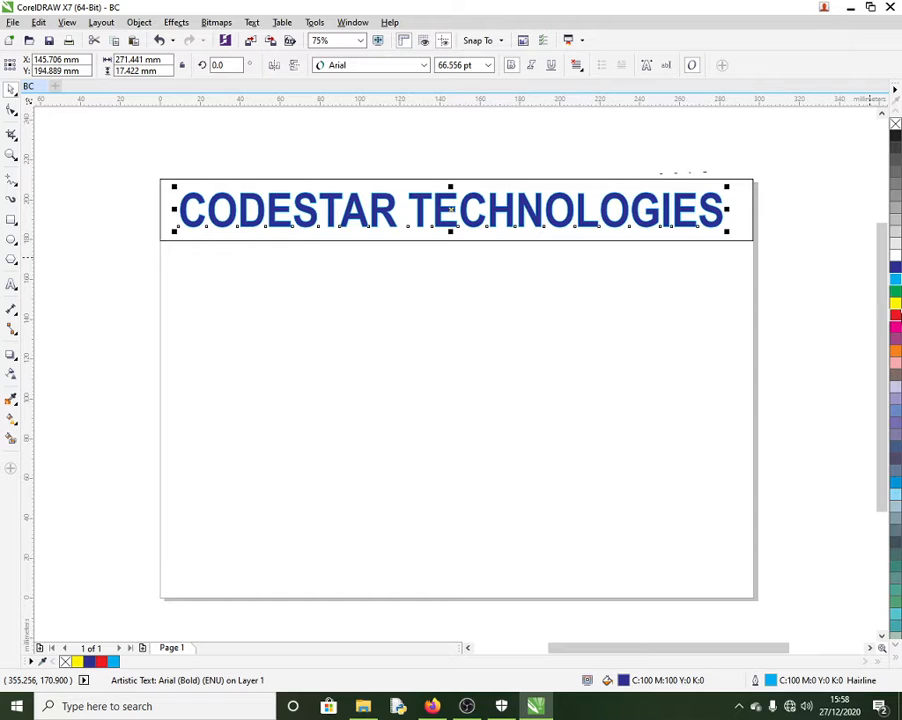
click(895, 316)
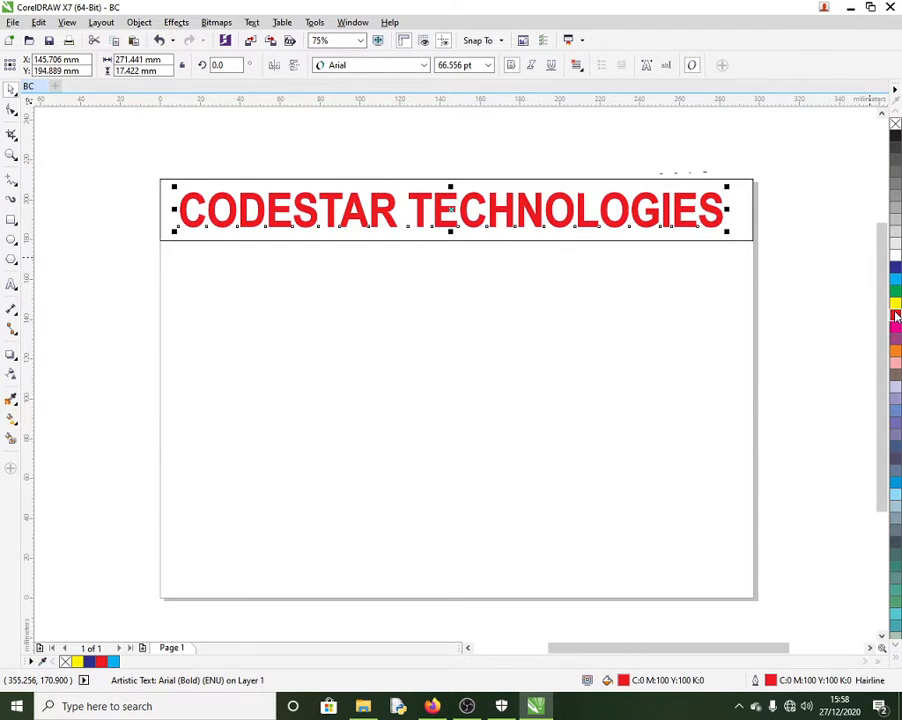
click(203, 246)
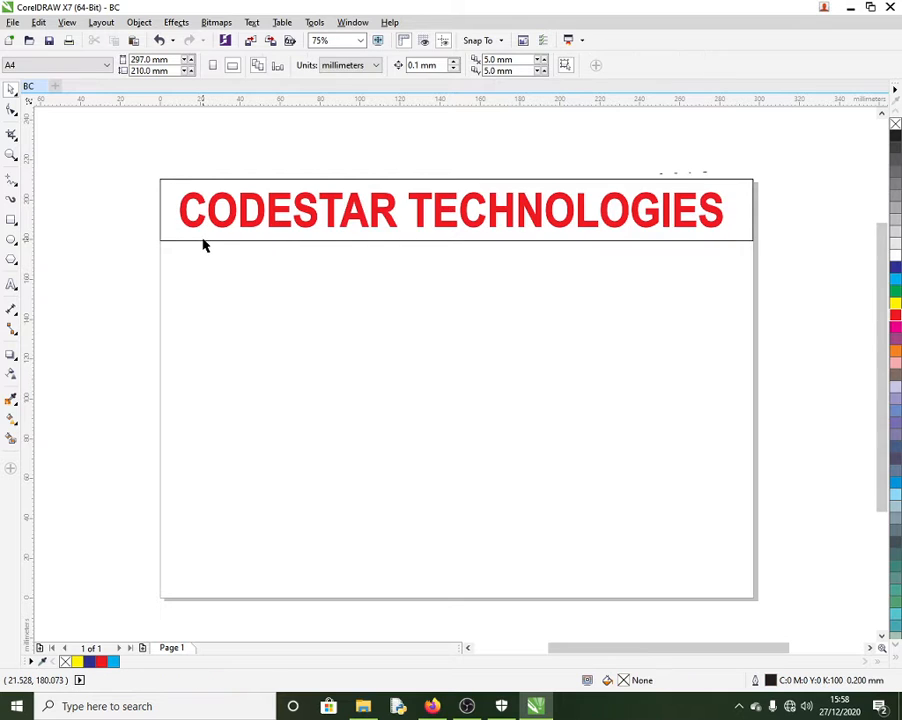
click(203, 244)
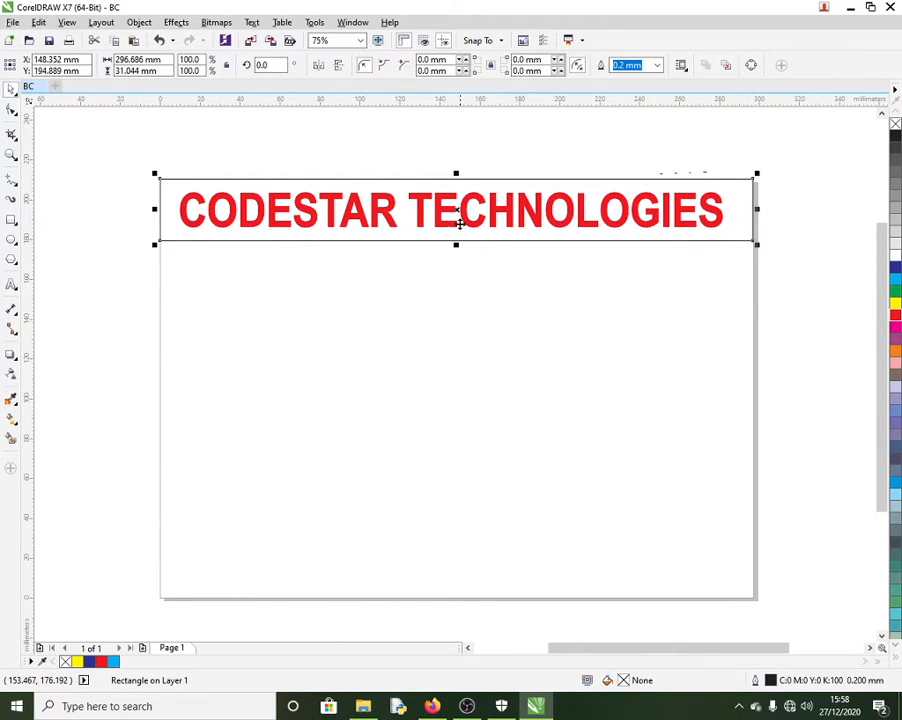
drag(456, 208, 476, 391)
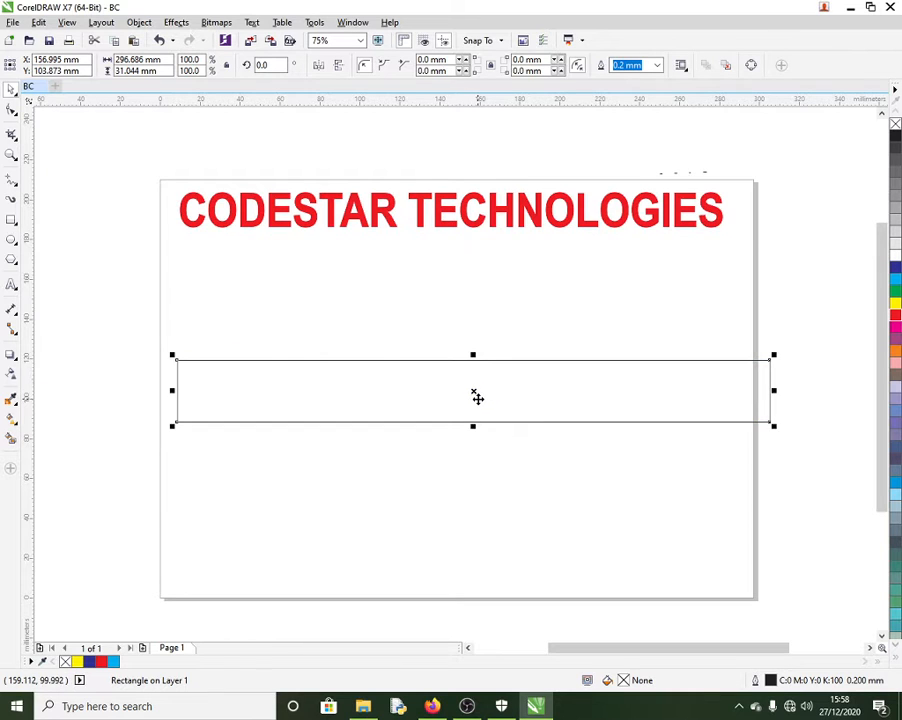
key(ctrl+z)
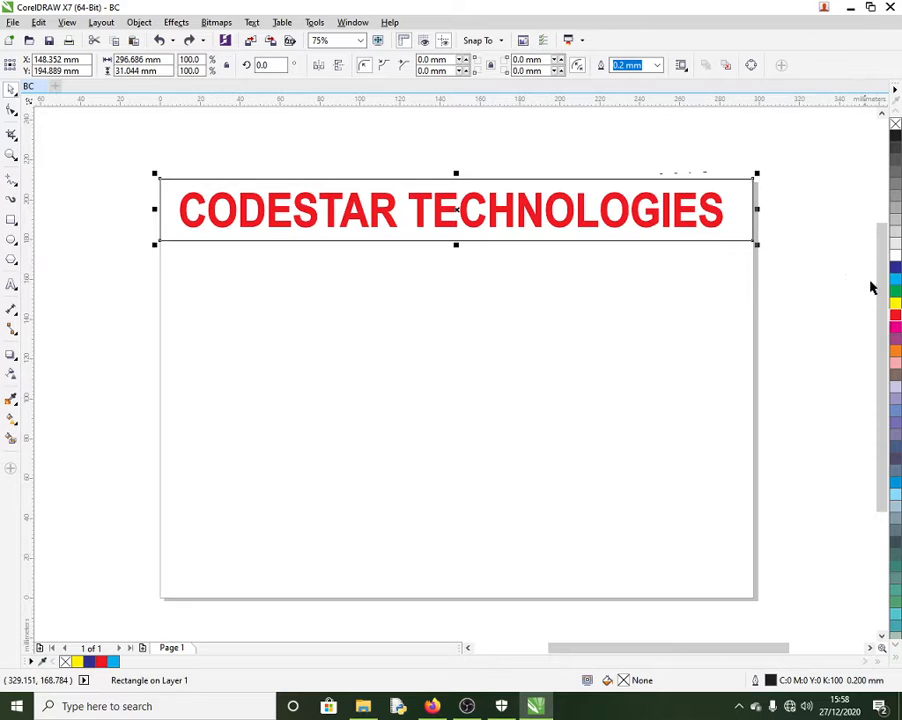
click(895, 306)
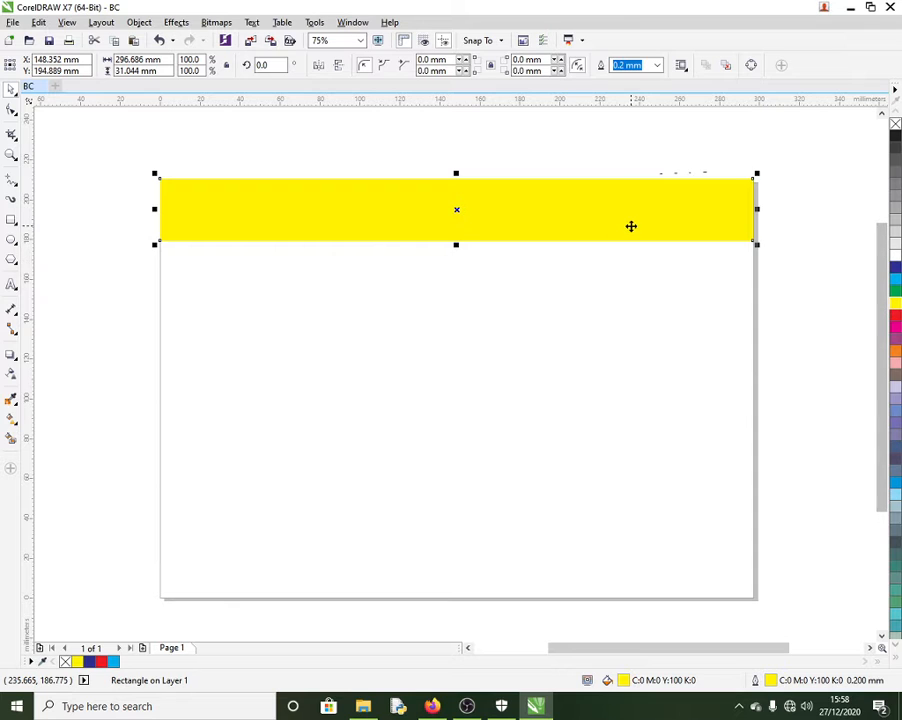
Step: Send the yellow banner rectangle To Back of Page, behind the red title
right_click(503, 217)
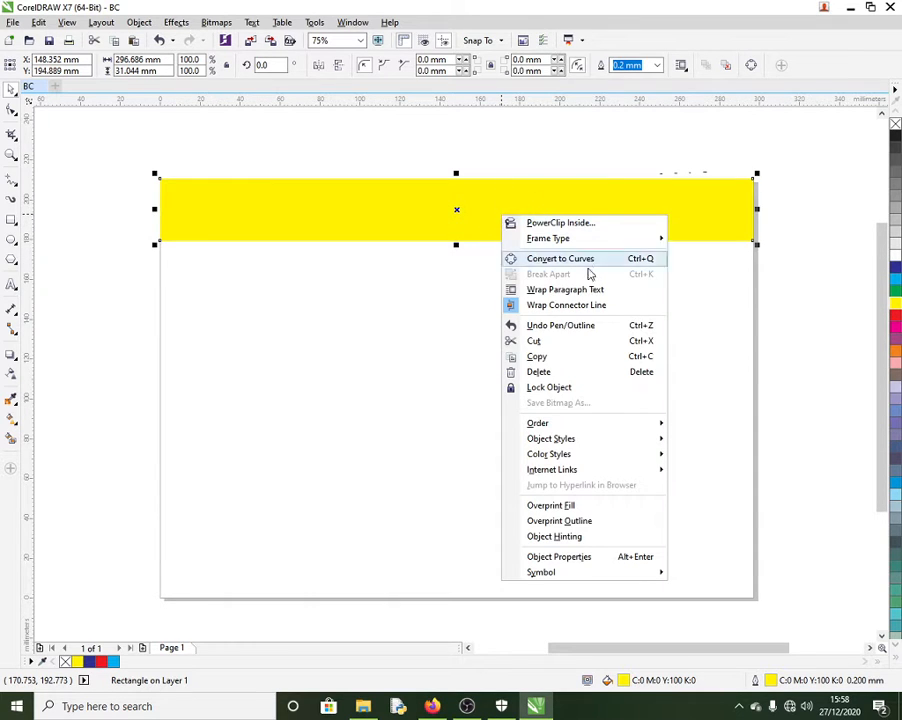
mouse_move(620, 424)
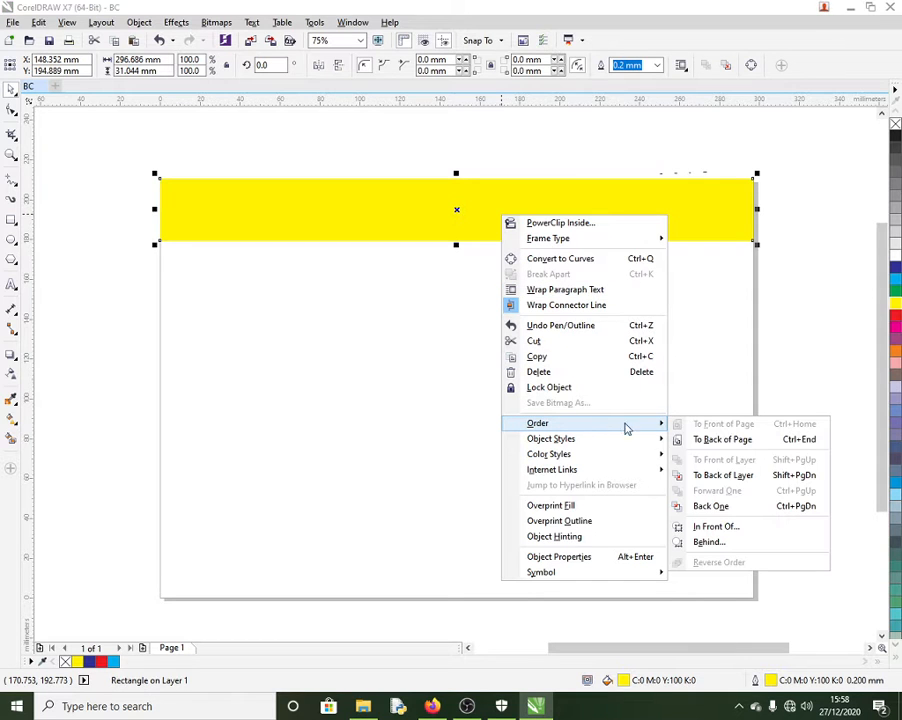
click(737, 443)
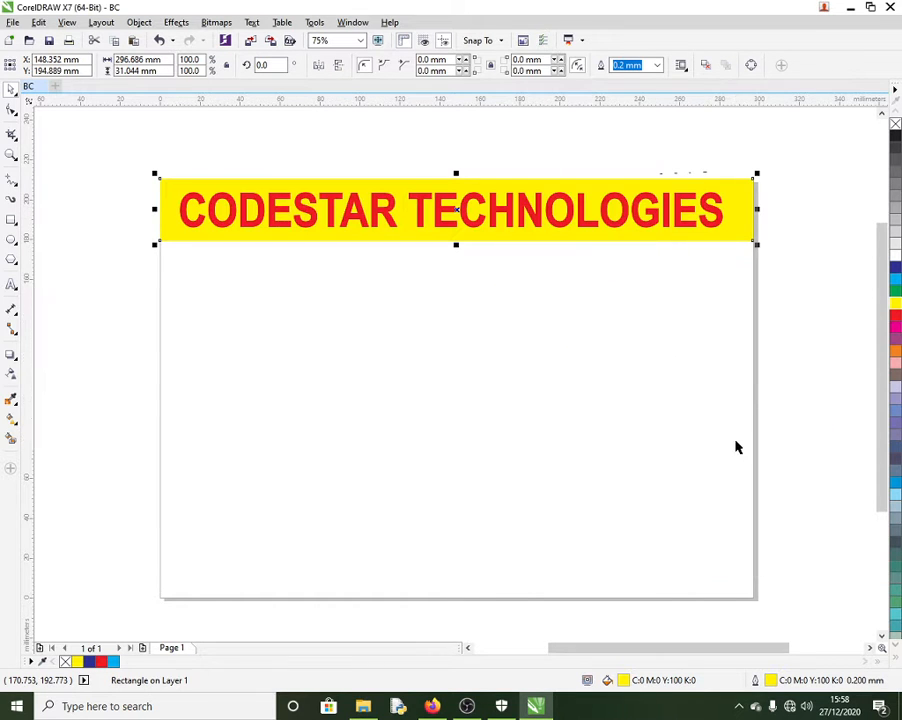
click(522, 400)
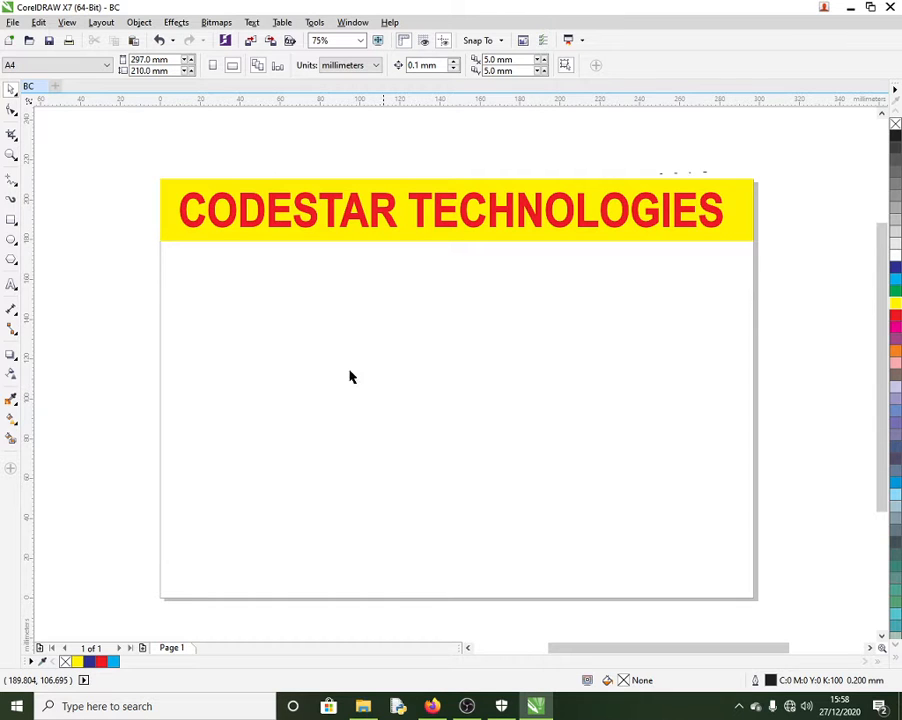
Step: Draw a dark blue rectangle with blue outline under the banner's left half
click(11, 220)
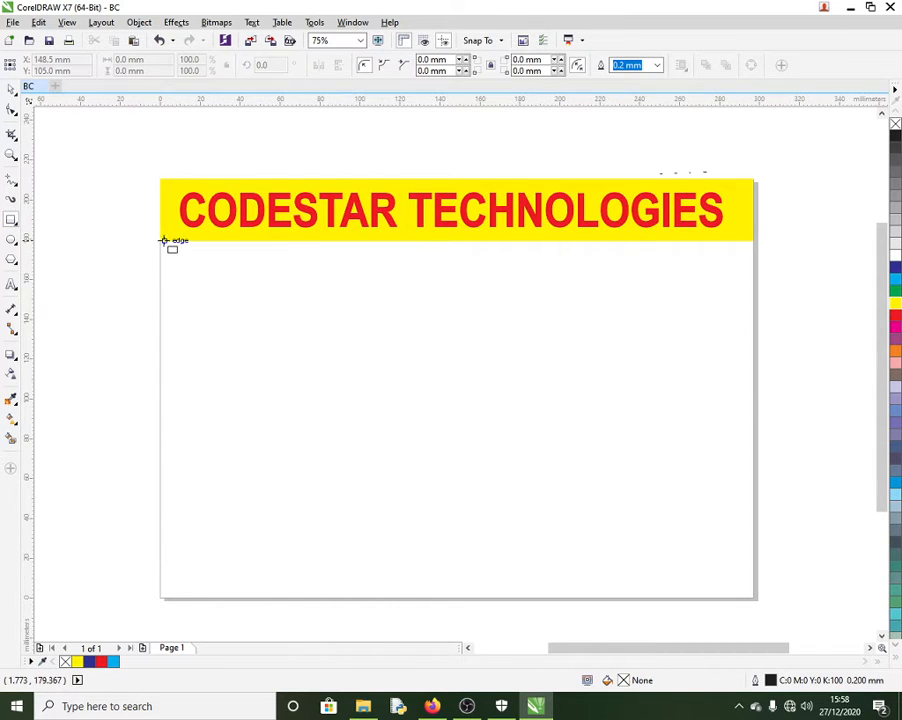
drag(161, 241, 446, 598)
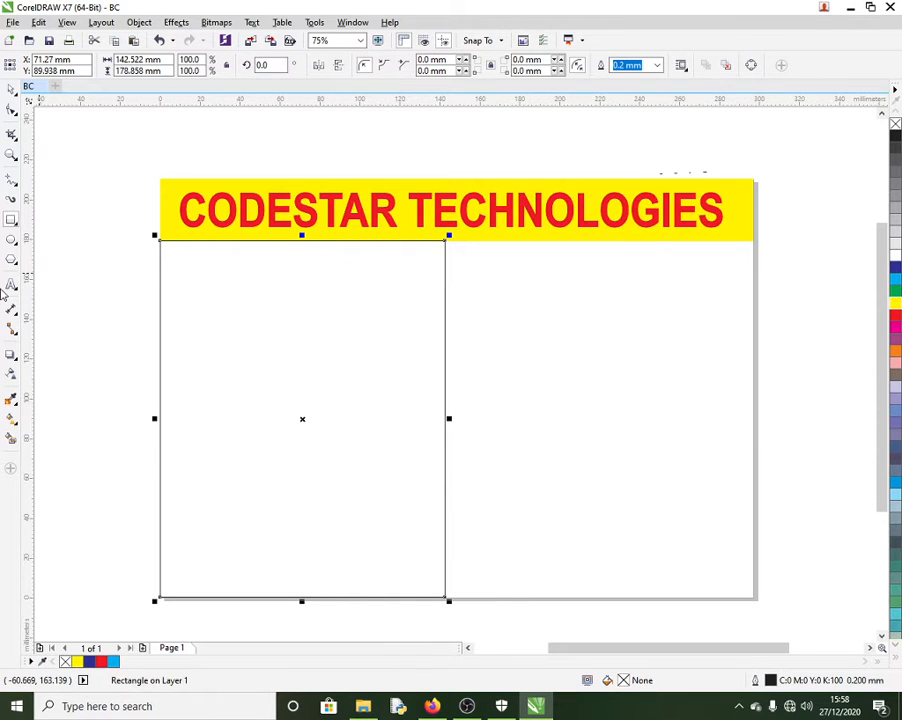
click(895, 268)
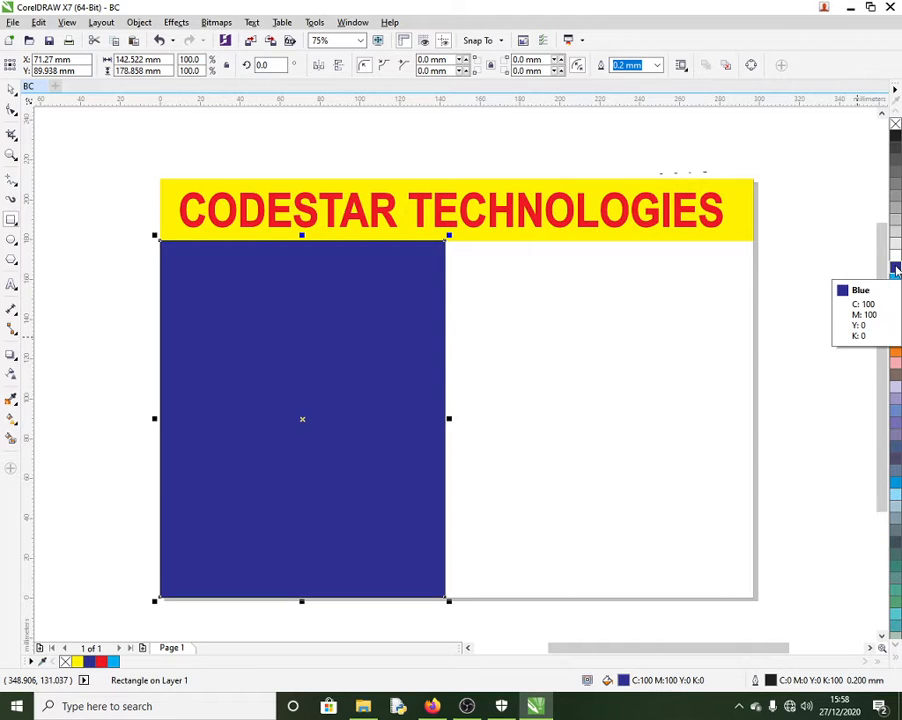
right_click(895, 268)
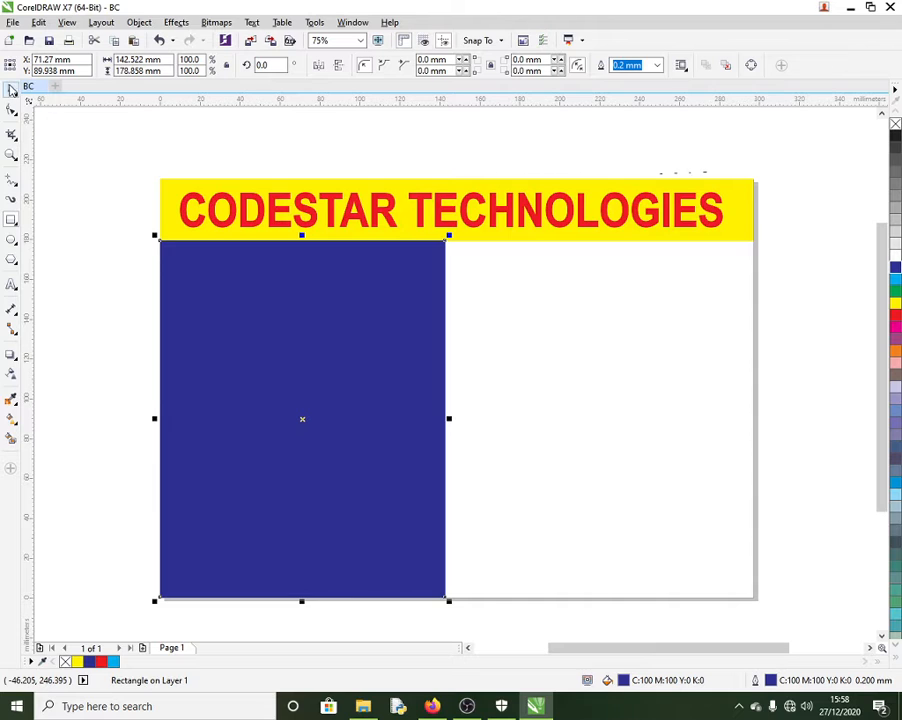
Step: Duplicate it to the right, colour the copy cyan, and stretch it to meet the blue panel
drag(301, 418, 611, 425)
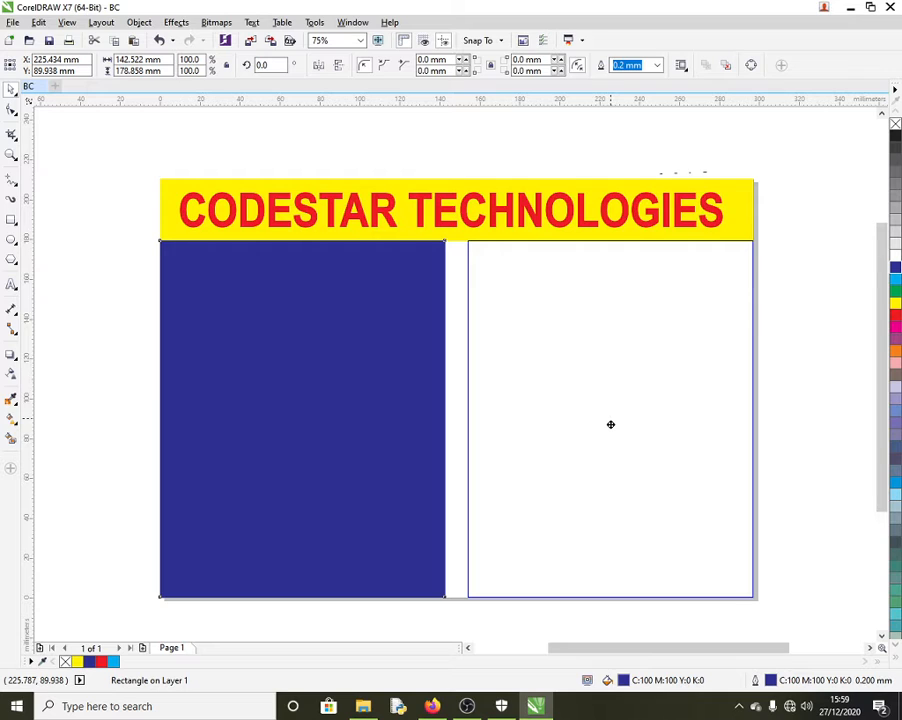
drag(610, 425, 610, 425)
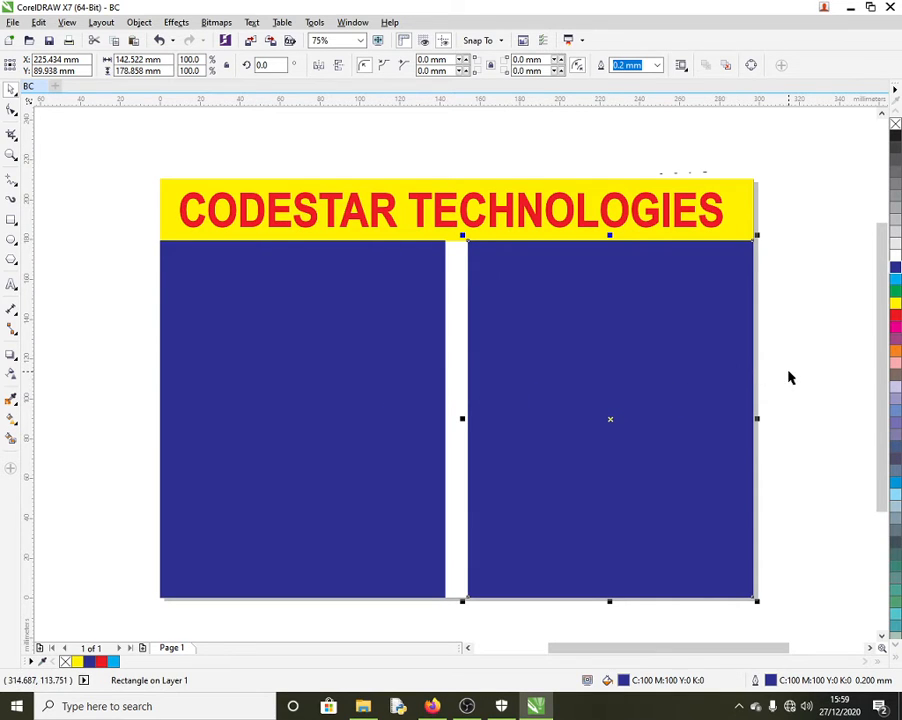
click(895, 283)
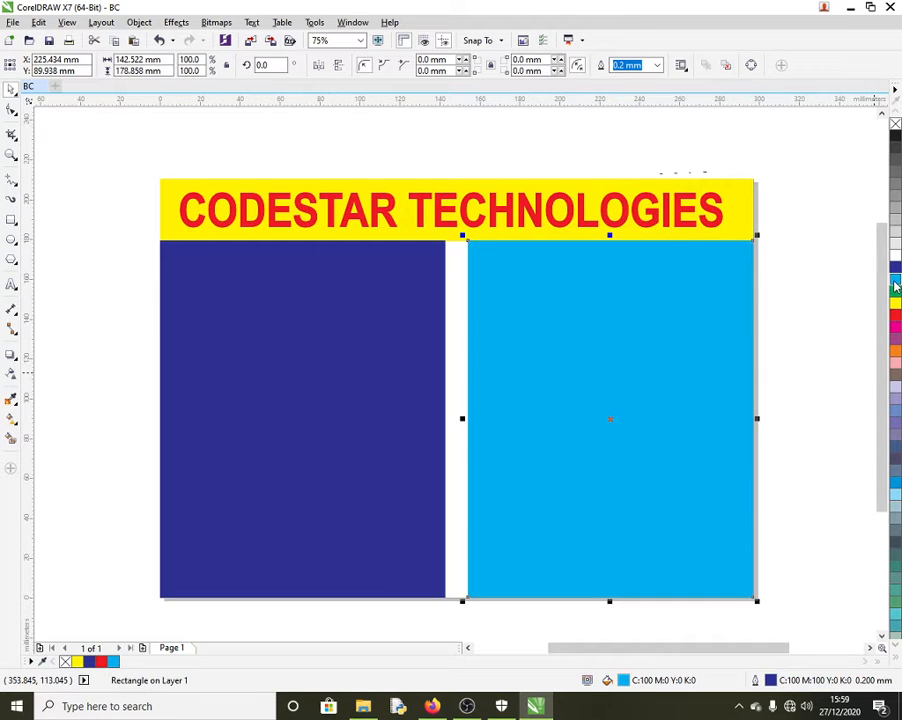
right_click(895, 285)
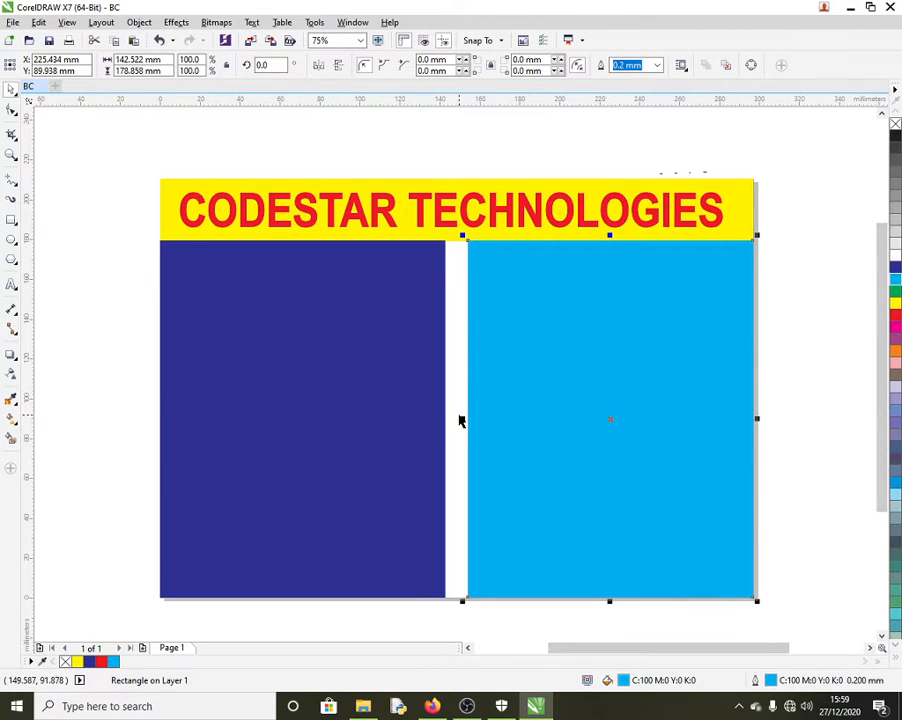
drag(462, 420, 442, 419)
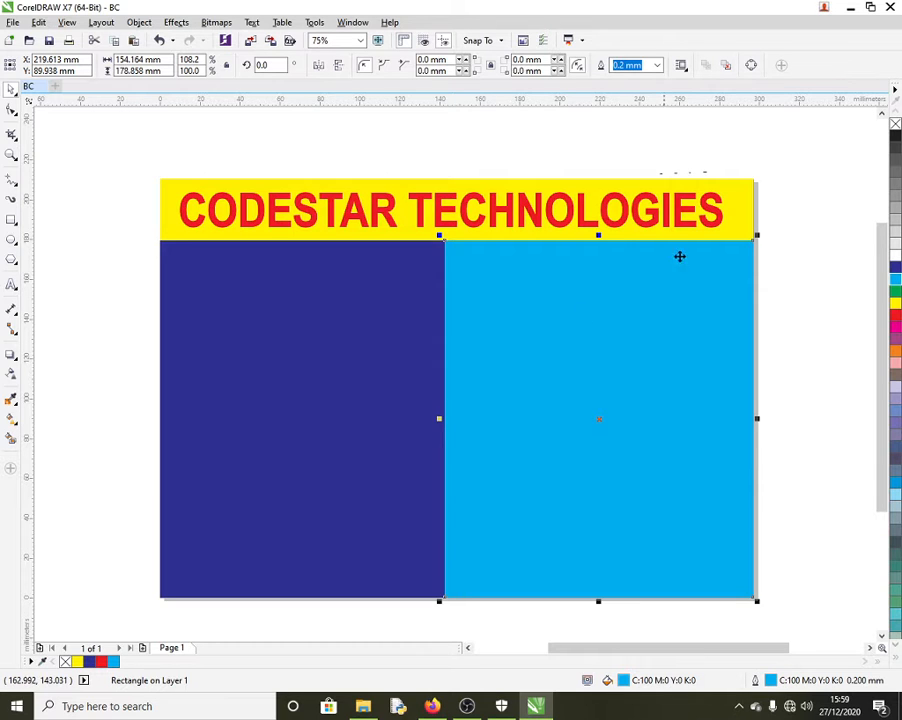
click(790, 253)
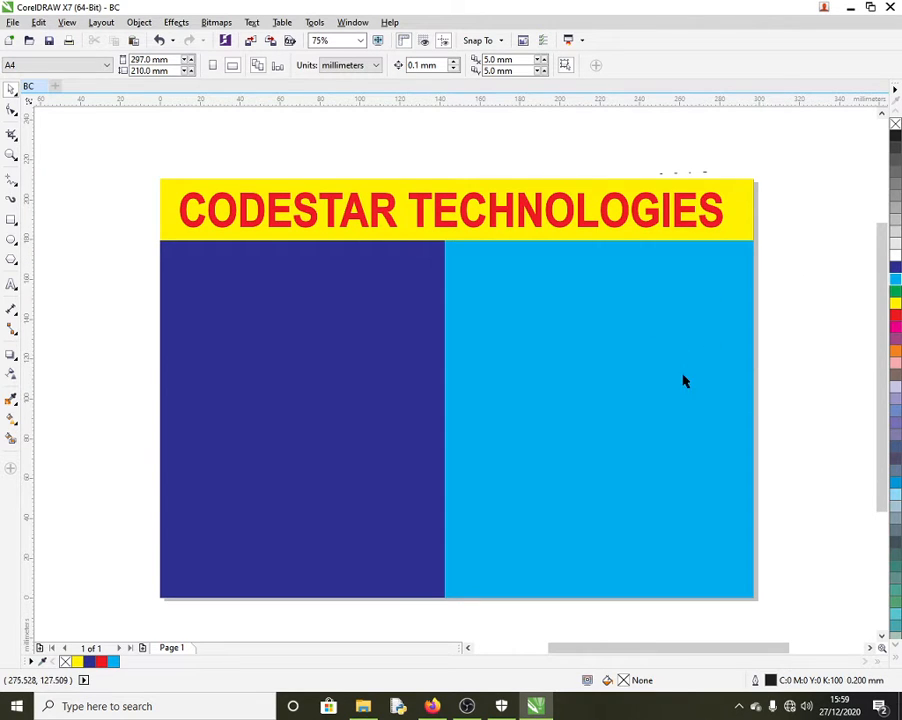
click(11, 241)
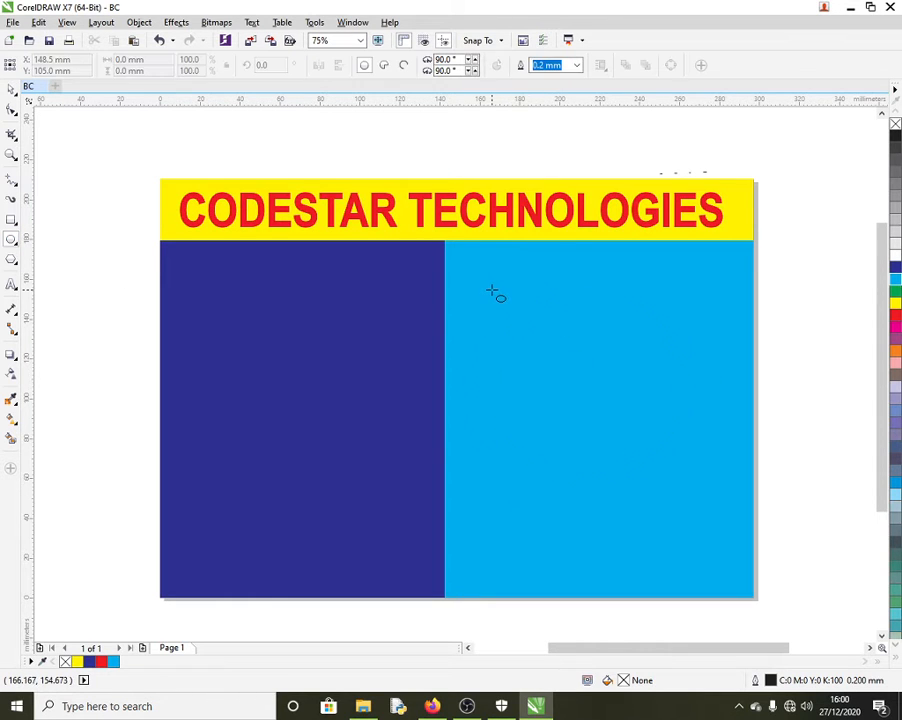
drag(491, 291, 568, 503)
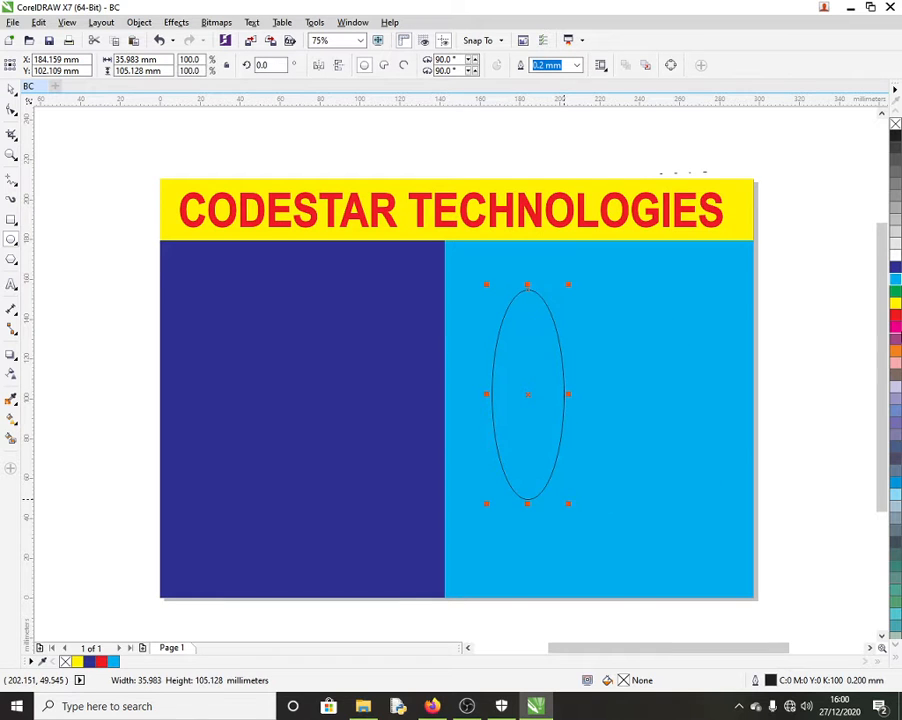
click(895, 317)
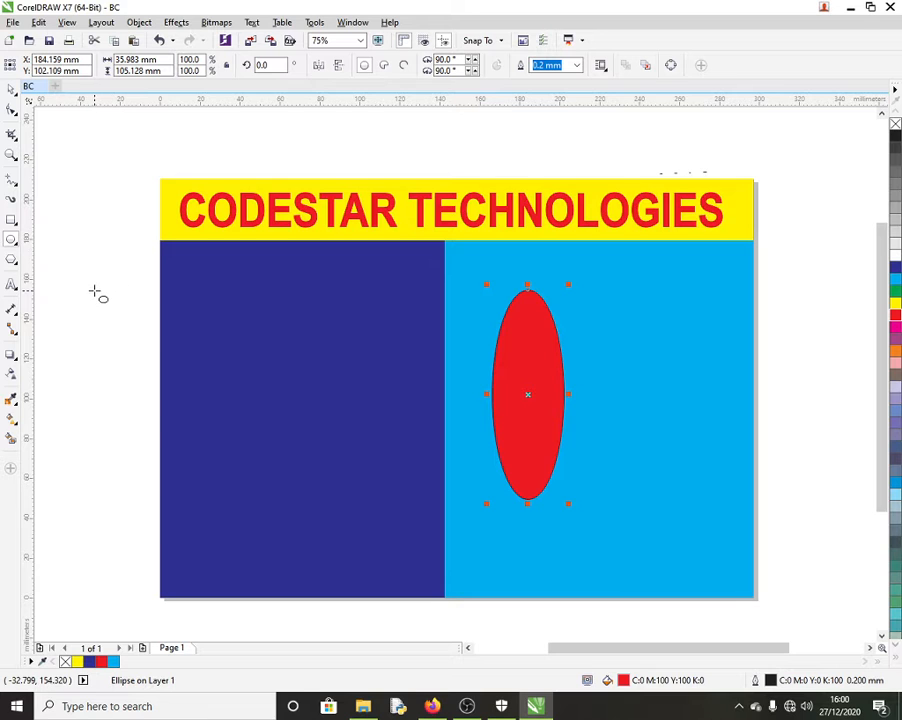
drag(97, 293, 302, 496)
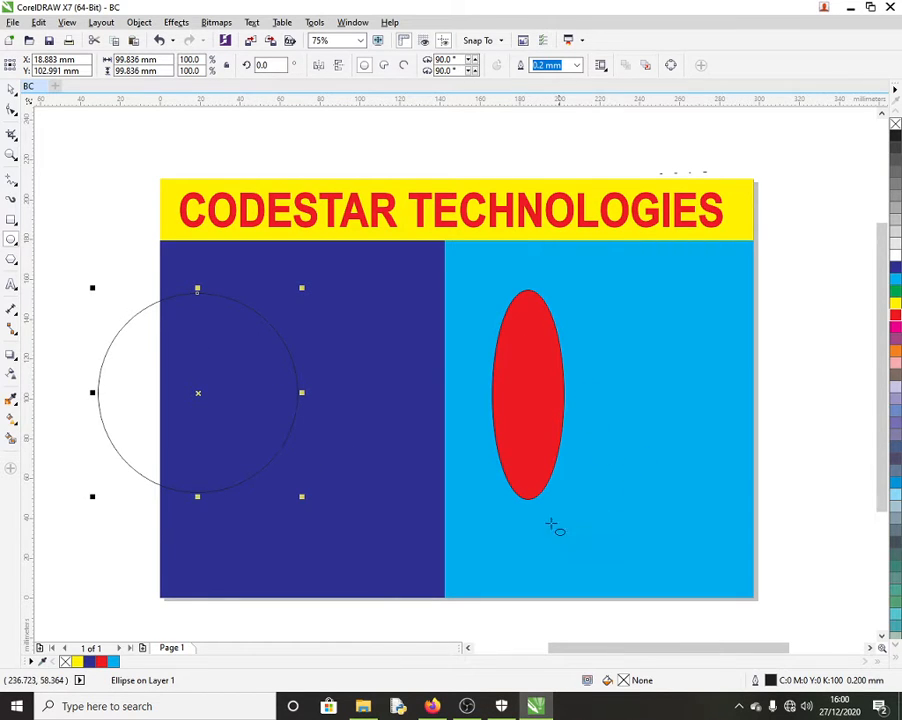
click(12, 88)
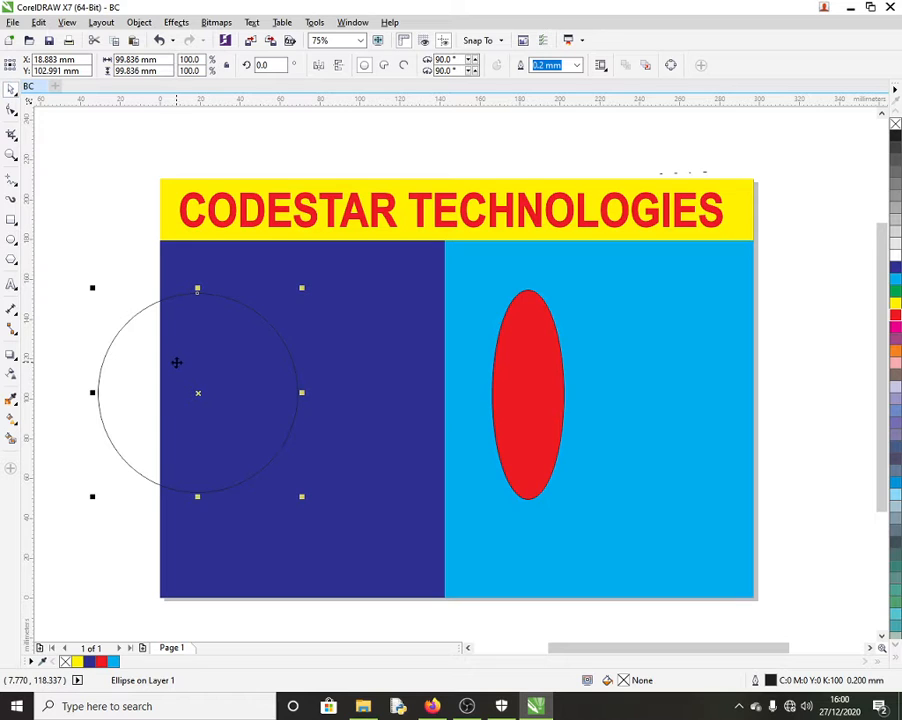
click(125, 365)
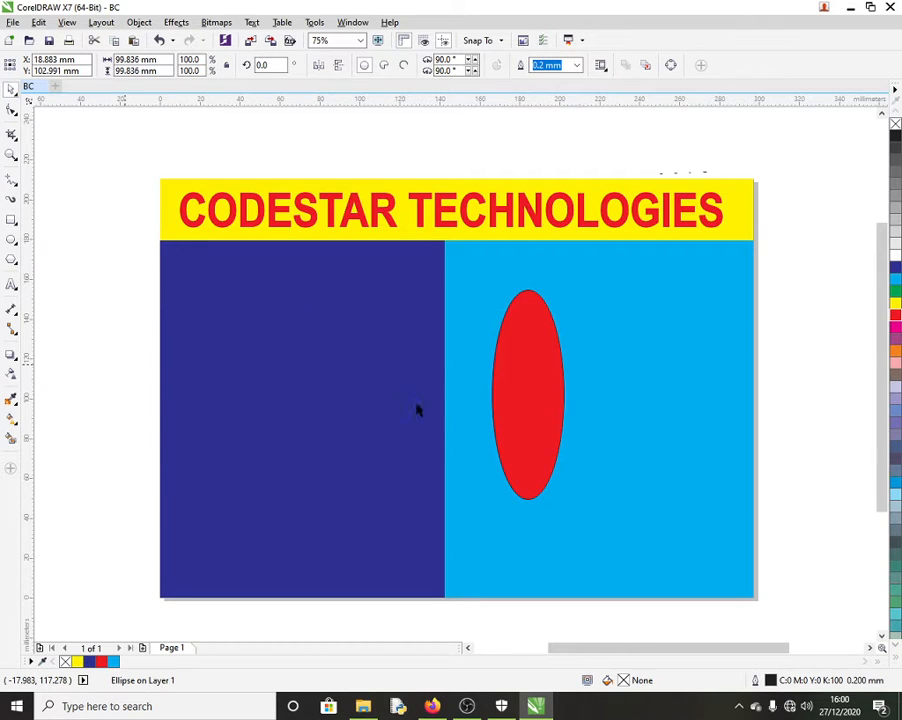
key(Escape)
click(524, 412)
key(Delete)
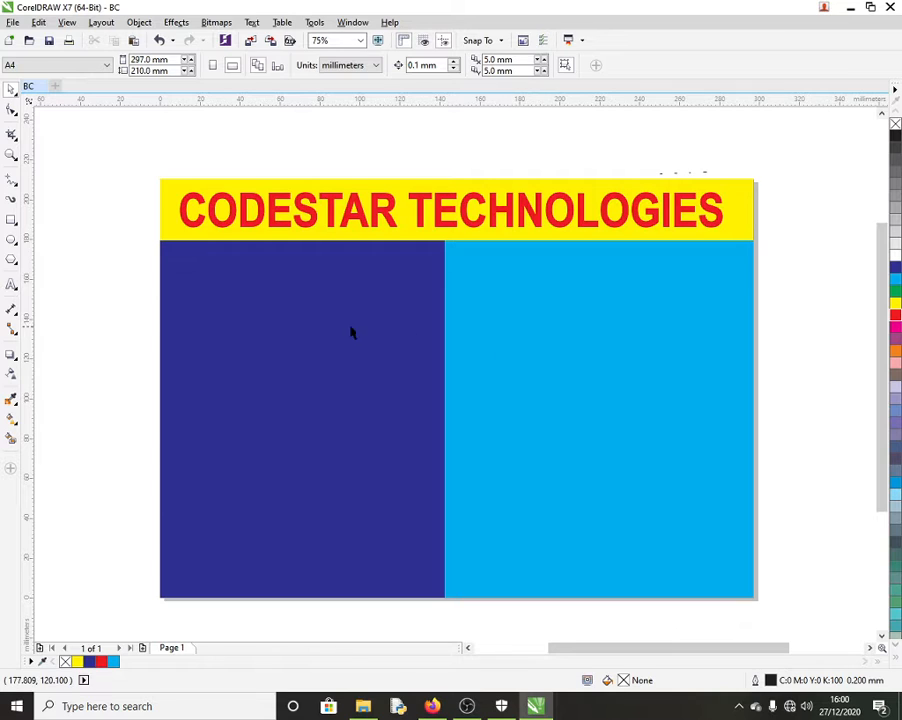
click(11, 239)
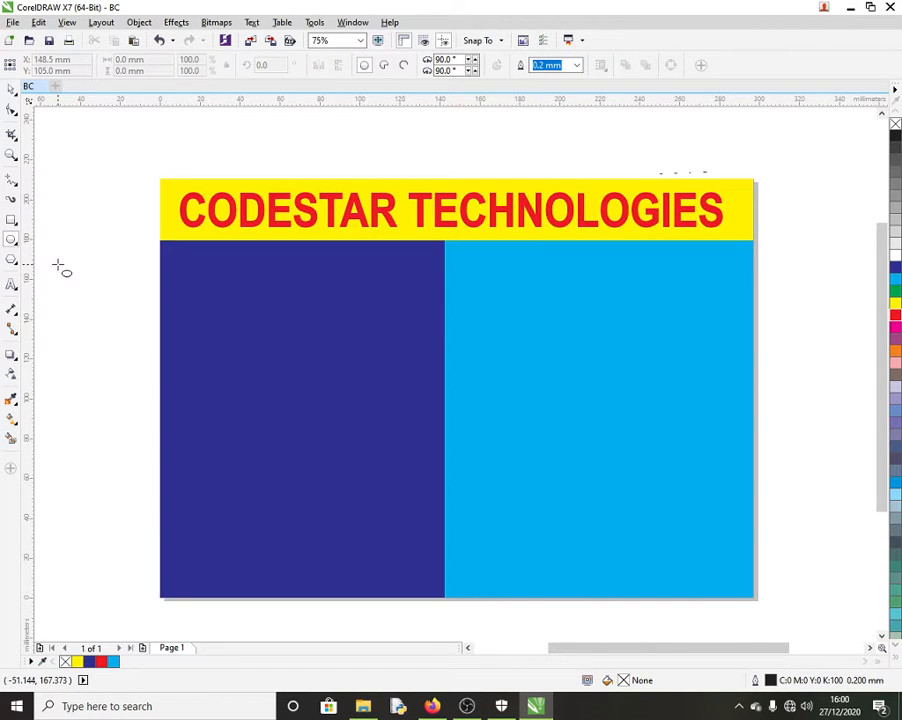
scroll(300, 334, down, 2)
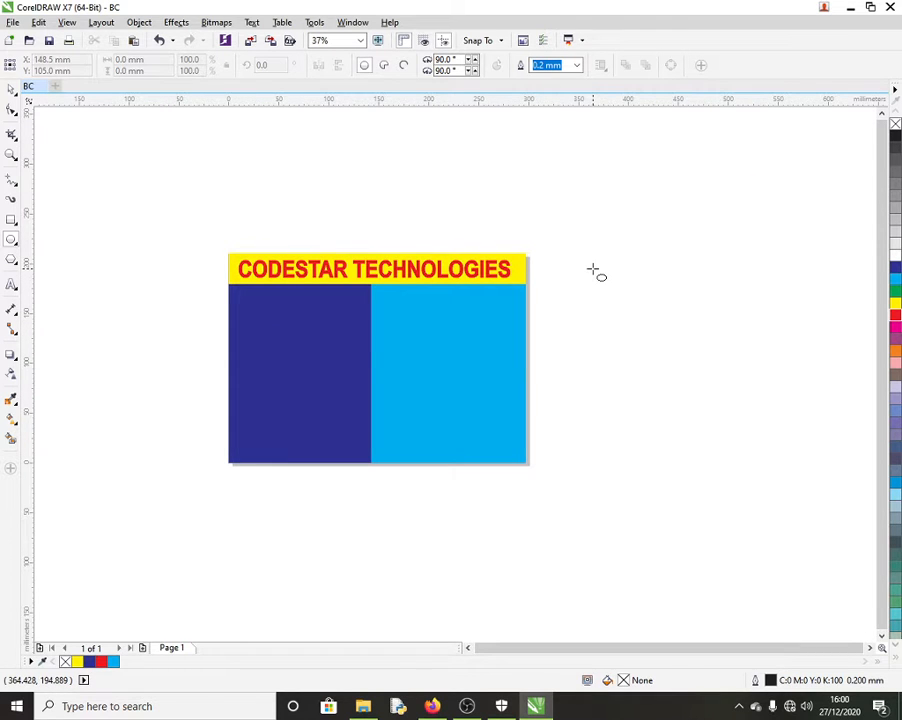
drag(592, 270, 654, 354)
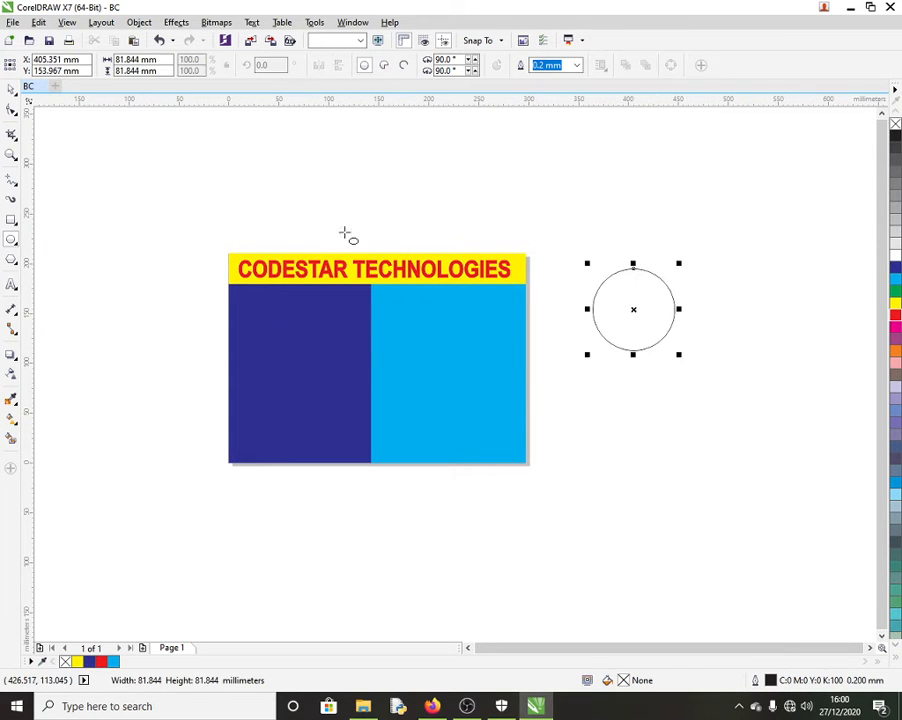
click(11, 89)
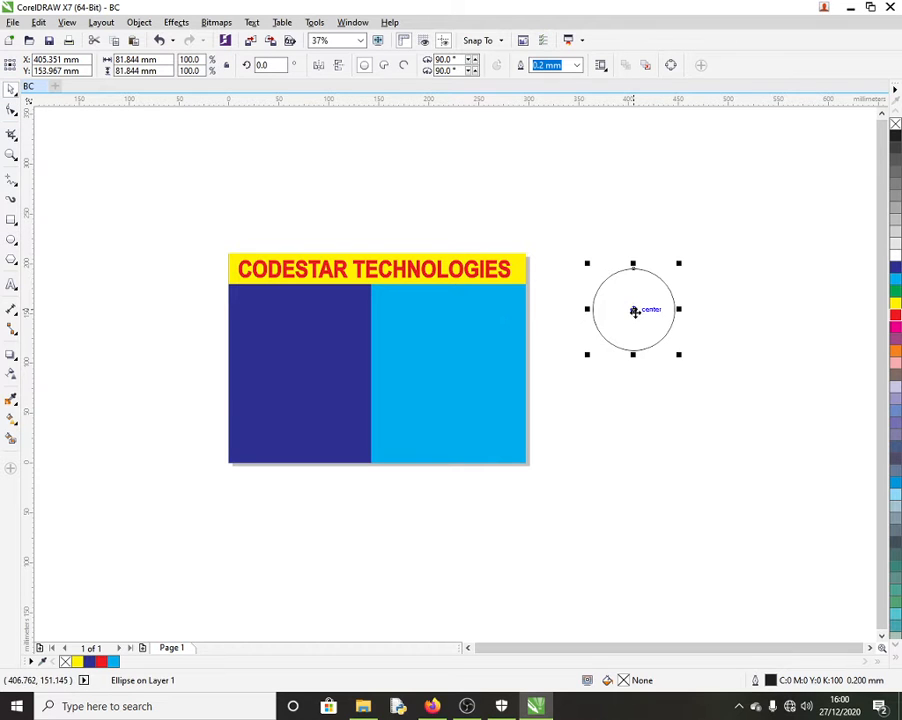
drag(634, 311, 670, 310)
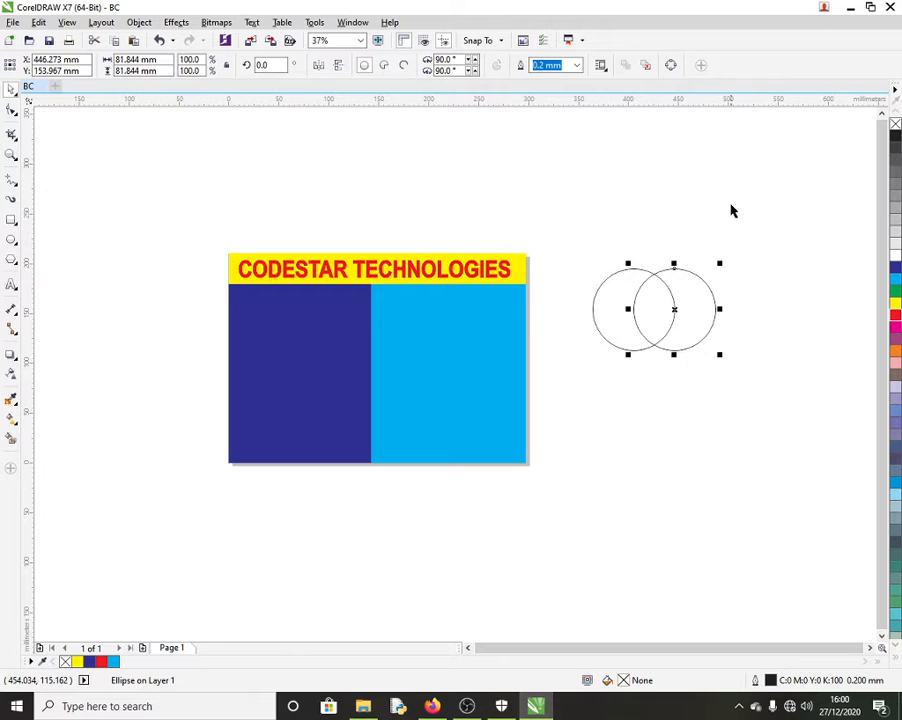
click(729, 352)
click(688, 346)
click(896, 284)
click(636, 332)
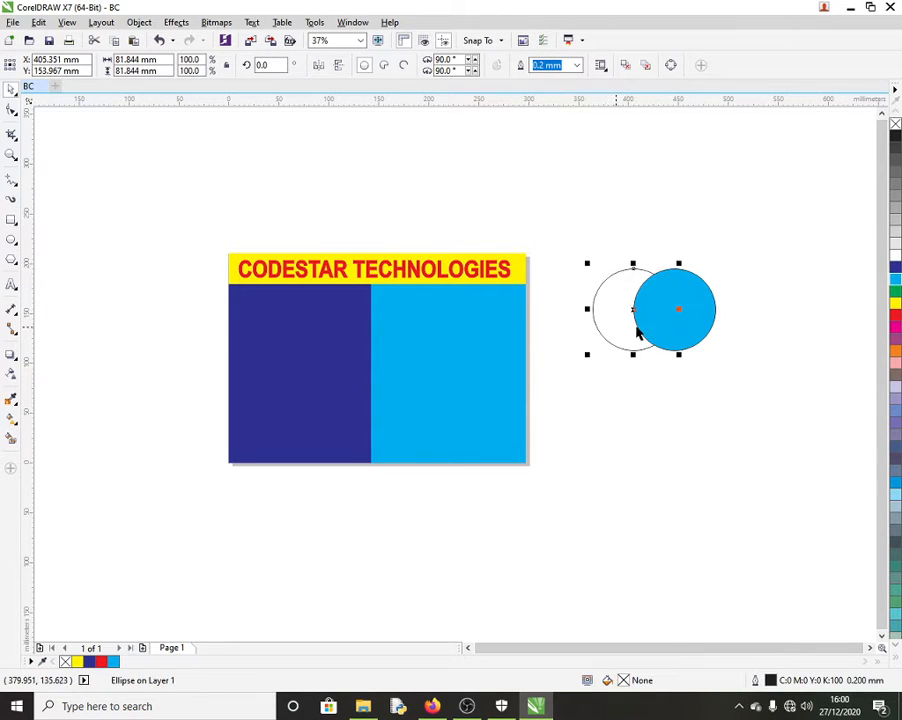
click(896, 284)
click(769, 418)
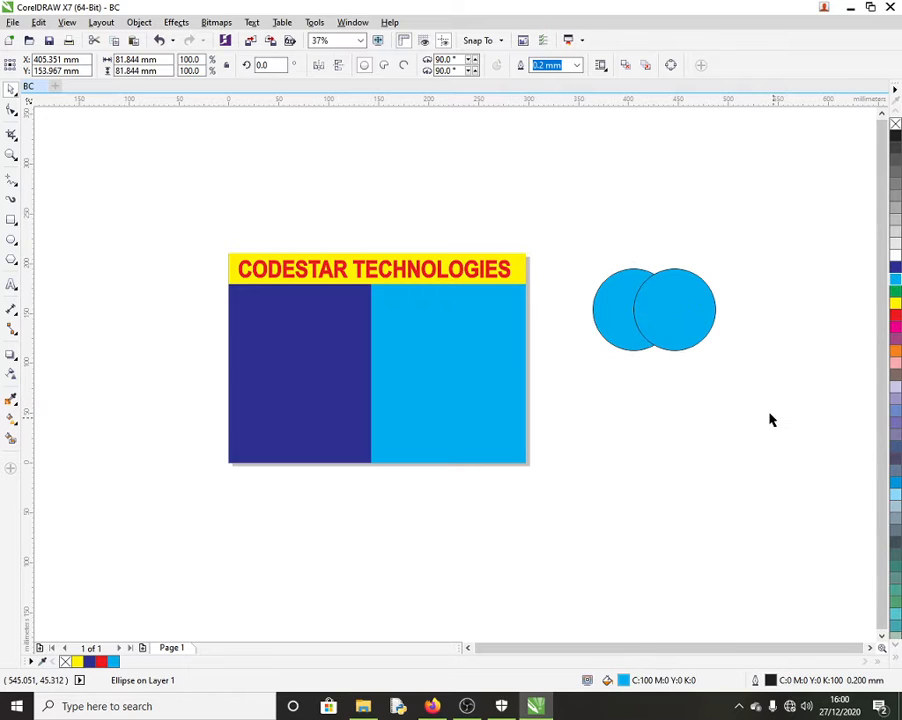
key(ctrl+z)
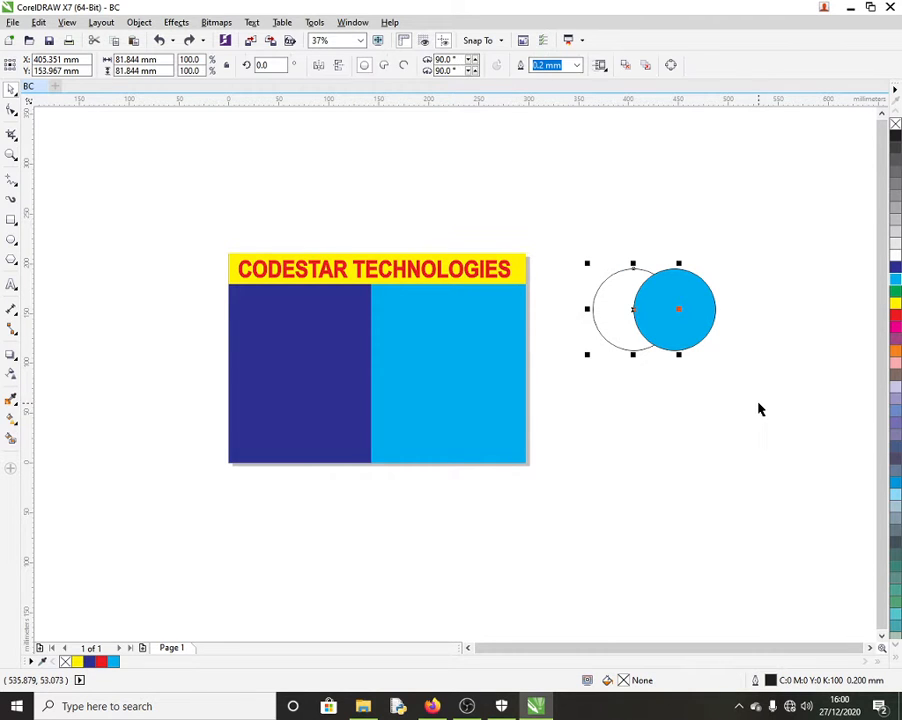
key(ctrl+z)
click(800, 426)
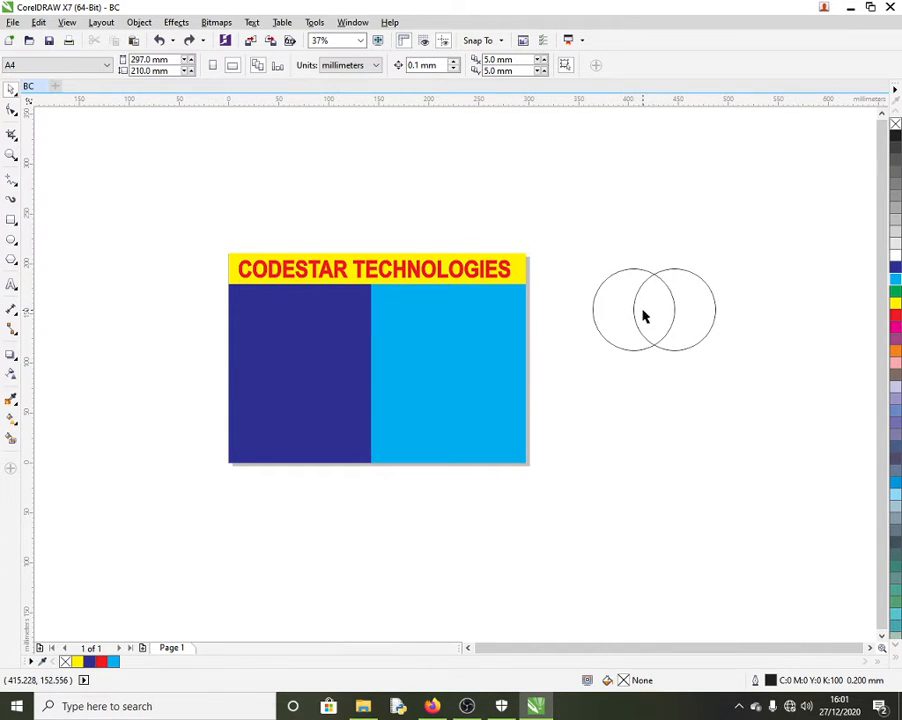
drag(576, 252, 741, 372)
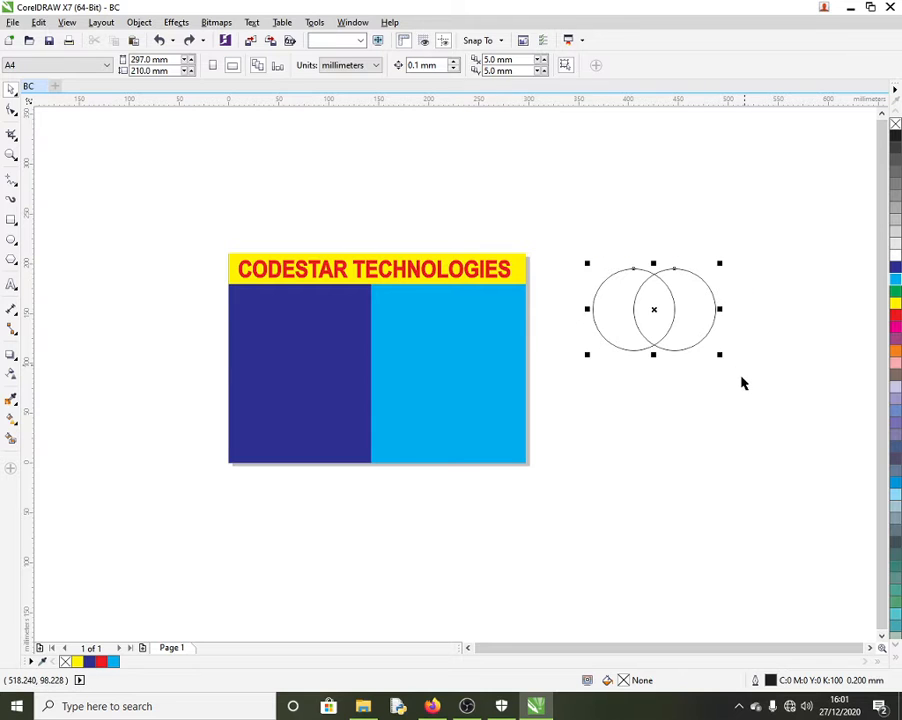
key(Delete)
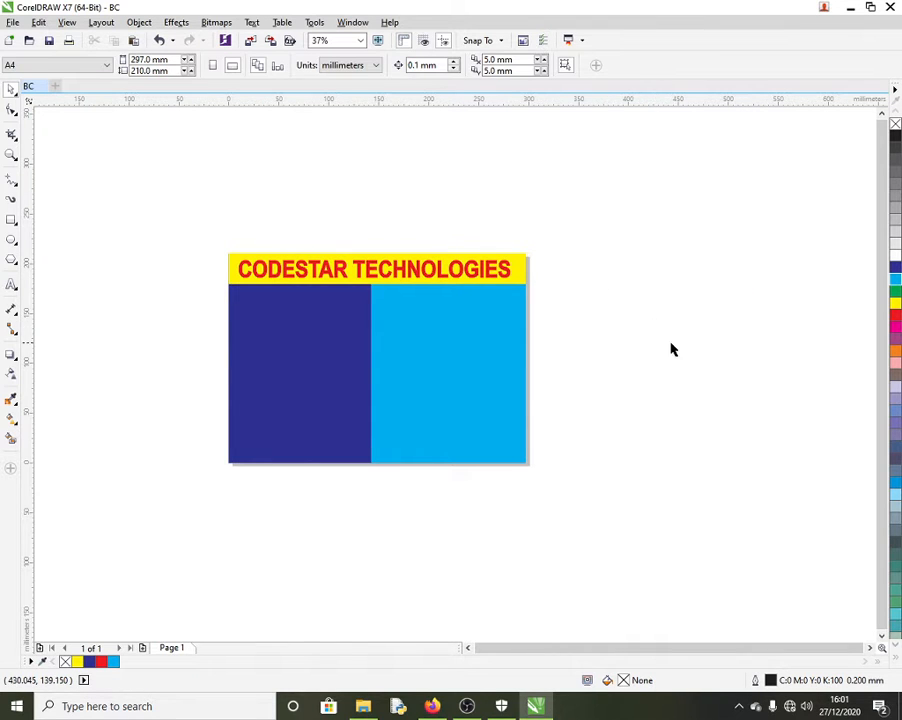
Step: Create a 36 pt paragraph text frame right of the card reading COURSES OFFERED
click(10, 287)
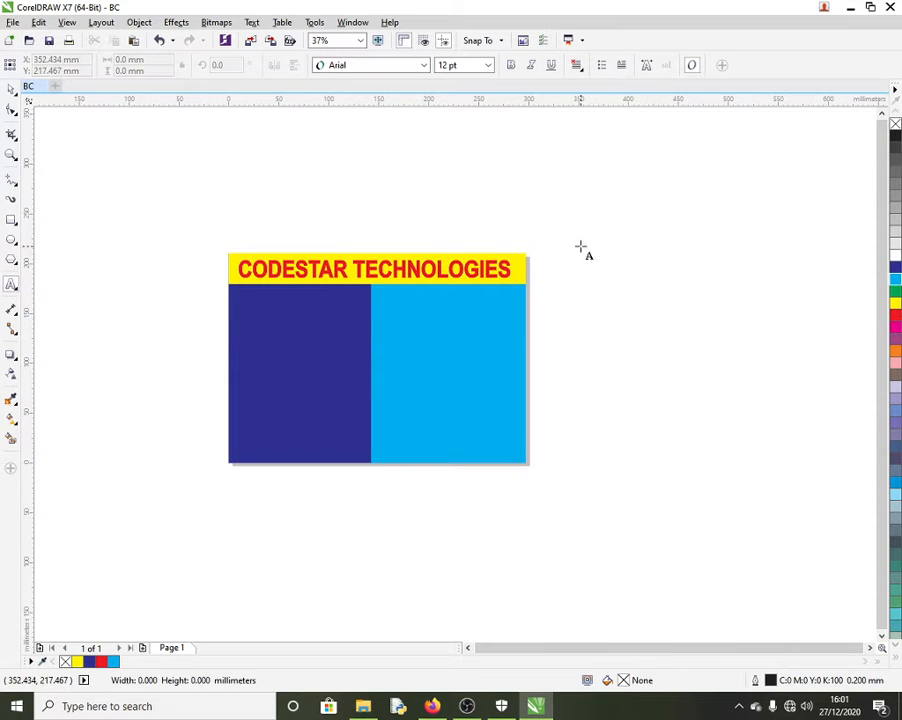
drag(581, 246, 811, 514)
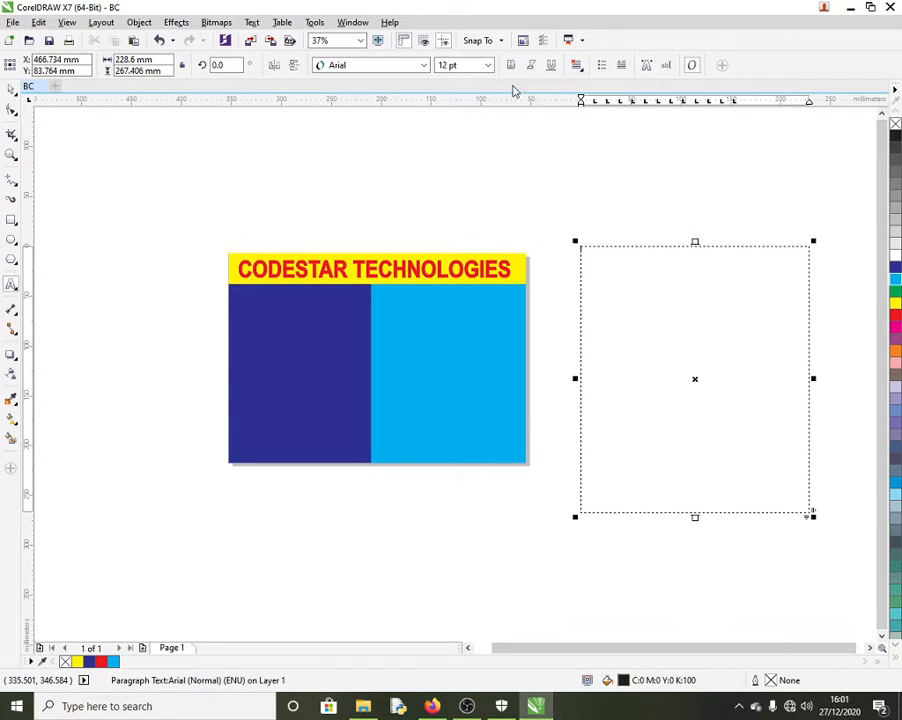
click(487, 65)
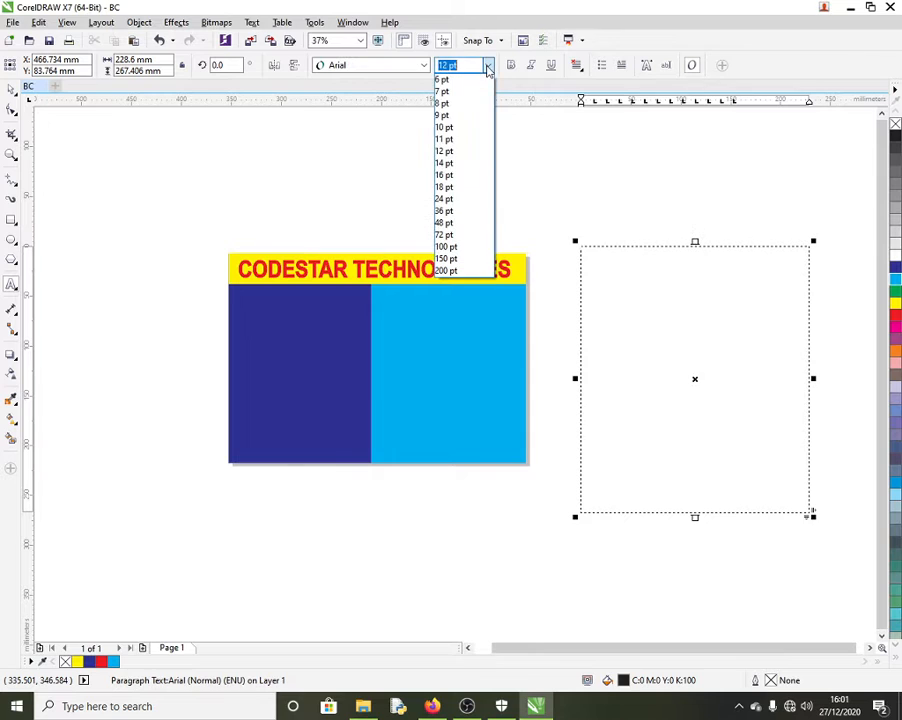
click(447, 211)
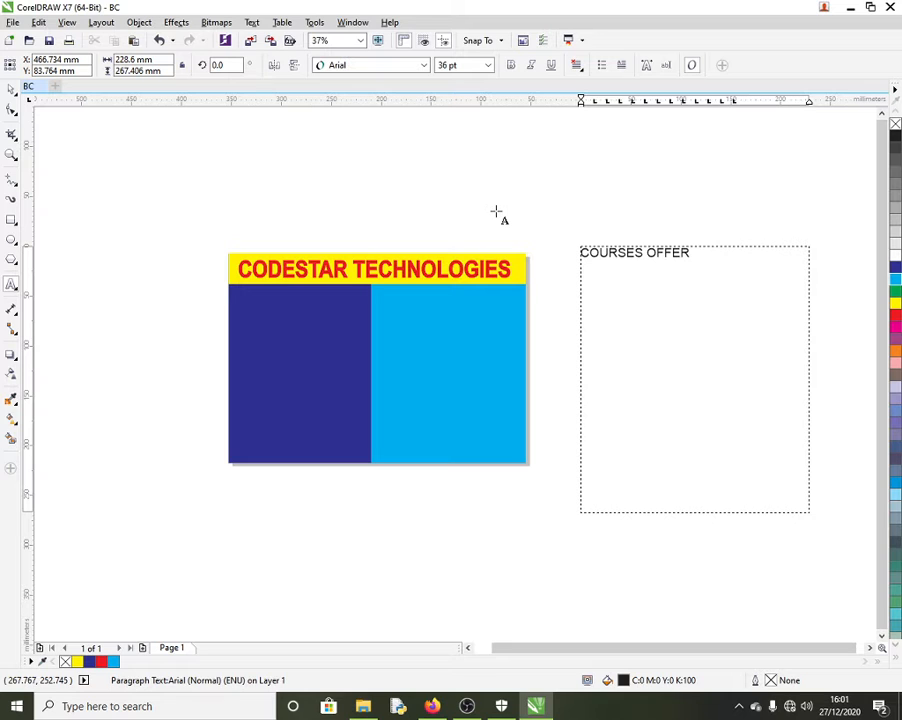
text(ED)
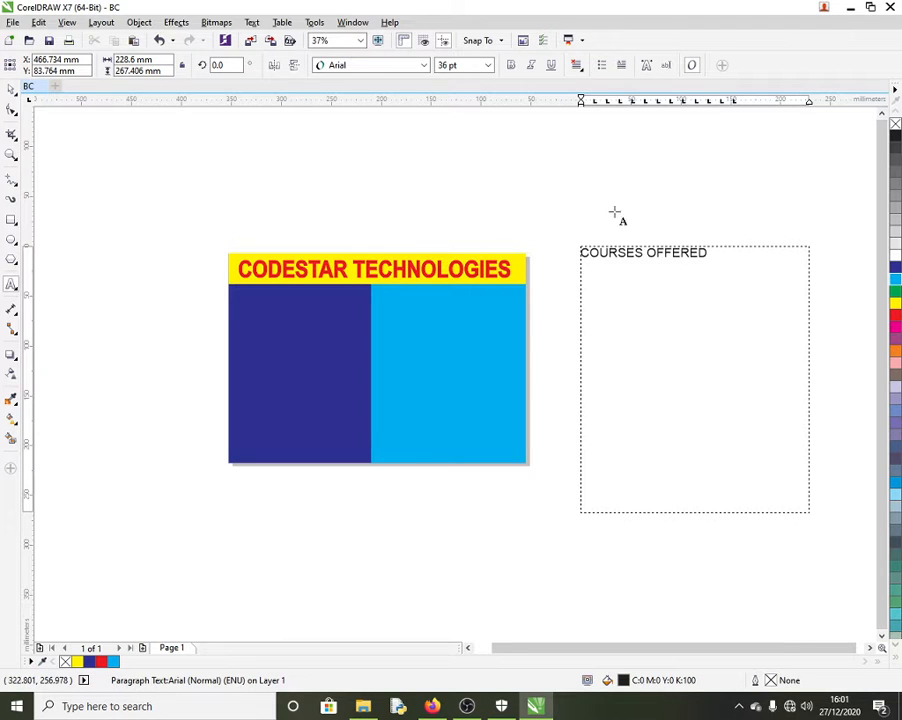
drag(712, 252, 576, 241)
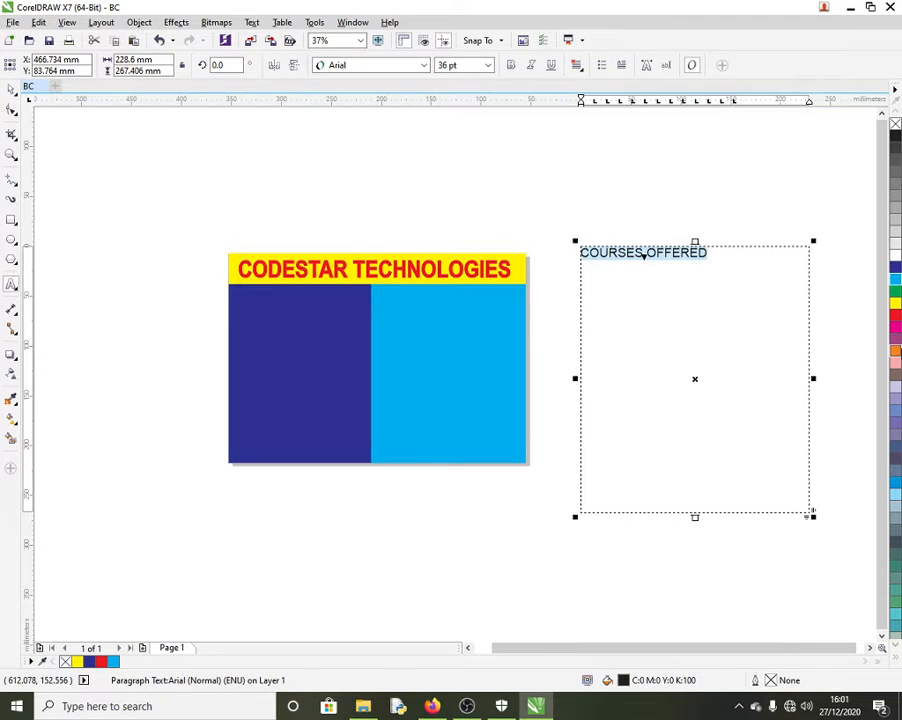
Step: Make COURSES OFFERED bold red and start a flush-left bulleted line beneath it
click(895, 316)
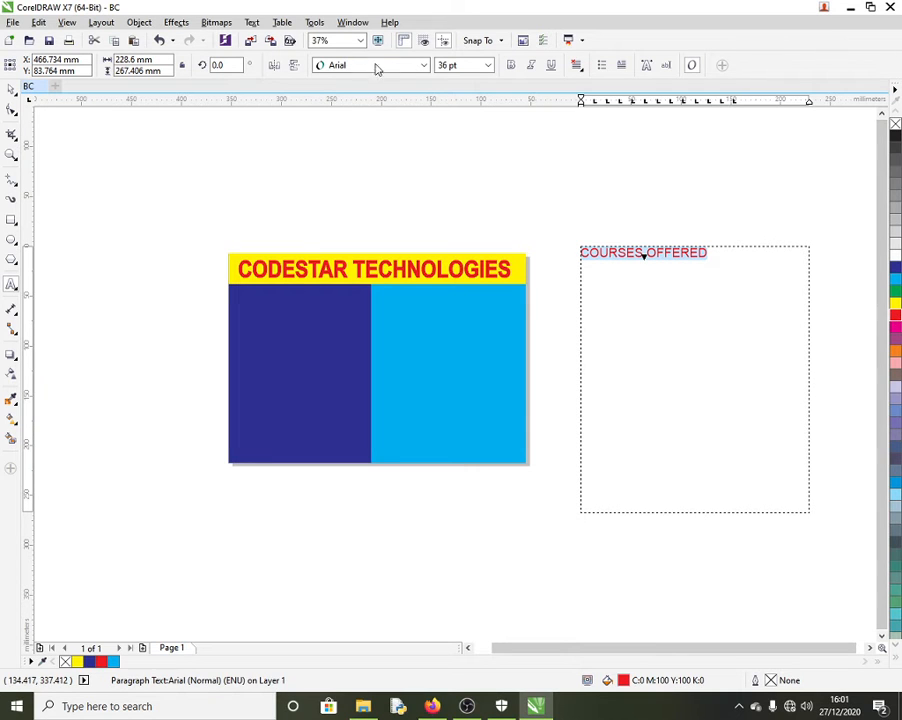
click(510, 65)
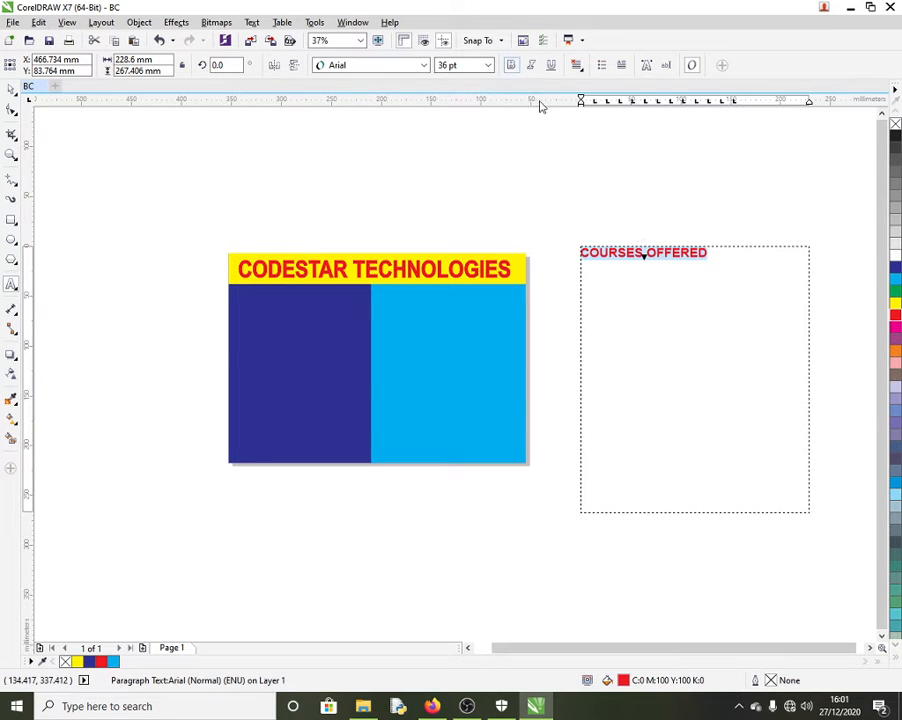
click(719, 254)
key(Return)
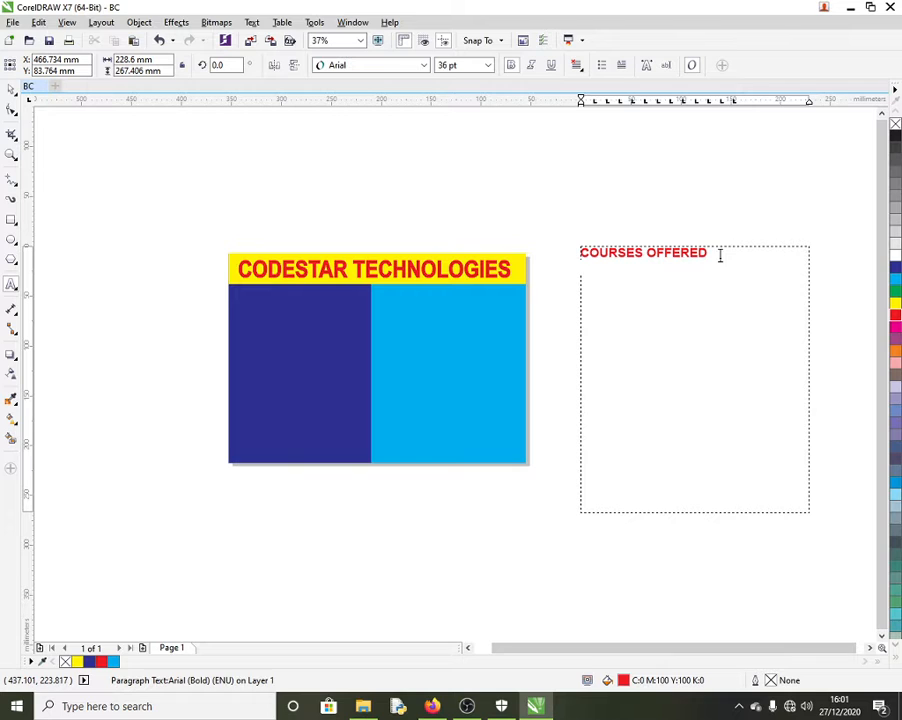
click(577, 66)
click(581, 71)
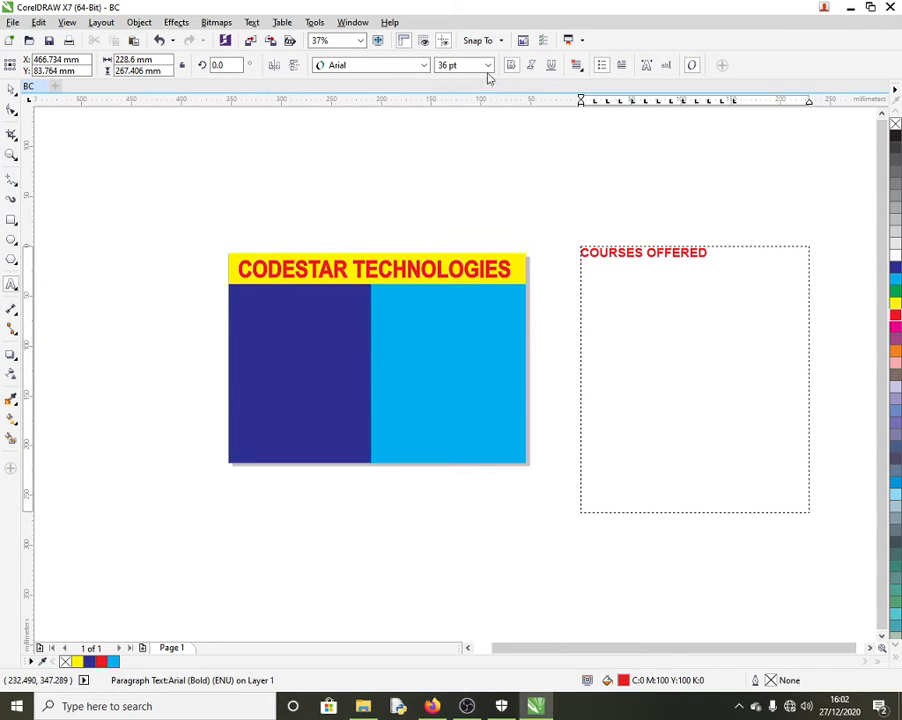
key(Return)
text(XCXC)
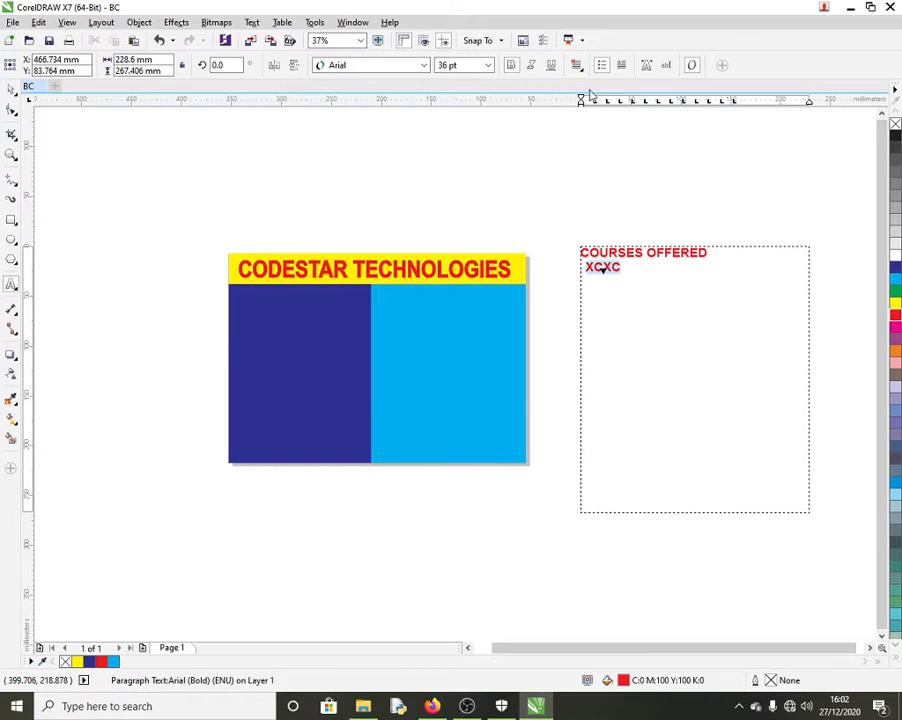
click(576, 65)
click(600, 96)
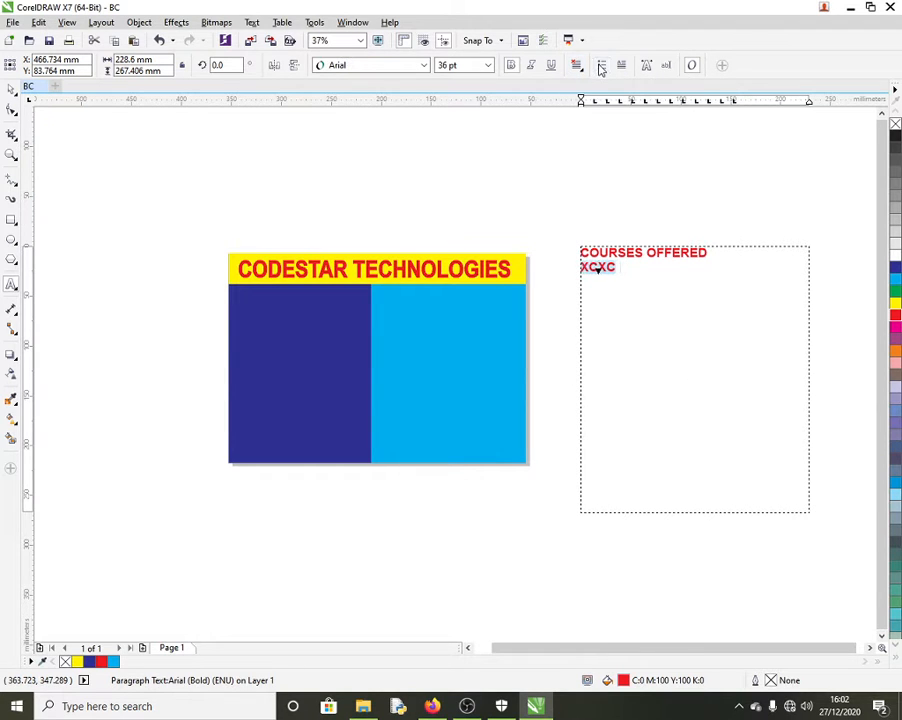
click(601, 65)
click(627, 268)
key(BackSpace)
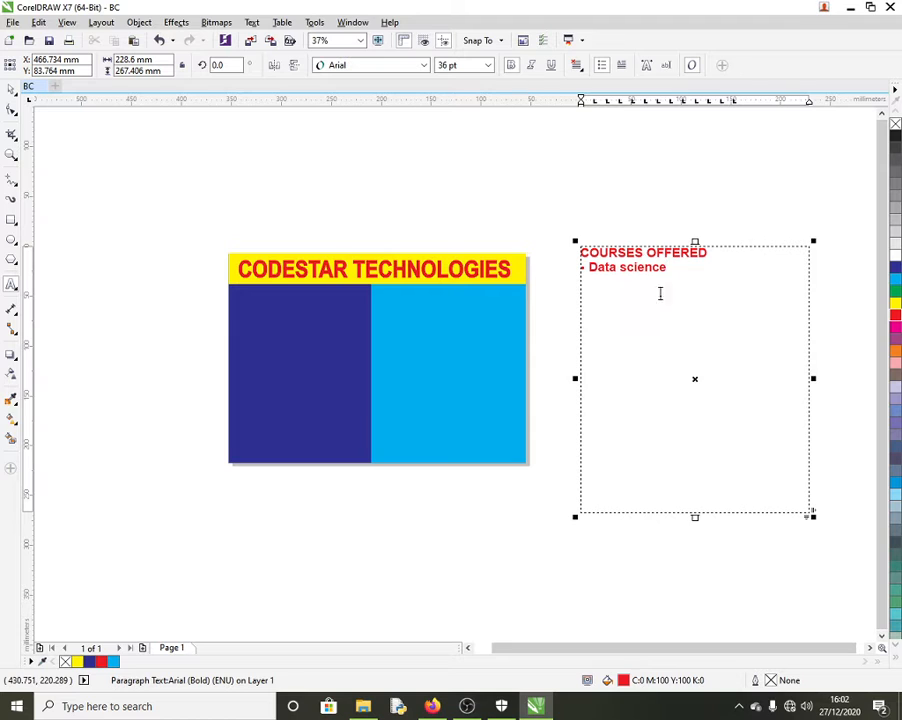
Step: Colour the Data science bullet dark blue and add Python programming and web development bullets
drag(667, 268, 603, 273)
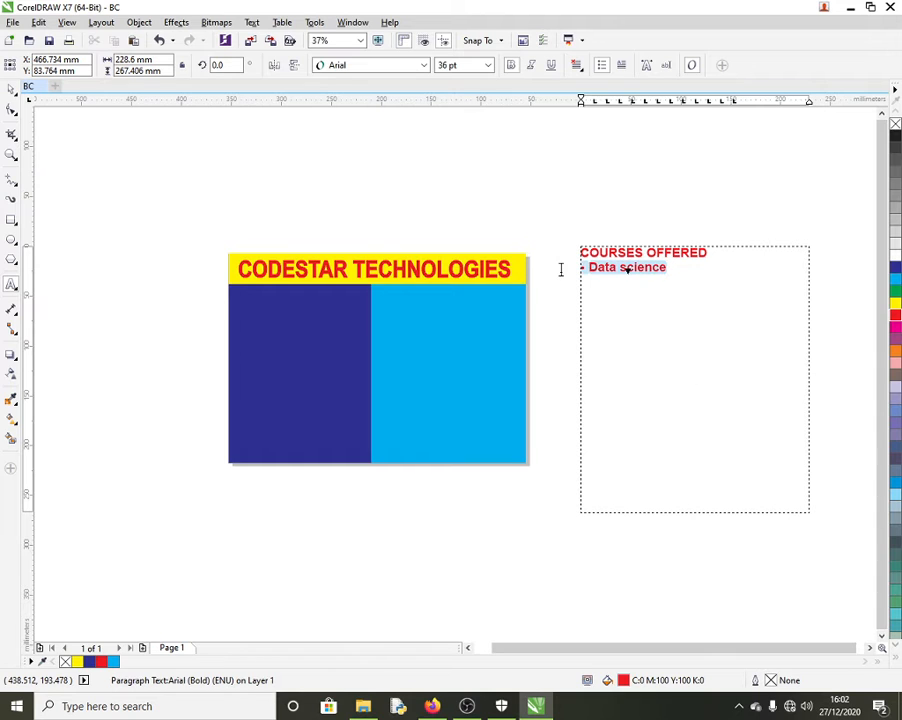
click(895, 267)
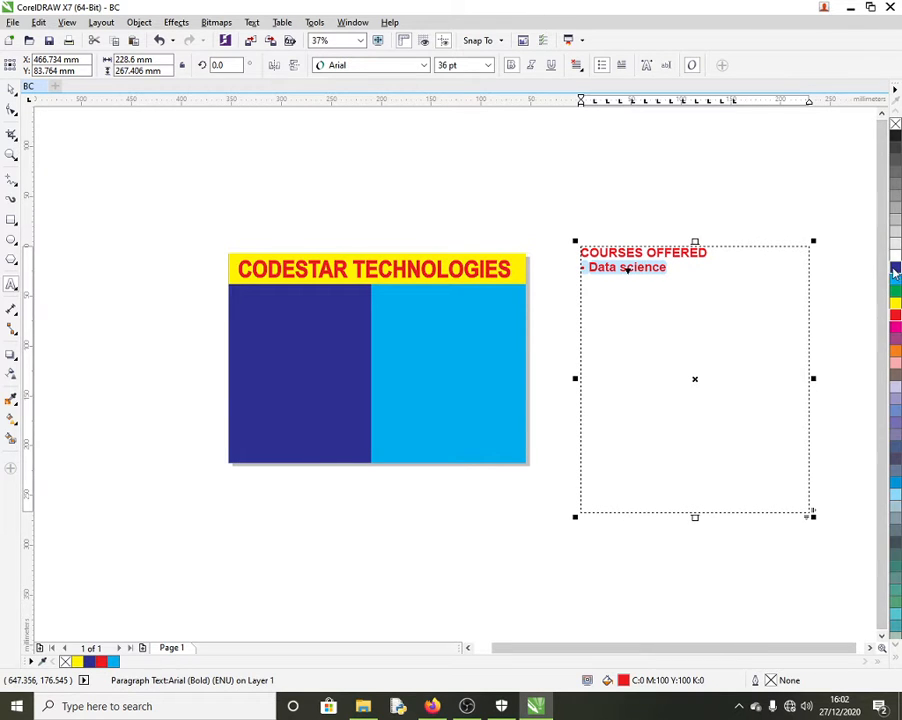
click(710, 278)
key(Return)
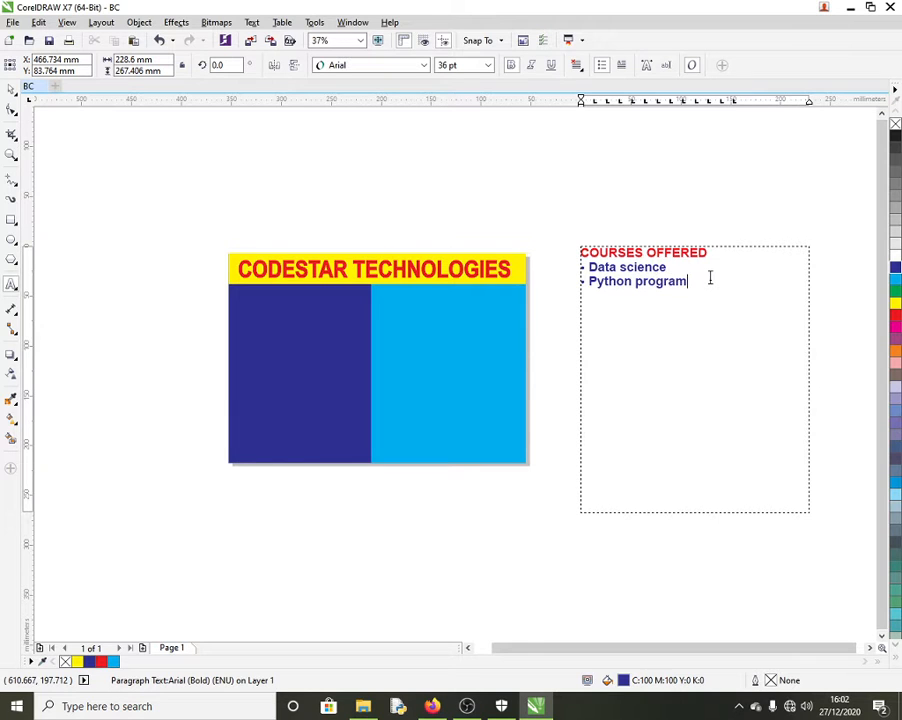
key(Return)
text(web development)
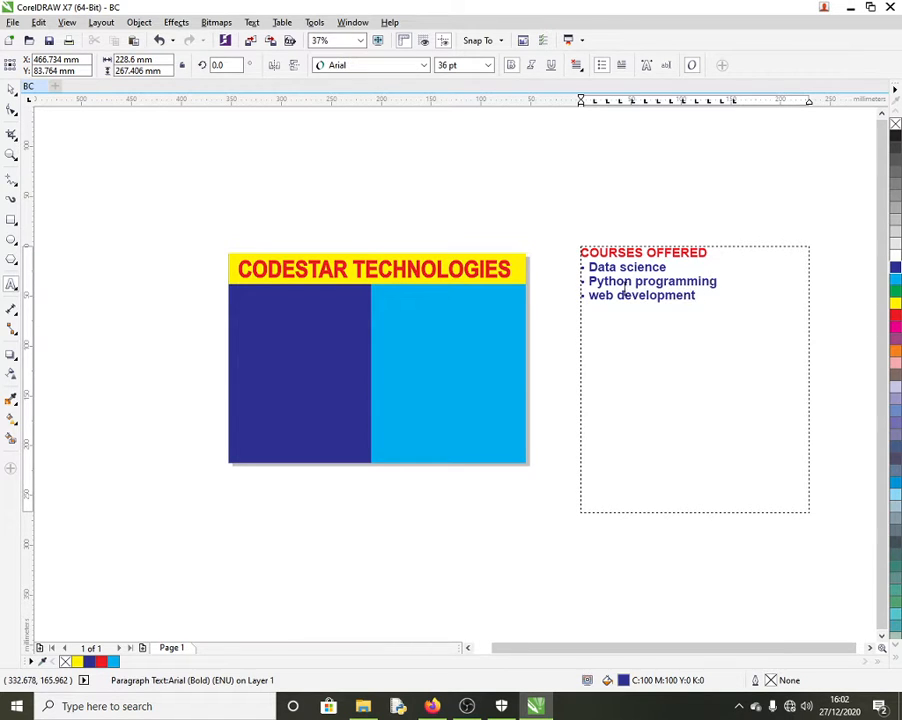
click(11, 90)
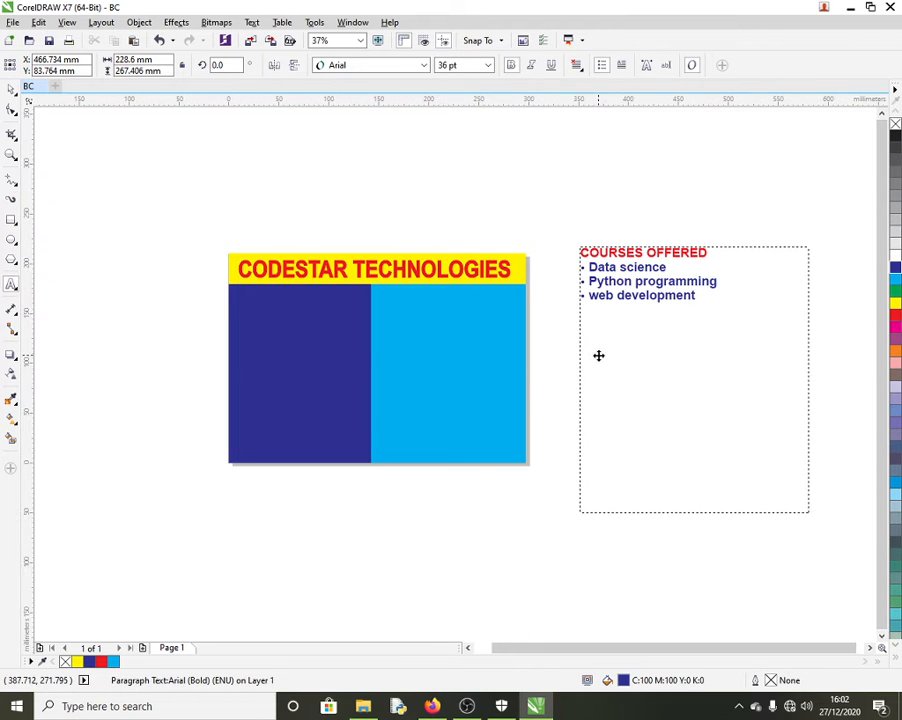
Step: Shrink the COURSES OFFERED frame to fit its bulleted list and move it onto the cyan panel below the yellow banner
click(690, 512)
click(676, 474)
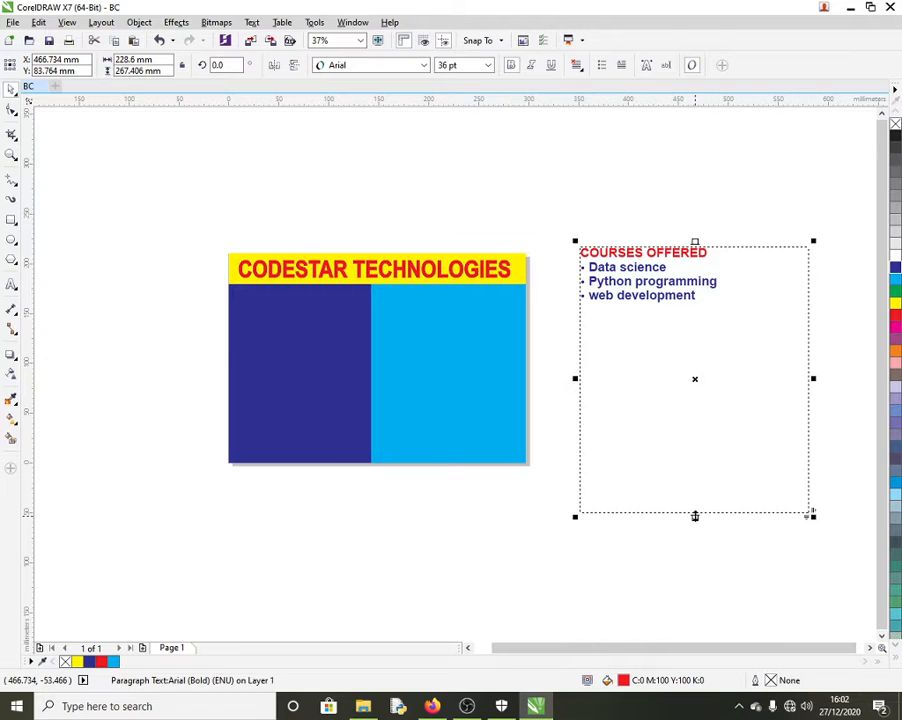
drag(694, 516, 671, 312)
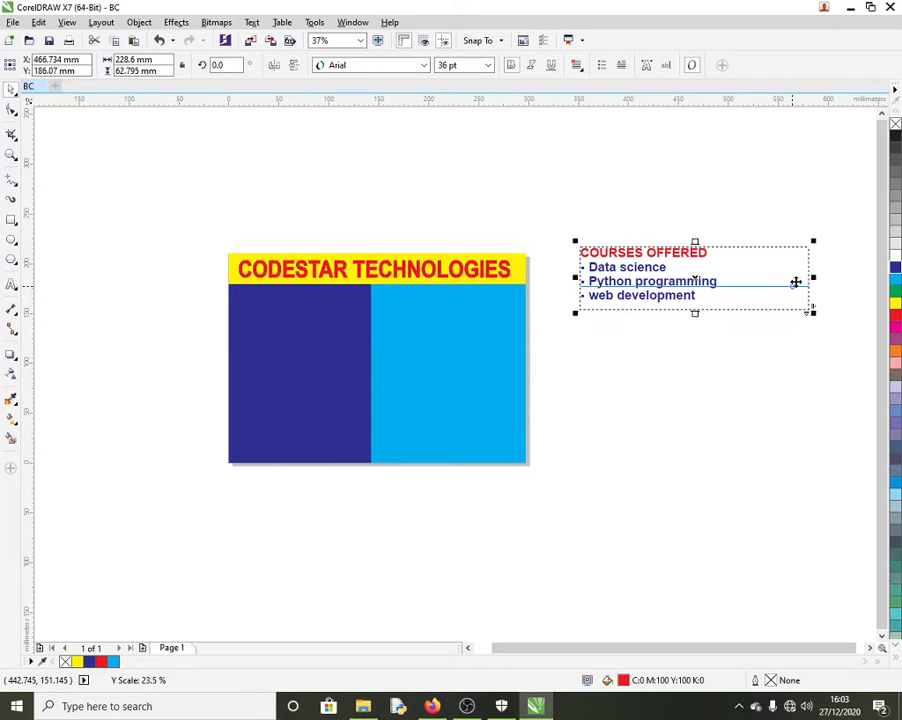
drag(808, 277, 758, 277)
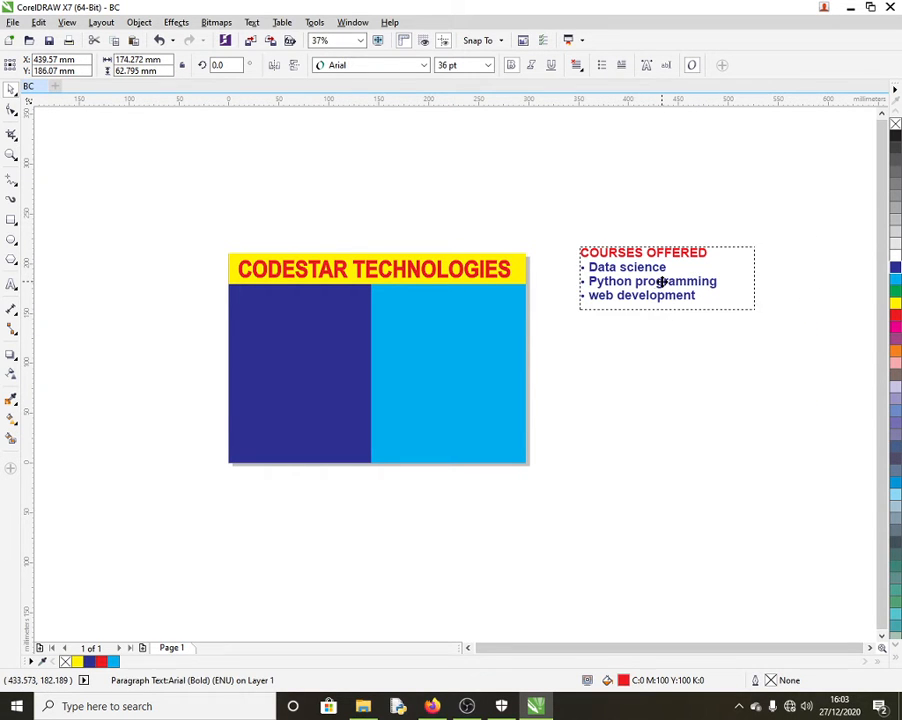
drag(662, 282, 461, 325)
drag(551, 320, 522, 320)
click(616, 338)
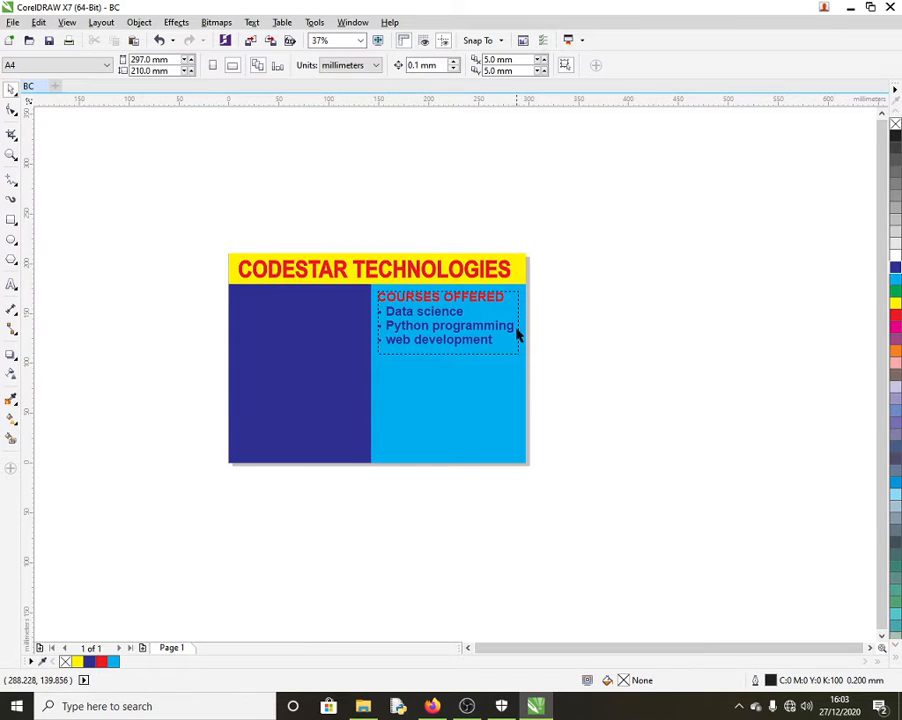
click(400, 265)
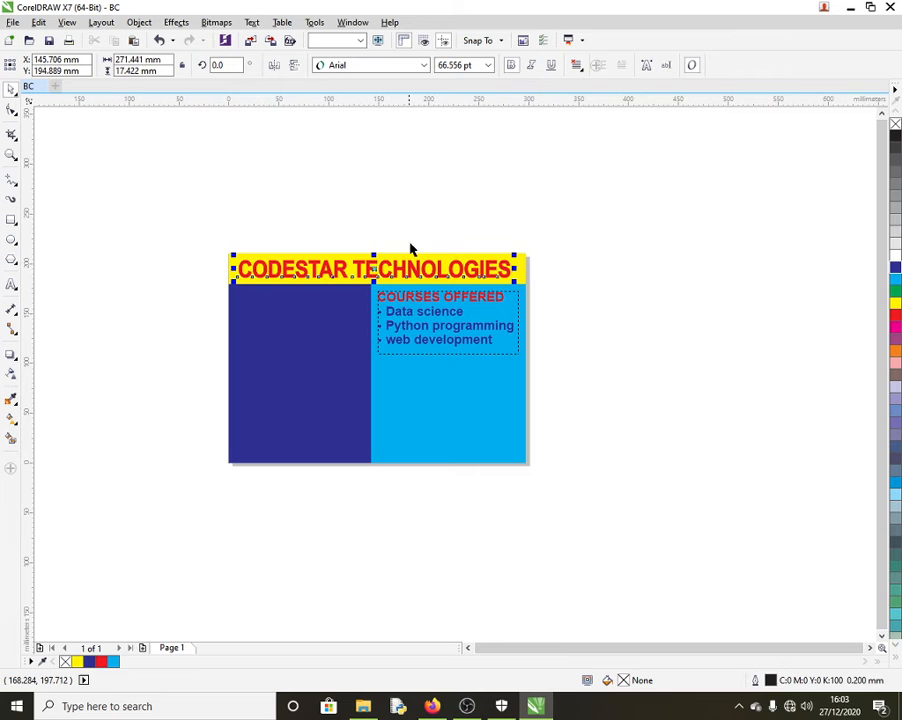
click(9, 286)
click(279, 182)
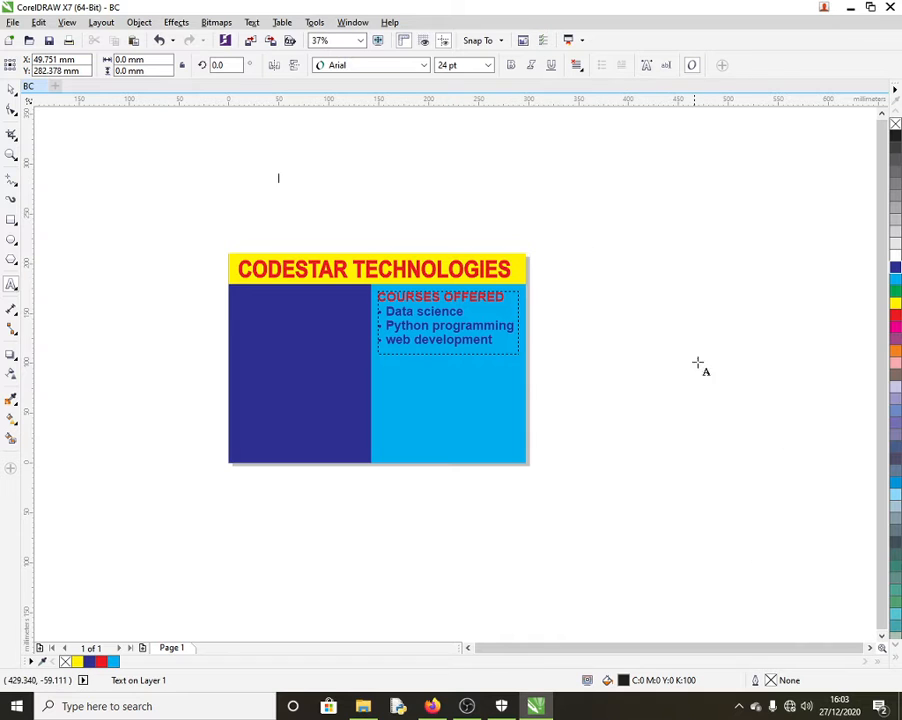
drag(639, 241, 763, 420)
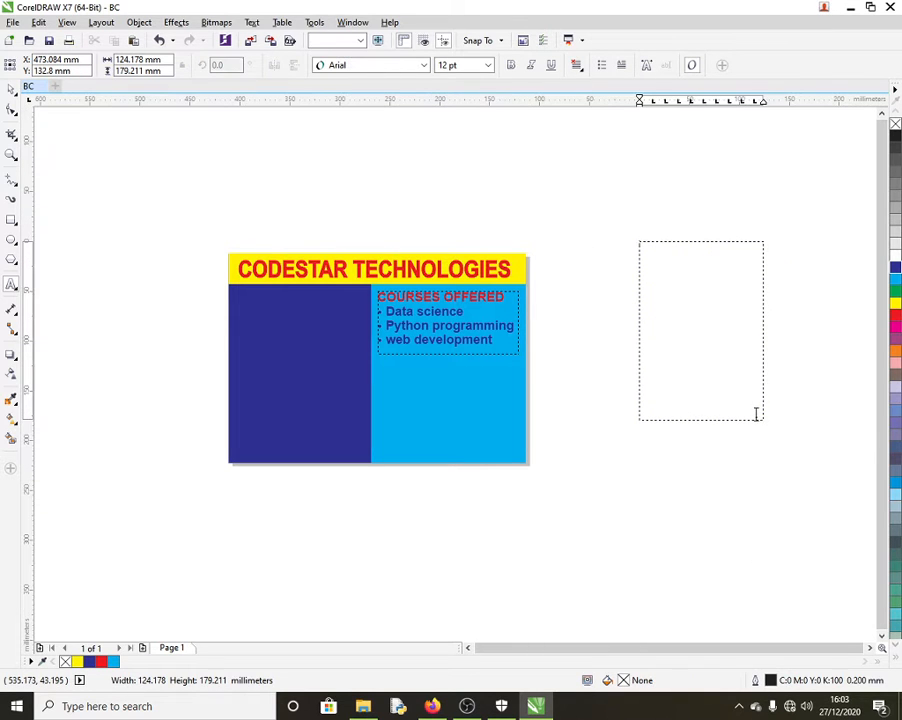
key(ctrl+z)
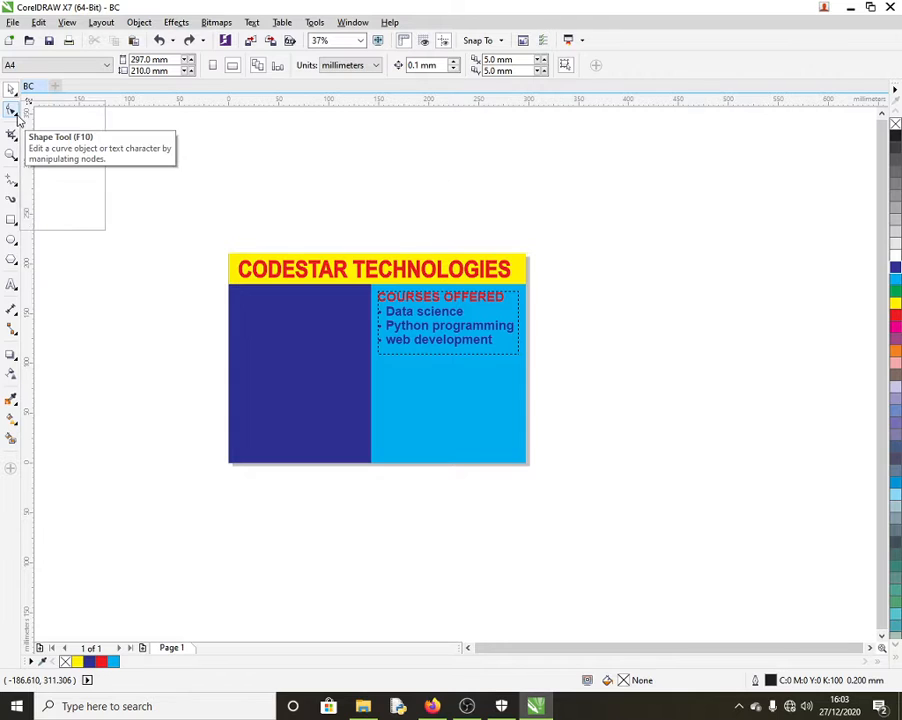
click(16, 119)
click(57, 176)
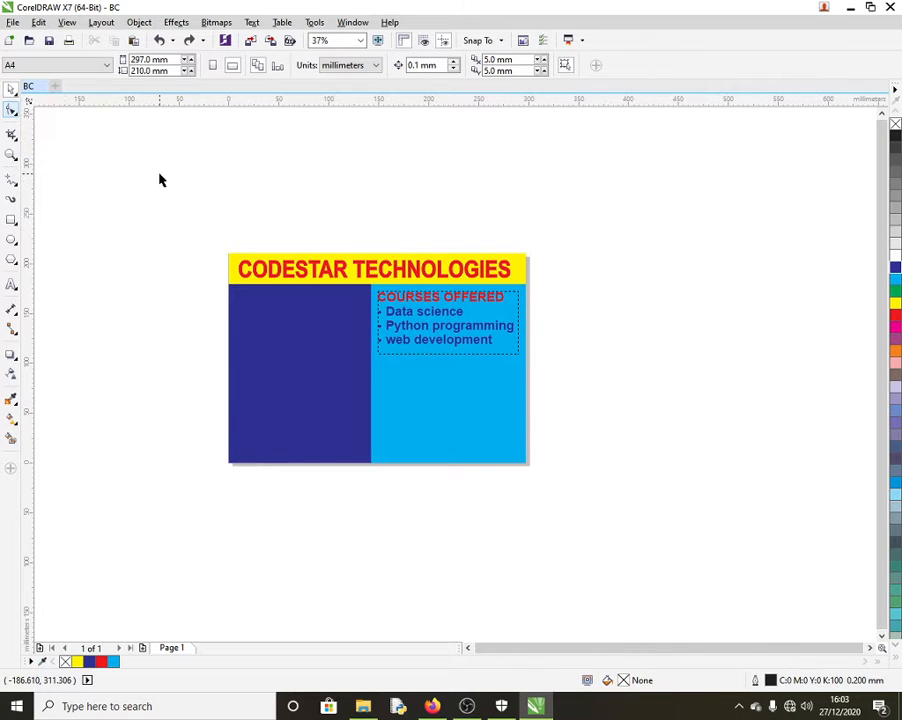
click(16, 146)
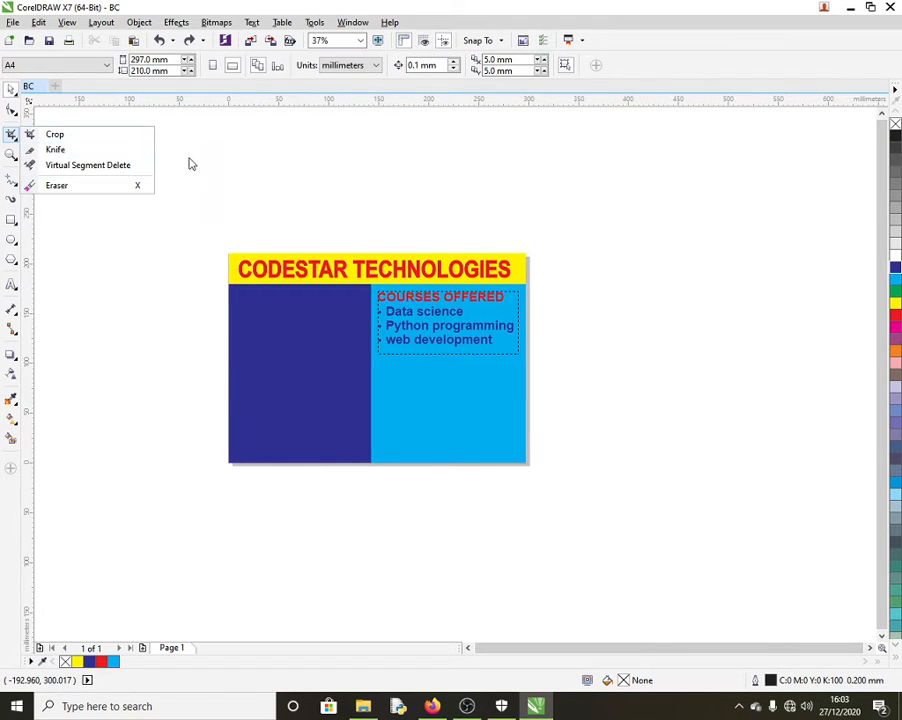
click(16, 188)
click(220, 212)
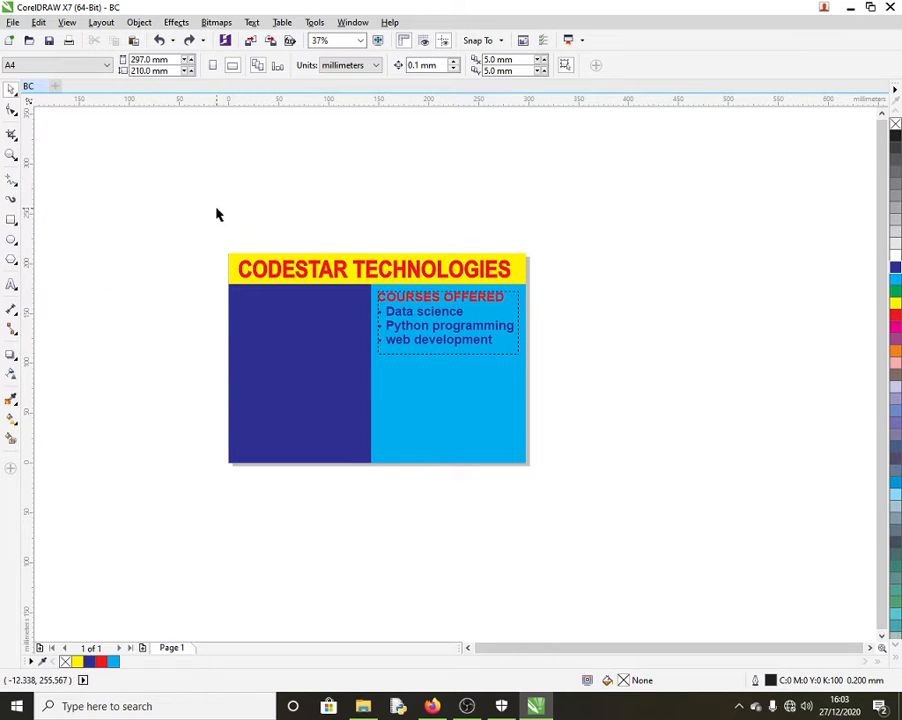
click(15, 228)
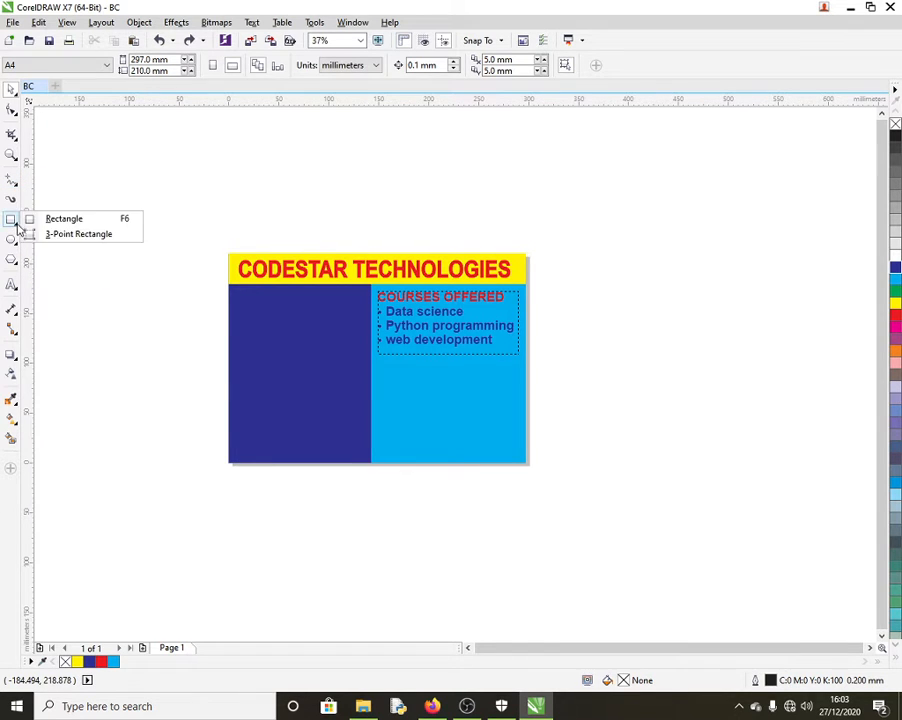
click(206, 188)
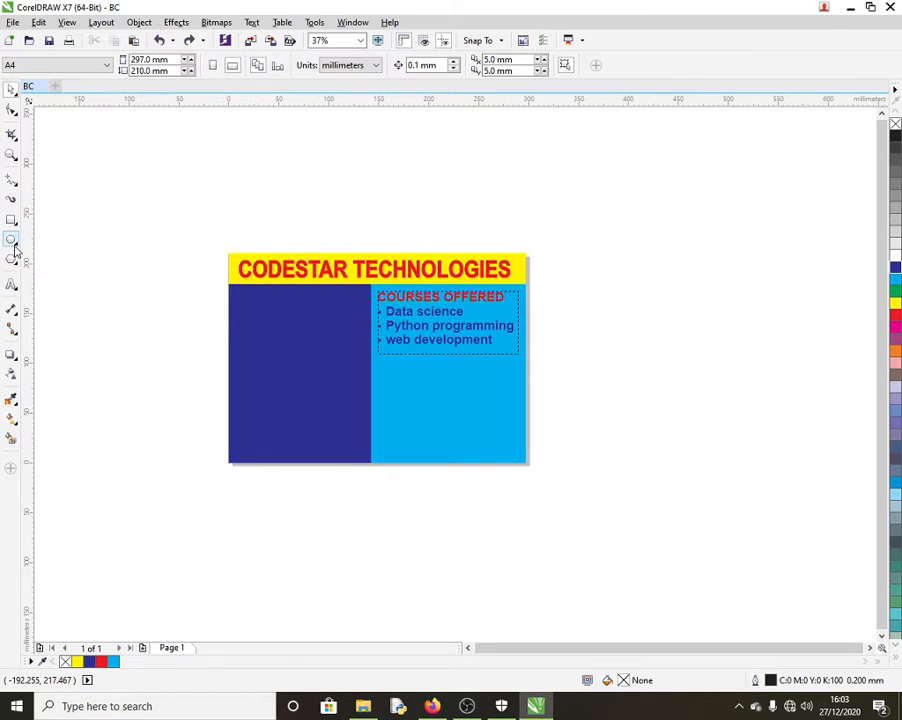
click(17, 250)
click(194, 182)
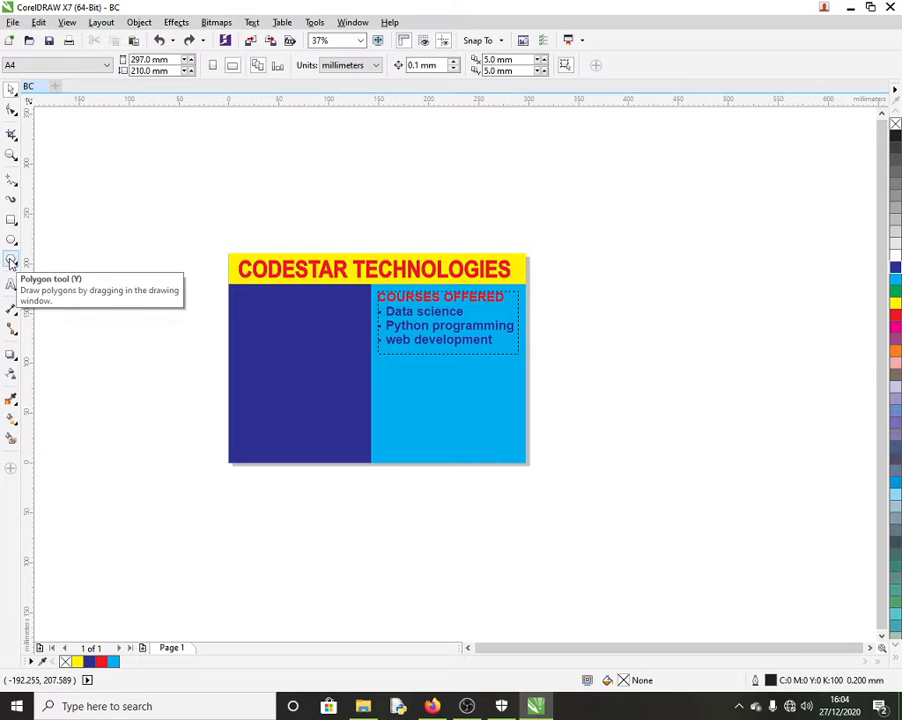
Step: Draw a pentagon to the right of the card and raise its side count to 20
key(y)
drag(587, 214, 797, 456)
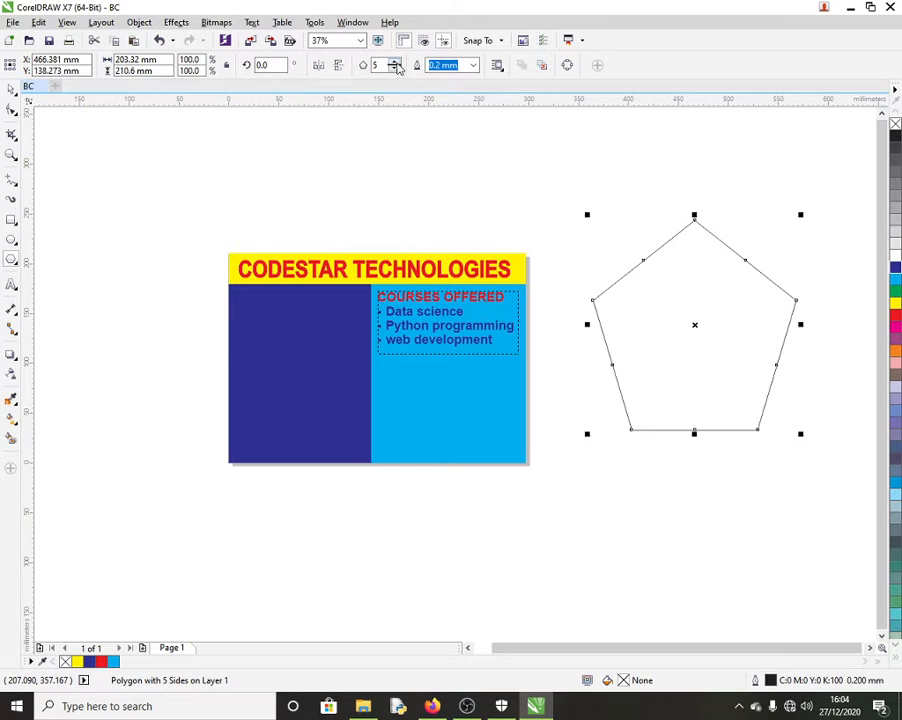
drag(396, 64, 396, 64)
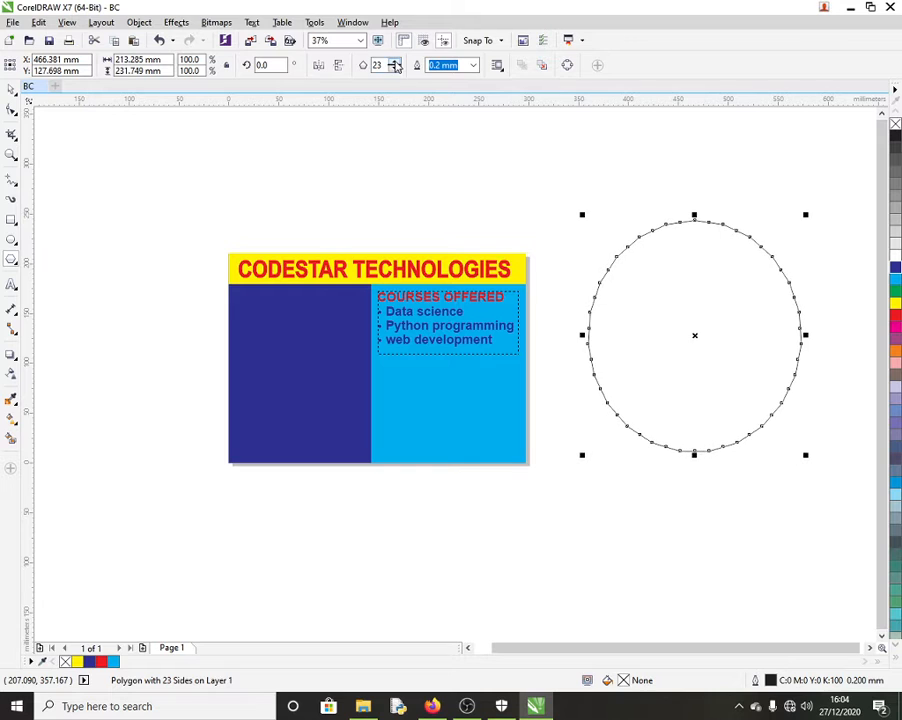
click(396, 70)
click(396, 70)
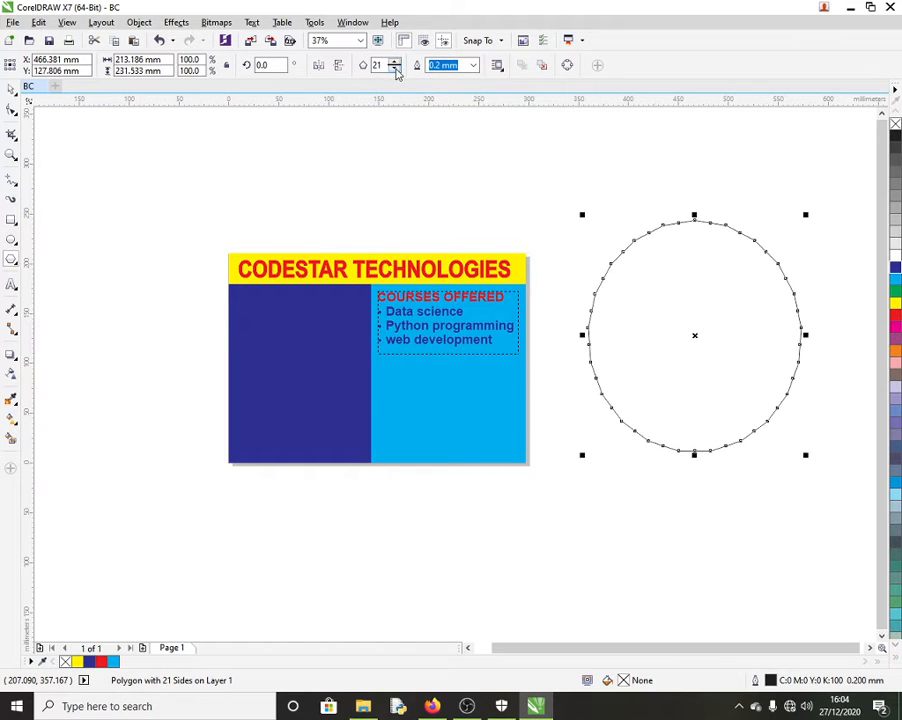
click(396, 70)
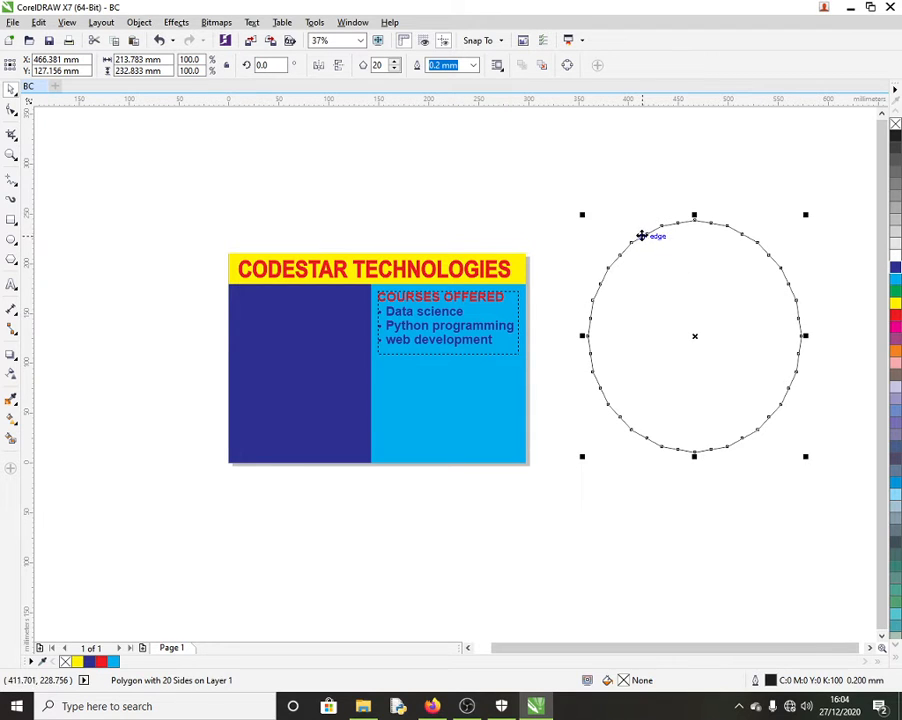
Step: Pull a polygon node inward to form a starburst with a red fill and dark blue outline
click(10, 111)
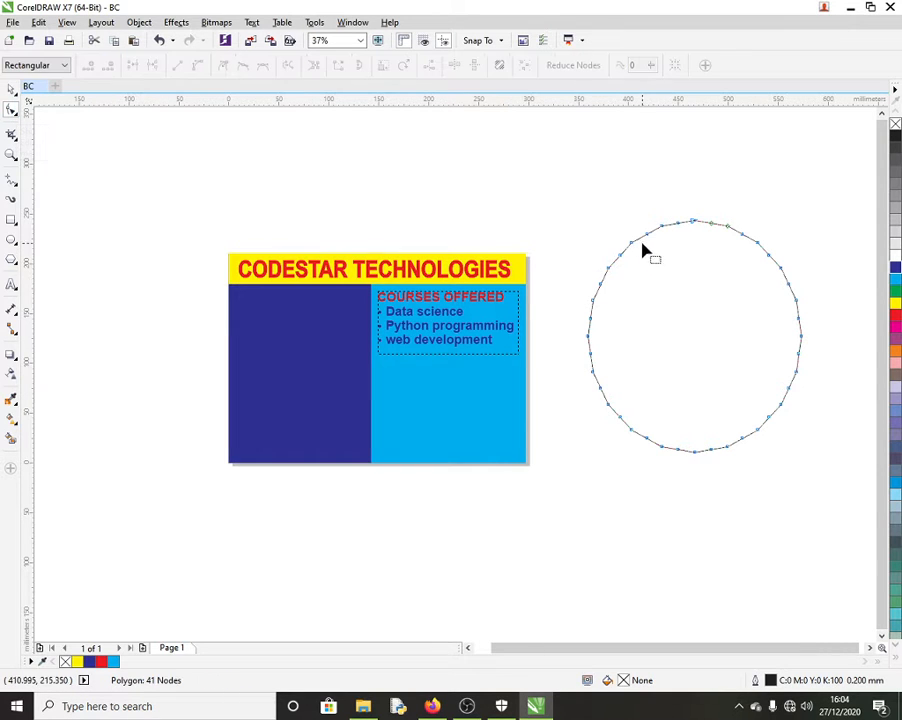
drag(646, 236, 655, 254)
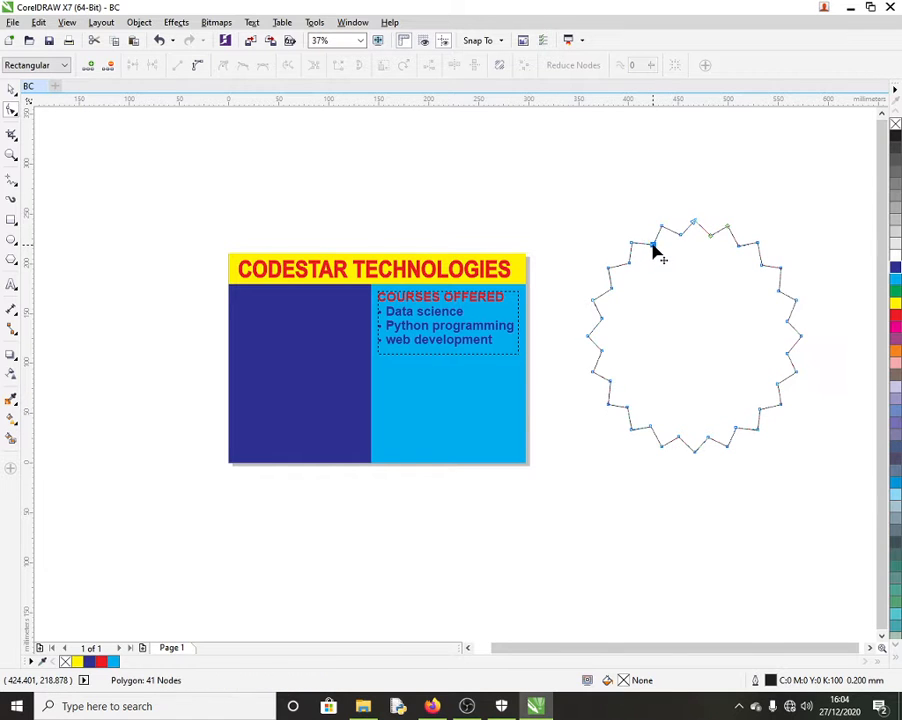
click(896, 314)
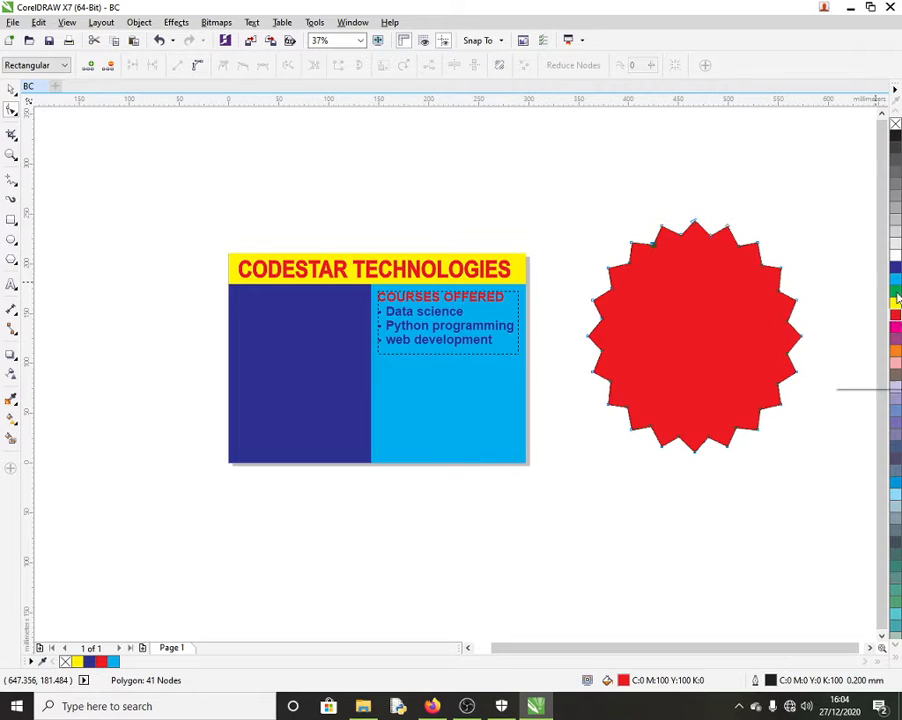
right_click(894, 267)
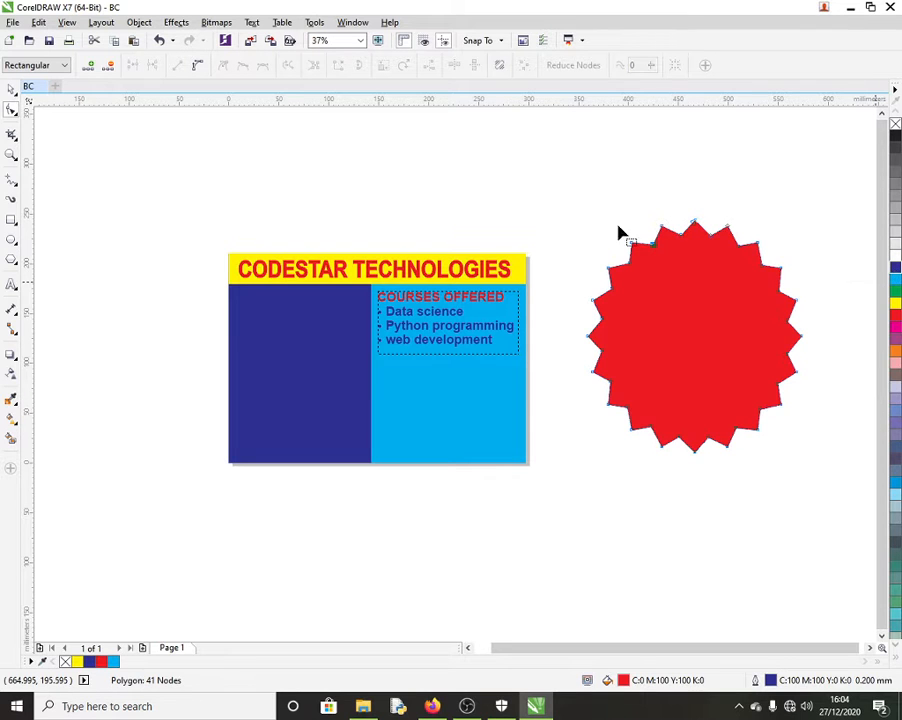
Step: Scale the red starburst down to about 100 × 109 mm
click(10, 88)
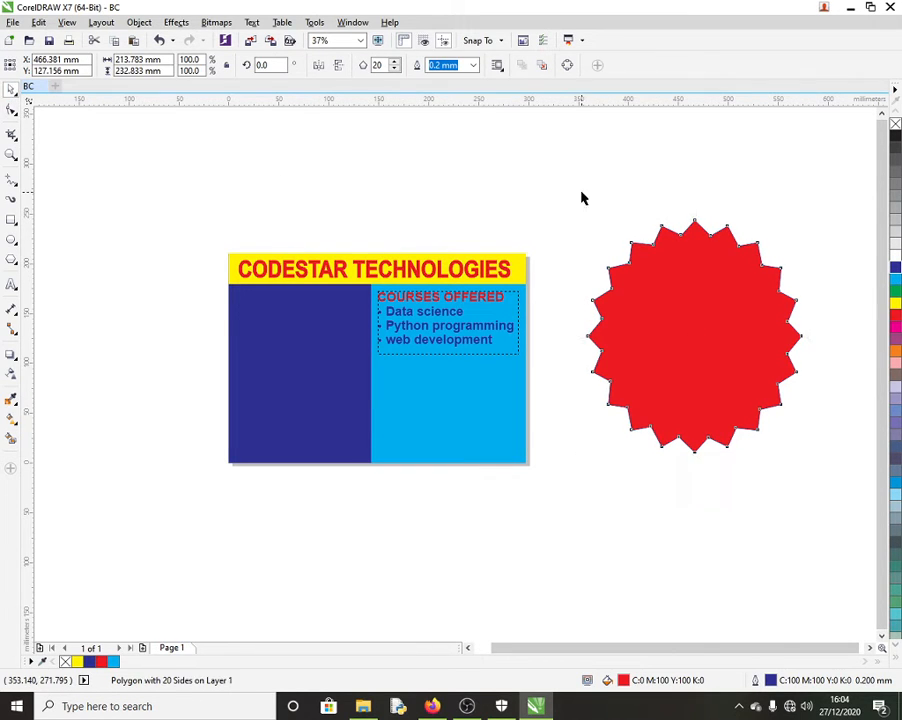
drag(804, 214, 717, 341)
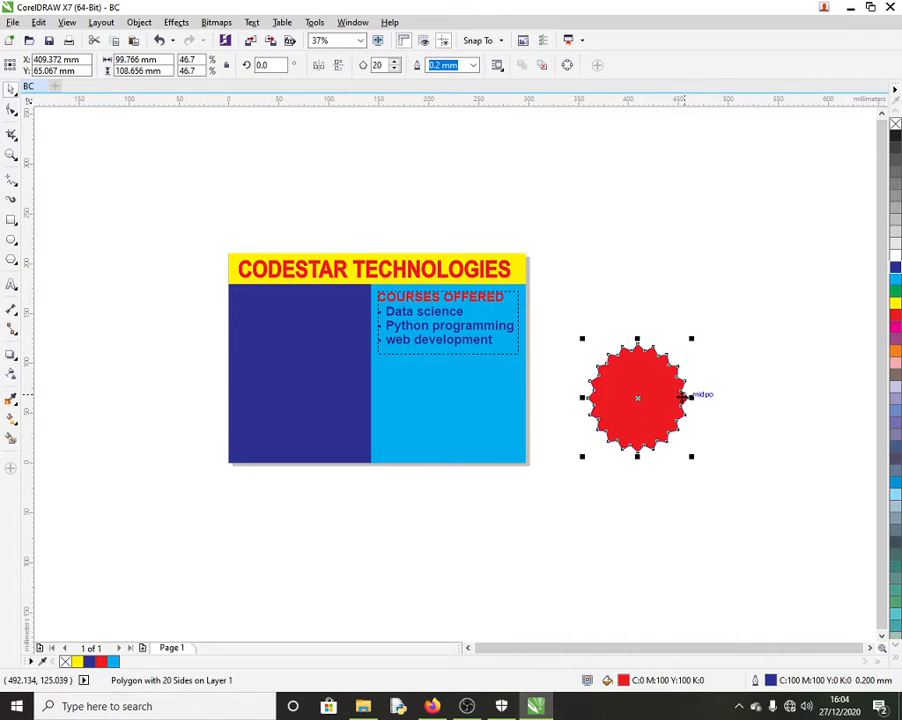
click(624, 218)
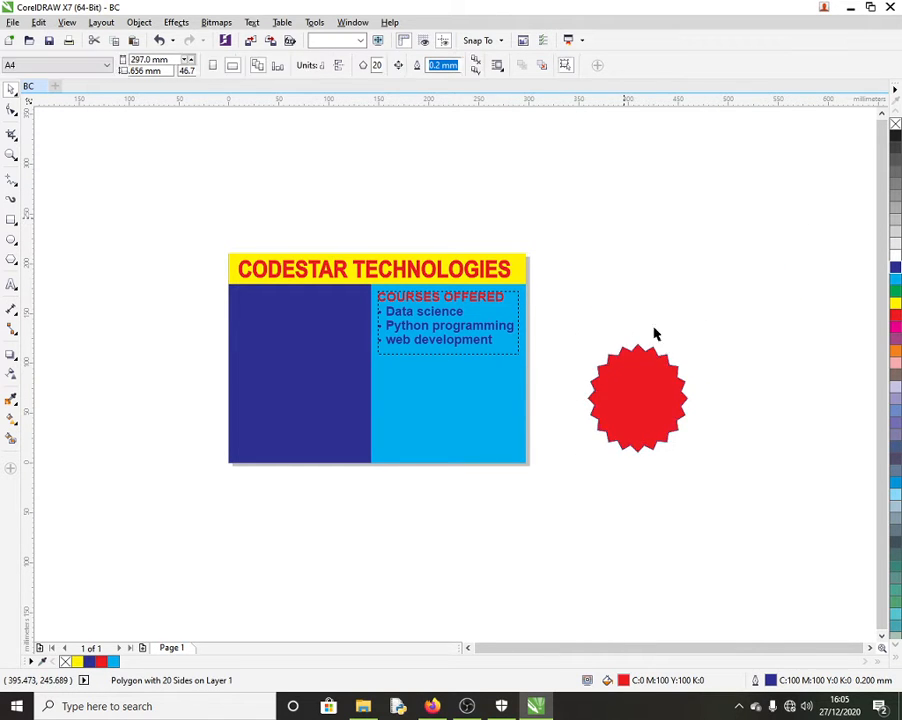
Step: Type SPECIAL OFFER to the right of the card and centre-align it
click(10, 287)
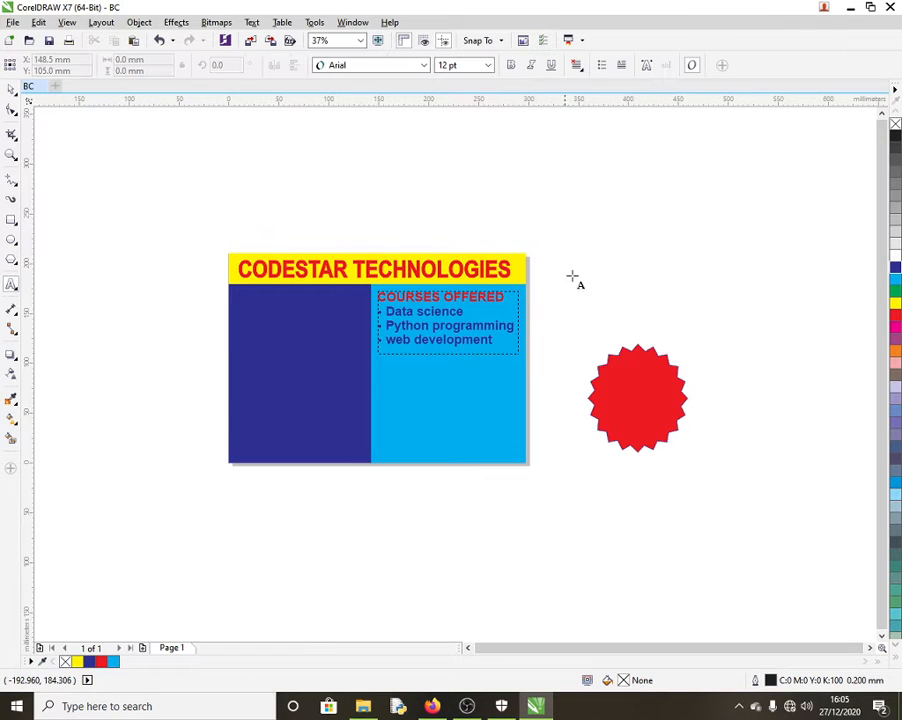
click(608, 230)
text(OFFER)
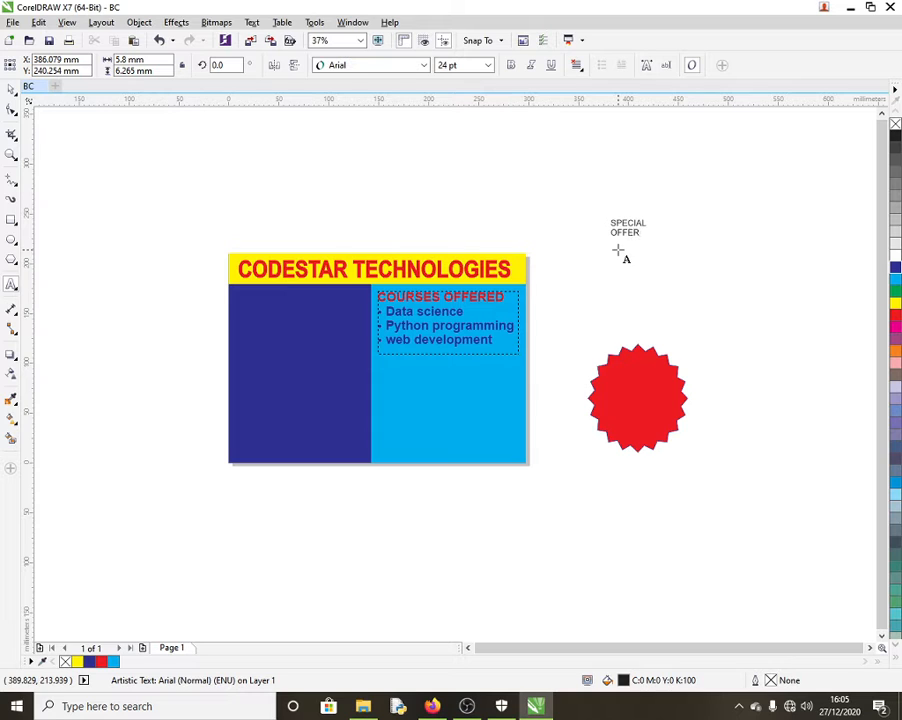
click(11, 90)
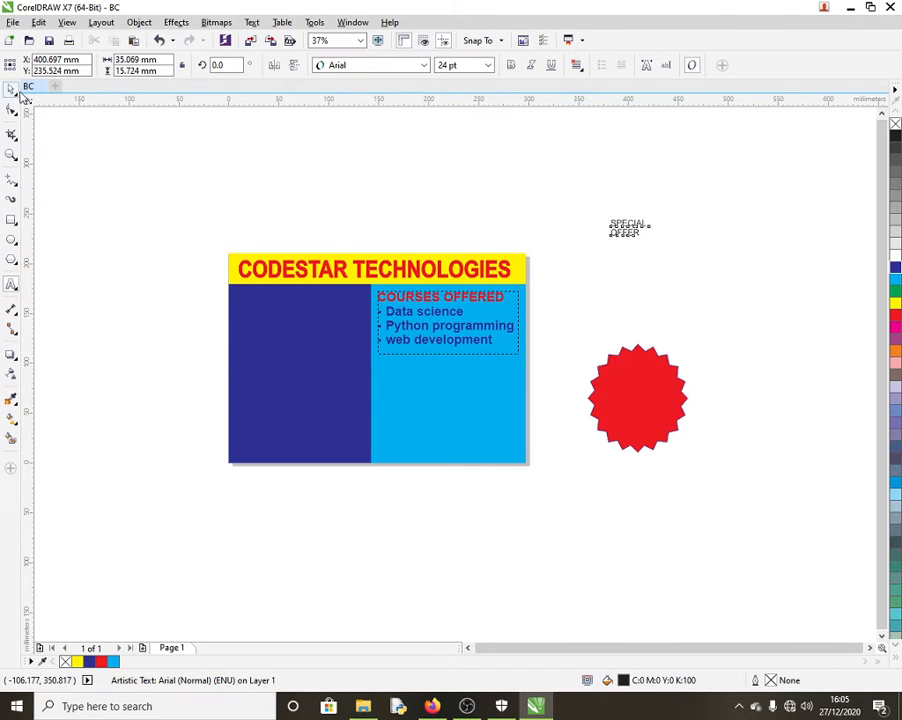
click(630, 230)
click(577, 65)
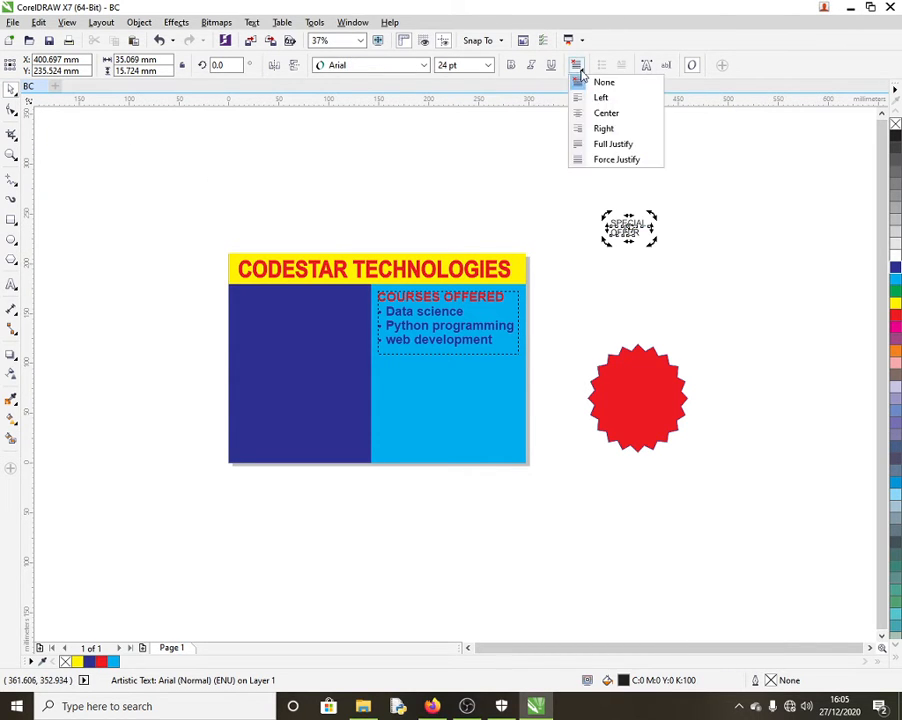
click(600, 113)
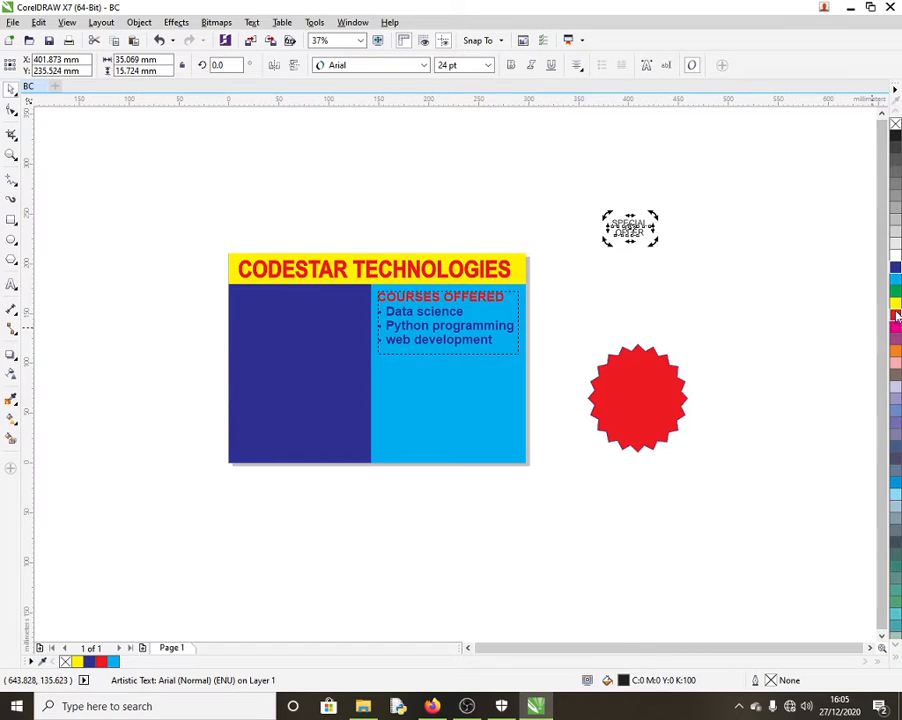
Step: Make the SPECIAL OFFER text white and bold, placed on the starburst and enlarged to about 37.7 pt
click(896, 257)
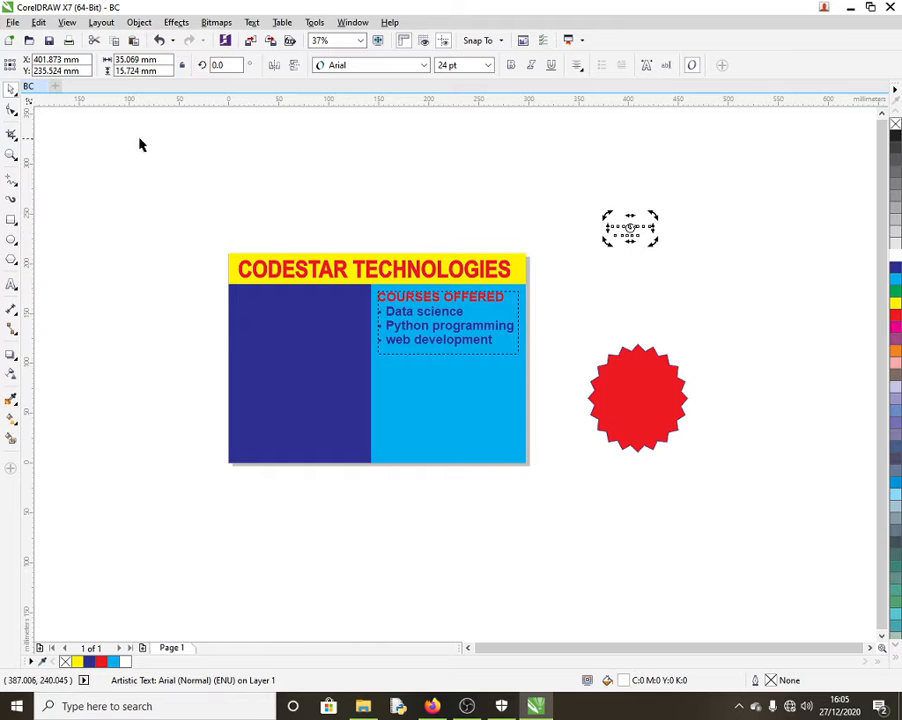
click(549, 188)
click(633, 230)
drag(630, 228, 634, 397)
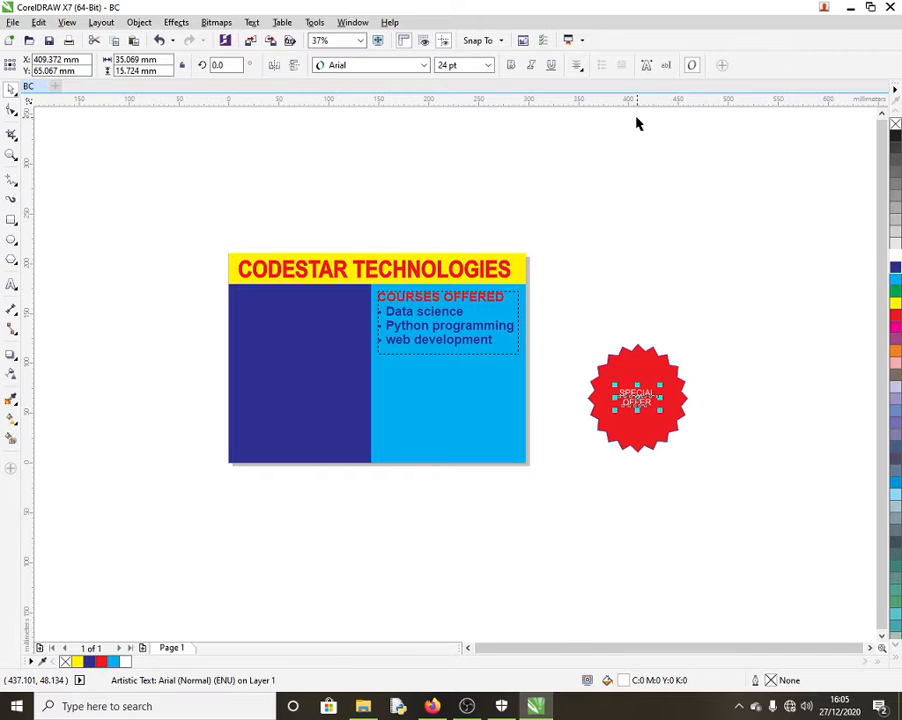
click(509, 66)
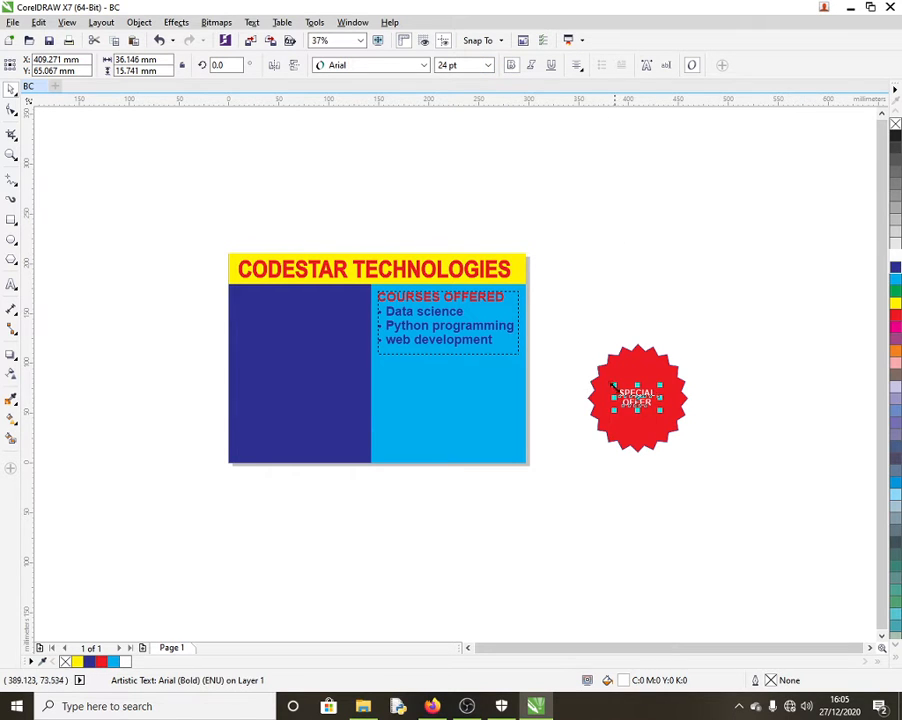
drag(613, 384, 638, 396)
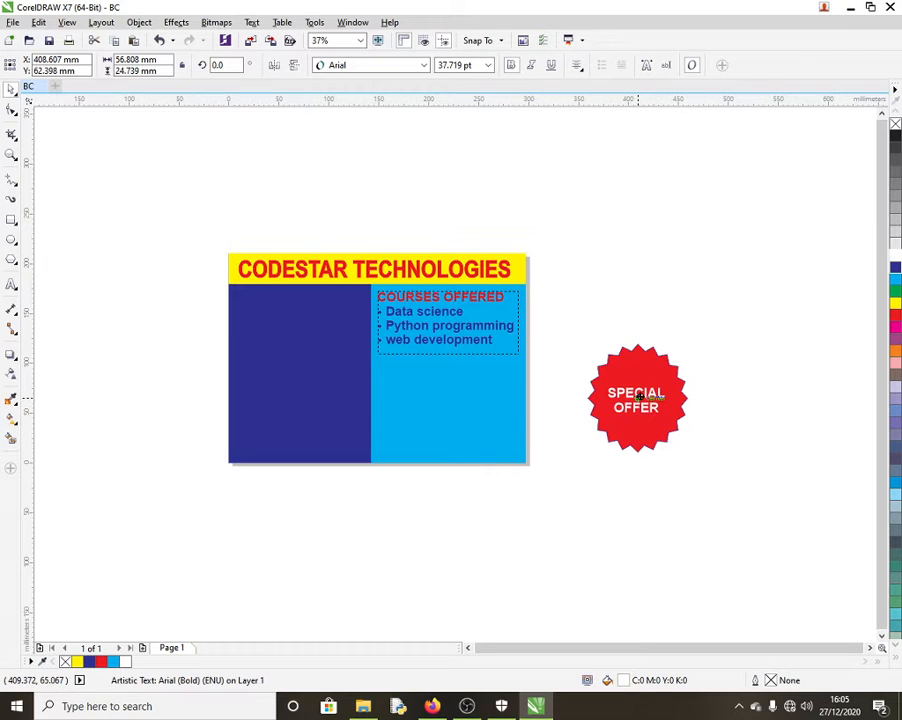
drag(565, 316, 700, 470)
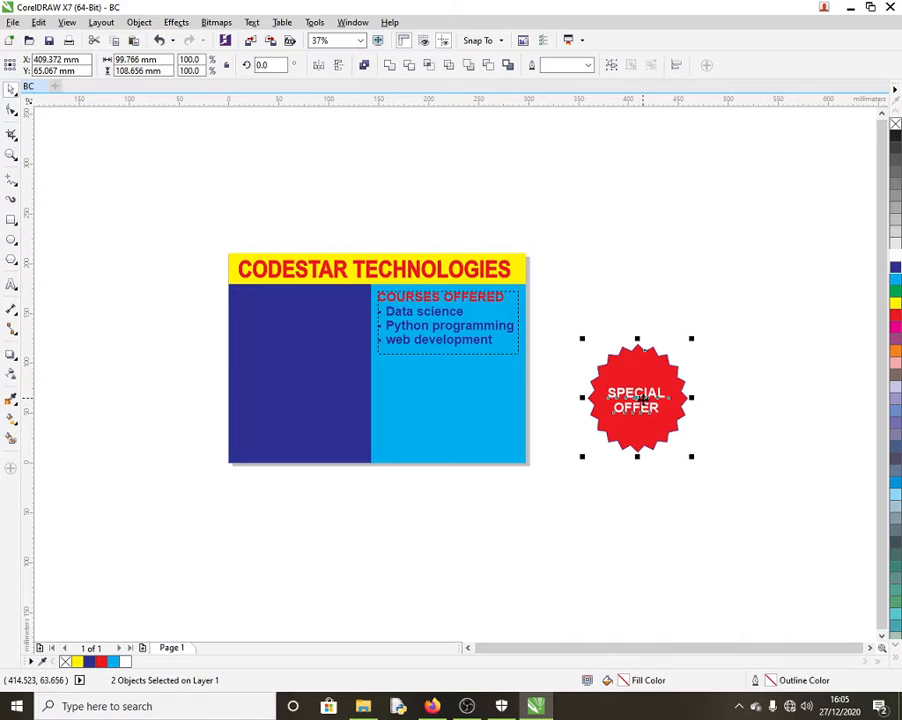
Step: Group the starburst with its SPECIAL OFFER text and move the badge onto the cyan panel's lower right
right_click(641, 399)
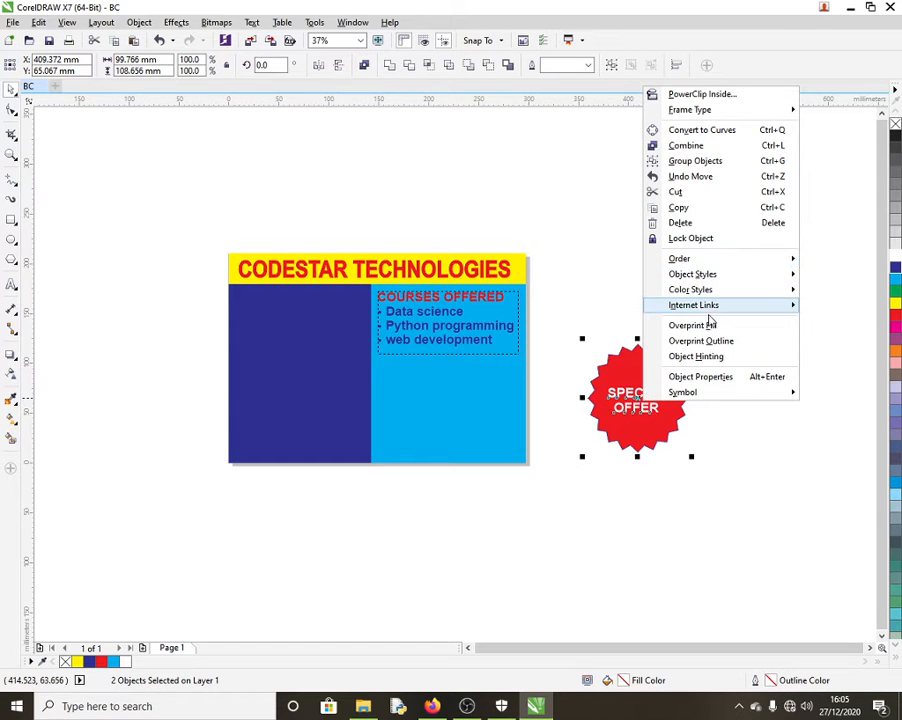
click(727, 163)
click(719, 358)
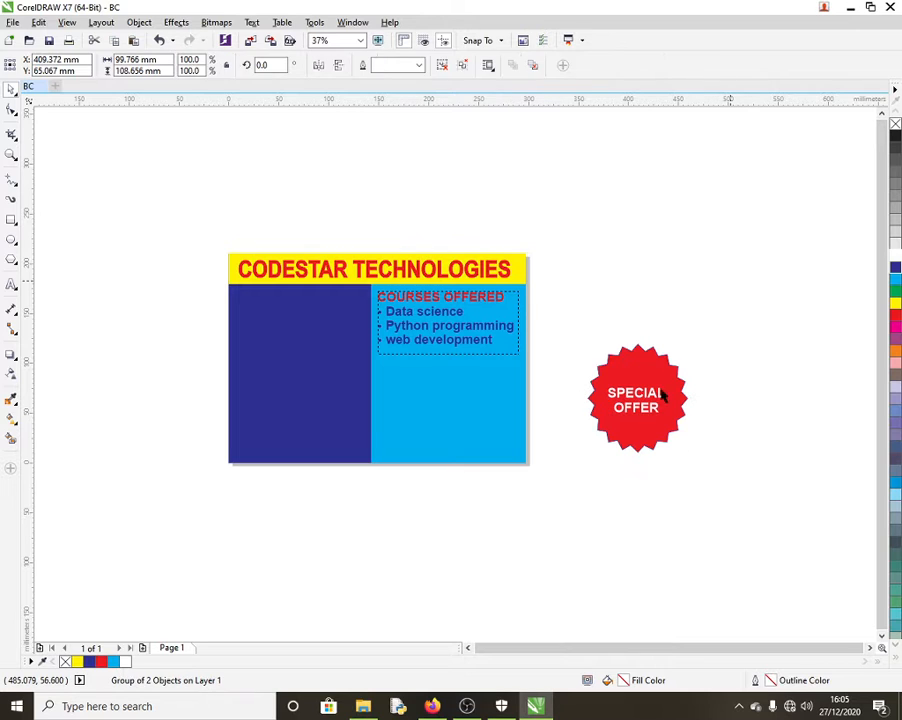
click(652, 390)
click(730, 383)
click(652, 404)
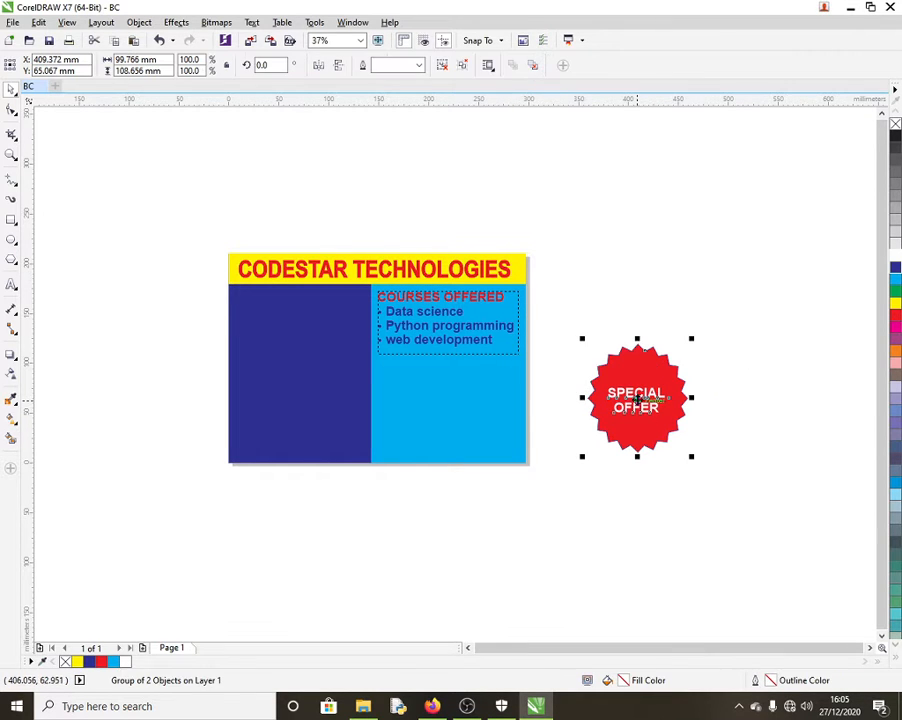
drag(637, 399, 477, 407)
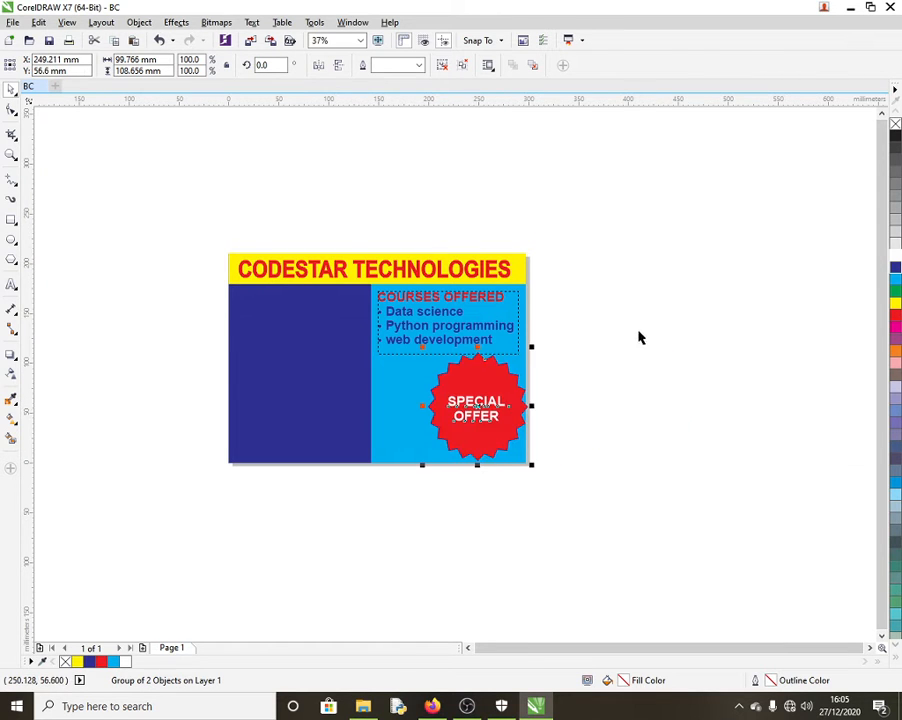
Step: Draw a 104.4 mm square to the right of the card
click(643, 342)
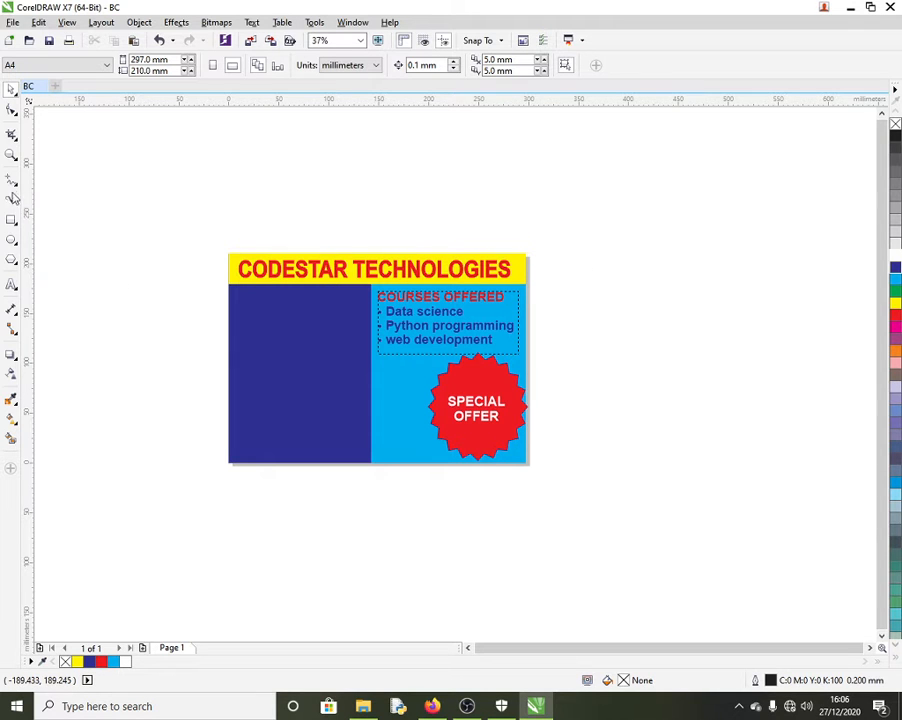
click(11, 220)
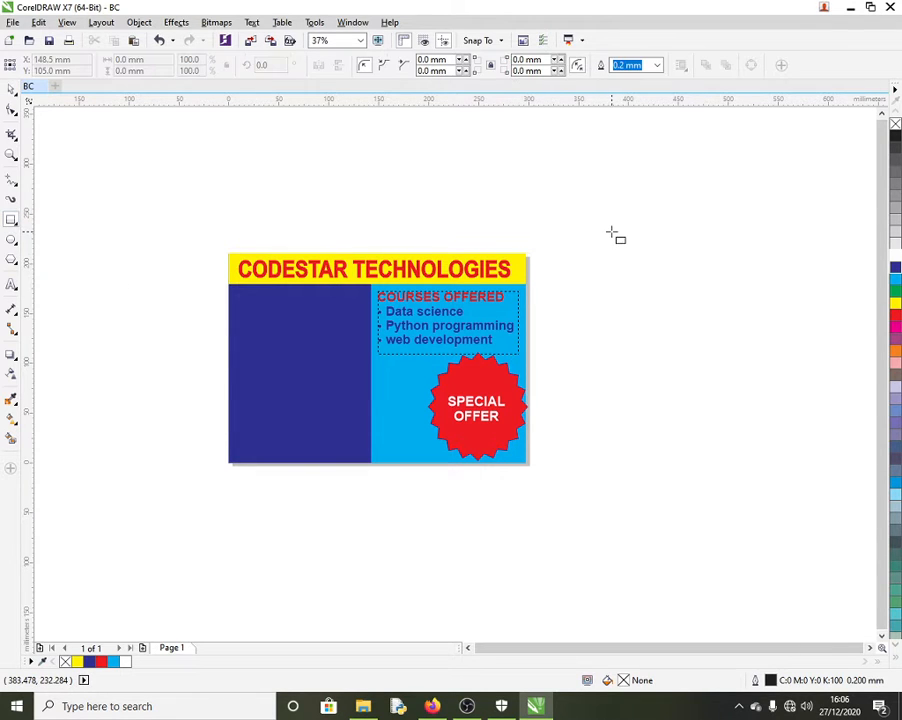
drag(612, 232, 699, 337)
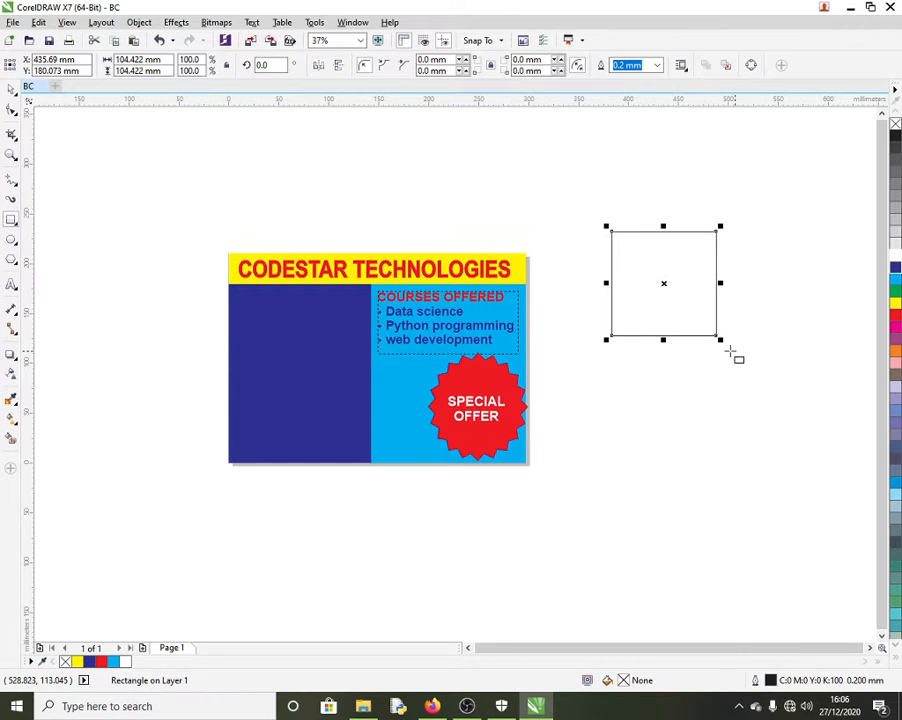
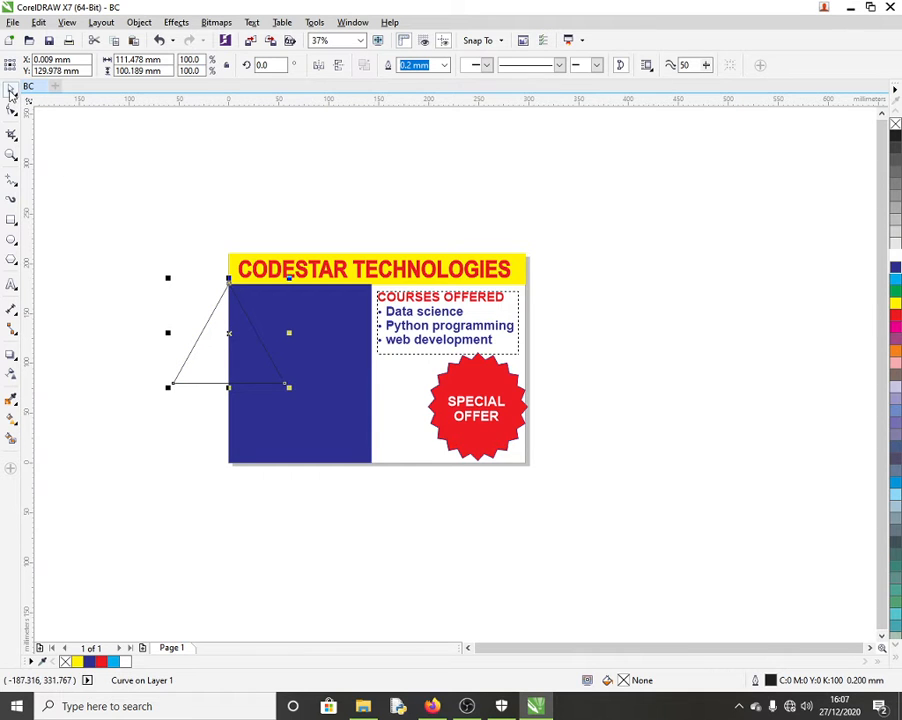
Step: Reshape the triangle by moving its nodes to the card's corners and deleting its top-left node
click(10, 113)
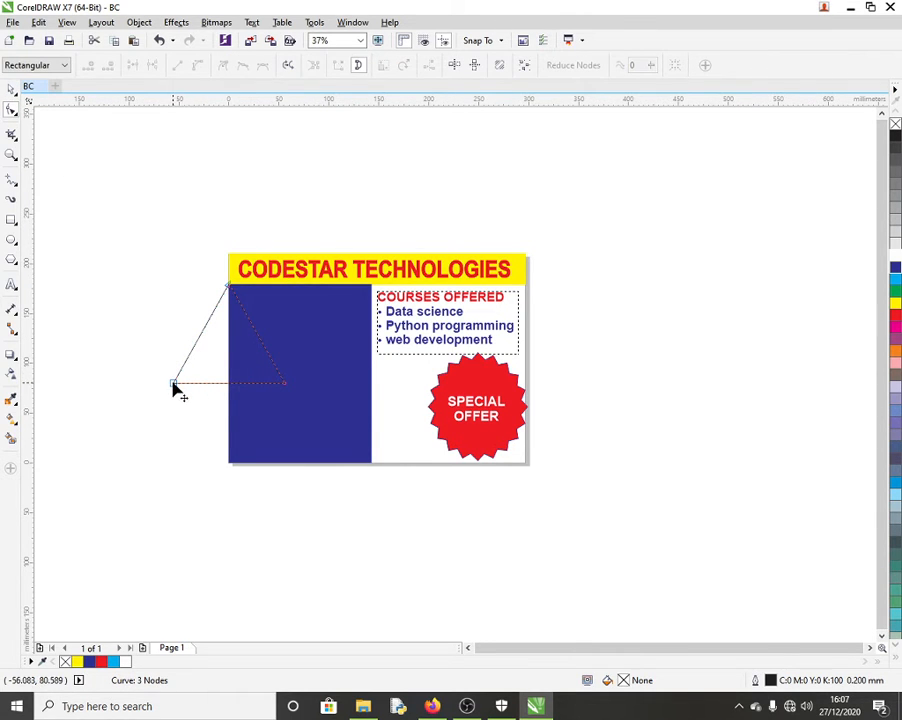
drag(174, 385, 227, 466)
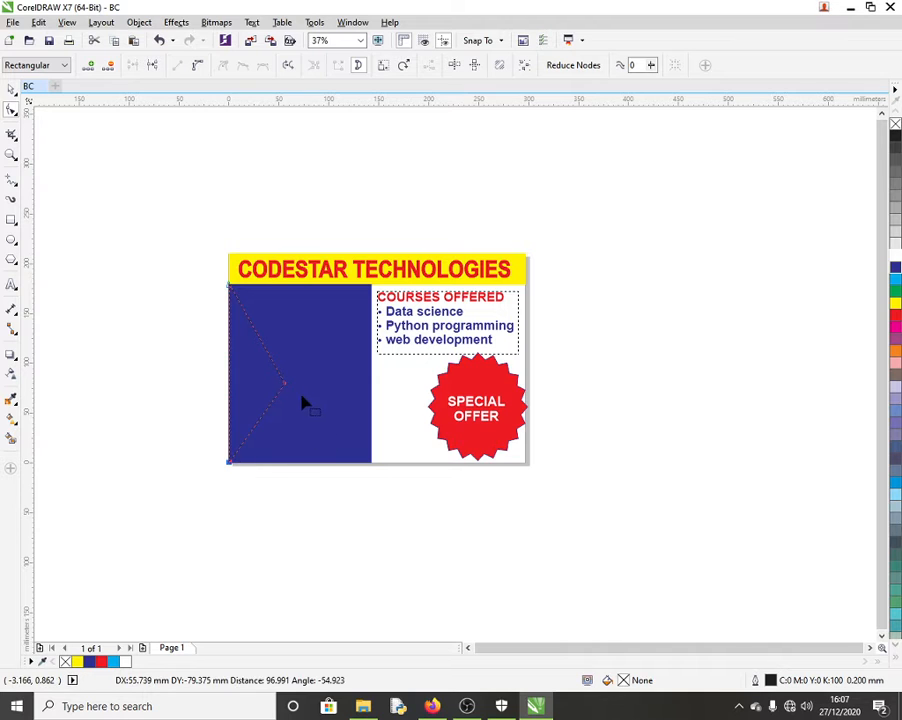
drag(285, 390, 376, 476)
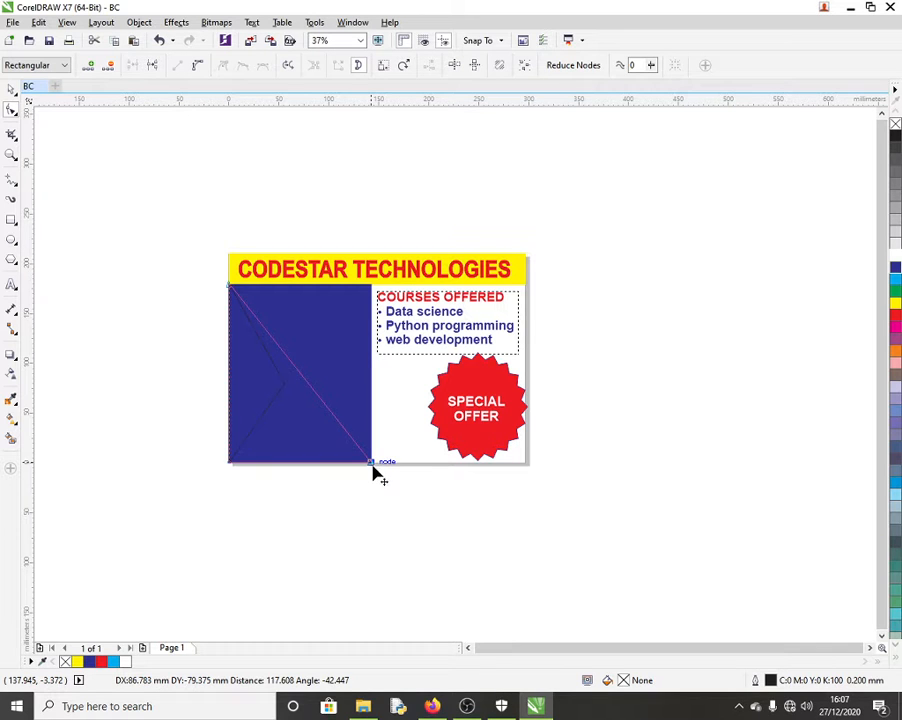
drag(376, 476, 376, 476)
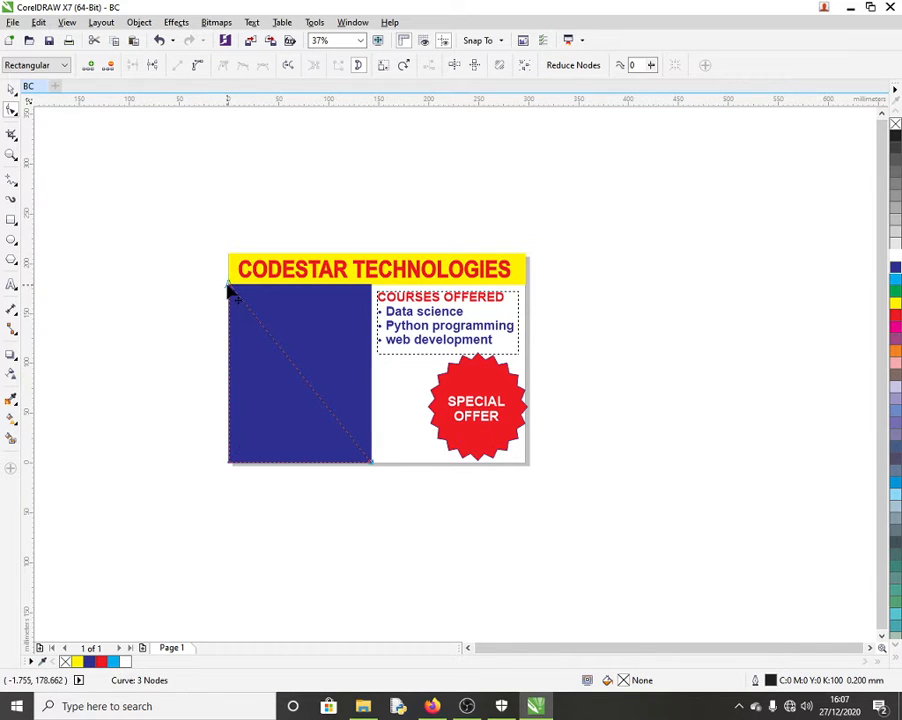
drag(227, 289, 229, 256)
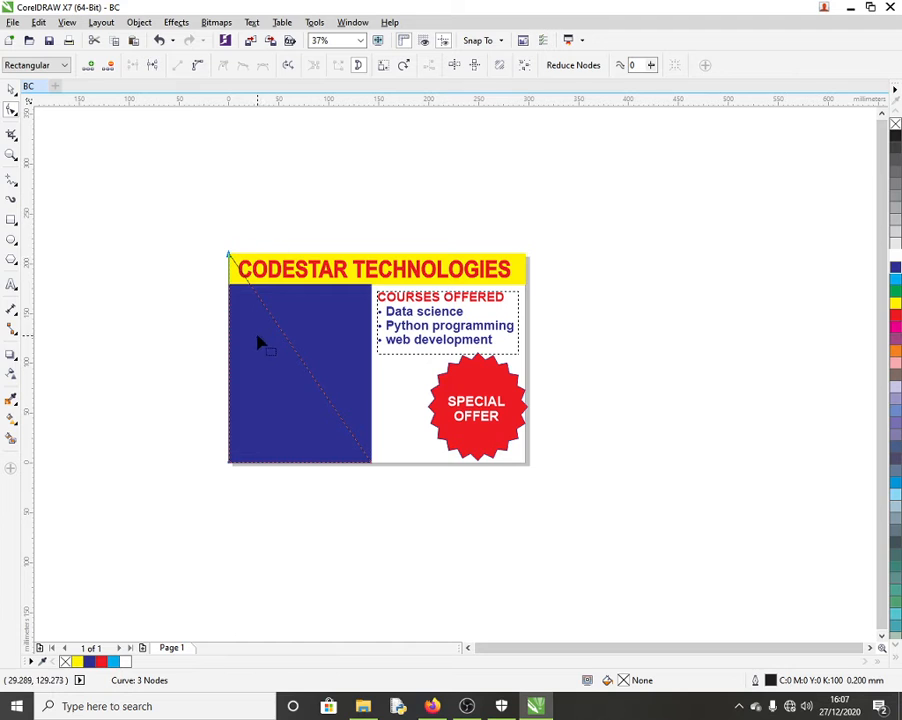
key(Delete)
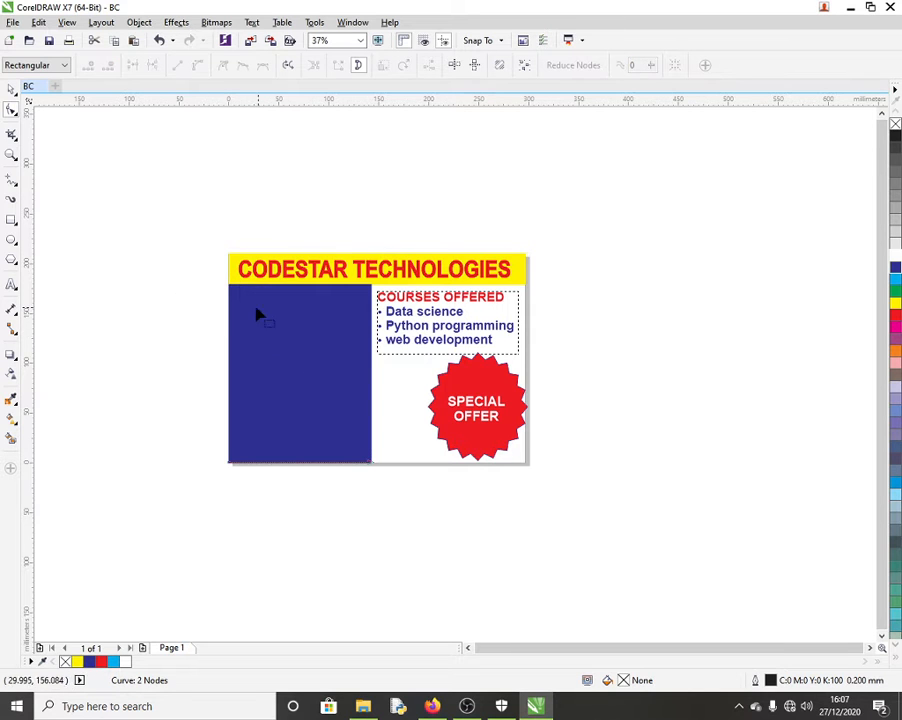
Step: Delete the blue panel on the card's left side
click(16, 91)
click(280, 326)
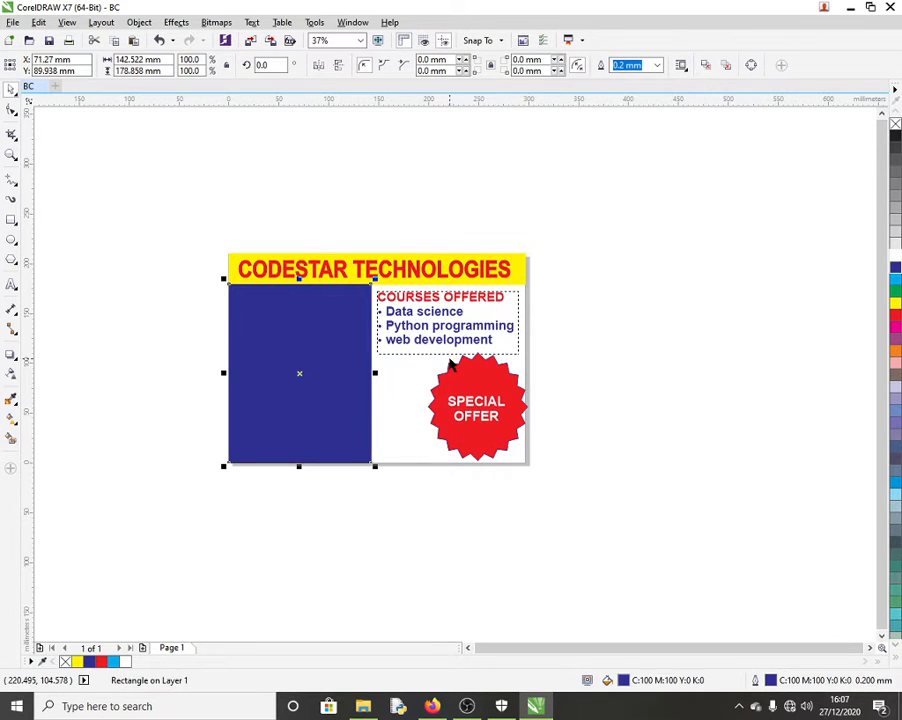
key(Delete)
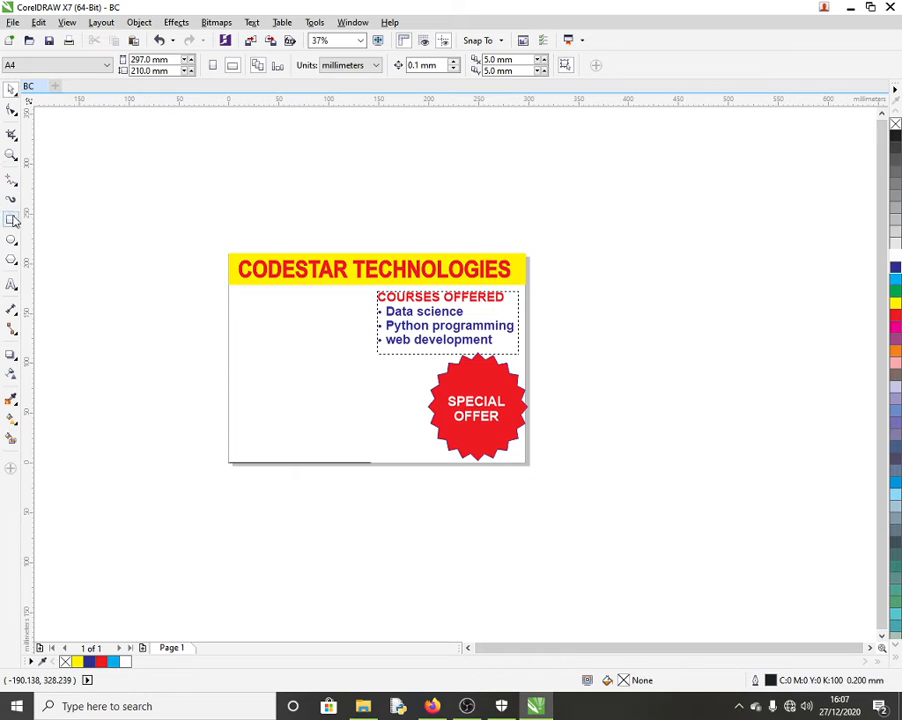
Step: Draw a rectangle over the card's left area below the banner and convert it to curves
click(15, 225)
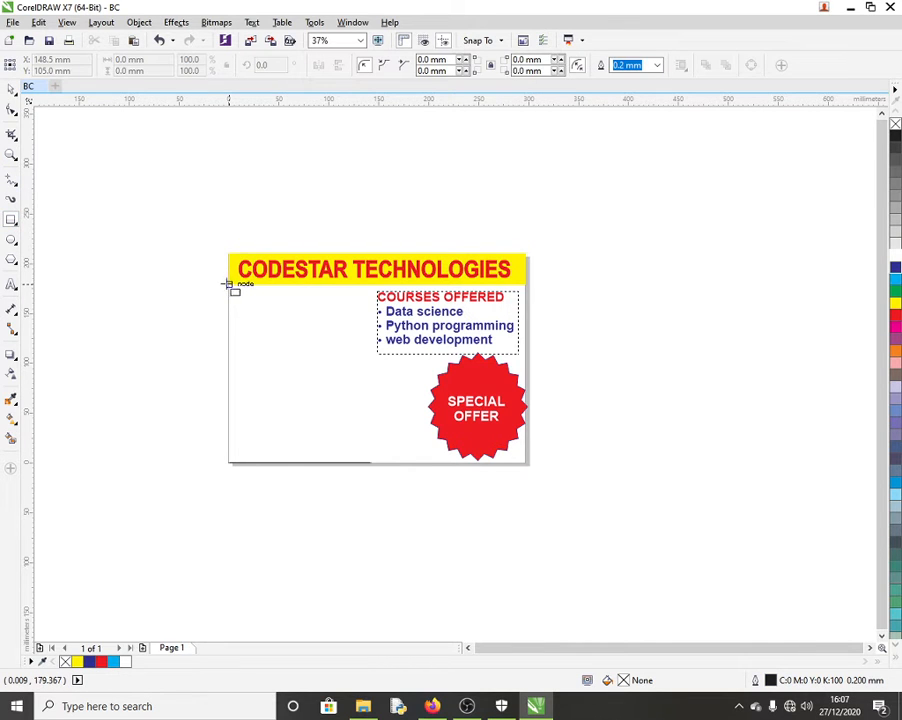
mouse_move(229, 285)
mouse_down()
mouse_move(340, 308)
mouse_move(364, 336)
mouse_move(377, 412)
mouse_move(373, 461)
mouse_up()
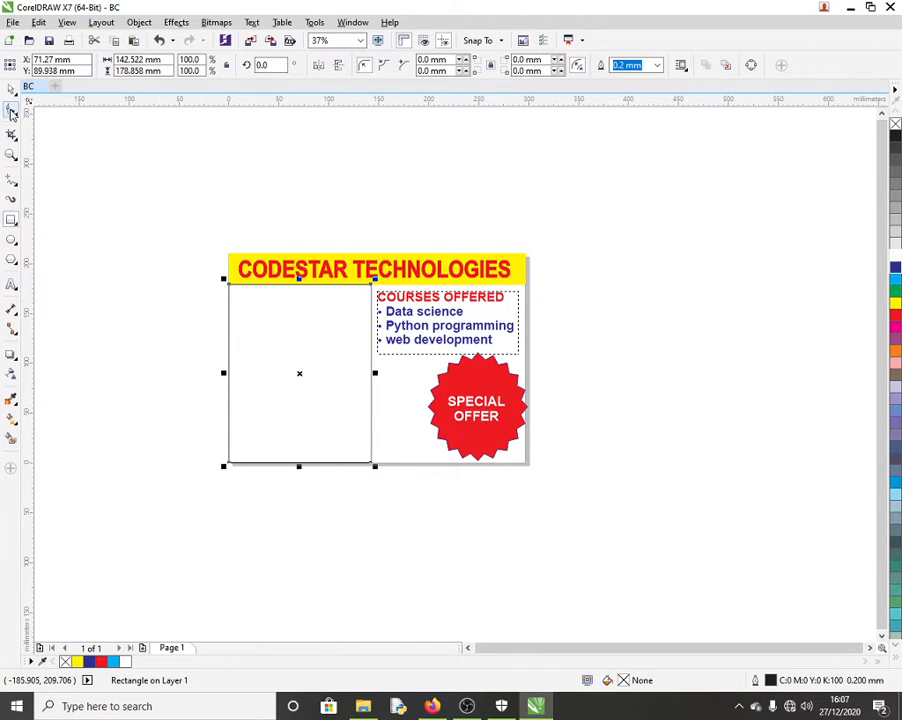
click(12, 111)
right_click(270, 355)
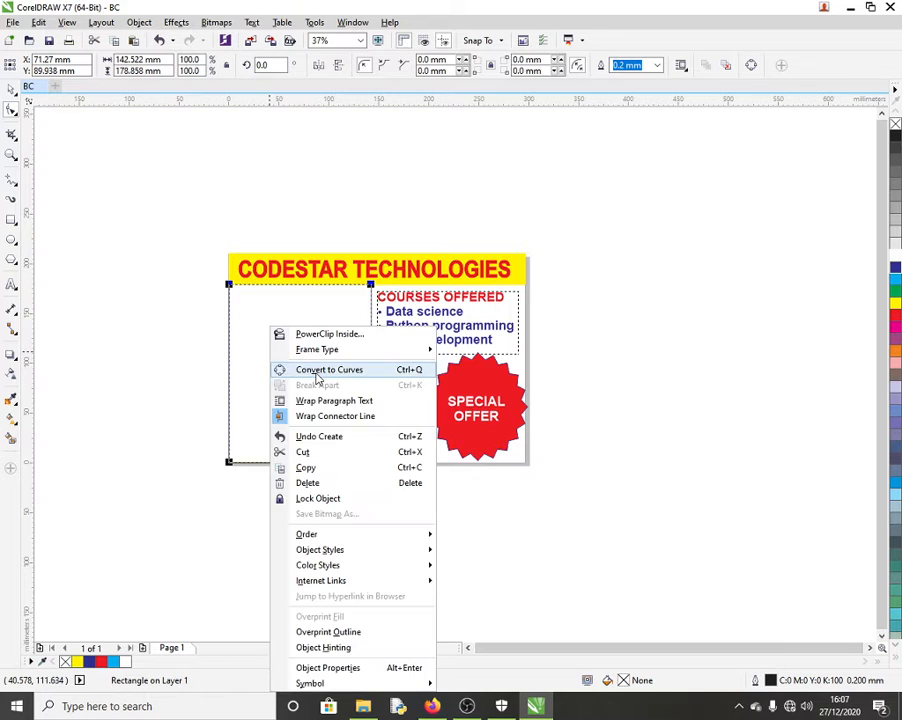
click(317, 372)
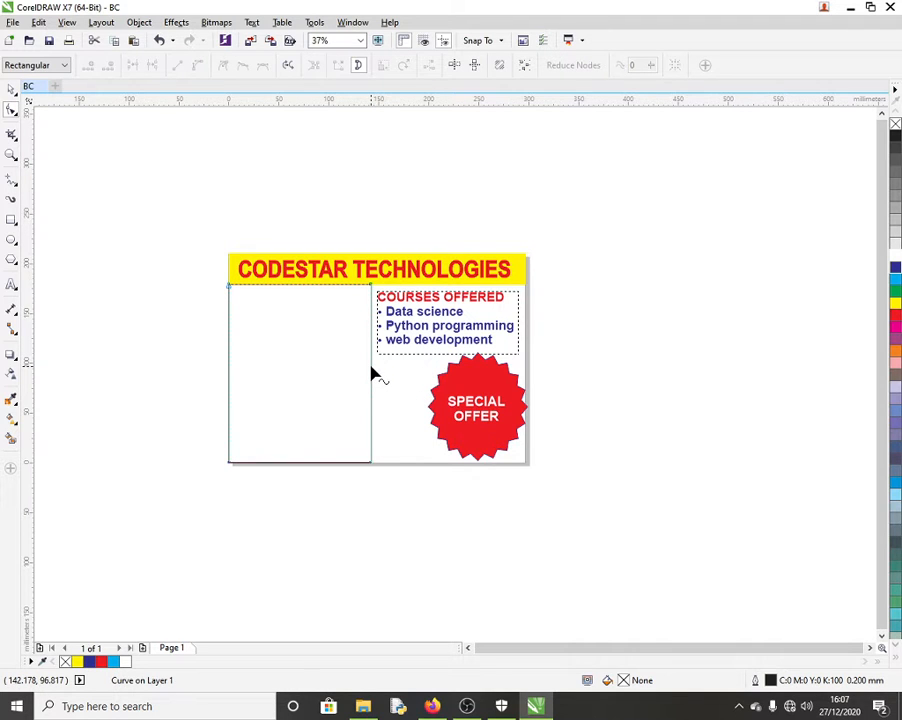
Step: Bow the right edge outward, give it a blue fill and outline, then undo the fill and curve
click(370, 367)
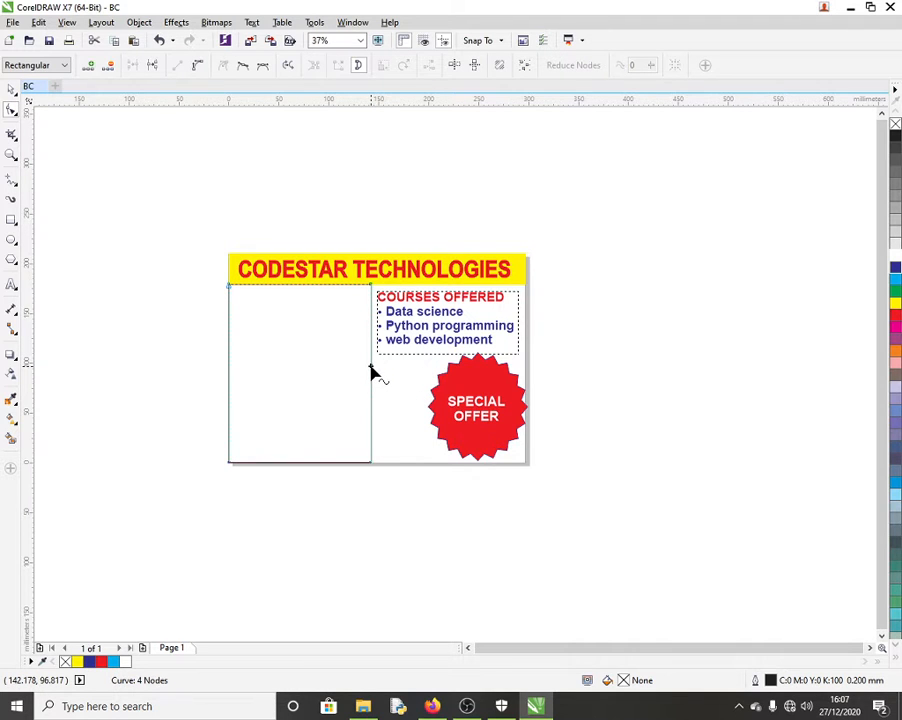
click(197, 66)
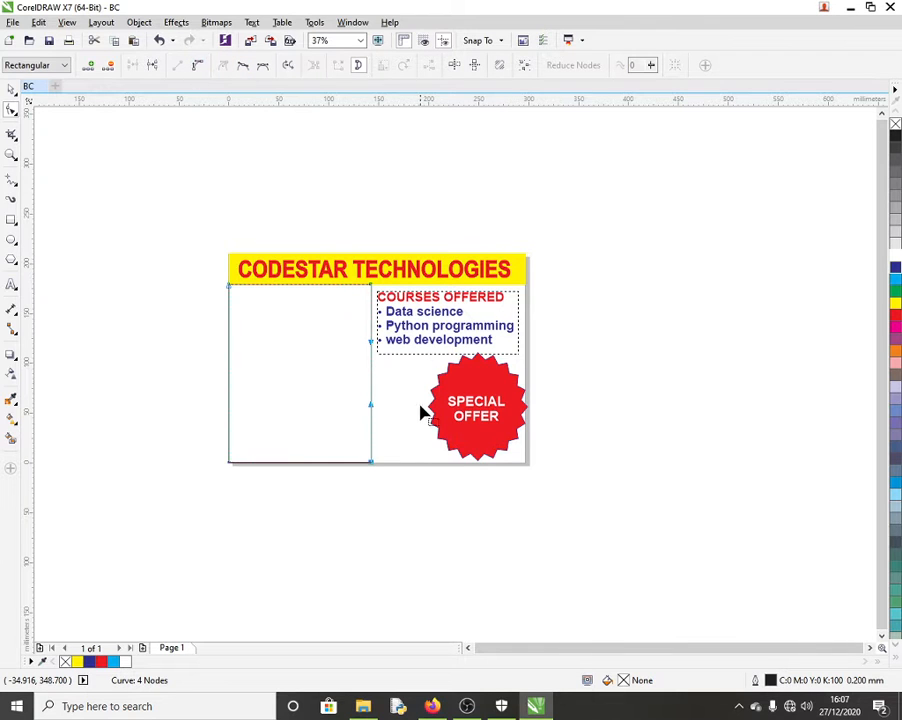
drag(372, 376, 419, 378)
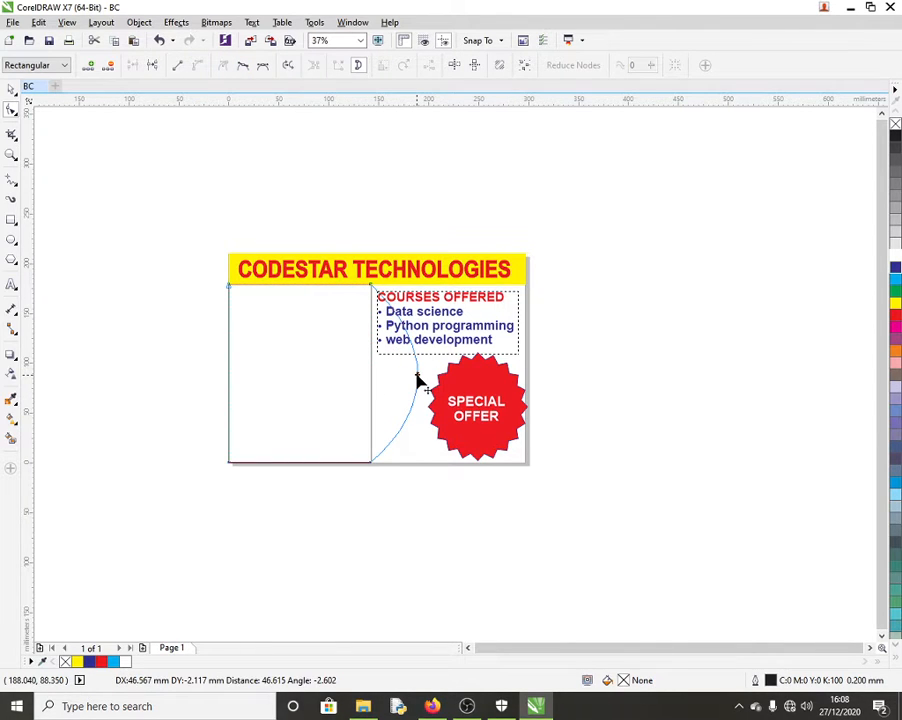
click(895, 268)
right_click(895, 268)
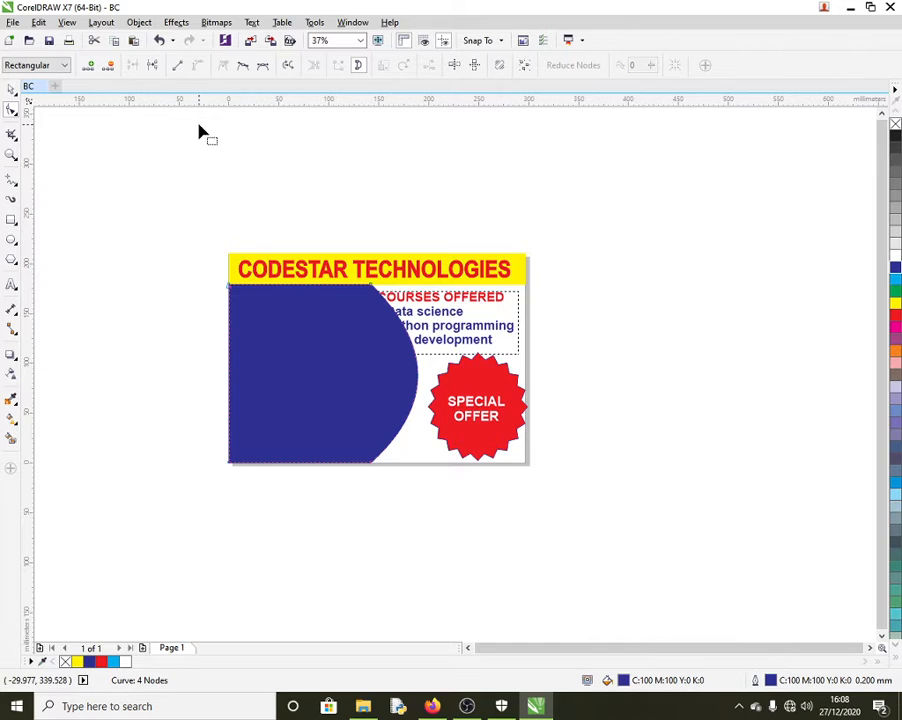
click(159, 41)
click(159, 41)
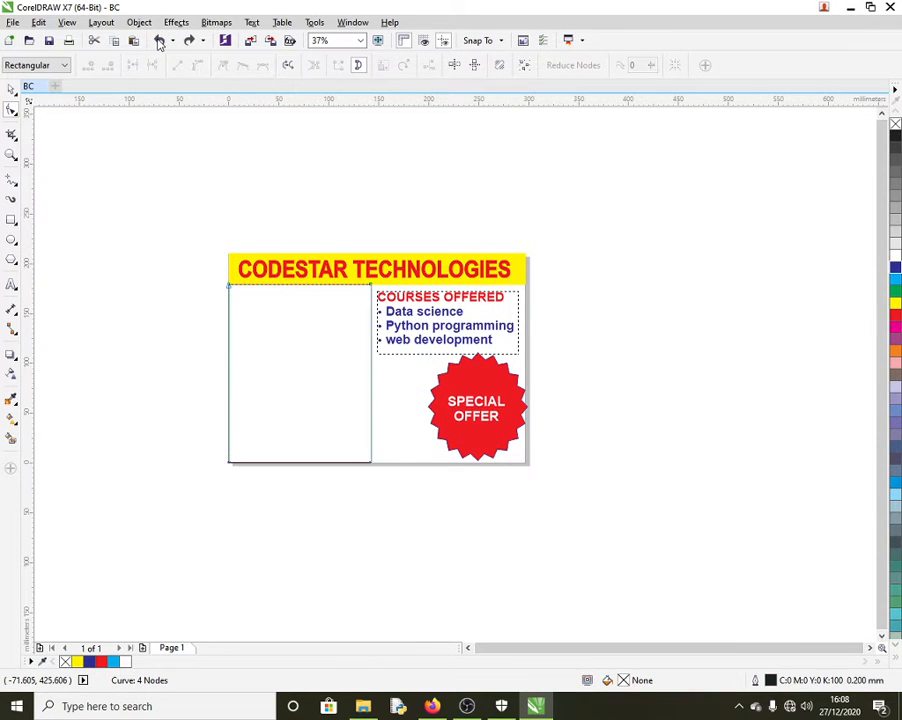
Step: Convert the rectangle to curves, remove its top-right node, and arc the diagonal outward
click(159, 41)
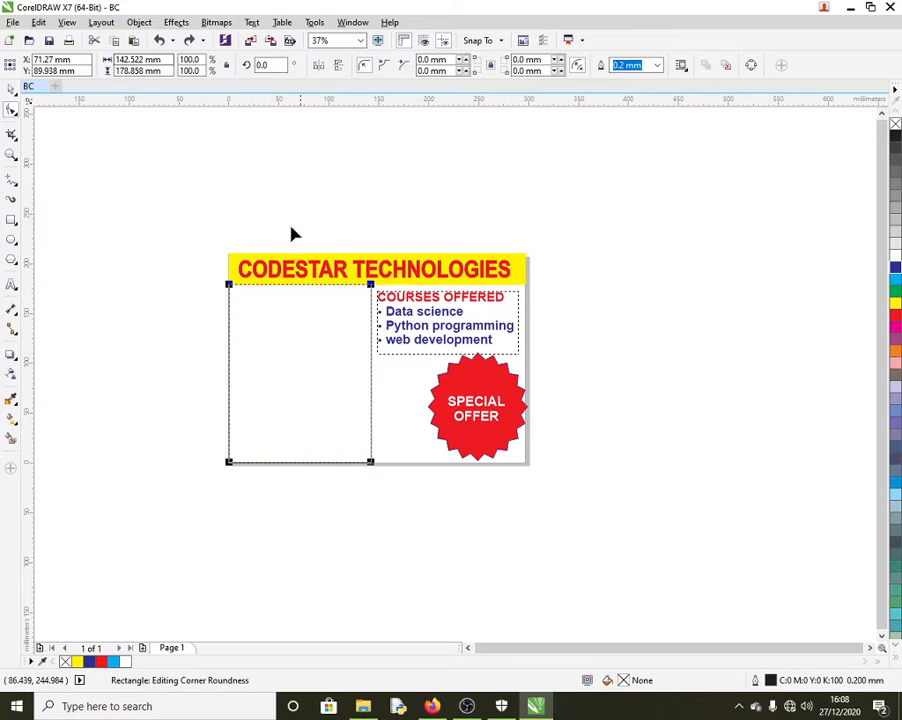
right_click(286, 367)
click(340, 368)
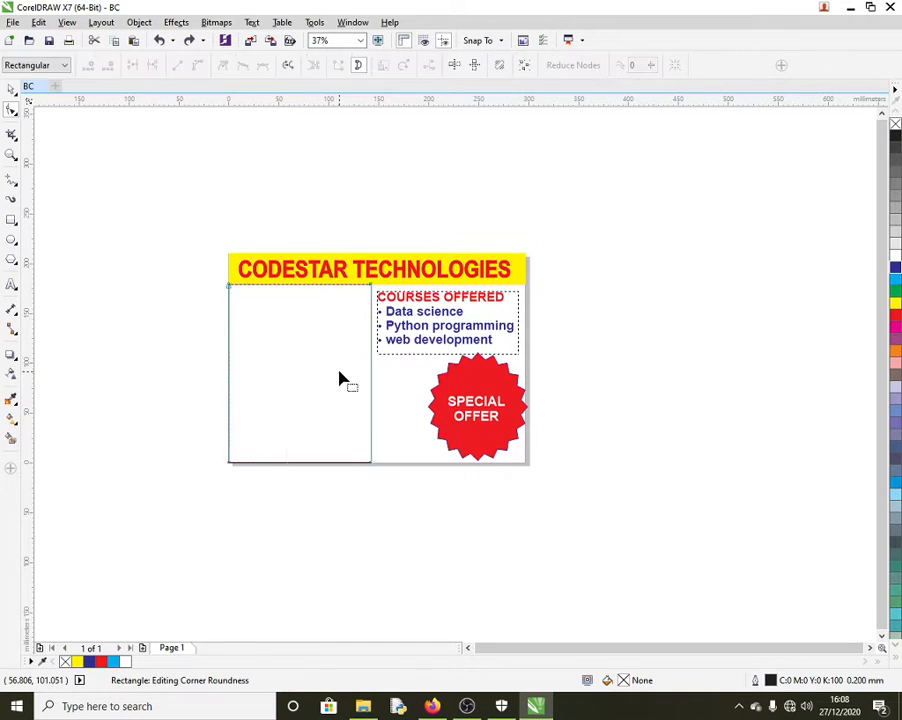
double_click(371, 288)
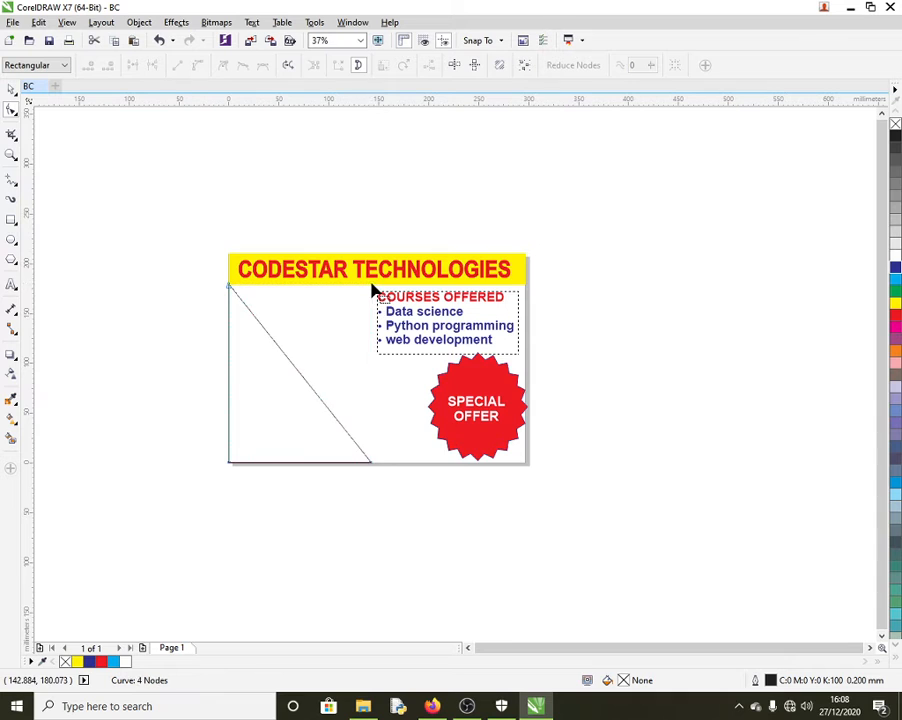
click(302, 376)
click(197, 68)
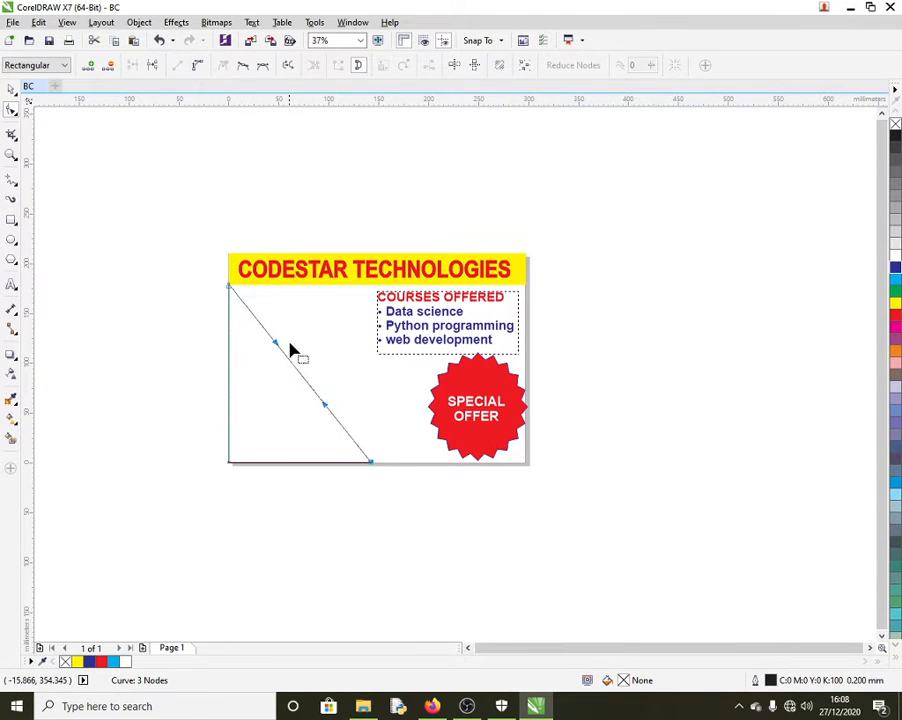
drag(300, 379, 362, 337)
Step: Fill the arched shape blue, undo the fill, then delete the shape
click(895, 267)
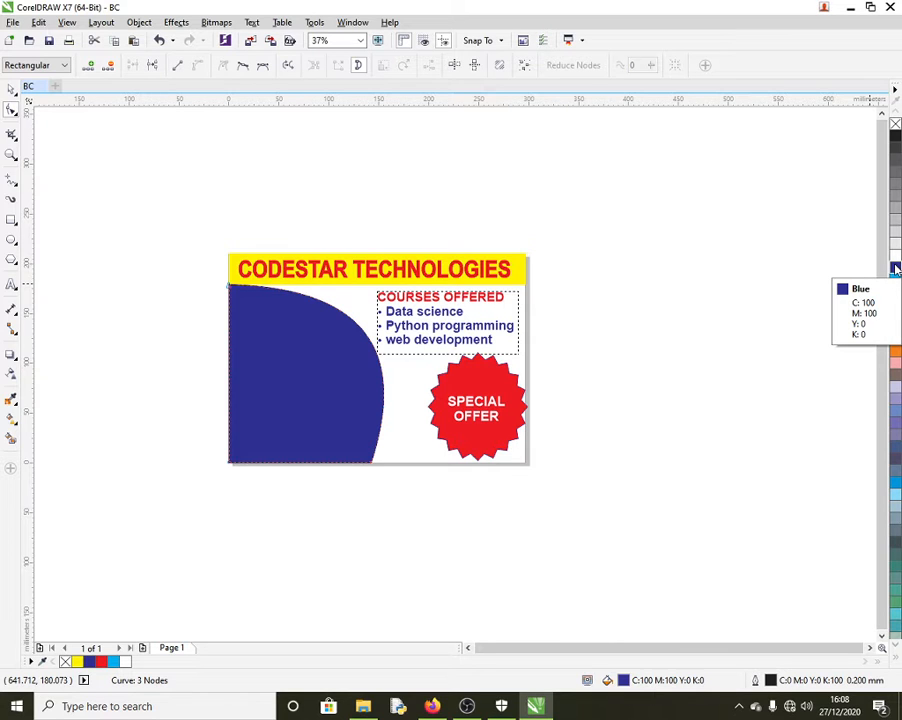
key(ctrl+z)
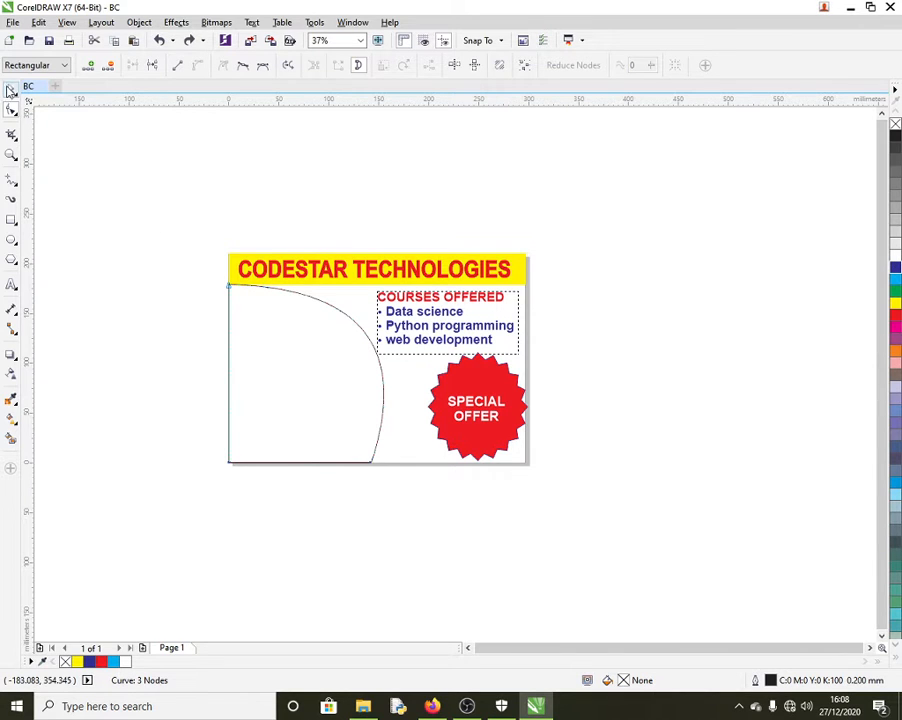
click(9, 91)
click(298, 384)
key(Delete)
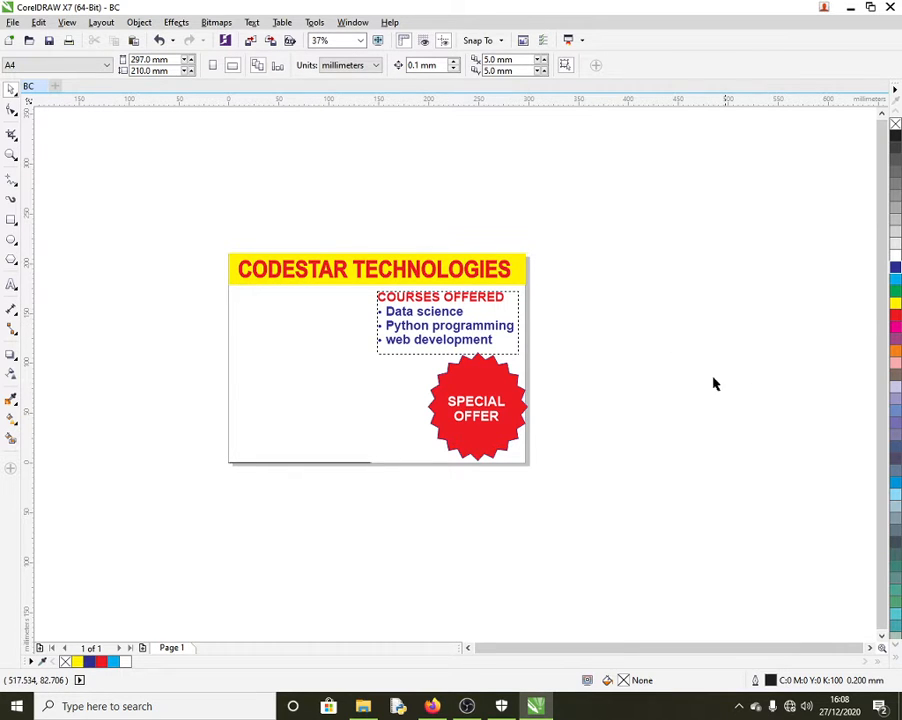
Step: Move the COURSES OFFERED list to the card's left and draw a rectangle right of the card
drag(446, 325, 296, 325)
click(595, 323)
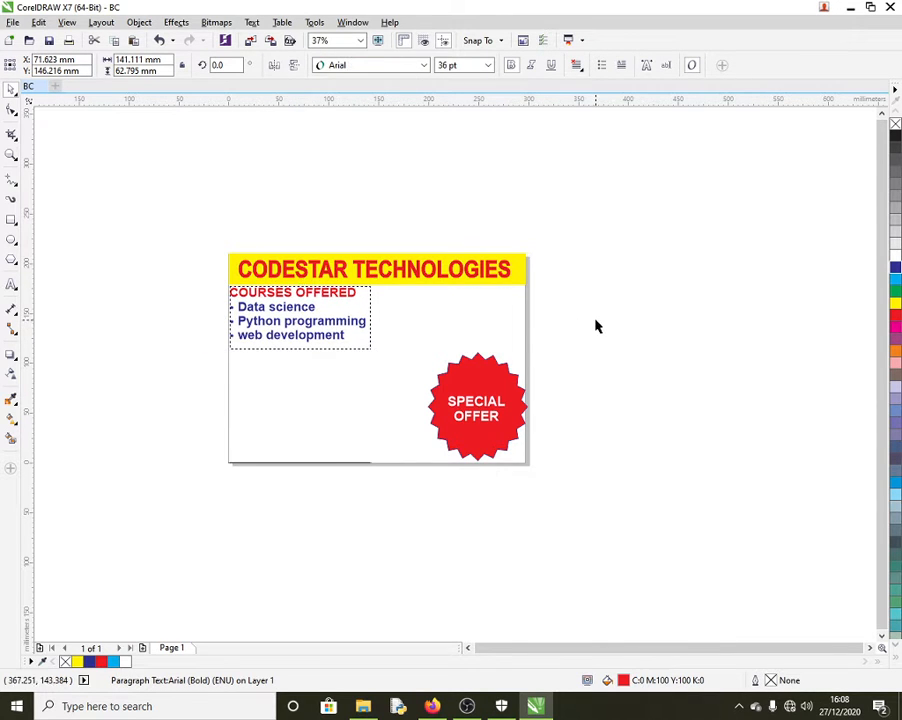
click(12, 220)
drag(619, 238, 793, 424)
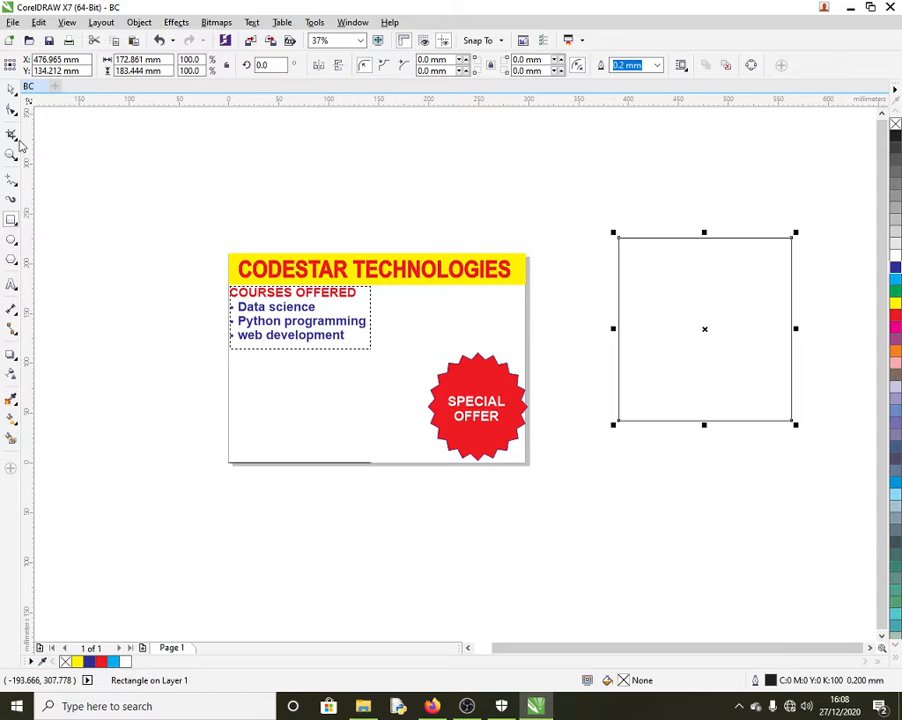
Step: Convert the rectangle to curves and add nodes along the top edge, raising one into a peak
click(12, 110)
right_click(704, 329)
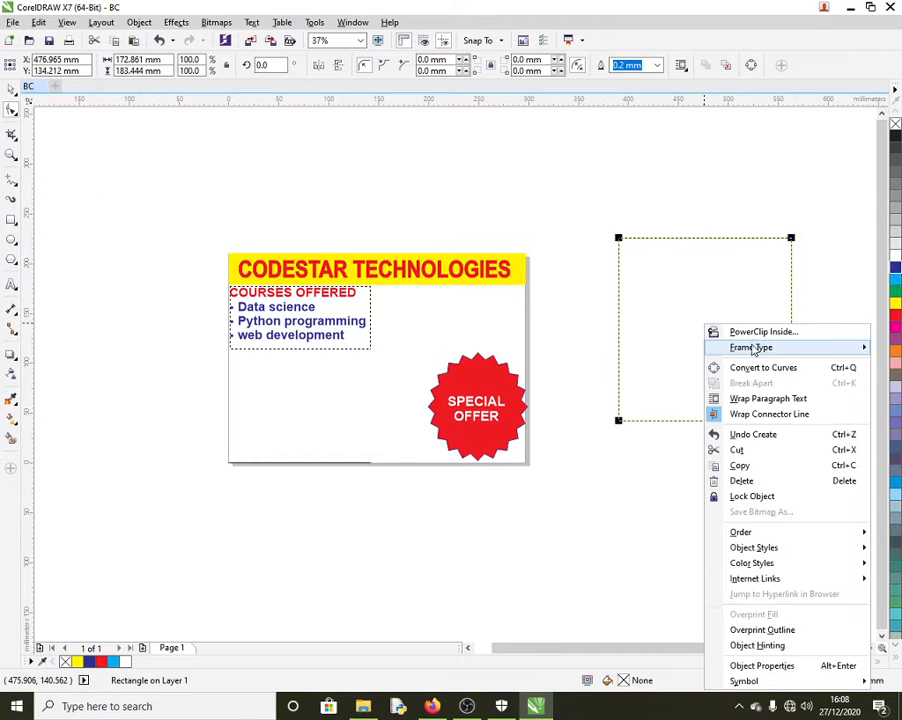
click(762, 368)
double_click(654, 242)
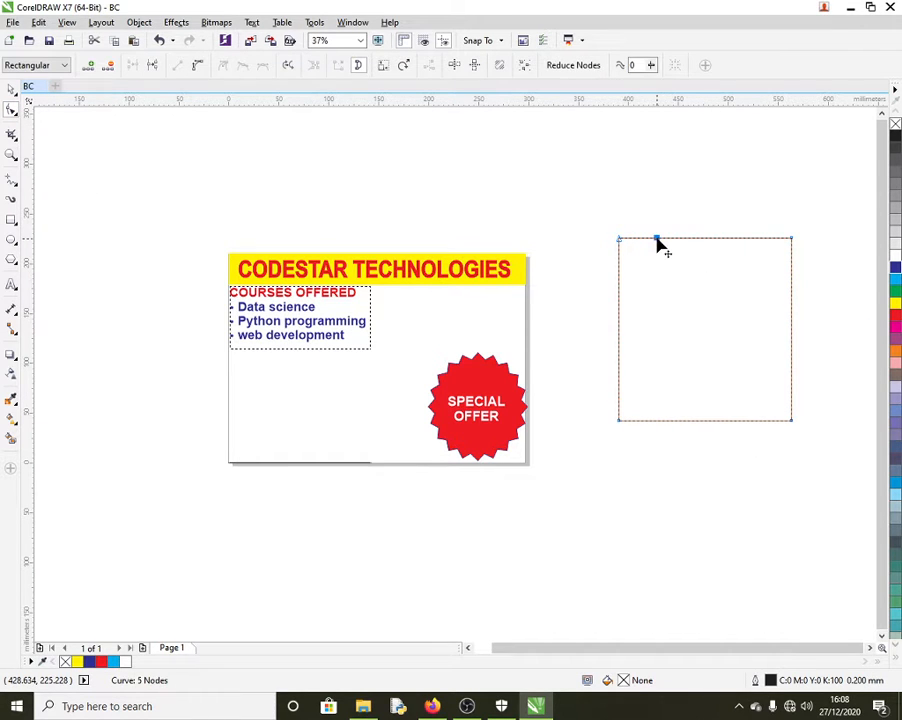
drag(654, 242, 692, 262)
double_click(683, 252)
click(731, 262)
click(729, 253)
drag(729, 249, 748, 214)
double_click(756, 243)
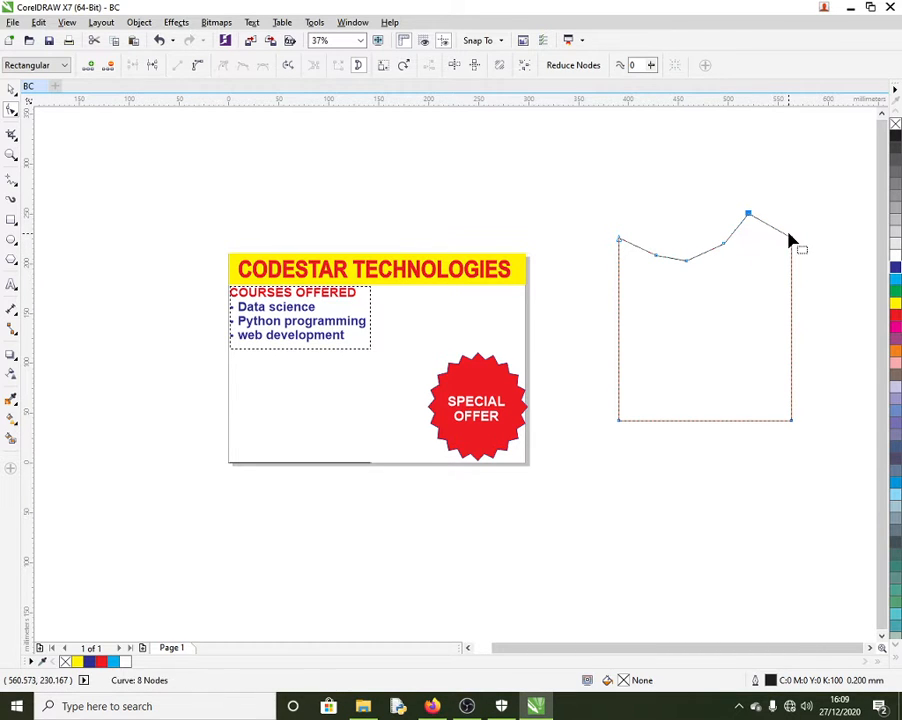
Step: Indent the right edge with two new nodes and pull the bottom-right corner inward
double_click(792, 285)
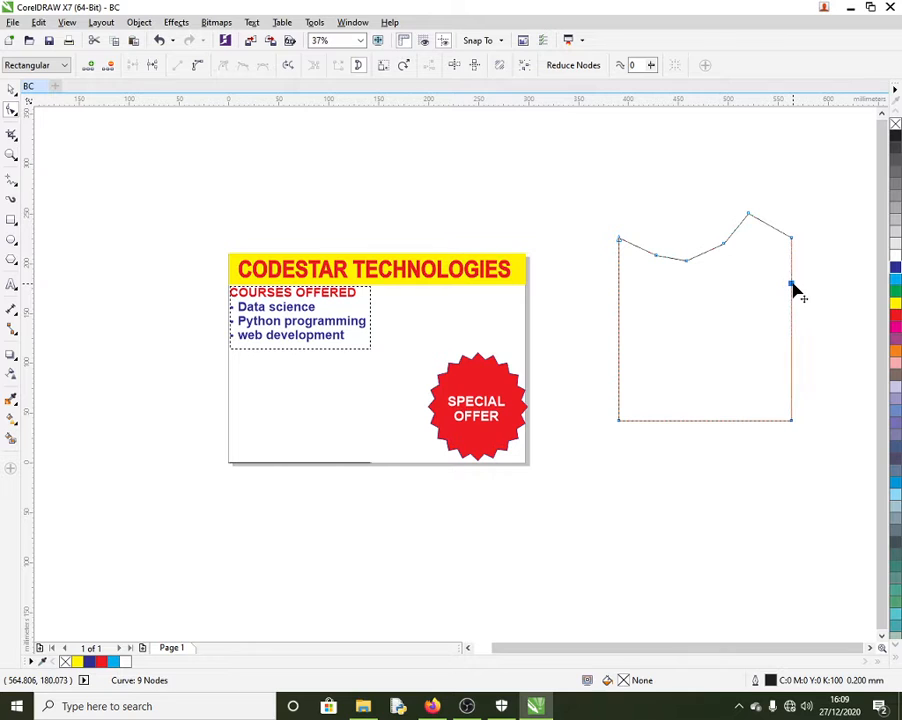
drag(793, 289, 767, 288)
double_click(776, 335)
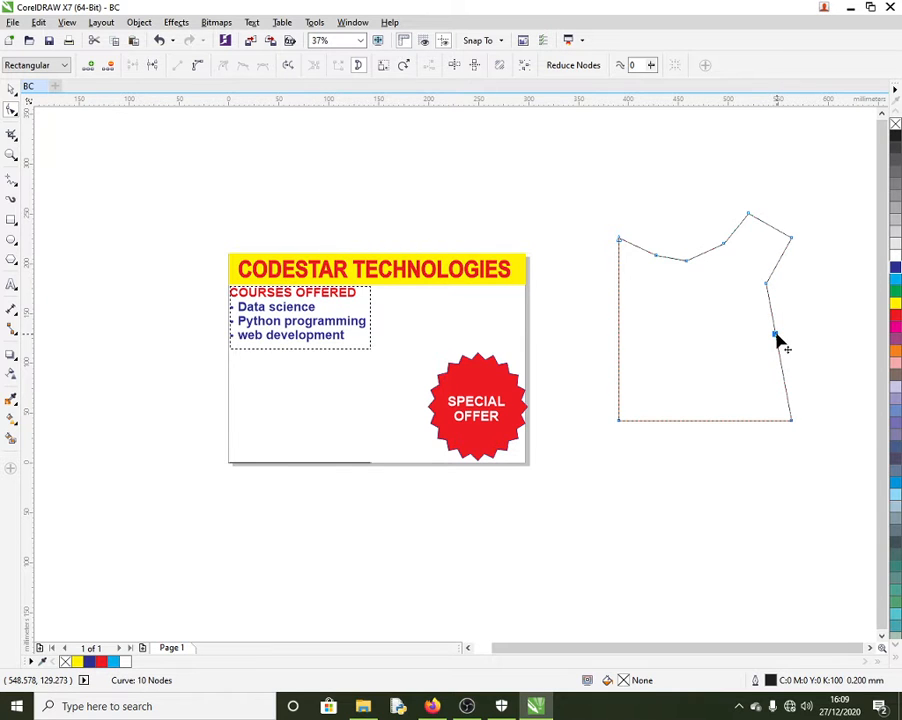
mouse_move(776, 335)
mouse_down()
mouse_move(758, 328)
mouse_move(766, 333)
mouse_up()
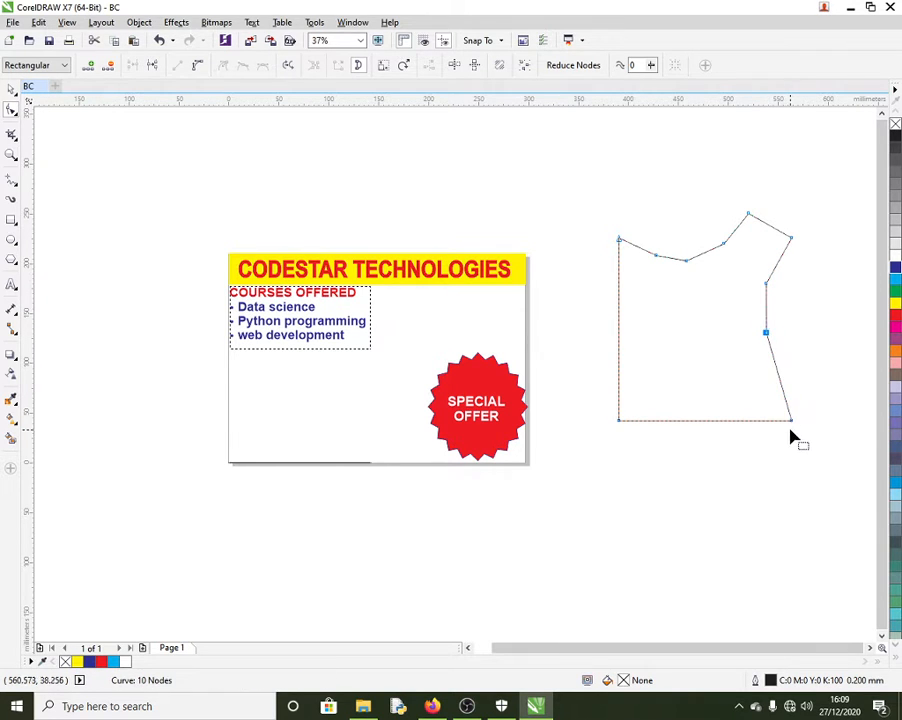
drag(791, 422, 730, 397)
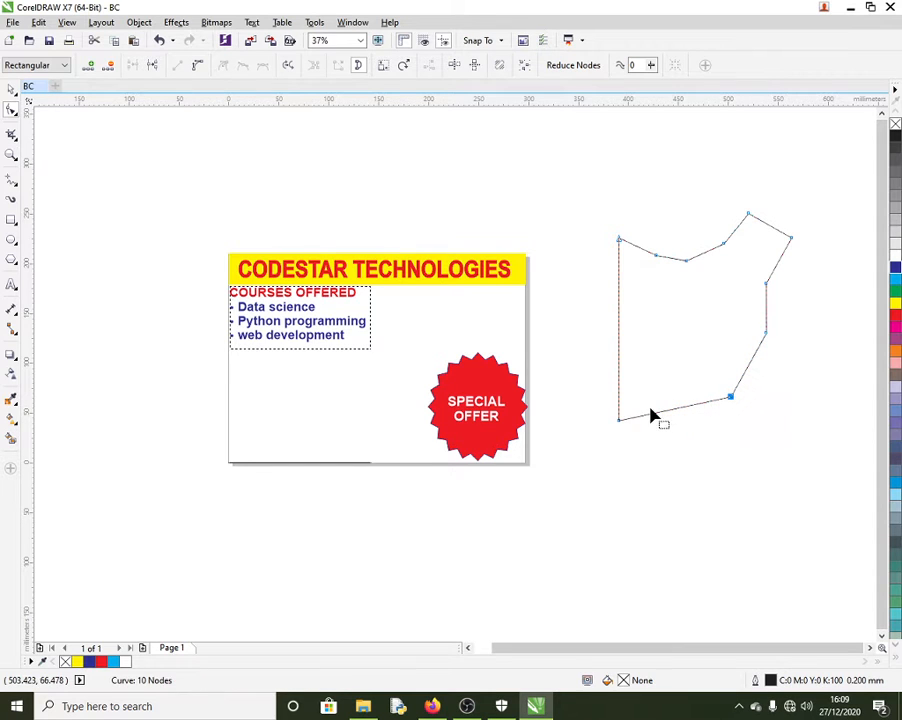
Step: Make the left side jagged with added nodes and notches, and pull the bottom into a point
double_click(619, 282)
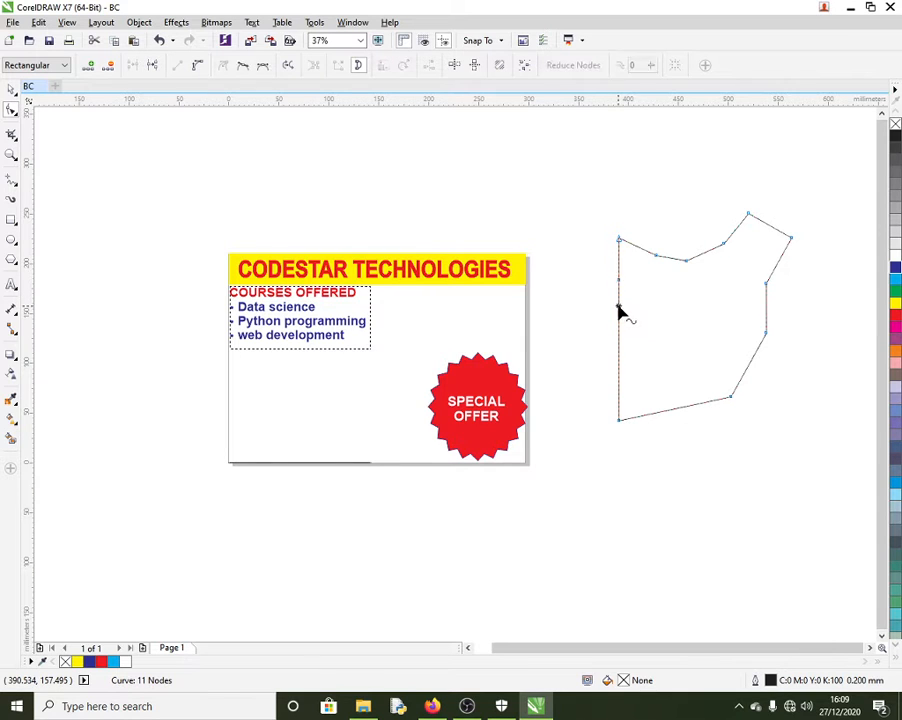
double_click(619, 306)
drag(620, 279, 609, 221)
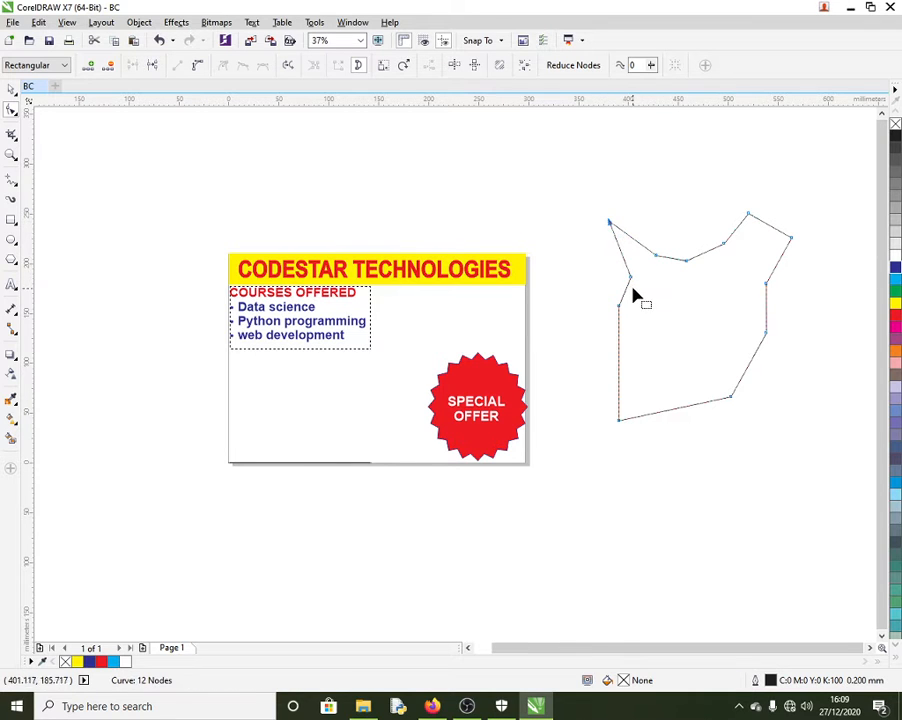
drag(632, 283, 622, 305)
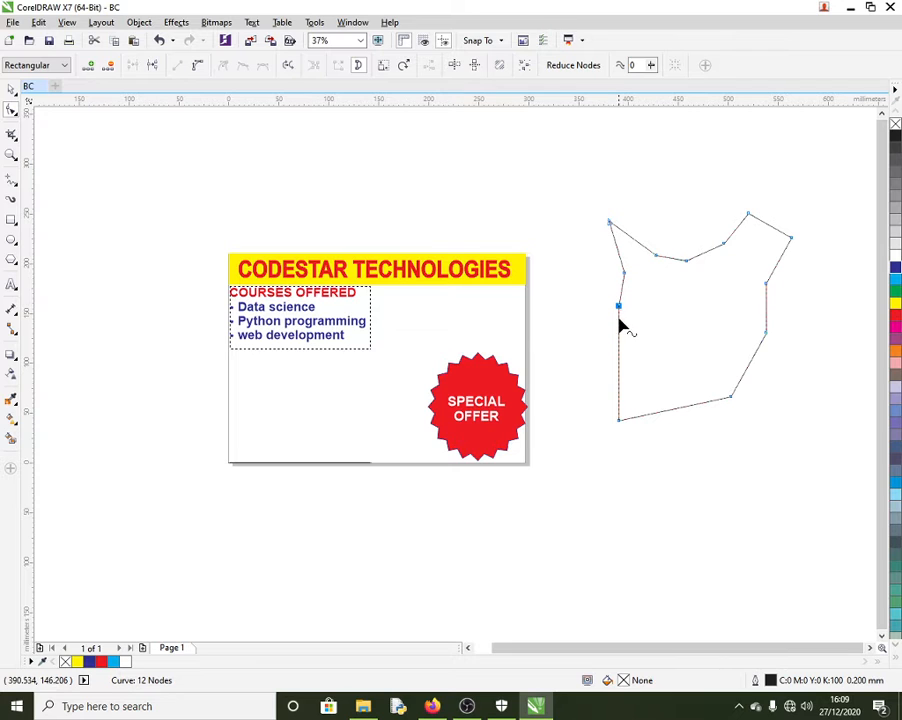
double_click(619, 320)
drag(619, 320, 591, 310)
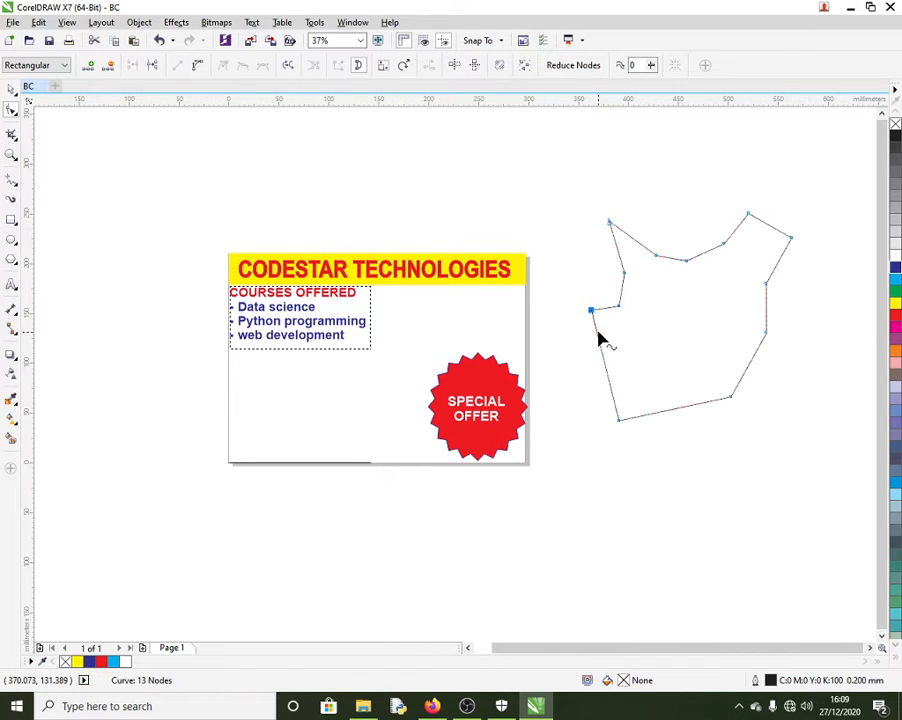
double_click(598, 333)
double_click(598, 342)
drag(598, 342, 612, 337)
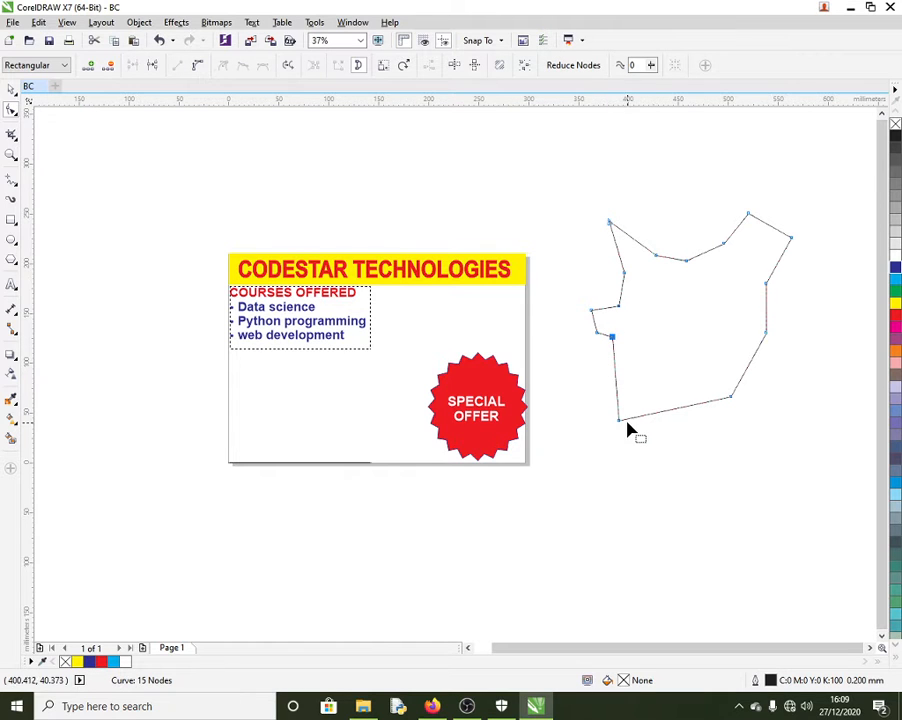
drag(620, 424, 725, 377)
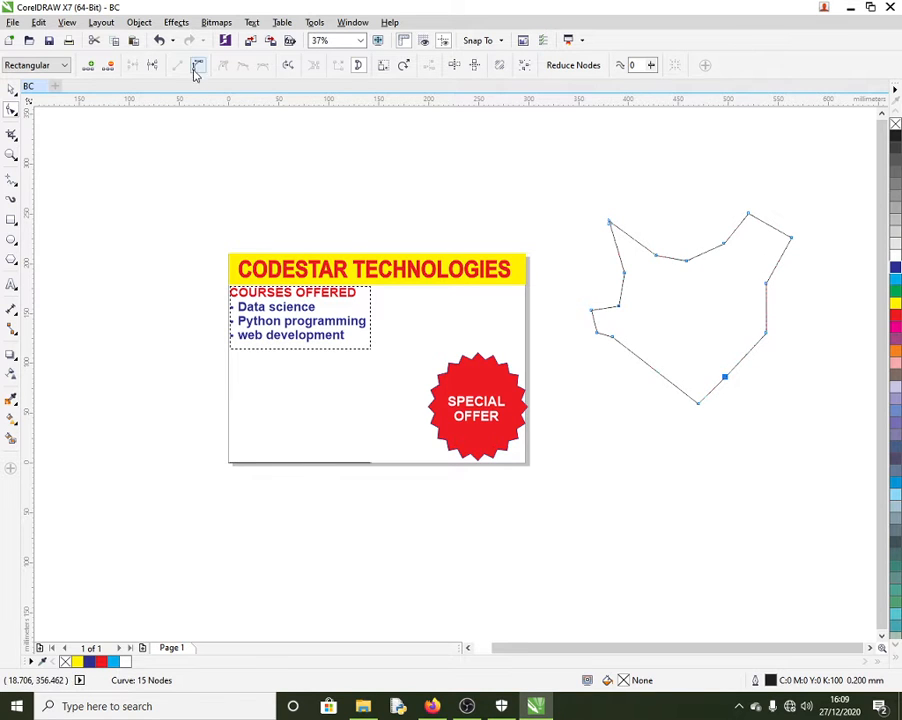
Step: Fill the jagged shape green and add more nodes along its lower-left edge
click(896, 291)
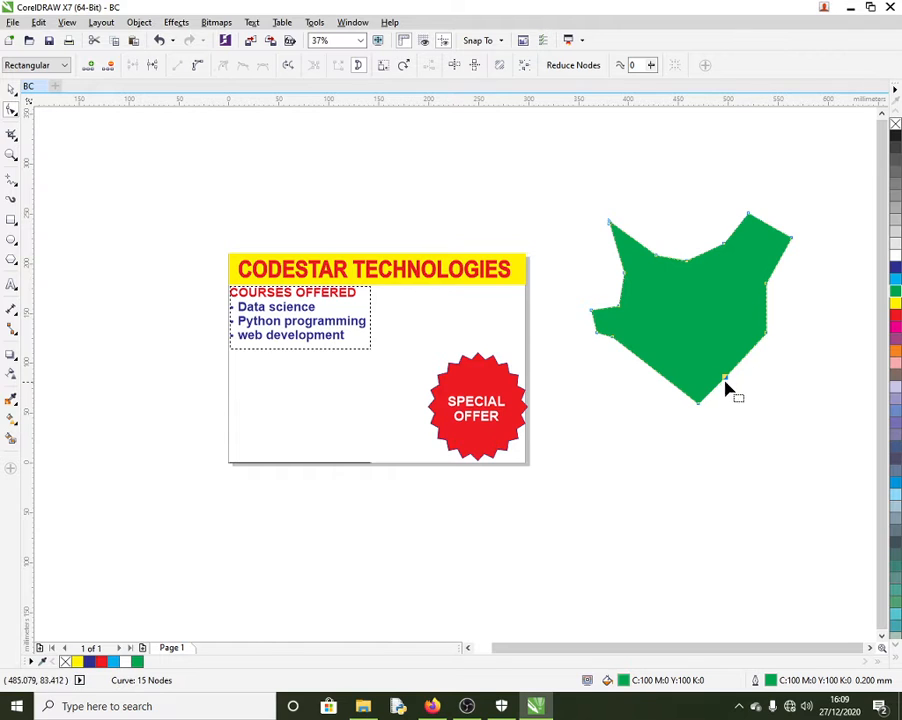
drag(727, 385, 744, 384)
double_click(650, 372)
mouse_move(650, 372)
mouse_down()
mouse_move(635, 375)
mouse_move(654, 368)
mouse_move(642, 380)
mouse_move(649, 384)
mouse_move(652, 374)
mouse_move(630, 380)
mouse_move(650, 383)
mouse_up()
double_click(664, 375)
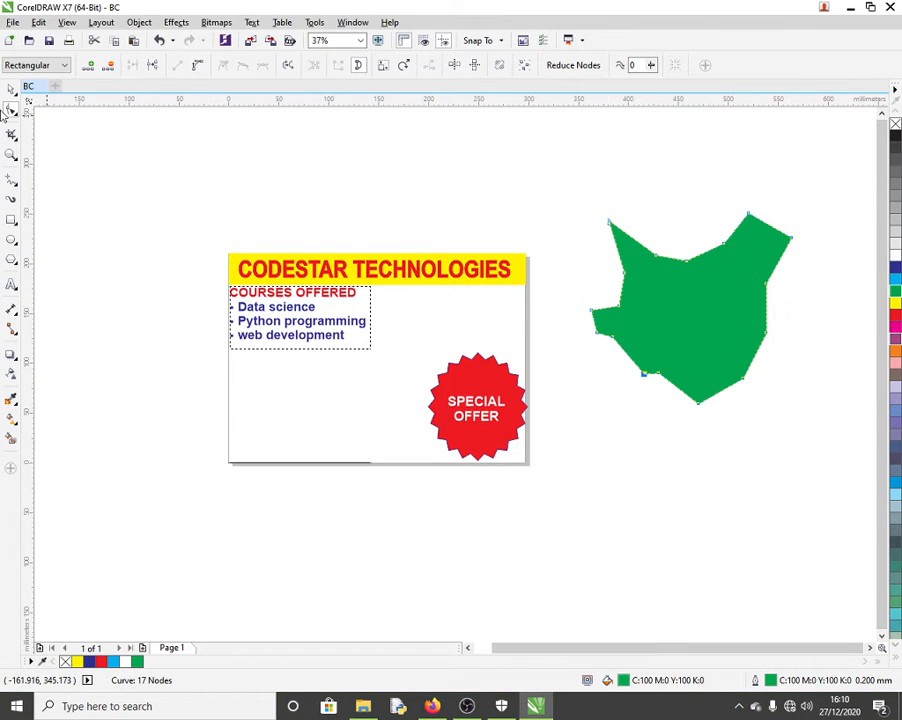
Step: Delete the green jagged shape
click(11, 89)
click(678, 281)
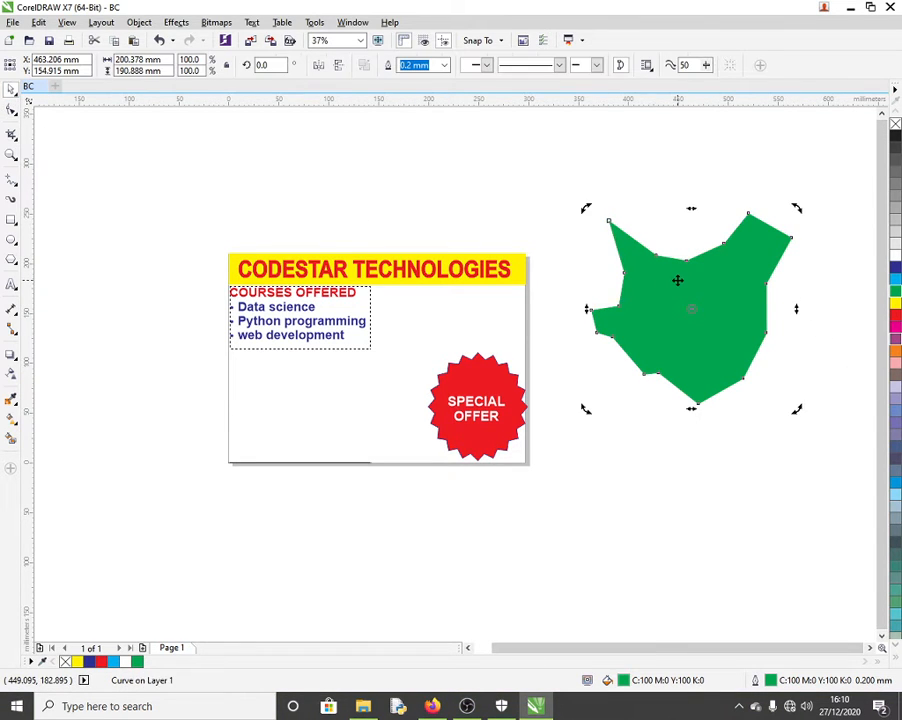
key(Delete)
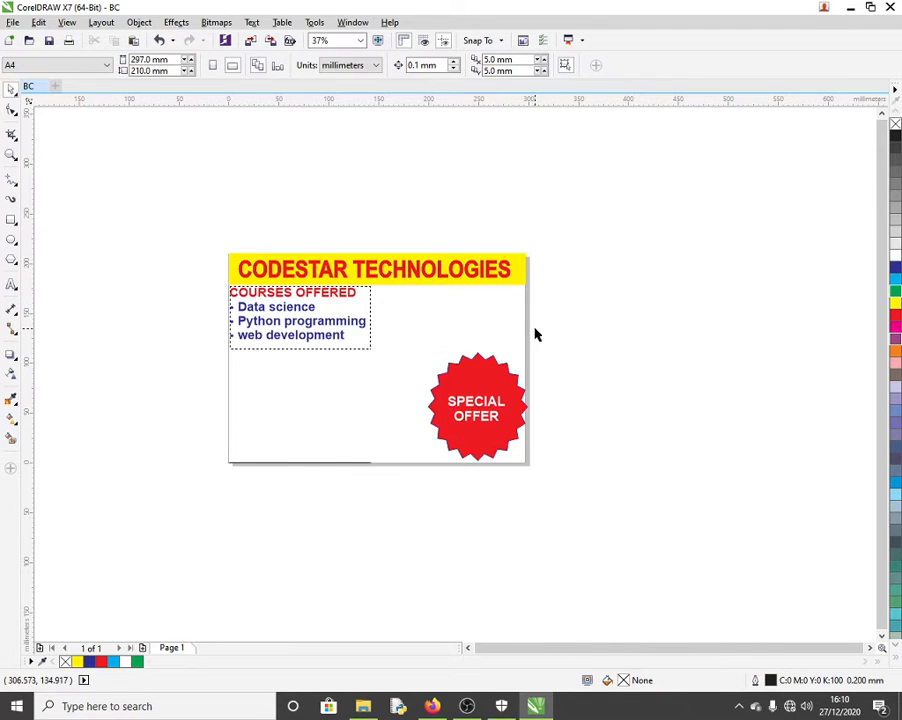
Step: Draw a circle right of the card and place an overlapping copy to its right
click(11, 240)
drag(588, 243, 737, 386)
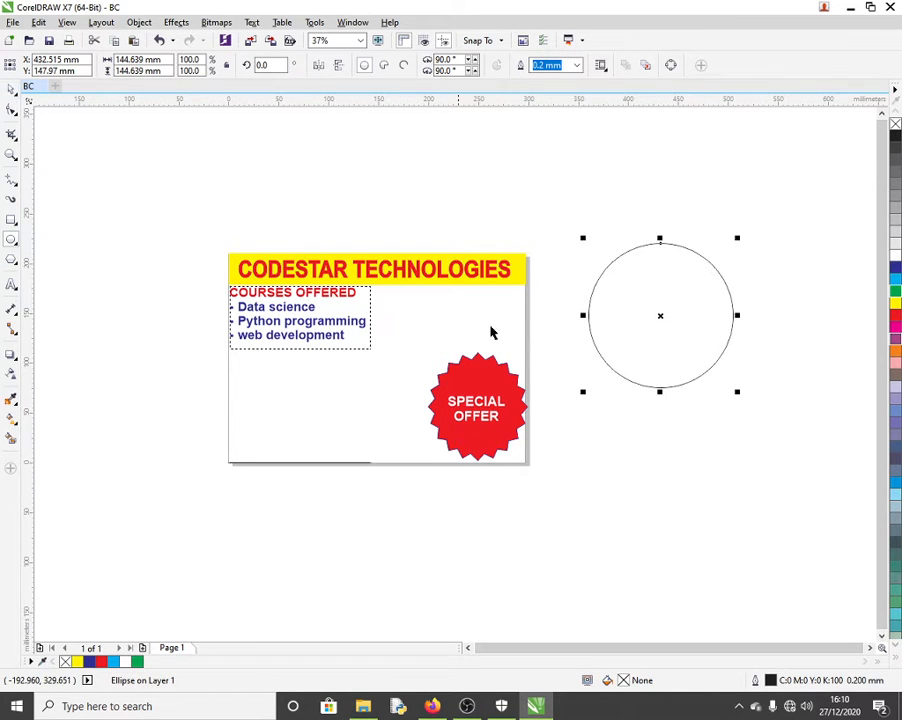
key(space)
drag(640, 318, 699, 318)
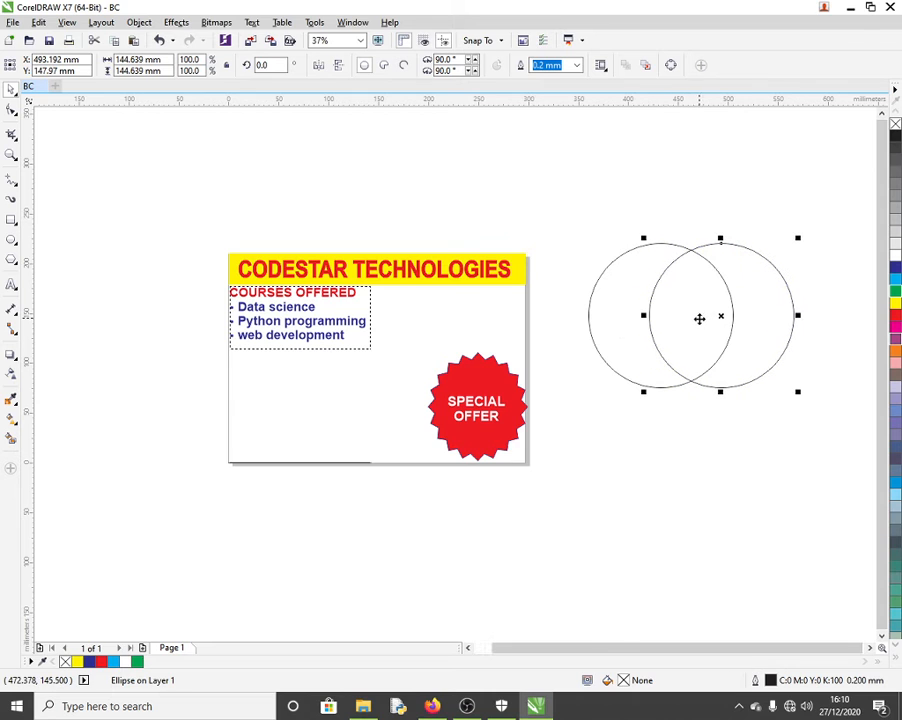
key(Escape)
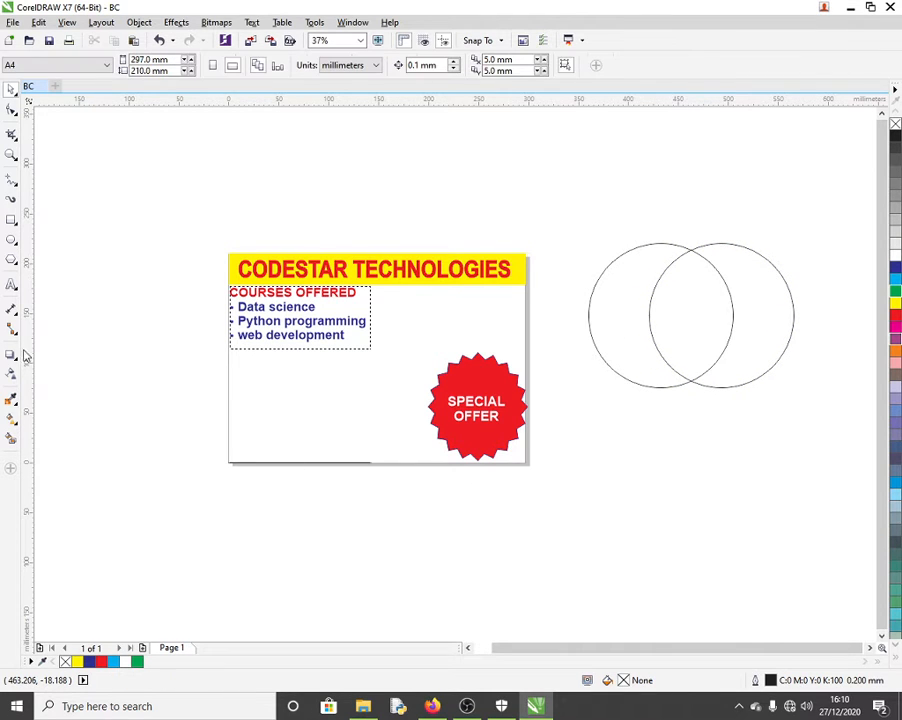
click(15, 404)
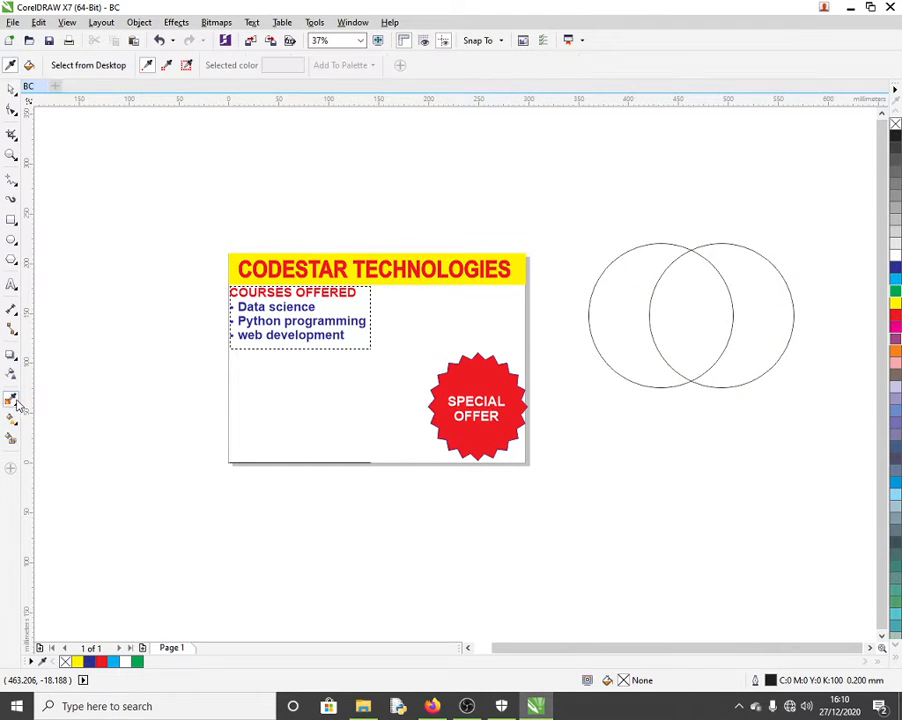
Step: Browse the colour-picking, effects and fill tool groups in the toolbox
click(16, 408)
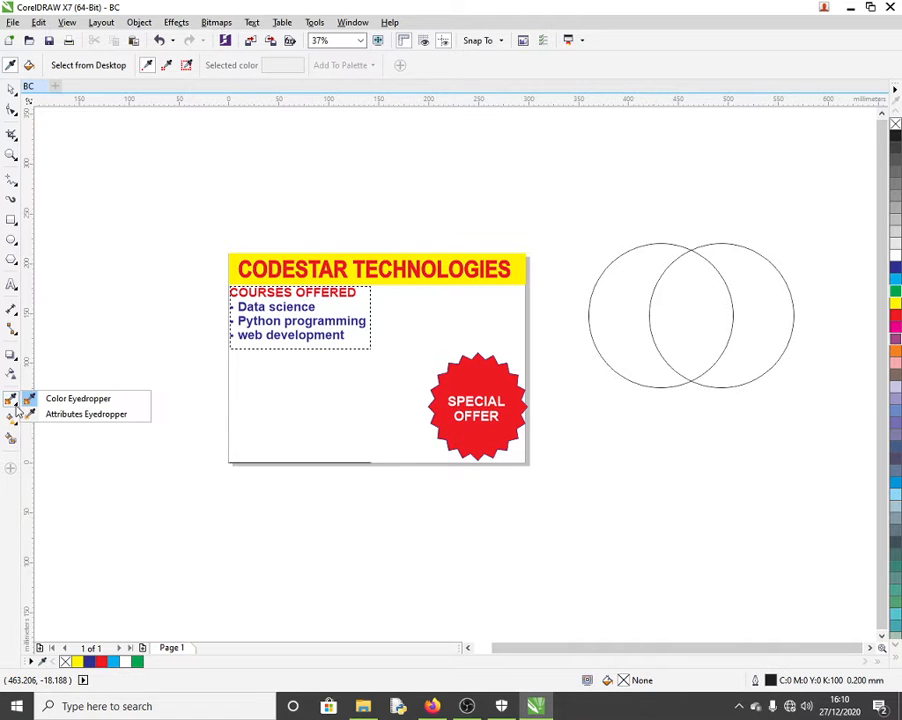
click(15, 394)
click(15, 368)
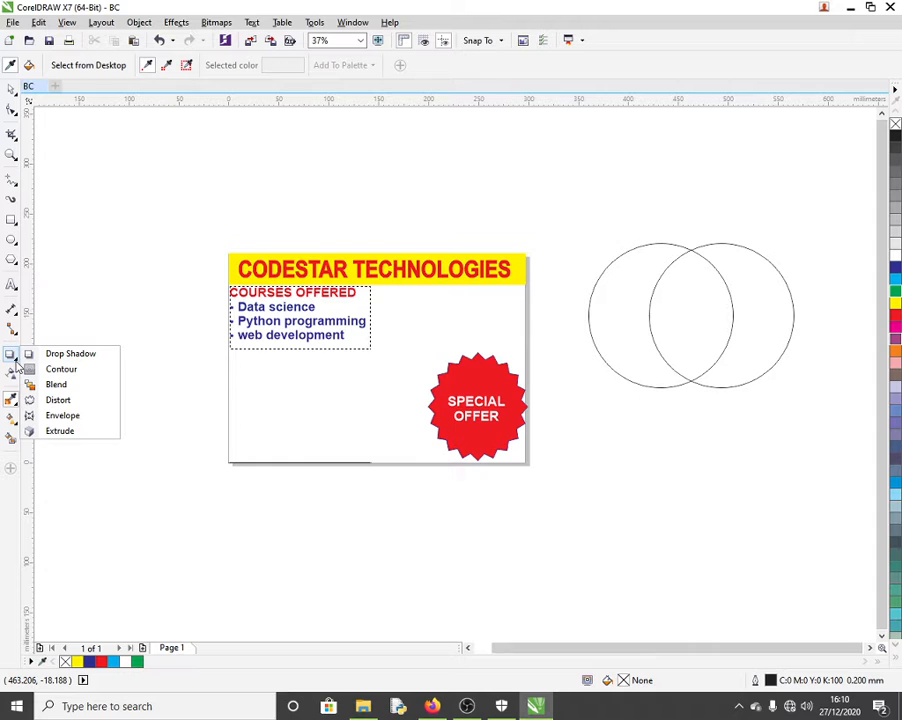
click(13, 424)
click(16, 438)
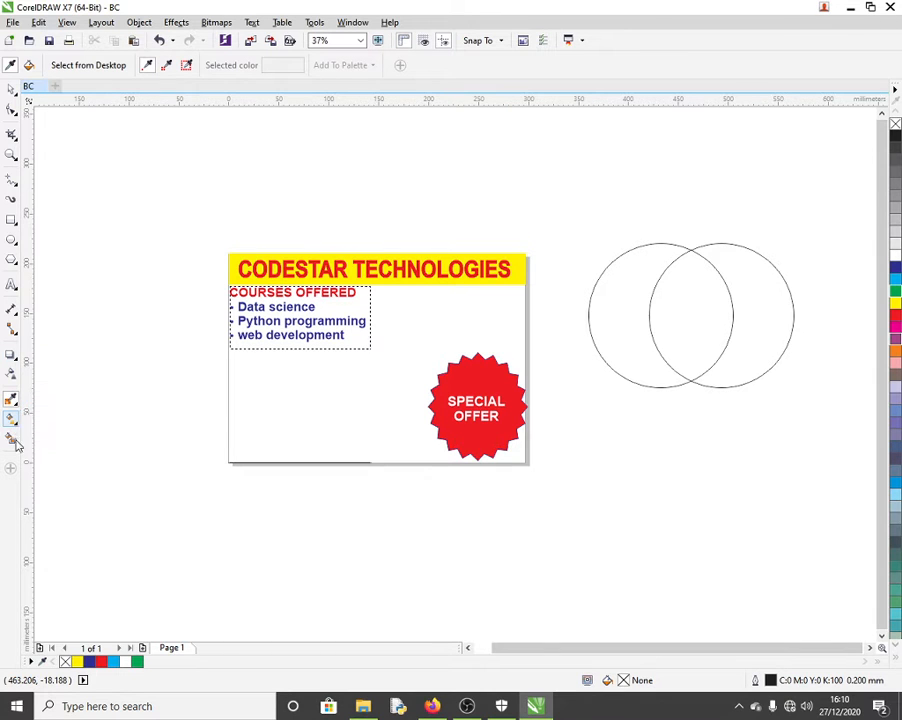
click(15, 423)
click(15, 359)
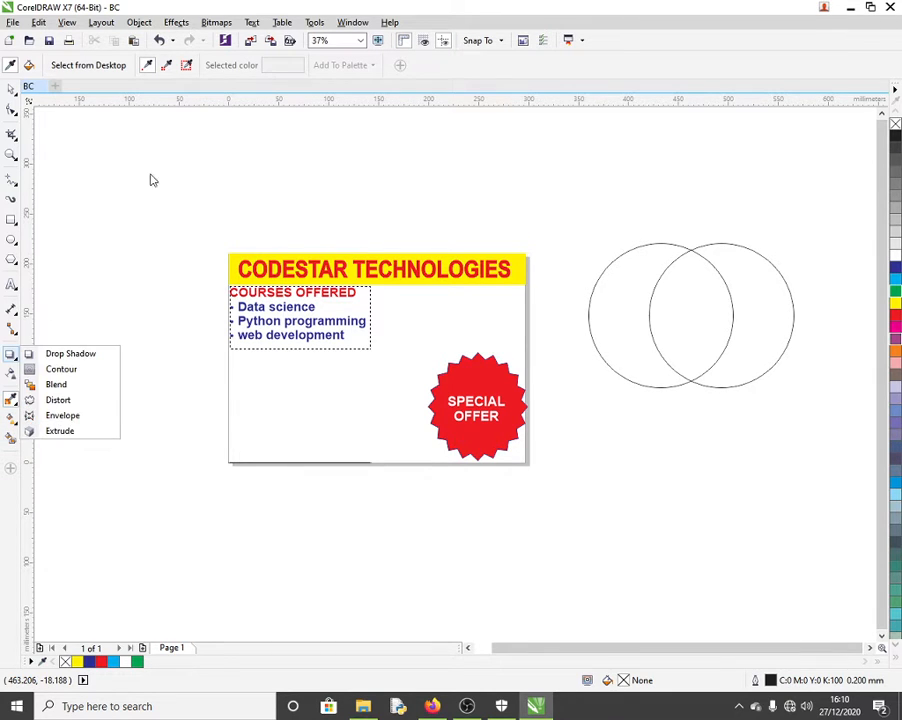
click(16, 114)
click(15, 93)
click(45, 90)
key(space)
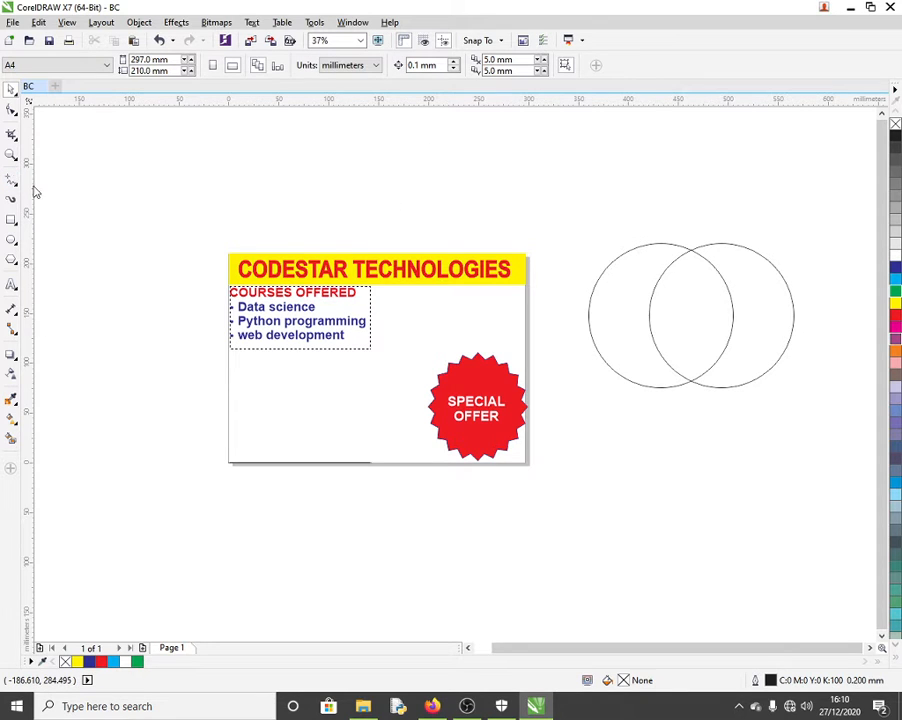
Step: Look at the reshaping tools, then show the Curve tools listing Freehand, Bézier and Pen
click(15, 115)
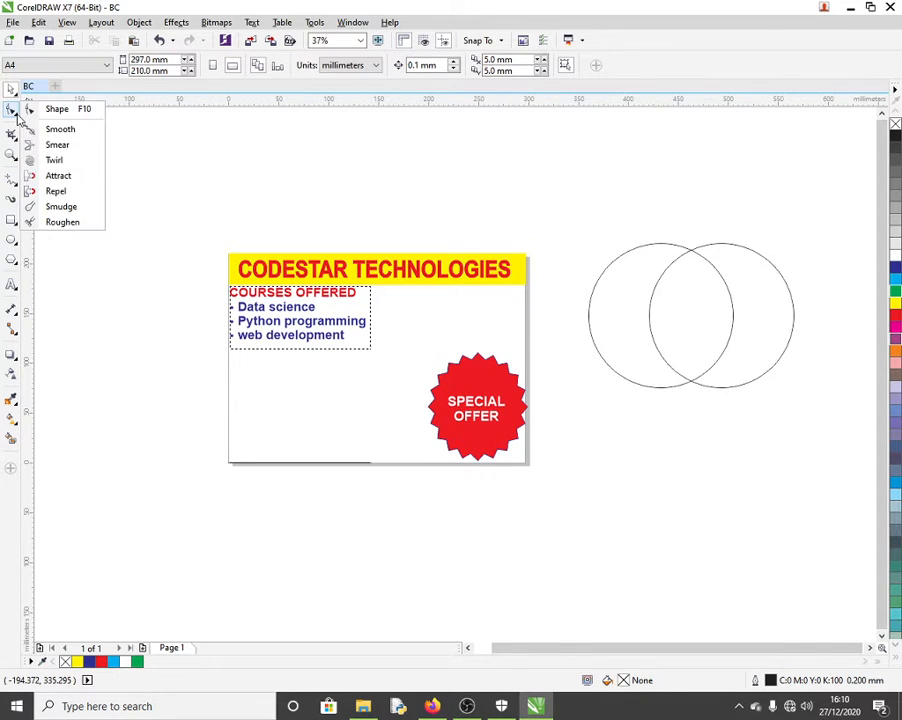
click(17, 119)
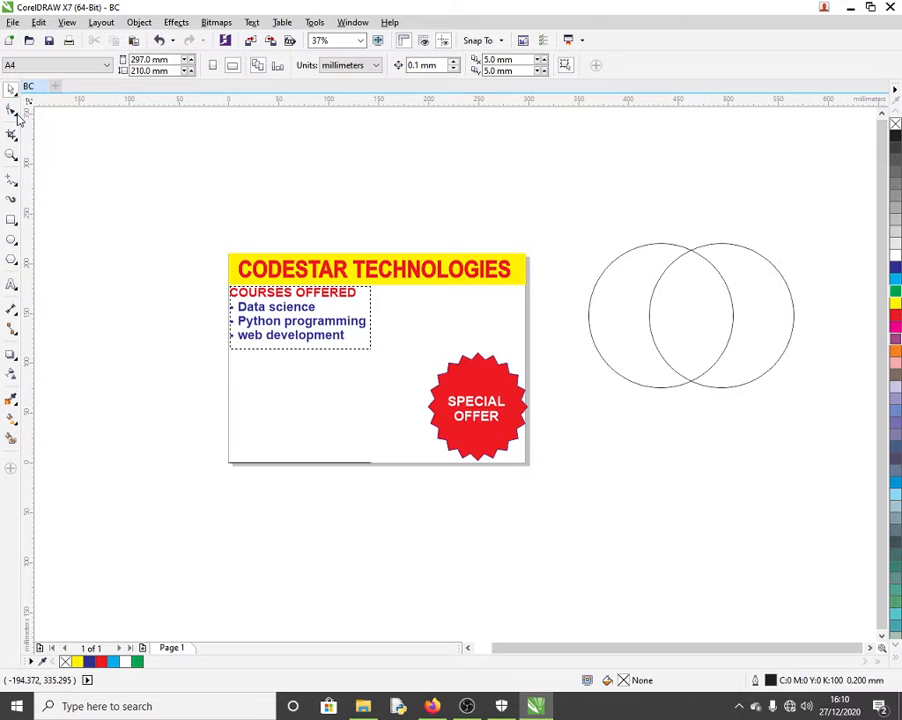
click(16, 189)
click(17, 188)
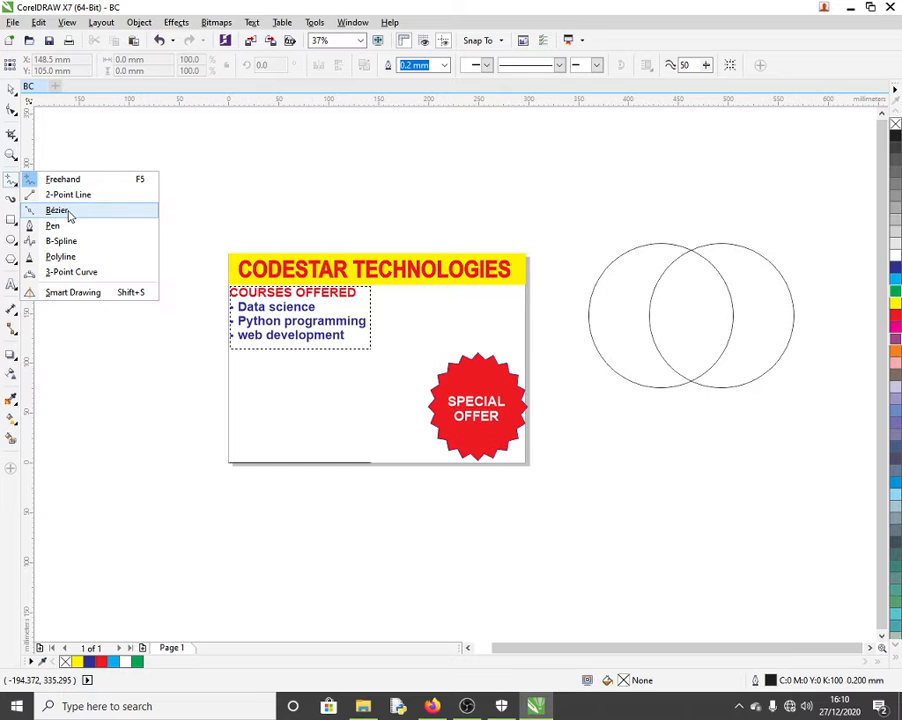
Step: Draw a horizontal Bézier line above the card
click(68, 212)
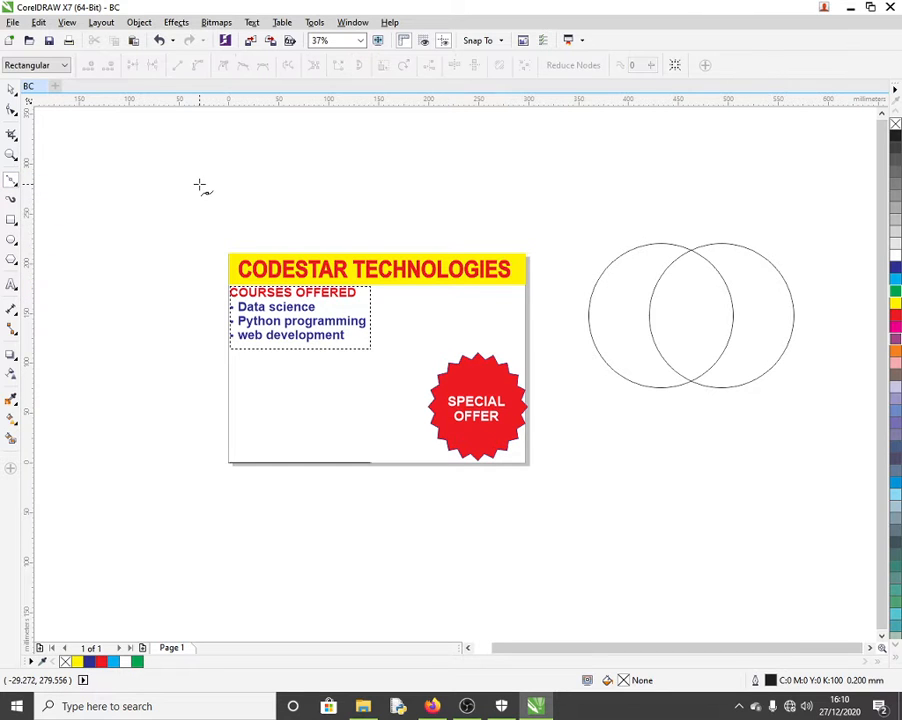
drag(199, 186, 540, 203)
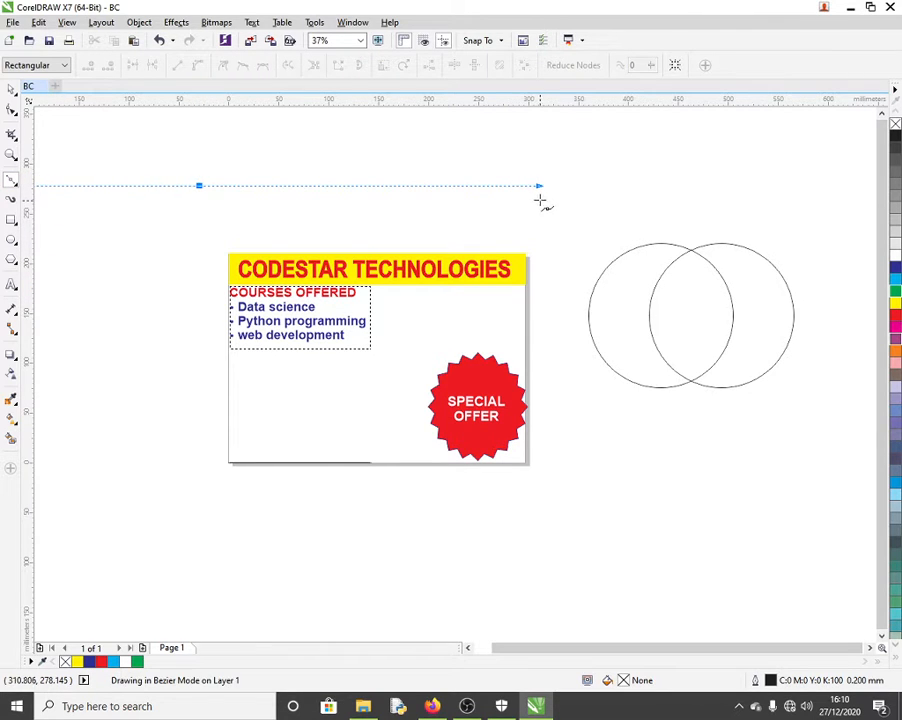
click(541, 186)
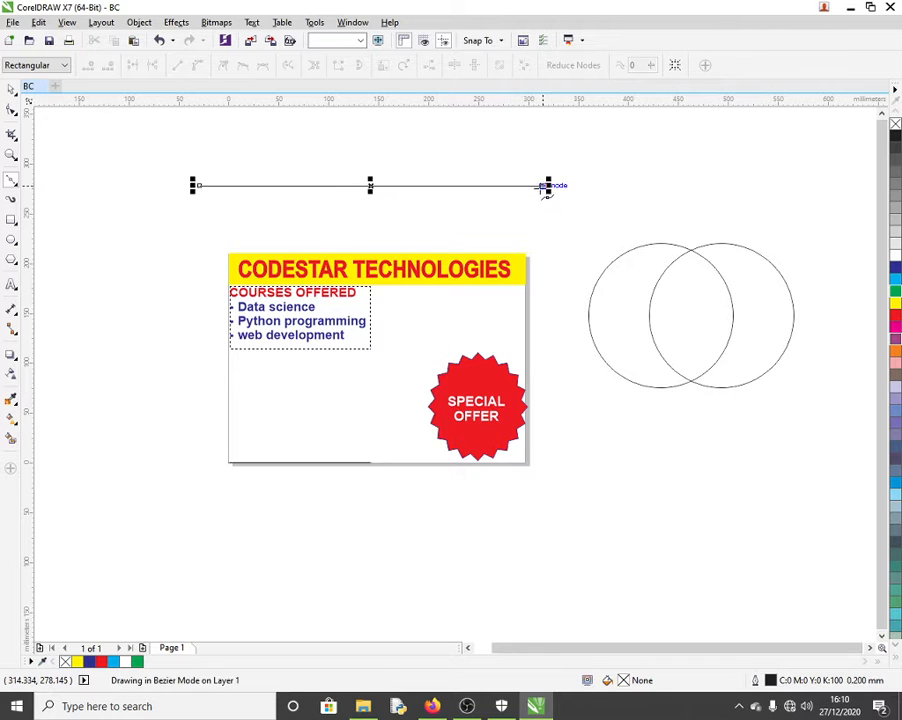
Step: Bend the line into a shorter, shallow downward curve, then select the CODESTAR TECHNOLOGIES headline
click(11, 89)
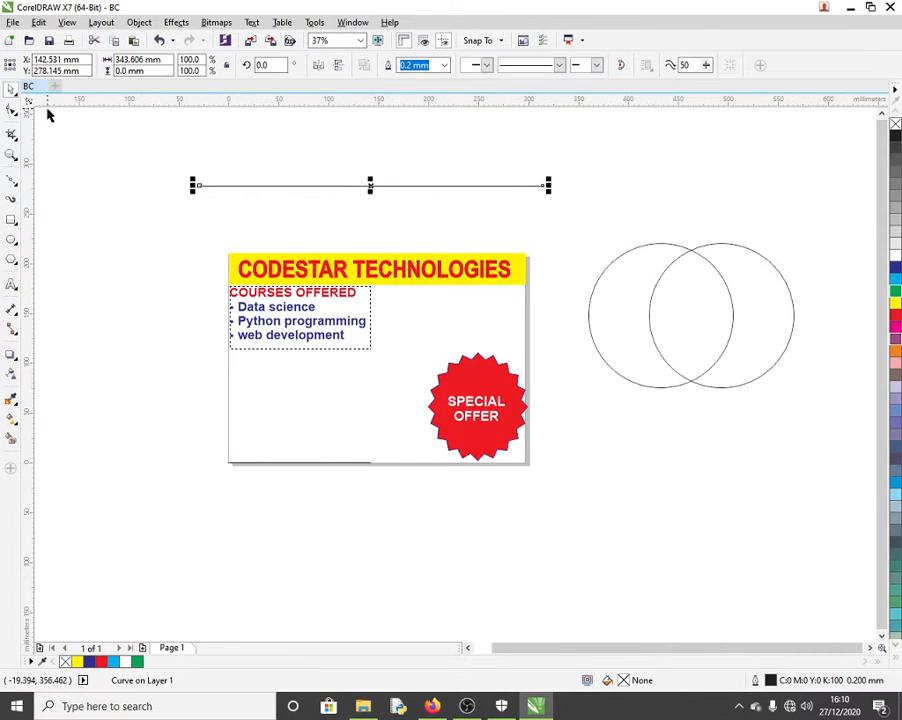
click(11, 111)
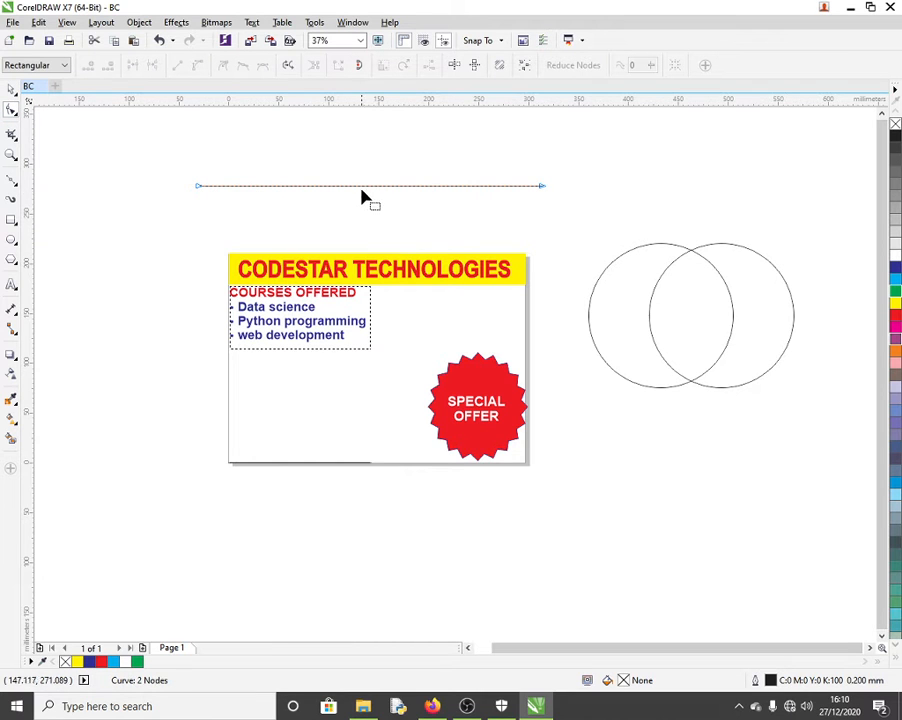
drag(356, 192, 270, 238)
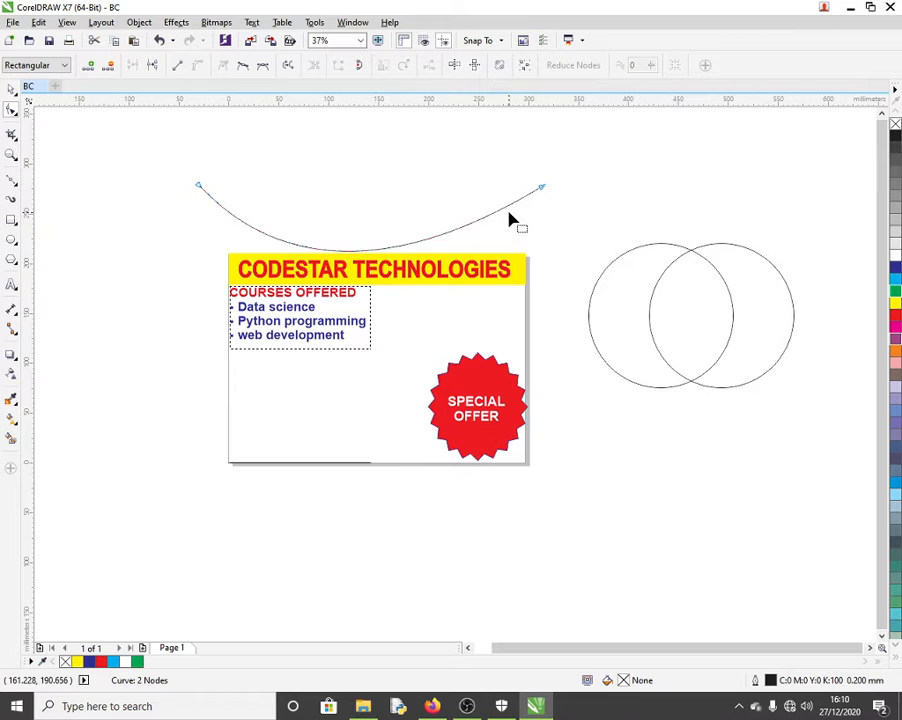
drag(540, 193, 395, 192)
drag(322, 321, 257, 249)
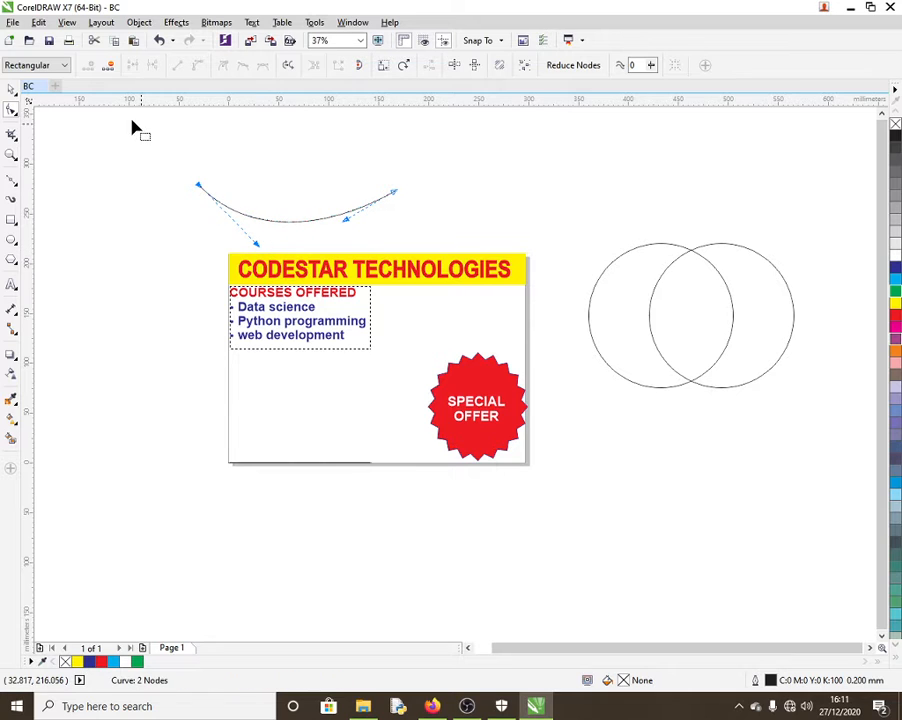
click(11, 88)
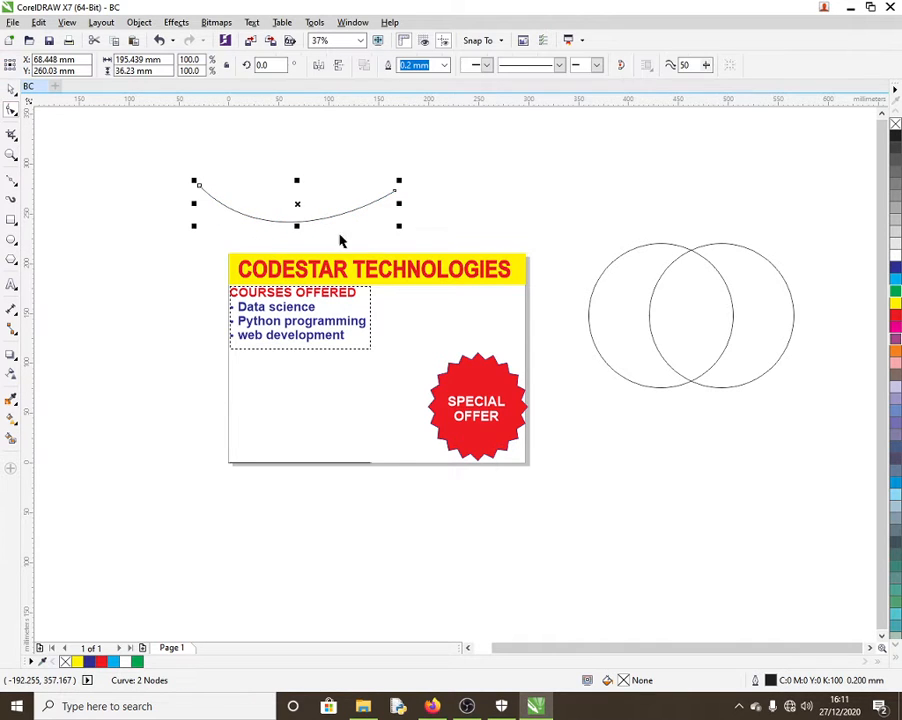
click(477, 274)
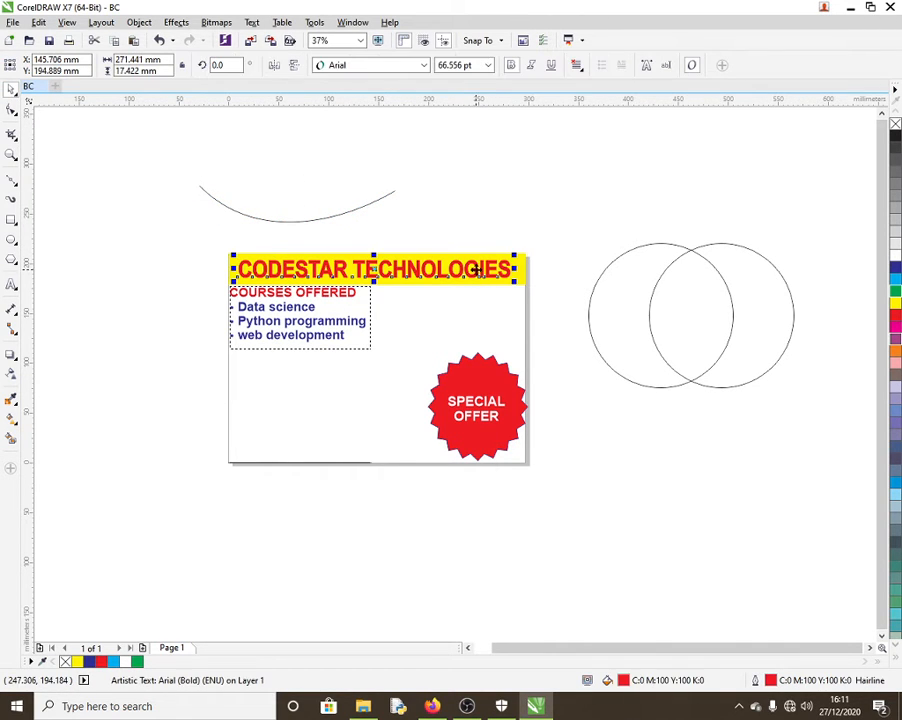
click(253, 23)
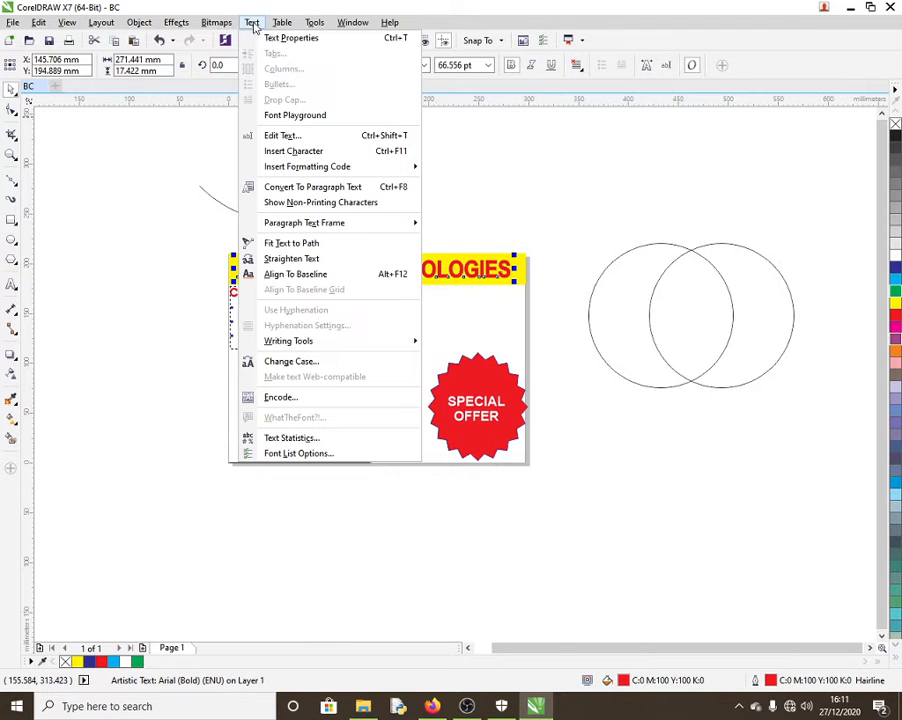
click(310, 245)
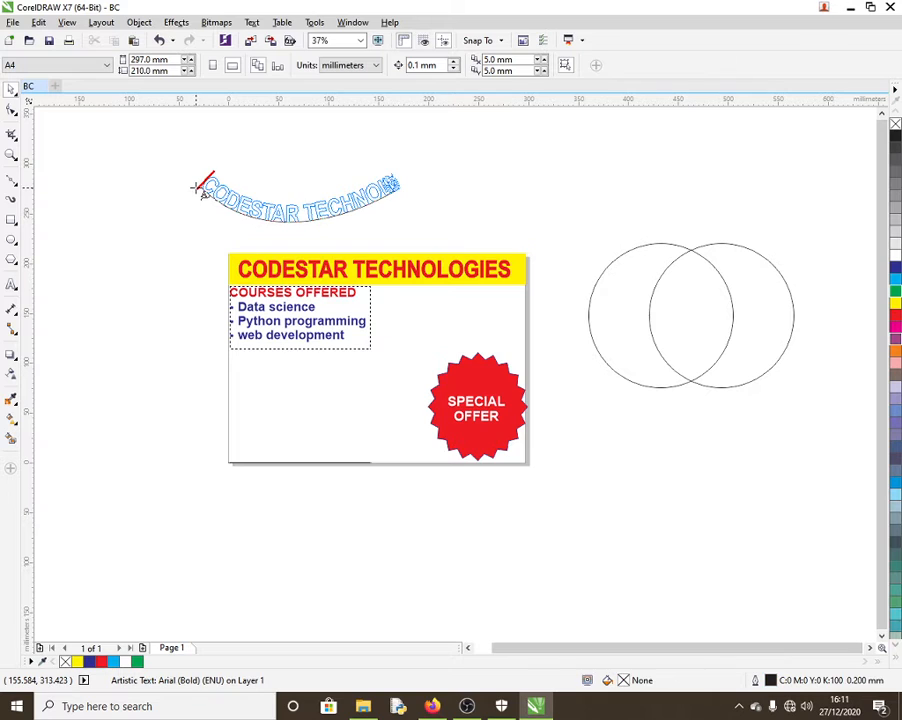
click(198, 188)
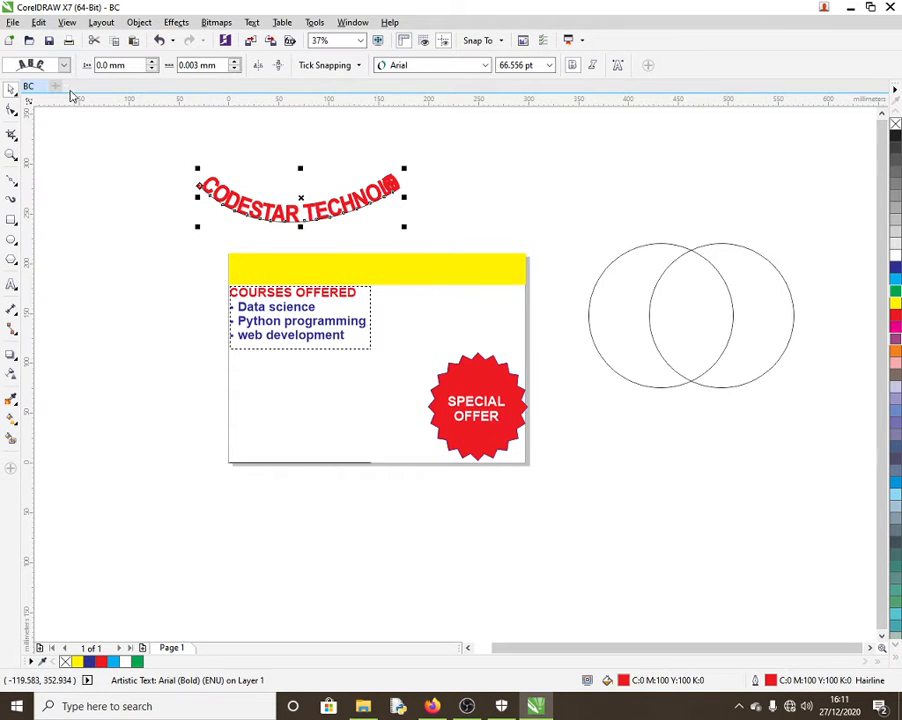
key(ctrl+z)
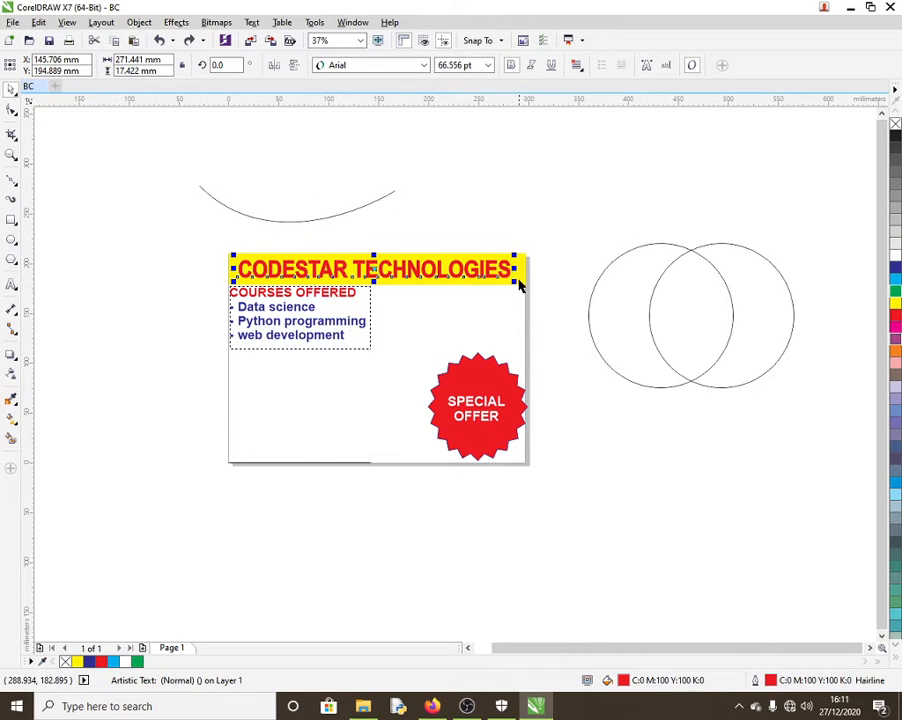
Step: Move the headline off the banner, squash it to half height, and fit it to the curve
drag(510, 282, 376, 238)
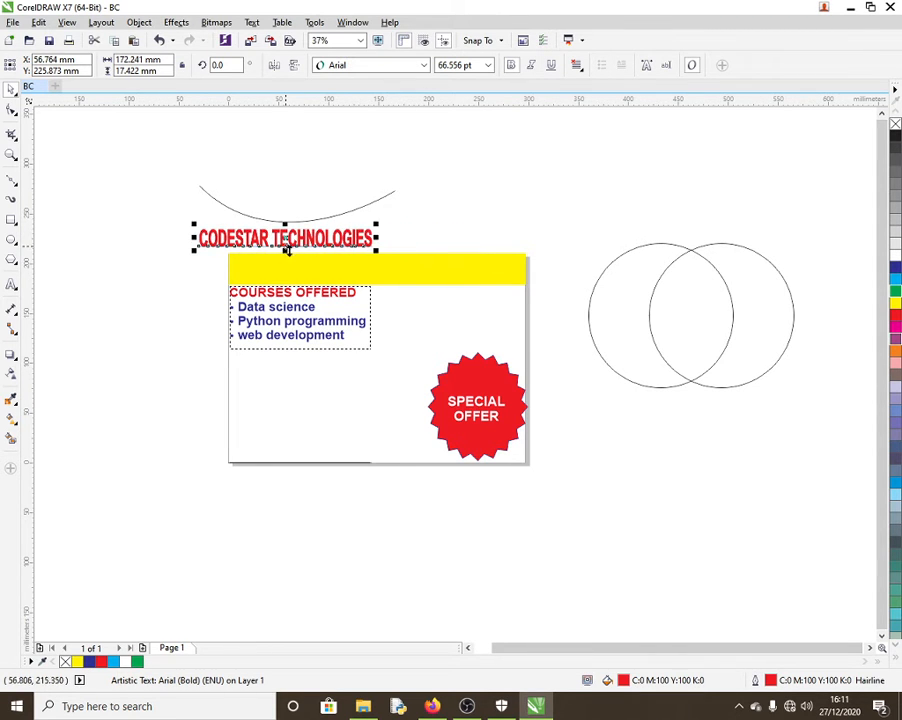
drag(285, 250, 316, 244)
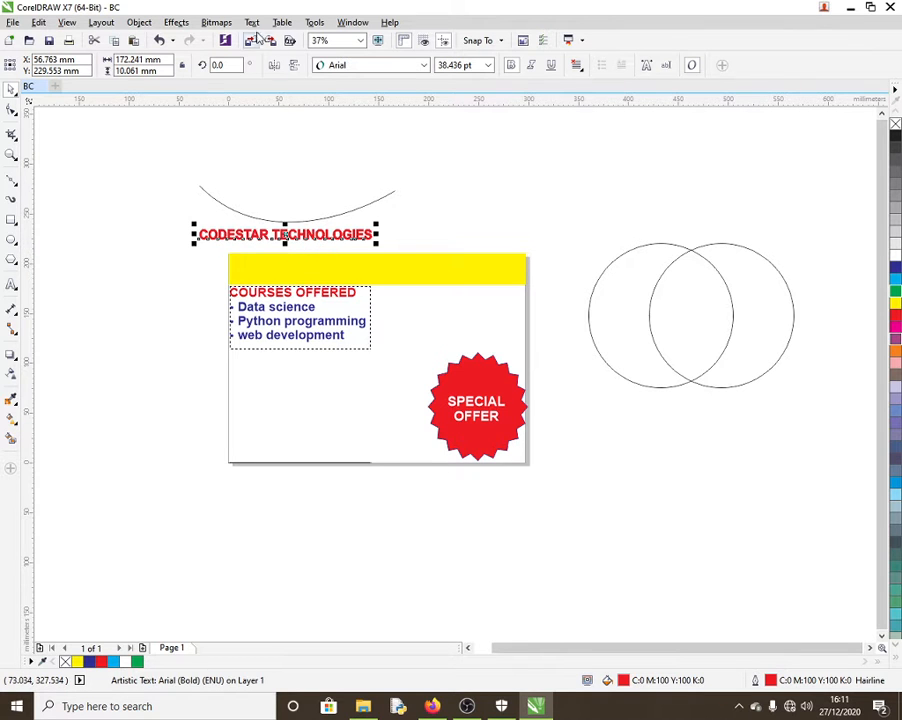
click(252, 22)
click(296, 243)
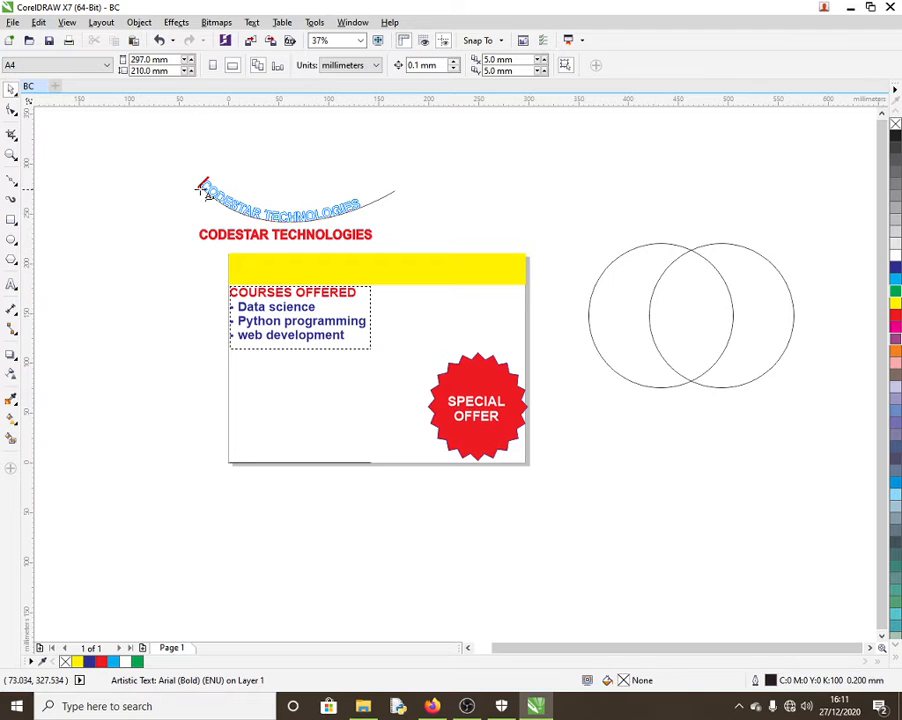
click(212, 196)
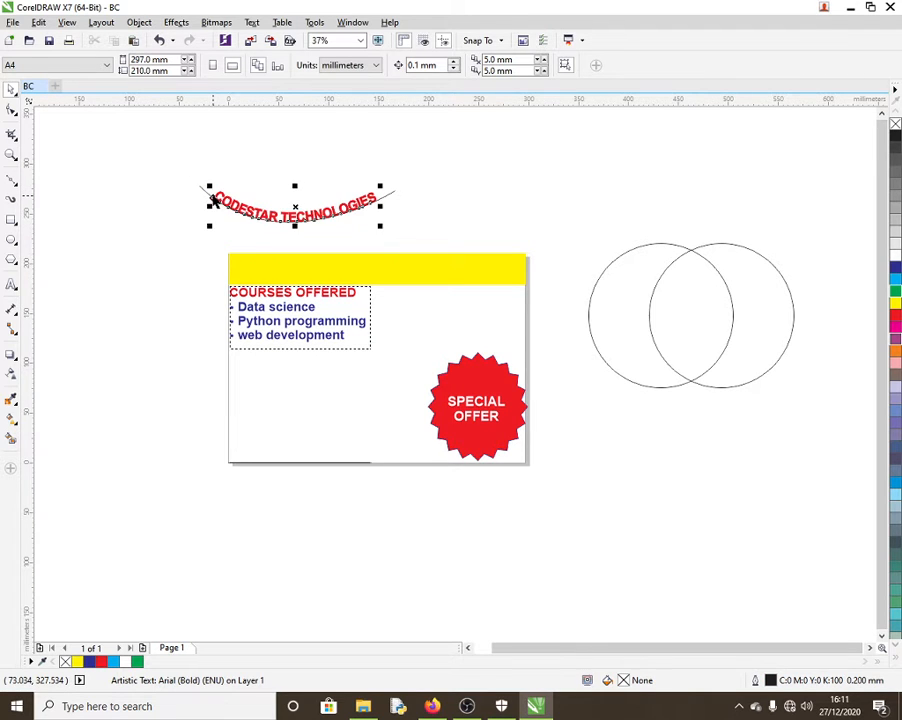
Step: Select the guide curve beneath the headline with the Shape tool
click(164, 146)
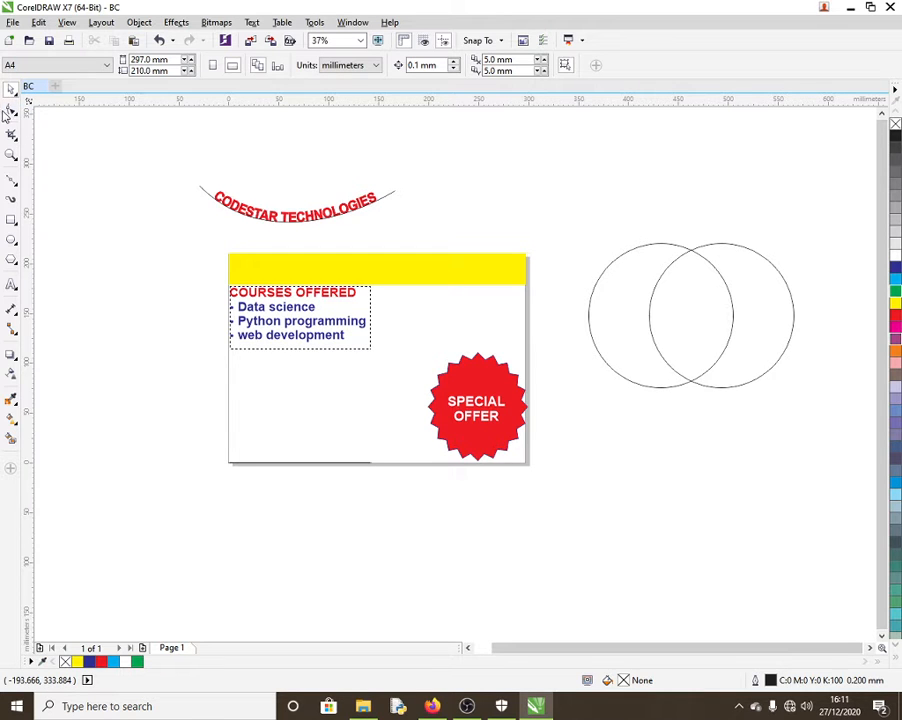
click(10, 110)
click(306, 213)
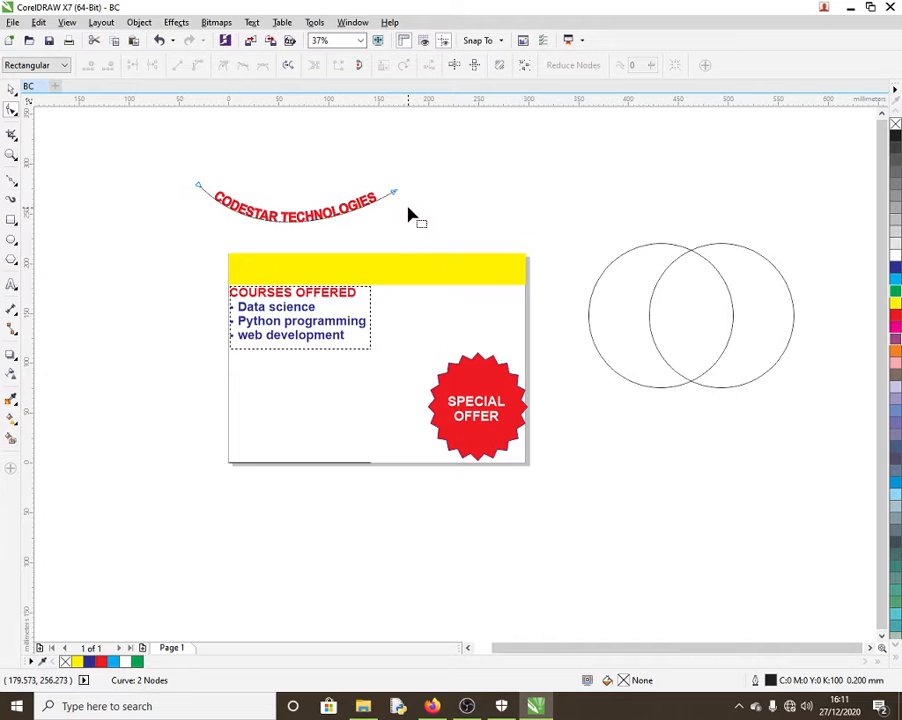
Step: Delete the guide curve beneath the curved headline
click(395, 196)
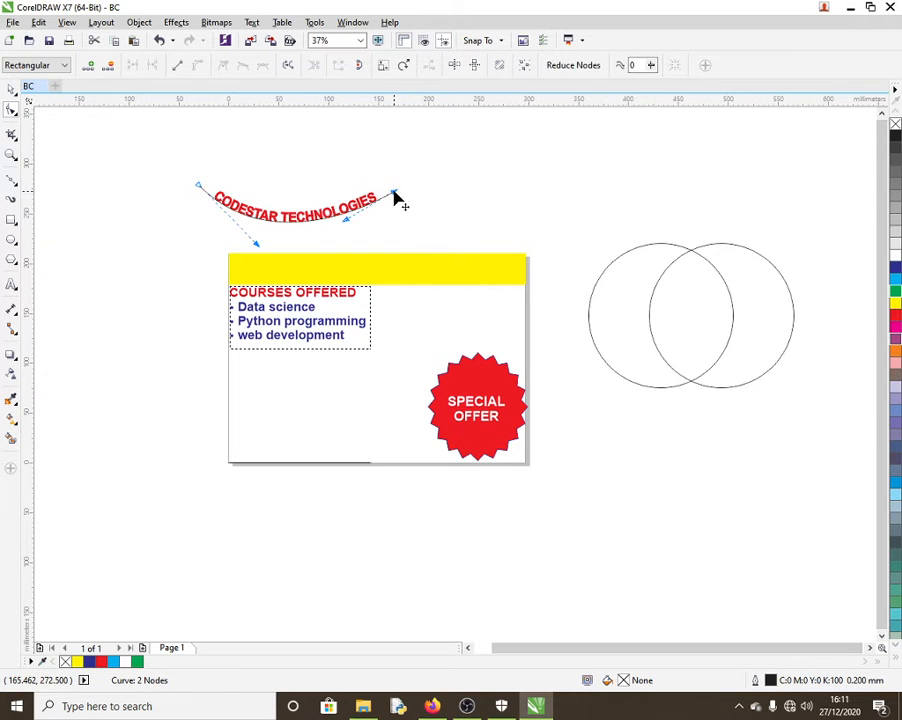
key(Delete)
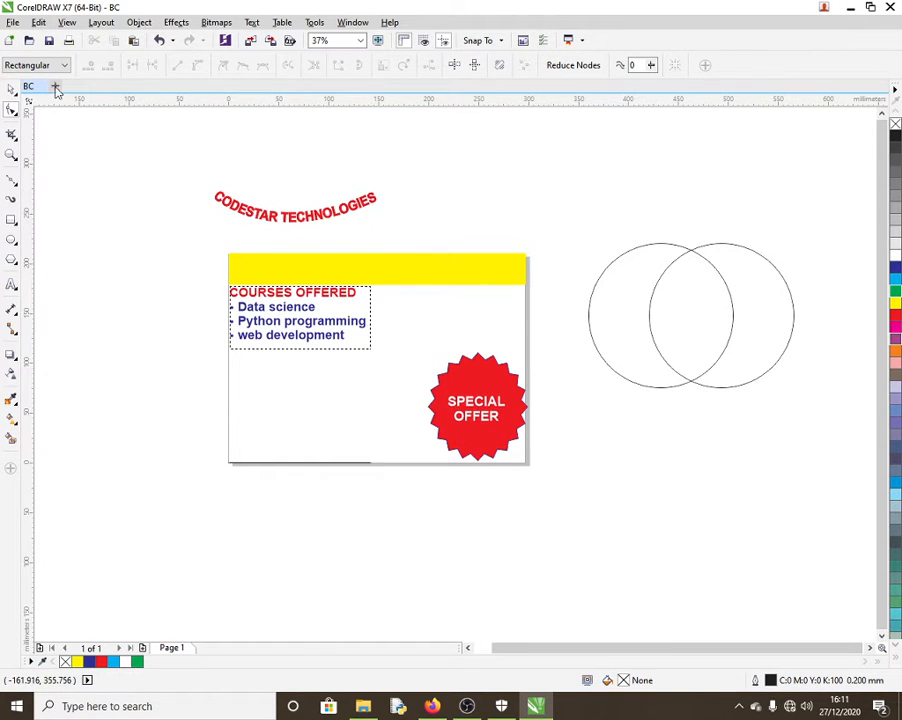
click(9, 89)
Step: Duplicate the curved headline, repeat the copy with Ctrl+R down the card, and select all copies
click(293, 212)
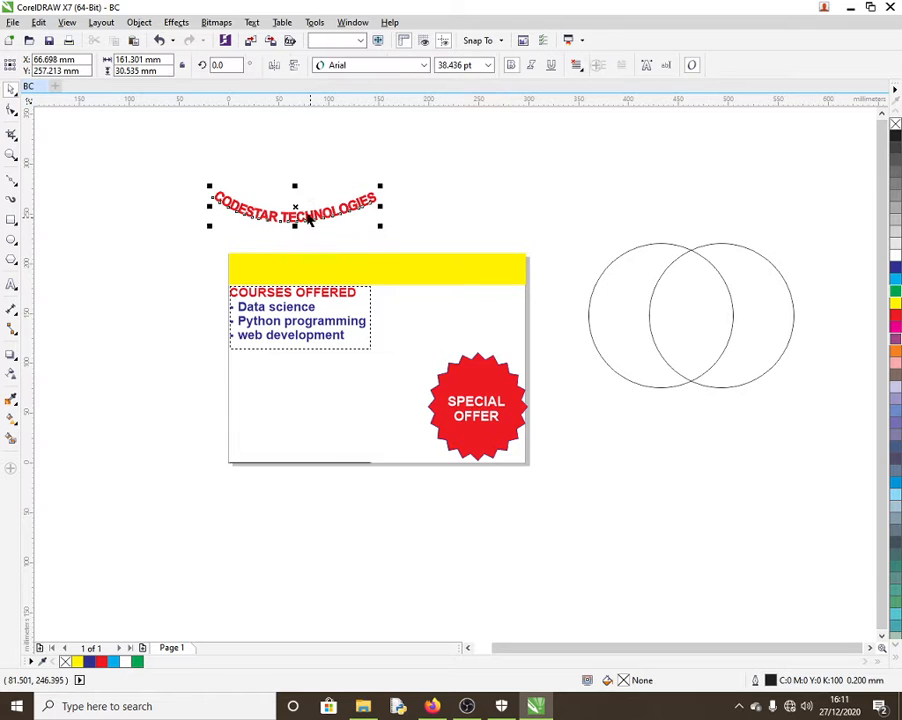
drag(294, 212, 362, 211)
right_click(362, 211)
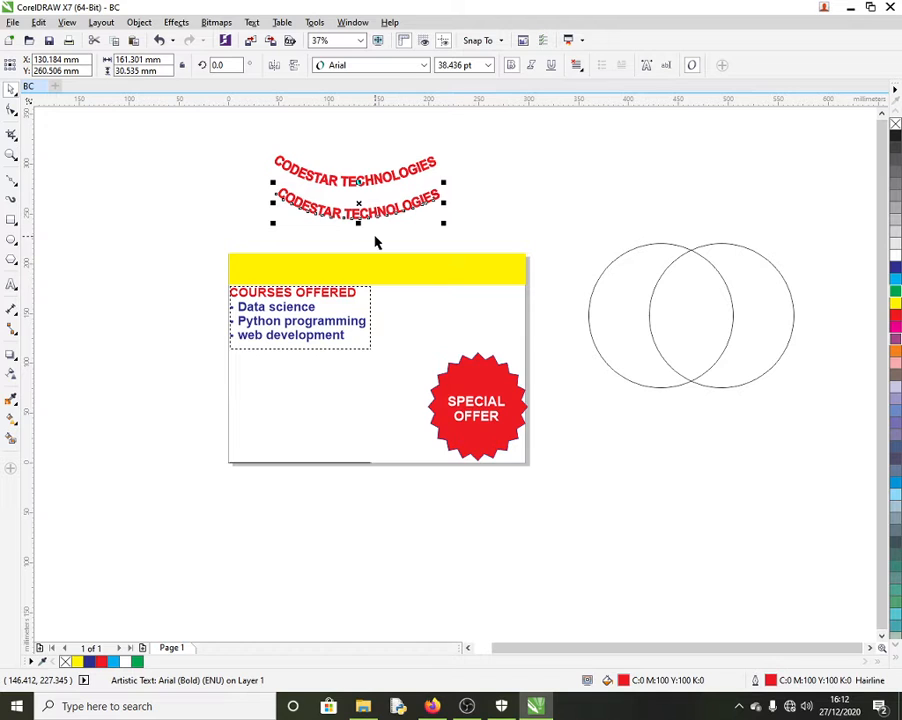
key(ctrl+r)
key(ctrl+r)
key(ctrl+r)
key(ctrl+r)
key(ctrl+r)
key(ctrl+r)
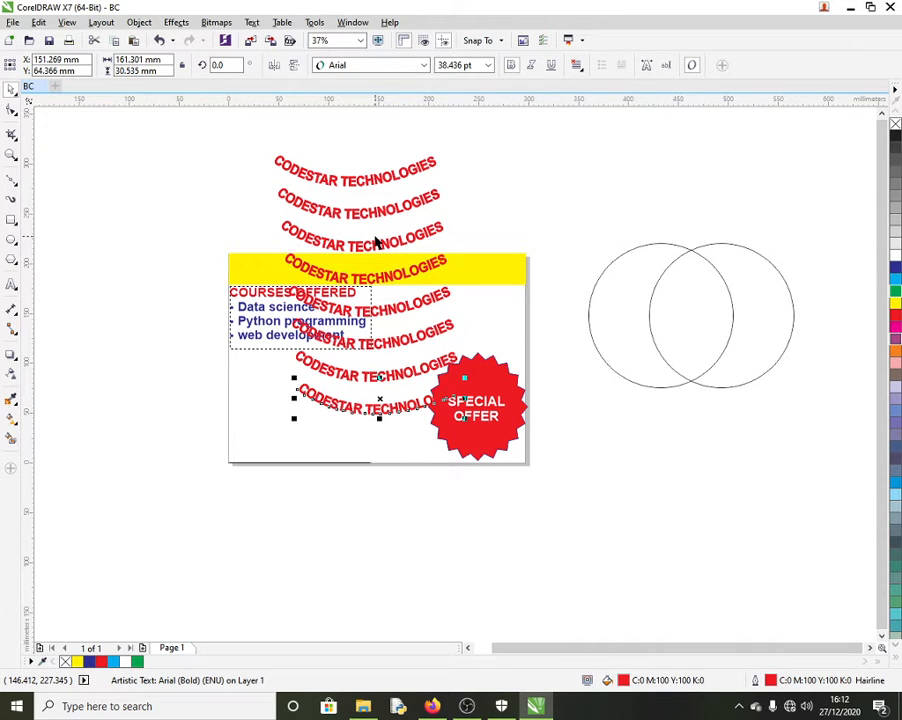
drag(250, 136, 476, 436)
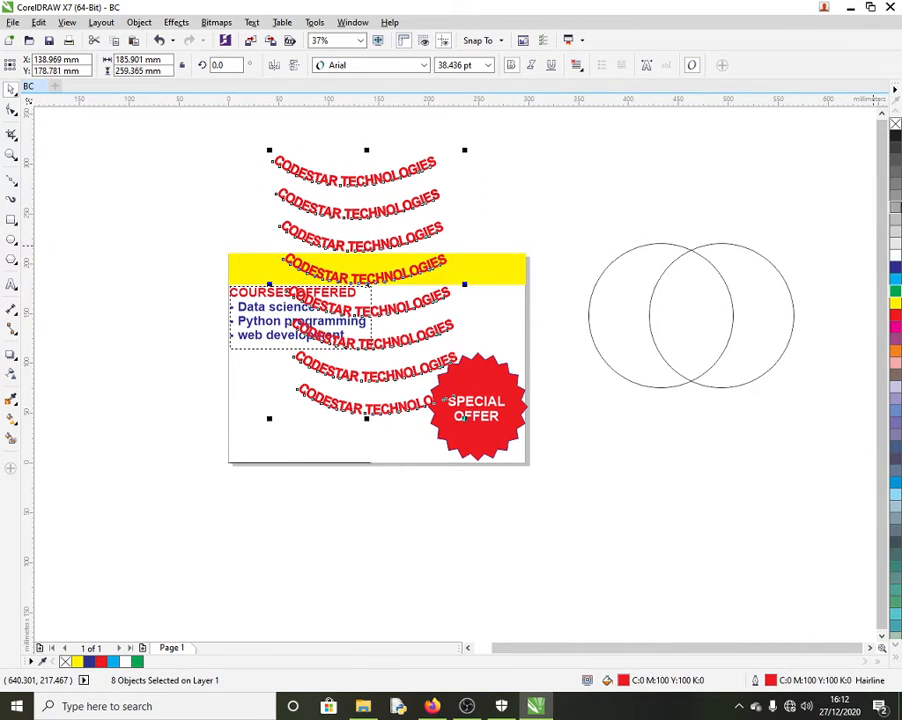
Step: Try lighter grey fills on the eight curved CODESTAR copies, settling on 30% black
click(891, 210)
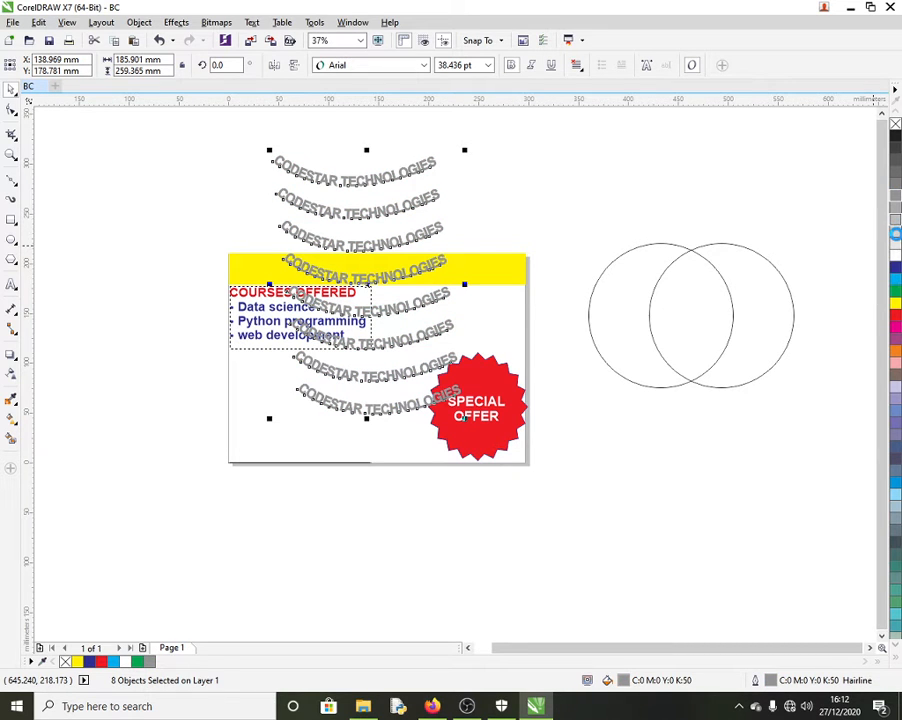
click(897, 231)
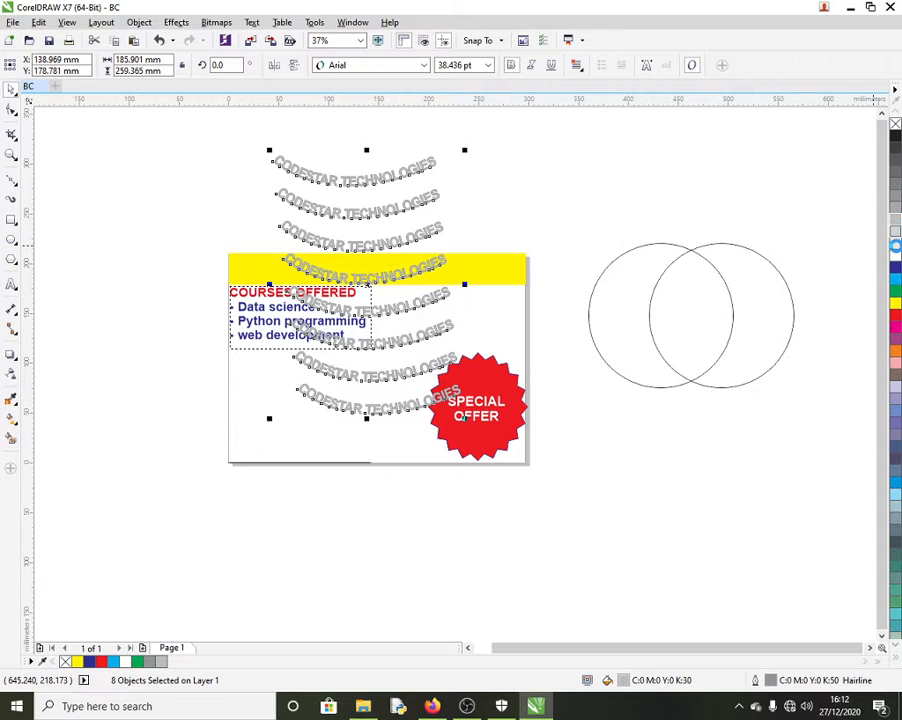
click(896, 242)
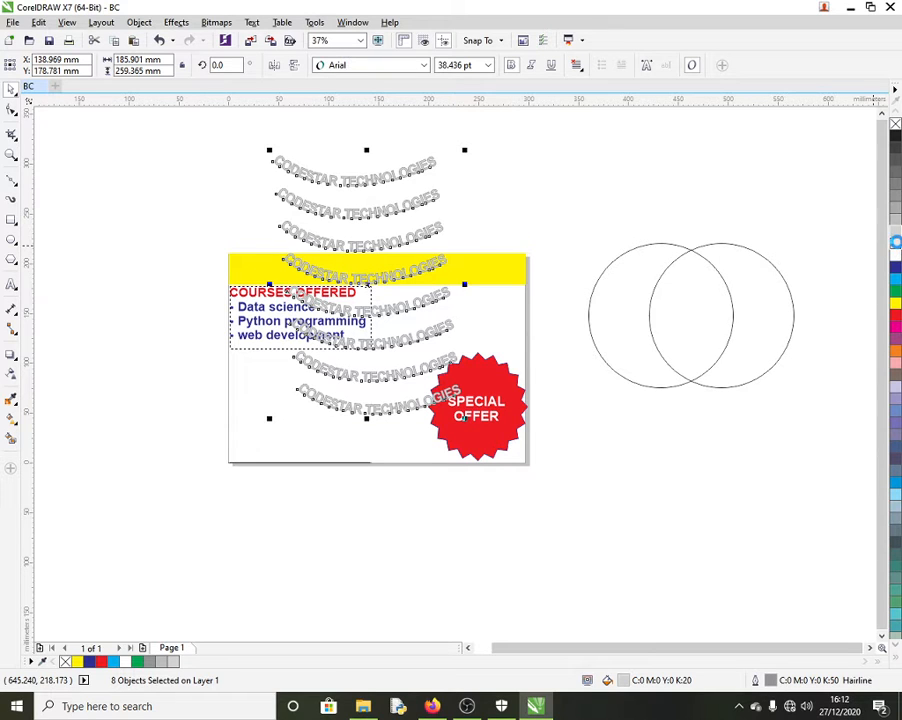
click(897, 247)
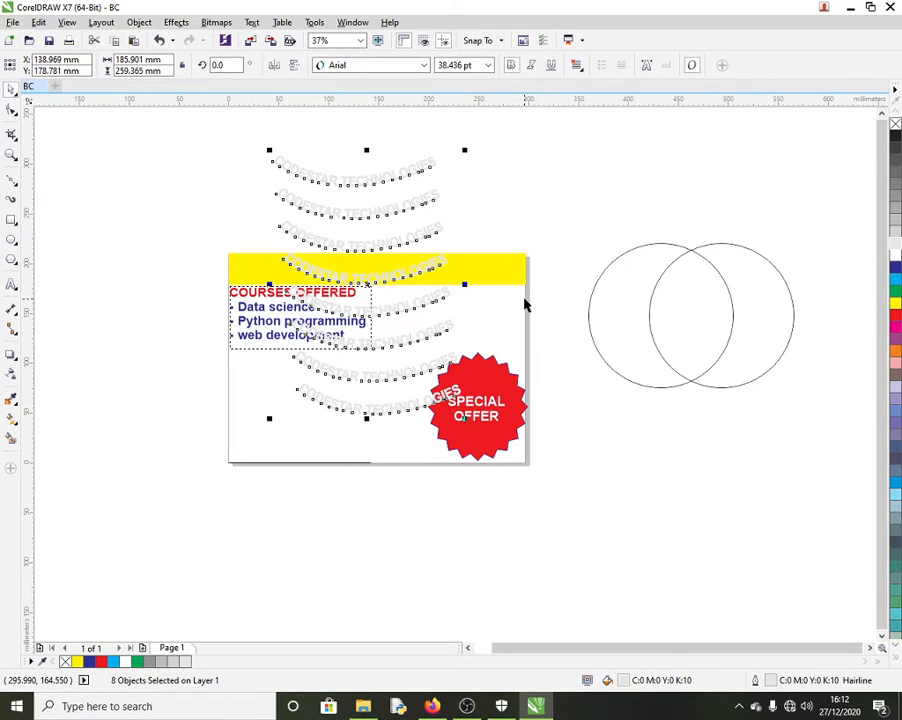
key(ctrl+z)
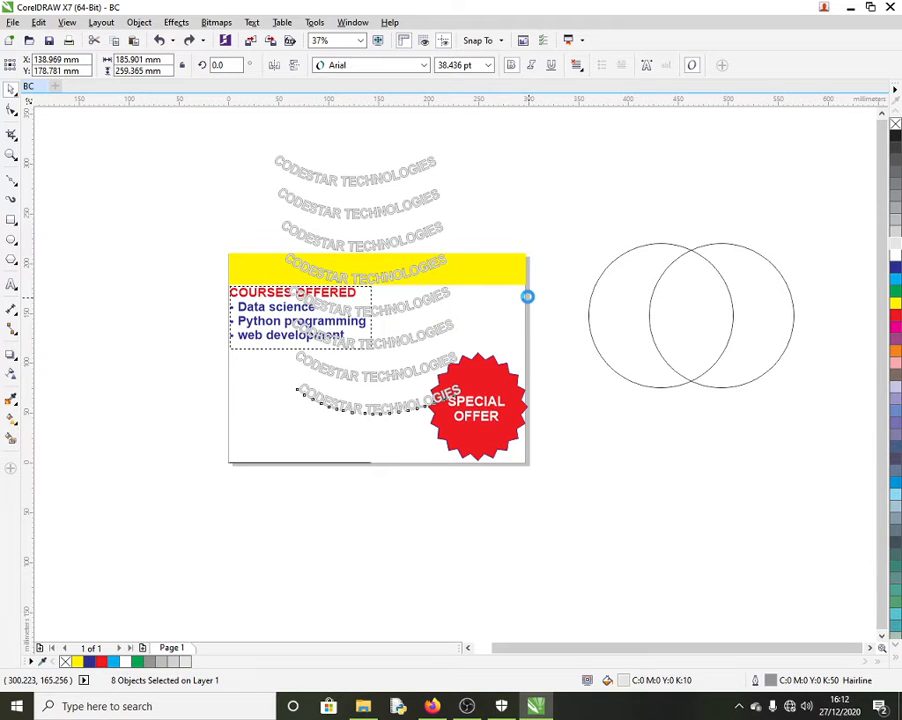
key(ctrl+z)
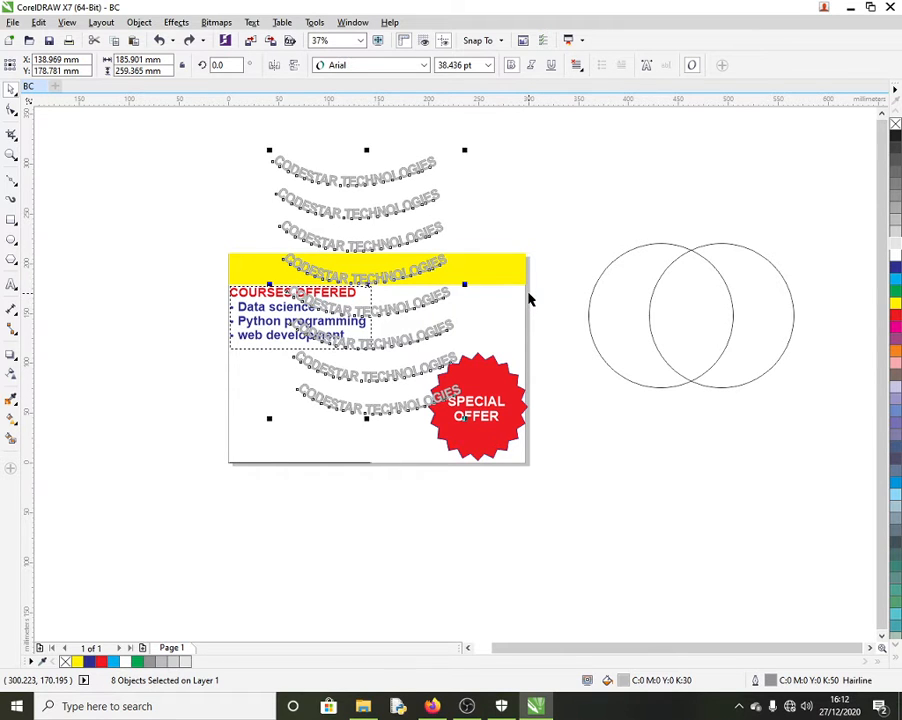
click(526, 240)
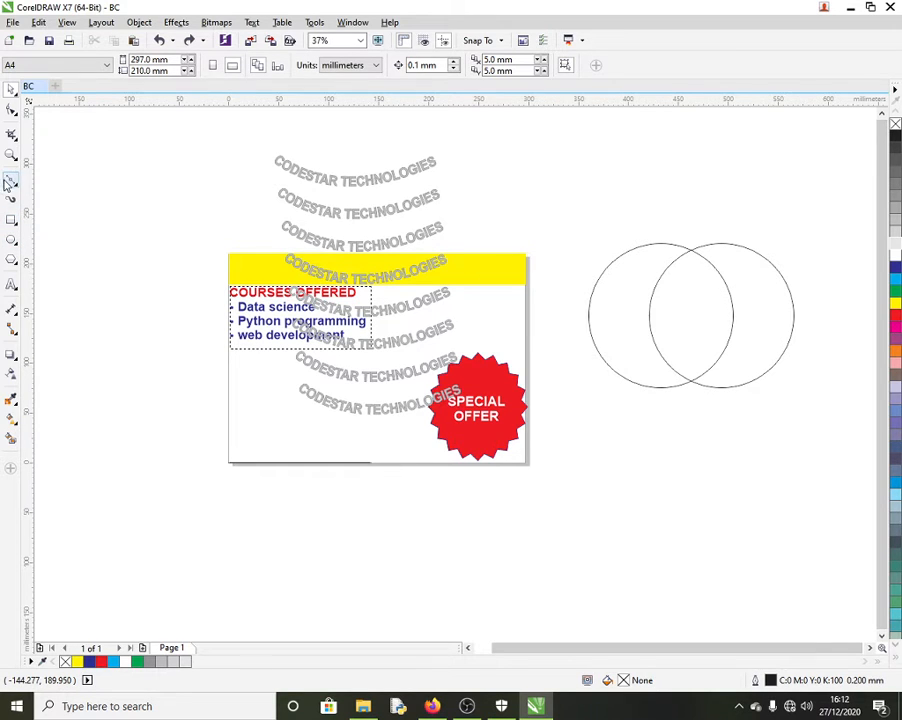
Step: Draw a vertical Bezier line beside the card and bend it into a leftward curve
click(10, 183)
click(556, 143)
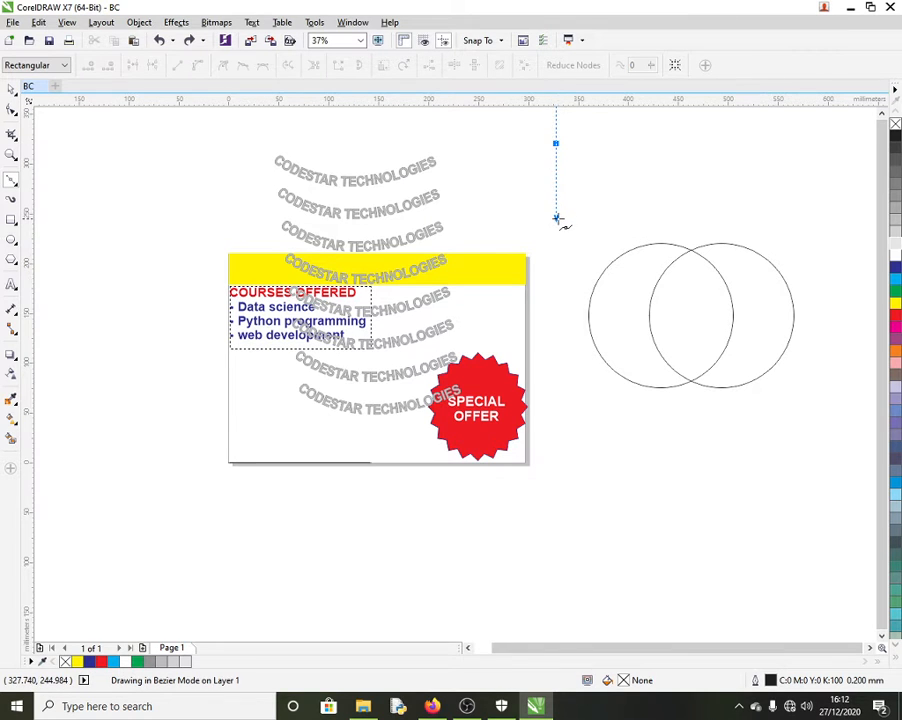
click(556, 218)
key(space)
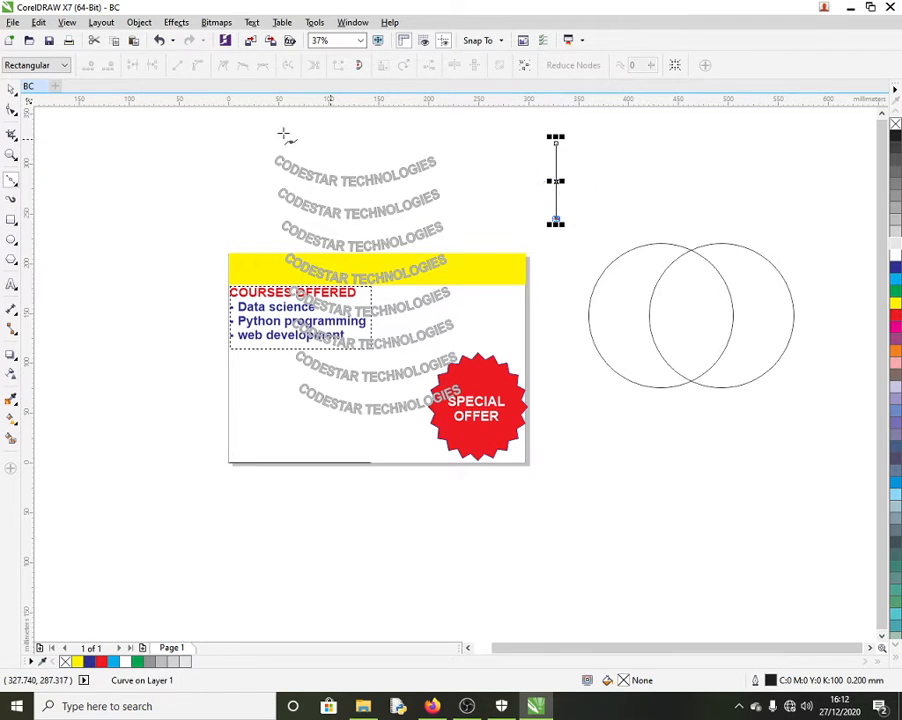
click(11, 112)
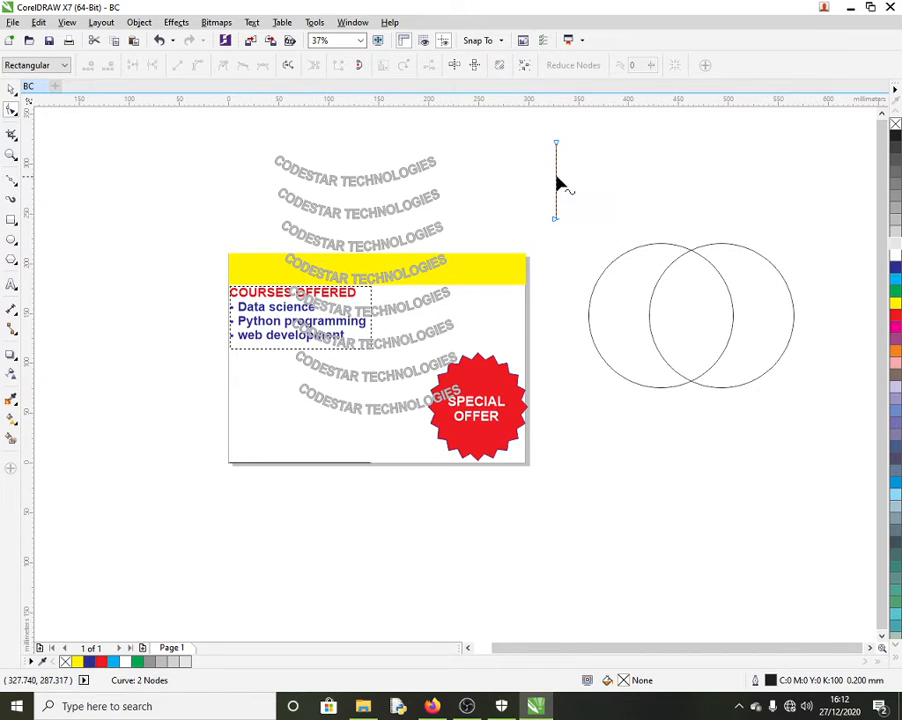
drag(556, 177, 544, 181)
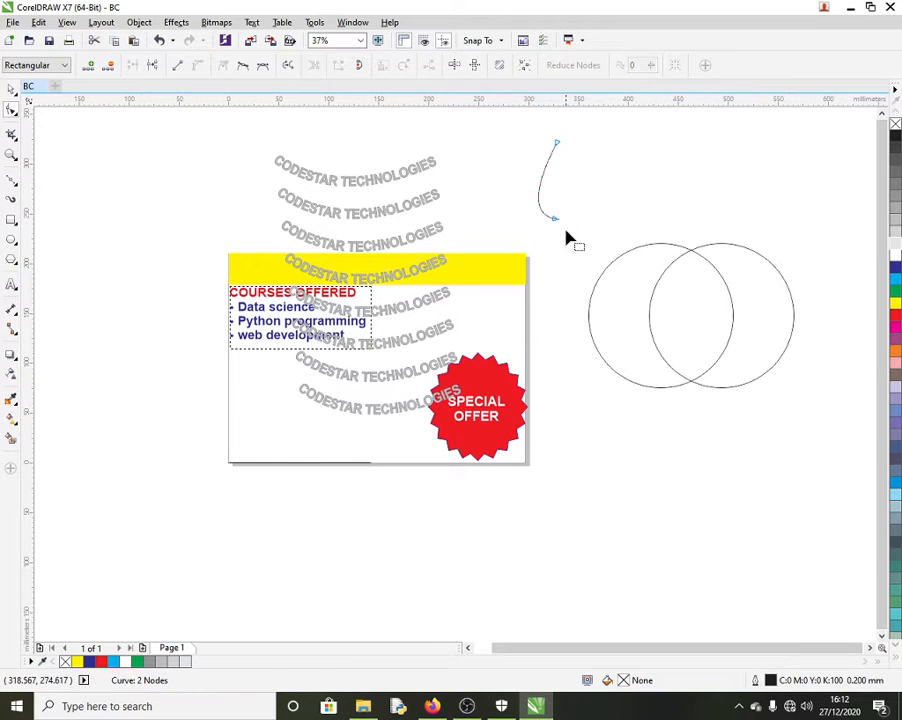
Step: Mirror a copy of the curve to the right and select both teardrop halves
click(11, 91)
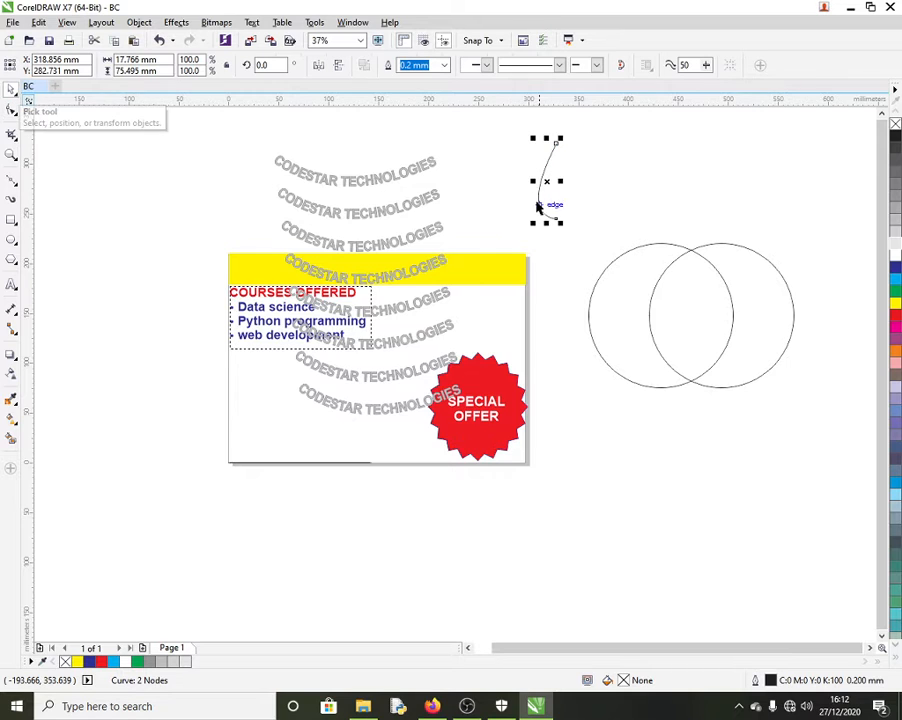
drag(528, 182, 564, 181)
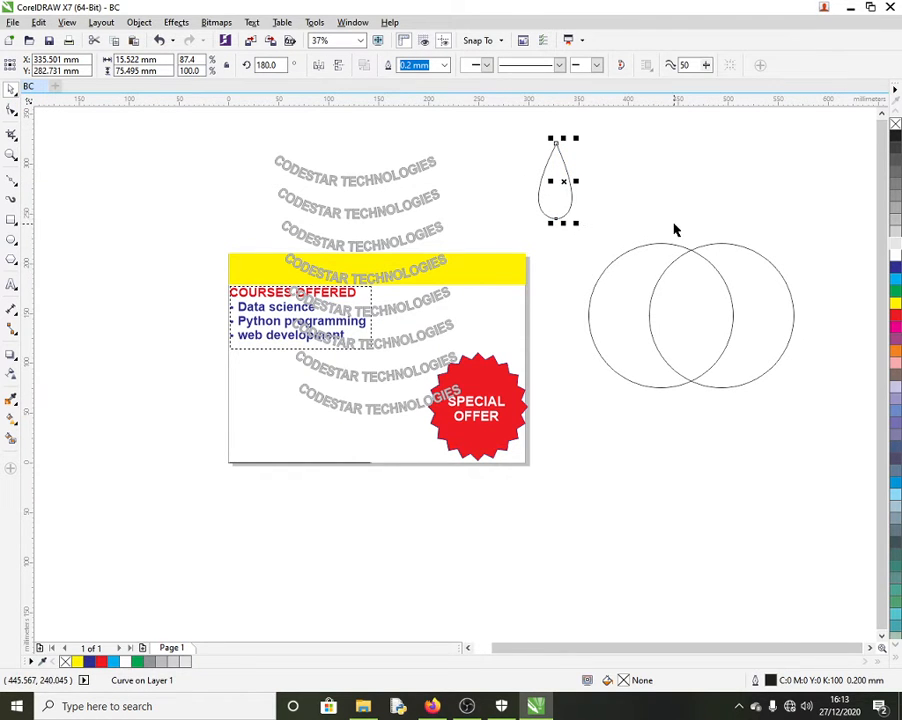
click(642, 166)
drag(525, 130, 592, 236)
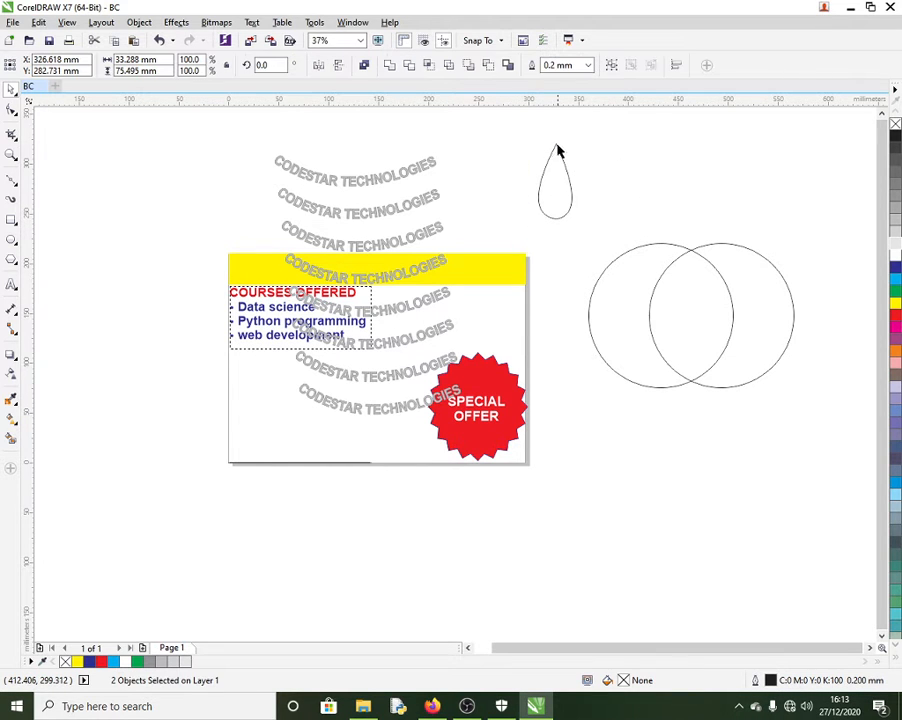
scroll(543, 174, up, 5)
scroll(604, 267, down, 4)
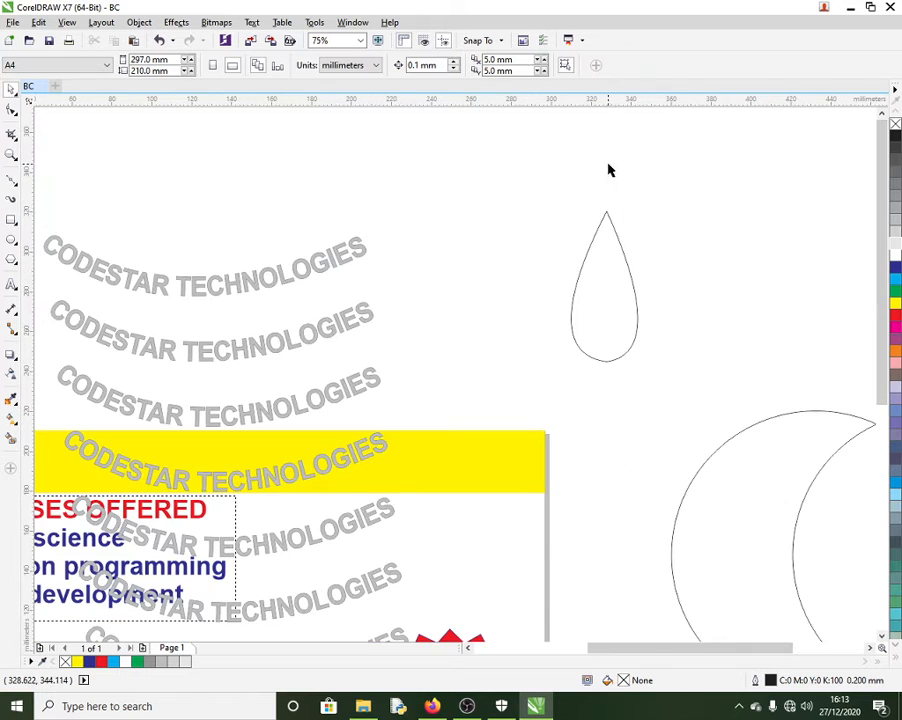
scroll(616, 215, up, 6)
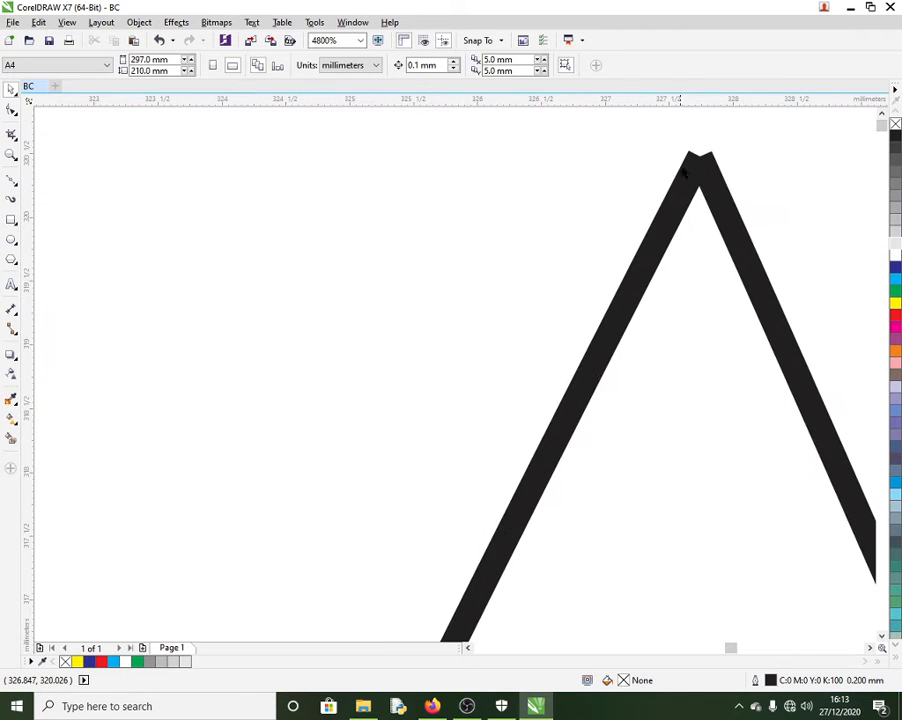
scroll(600, 202, down, 6)
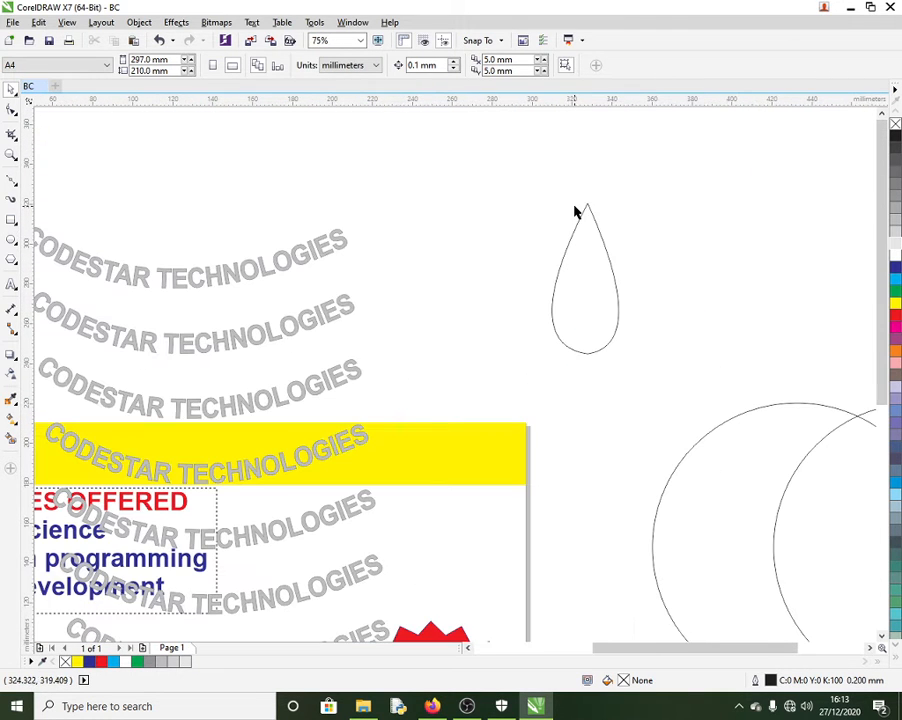
drag(510, 170, 741, 396)
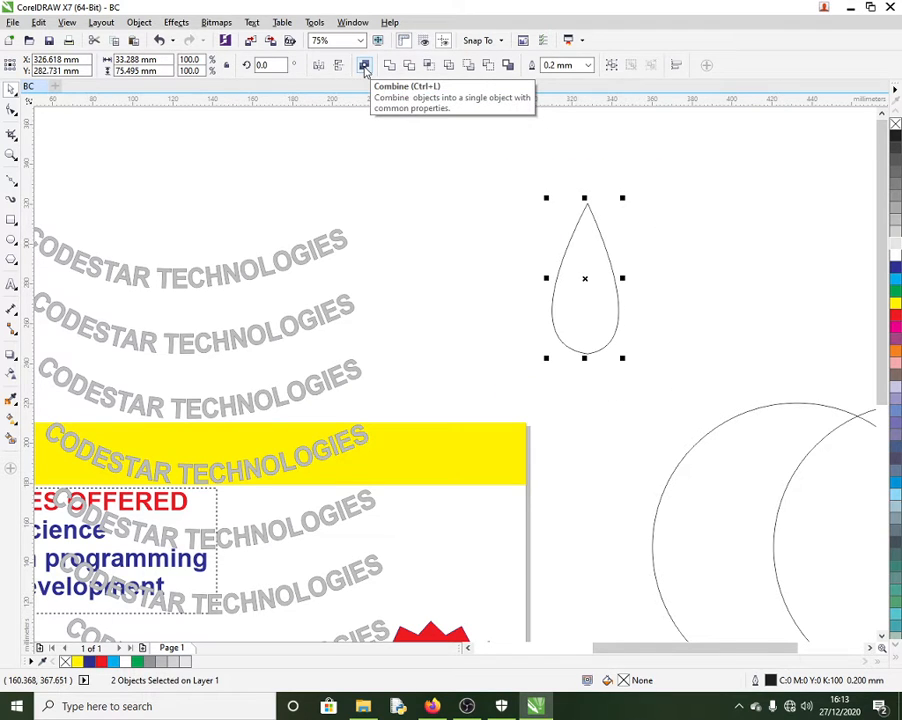
Step: Remake the right half as a mirrored copy and combine both halves into one curve
click(12, 110)
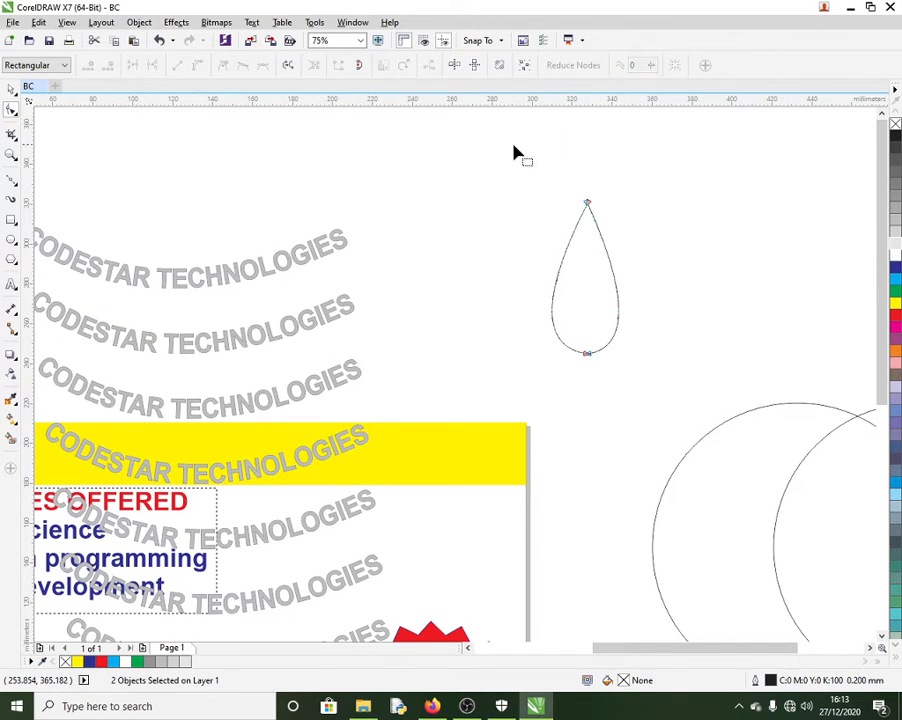
drag(556, 188, 629, 227)
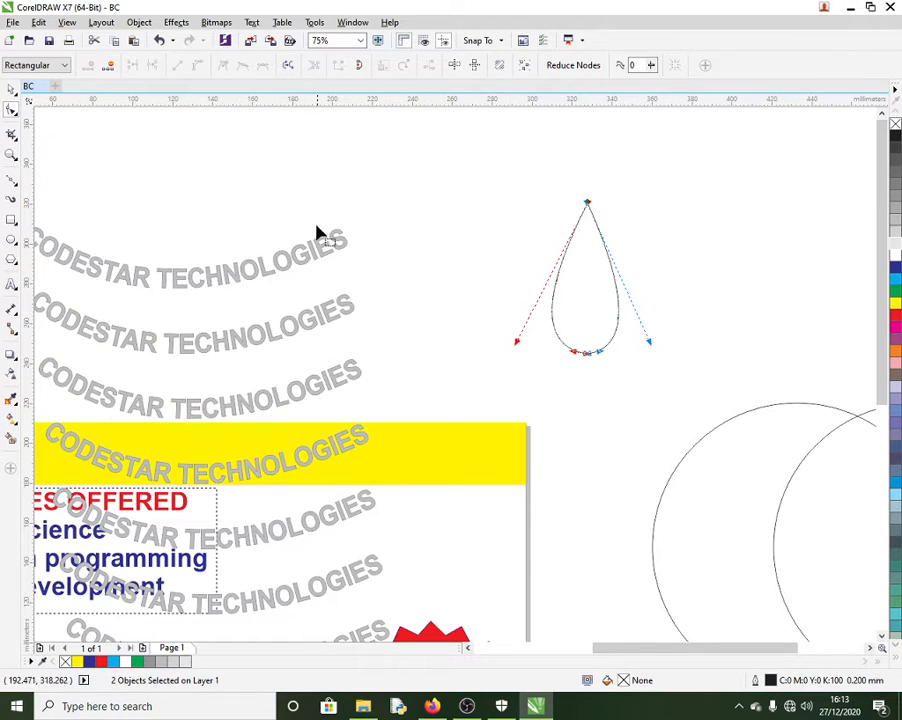
key(ctrl+z)
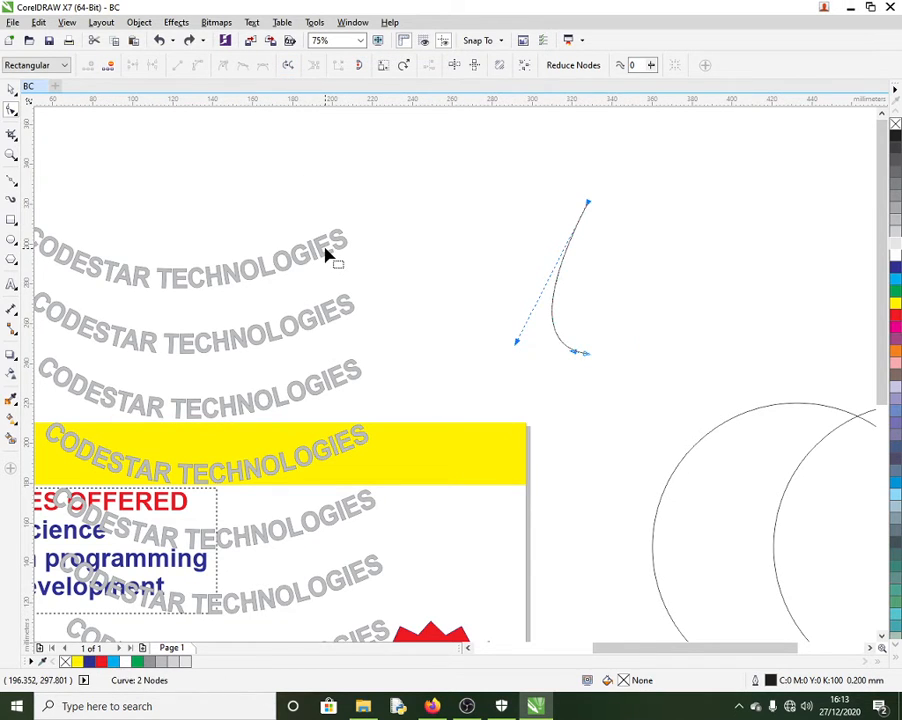
click(10, 88)
drag(546, 274, 618, 285)
click(511, 191)
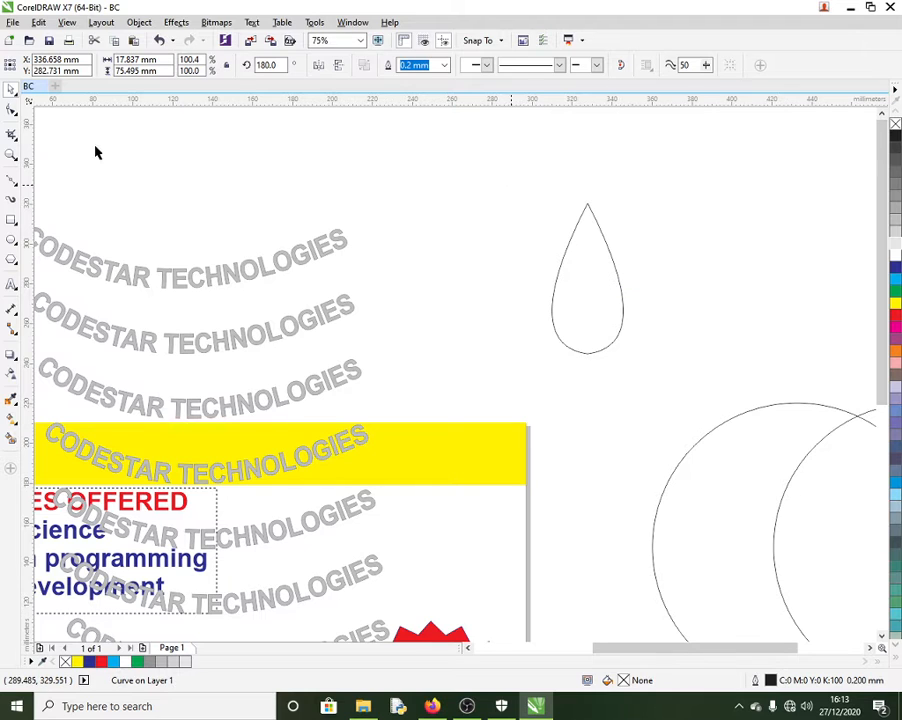
click(13, 112)
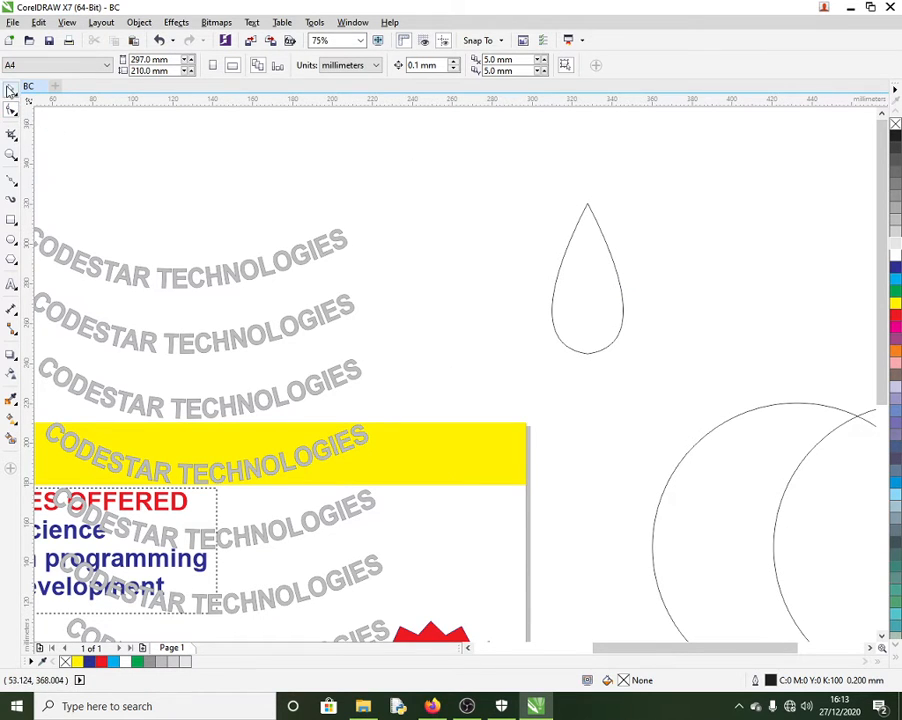
drag(481, 179, 684, 368)
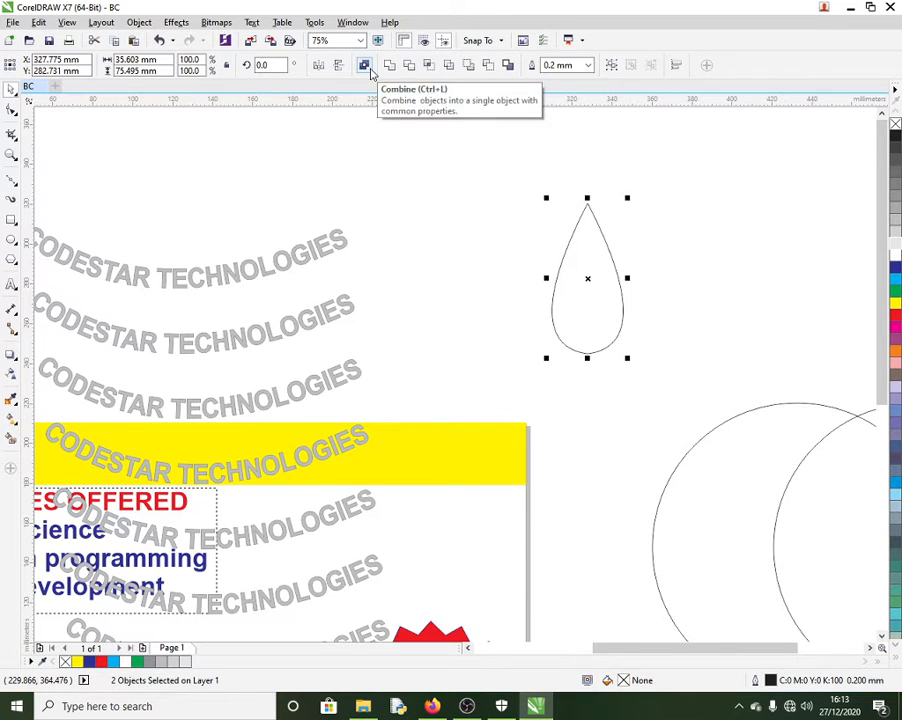
click(368, 70)
Step: Join the two tip nodes and the two bottom nodes to close the teardrop
click(10, 110)
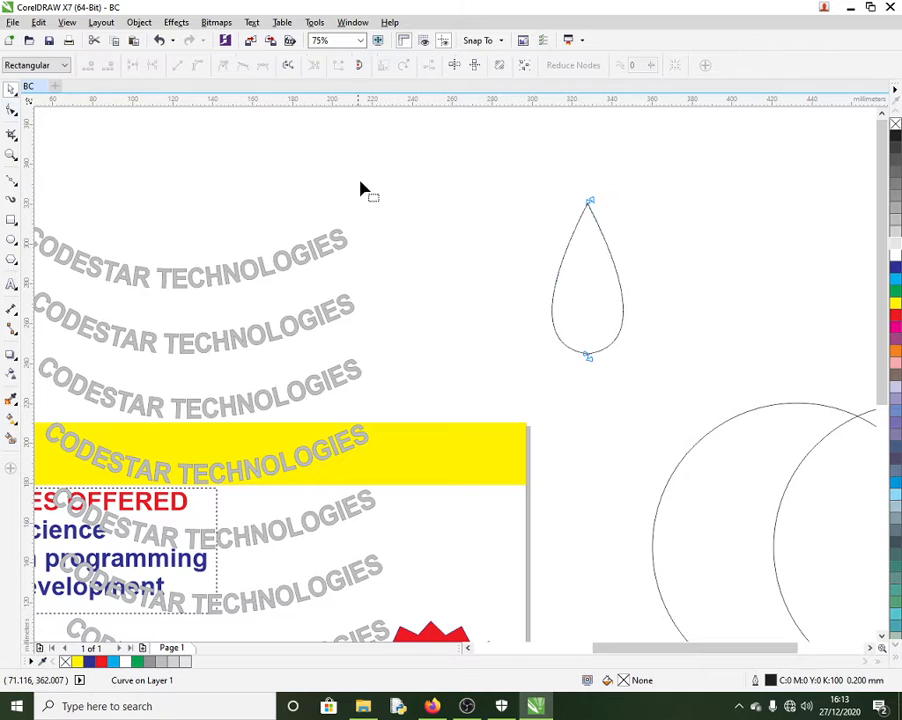
drag(525, 167, 636, 233)
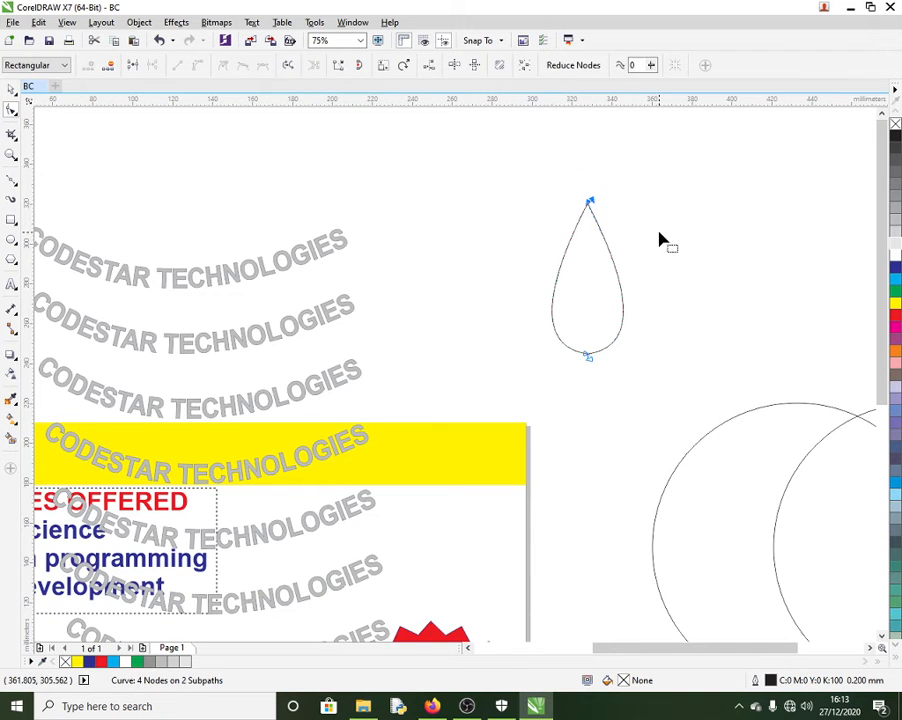
click(132, 66)
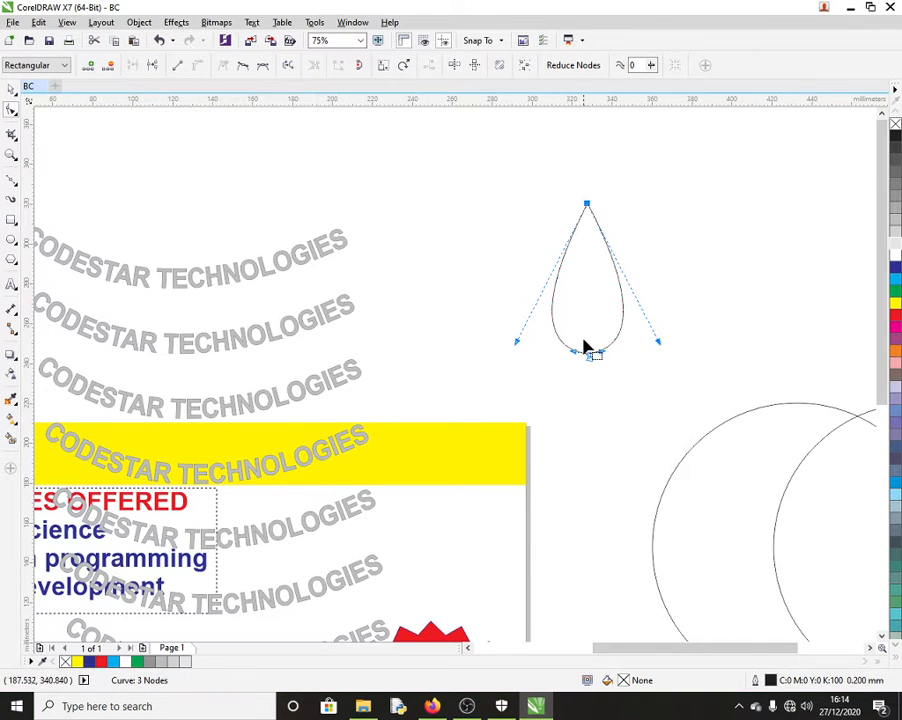
drag(638, 380, 560, 341)
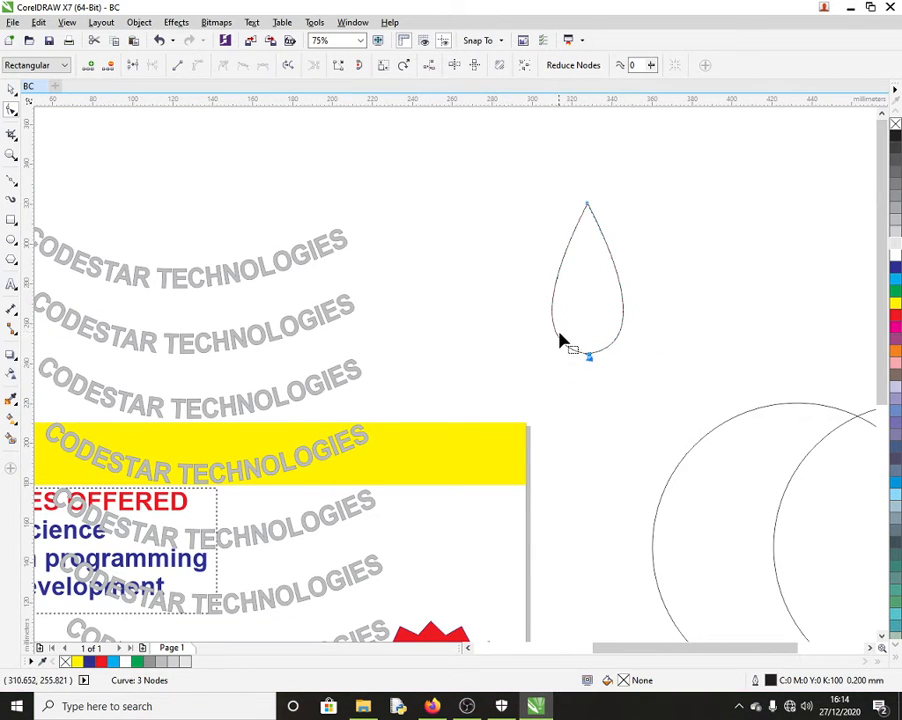
click(133, 66)
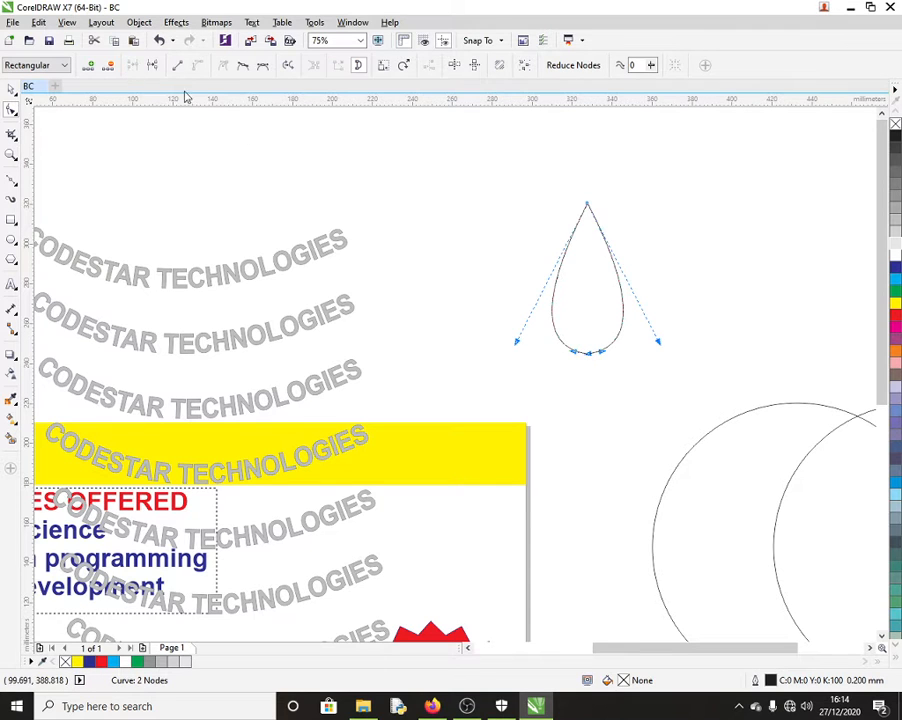
Step: Fill the teardrop with green
click(896, 291)
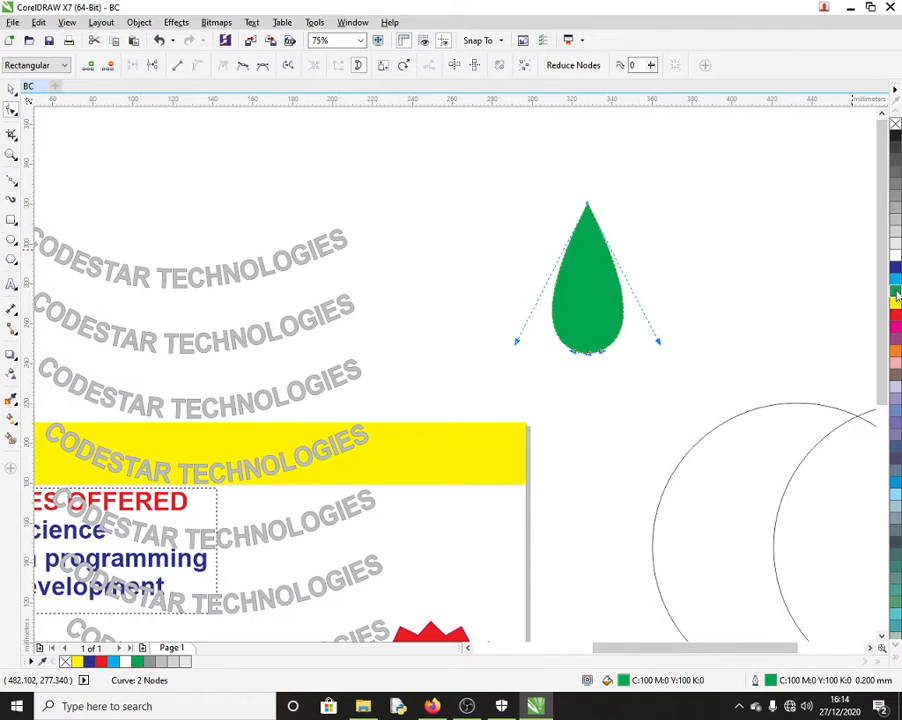
click(10, 90)
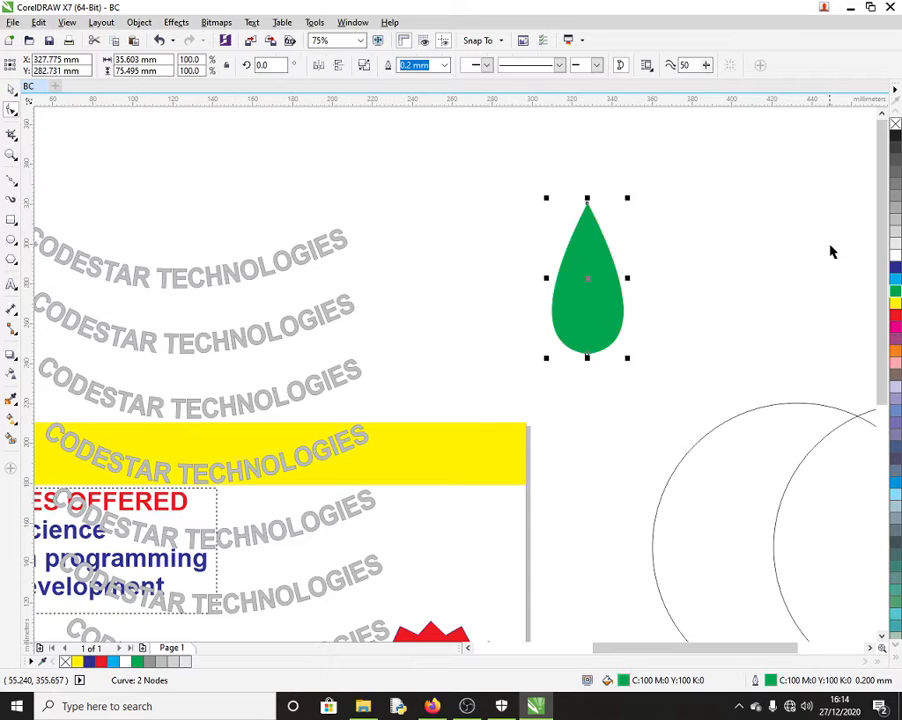
click(765, 250)
Step: Shift the leaf down-left and rotate a copy to form a V-shaped leaf pair
double_click(589, 285)
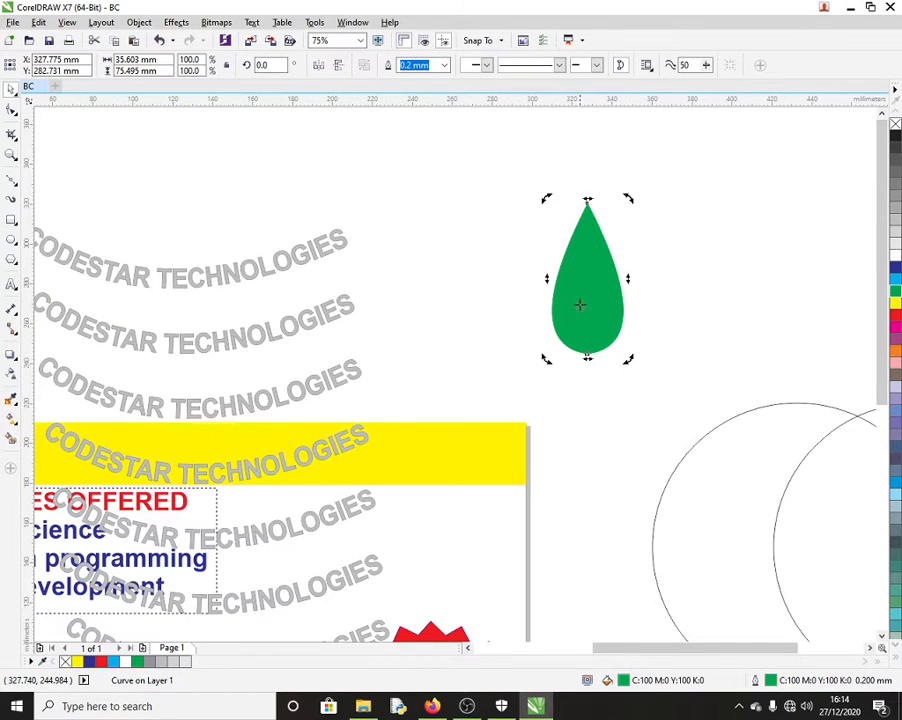
click(589, 278)
drag(589, 278, 571, 301)
click(564, 296)
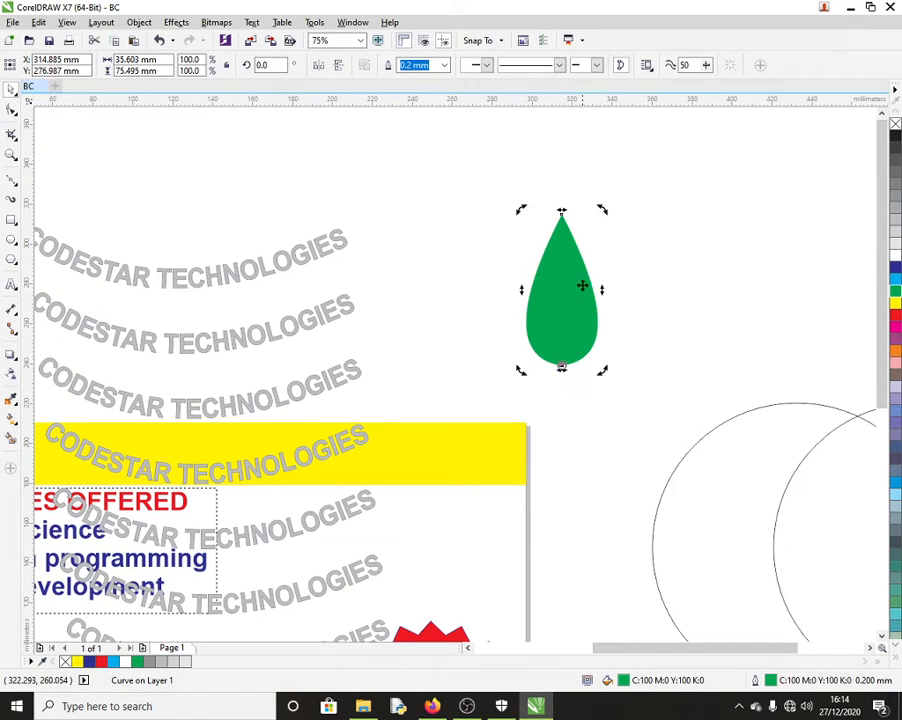
drag(600, 211, 706, 268)
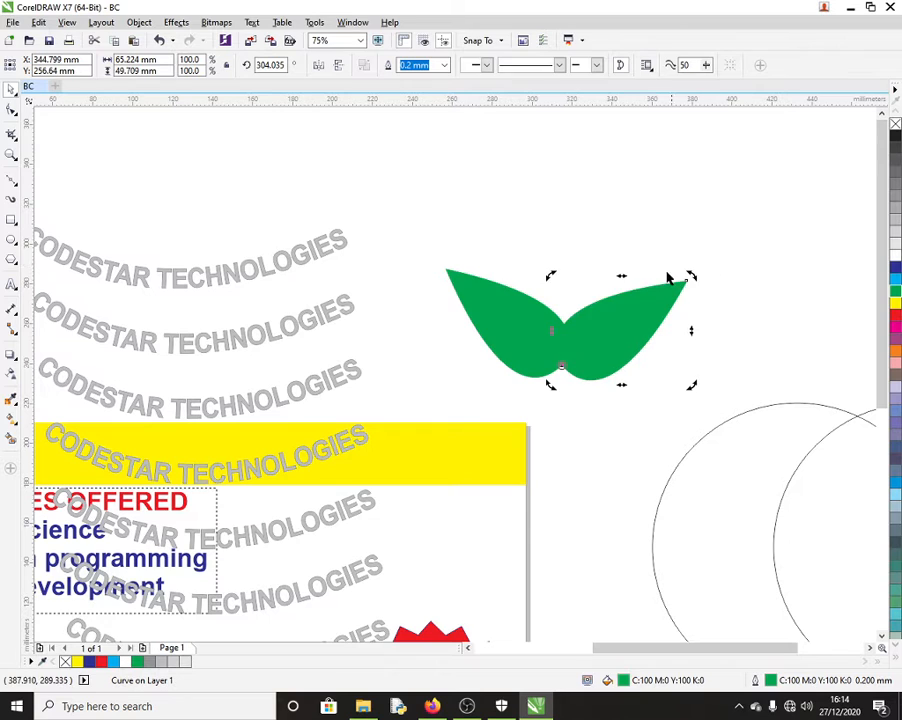
click(578, 290)
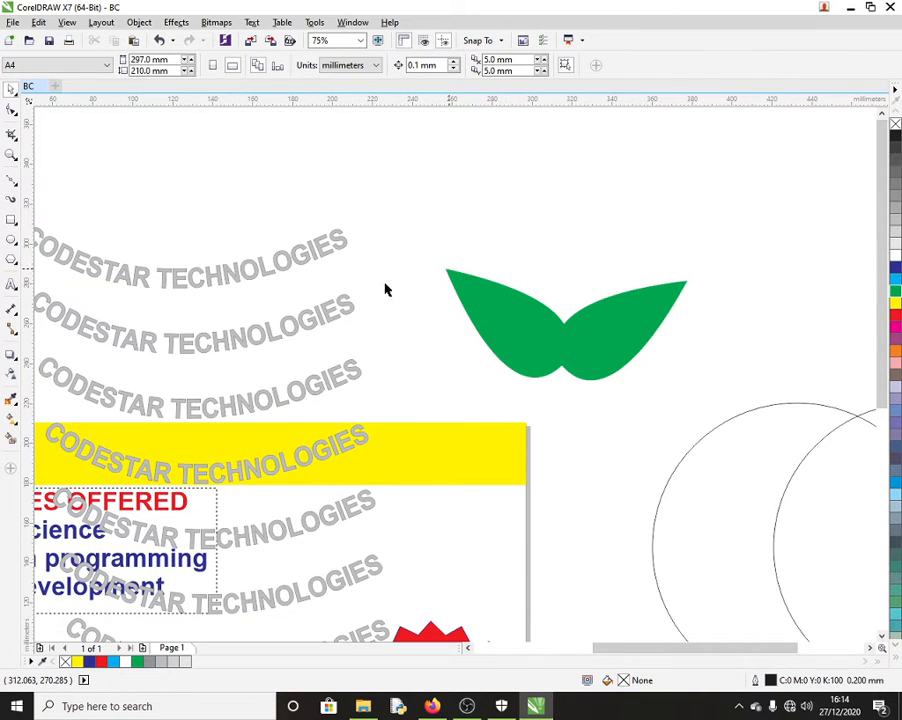
drag(385, 284, 393, 252)
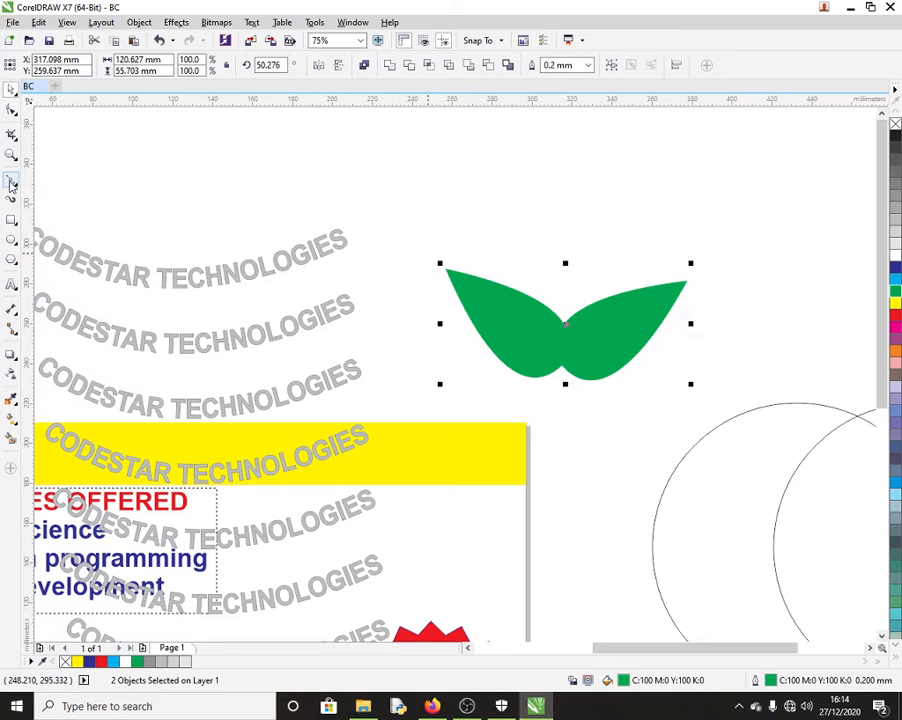
Step: Draw a vertical line above the card and bend it into a stem sweeping down-right
click(198, 182)
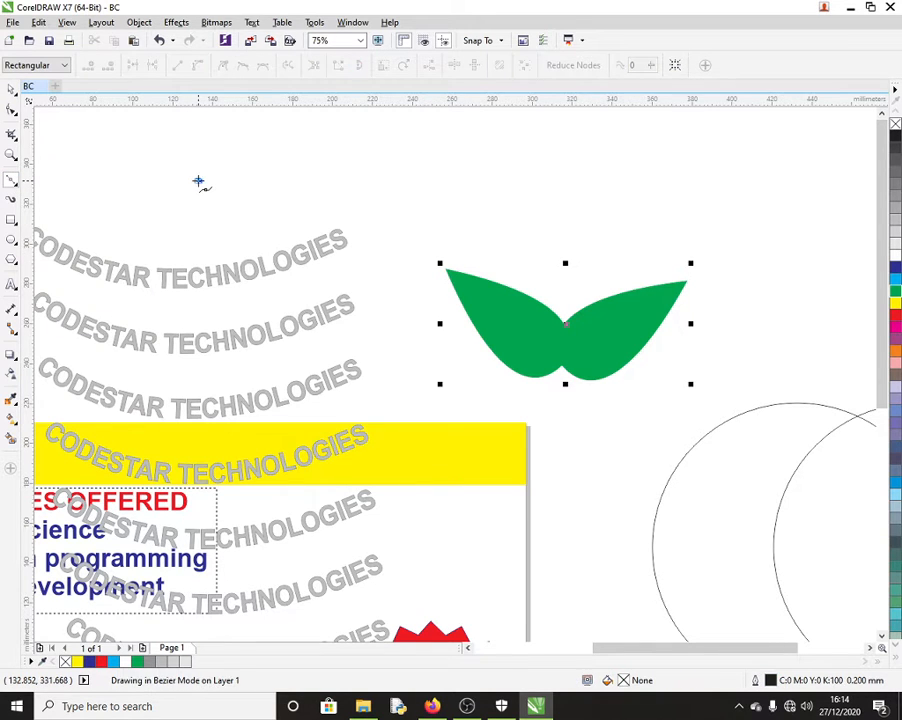
click(198, 489)
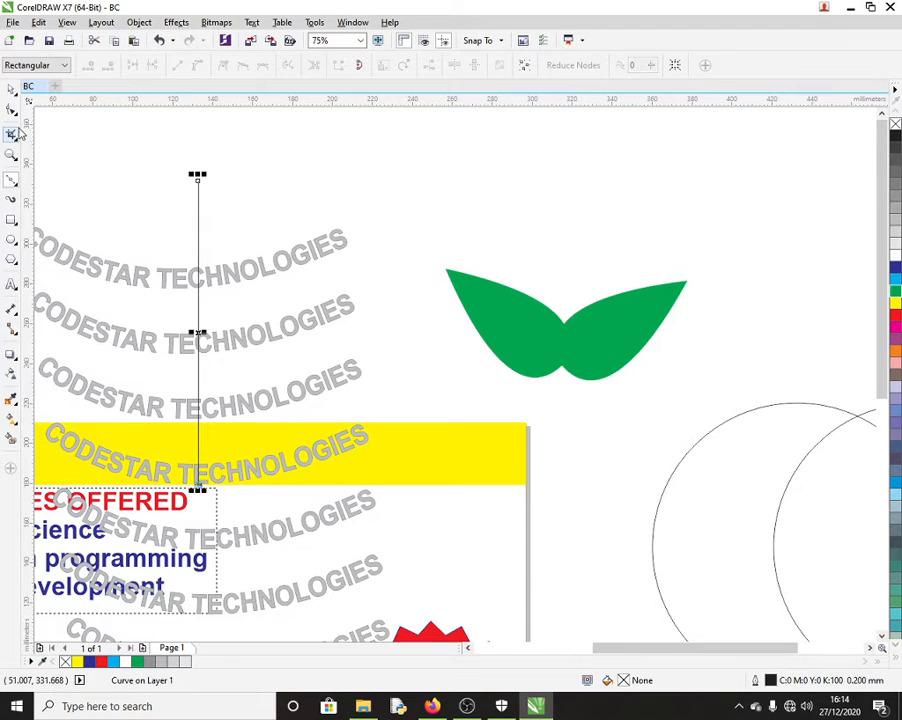
click(10, 111)
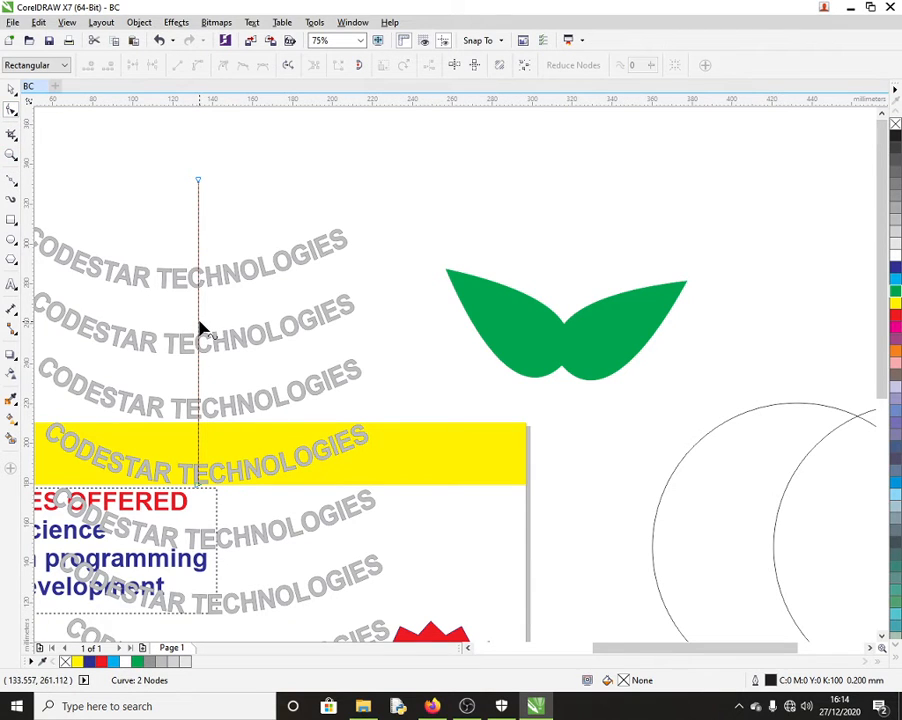
drag(198, 320, 148, 314)
drag(201, 491, 455, 397)
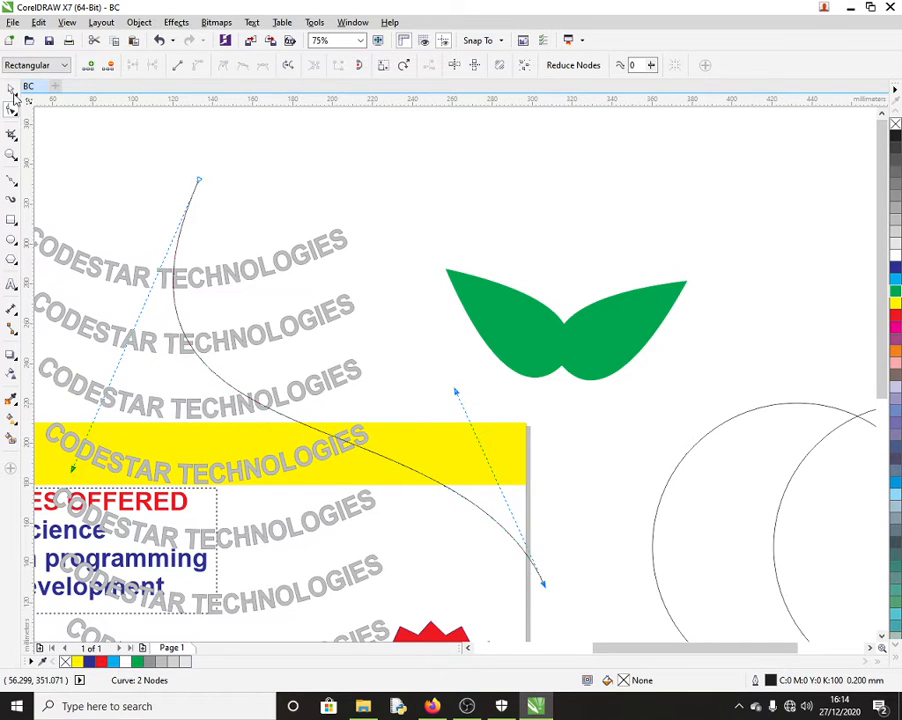
click(12, 90)
scroll(676, 371, down, 3)
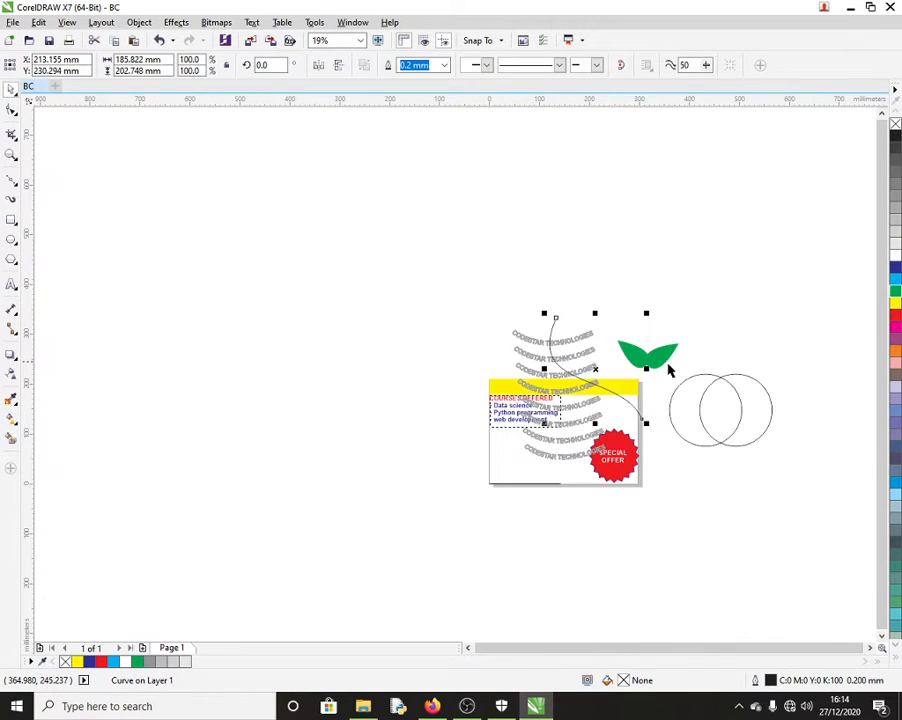
Step: Move the green leaf pair to the left of the card
click(620, 328)
click(650, 356)
drag(648, 354, 240, 487)
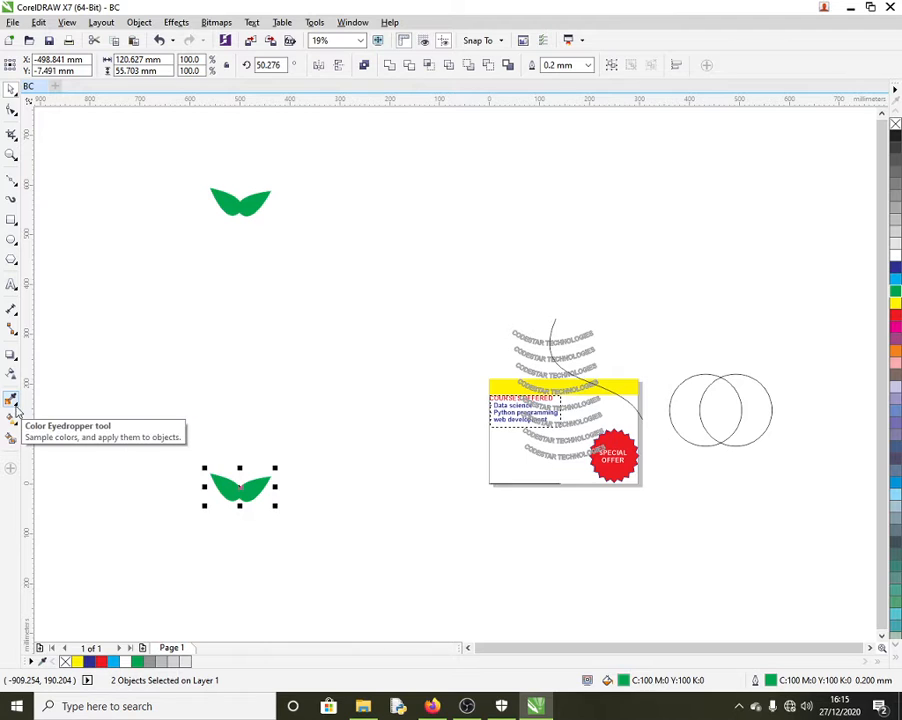
Step: Blend the top leaf pair into the bottom leaf pair
click(17, 337)
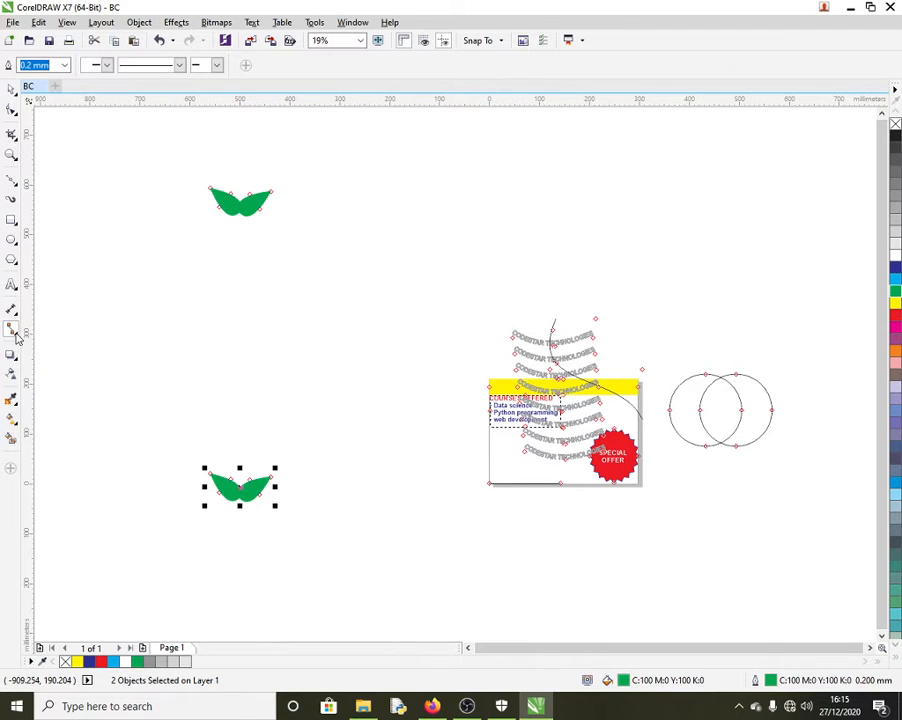
click(18, 316)
click(17, 338)
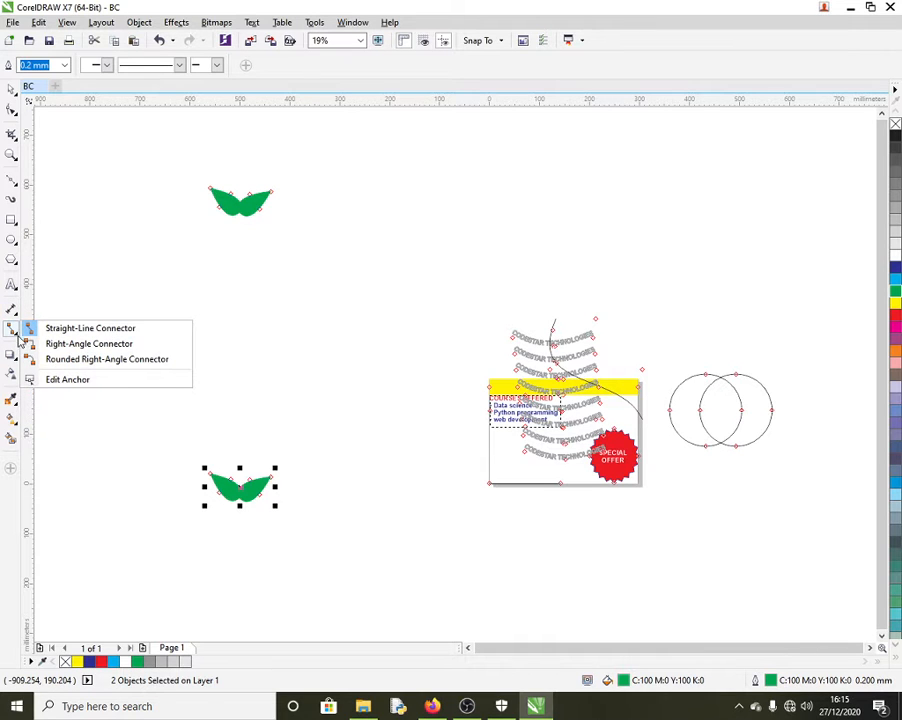
click(11, 354)
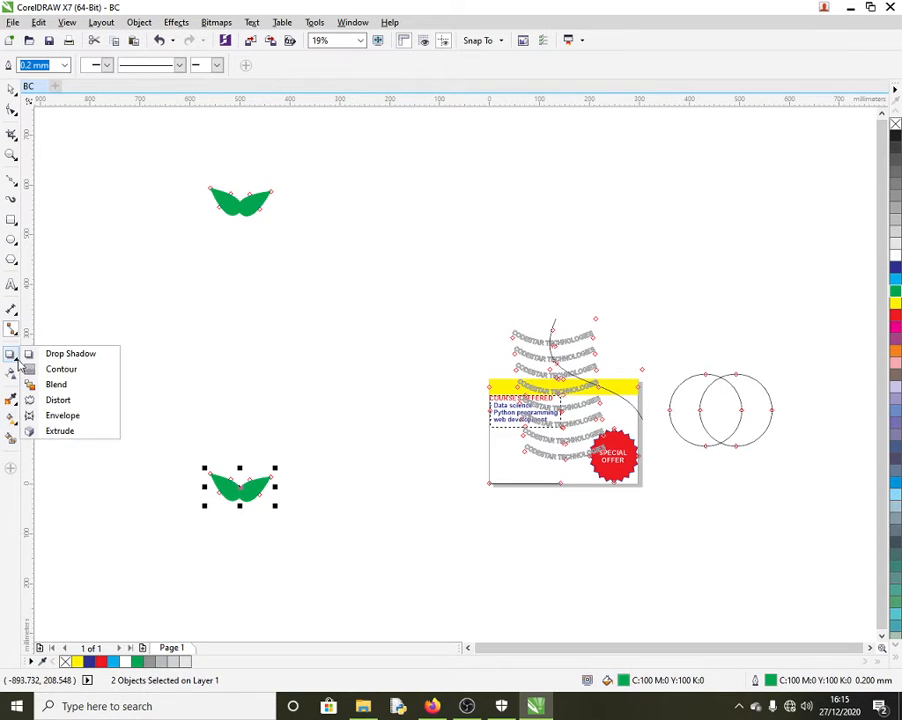
click(56, 382)
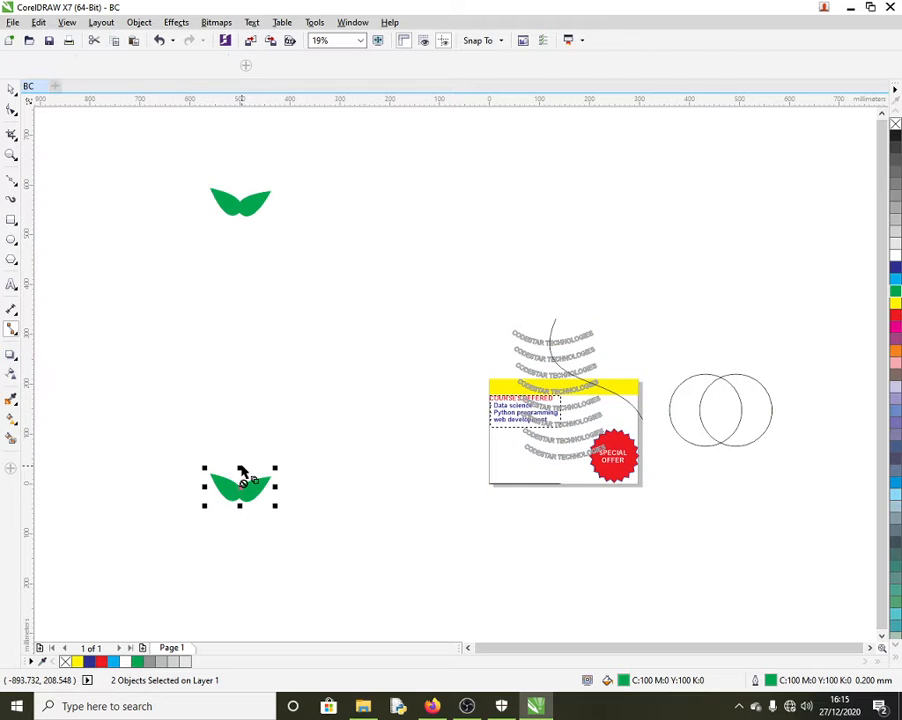
mouse_move(240, 474)
mouse_down()
mouse_move(248, 398)
mouse_move(240, 236)
mouse_move(235, 418)
mouse_move(250, 450)
mouse_move(252, 490)
mouse_up()
click(241, 210)
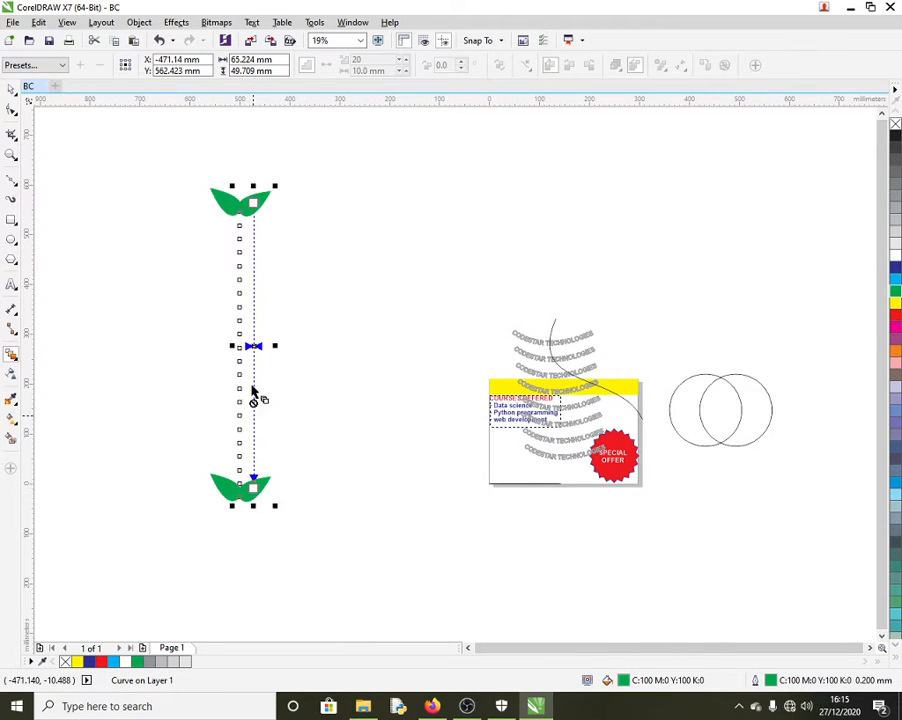
drag(227, 217, 240, 480)
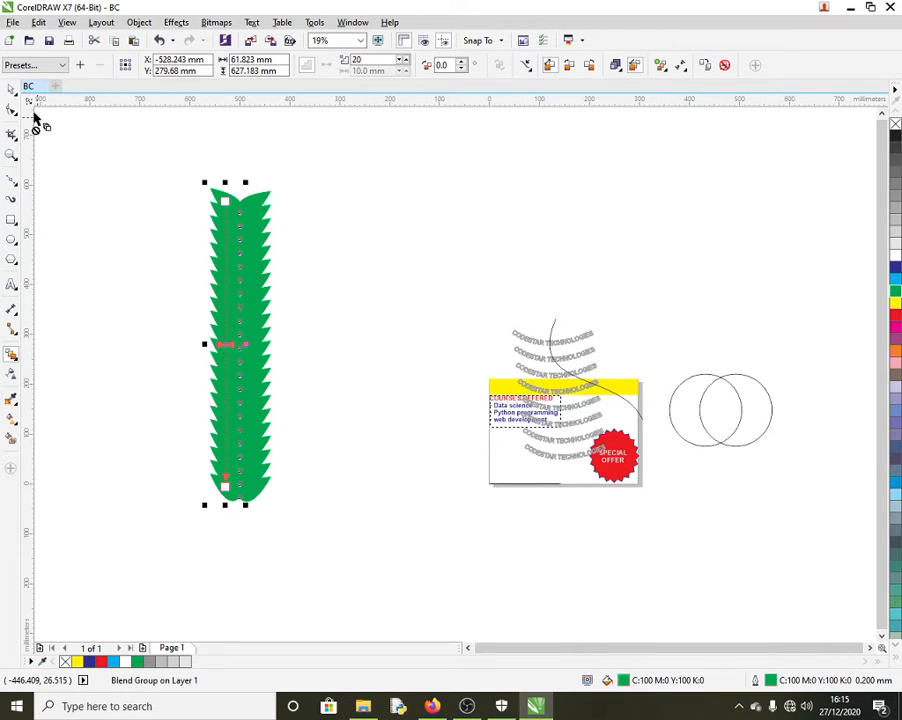
Step: Undo the blend, keeping the two leaf pairs, and select the bottom pair
click(11, 88)
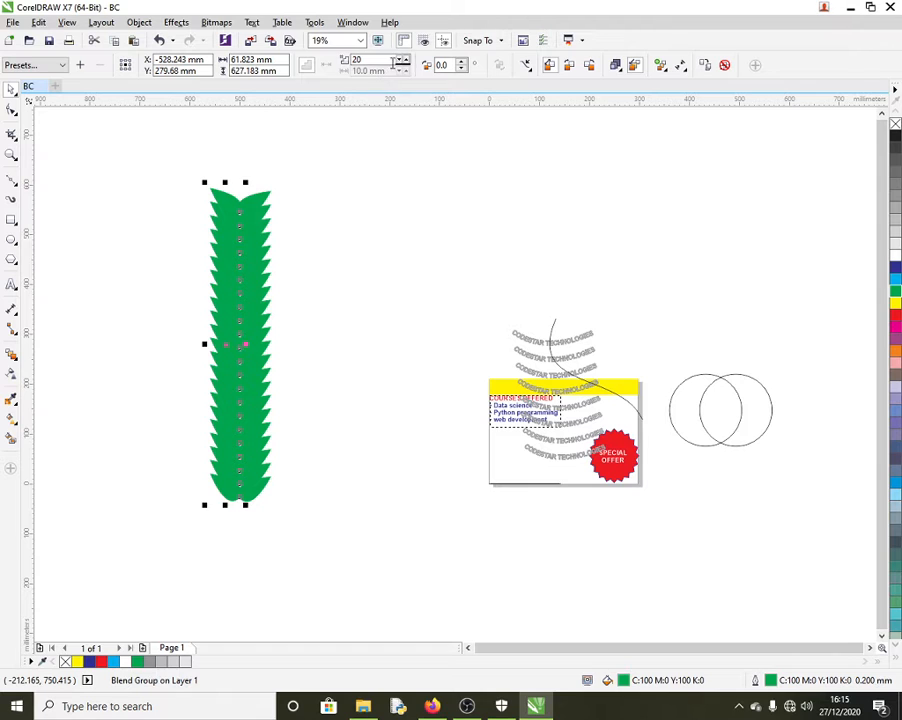
drag(183, 166, 318, 520)
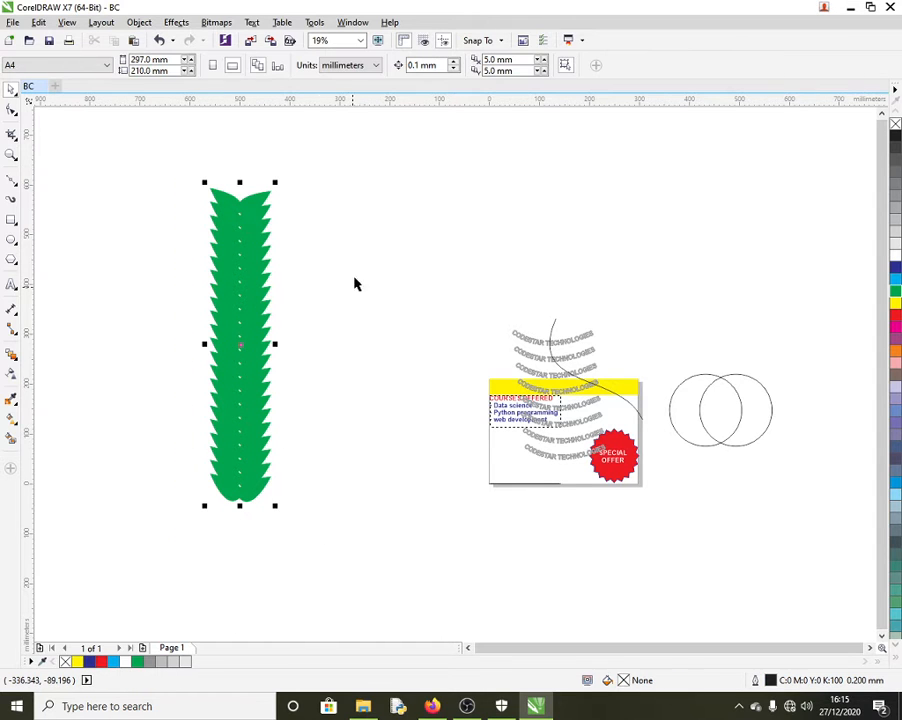
click(11, 354)
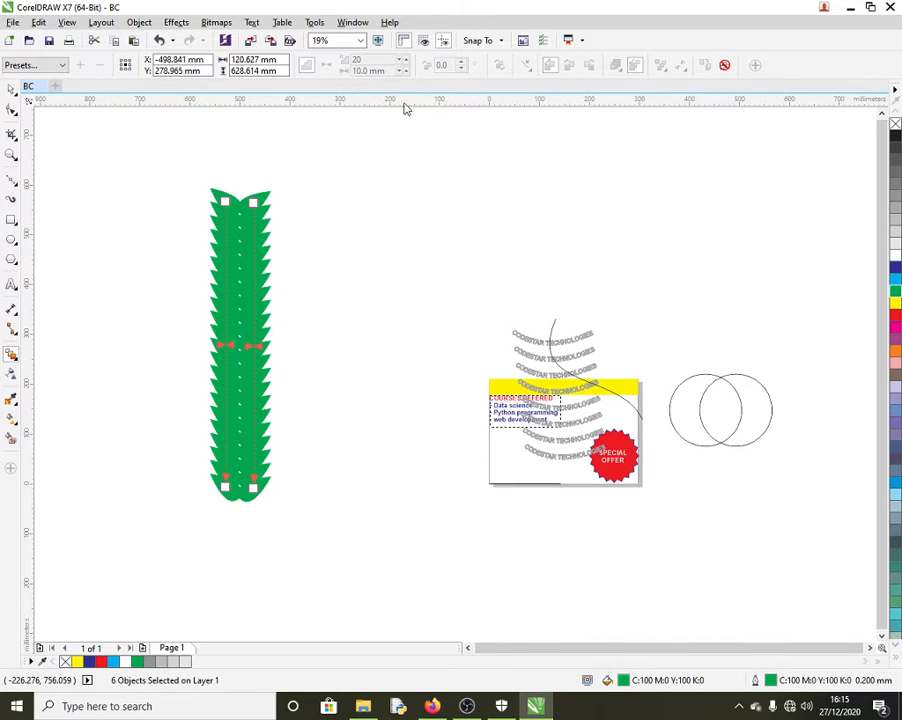
key(ctrl+z)
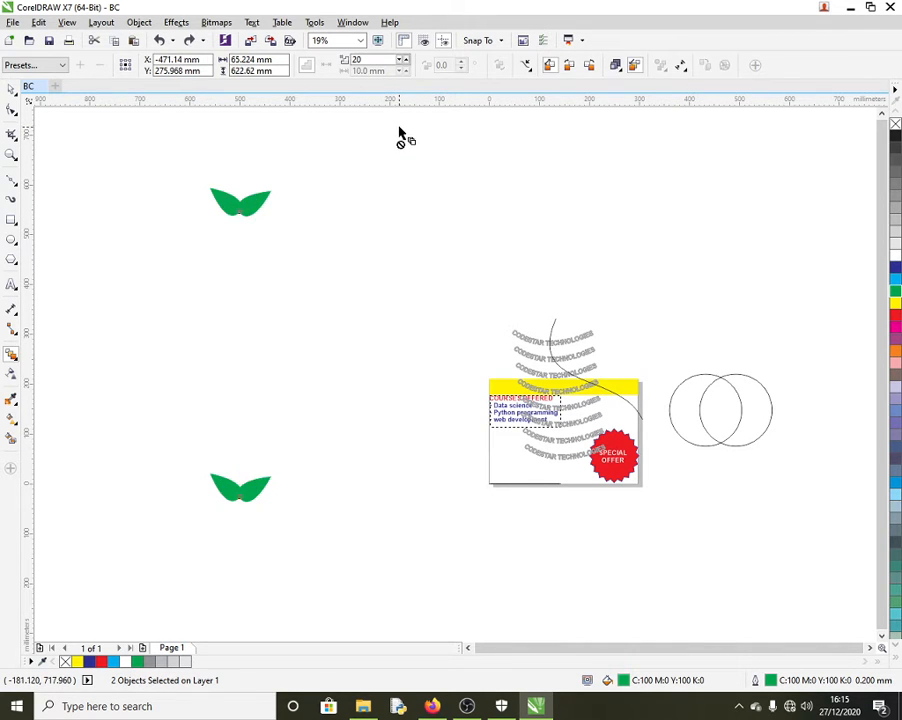
click(10, 89)
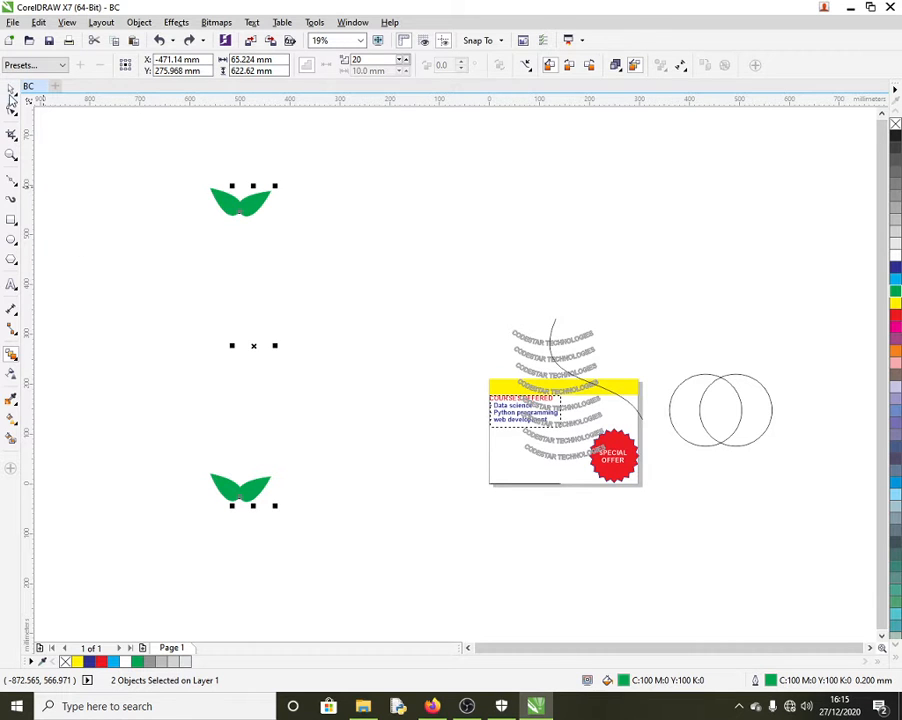
drag(200, 460, 304, 550)
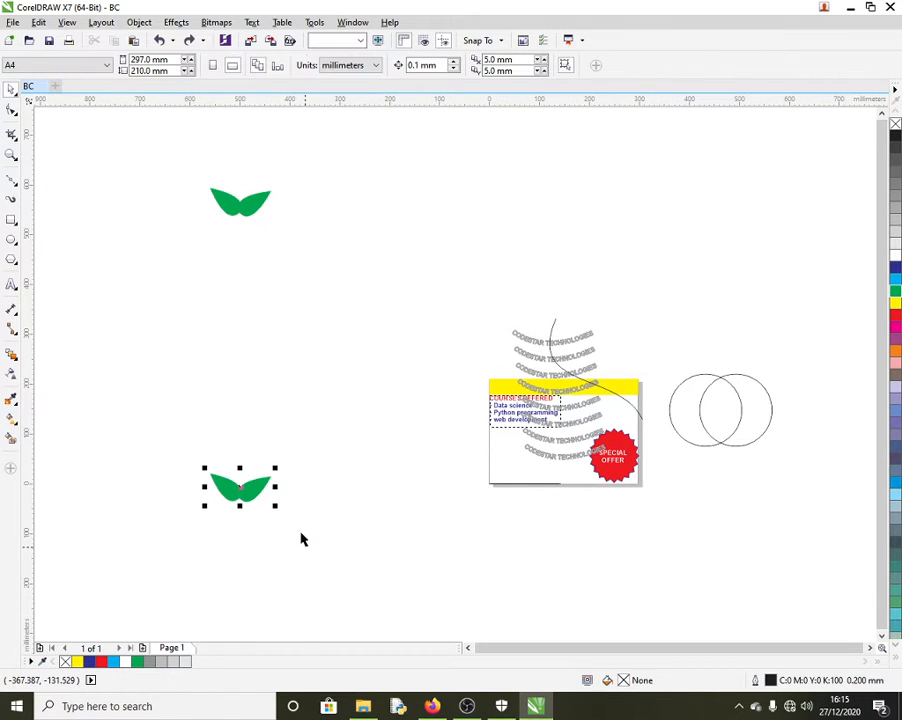
Step: Delete the bottom leaf pair, then ungroup the top pair and nudge its right leaf right
key(Delete)
drag(189, 172, 280, 242)
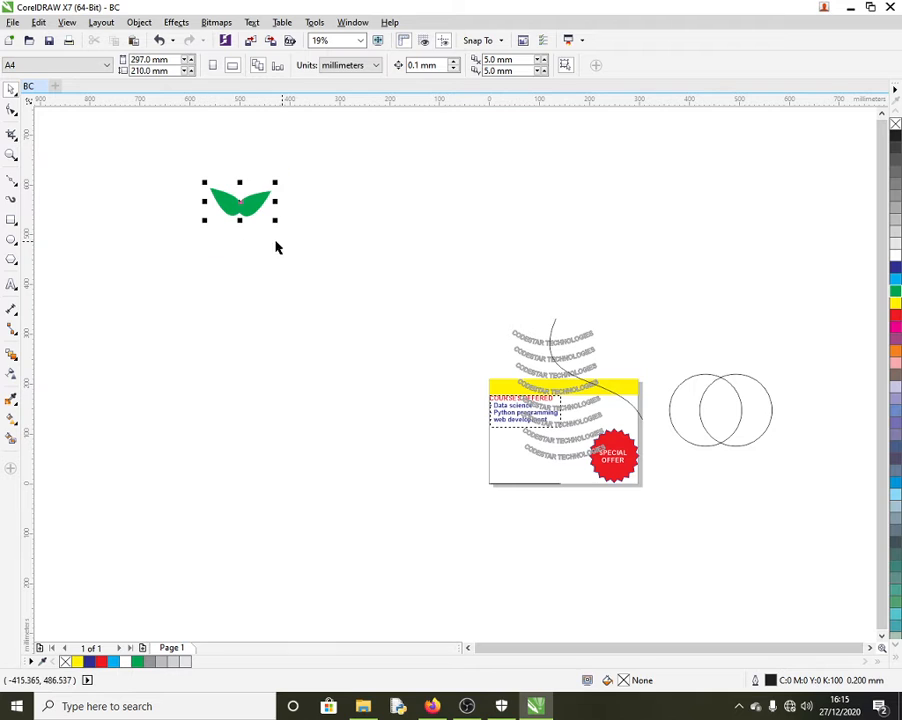
right_click(240, 204)
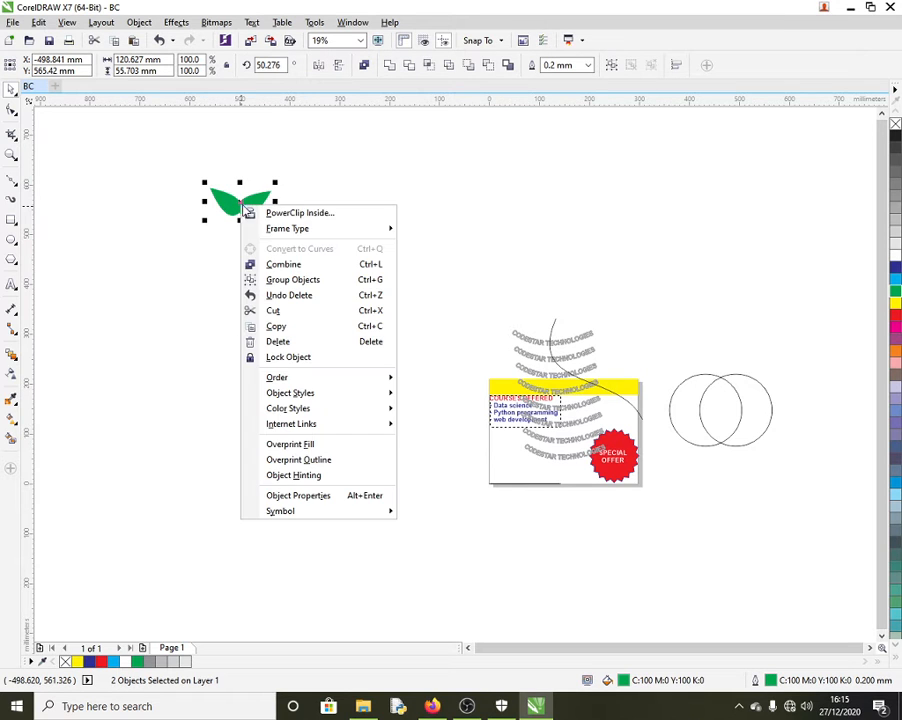
click(320, 287)
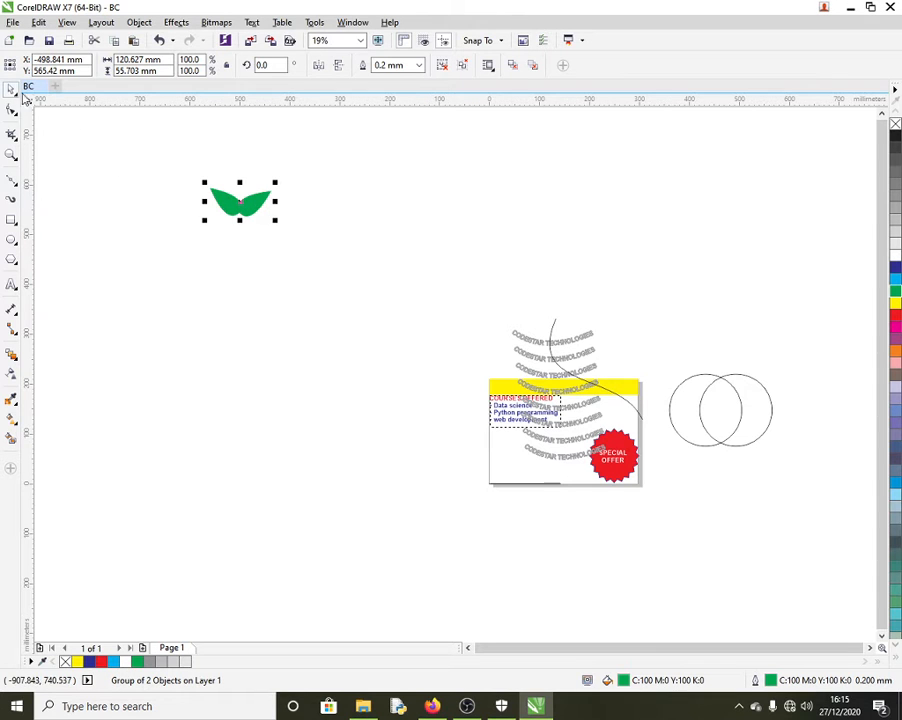
click(128, 182)
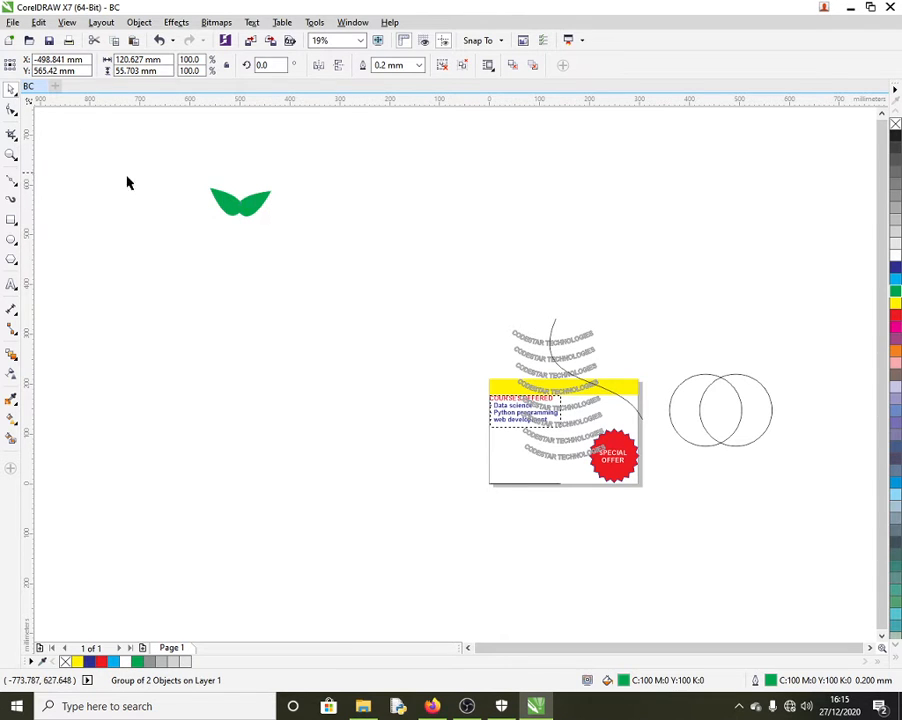
click(264, 204)
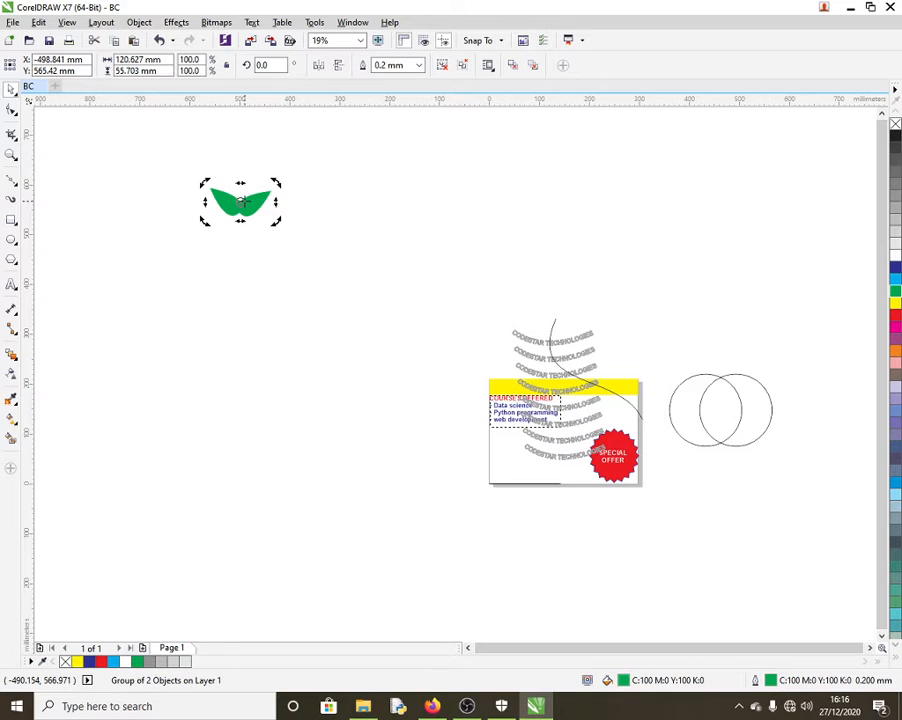
right_click(233, 206)
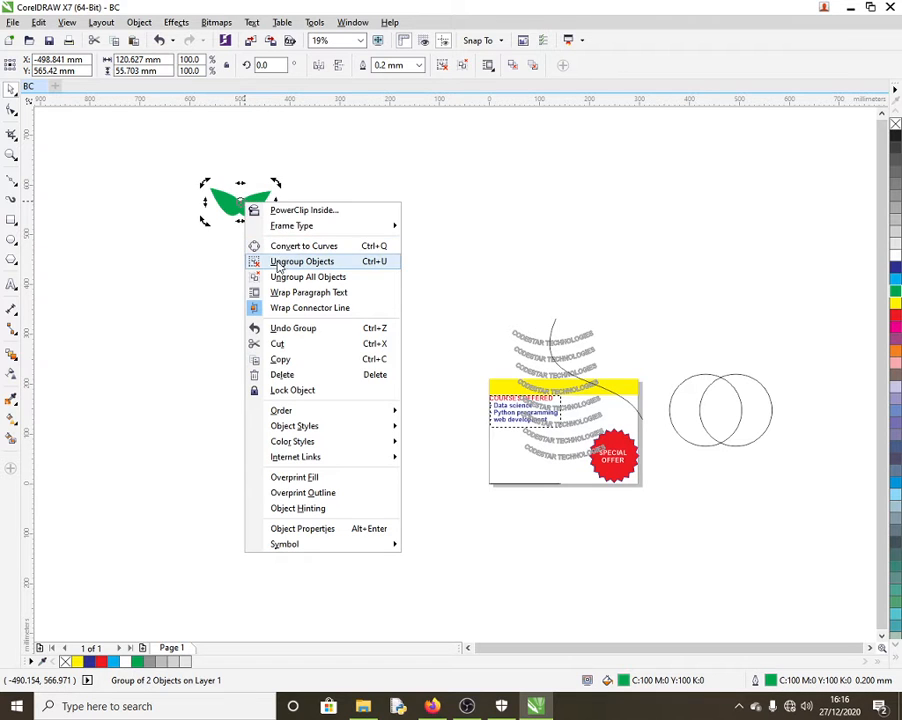
click(278, 260)
click(270, 203)
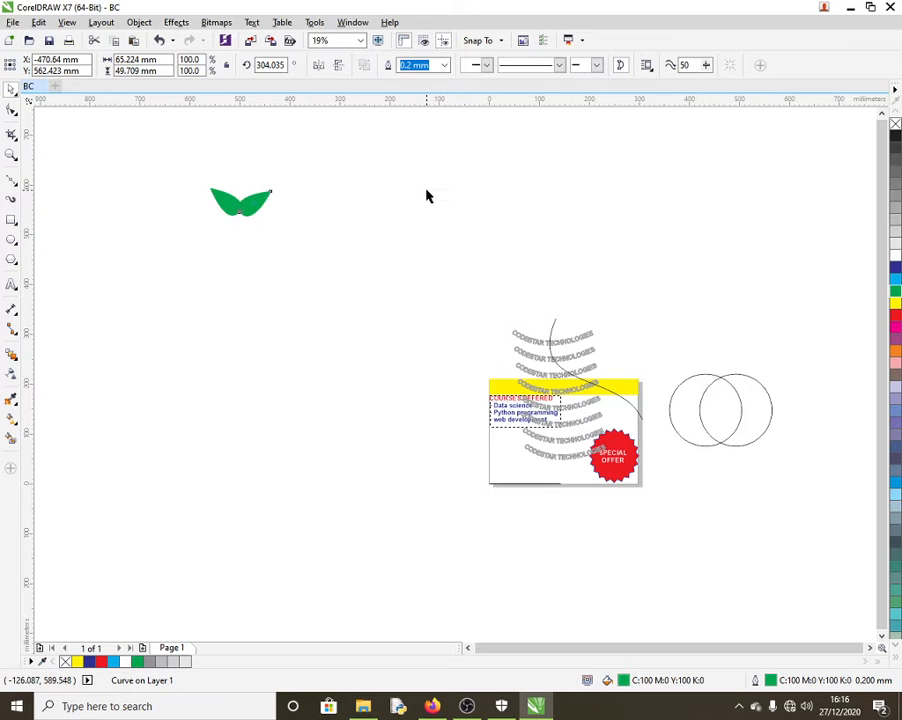
key(Right)
key(Right)
key(Right)
key(Right)
key(Right)
key(Right)
key(Right)
key(Right)
key(Right)
key(Right)
key(Right)
key(Right)
key(Right)
key(Right)
key(Right)
key(Right)
key(Right)
key(Right)
key(Right)
key(Right)
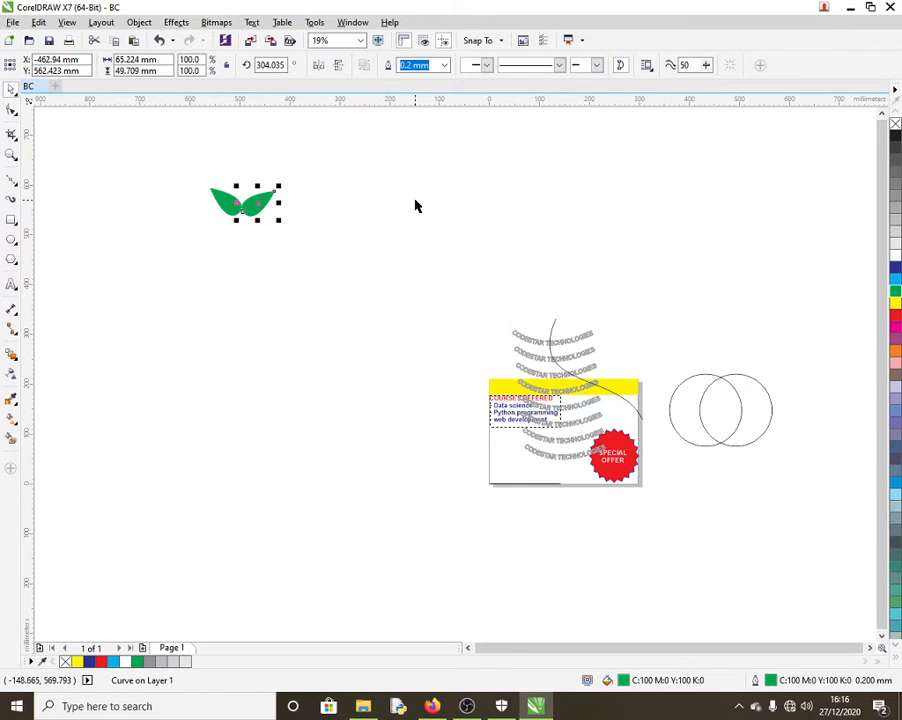
Step: Reshape the curves of the left leaf
click(222, 198)
key(F10)
scroll(232, 212, up, 3)
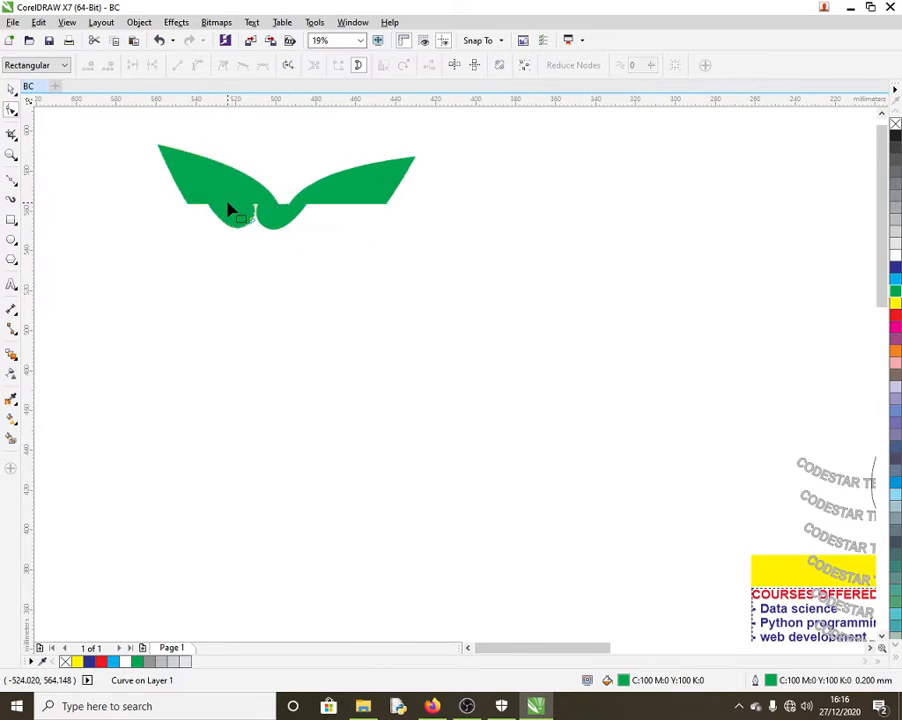
scroll(229, 210, up, 4)
click(320, 284)
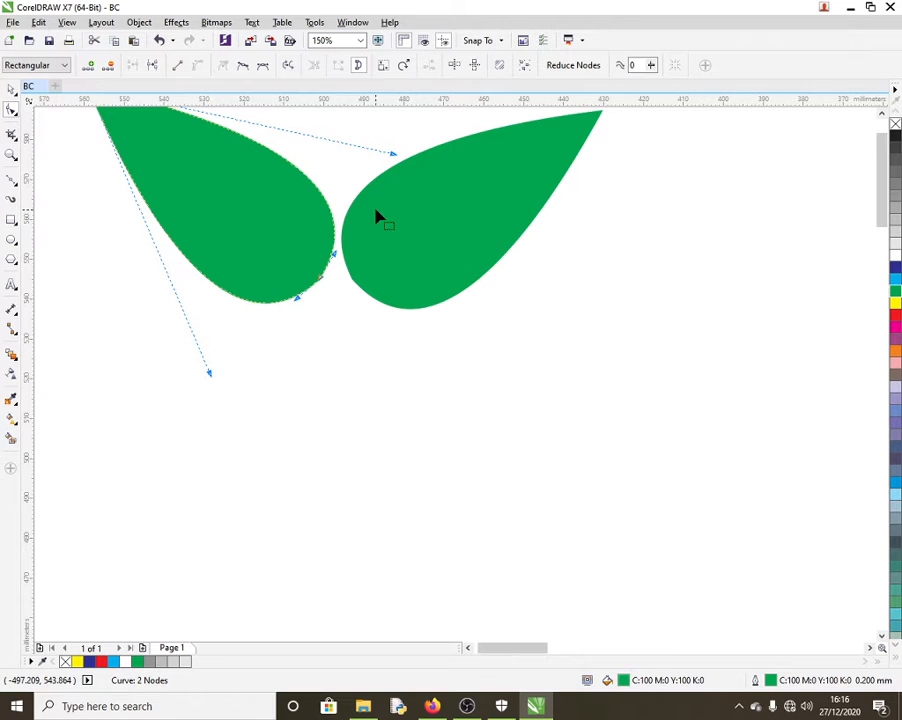
drag(394, 157, 309, 209)
scroll(290, 238, down, 3)
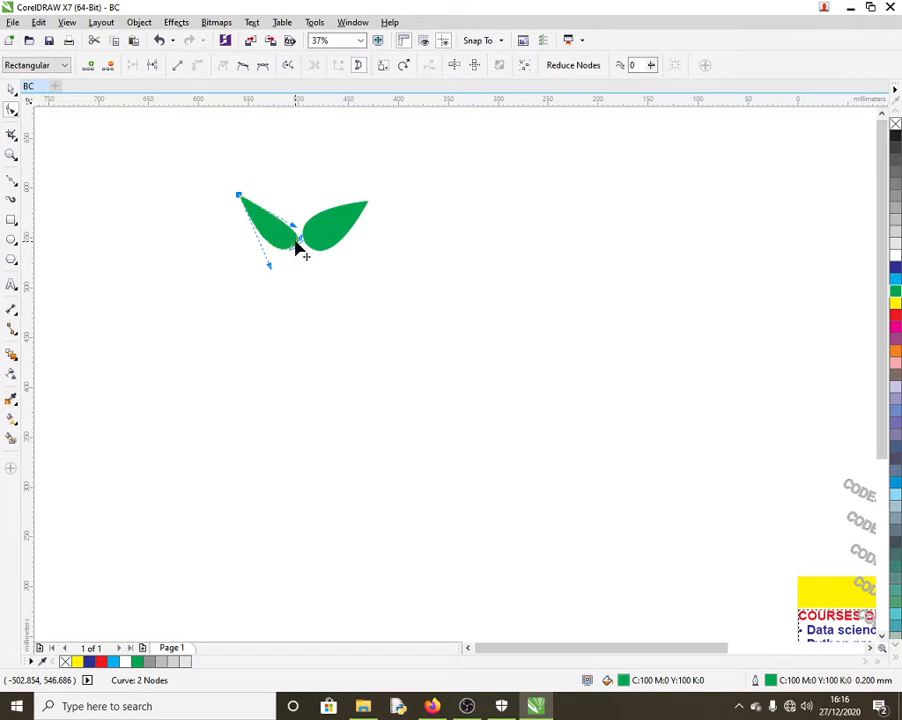
drag(297, 248, 335, 250)
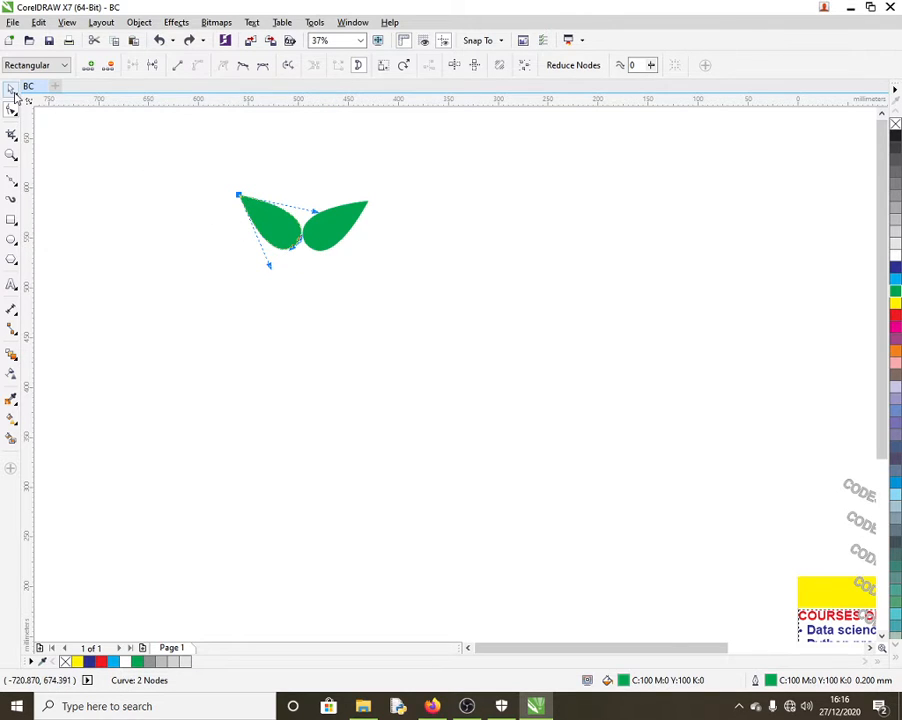
Step: Combine the two leaves into one shape and drop a copy lower down
click(12, 89)
click(333, 184)
drag(191, 180, 432, 268)
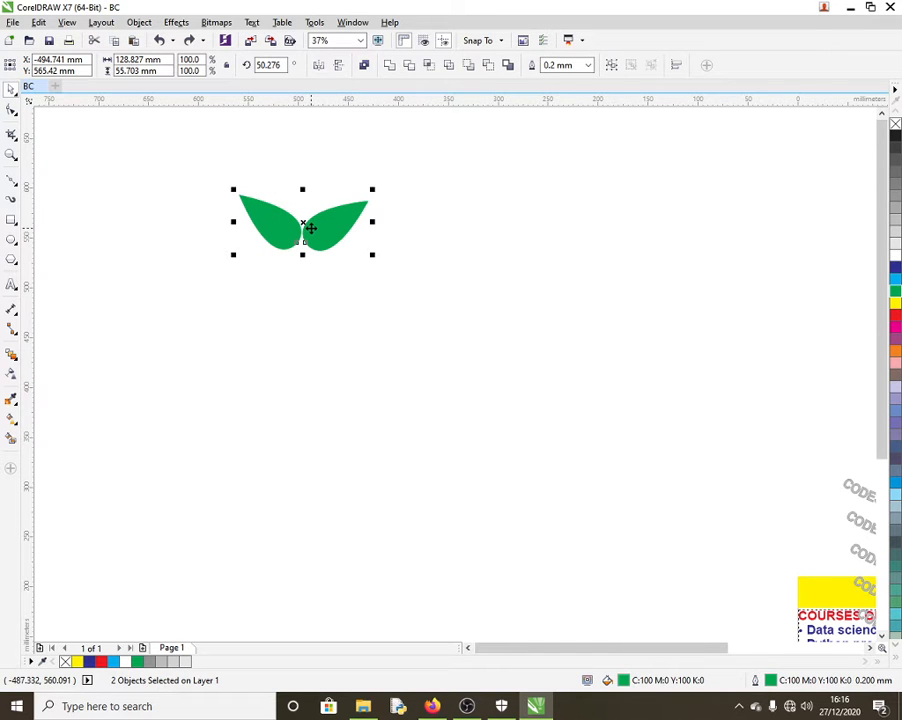
right_click(311, 228)
click(346, 290)
scroll(293, 331, down, 2)
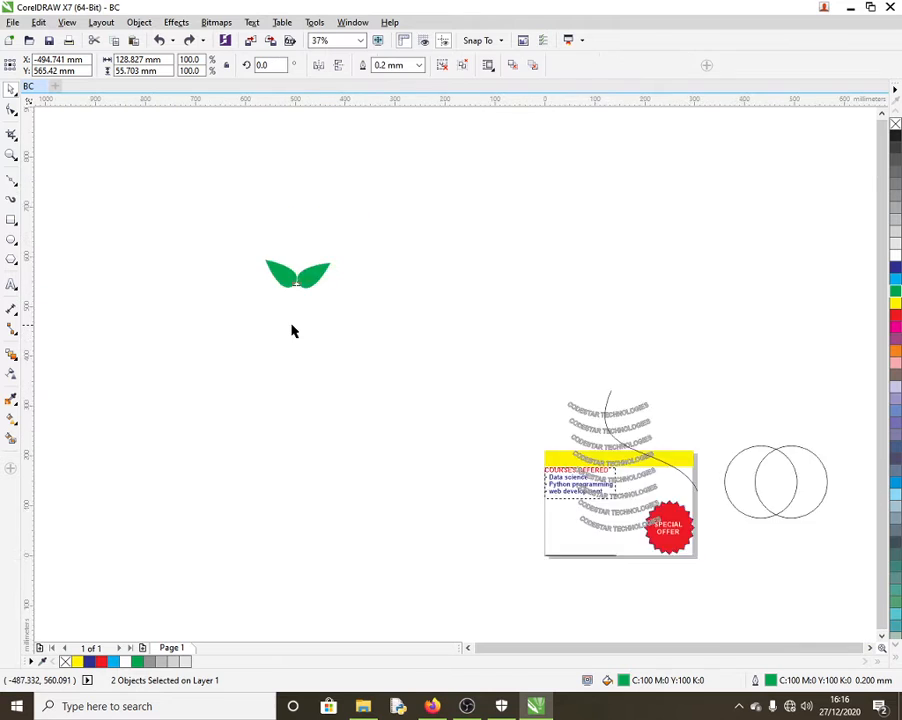
scroll(293, 331, down, 3)
mouse_move(294, 297)
mouse_down()
mouse_move(283, 492)
mouse_move(293, 503)
mouse_move(298, 311)
mouse_up()
Step: Blend the two leaf pairs and reduce the blend steps to 11
click(11, 355)
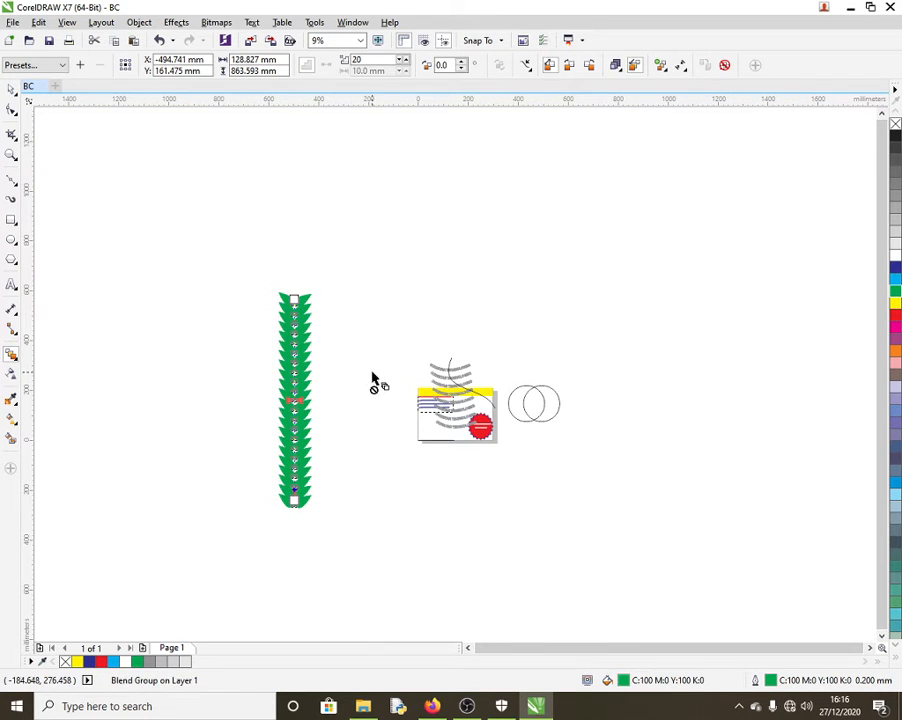
click(404, 63)
click(404, 63)
click(404, 63)
click(404, 63)
click(404, 63)
click(403, 63)
click(403, 63)
click(403, 63)
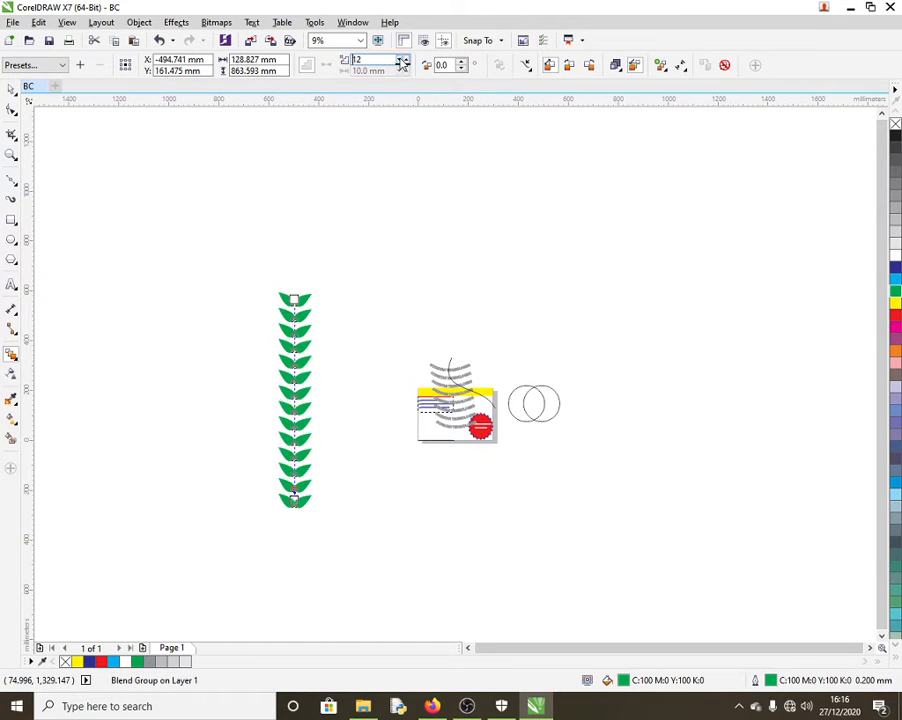
click(403, 63)
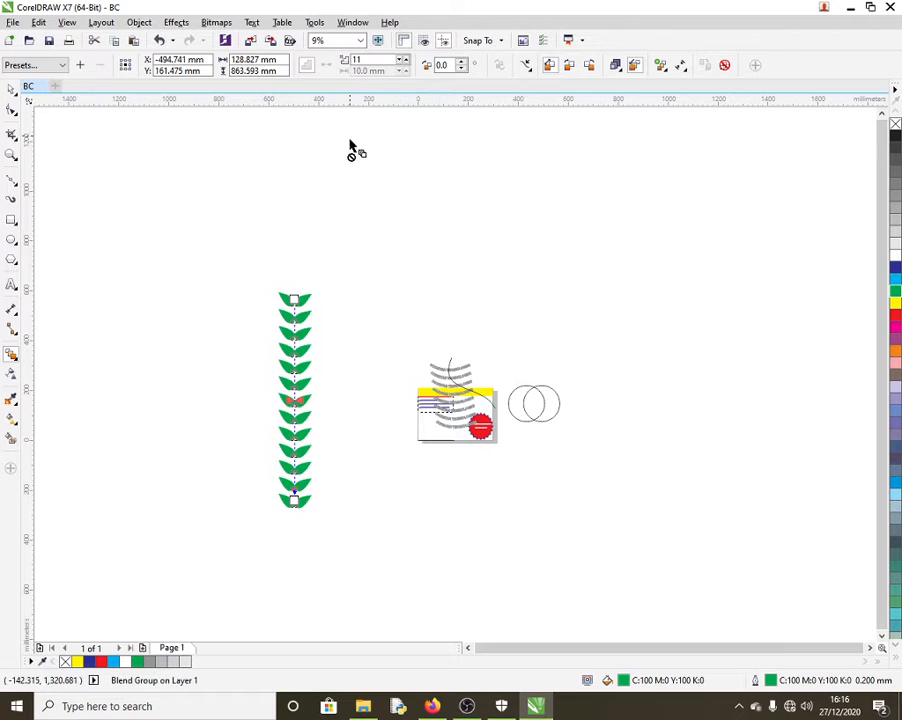
Step: Draw a freehand curve right of the leaves with green fill and outline
click(11, 90)
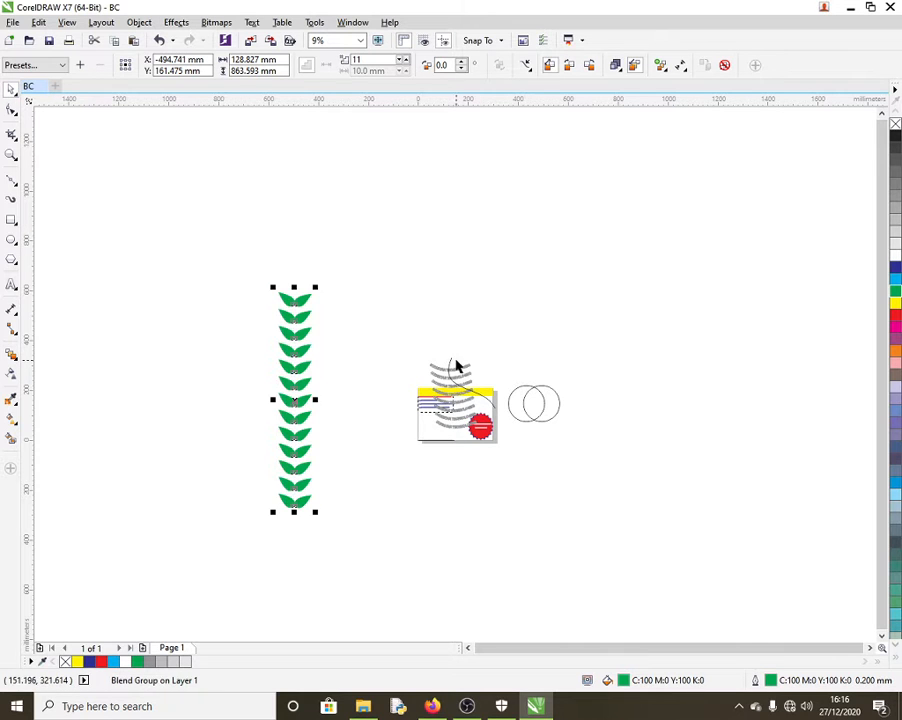
key(F5)
mouse_move(413, 217)
mouse_down()
mouse_move(466, 279)
mouse_move(570, 360)
mouse_up()
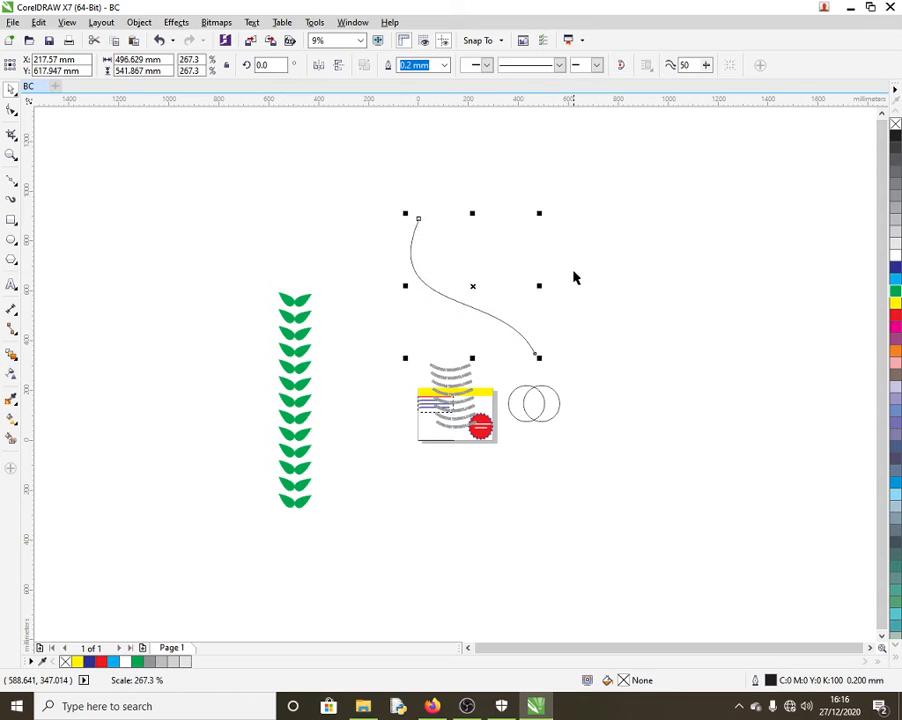
click(414, 330)
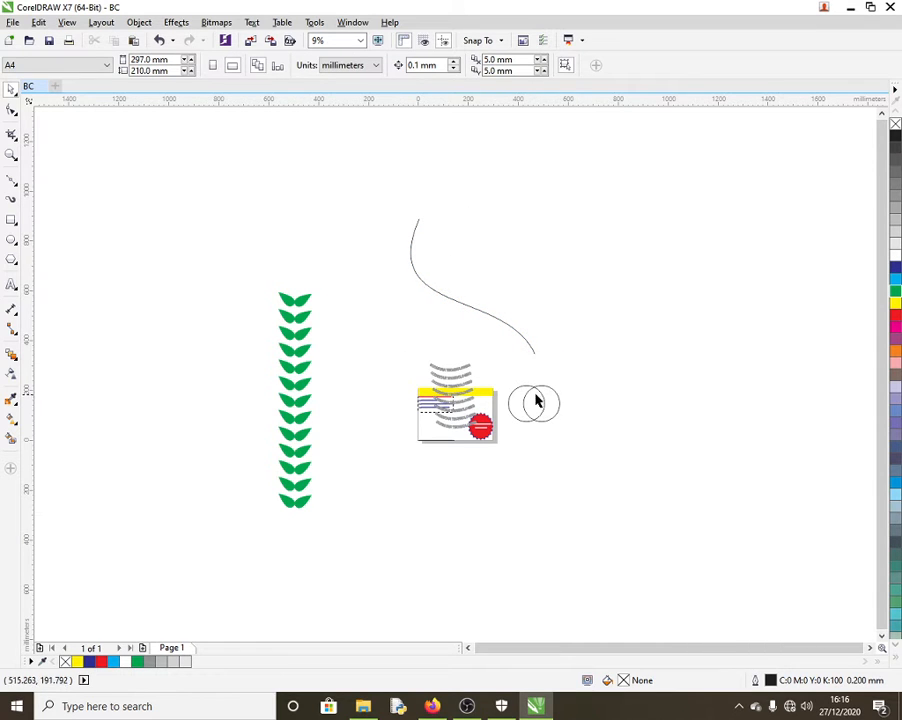
click(516, 334)
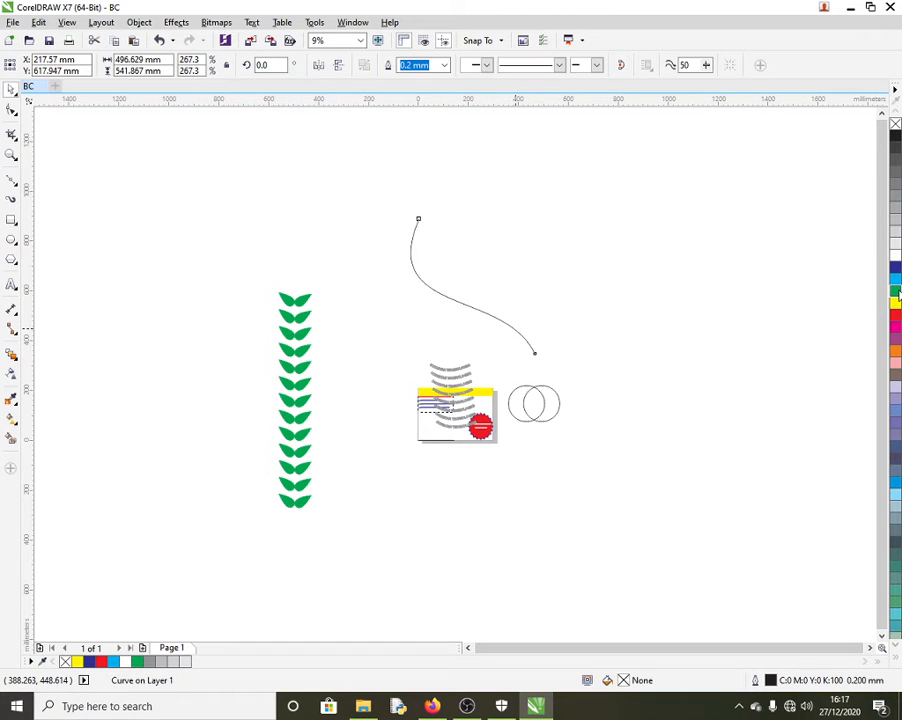
click(895, 291)
right_click(895, 291)
Step: Fit the leaf blend onto the green curve using New Path
click(279, 313)
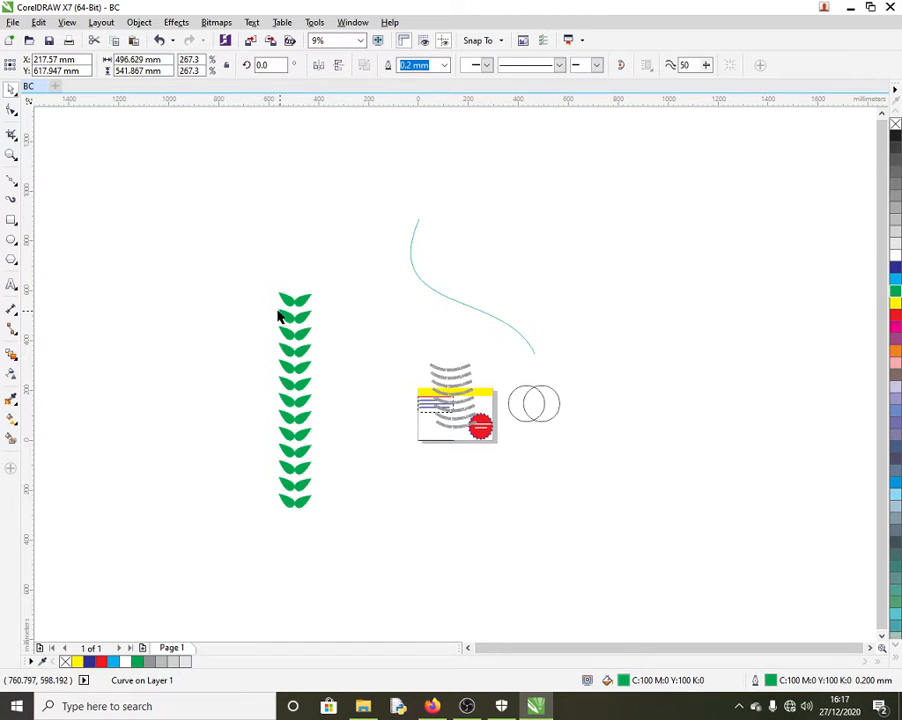
click(285, 487)
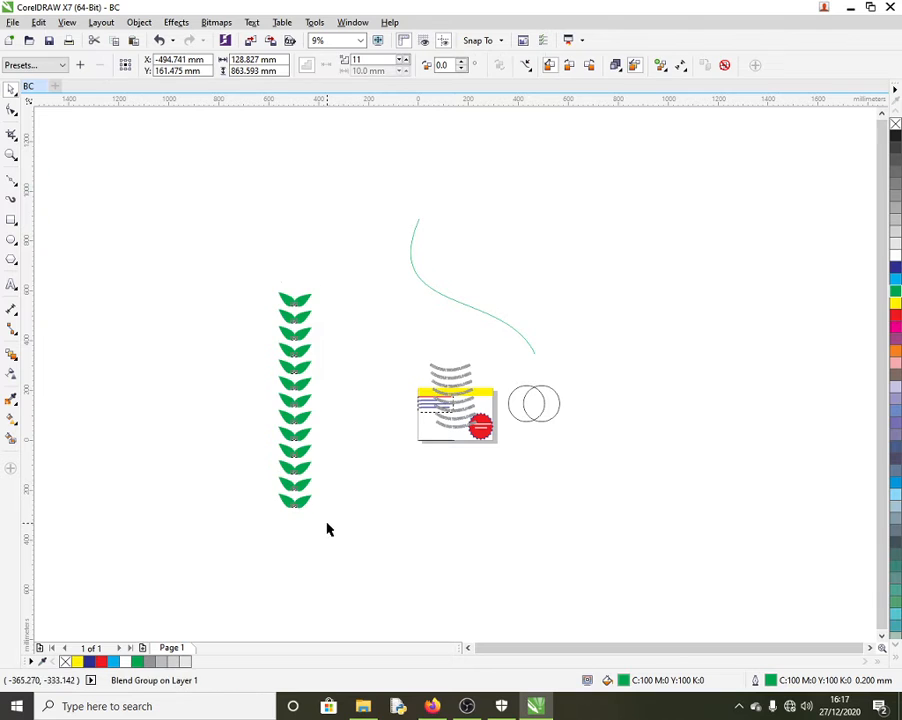
drag(326, 526, 259, 265)
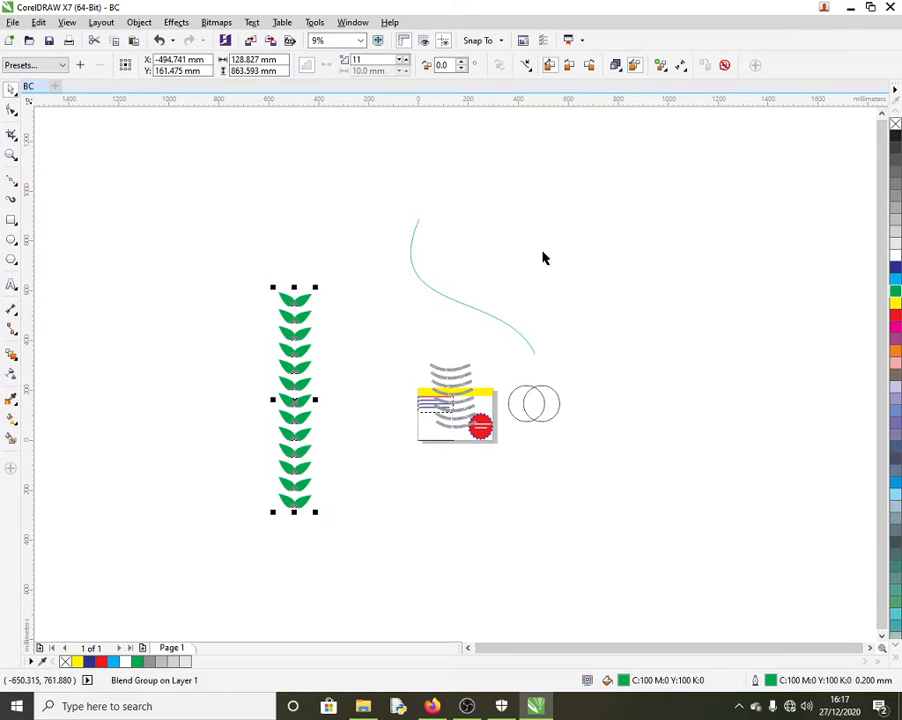
click(527, 67)
click(548, 84)
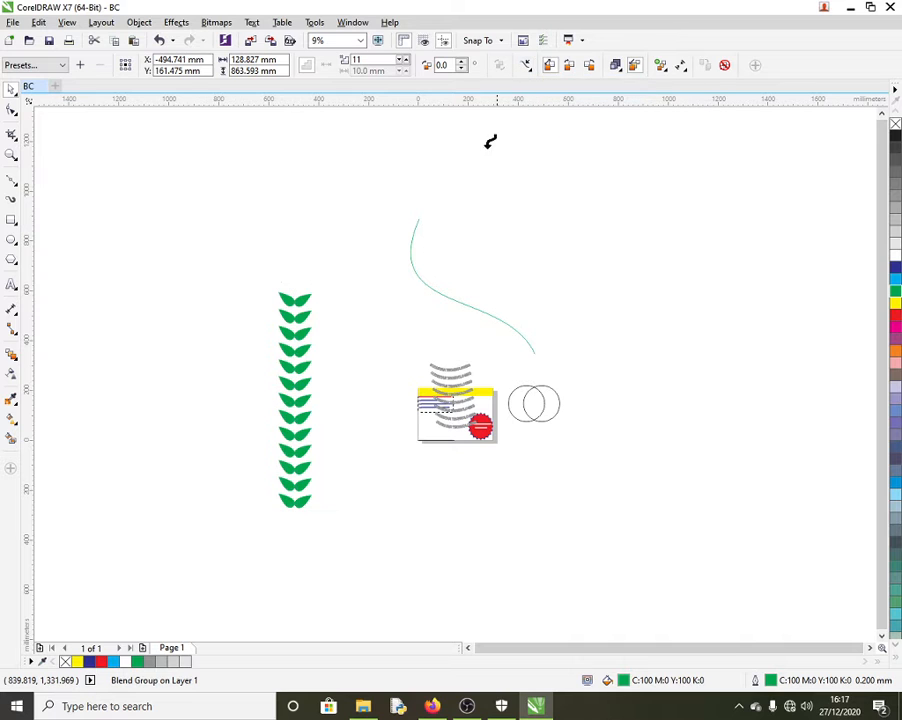
click(416, 220)
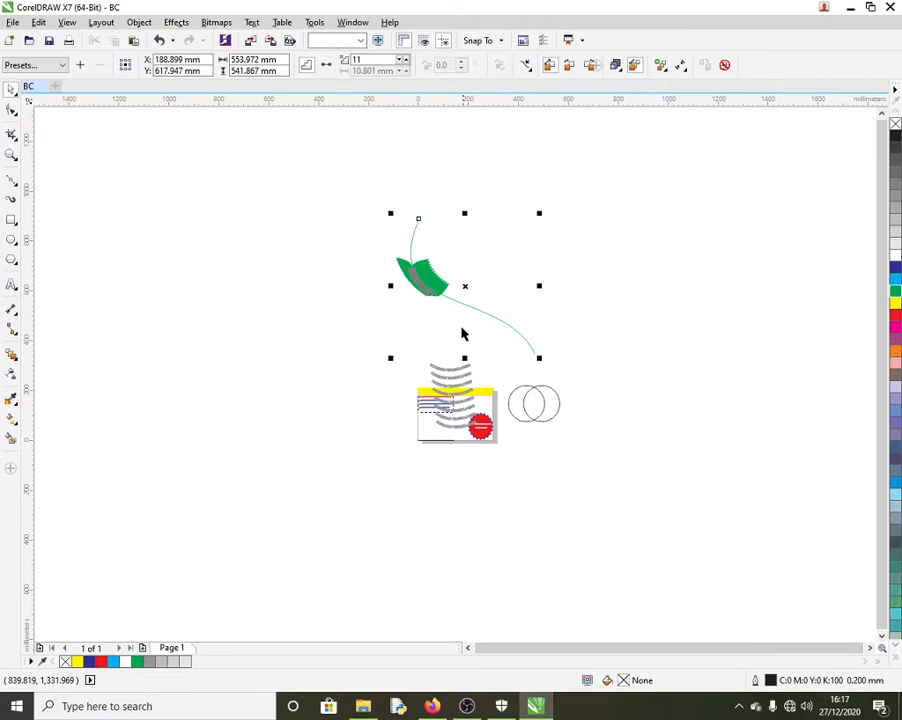
scroll(423, 292, up, 4)
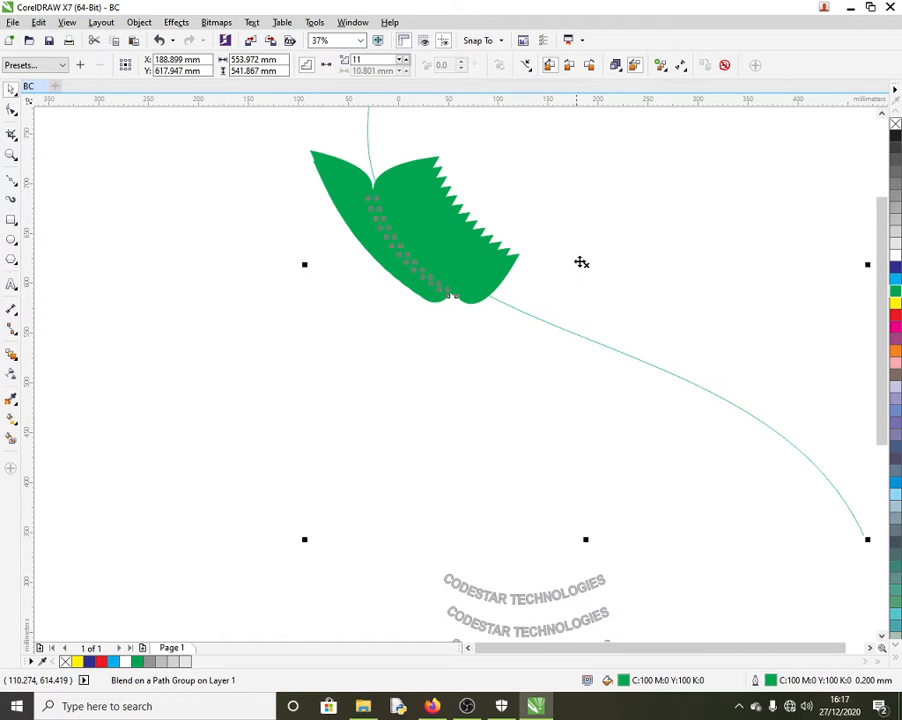
click(511, 264)
click(516, 270)
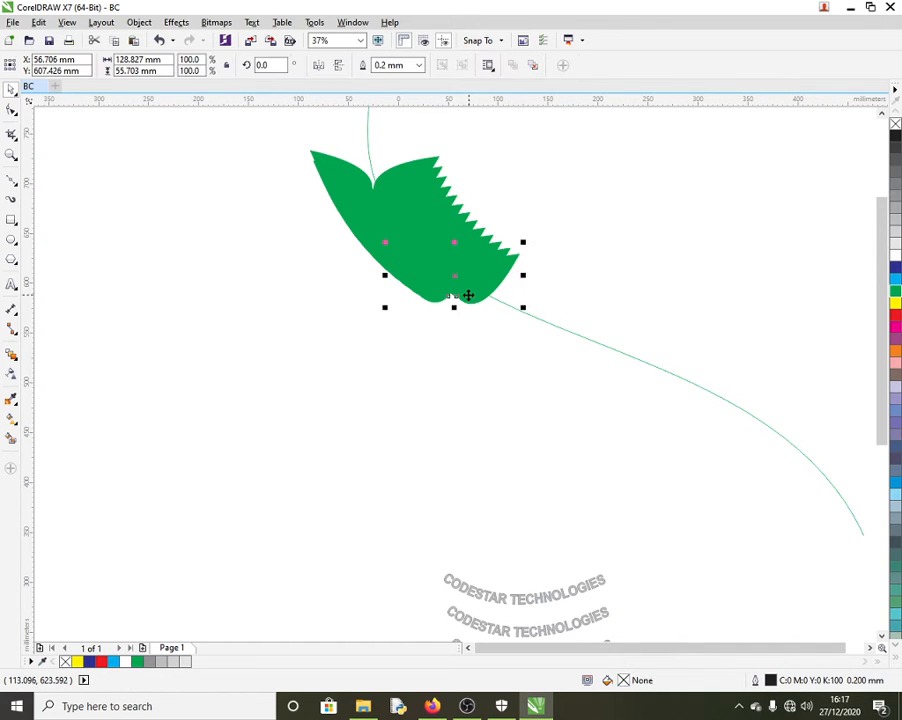
Step: Spread the leaves along the whole curve and rotate the last leaf to follow it
drag(450, 278, 823, 515)
scroll(314, 252, down, 2)
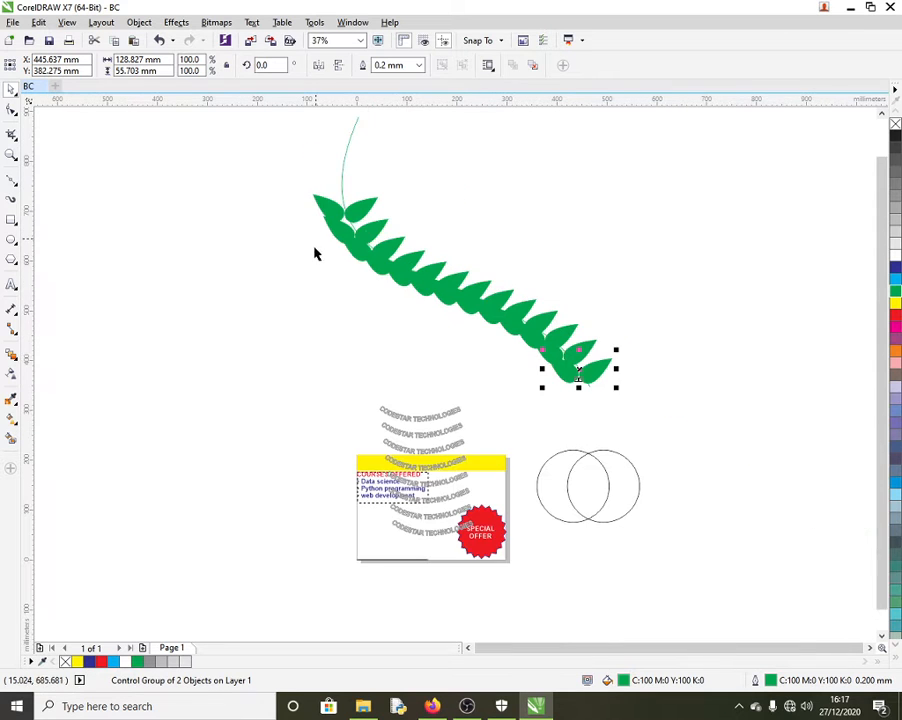
click(346, 208)
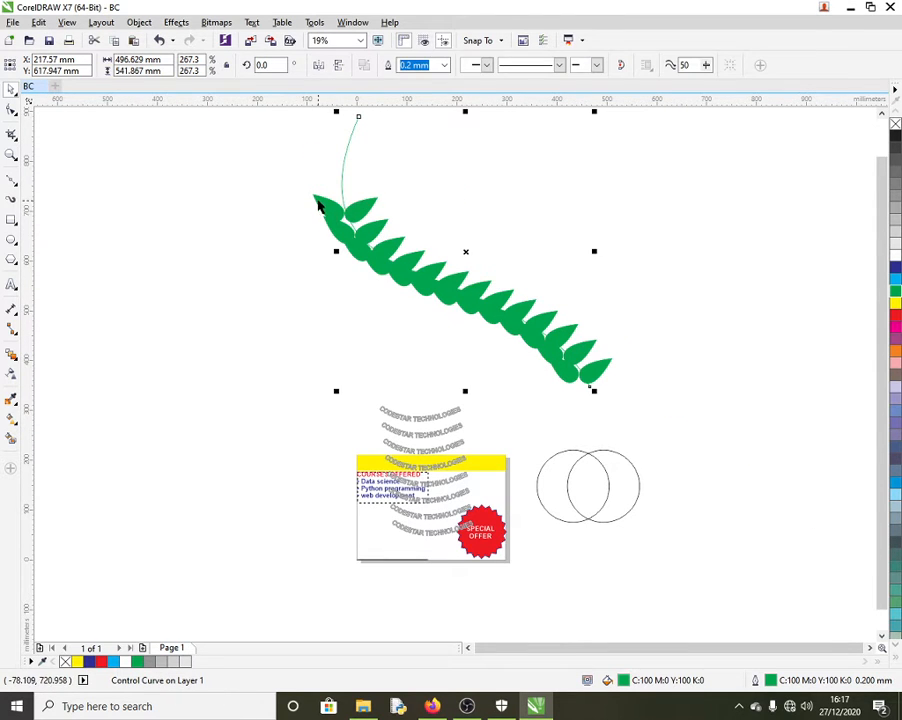
click(320, 201)
drag(346, 208, 356, 128)
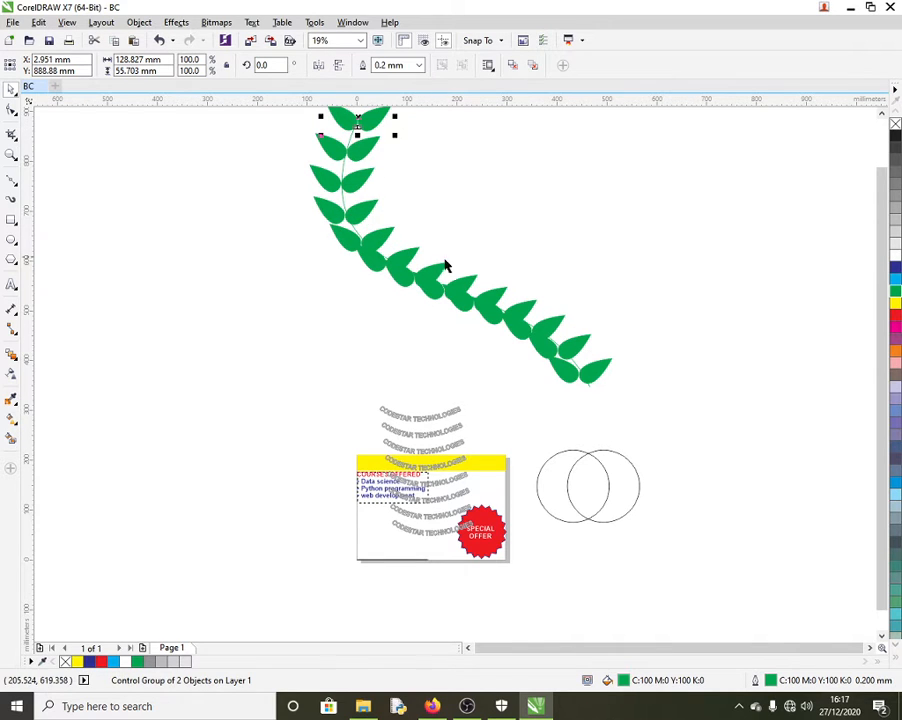
click(605, 373)
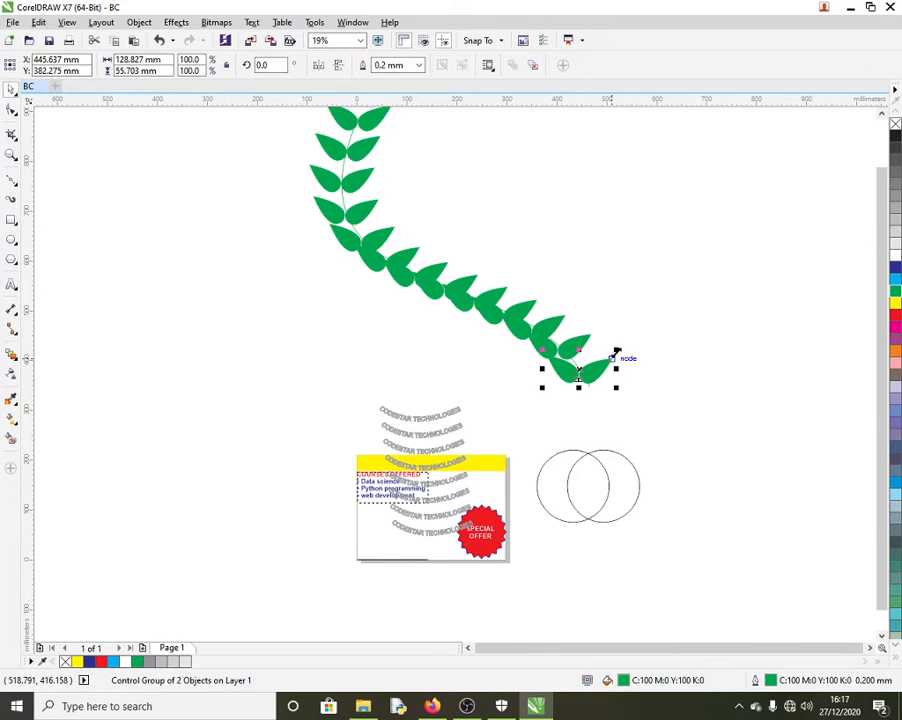
click(586, 366)
drag(615, 353, 580, 350)
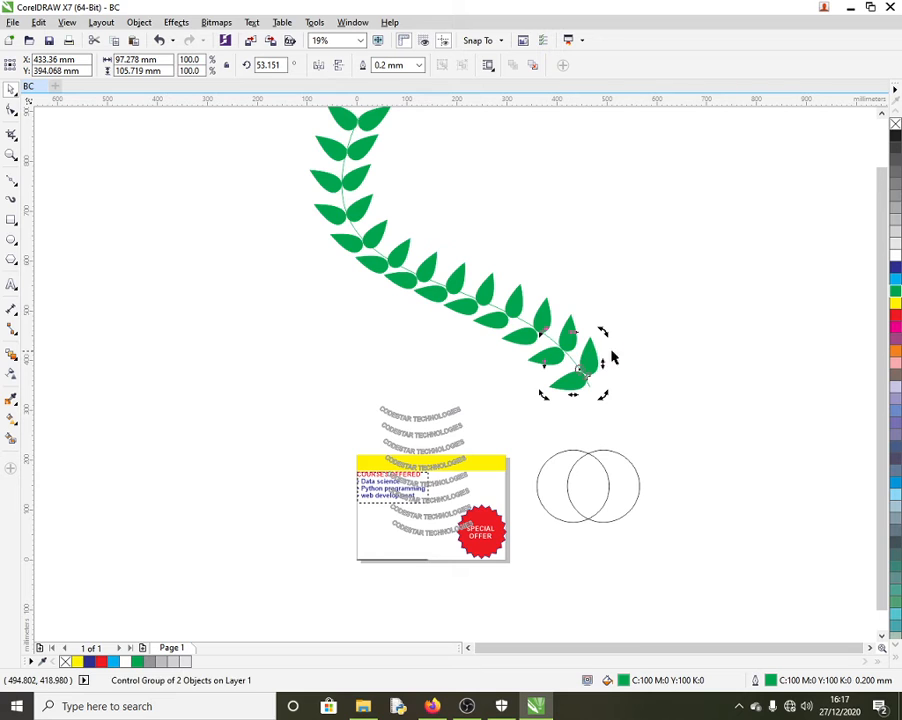
Step: Mirror a copy of the leaf vine to the right, forming a symmetric laurel
click(290, 318)
scroll(300, 310, down, 2)
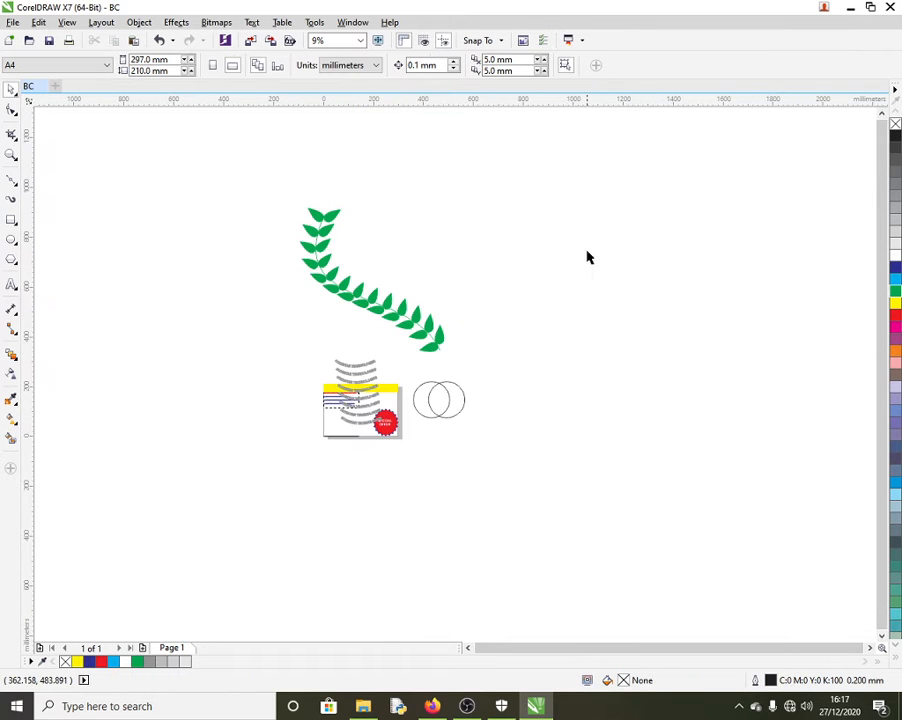
drag(253, 184, 489, 382)
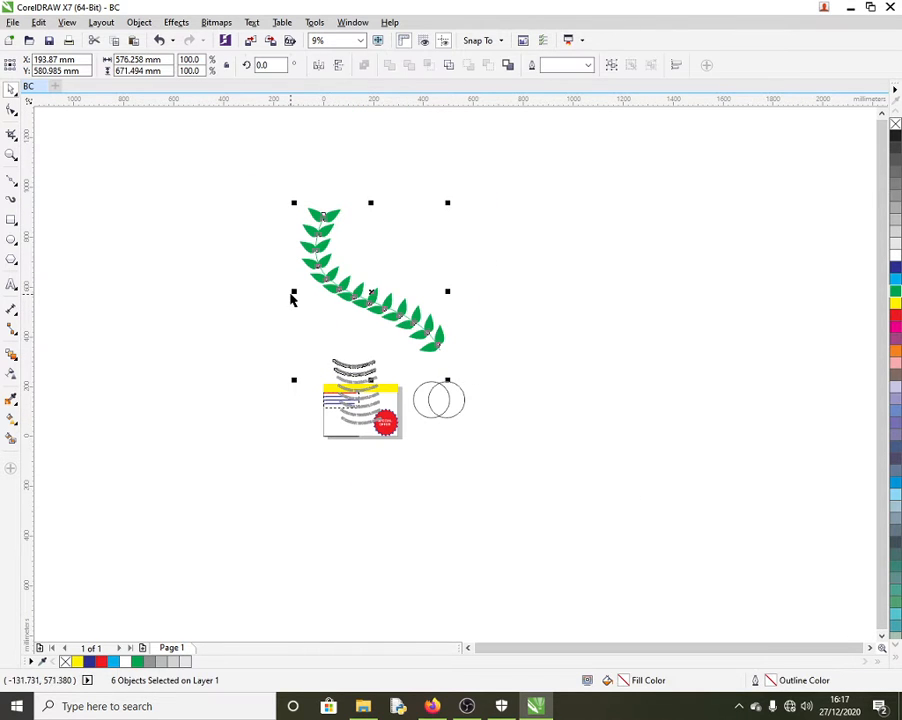
drag(292, 291, 465, 332)
click(136, 350)
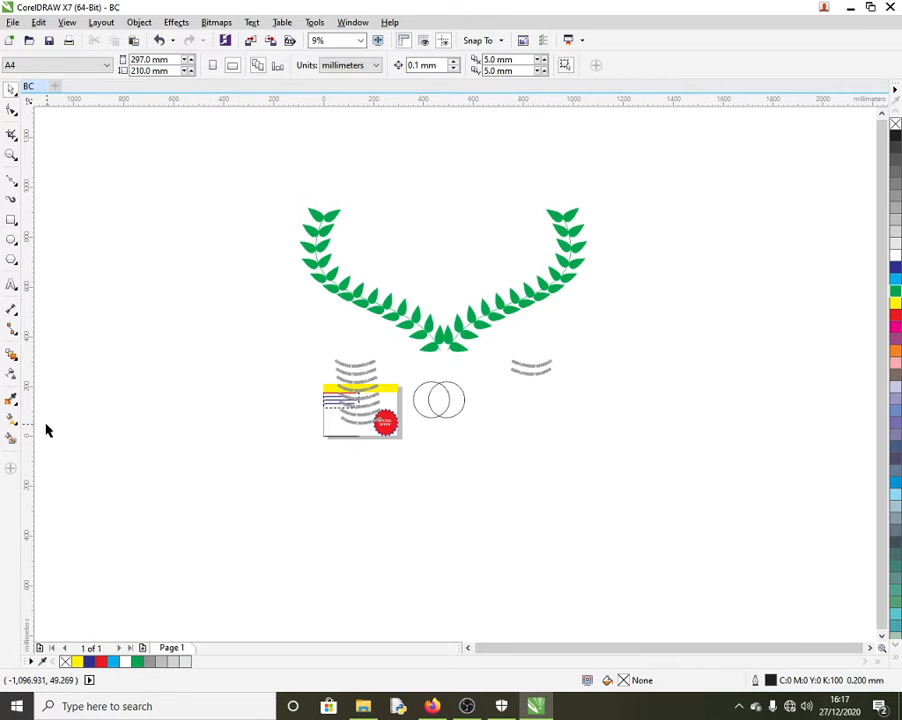
click(14, 424)
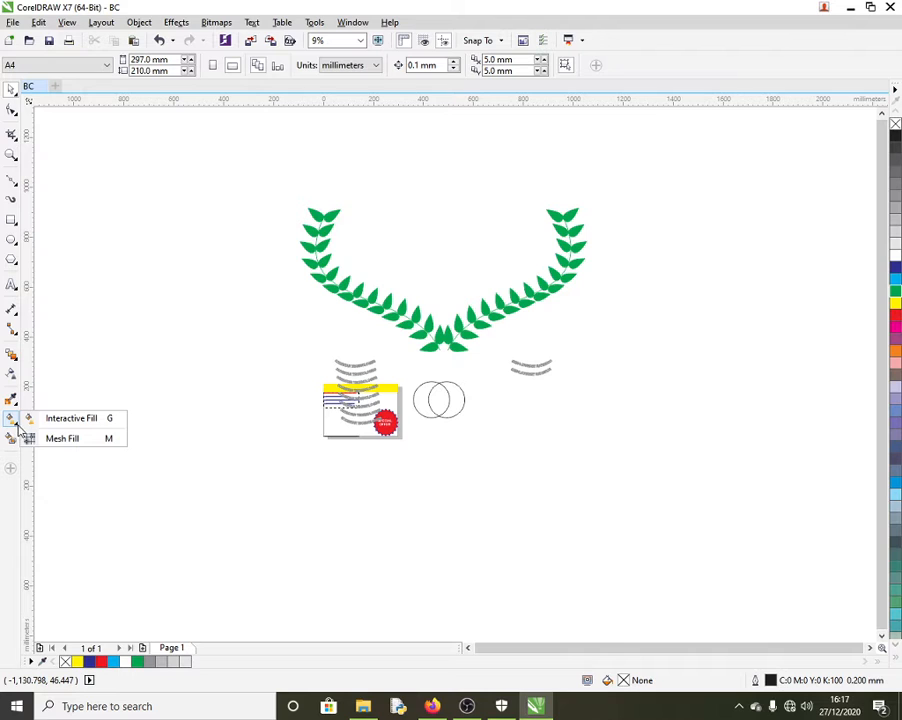
Step: Draw a large rectangle to the right of the laurel wreath
click(55, 440)
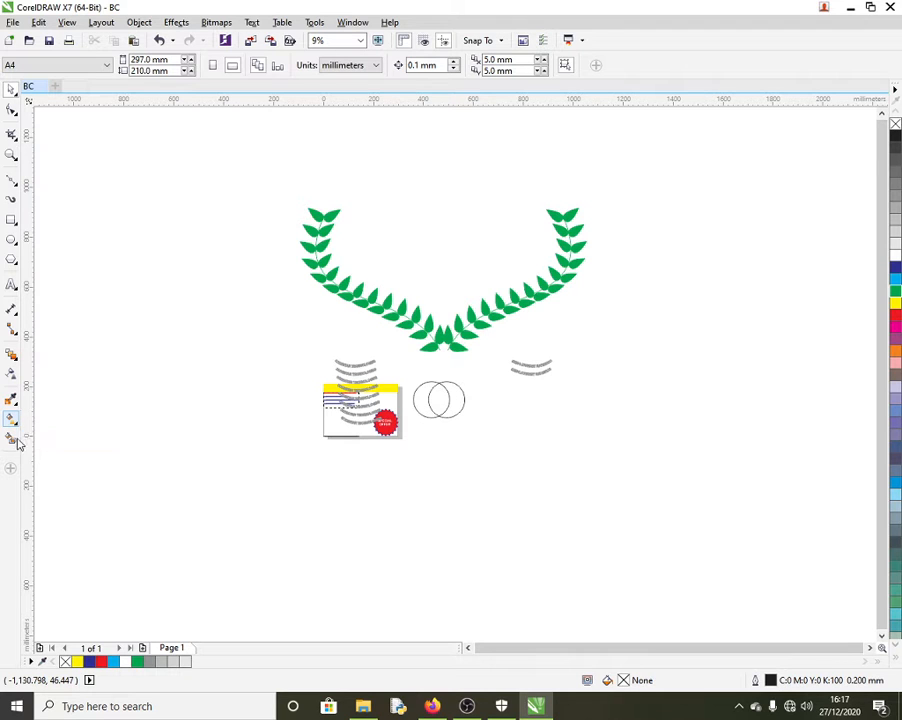
click(14, 404)
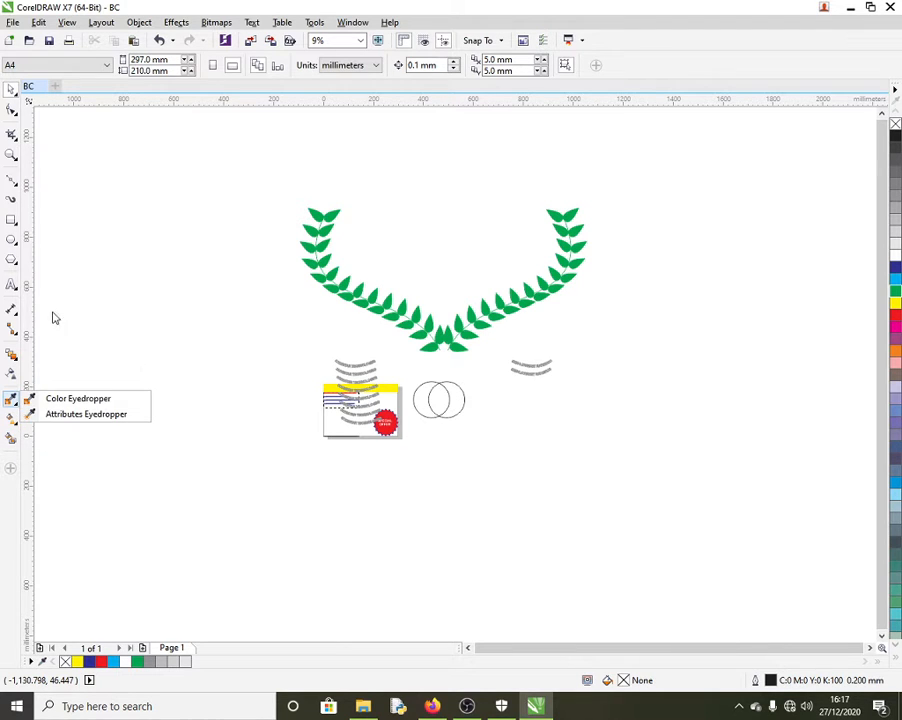
click(11, 220)
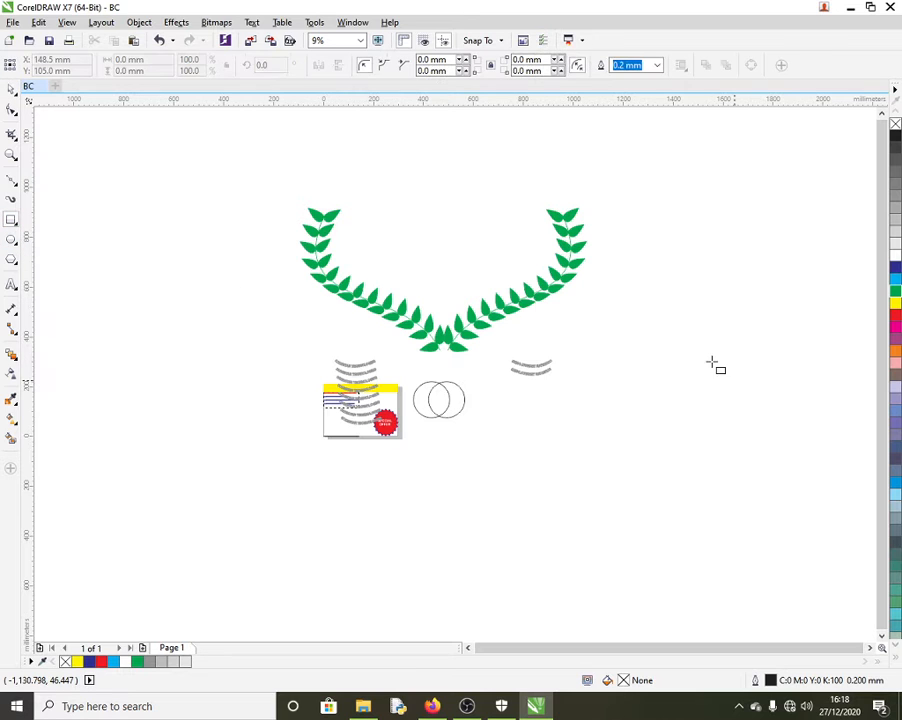
drag(578, 267, 866, 440)
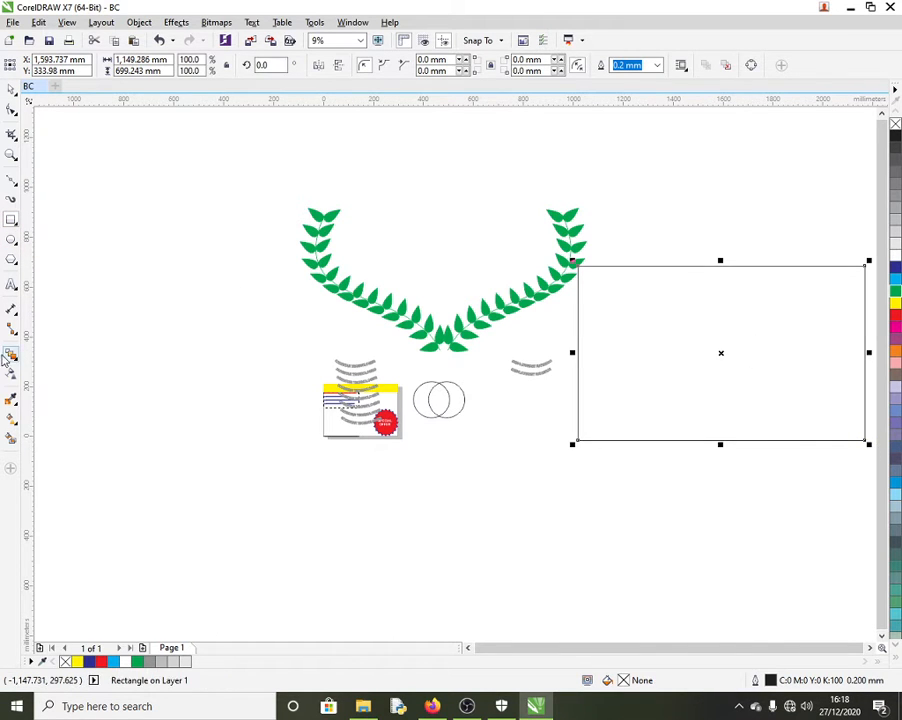
Step: Fill the rectangle dark blue and lay a top-to-bottom gradient fading to white
click(896, 268)
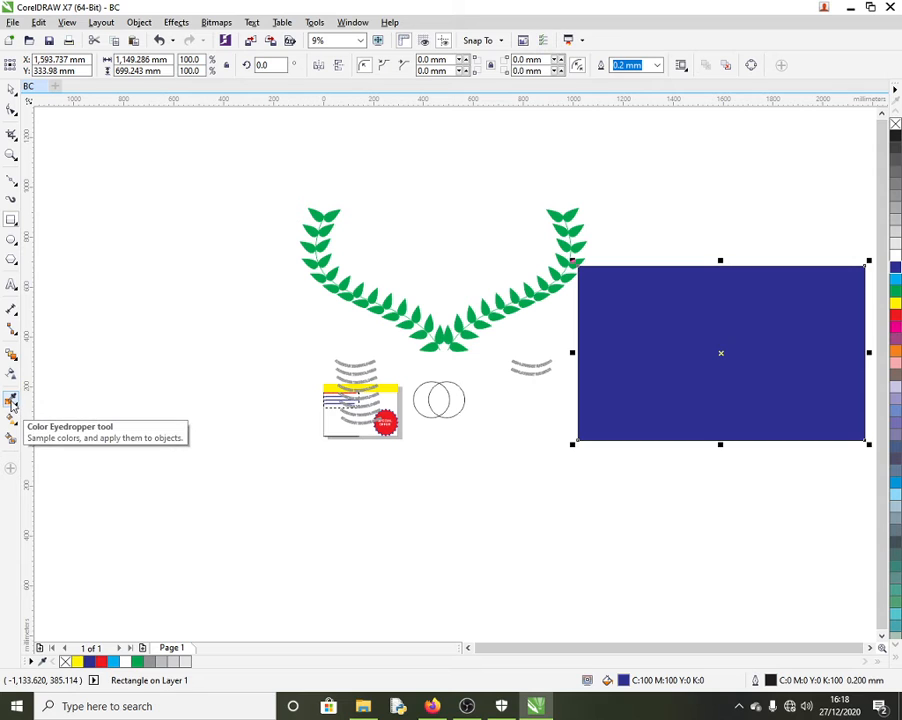
click(15, 405)
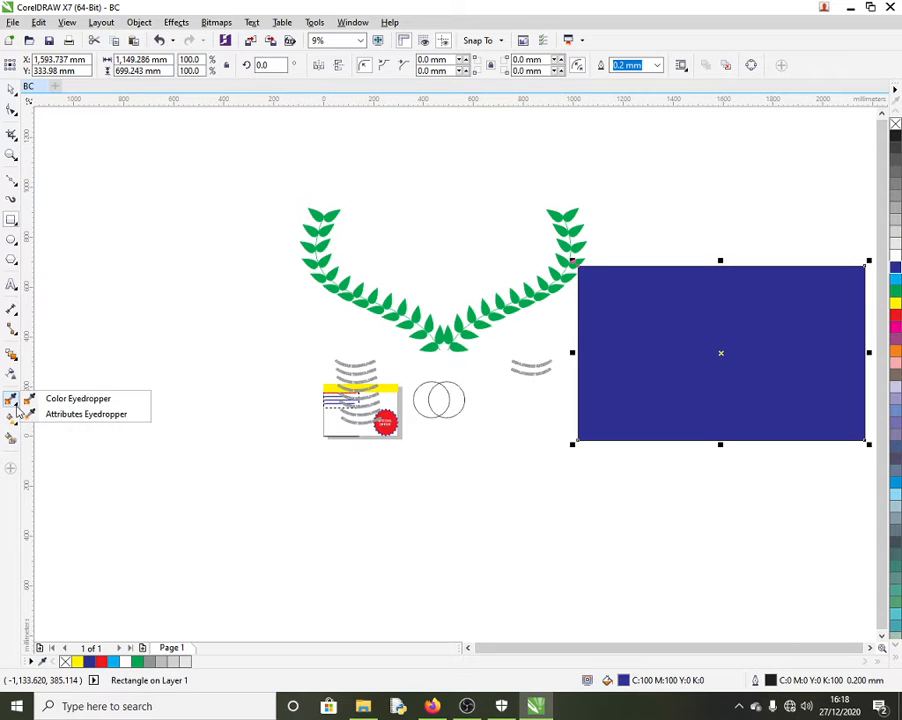
mouse_move(18, 428)
click(70, 419)
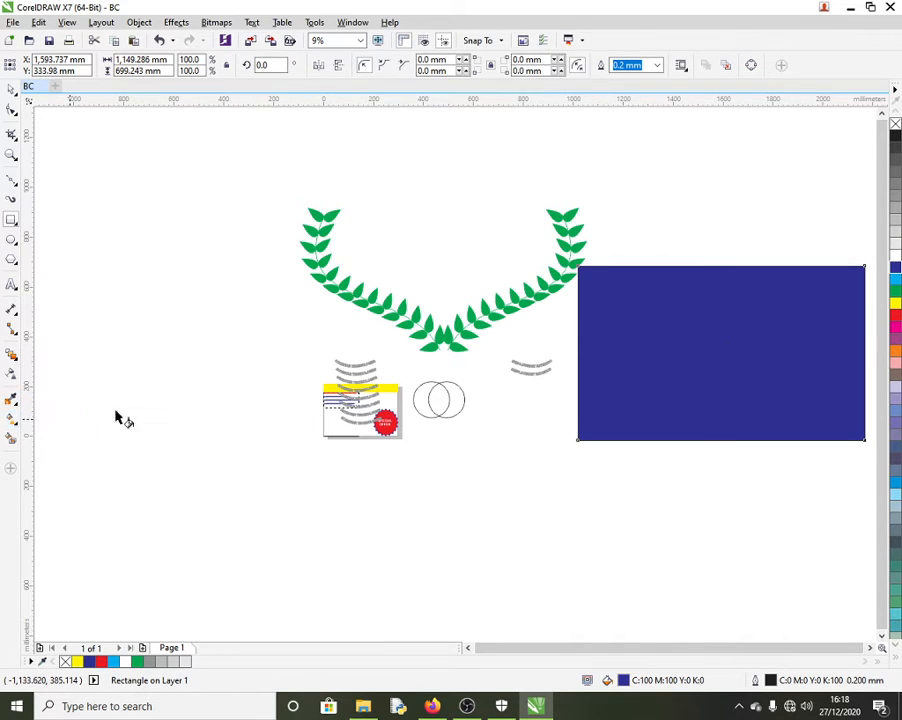
drag(707, 275, 710, 435)
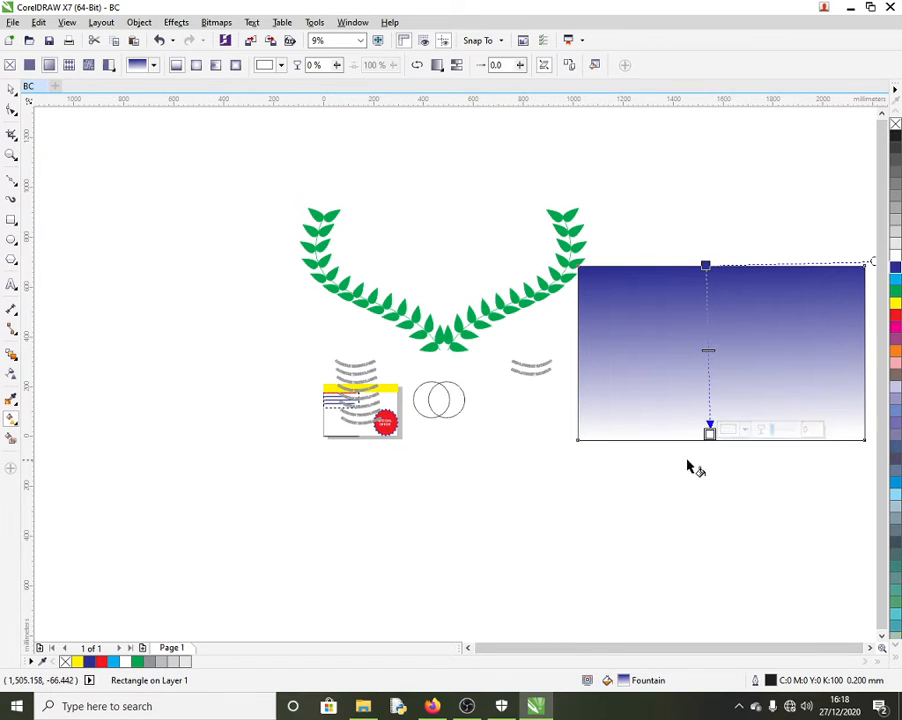
Step: Change the gradient's bottom colour from white to magenta, then deselect to view it
click(745, 430)
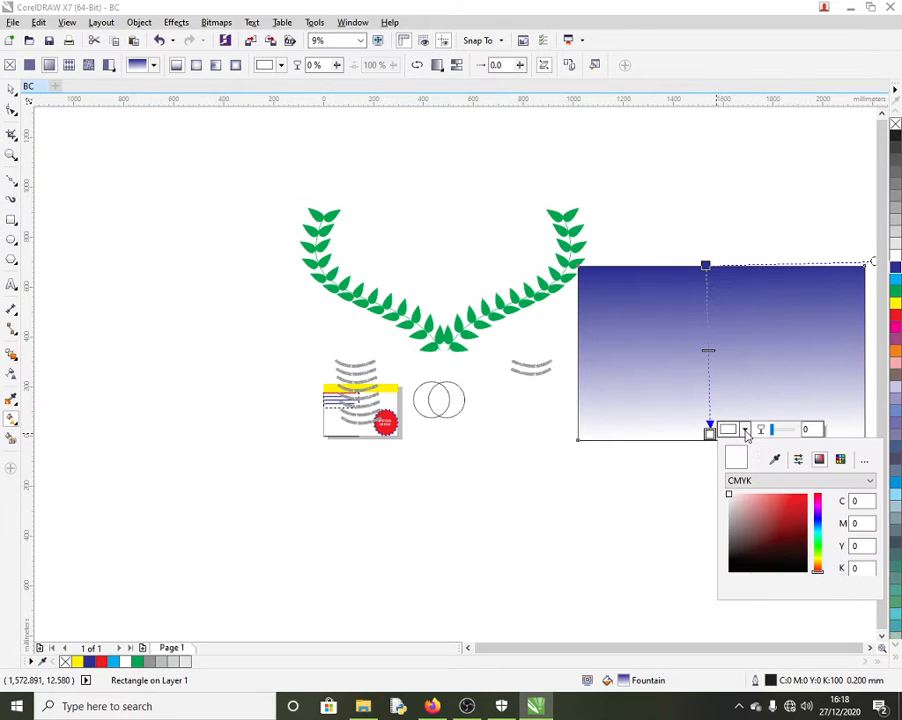
click(818, 503)
click(797, 508)
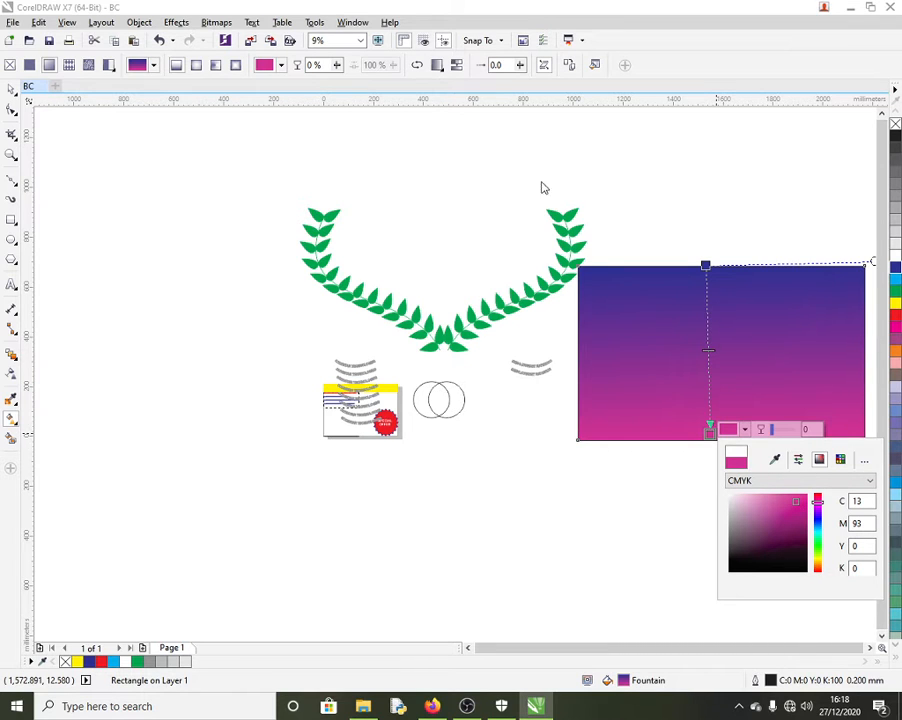
click(9, 91)
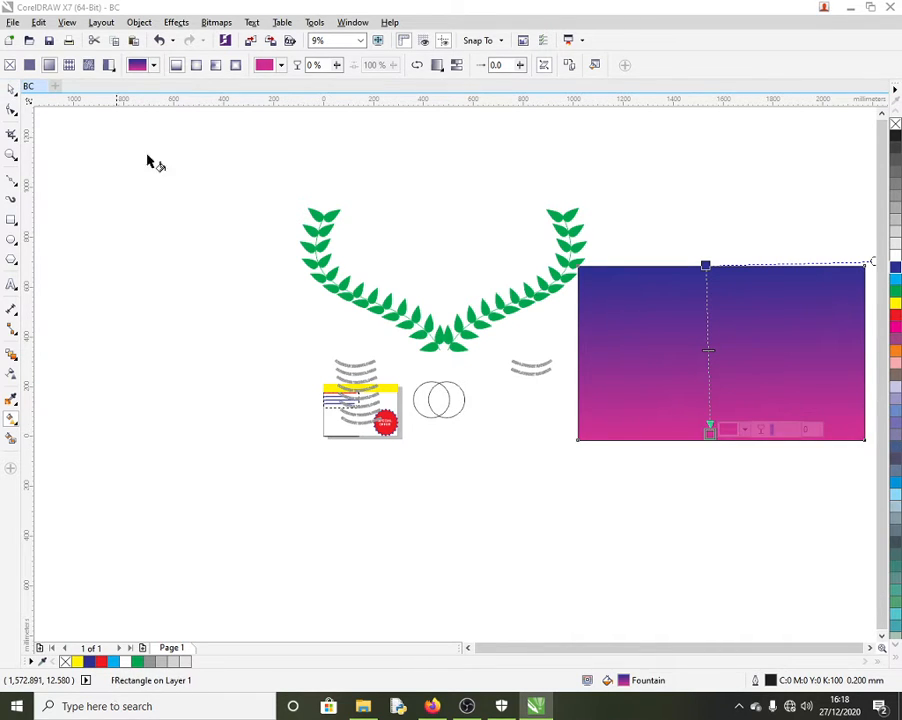
click(166, 224)
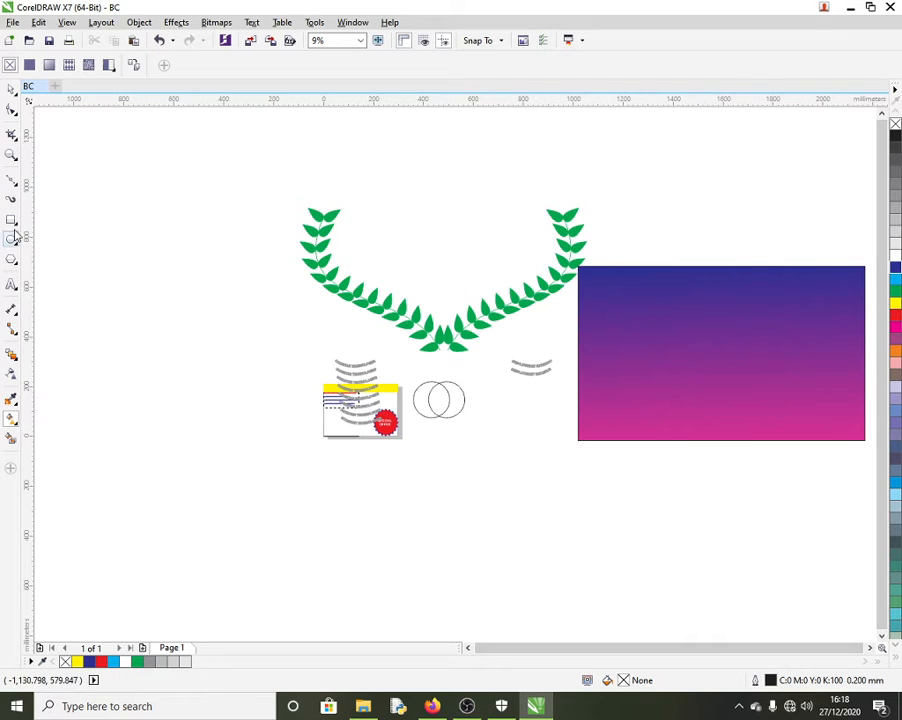
Step: Check the Table menu and the shape tool flyouts, then activate the Table tool
click(274, 24)
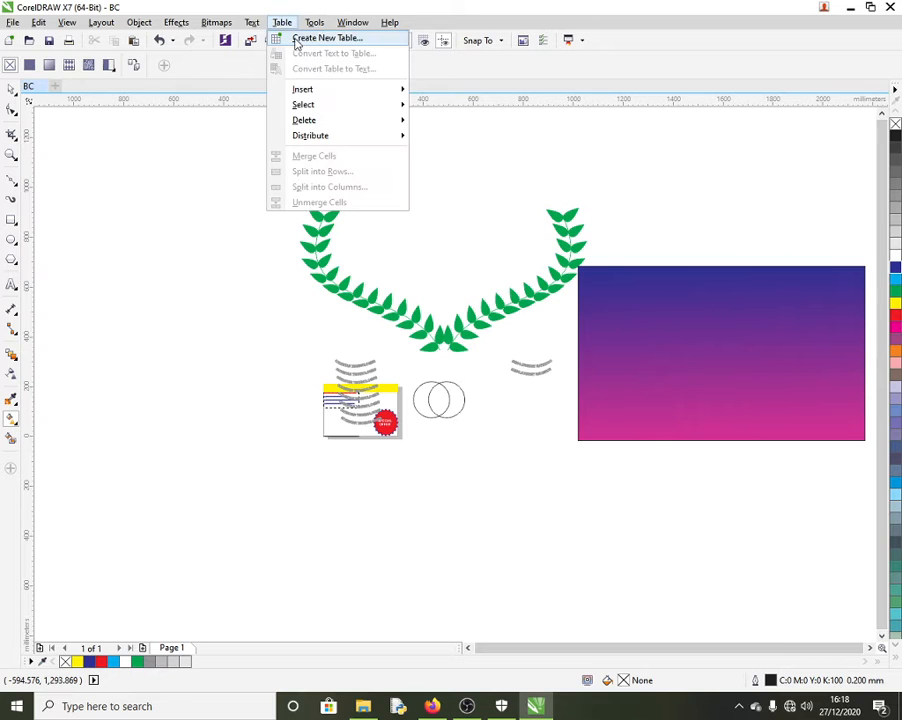
mouse_move(310, 90)
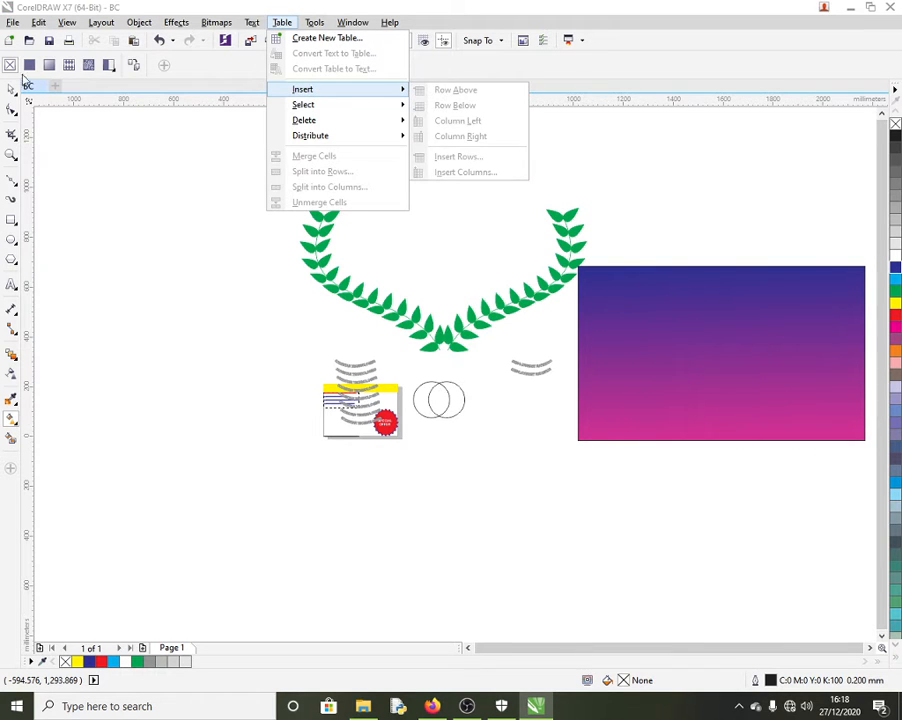
click(24, 80)
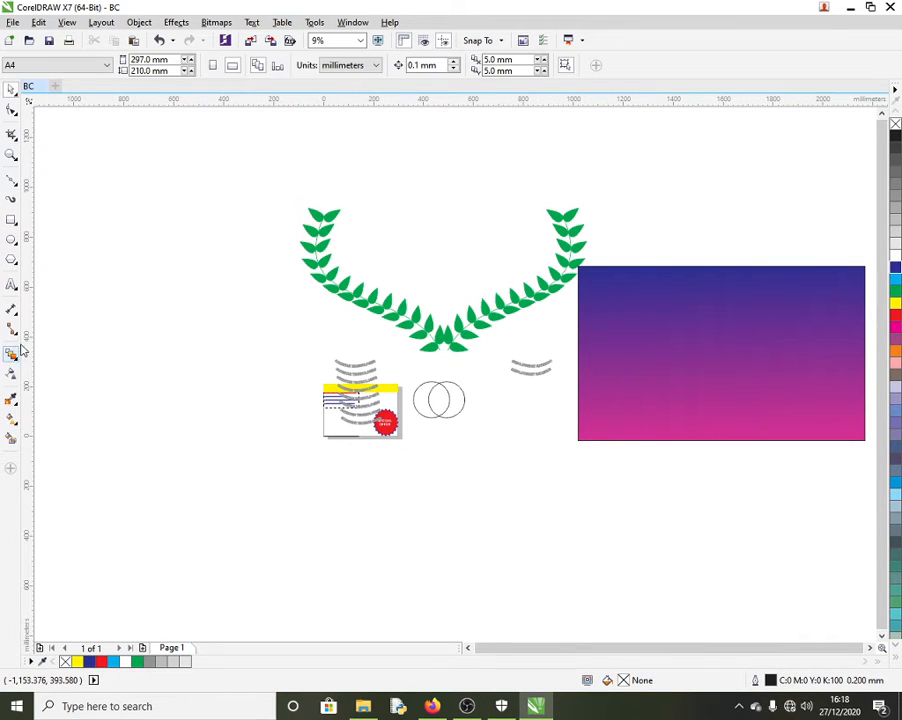
click(16, 265)
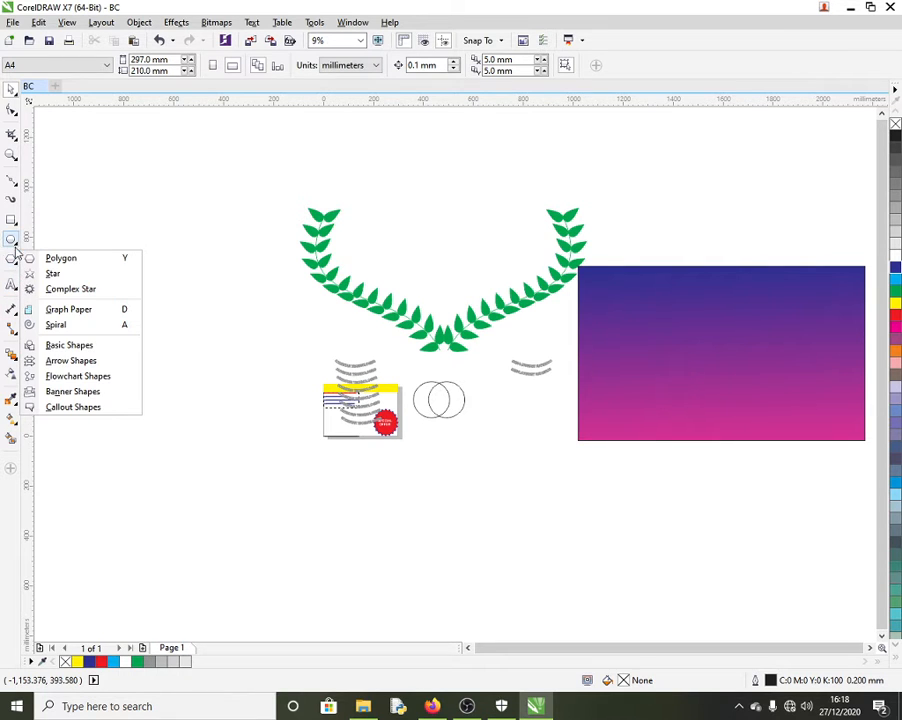
click(16, 245)
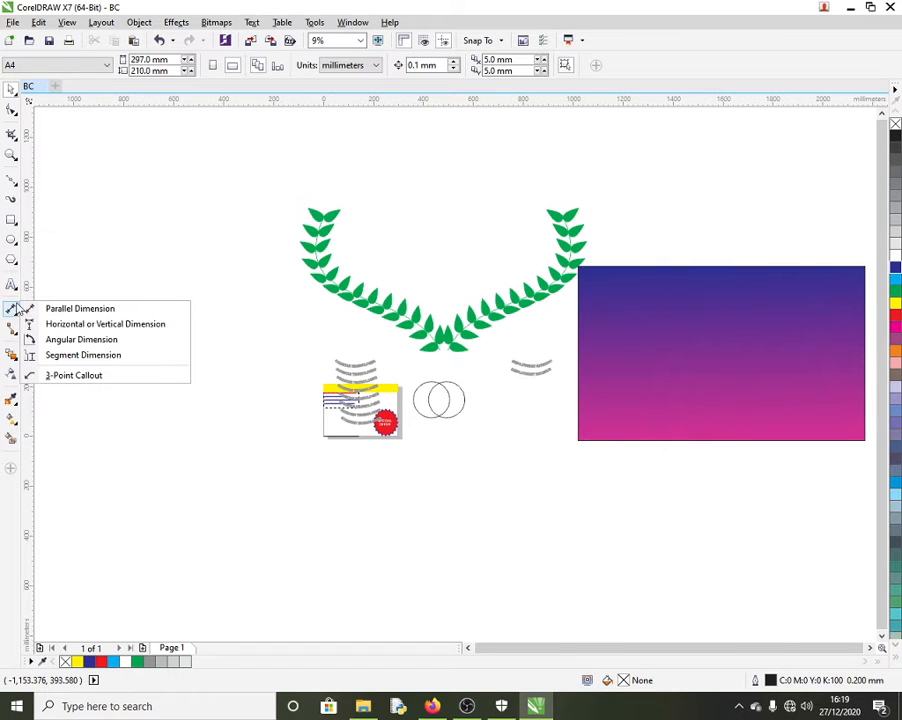
mouse_move(11, 285)
click(47, 303)
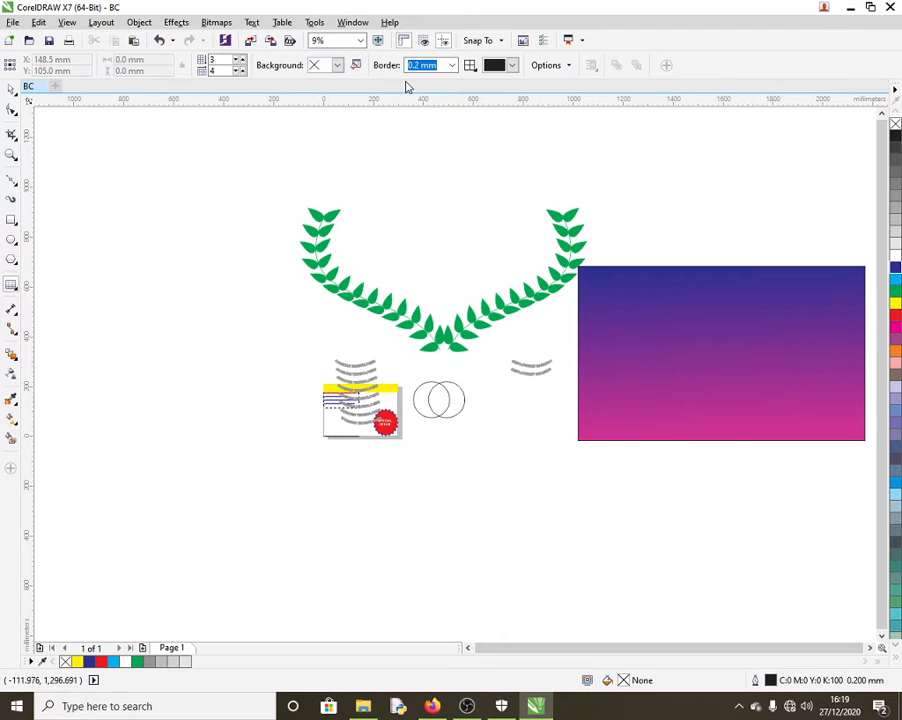
drag(104, 196, 388, 364)
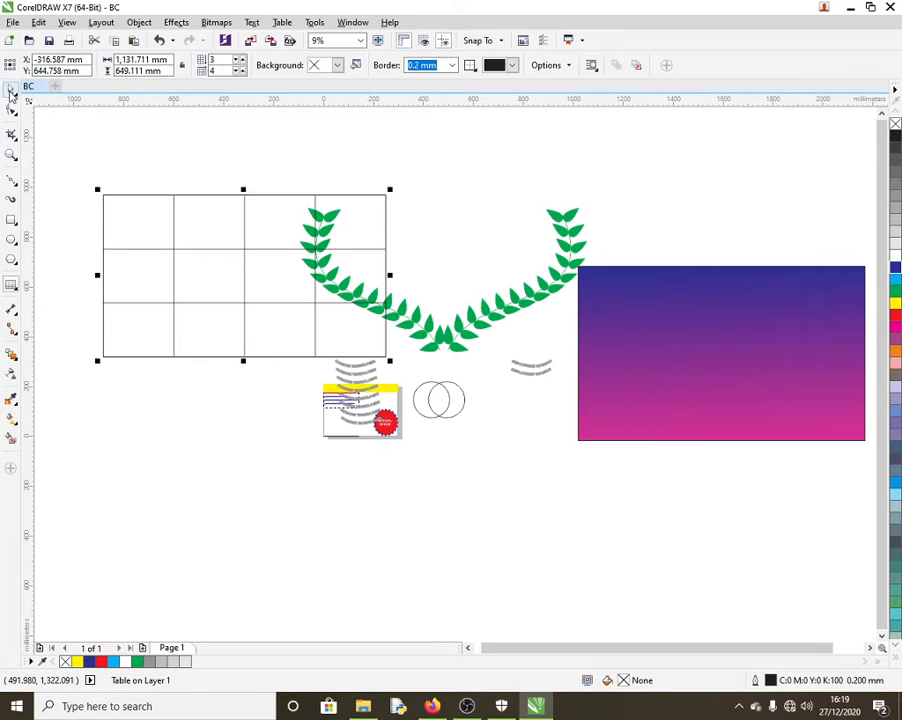
click(127, 232)
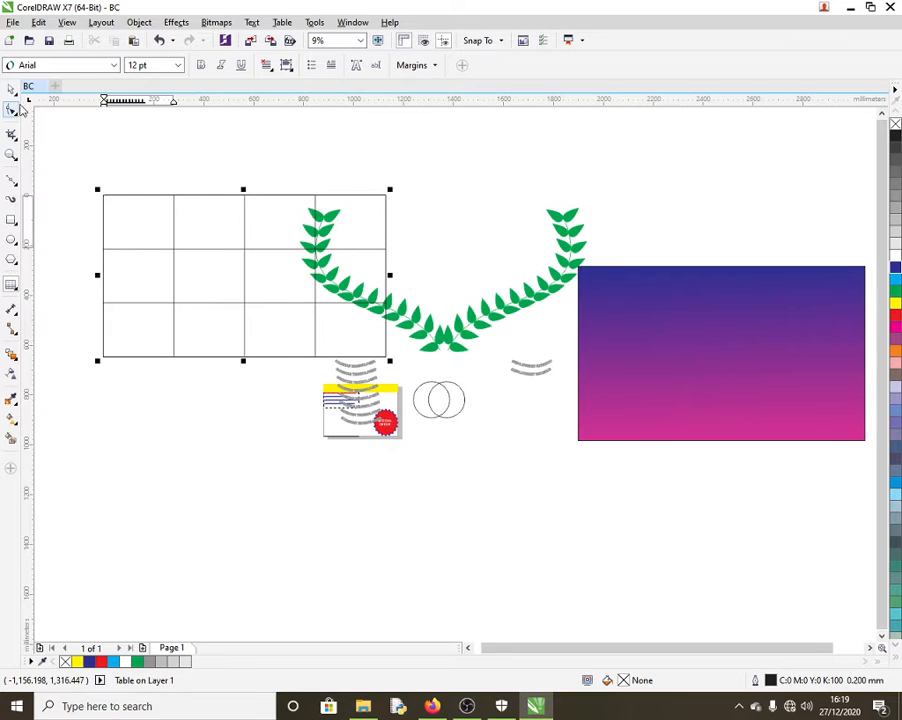
click(11, 90)
click(141, 247)
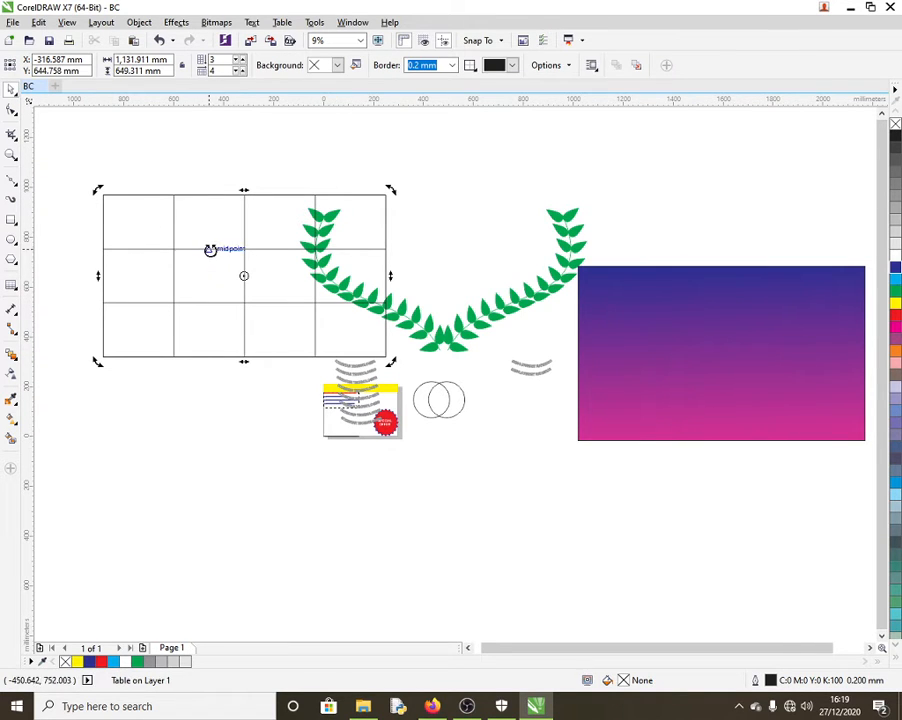
click(282, 23)
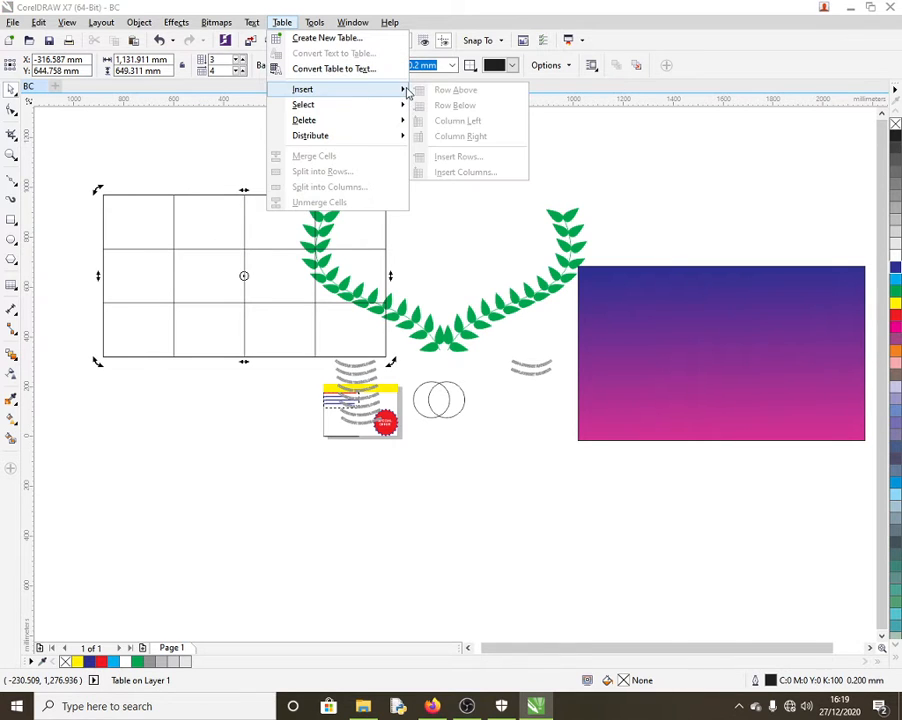
mouse_move(380, 122)
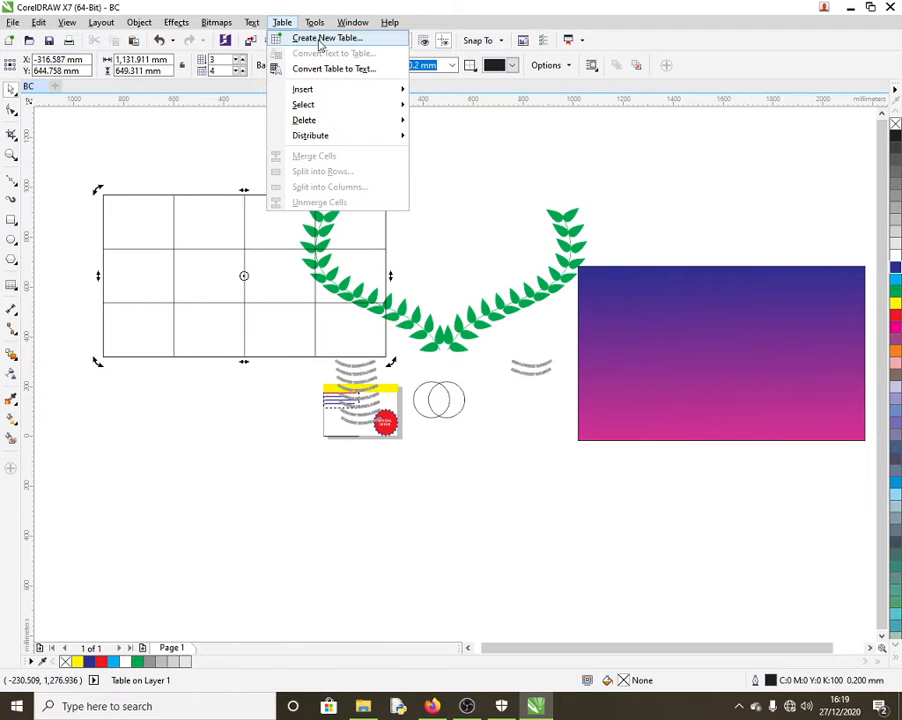
click(183, 217)
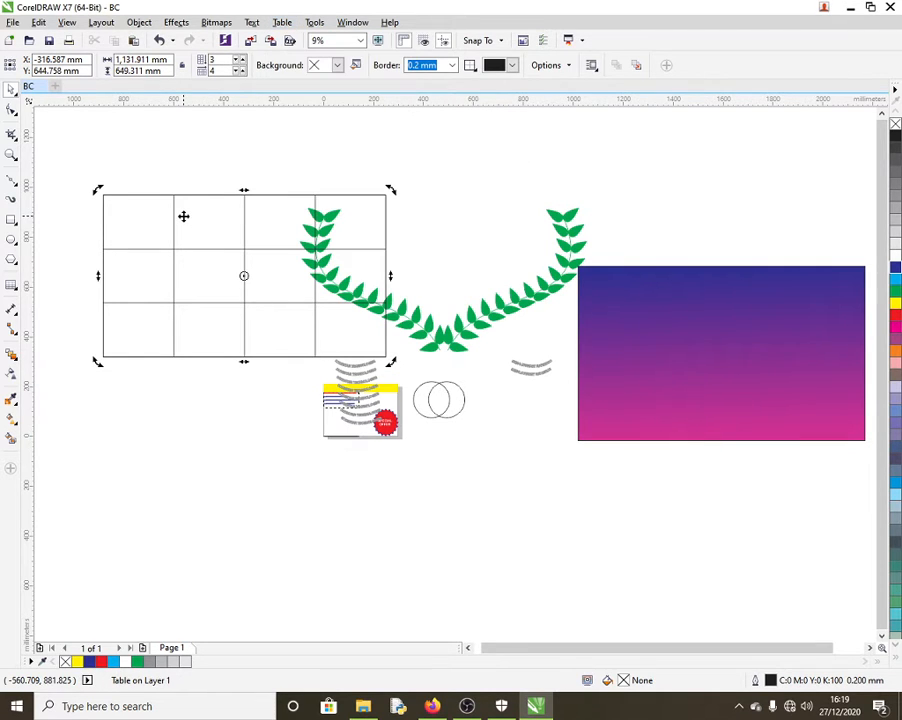
key(Delete)
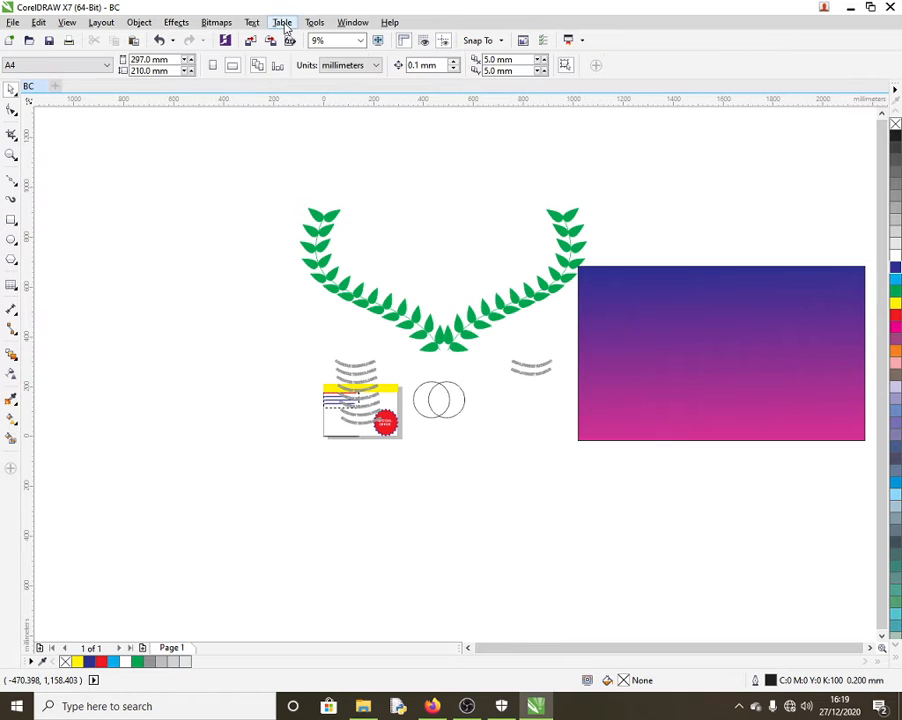
Step: Create a new table with 5 rows and 4 columns, undoing an accidental resize
click(282, 22)
click(348, 40)
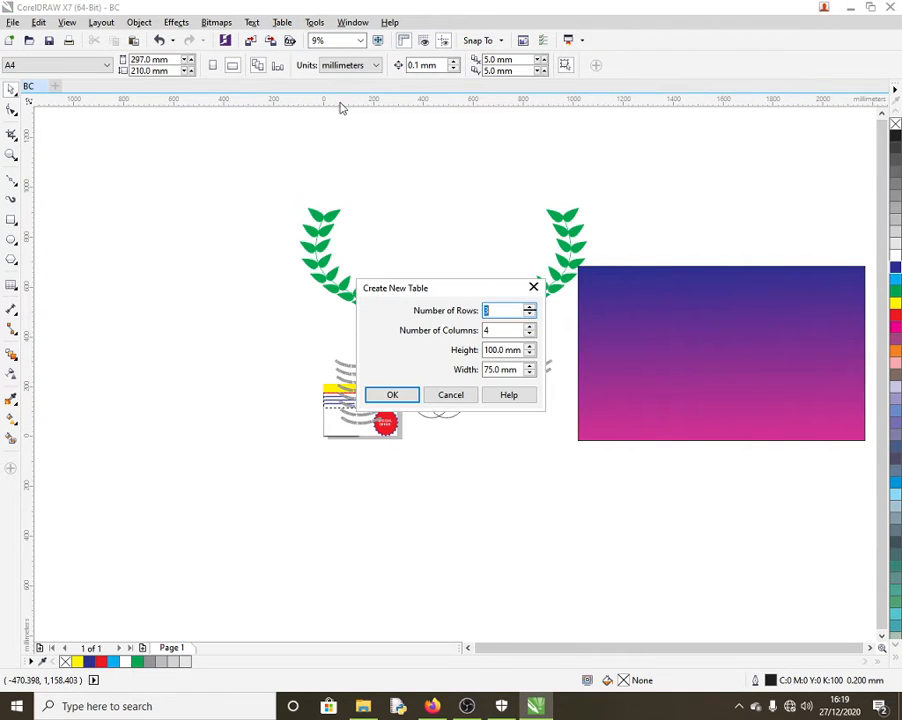
click(530, 309)
click(530, 310)
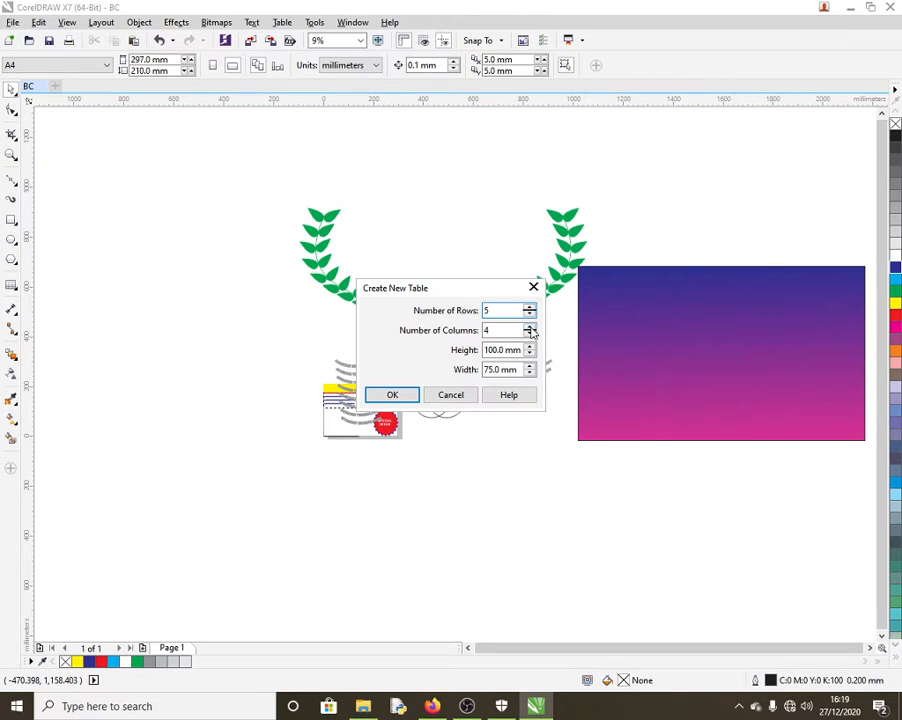
click(530, 328)
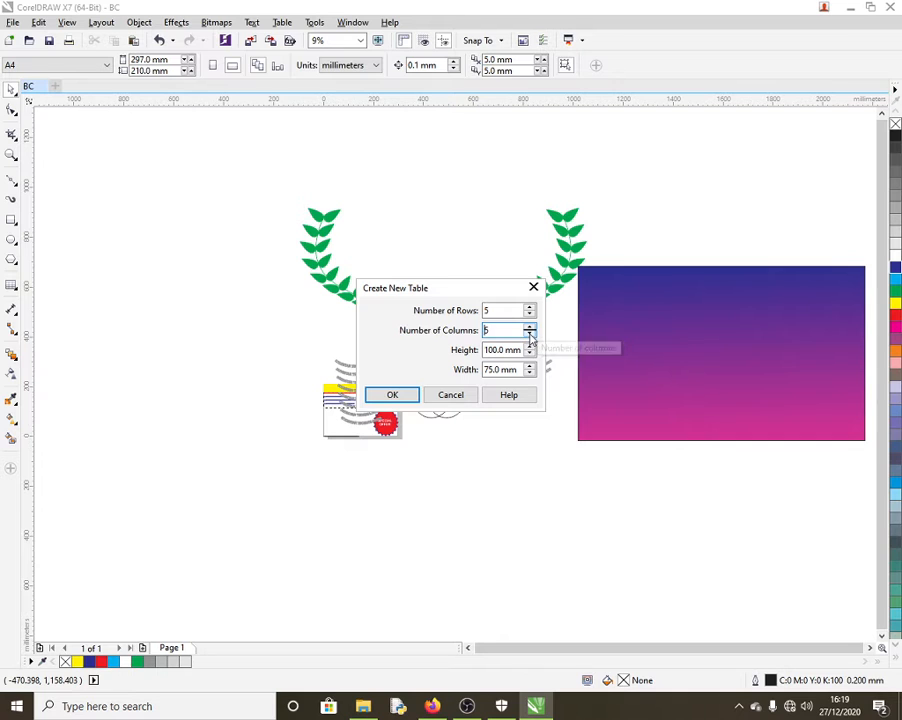
click(410, 394)
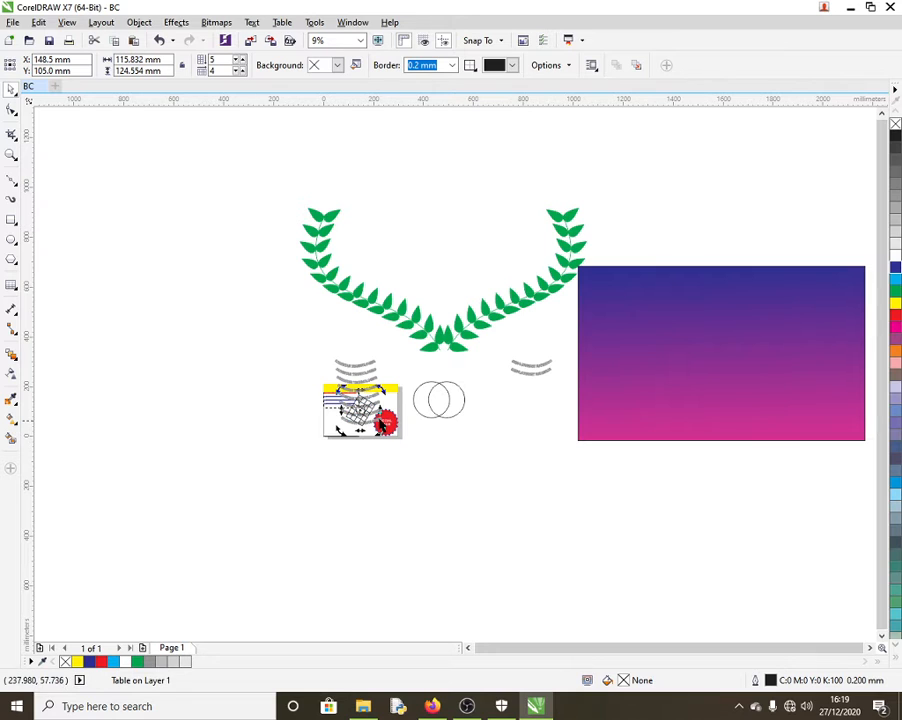
click(159, 41)
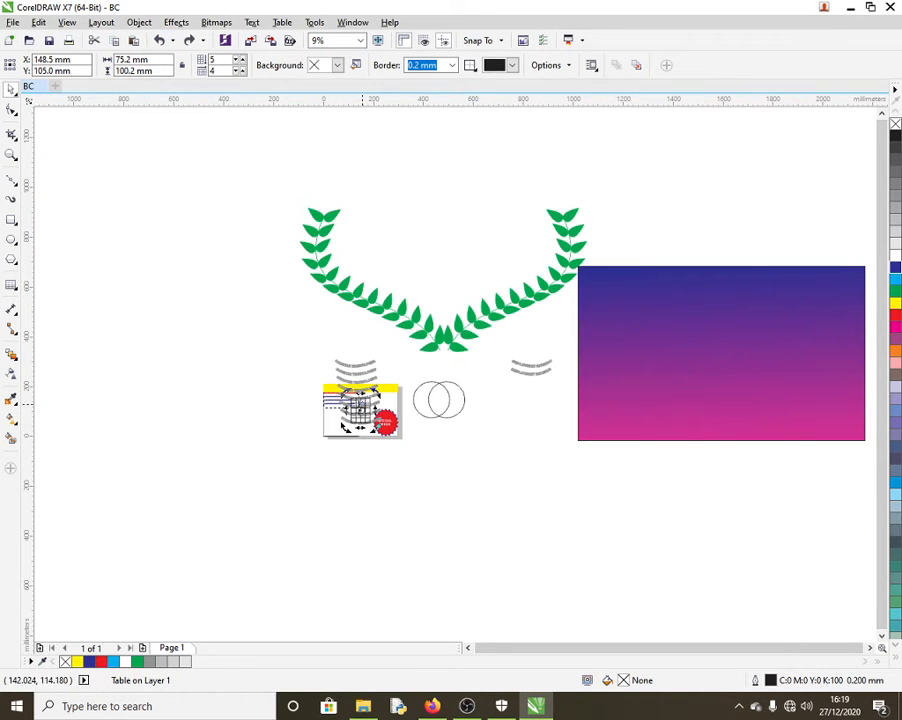
Step: Move the table toward the yellow banner's right end and widen it leftward across the banner
scroll(359, 406, up, 5)
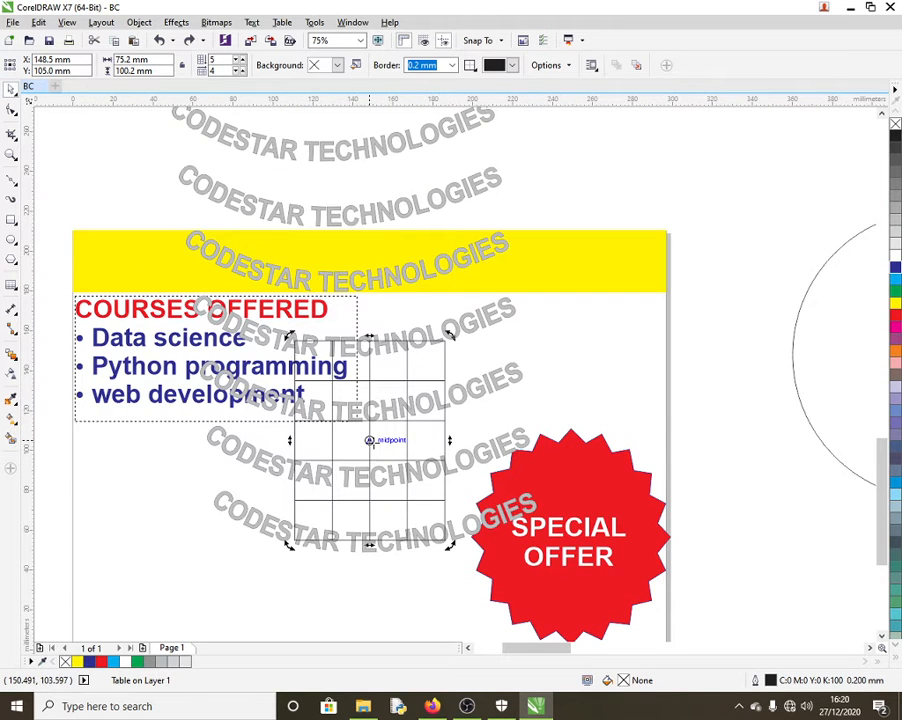
click(370, 441)
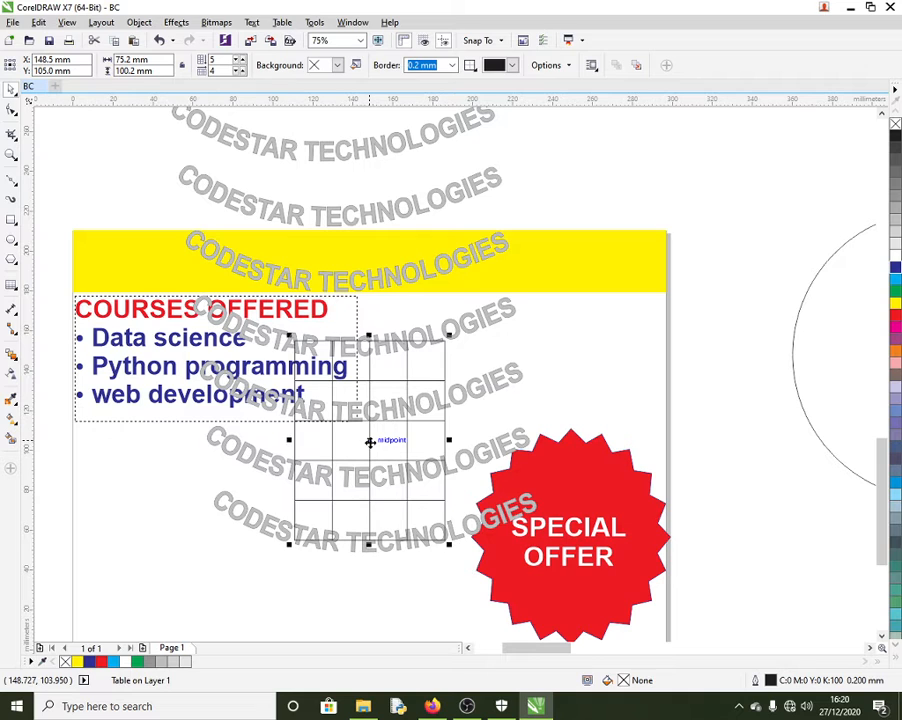
drag(370, 441, 666, 231)
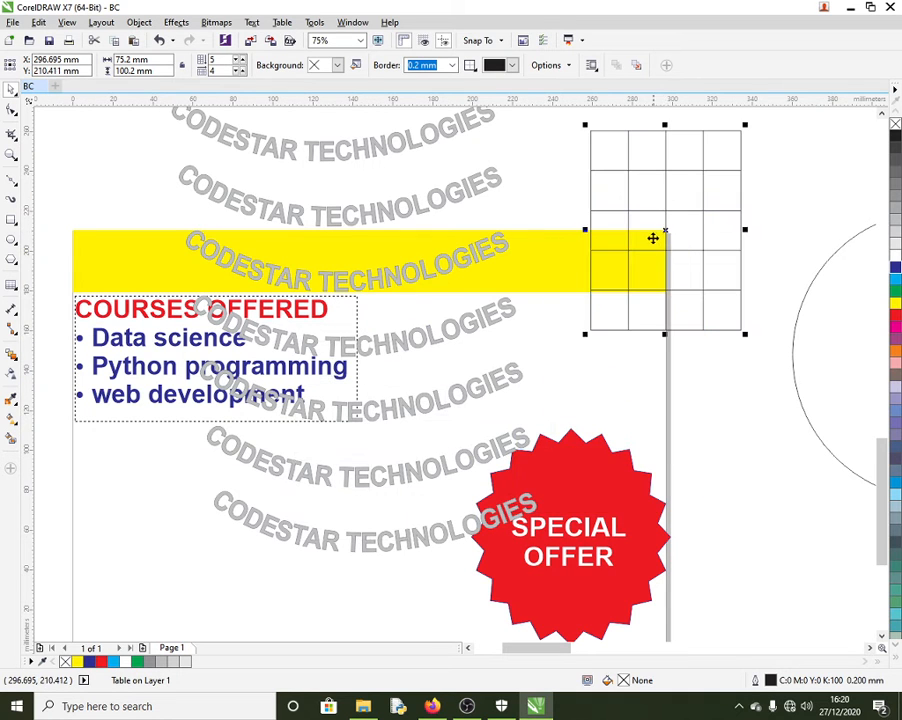
drag(585, 229, 260, 204)
Step: Type placeholder text 'FVDFDXFDDFD' and 'SDFSDGFSDF' into two top-row cells
click(638, 157)
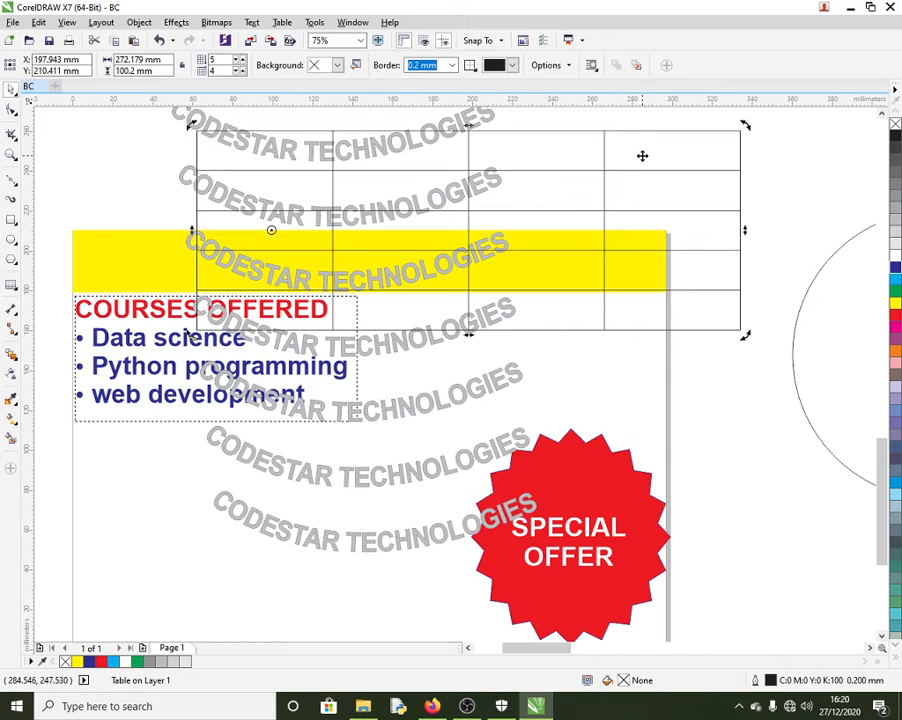
click(640, 154)
text(FVD)
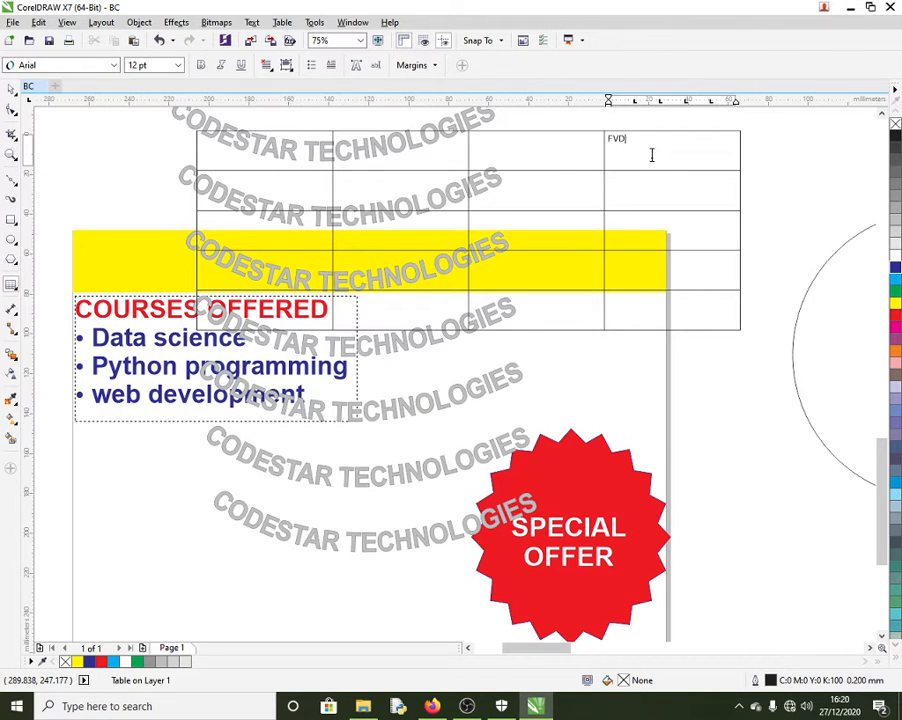
text(FDXFDDFD)
click(537, 146)
text(SDFSDGFSDF)
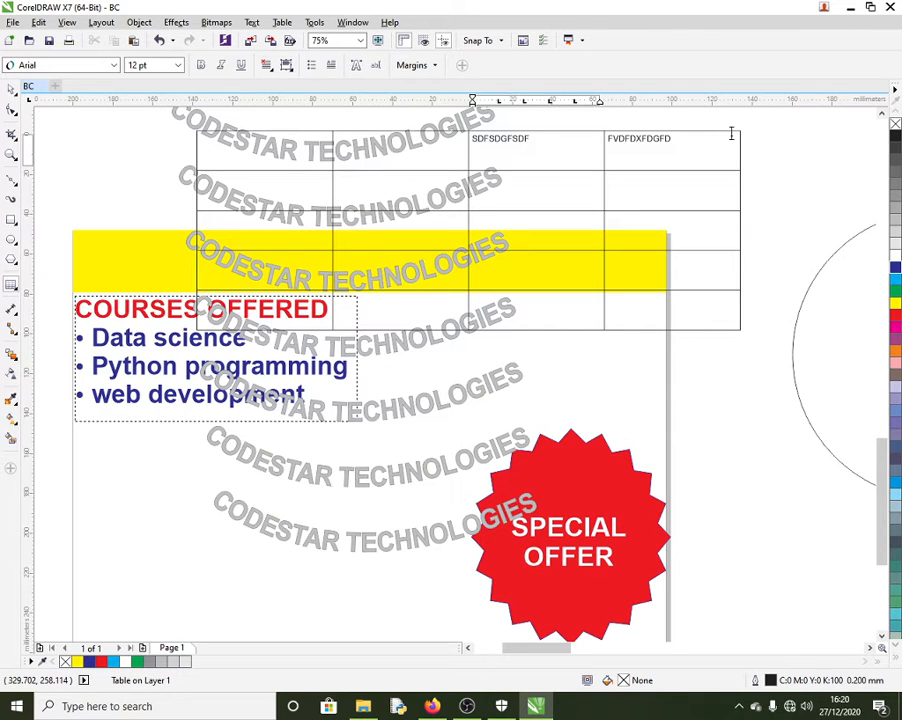
click(189, 131)
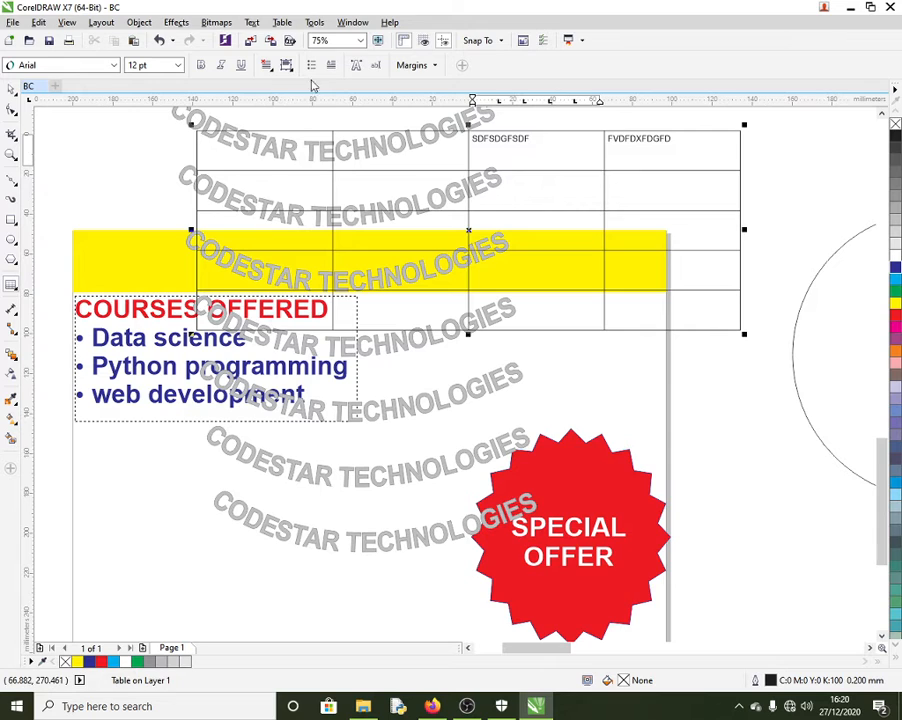
Step: Look through the Table menu and revisit the top-right cell without making changes
click(286, 23)
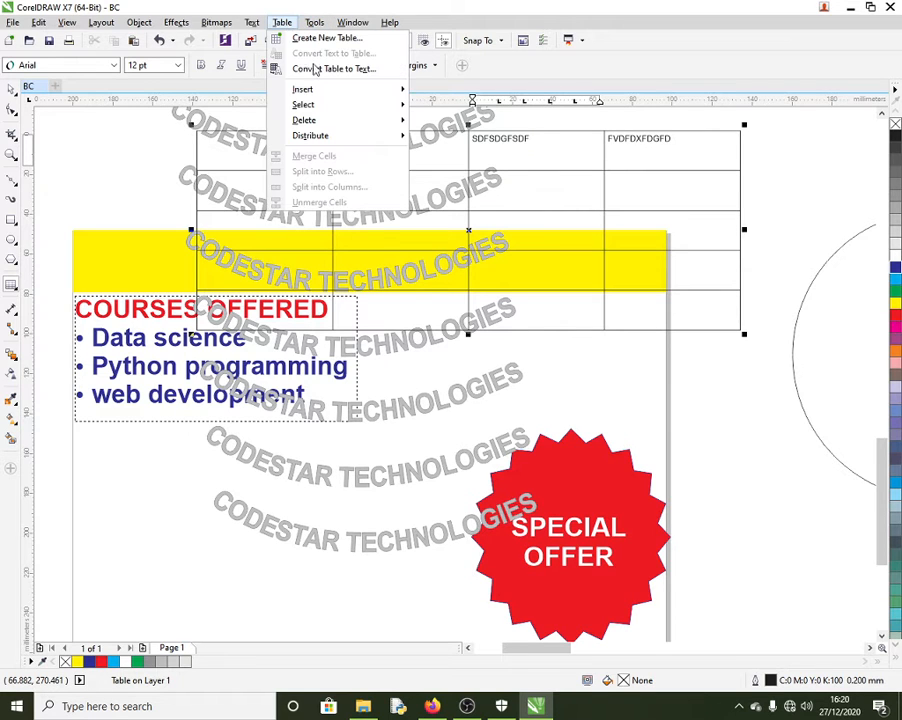
mouse_move(378, 93)
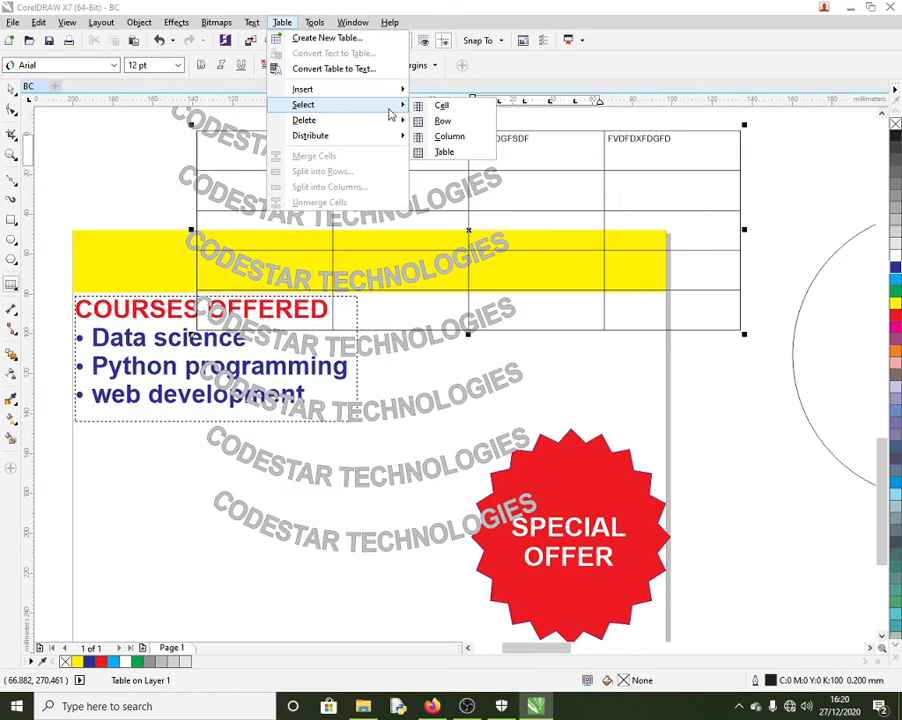
click(897, 282)
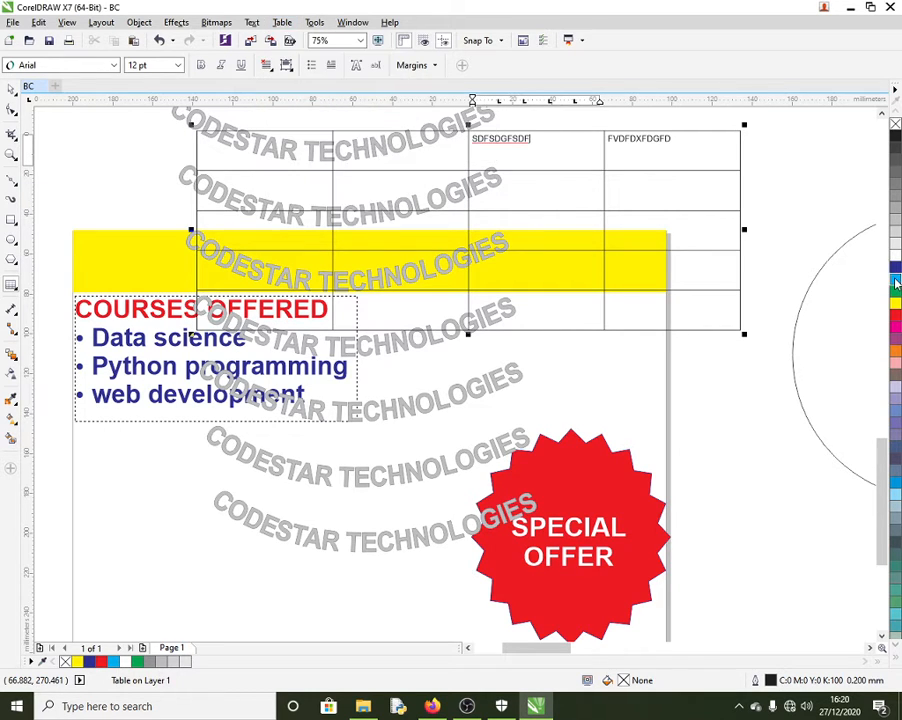
click(734, 137)
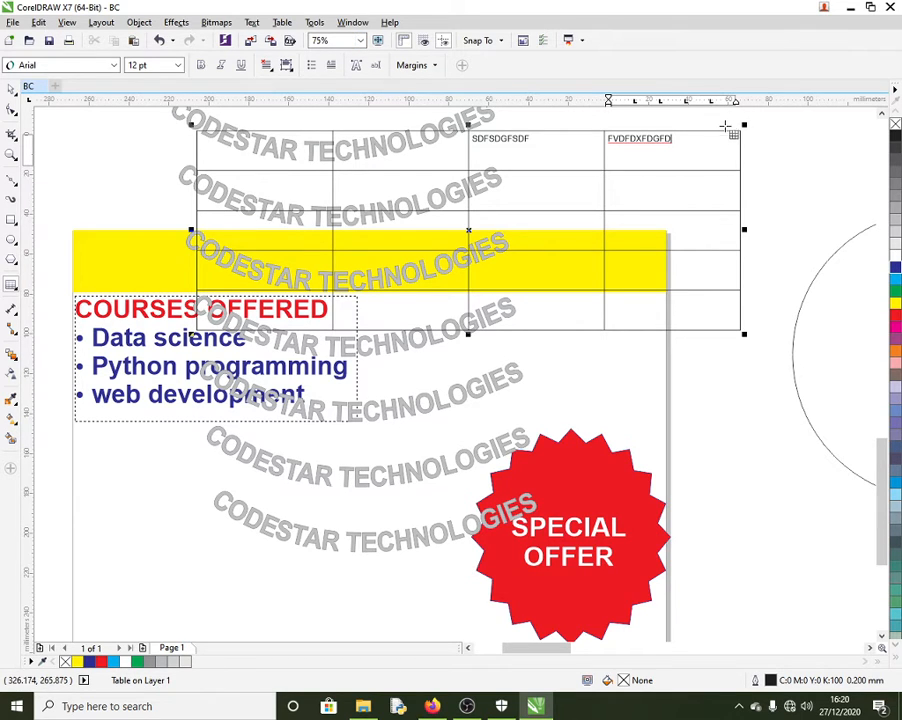
click(741, 140)
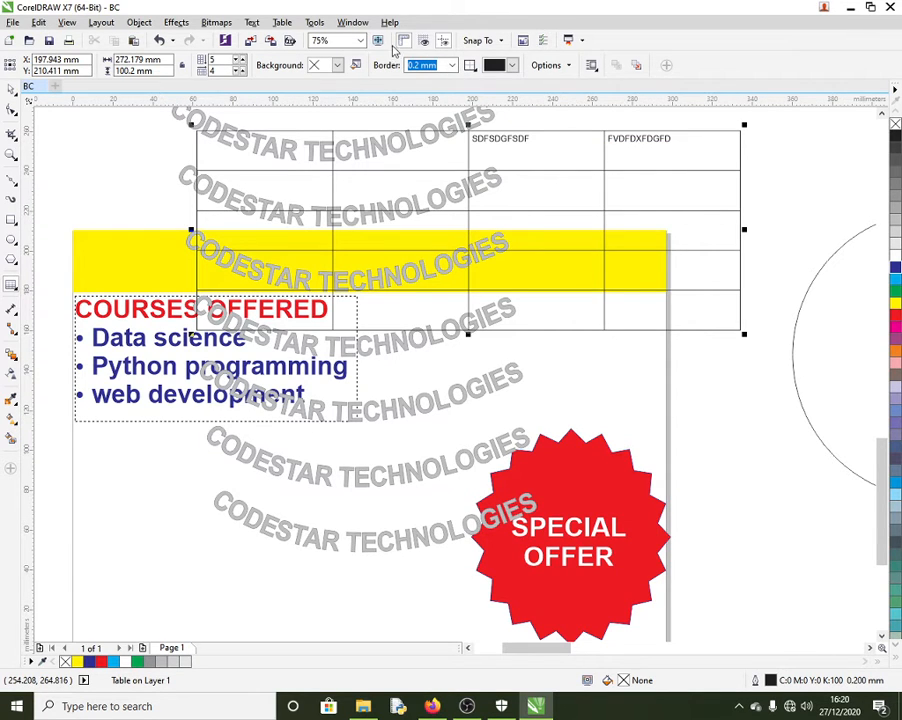
click(283, 24)
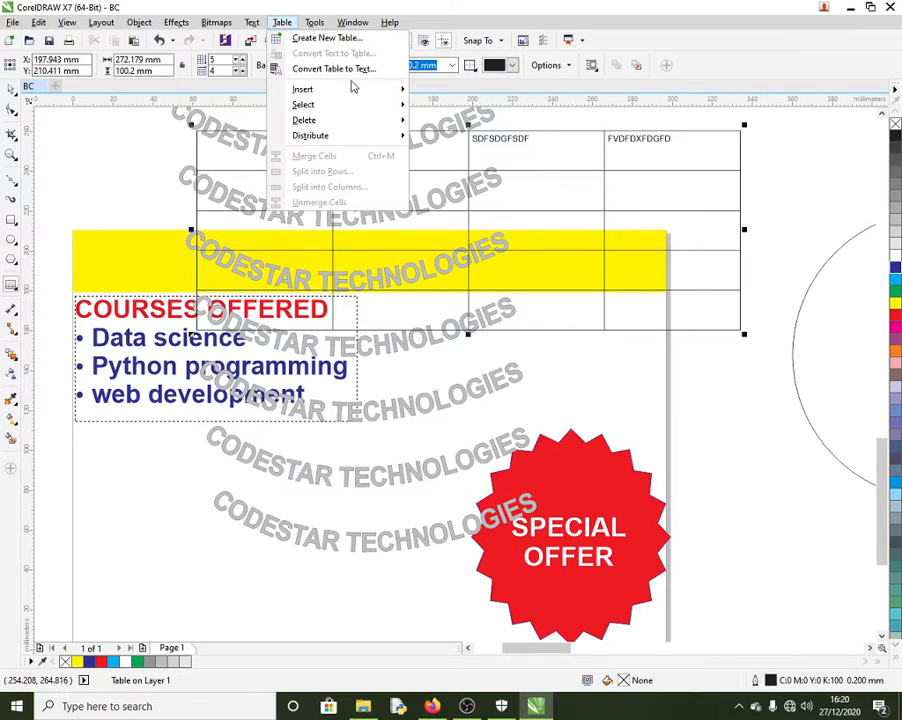
mouse_move(374, 108)
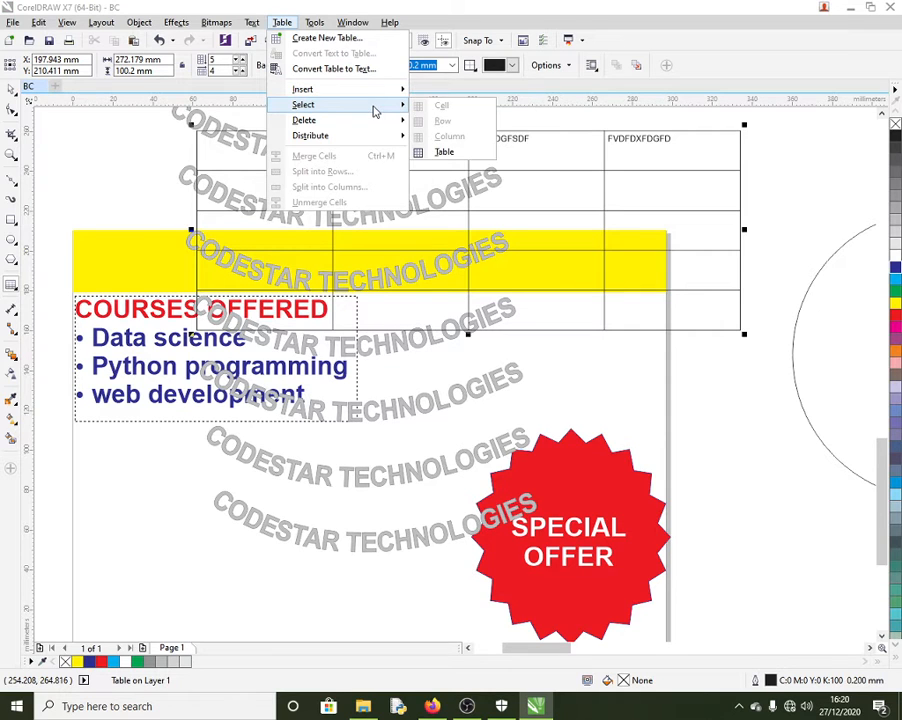
mouse_move(384, 140)
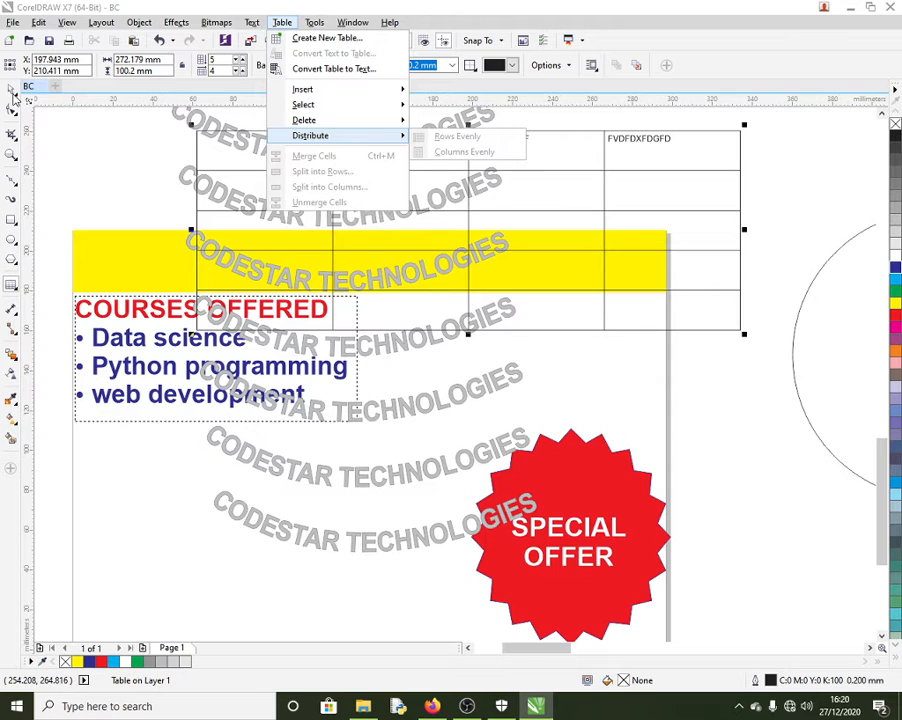
click(14, 97)
click(82, 148)
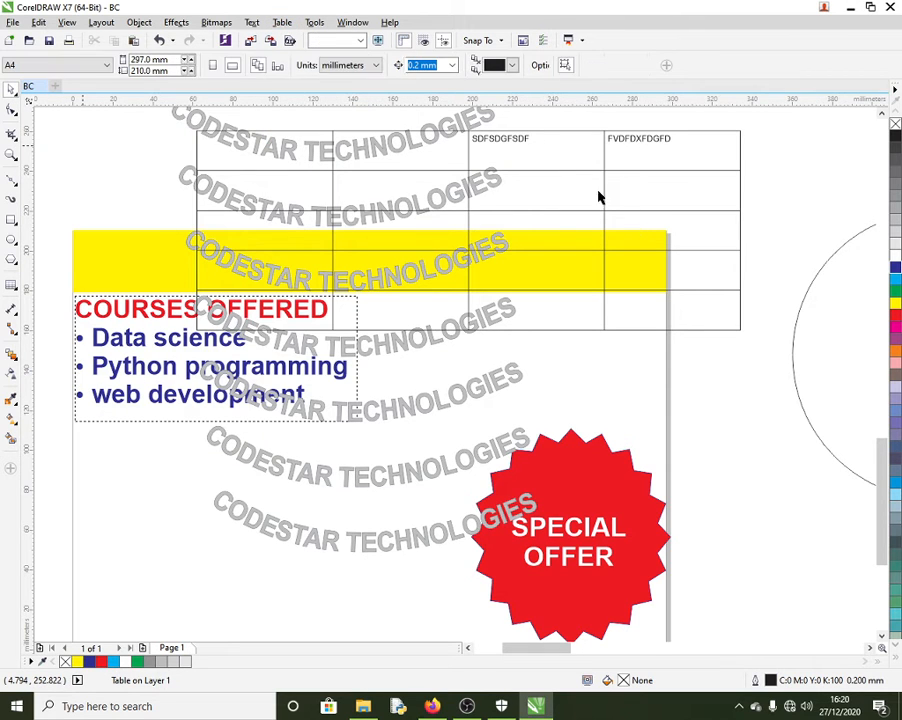
Step: Drag the table lower on the card, make a row taller, and select all 26 objects
click(636, 144)
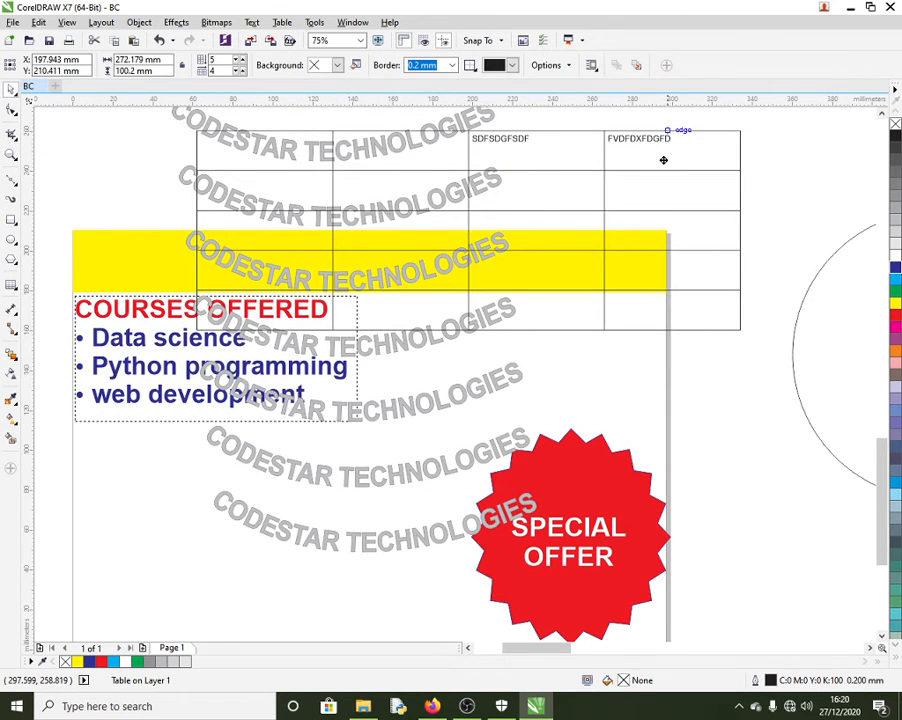
drag(663, 160, 663, 240)
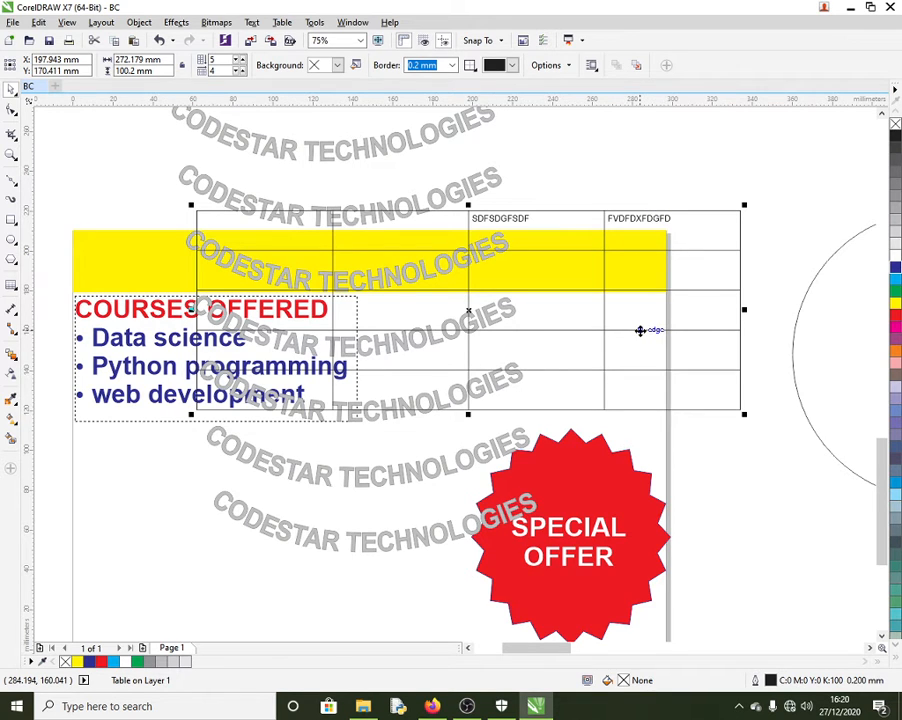
drag(640, 330, 645, 341)
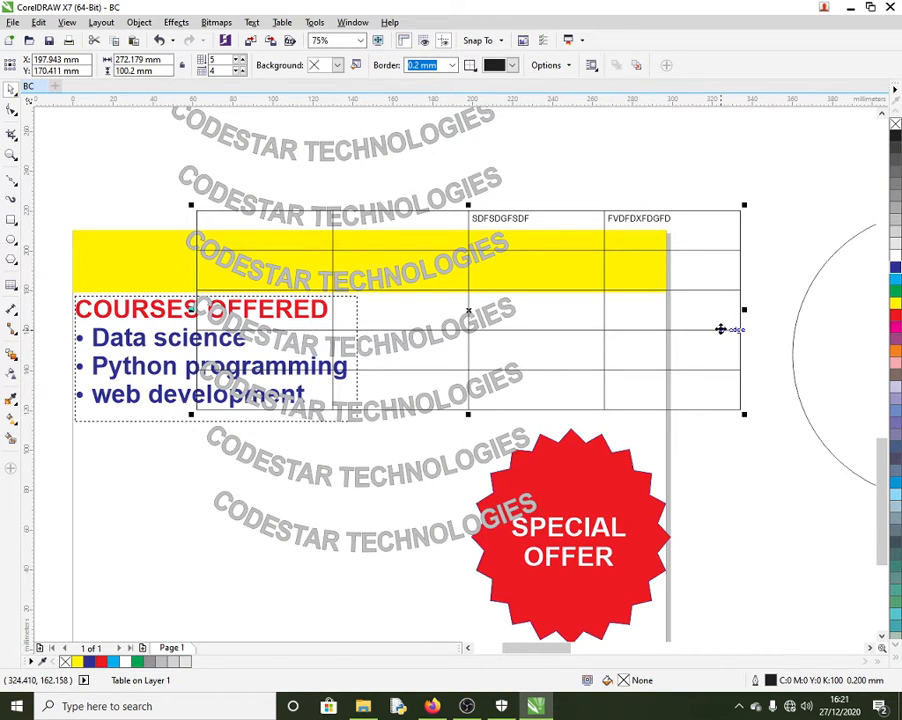
scroll(459, 312, down, 3)
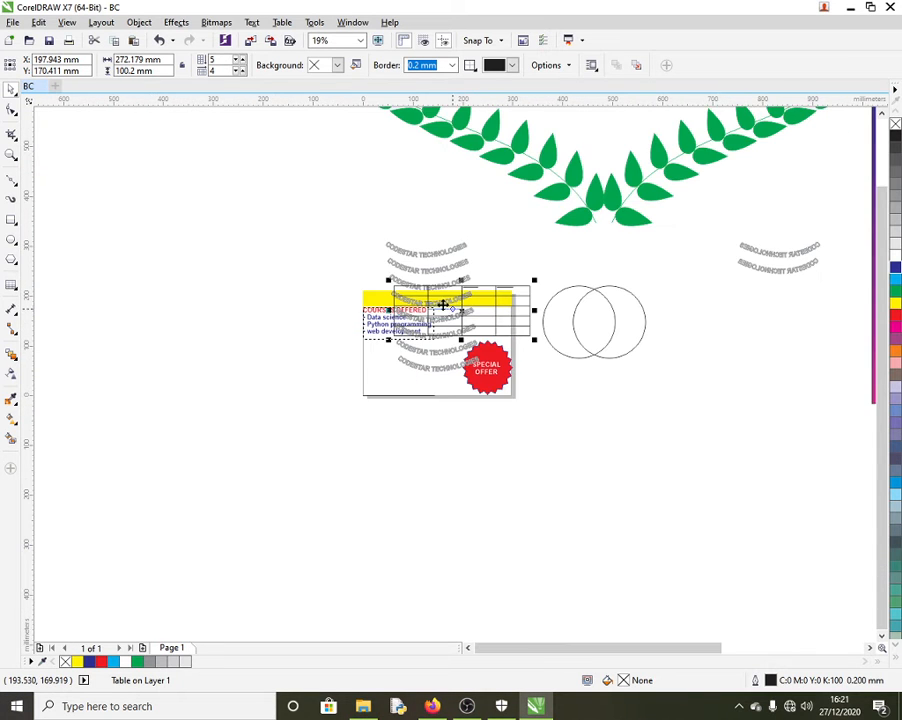
scroll(423, 316, down, 2)
drag(323, 176, 815, 526)
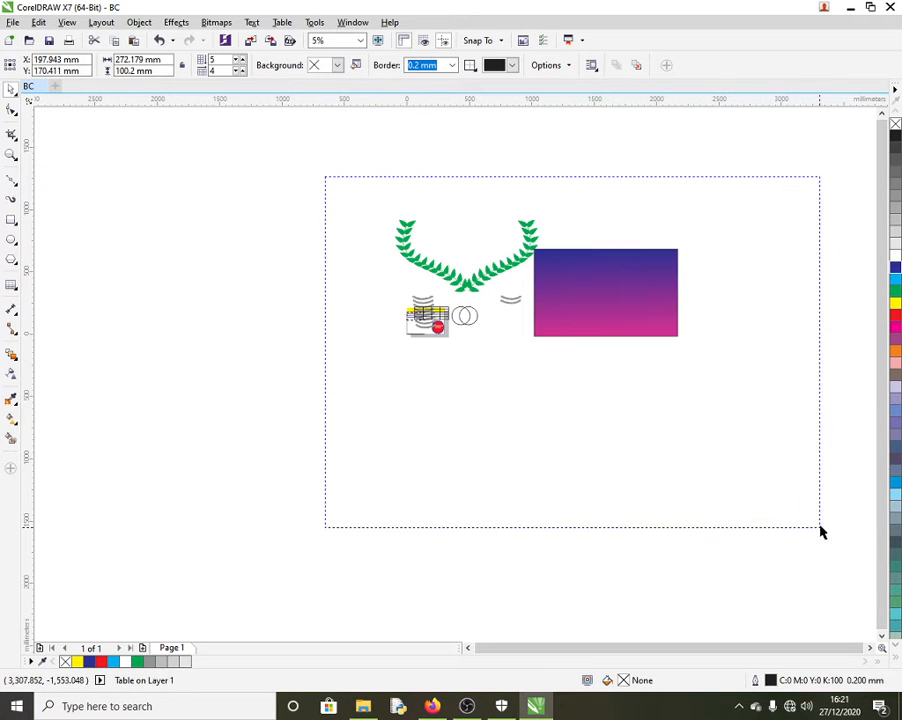
key(Delete)
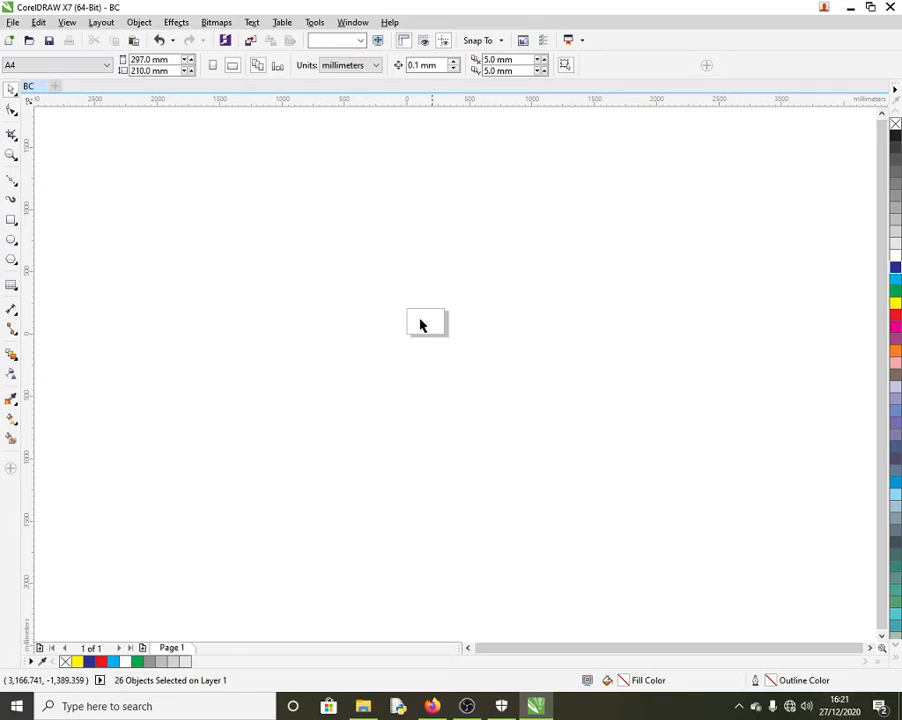
scroll(426, 320, up, 3)
scroll(530, 339, up, 2)
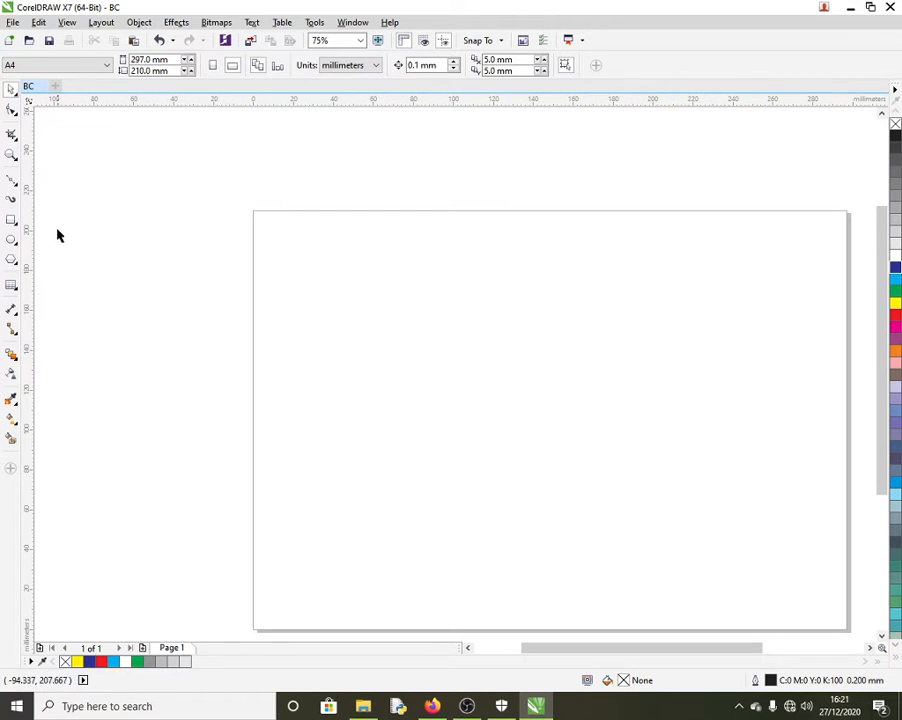
click(11, 261)
drag(157, 218, 352, 426)
click(395, 62)
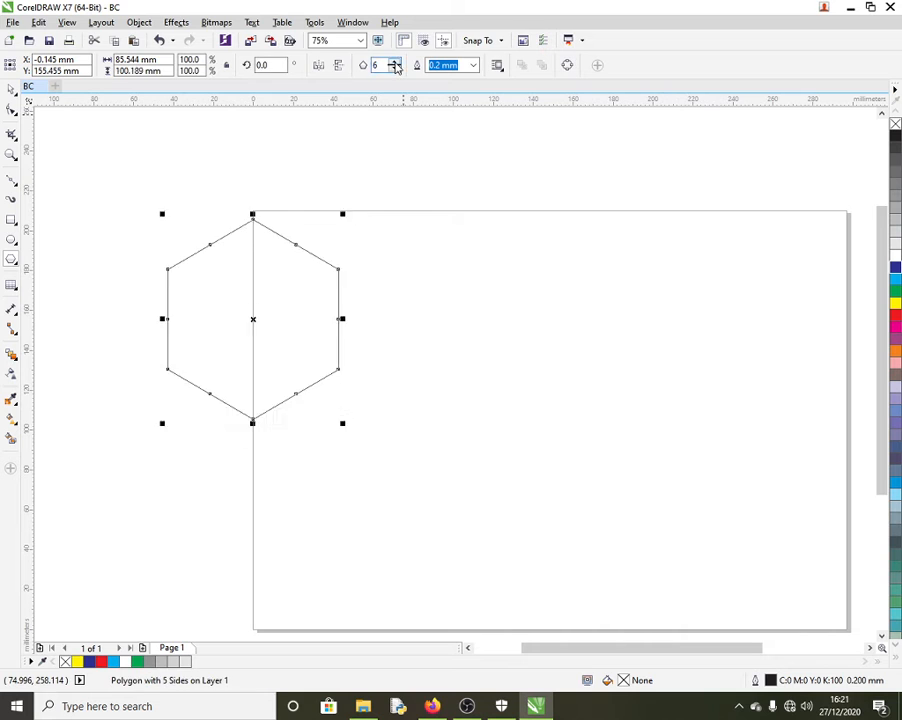
click(395, 62)
click(395, 62)
click(395, 62)
click(395, 63)
click(395, 63)
click(395, 63)
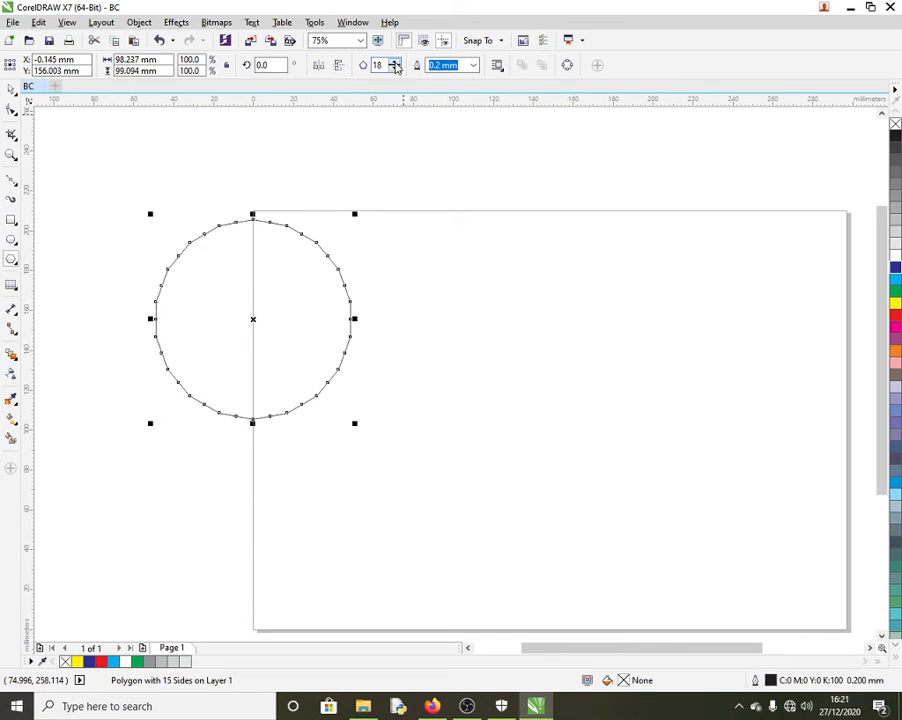
click(395, 63)
click(395, 63)
click(395, 63)
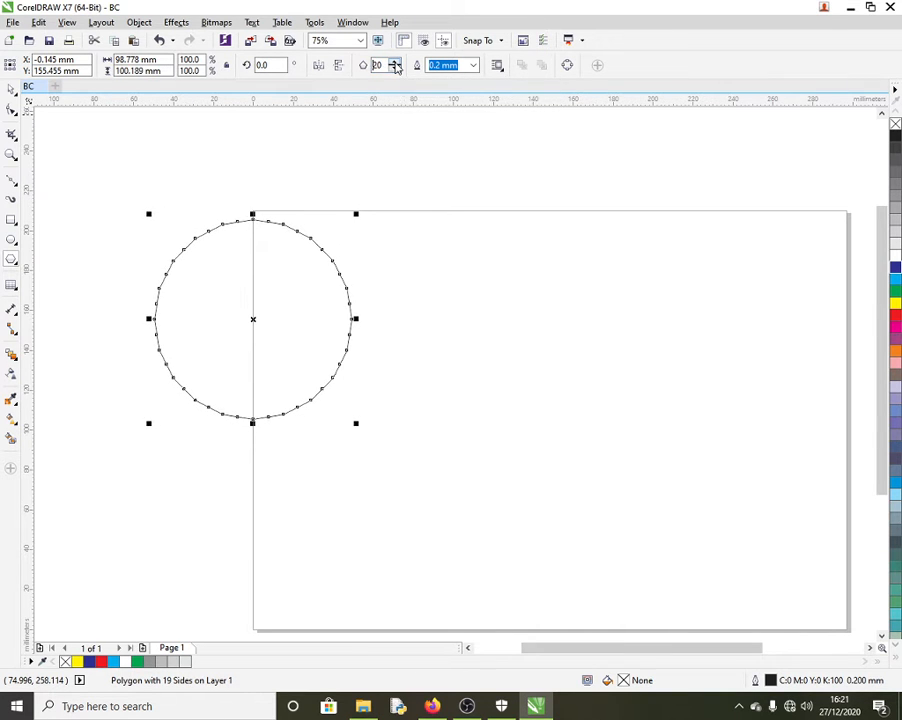
click(11, 110)
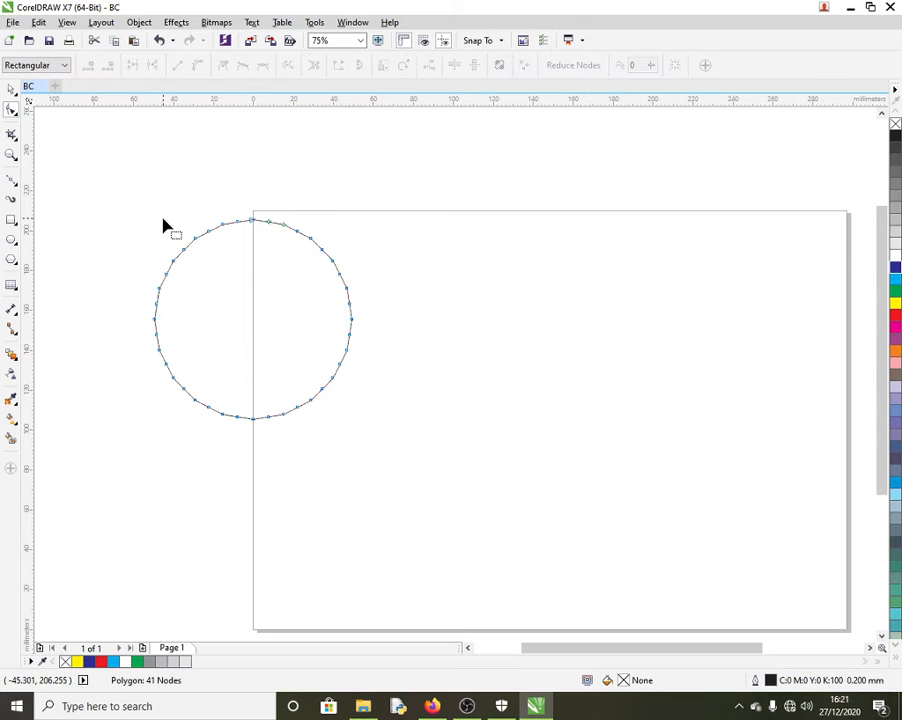
drag(208, 234, 224, 262)
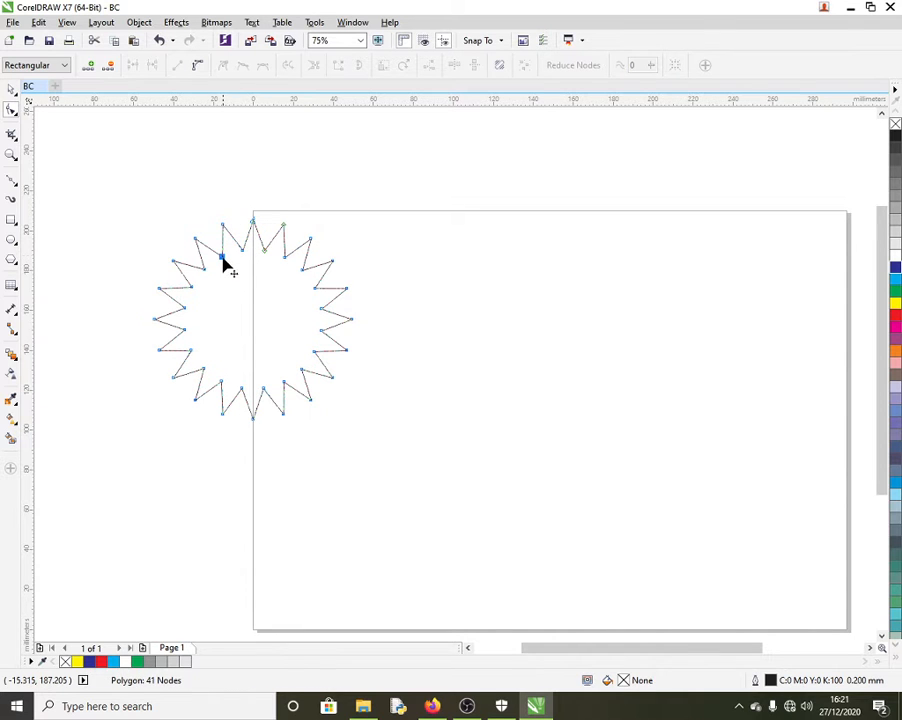
key(ctrl+z)
key(ctrl+z)
key(ctrl+z)
key(ctrl+z)
key(ctrl+z)
key(ctrl+z)
key(ctrl+z)
key(ctrl+z)
key(ctrl+z)
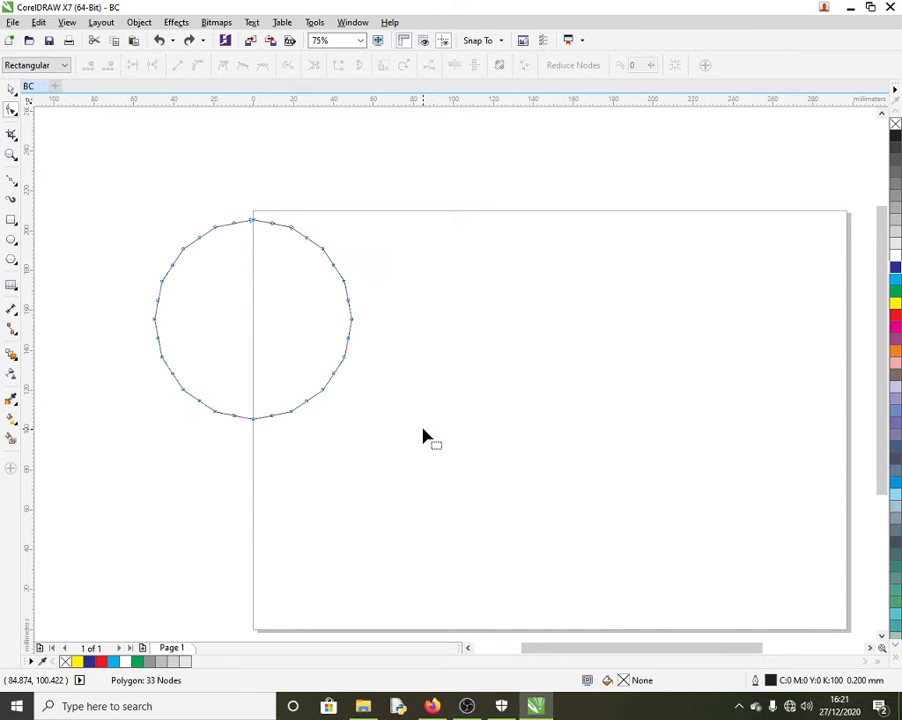
key(ctrl+z)
key(ctrl+z)
key(ctrl+z)
key(ctrl+z)
key(ctrl+z)
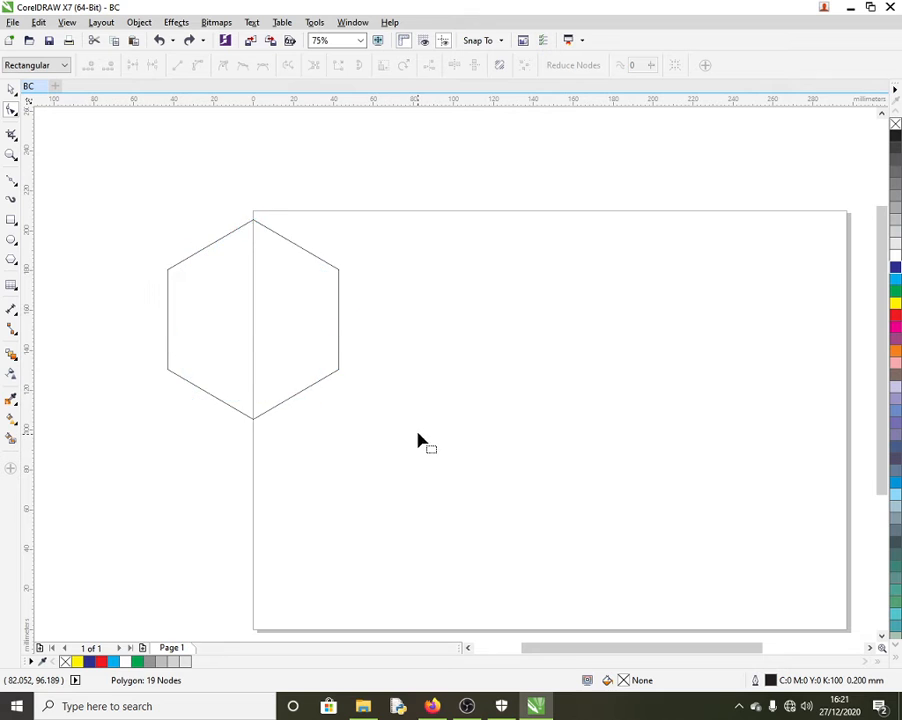
scroll(370, 415, down, 5)
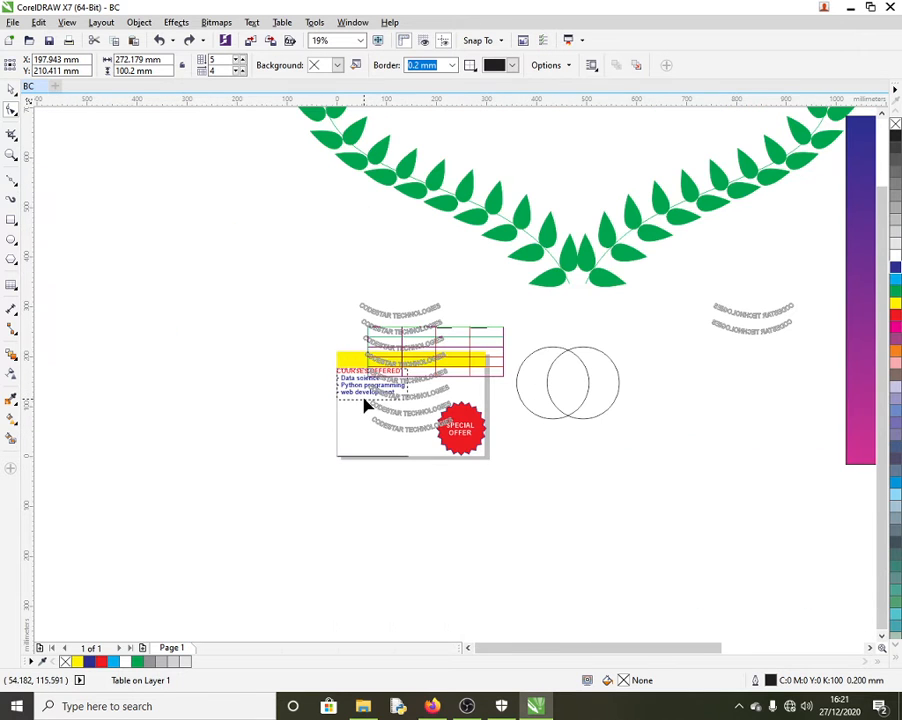
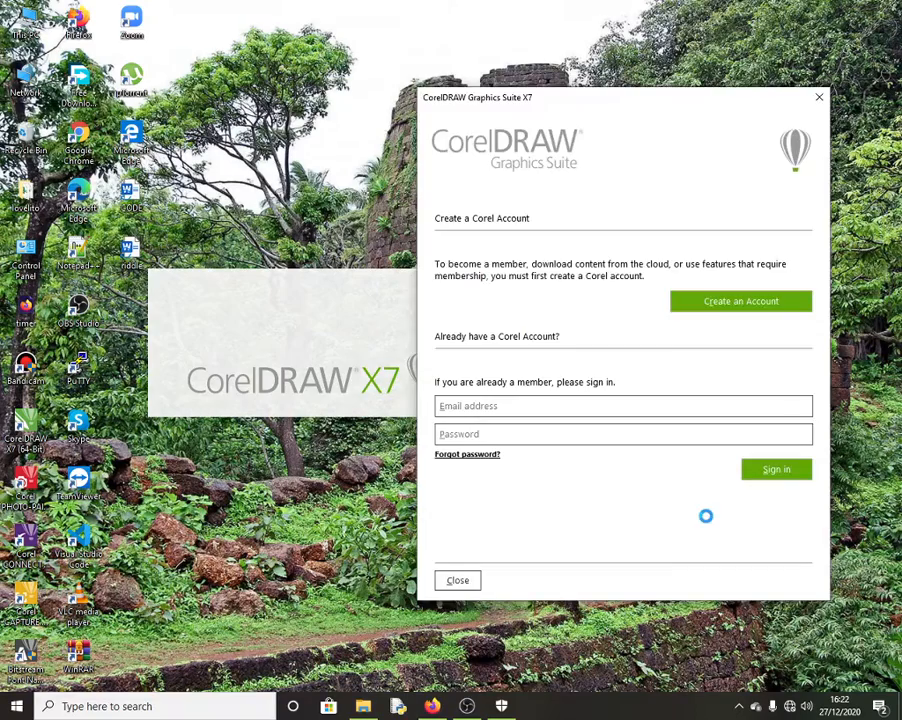
Step: Dismiss the Corel sign-in prompt and restore the auto-backup of the business card design
click(458, 580)
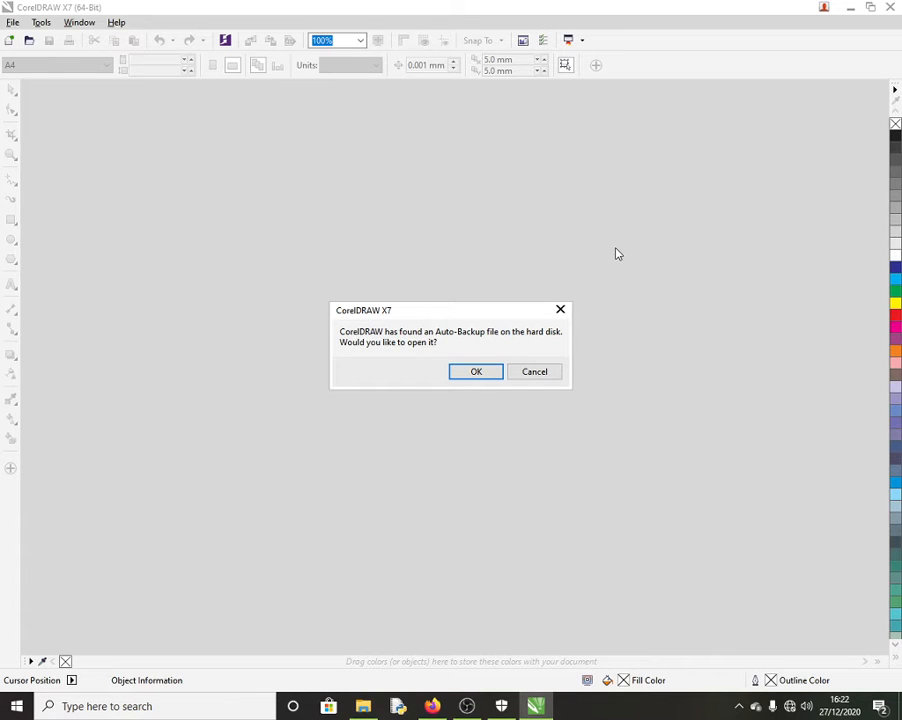
click(475, 372)
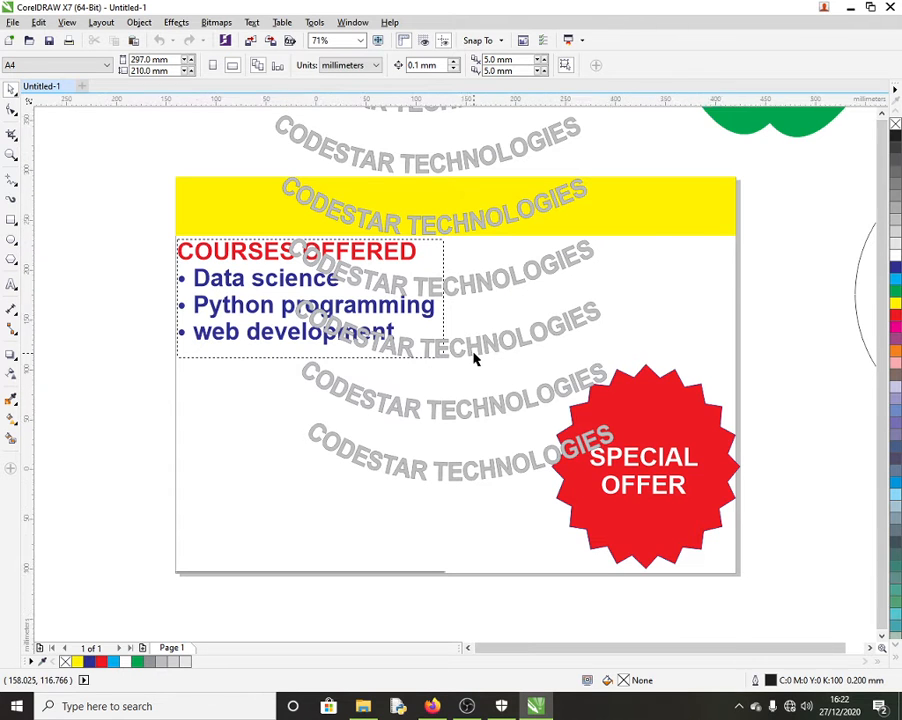
Step: Group the two green leaf halves into a single object
scroll(473, 355, down, 3)
scroll(473, 352, up, 3)
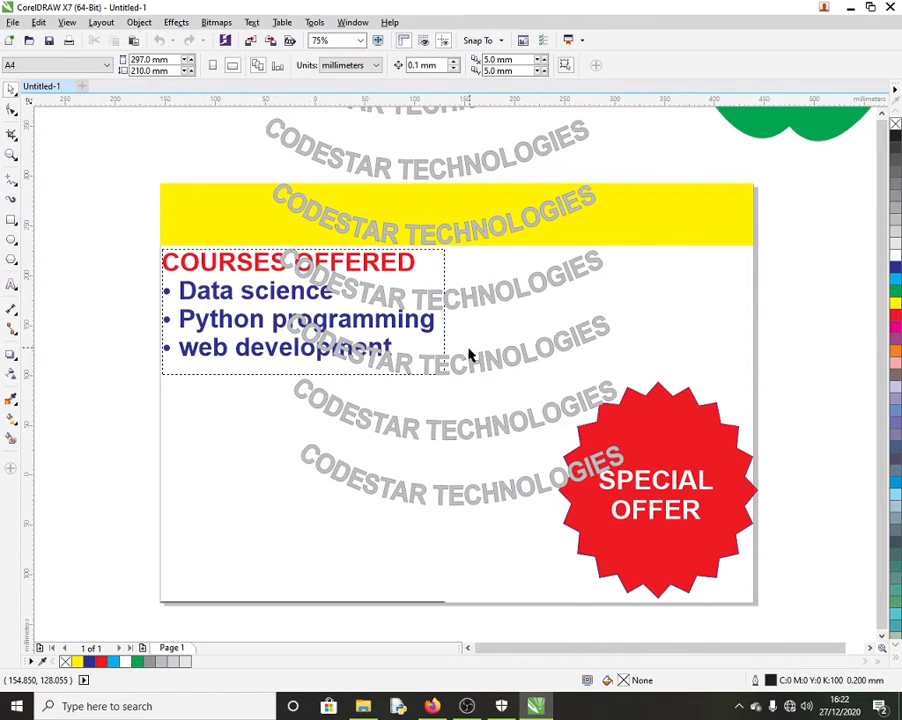
scroll(469, 354, down, 3)
click(548, 288)
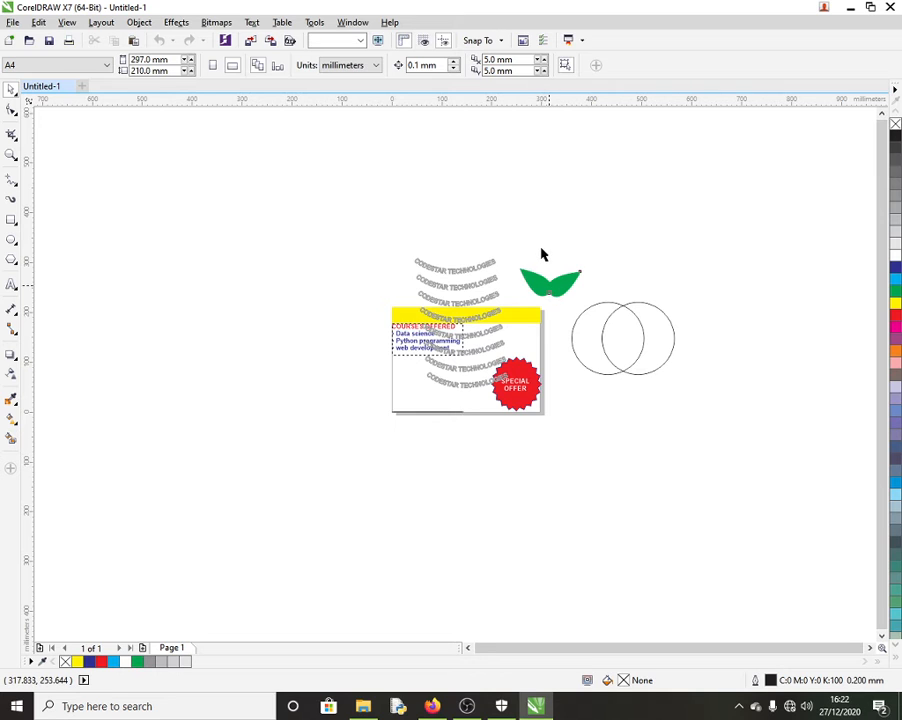
drag(512, 250, 216, 233)
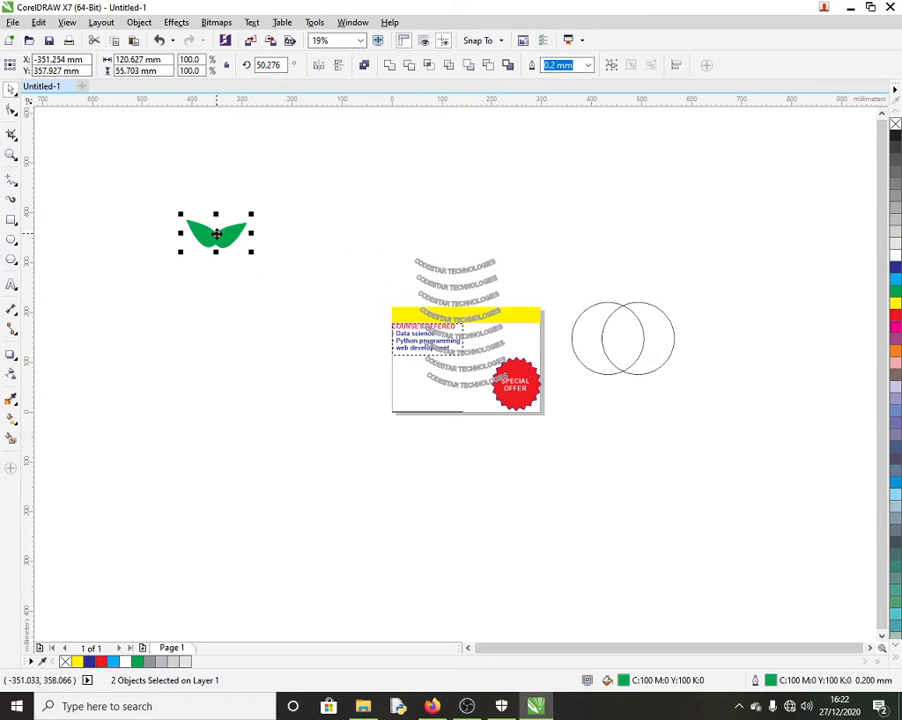
right_click(216, 234)
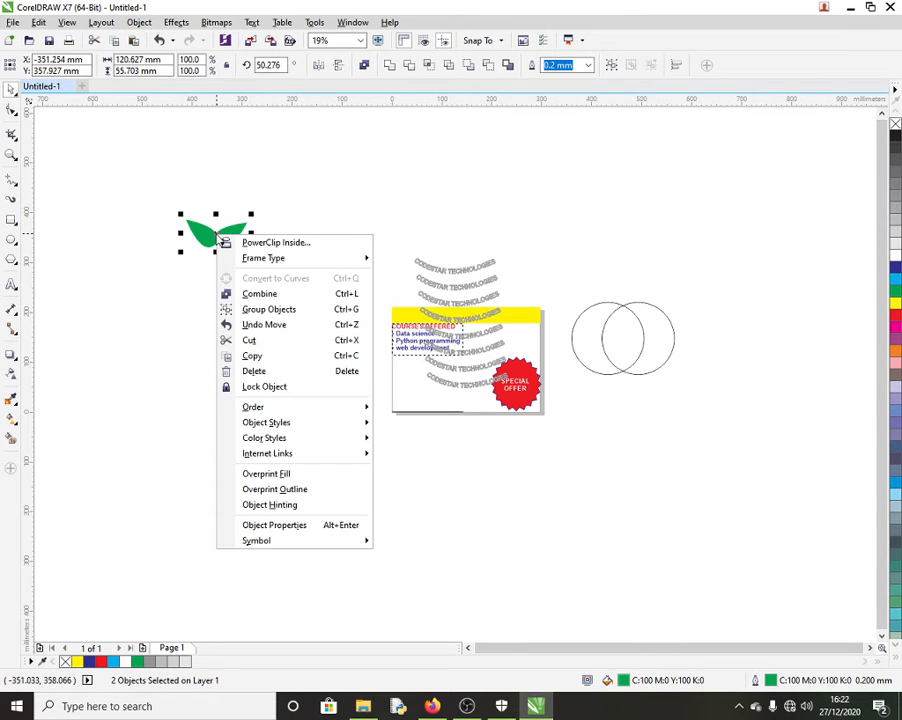
click(279, 310)
click(241, 257)
click(210, 238)
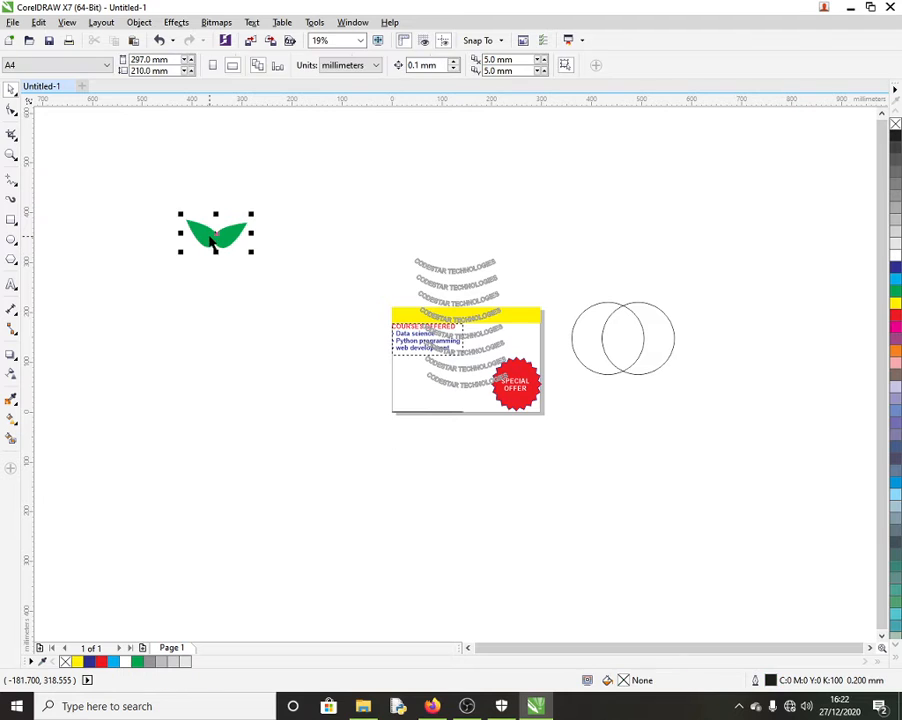
Step: Try a ring of rotated leaf copies around its base, then undo back to the original leaf
click(227, 238)
drag(216, 233, 215, 255)
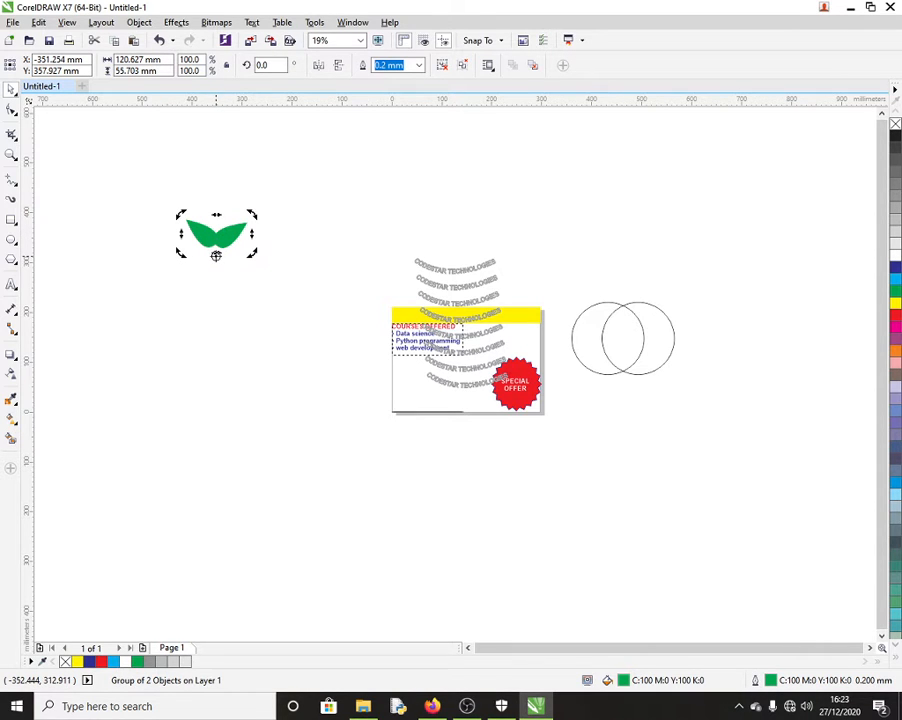
drag(251, 213, 198, 218)
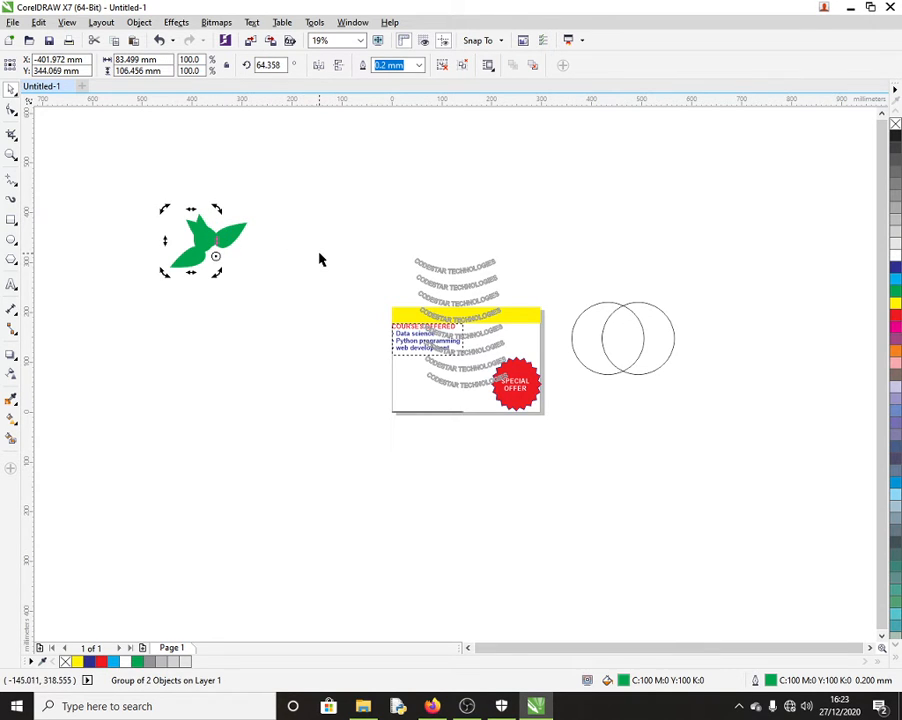
key(ctrl+r)
key(ctrl+r)
key(ctrl+r)
key(ctrl+r)
key(ctrl+r)
key(ctrl+r)
key(ctrl+r)
key(ctrl+r)
key(ctrl+r)
key(ctrl+r)
key(ctrl+r)
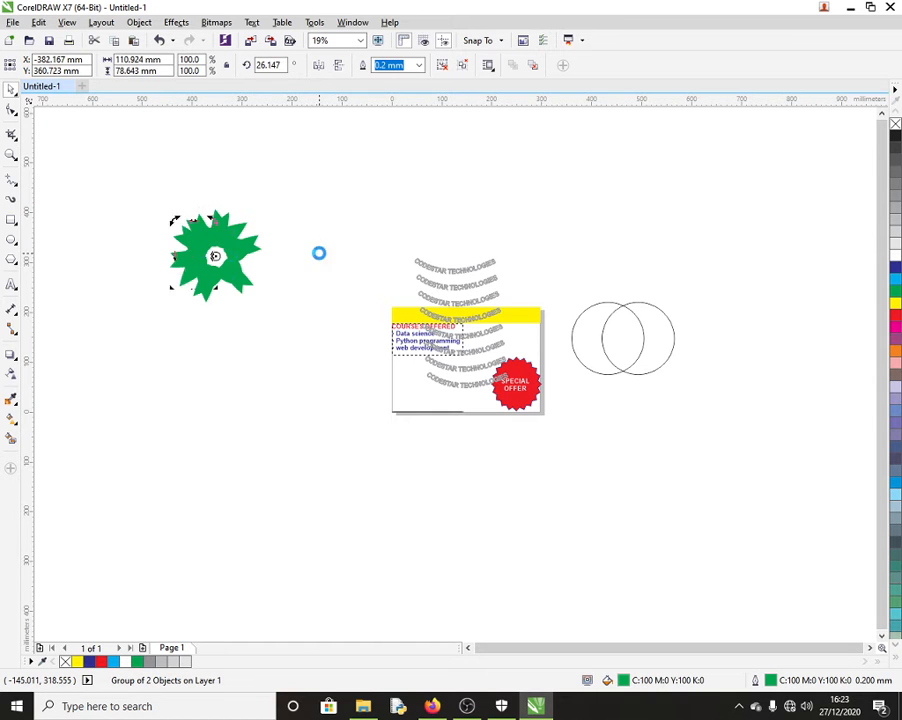
key(ctrl+r)
key(ctrl+r)
key(ctrl+r)
key(ctrl+r)
key(ctrl+r)
key(ctrl+r)
key(ctrl+r)
key(ctrl+r)
key(ctrl+r)
key(ctrl+r)
key(ctrl+r)
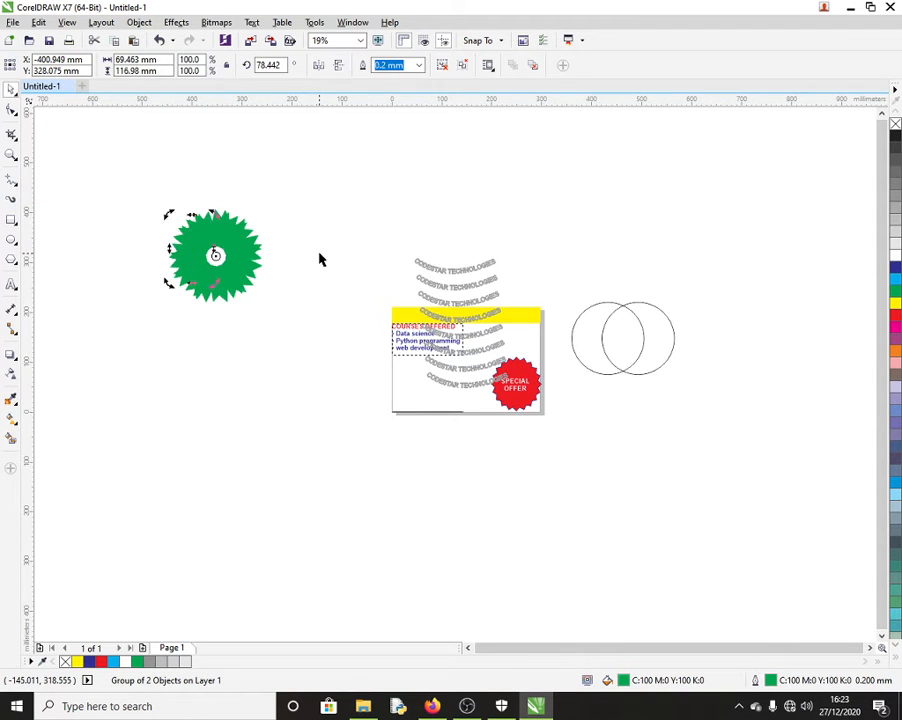
key(ctrl+r)
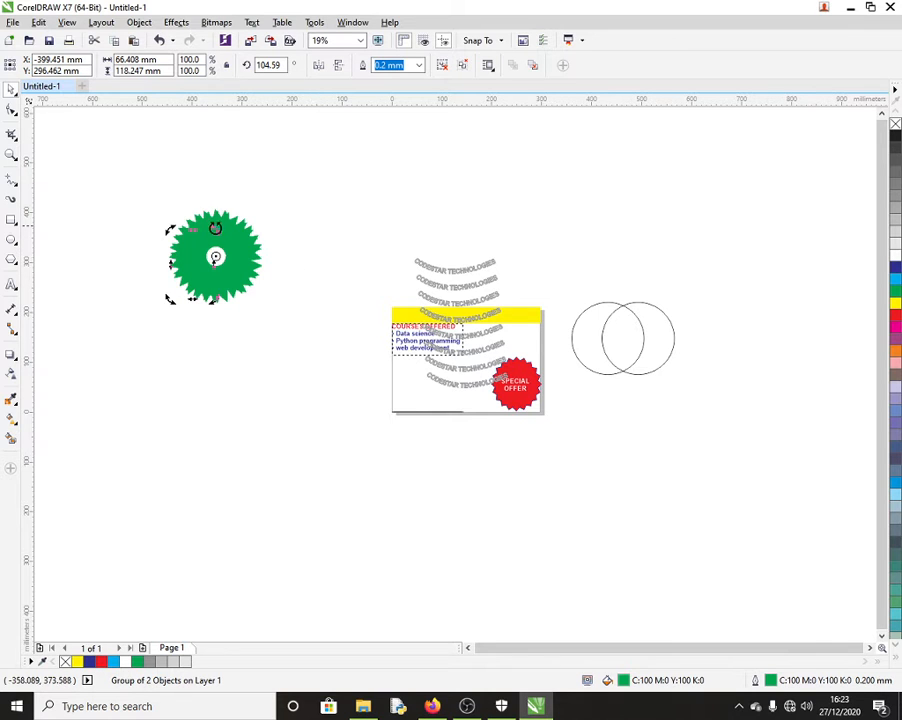
click(236, 233)
key(ctrl+z)
key(ctrl+z)
key(ctrl+z)
key(ctrl+z)
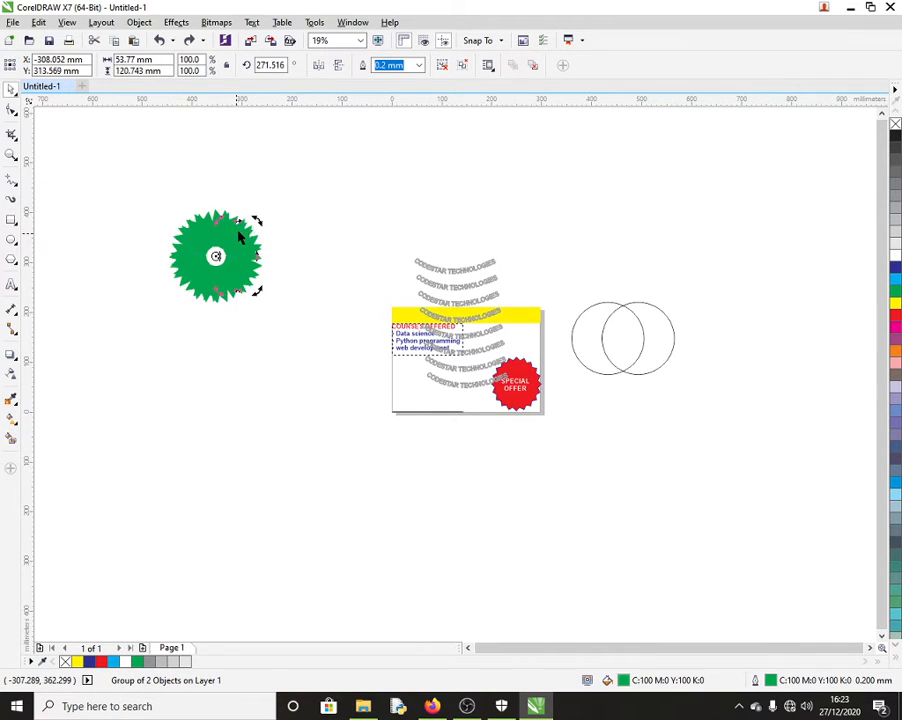
key(ctrl+z)
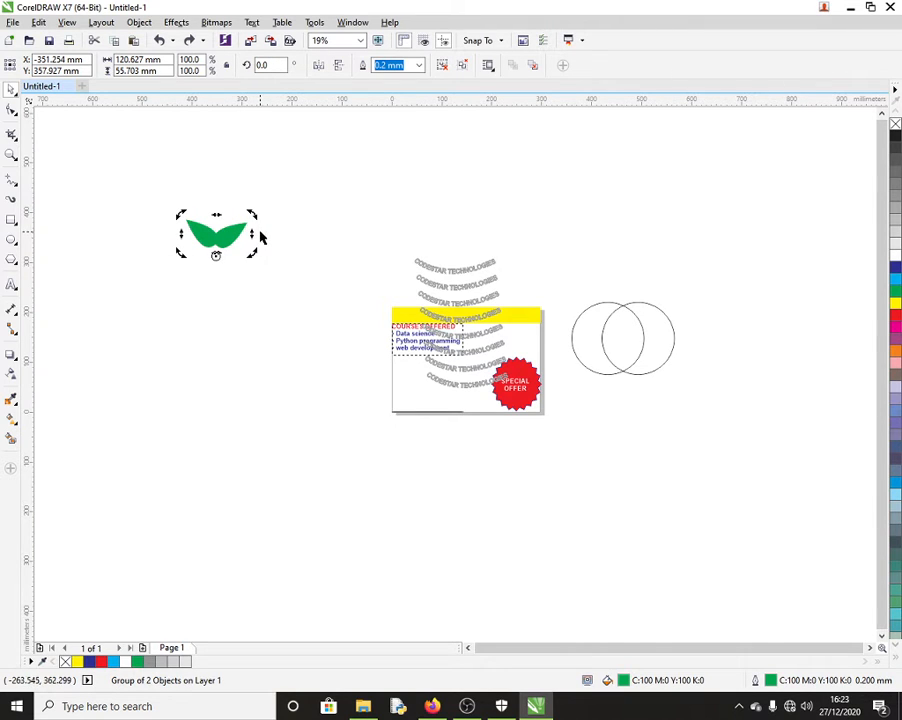
Step: Delete the leaf group, then undo the deletion
click(196, 234)
key(Delete)
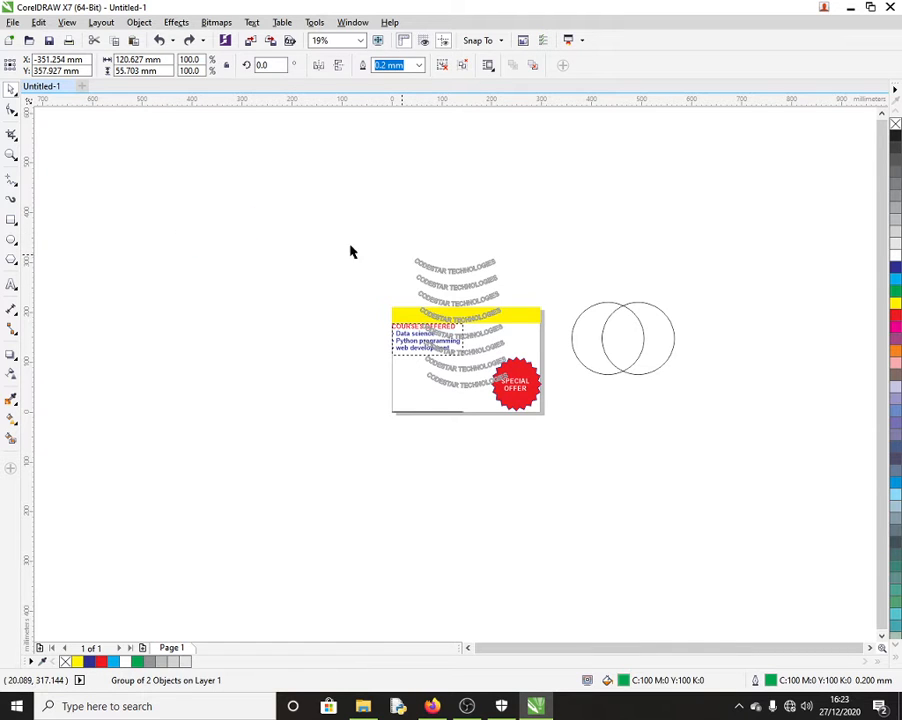
key(ctrl+z)
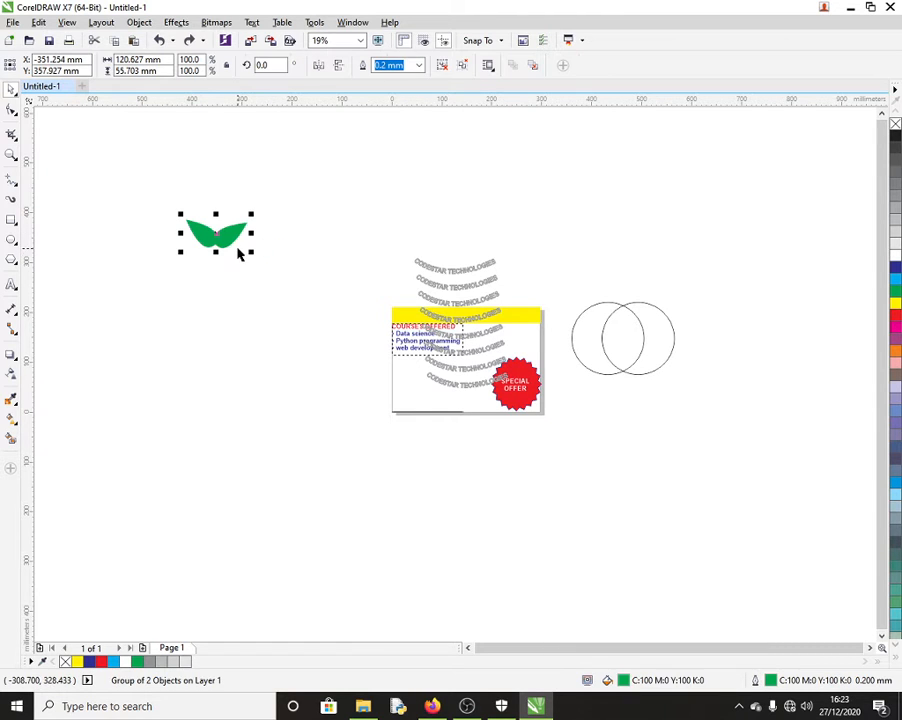
key(z)
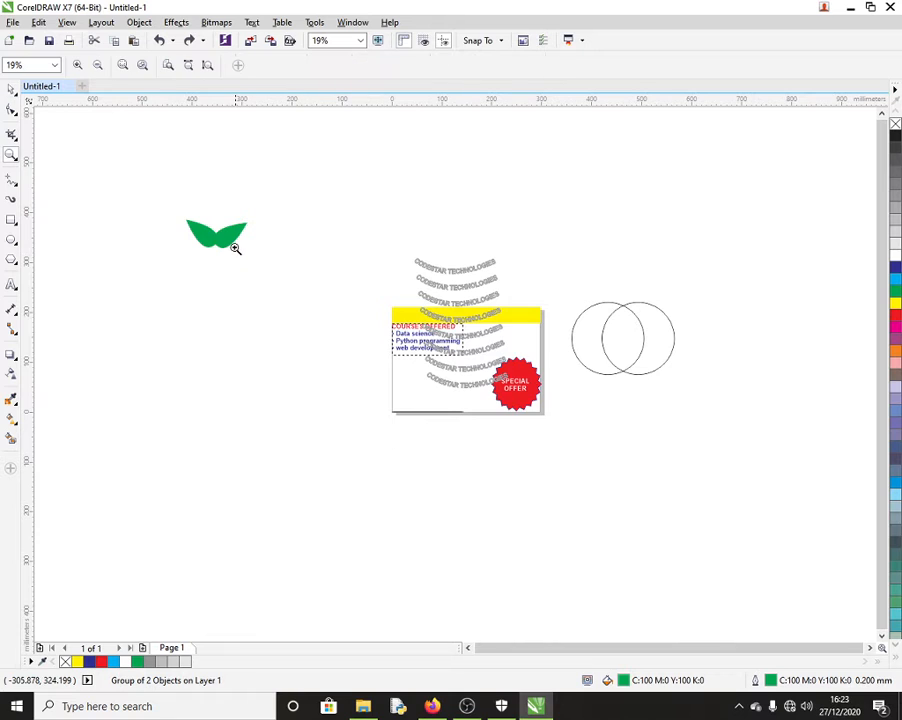
key(space)
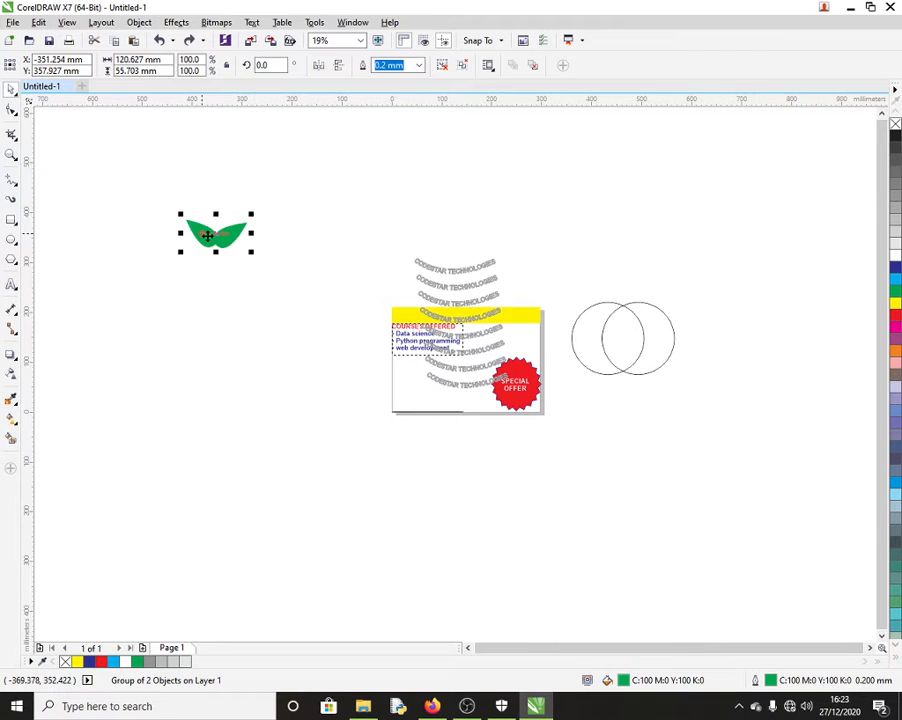
Step: Ungroup the leaf and delete its right half, keeping the single left leaf curve
right_click(216, 242)
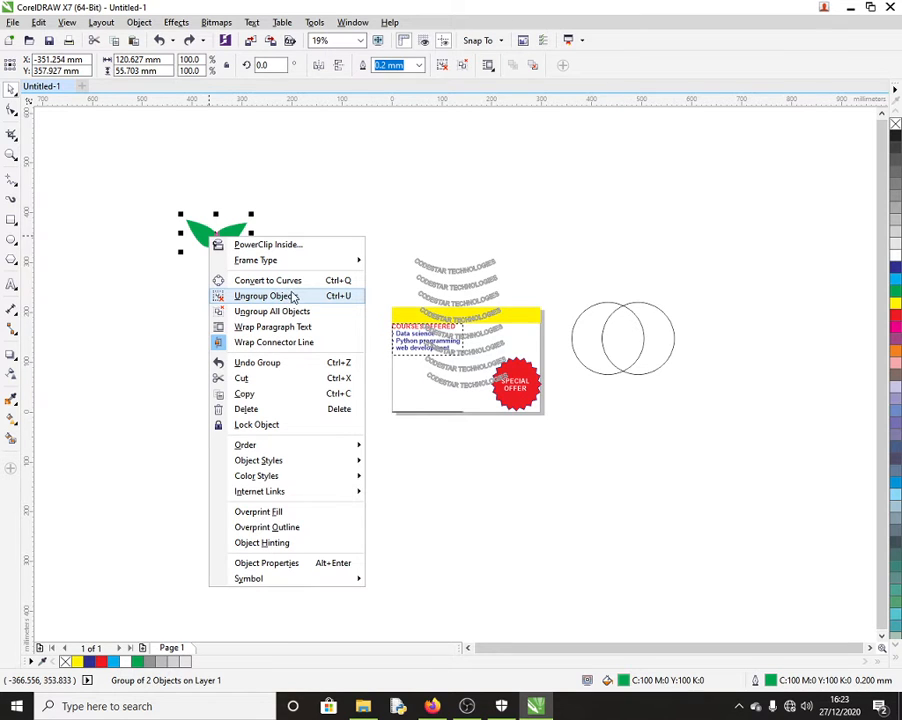
click(245, 296)
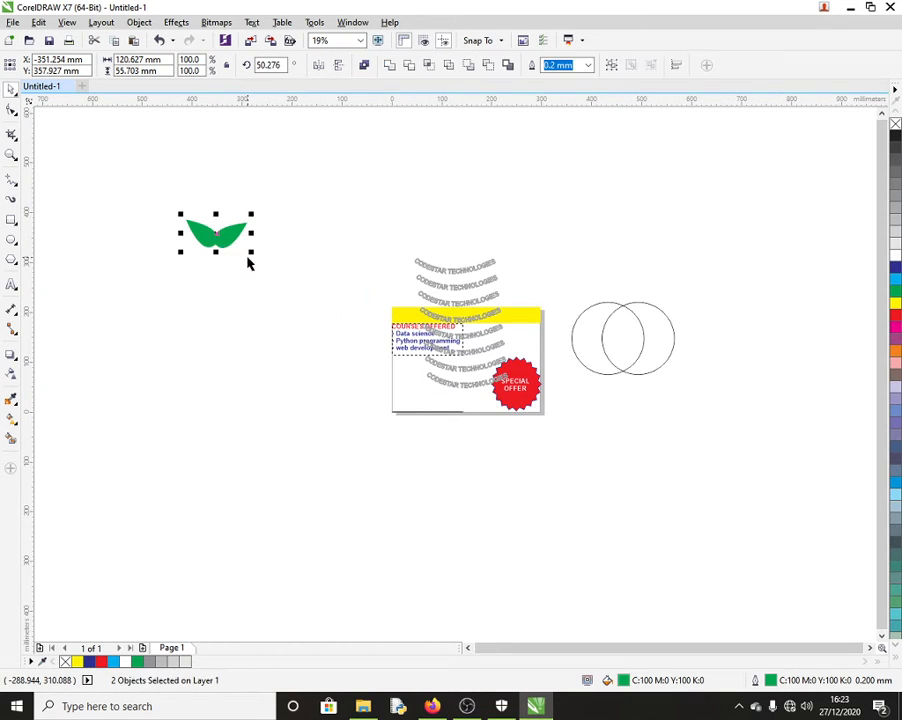
click(249, 263)
click(199, 230)
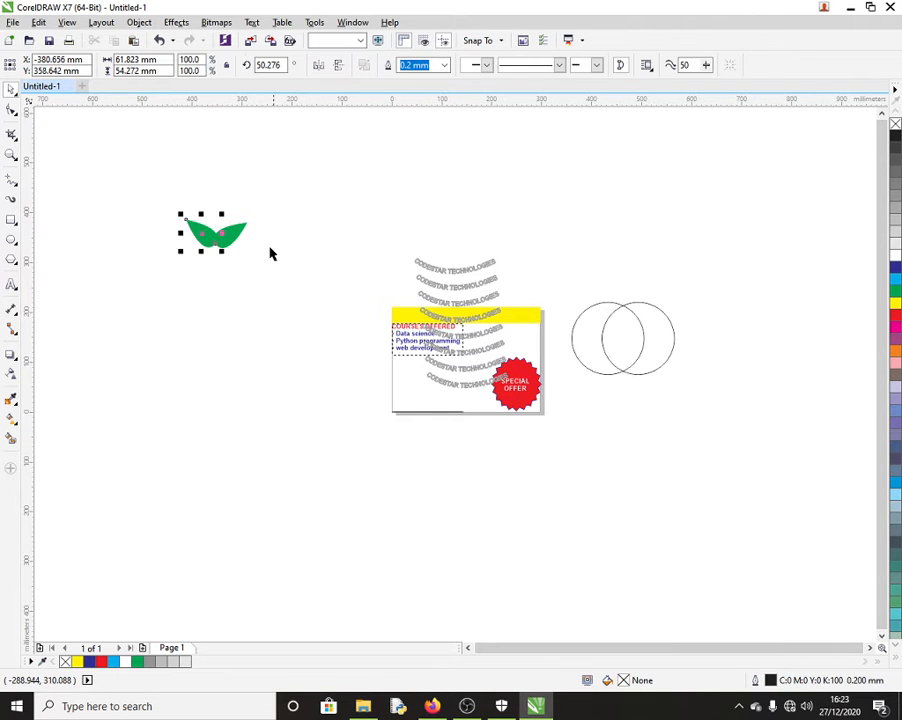
click(242, 230)
key(Delete)
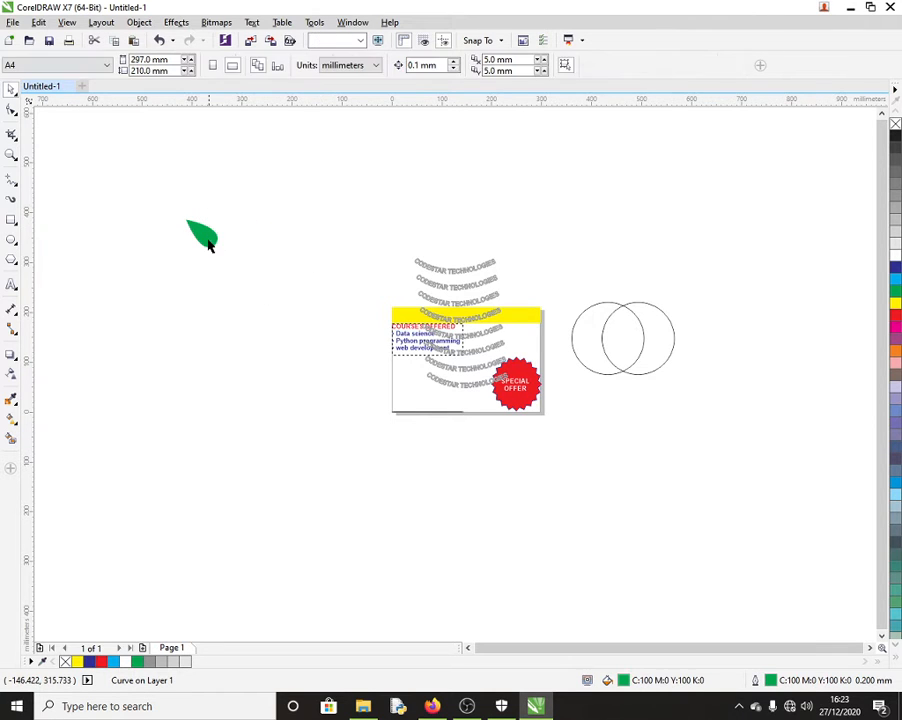
click(209, 243)
click(212, 243)
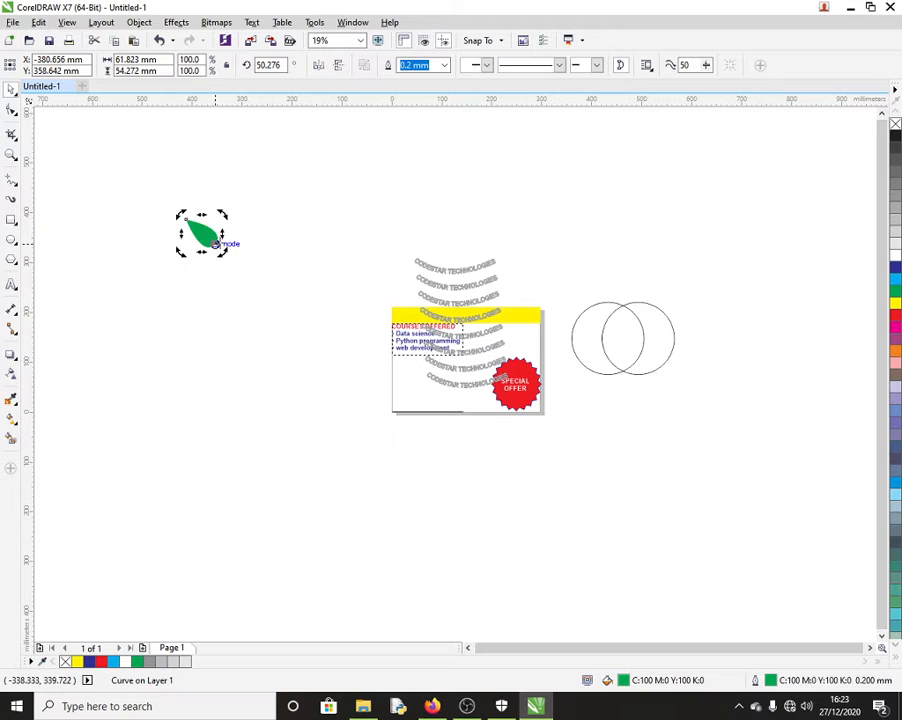
Step: Try rotating copies of the leaf around its pivot, then undo back to the single leaf
drag(179, 215, 174, 281)
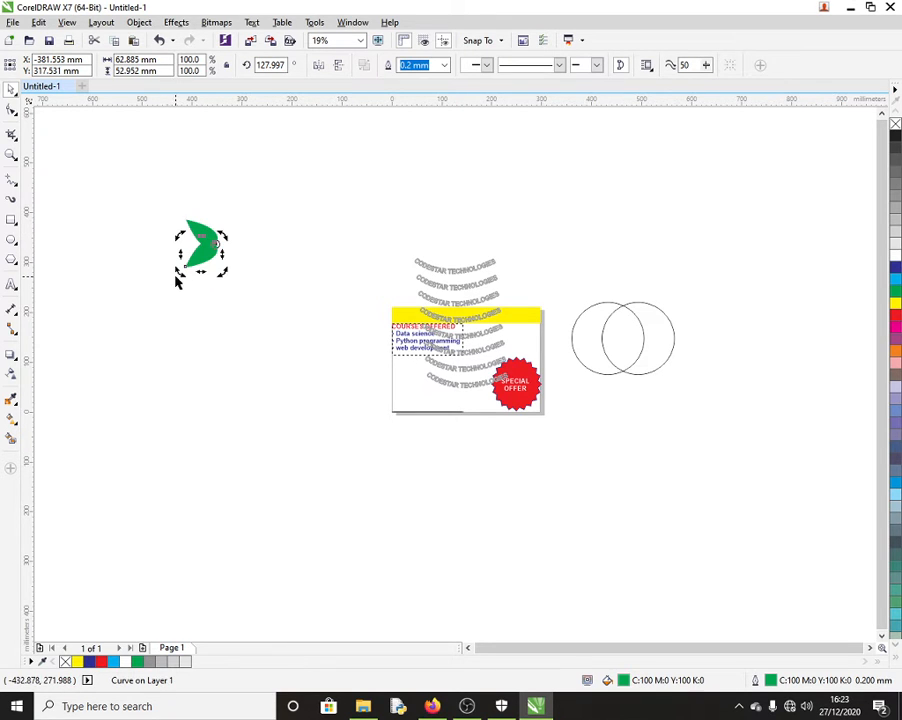
key(ctrl+r)
key(ctrl+r)
key(ctrl+r)
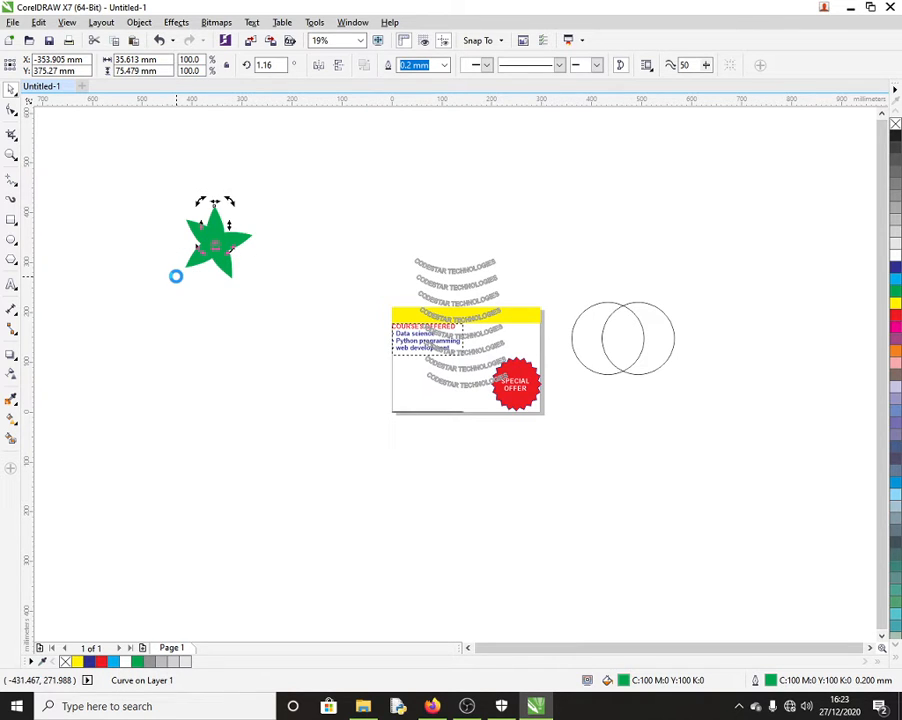
key(ctrl+z)
key(ctrl+z)
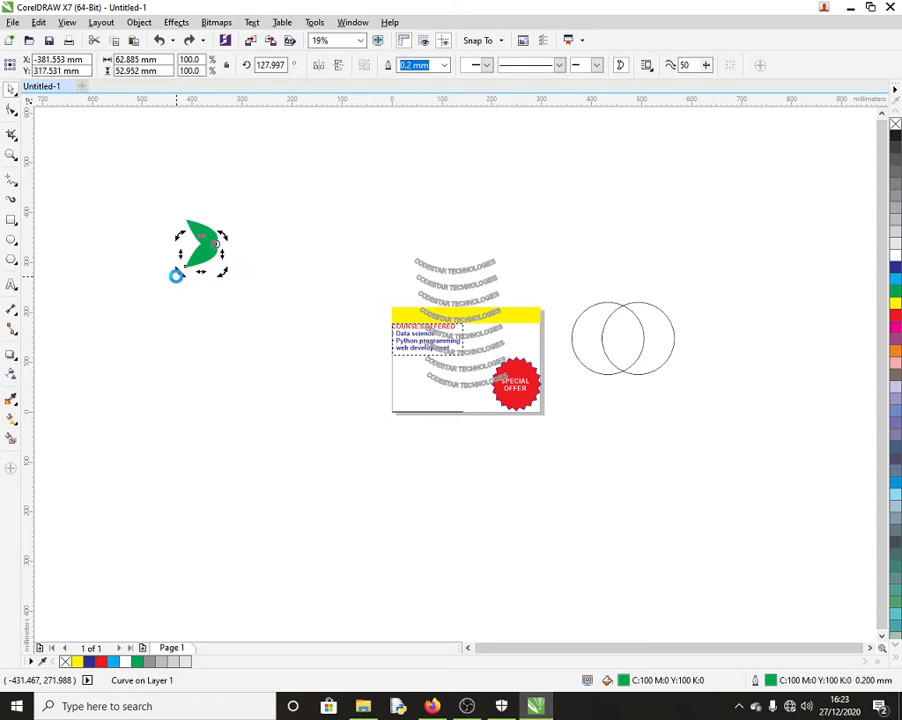
key(ctrl+z)
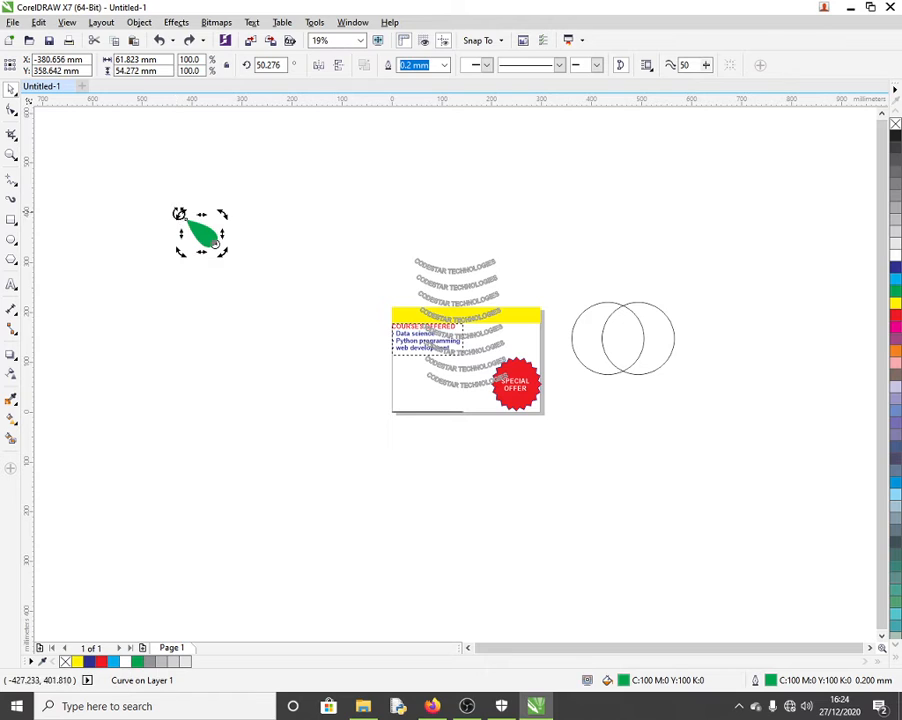
mouse_move(179, 214)
mouse_down()
mouse_move(165, 241)
mouse_move(168, 230)
mouse_up()
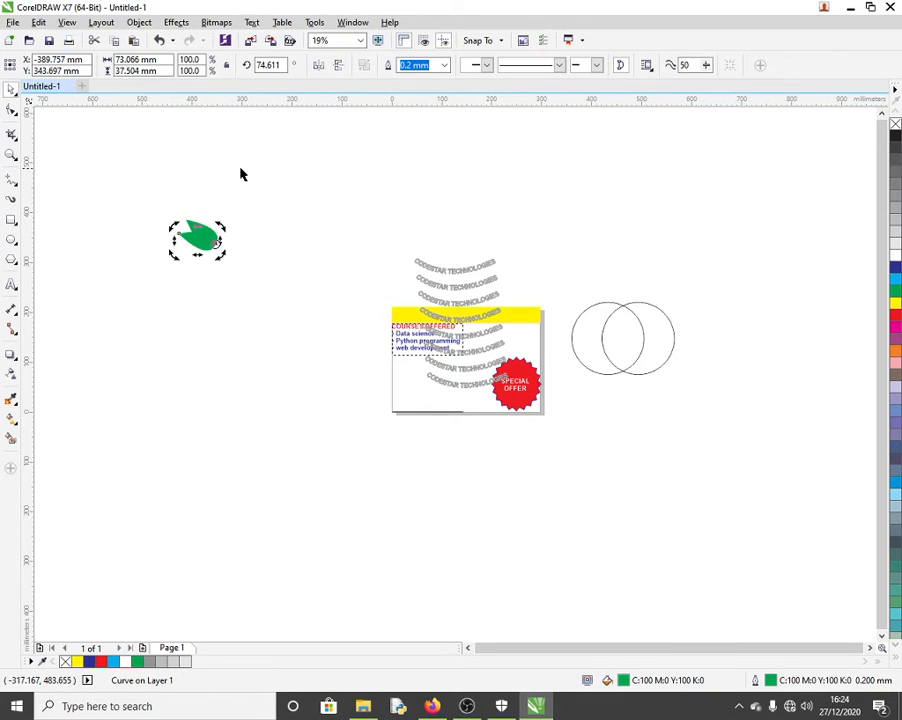
key(ctrl+z)
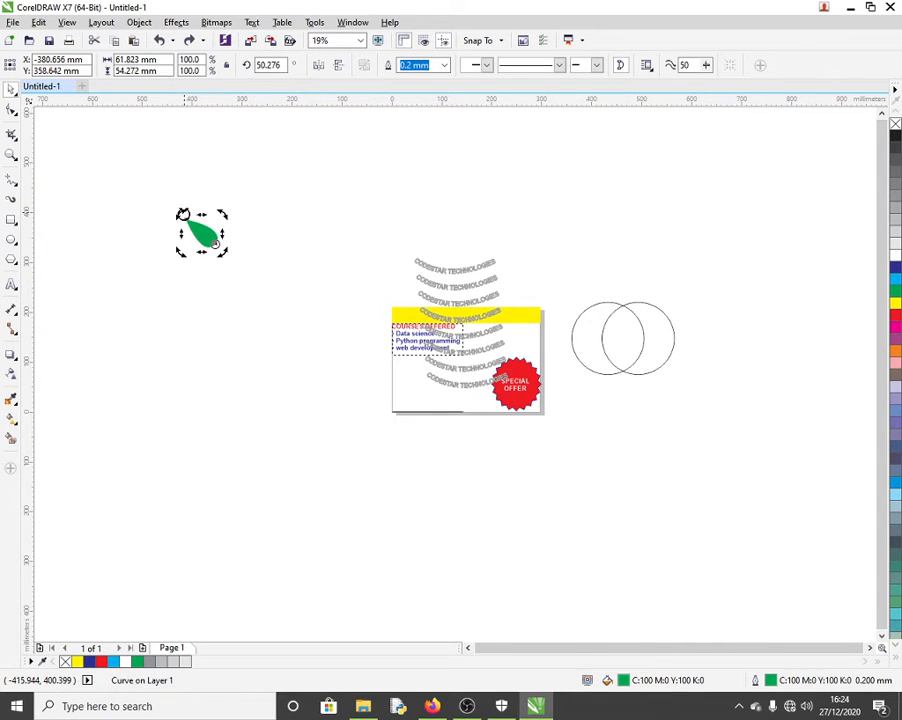
Step: Repeat rotated leaf copies around its base into a 17-leaf starburst and select them all
mouse_move(181, 213)
mouse_down()
mouse_move(167, 224)
mouse_move(173, 235)
mouse_up()
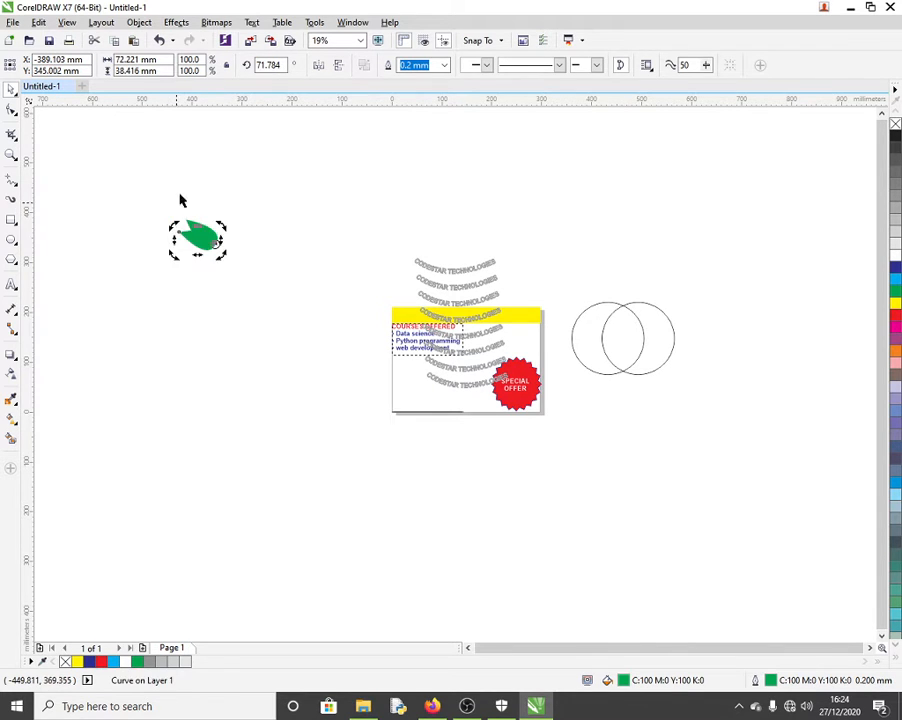
key(ctrl+r)
key(ctrl+r)
key(ctrl+r)
key(ctrl+r)
key(ctrl+r)
key(ctrl+r)
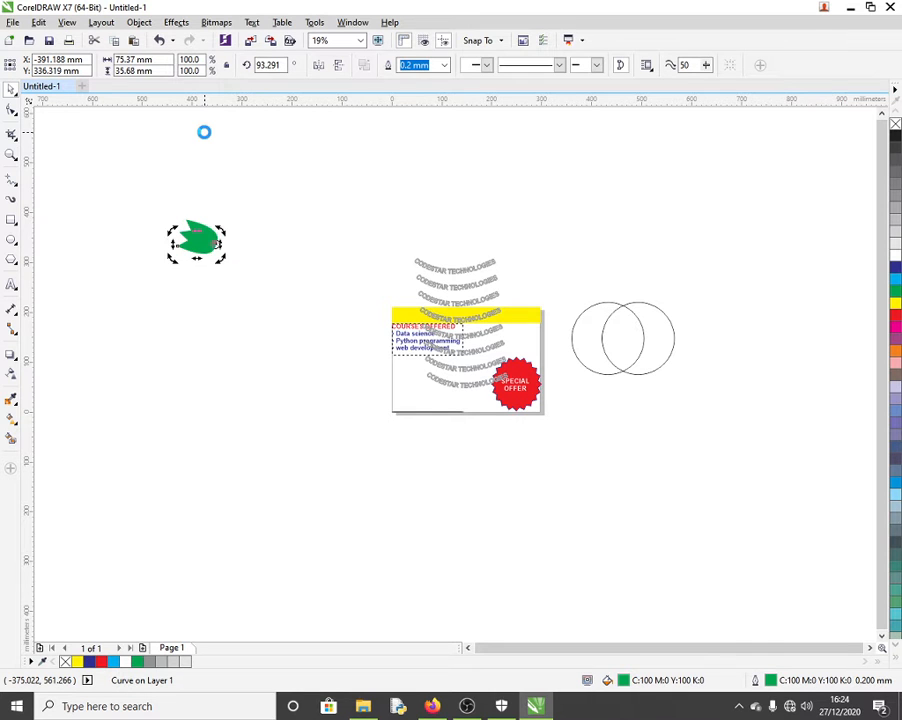
key(ctrl+r)
key(ctrl+r)
key(ctrl+r)
key(ctrl+r)
key(ctrl+r)
key(ctrl+r)
key(ctrl+r)
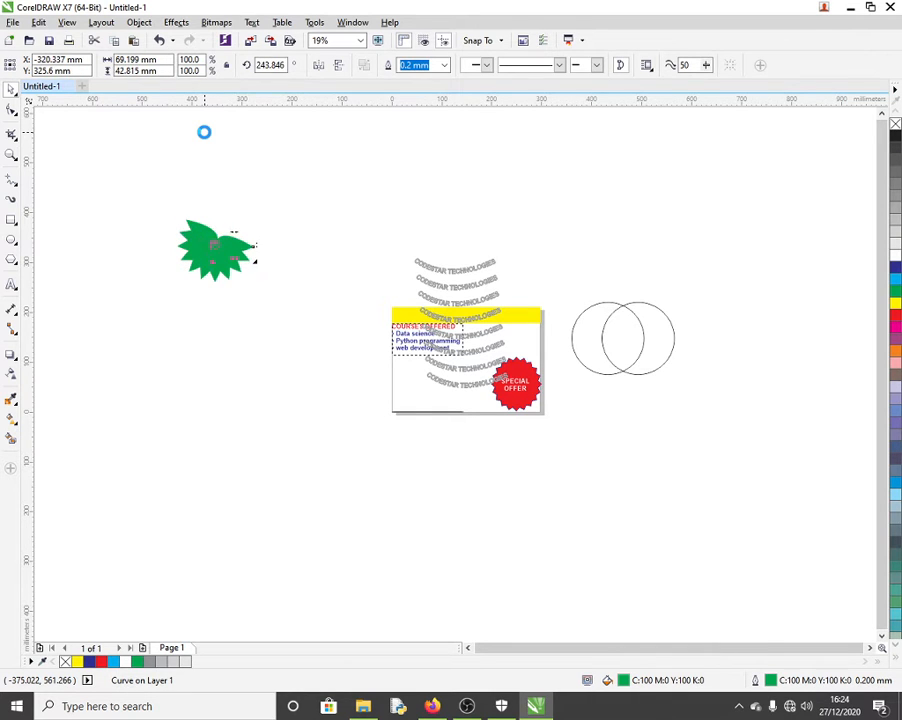
key(ctrl+r)
key(ctrl+r)
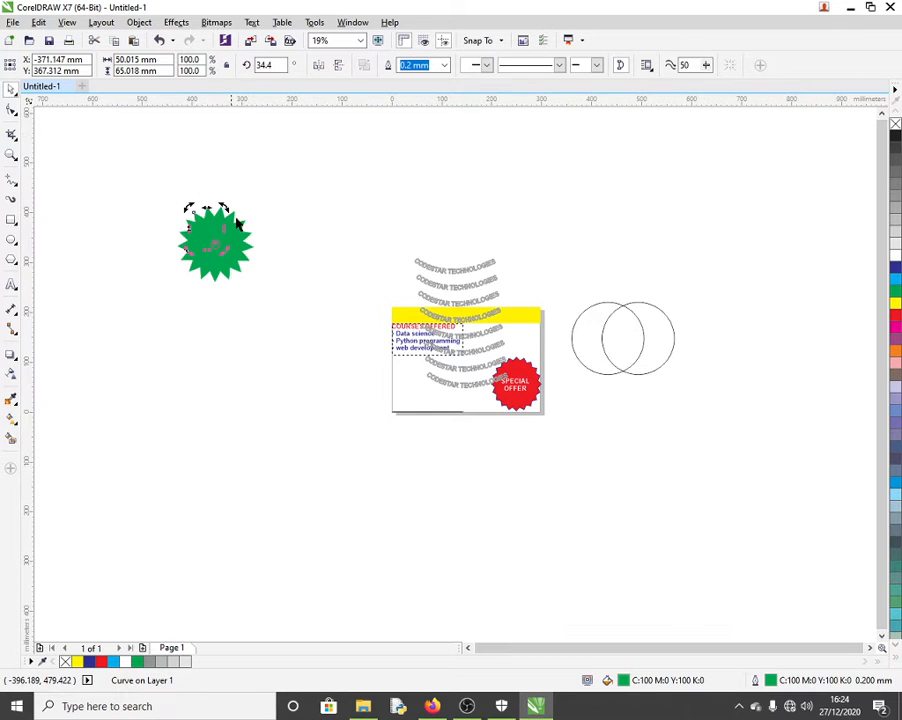
drag(158, 183, 267, 304)
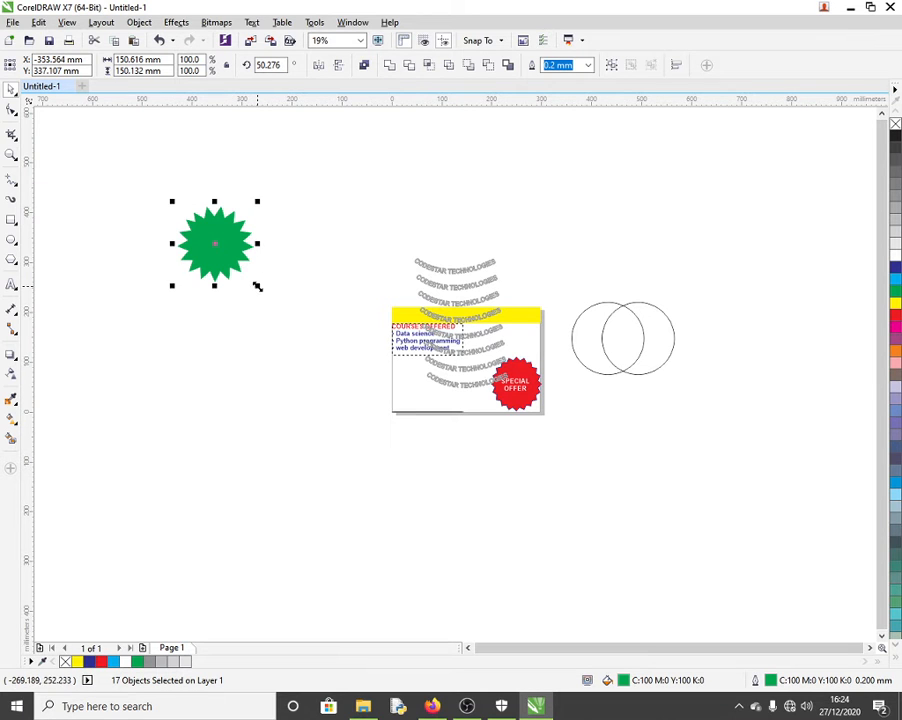
Step: Enlarge the starburst to double size and fill it solid green
drag(257, 287, 339, 335)
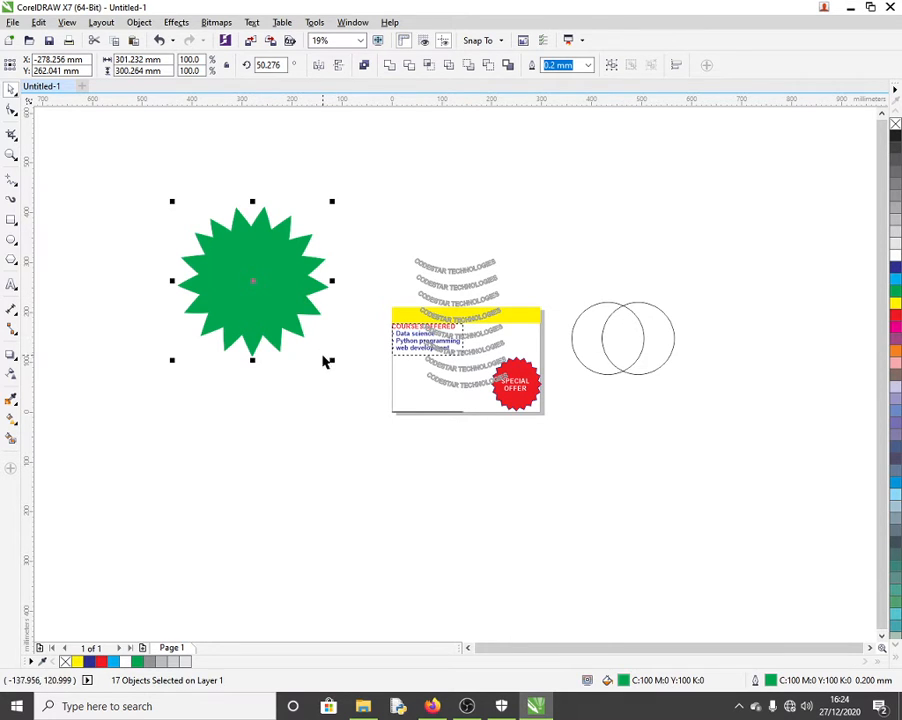
drag(331, 358, 304, 338)
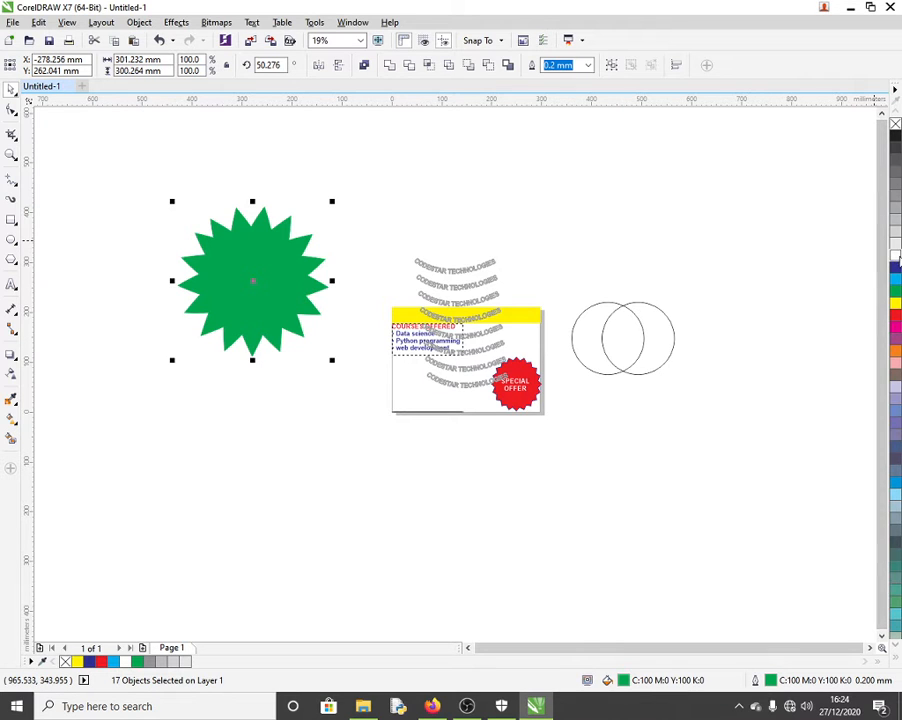
click(897, 257)
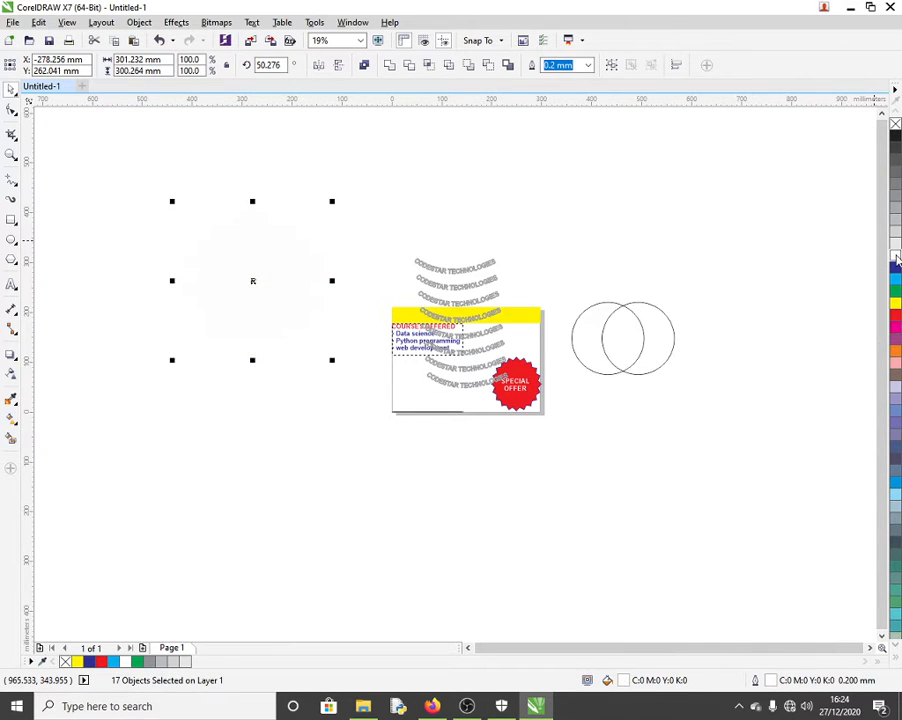
click(160, 40)
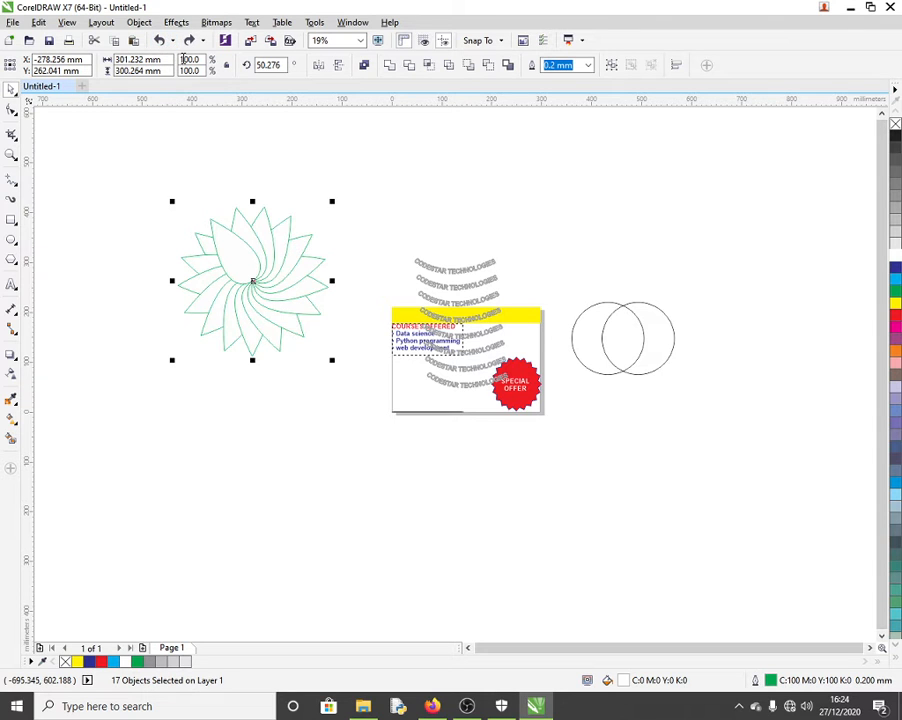
click(895, 294)
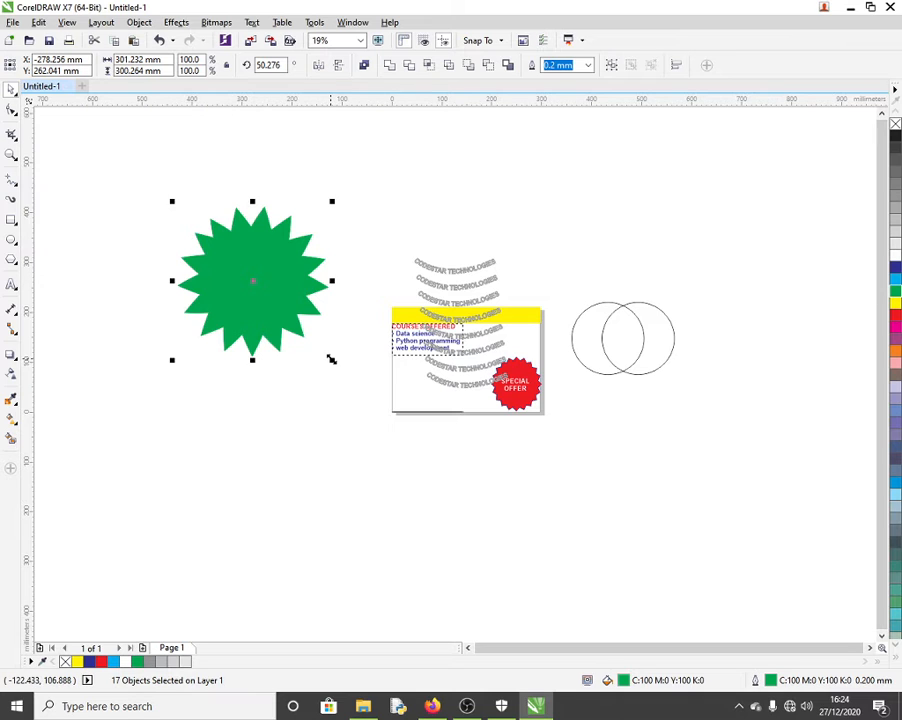
Step: Add a blue star copy, enlarge it to about 134% and rotate it so green points show
drag(332, 359, 308, 341)
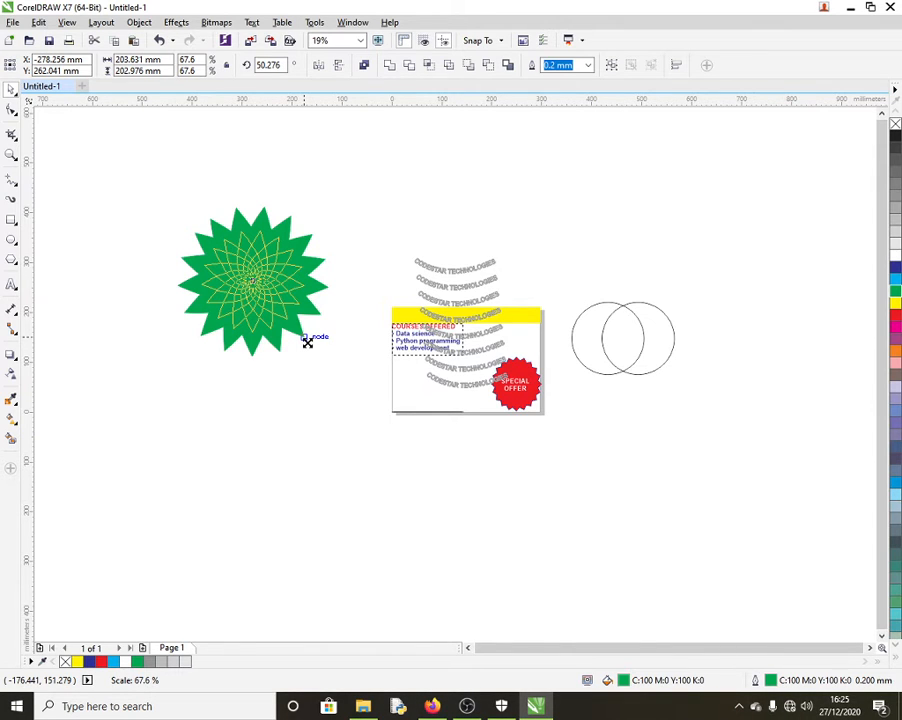
drag(308, 346, 309, 346)
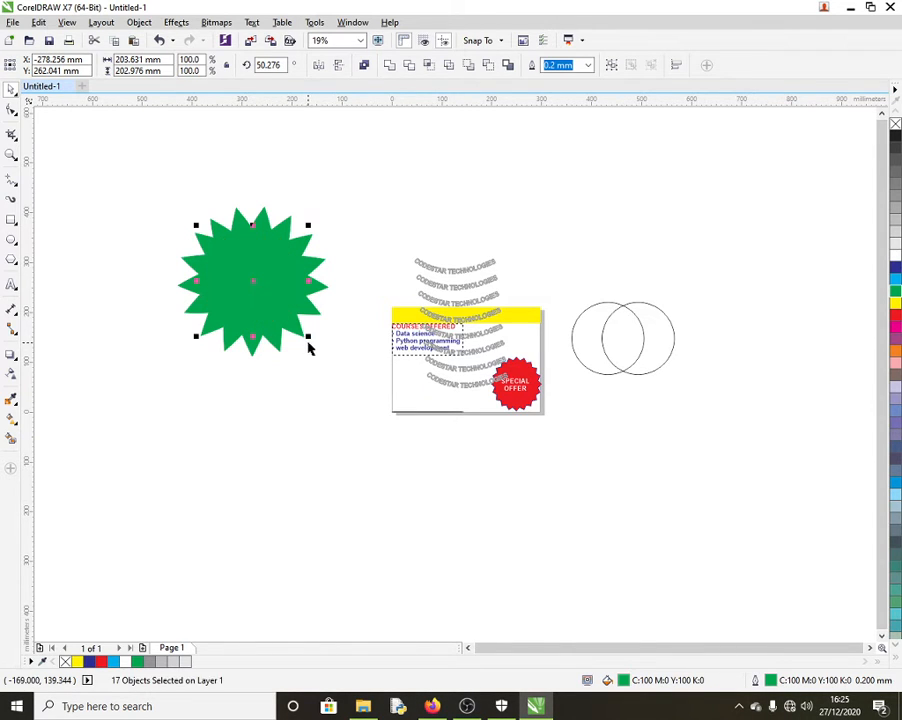
click(896, 270)
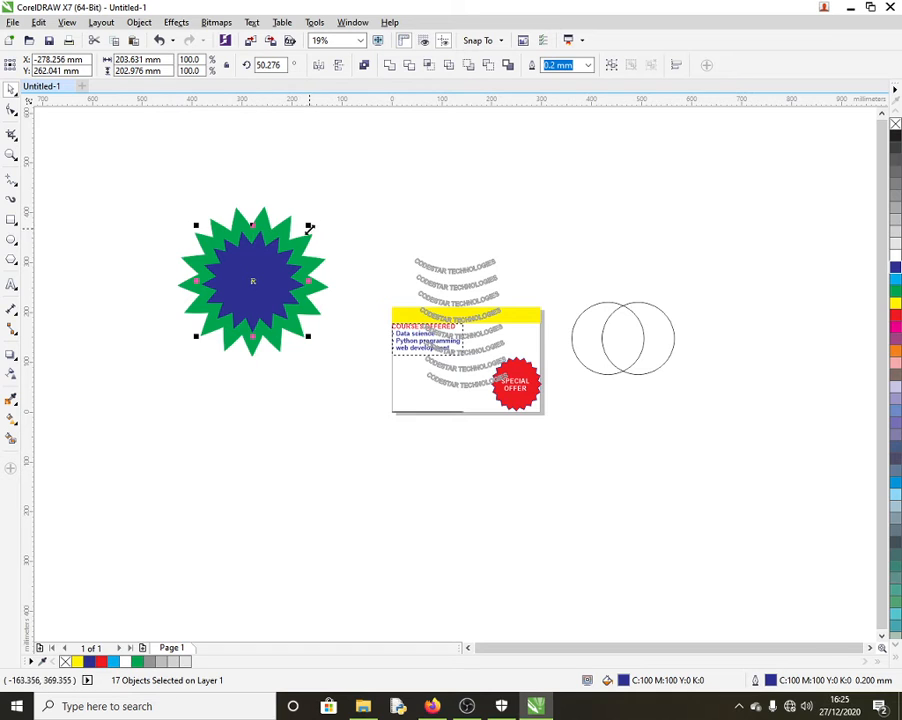
drag(307, 227, 323, 208)
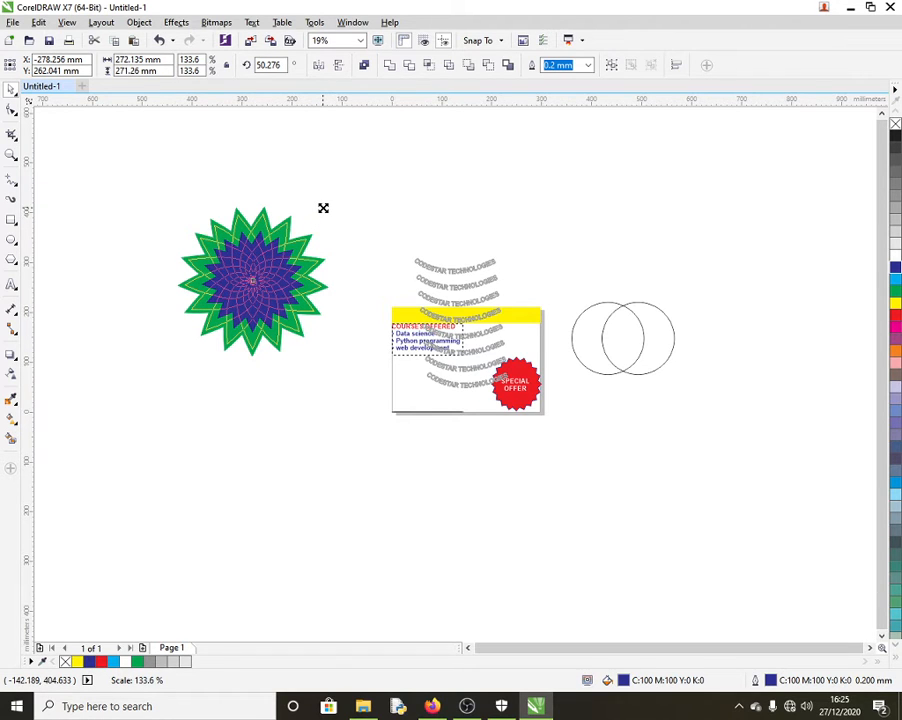
drag(323, 208, 323, 208)
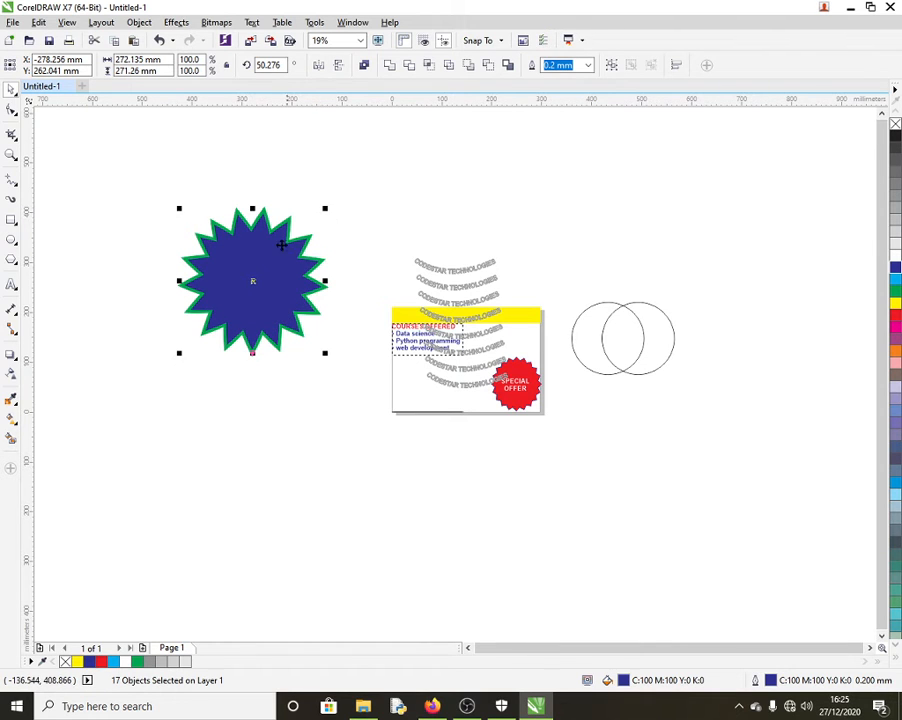
click(250, 279)
drag(325, 206, 337, 223)
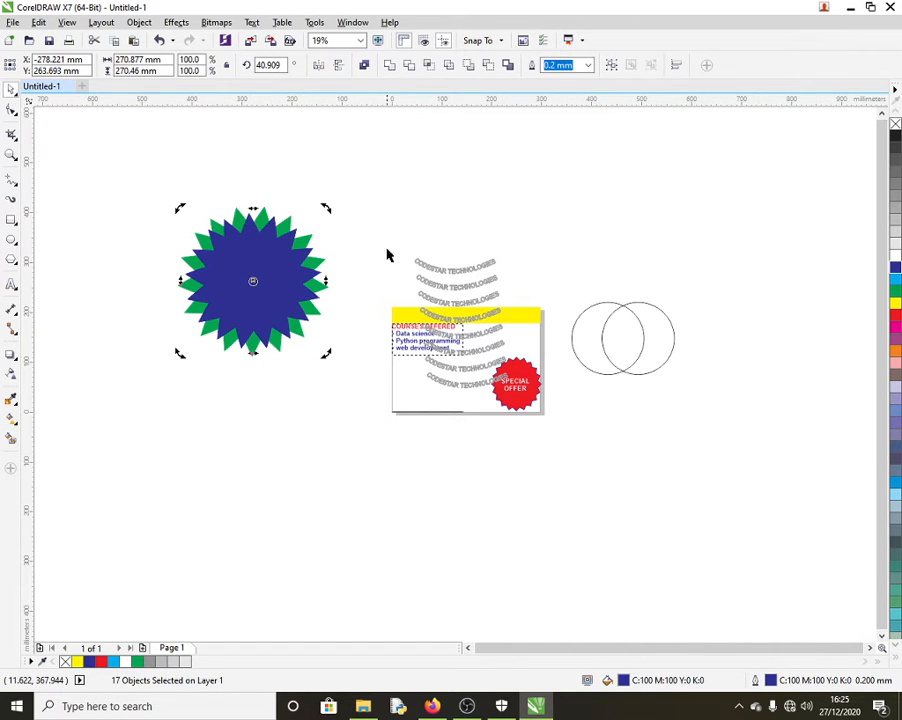
Step: Add a 72% cyan copy of the star, rotate it between the blue points, and select the whole starburst
click(259, 284)
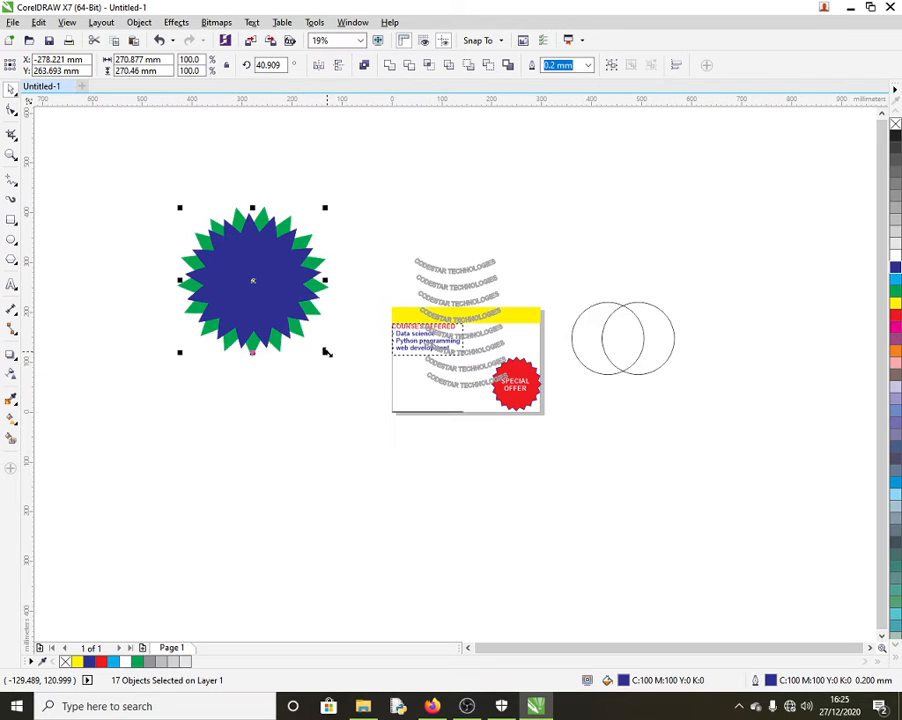
mouse_move(326, 352)
mouse_down()
mouse_move(295, 321)
mouse_move(329, 342)
mouse_up()
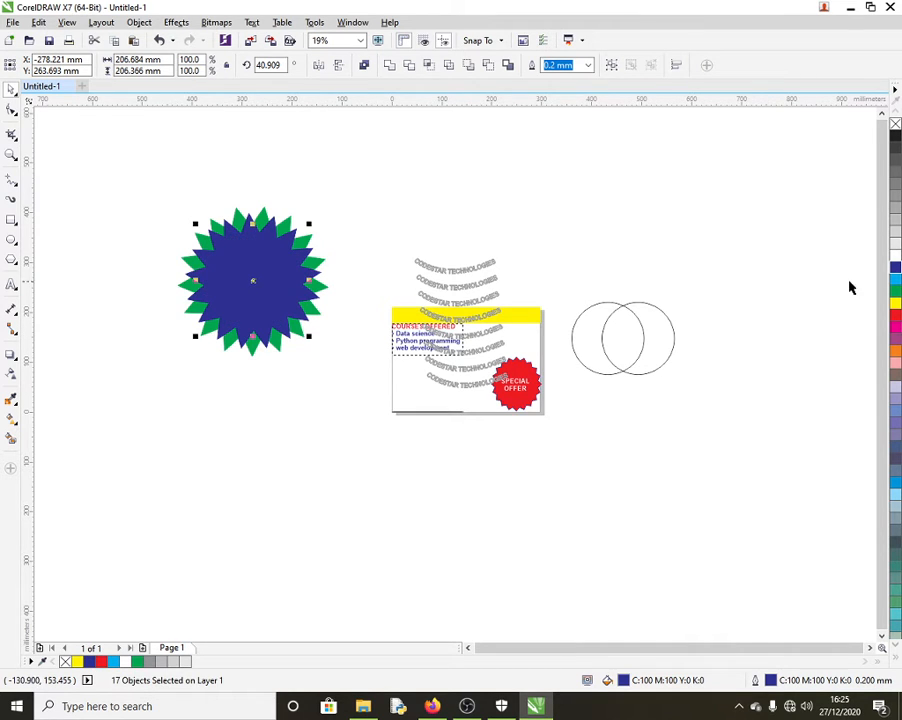
click(896, 284)
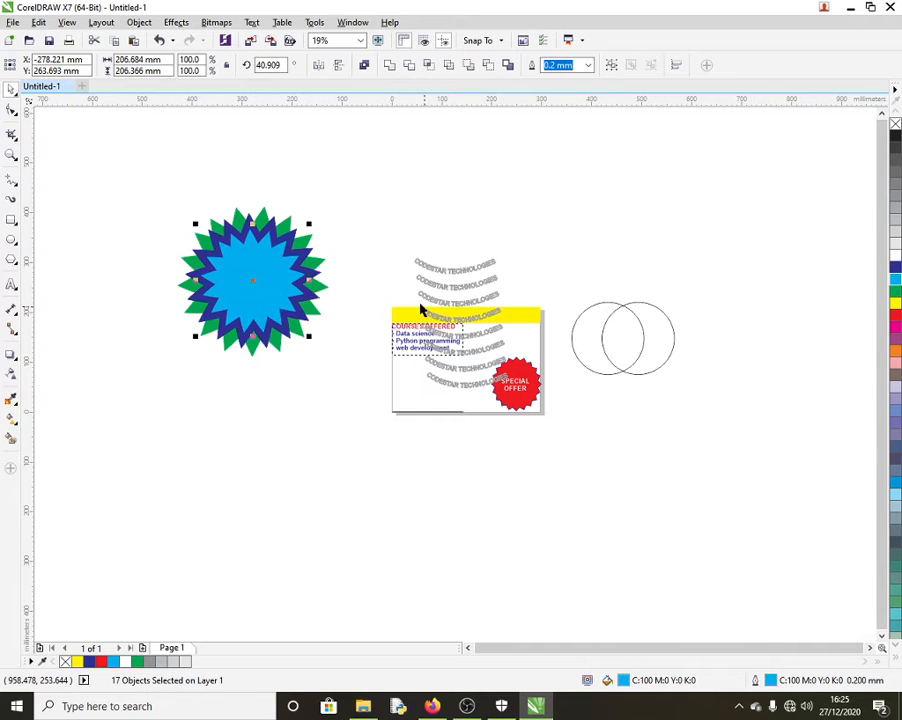
click(248, 277)
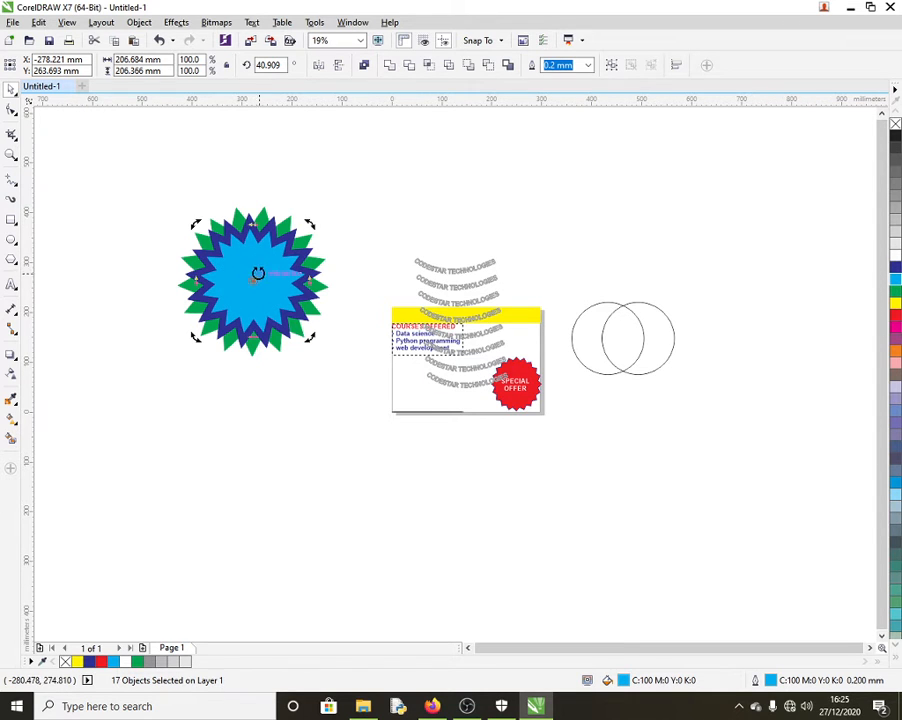
drag(311, 220, 325, 235)
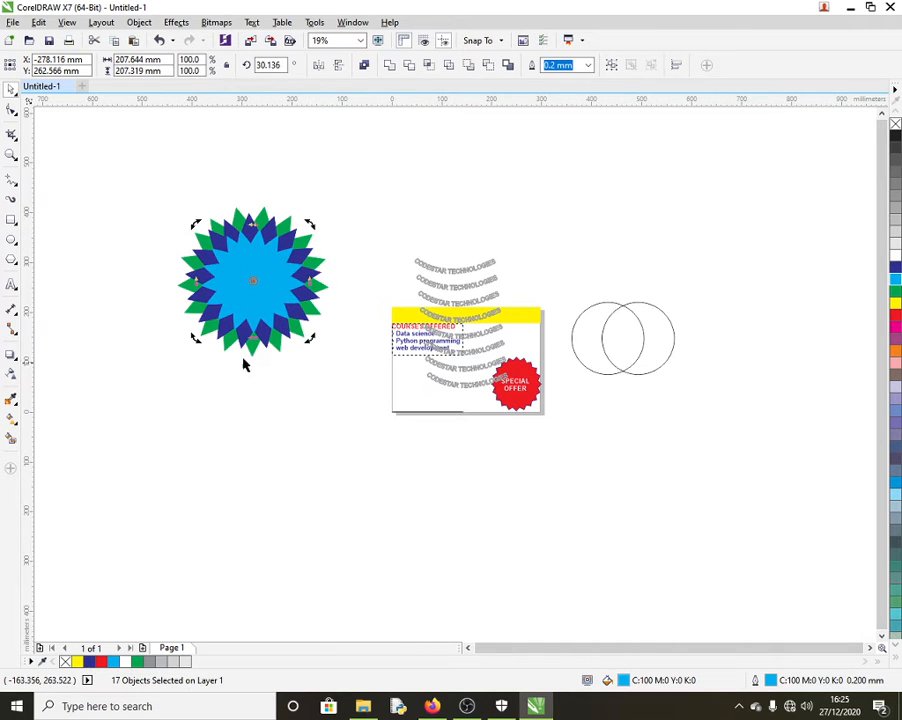
click(152, 164)
drag(160, 193, 354, 398)
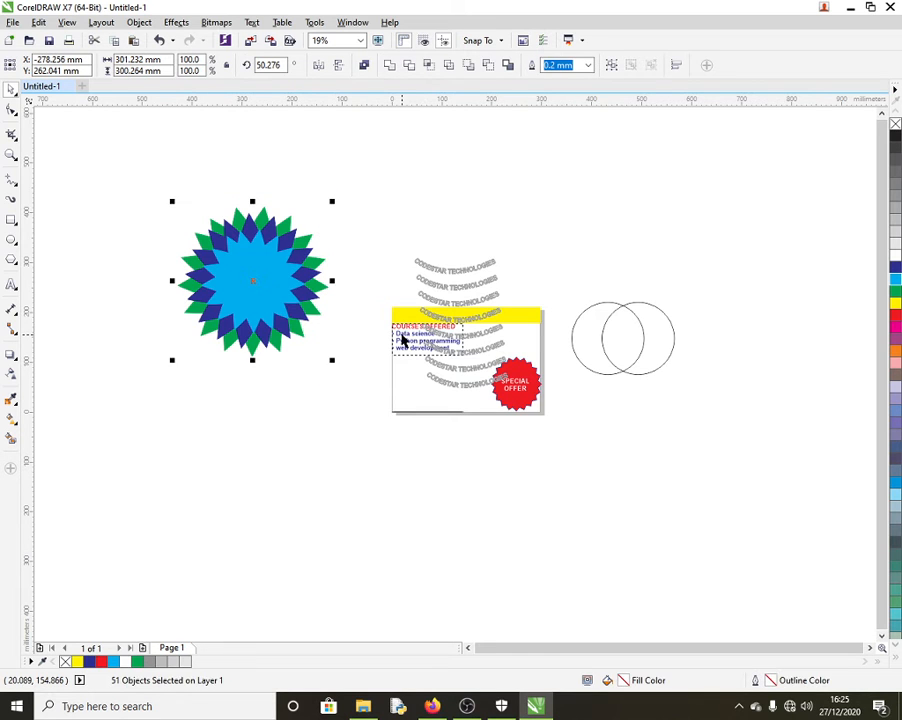
Step: Shrink the layered starburst to about 179 mm wide and place it on the card's lower left
click(288, 399)
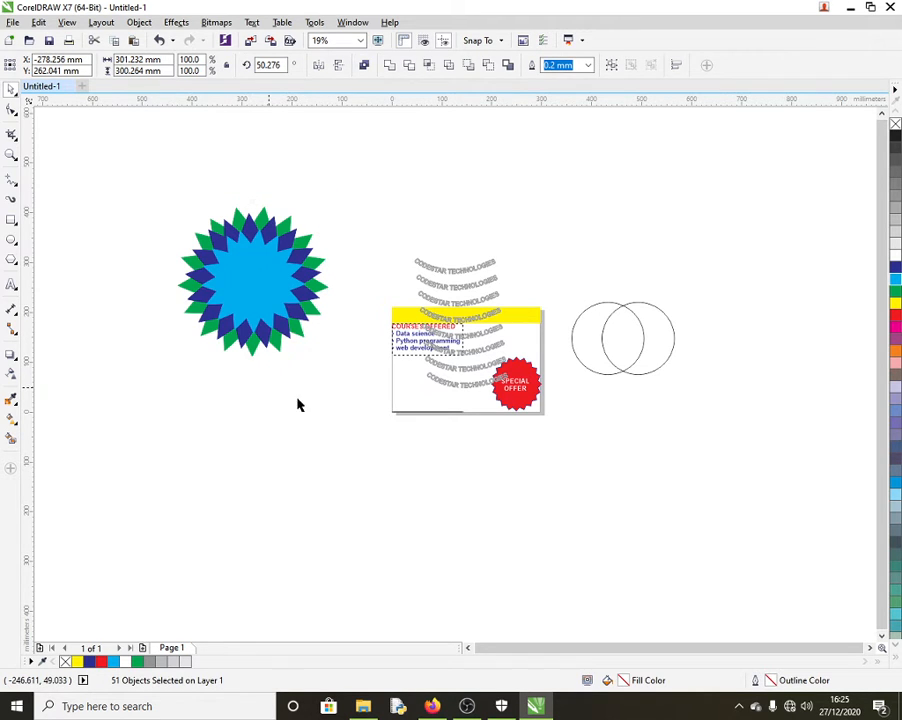
drag(167, 198, 362, 366)
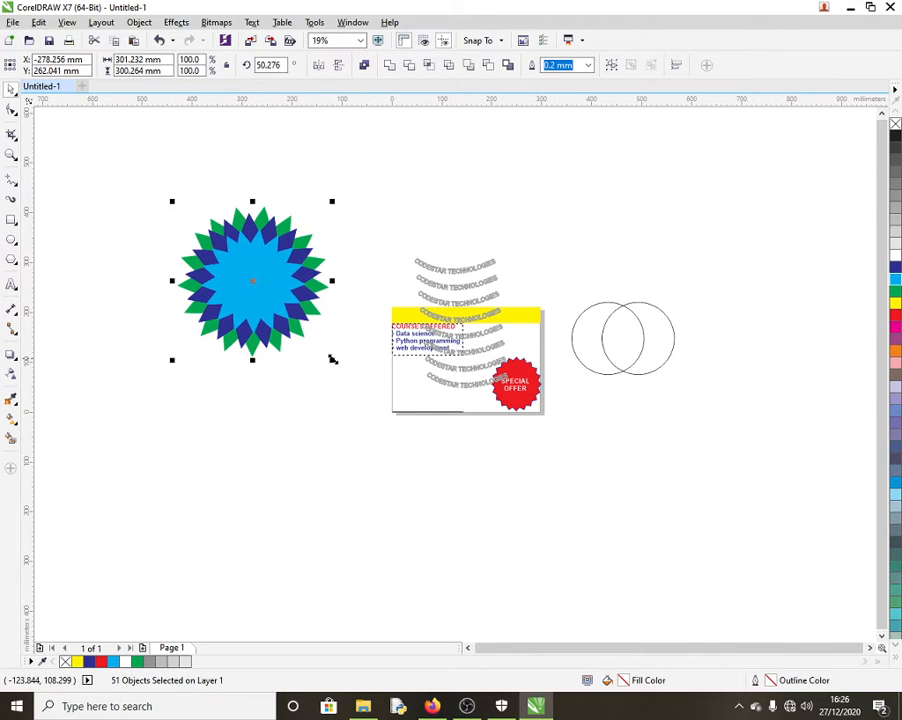
click(333, 360)
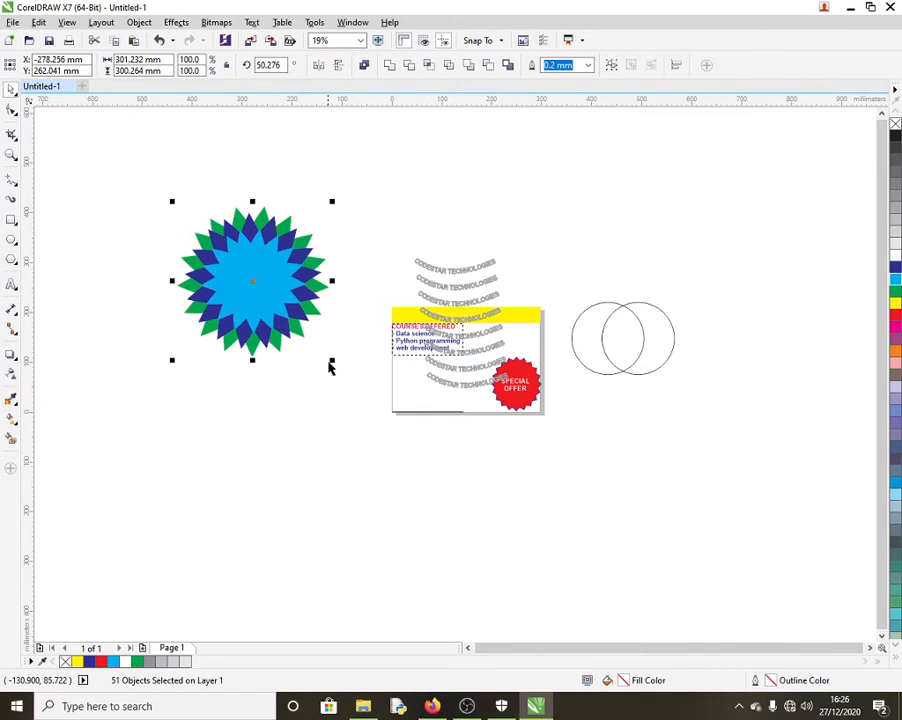
drag(331, 362, 302, 330)
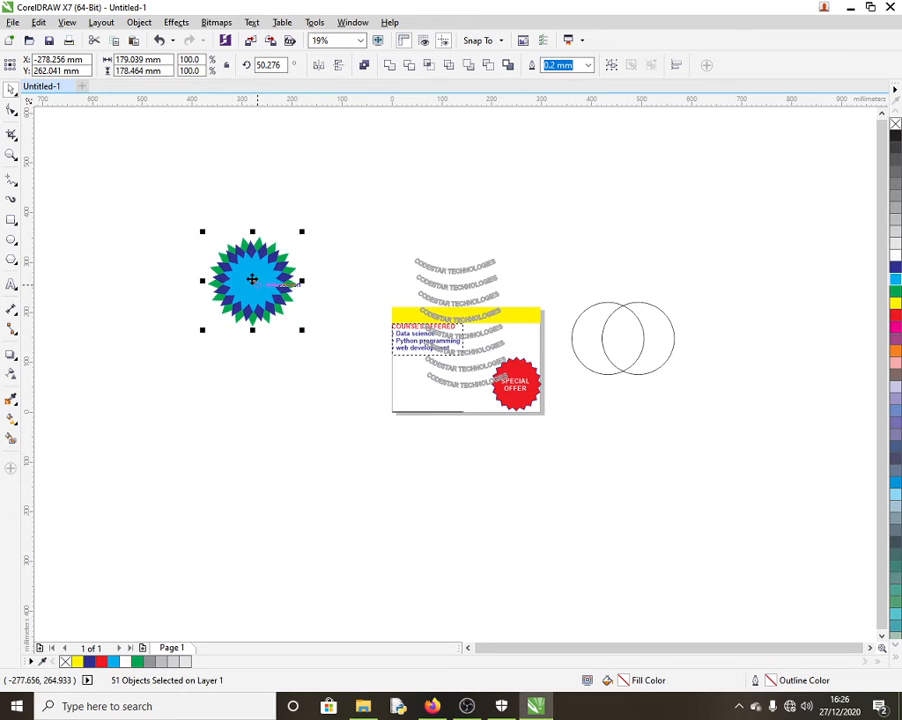
drag(252, 279, 430, 383)
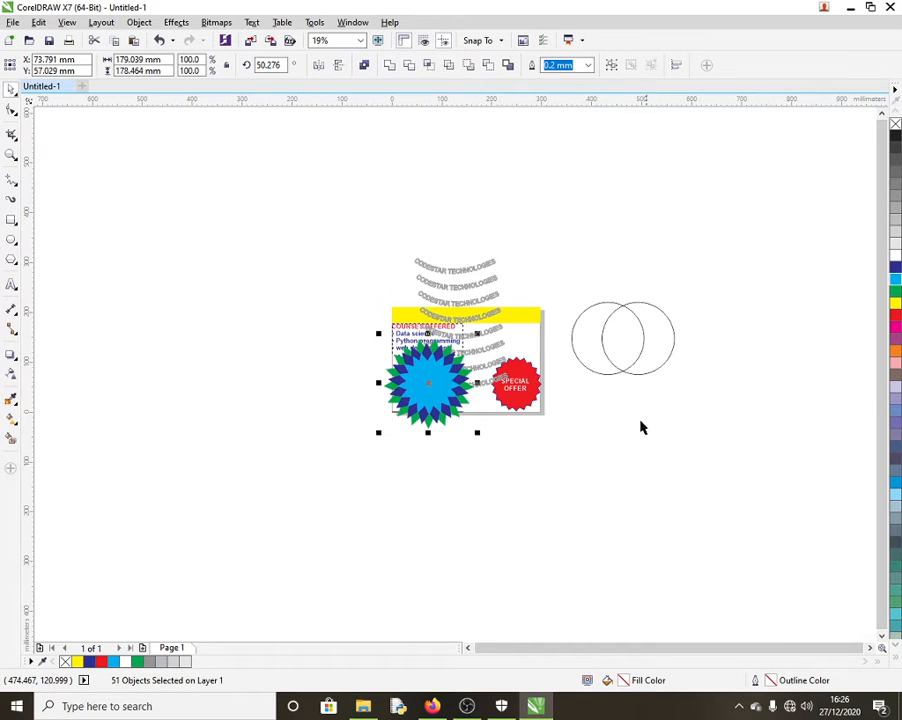
click(621, 312)
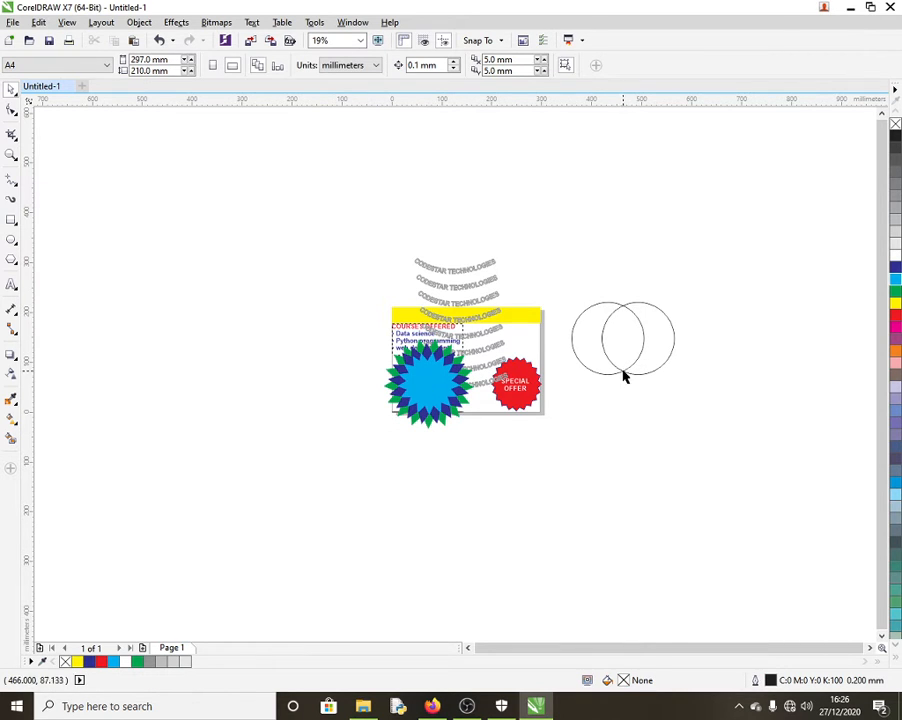
Step: Try the Mesh Fill tool on the right circle, undo to move the star off the card, and return to the Pick tool
click(11, 420)
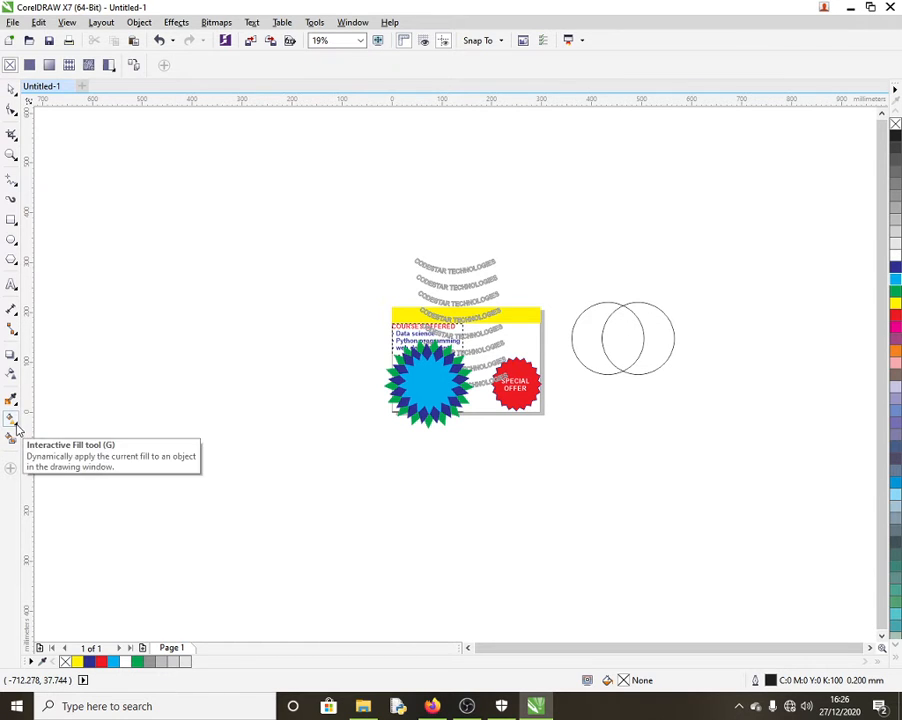
click(18, 426)
click(45, 438)
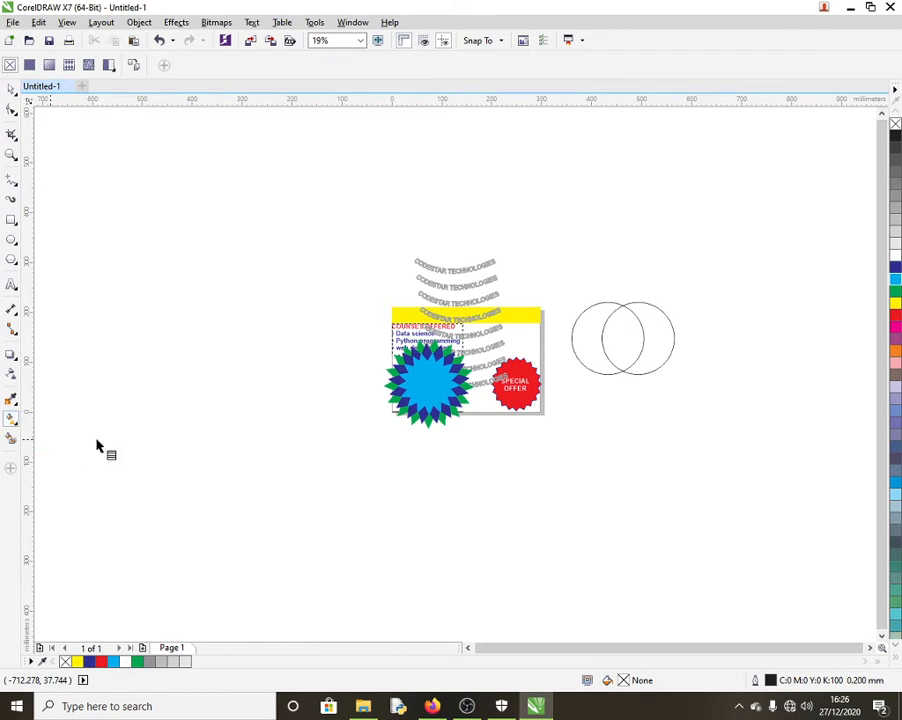
click(623, 350)
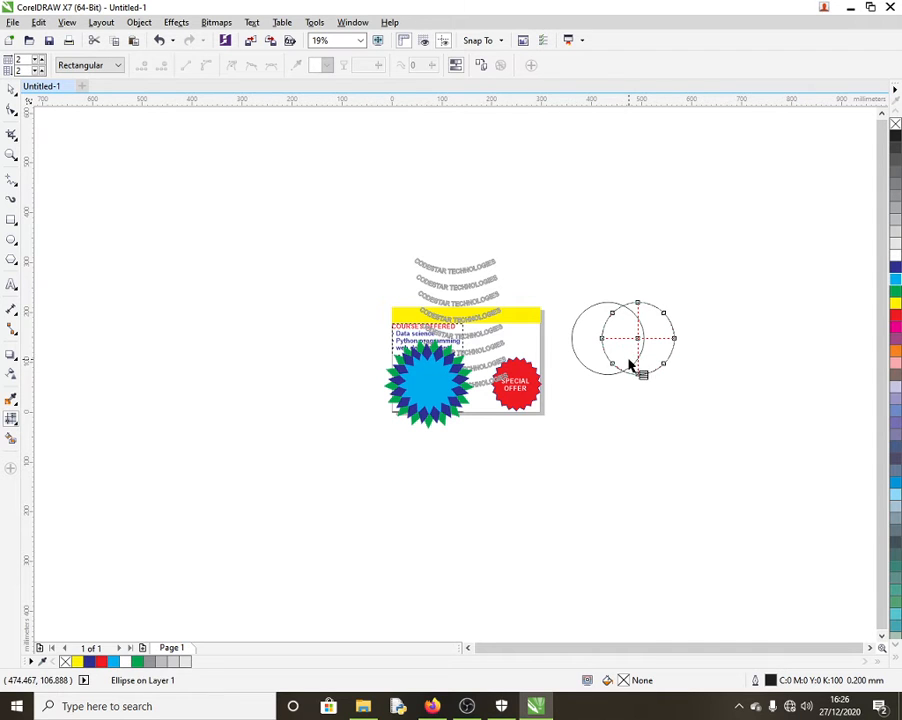
key(ctrl+z)
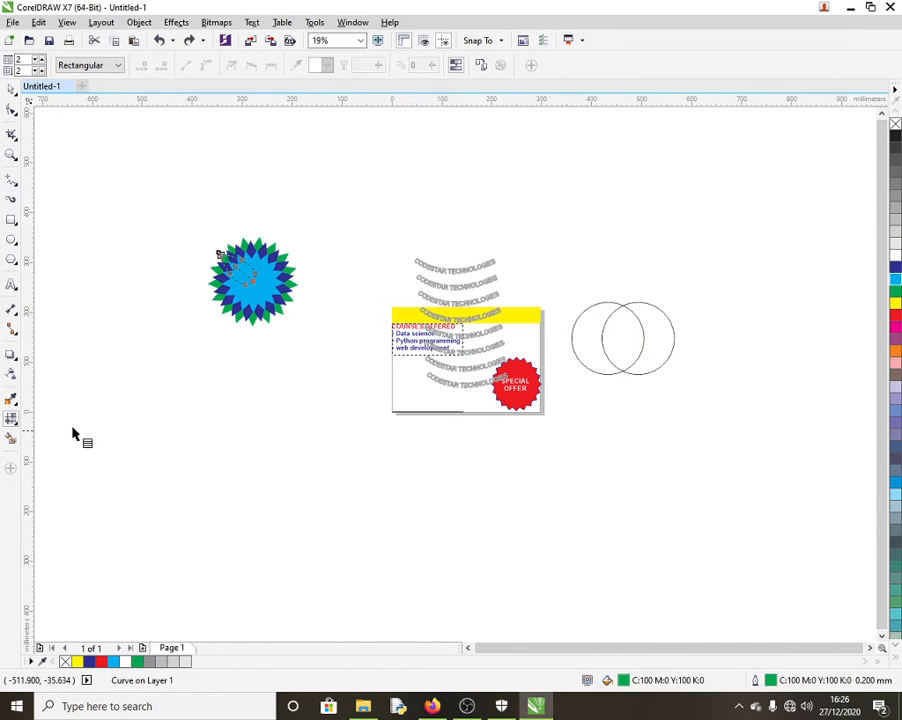
click(16, 408)
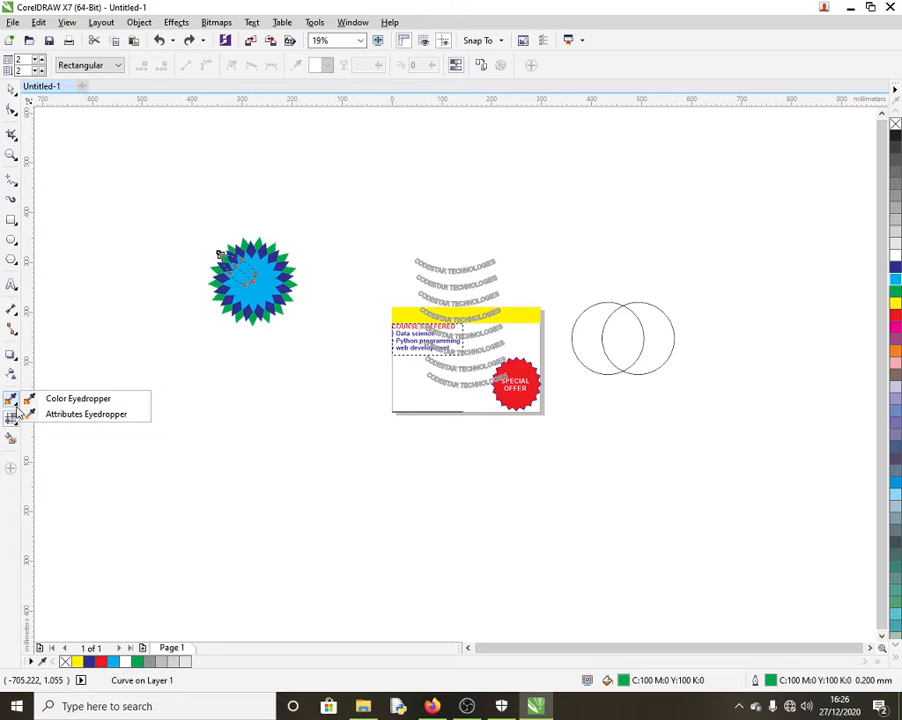
click(17, 444)
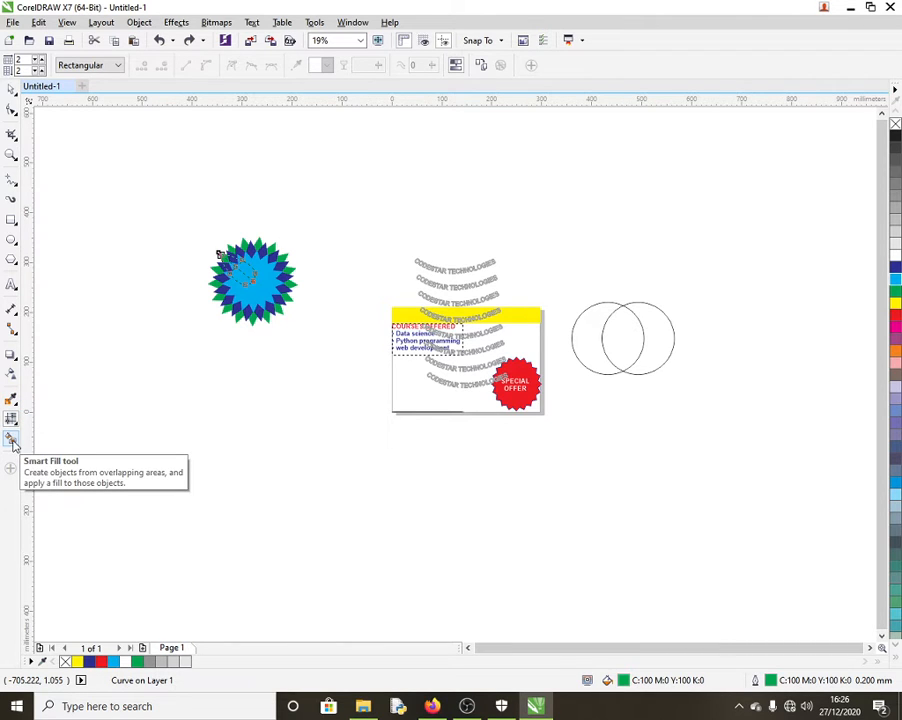
click(12, 89)
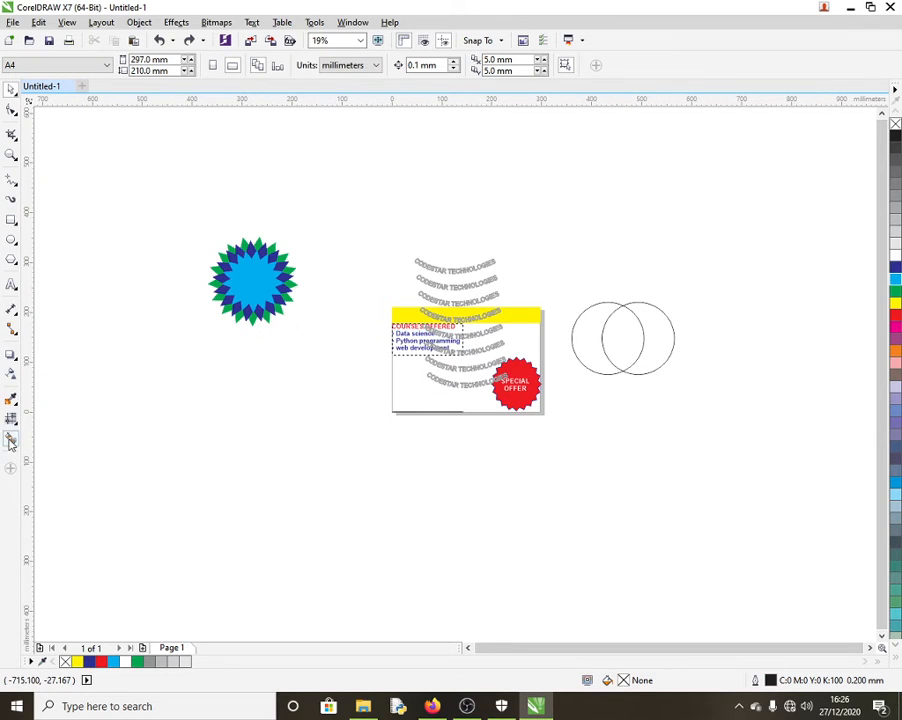
Step: Smart Fill the circles' lens-shaped overlap in grey-blue and move the lens below the card
click(626, 342)
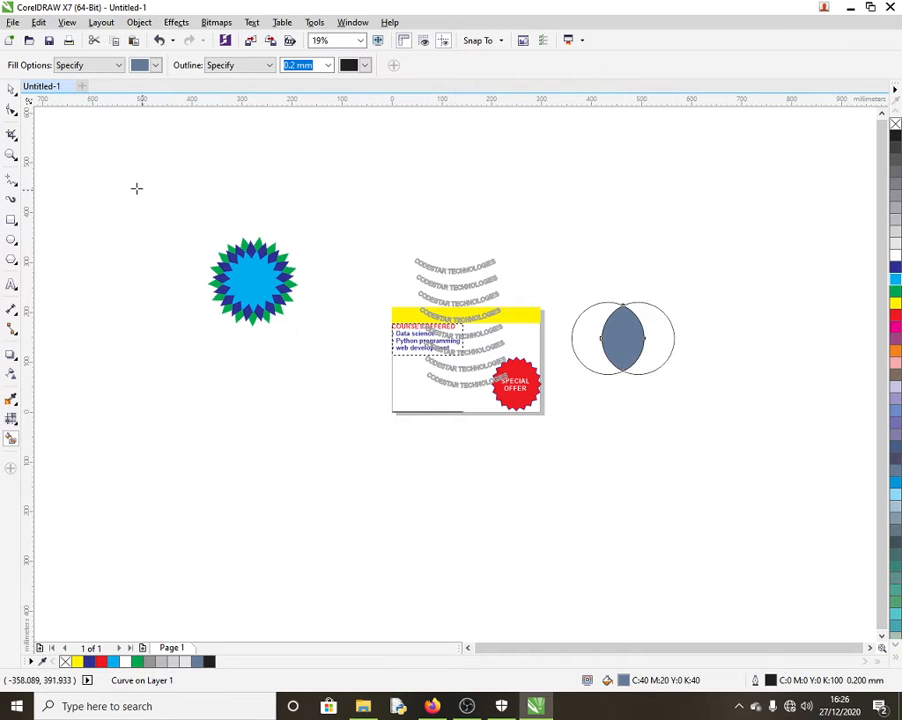
click(11, 91)
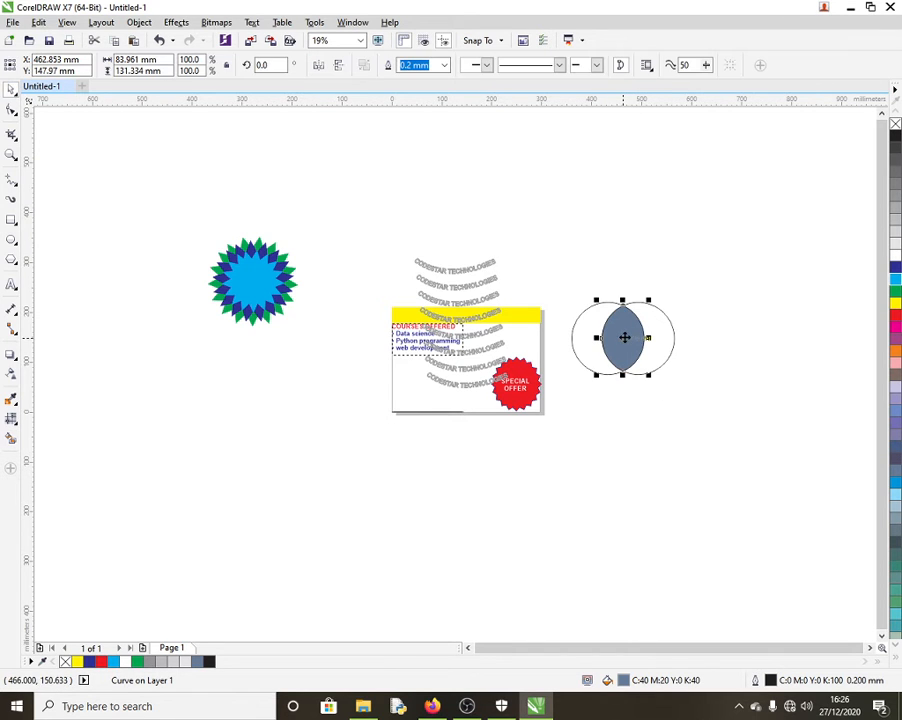
drag(622, 334, 312, 419)
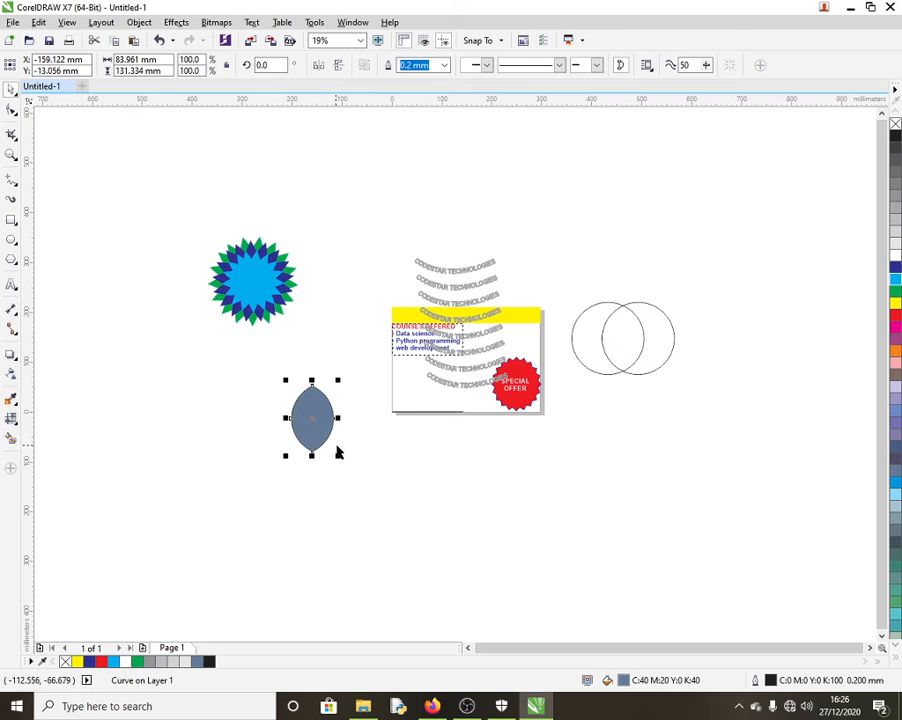
click(397, 496)
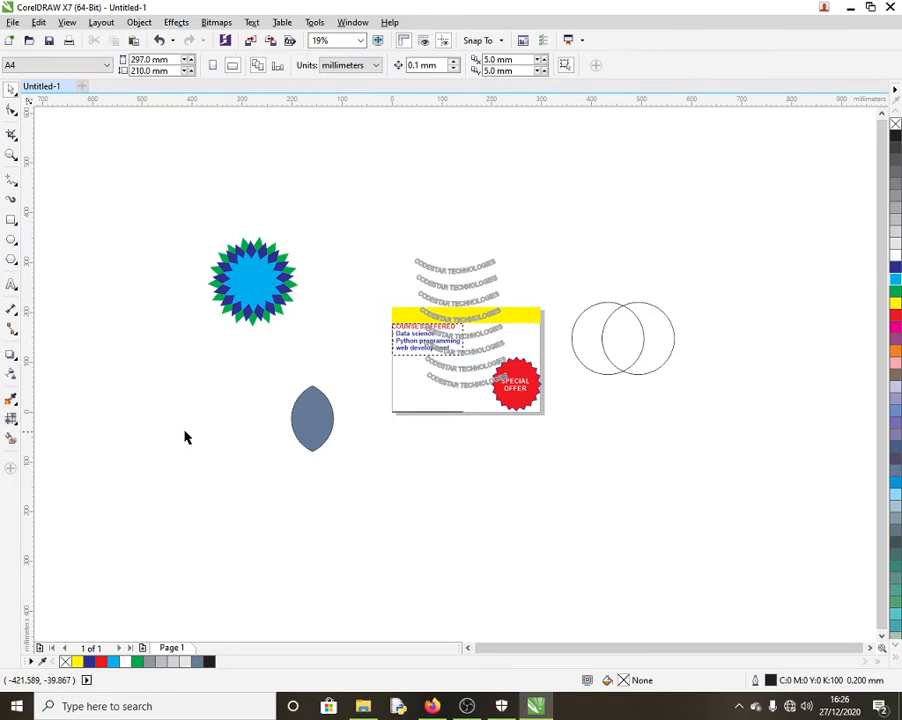
Step: Rotate copies of the lens about 50 degrees around its base to form a petal flower
click(314, 414)
click(316, 410)
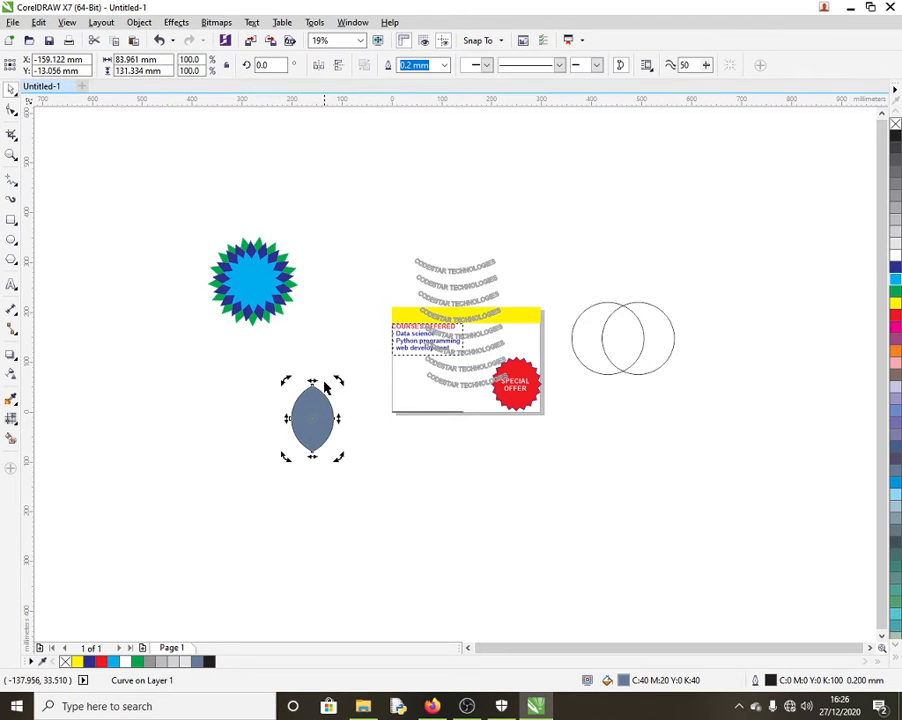
mouse_move(334, 377)
mouse_down()
mouse_move(269, 391)
mouse_move(318, 382)
mouse_up()
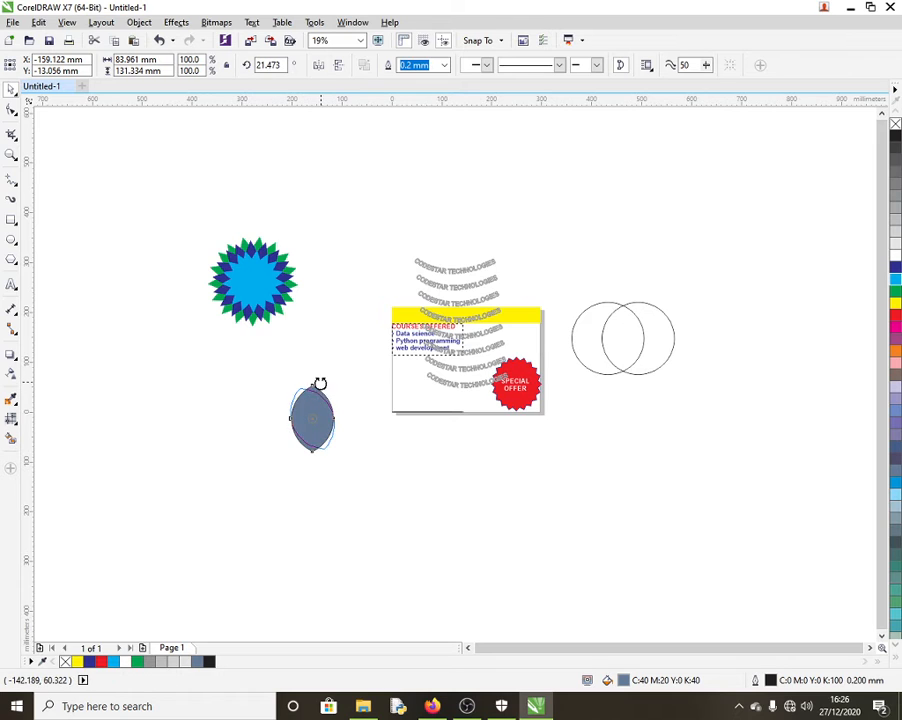
key(ctrl+z)
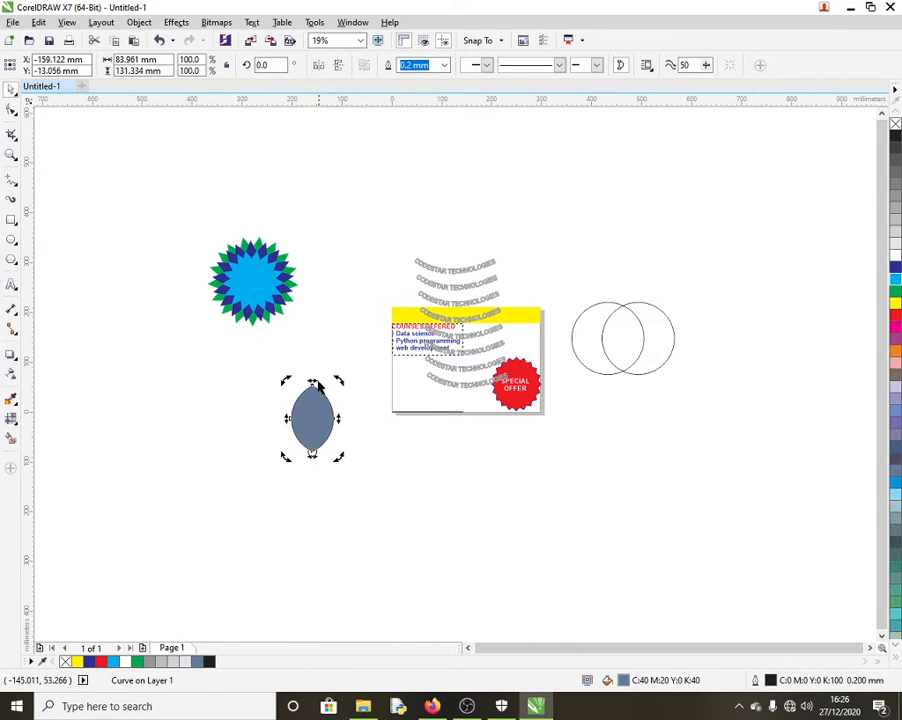
drag(282, 381, 255, 430)
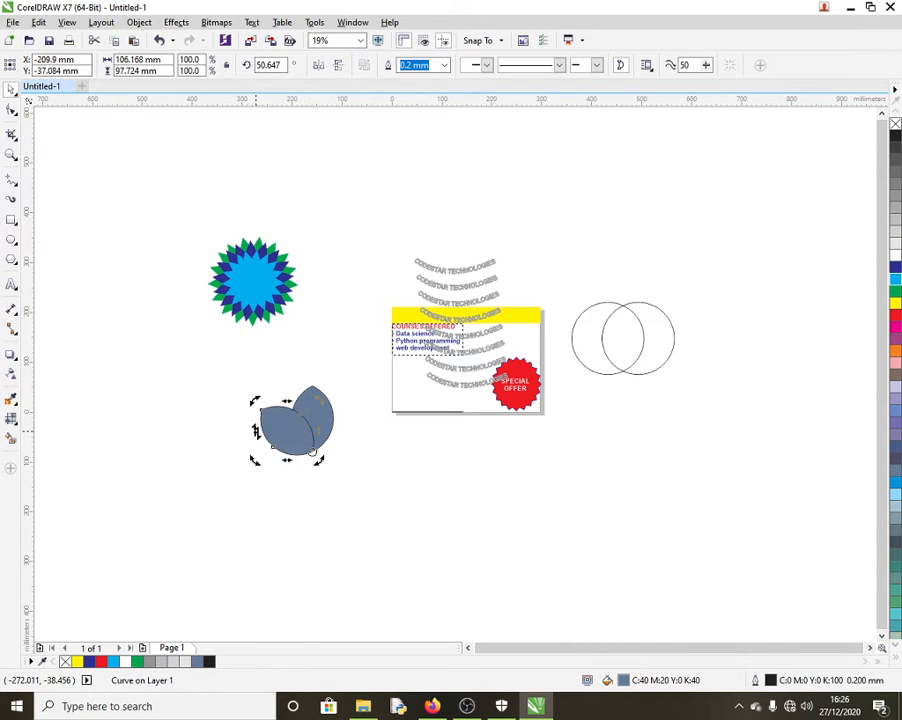
key(ctrl+r)
key(ctrl+r)
key(ctrl+r)
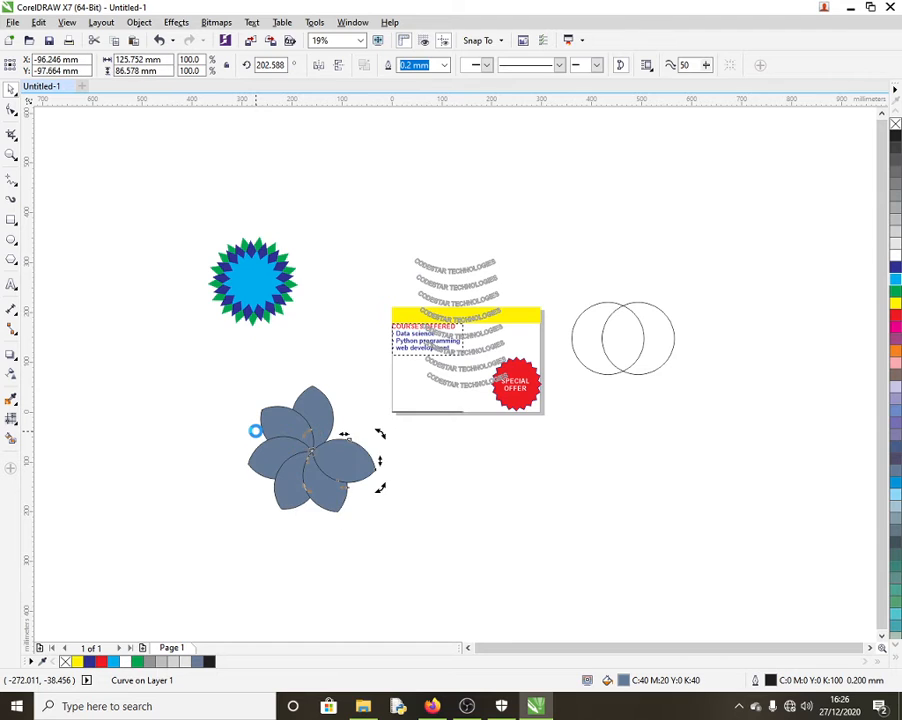
key(ctrl+r)
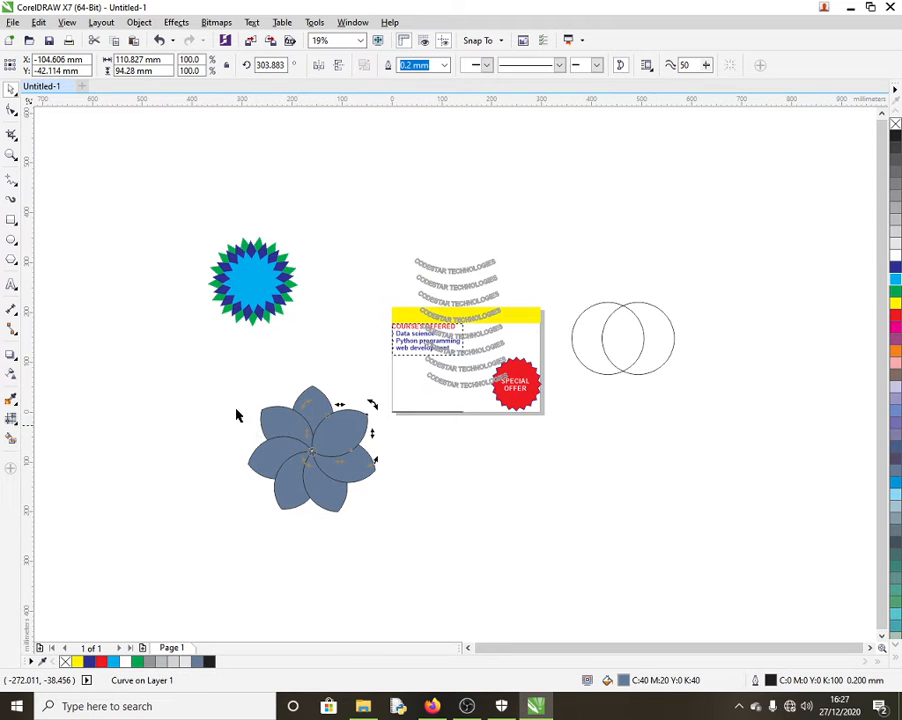
Step: Select all seven flower petals and enlarge the flower
drag(235, 396, 350, 512)
drag(208, 359, 452, 566)
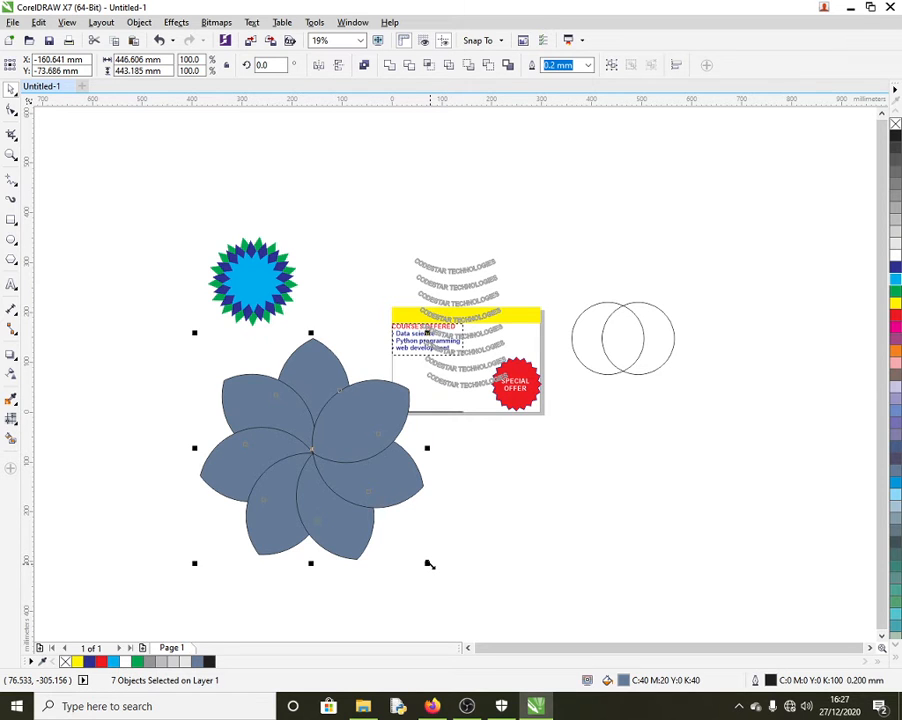
mouse_move(429, 565)
mouse_down()
mouse_move(408, 552)
mouse_move(418, 555)
mouse_up()
drag(419, 556, 414, 568)
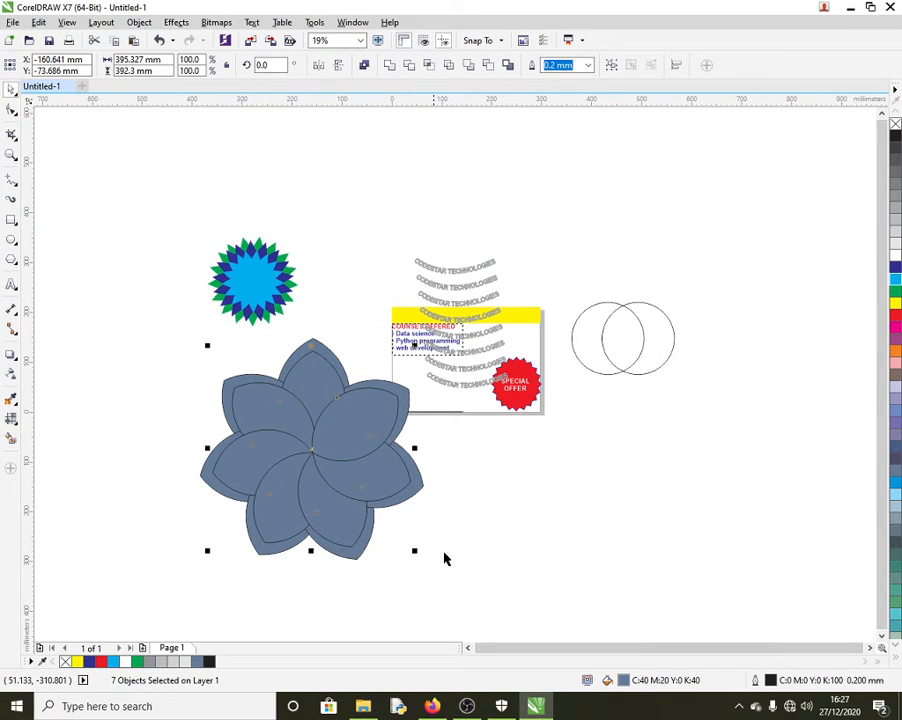
Step: Fill the petals cyan with dark blue outlines and rotate them about 18 degrees
click(897, 284)
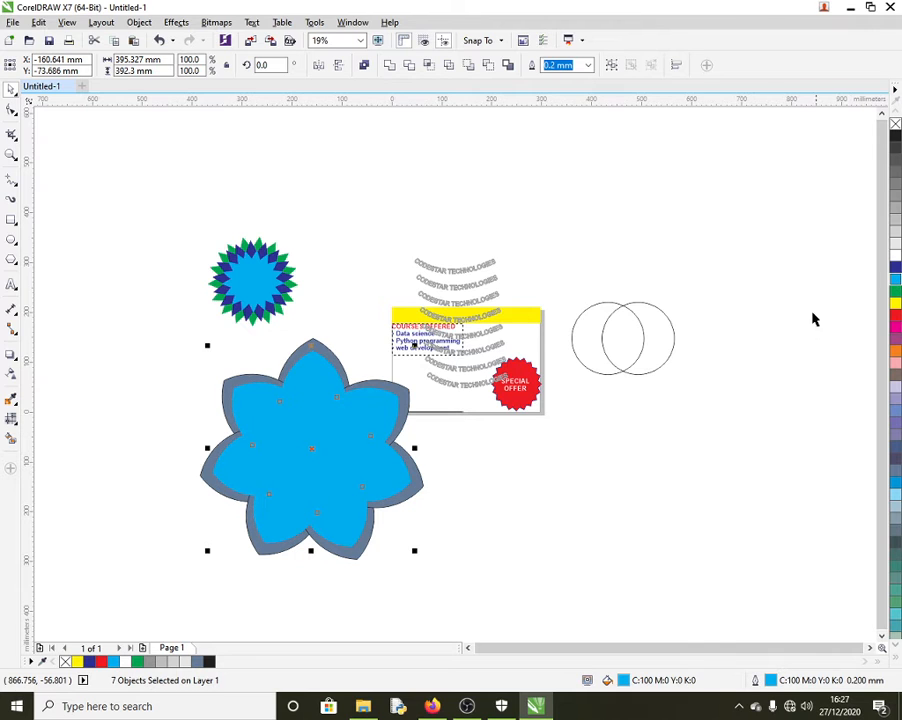
right_click(897, 267)
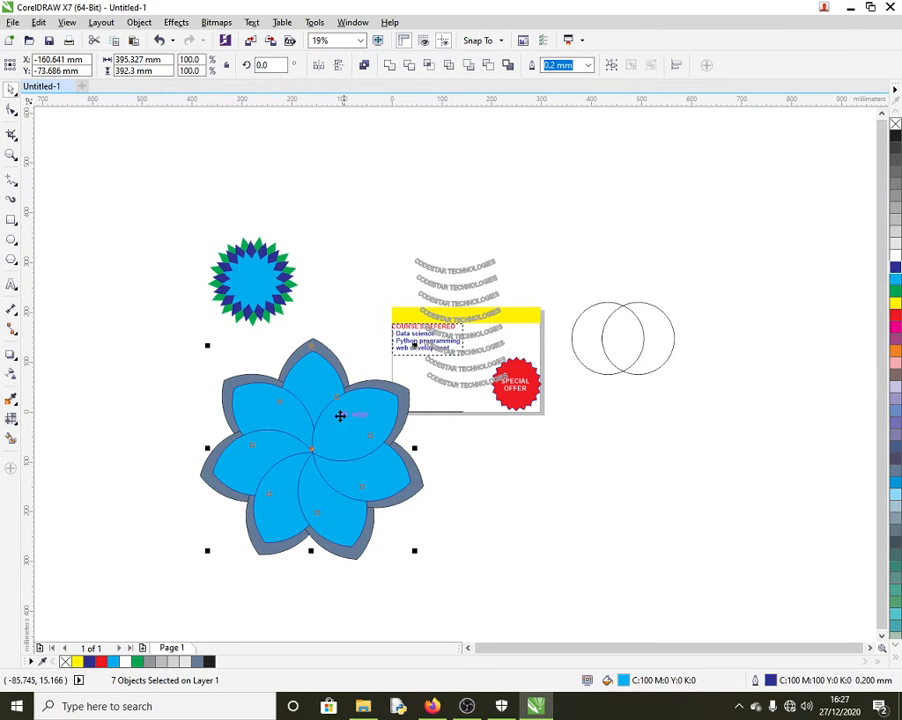
click(312, 452)
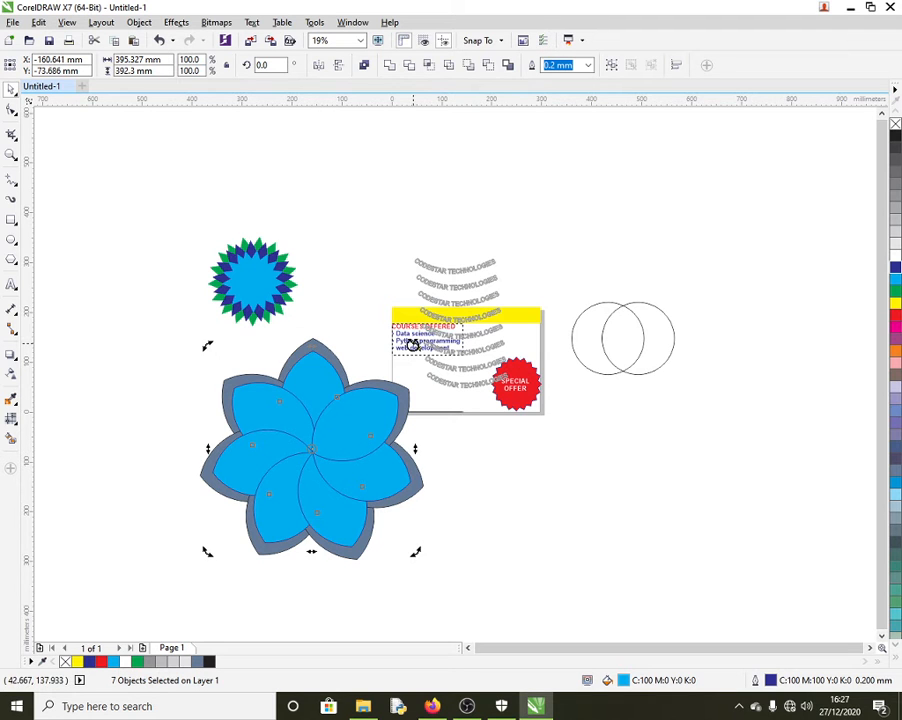
drag(408, 344, 350, 353)
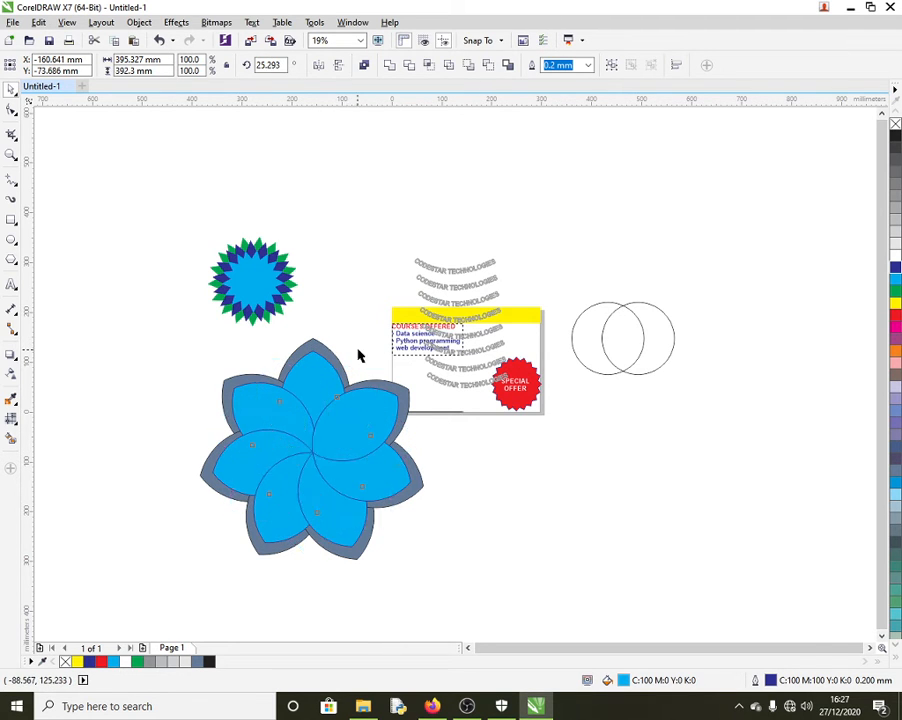
click(474, 474)
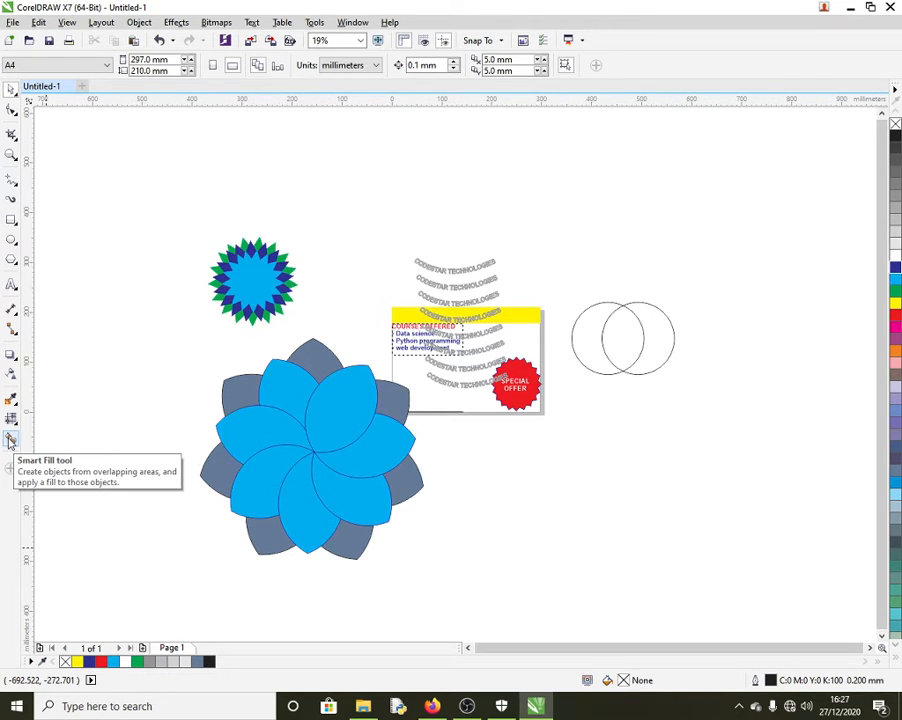
Step: Apply a linear transparency to the blue flower and try adjusting its start and end handles
click(11, 374)
click(237, 441)
click(270, 440)
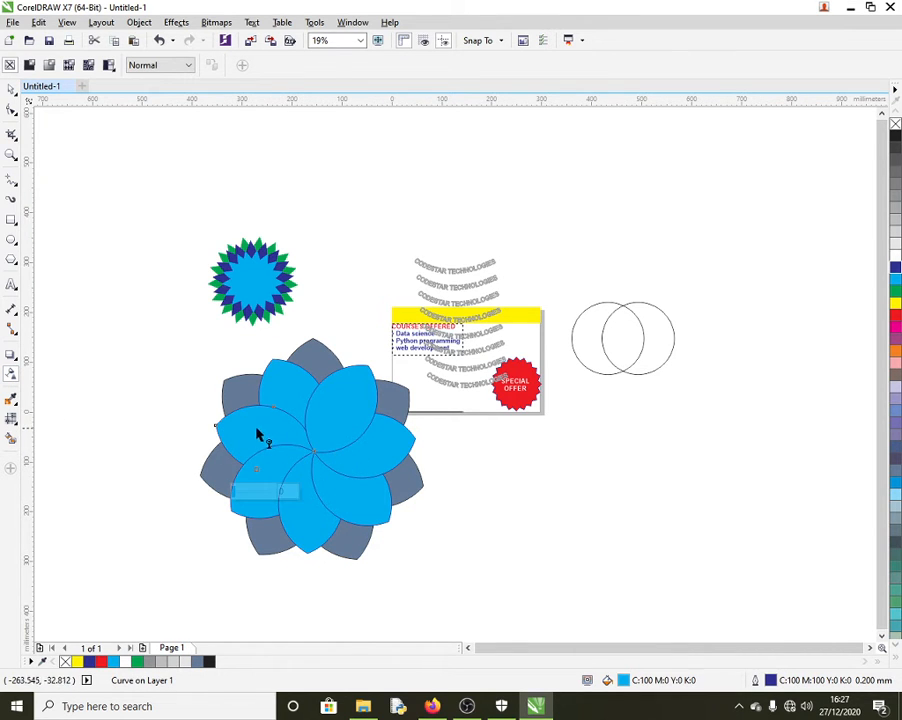
drag(254, 427, 363, 444)
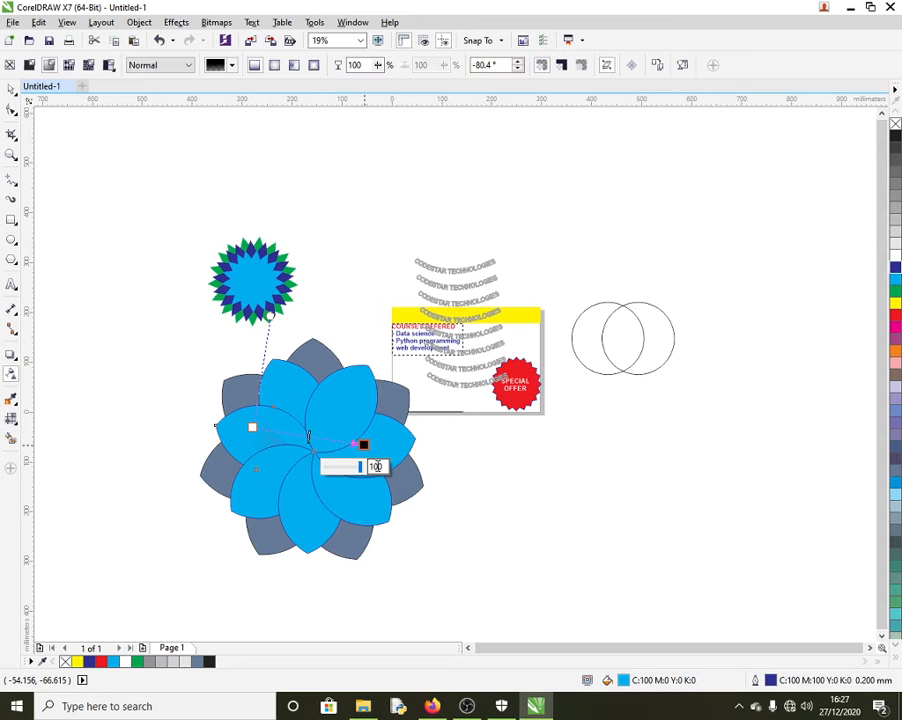
drag(252, 427, 264, 437)
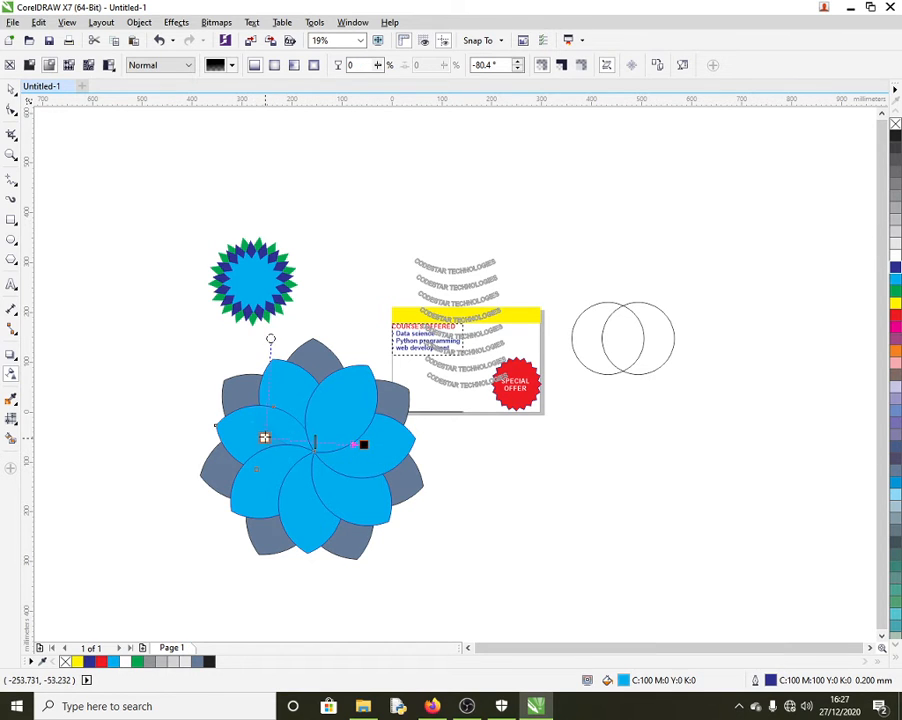
drag(363, 444, 429, 436)
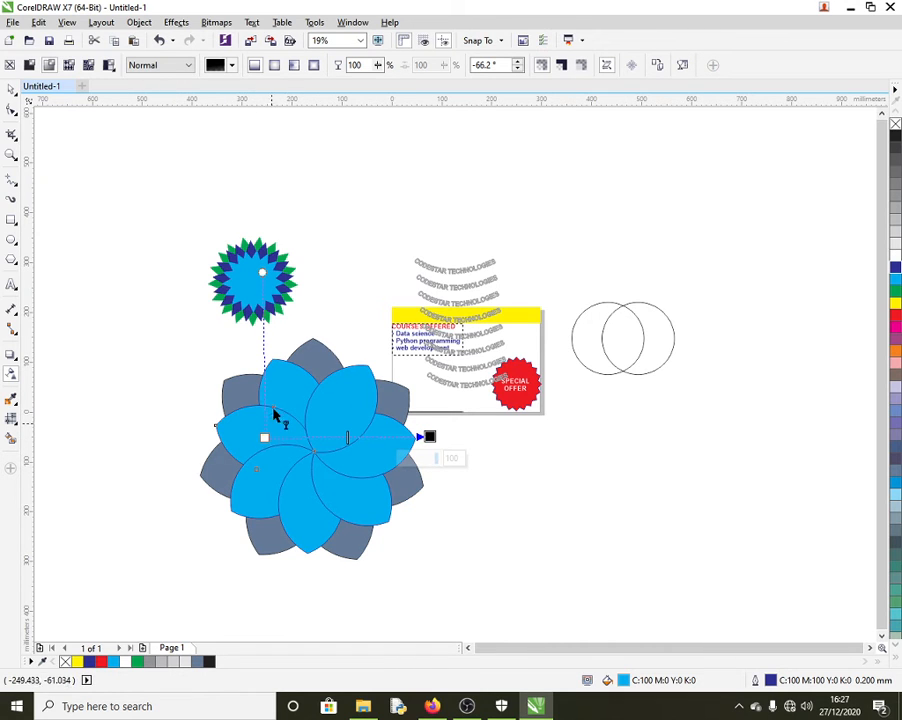
drag(272, 405, 273, 335)
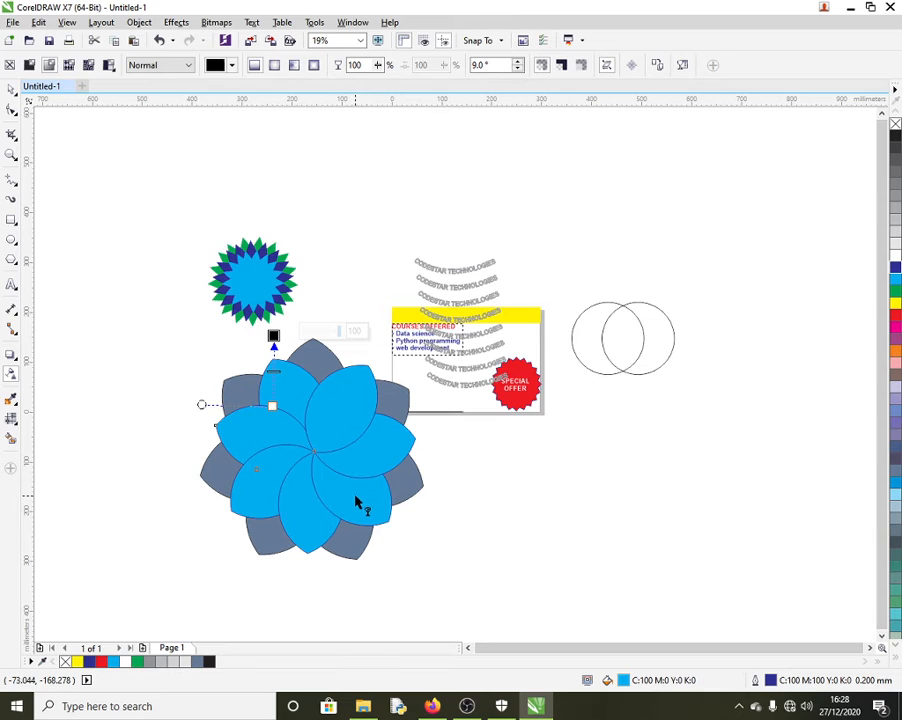
Step: Undo those attempts, then redo a left-to-right linear transparency with its start stretched further left
key(ctrl+z)
key(ctrl+z)
key(ctrl+z)
key(ctrl+z)
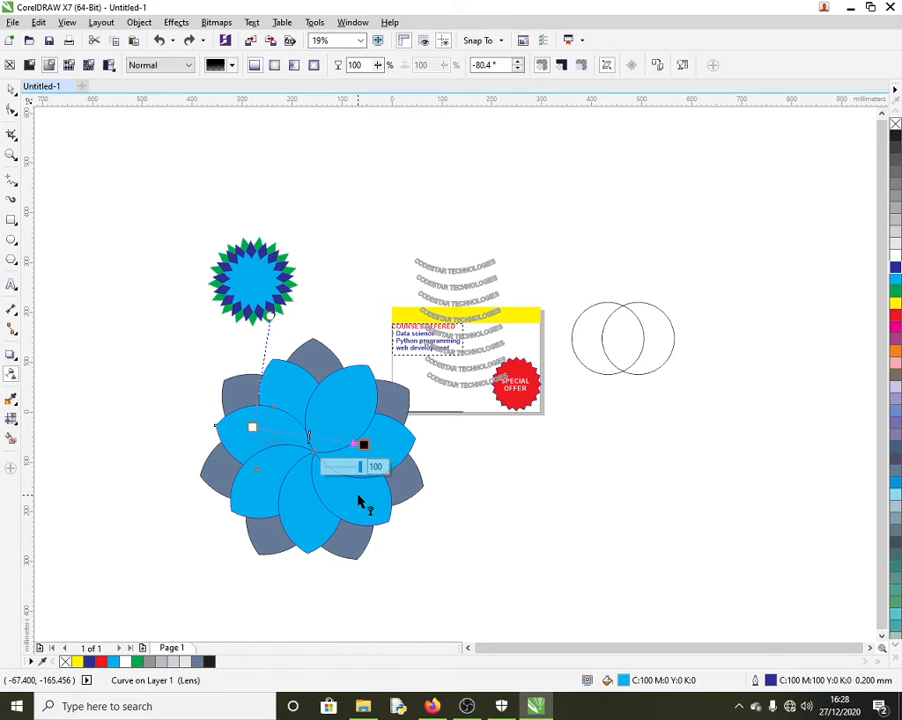
key(ctrl+z)
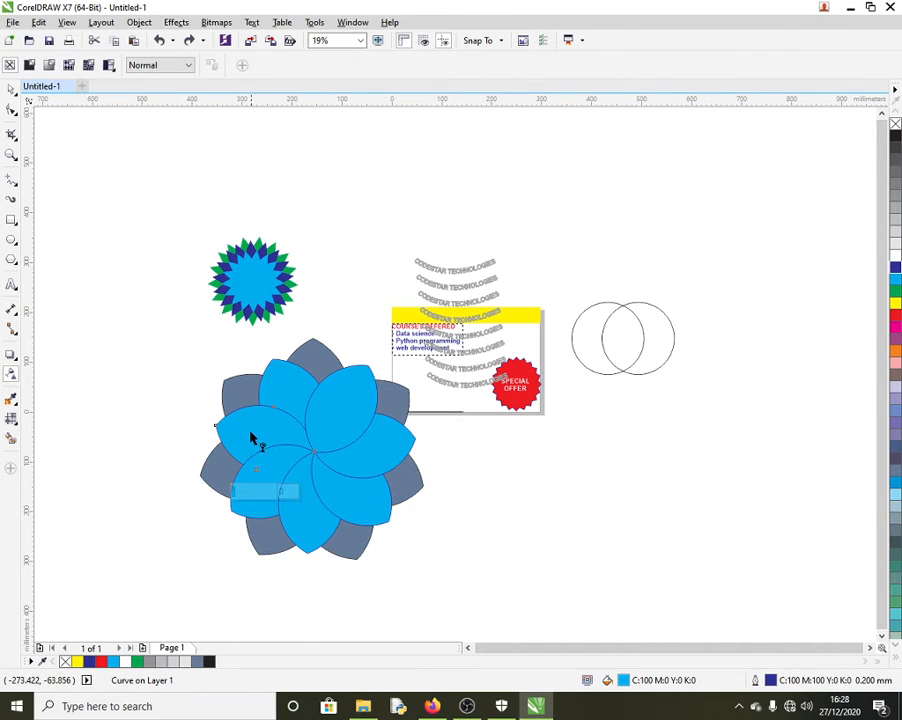
drag(250, 431, 426, 455)
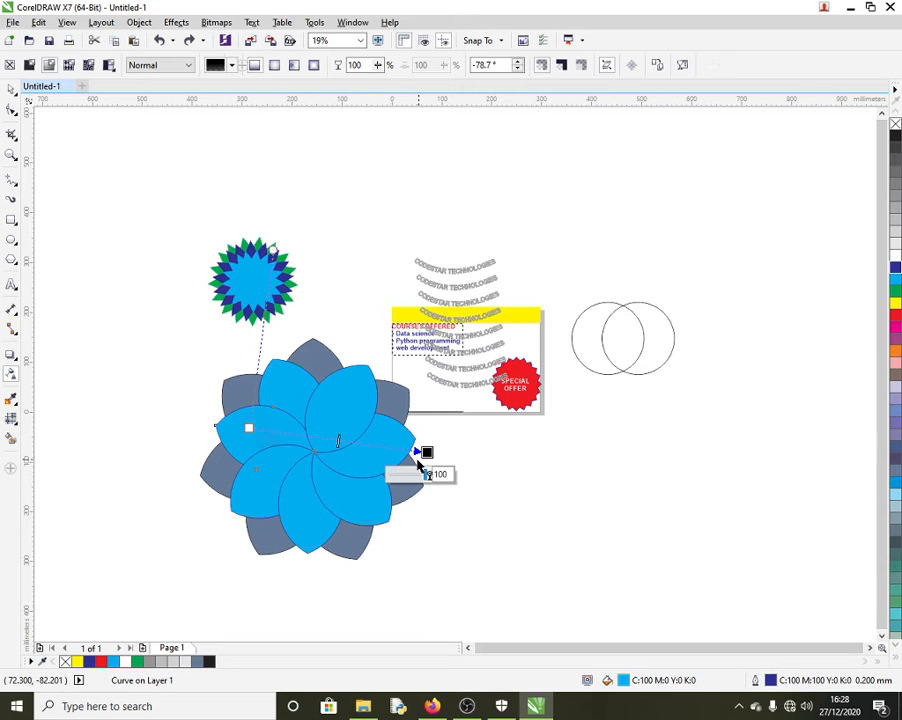
drag(249, 427, 179, 434)
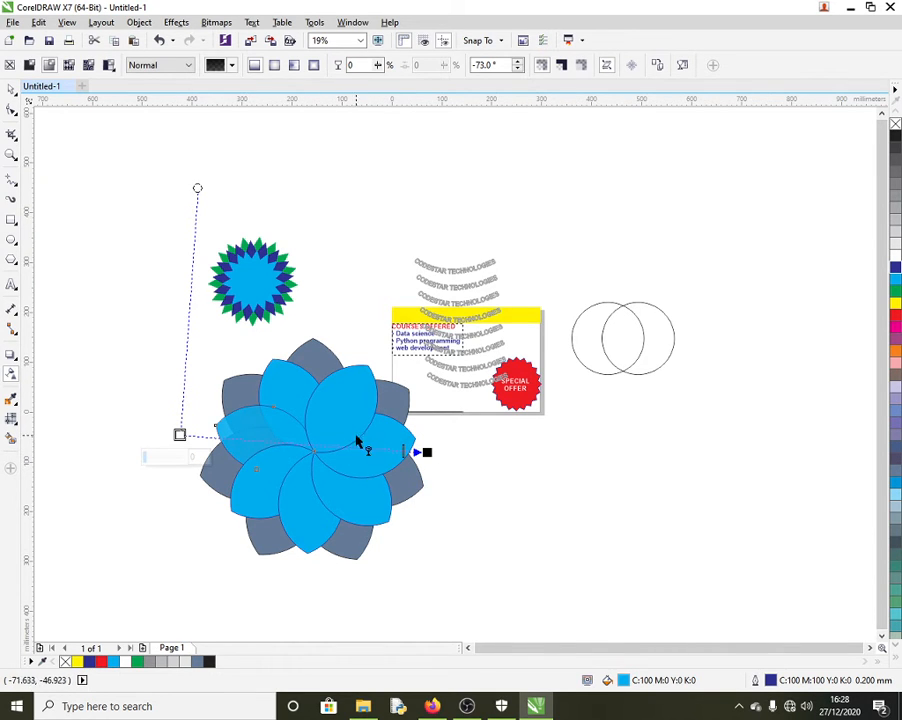
click(16, 336)
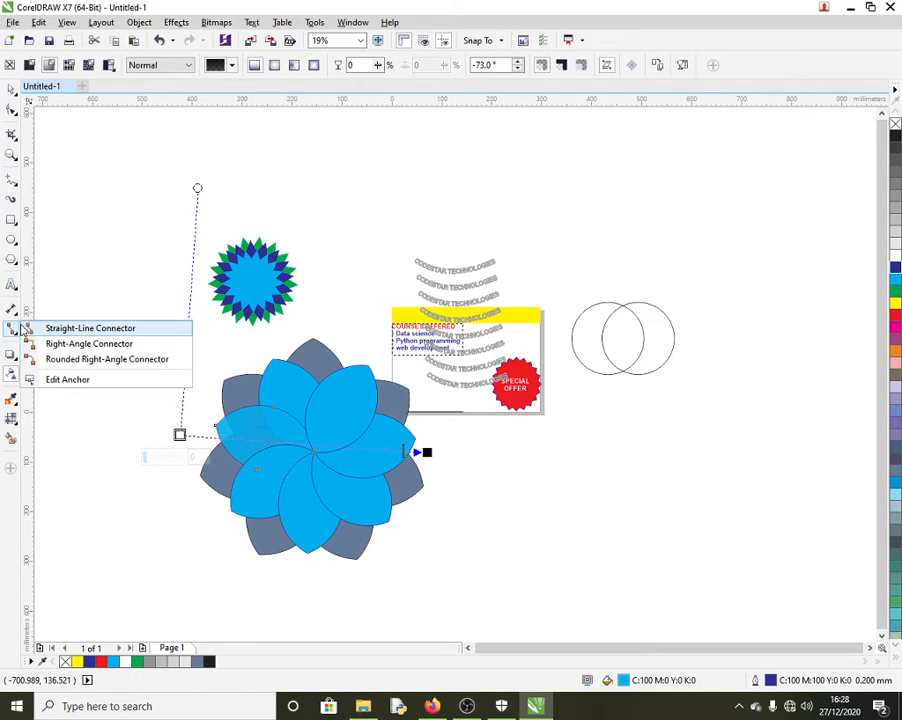
click(17, 318)
click(17, 319)
click(17, 319)
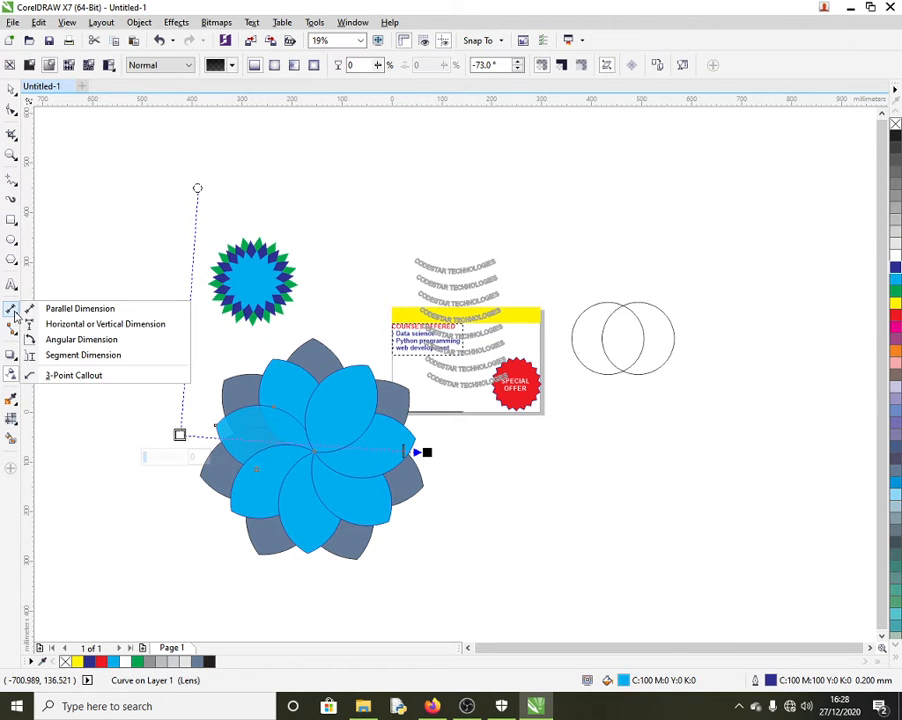
click(16, 291)
click(16, 291)
click(13, 338)
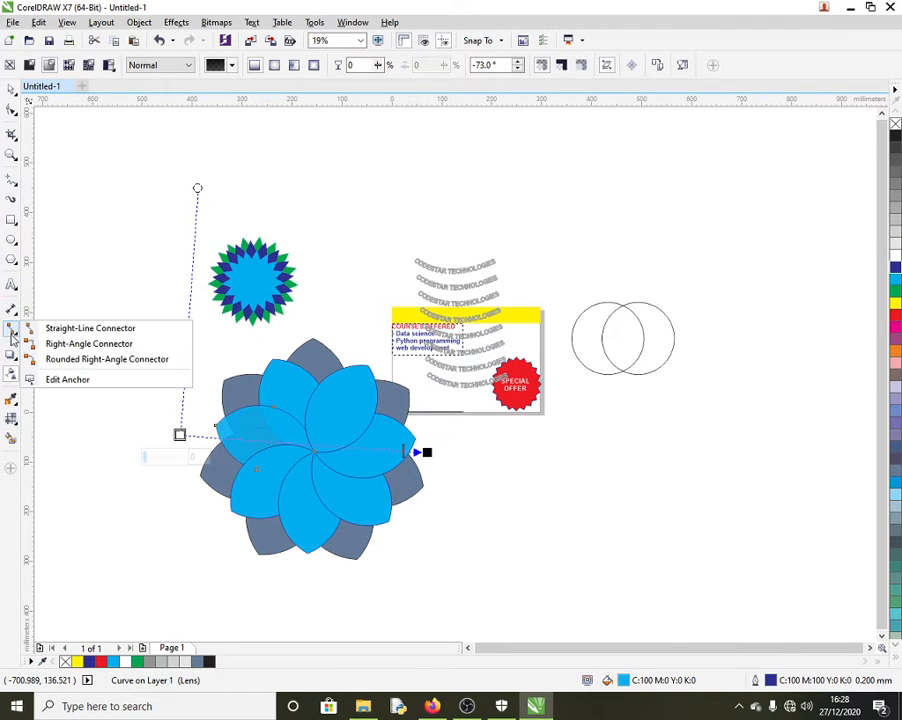
click(13, 338)
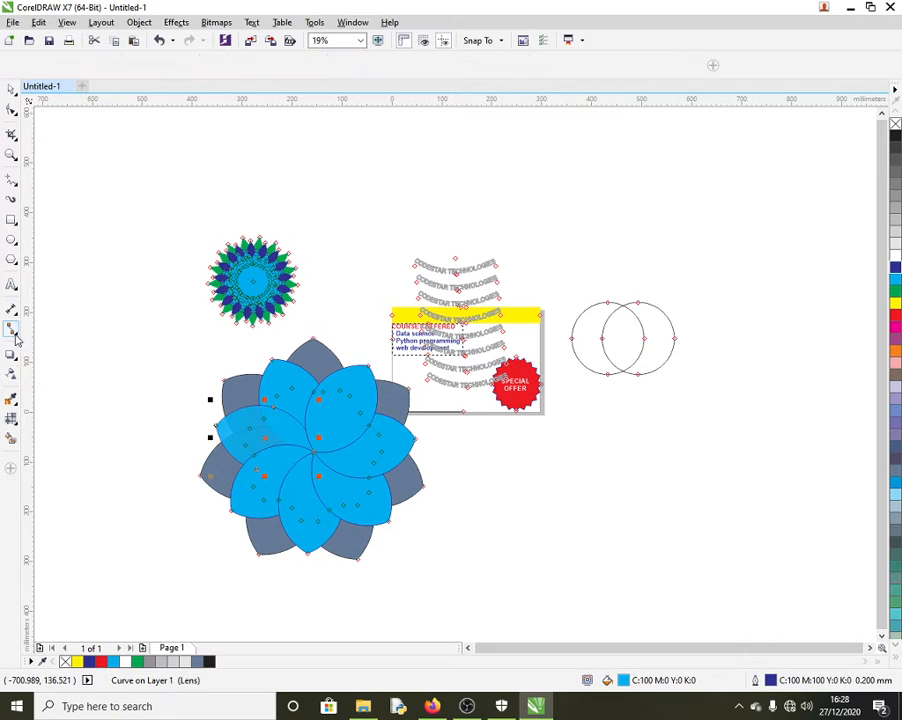
click(16, 341)
click(15, 337)
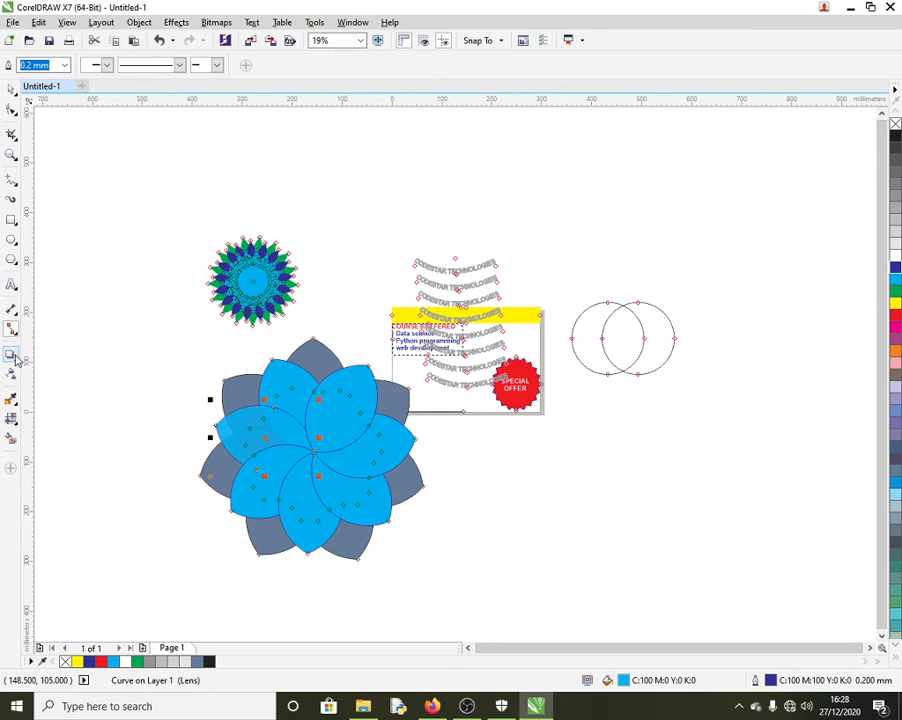
click(12, 355)
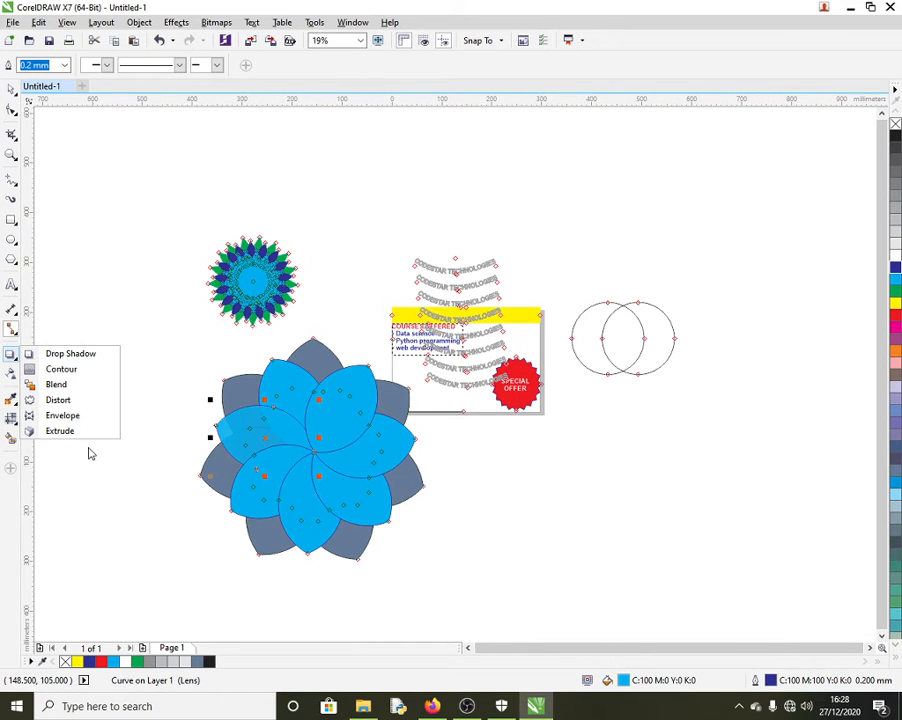
click(92, 206)
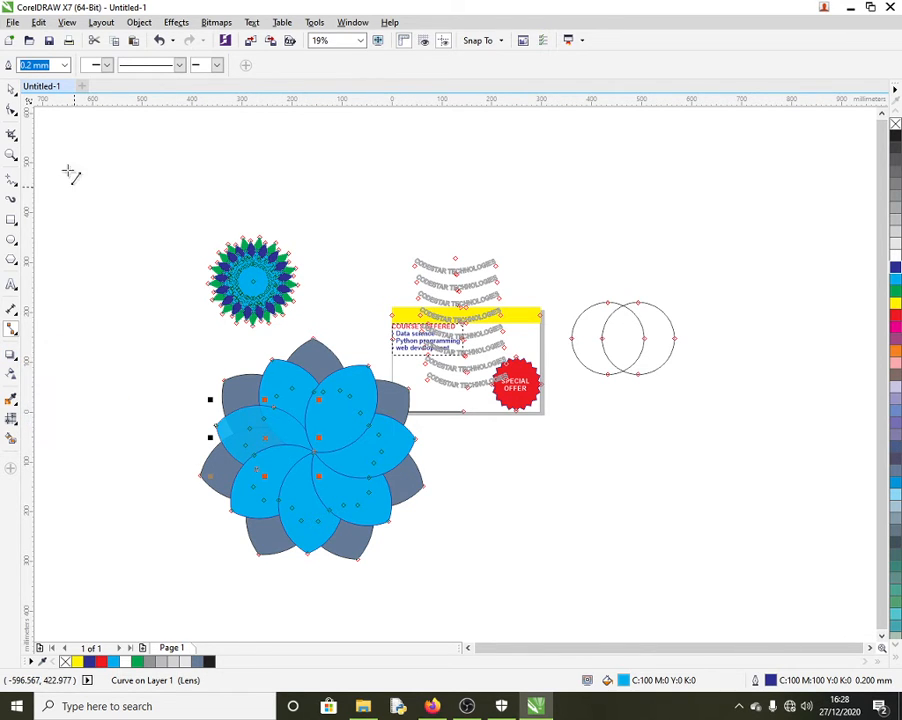
click(10, 90)
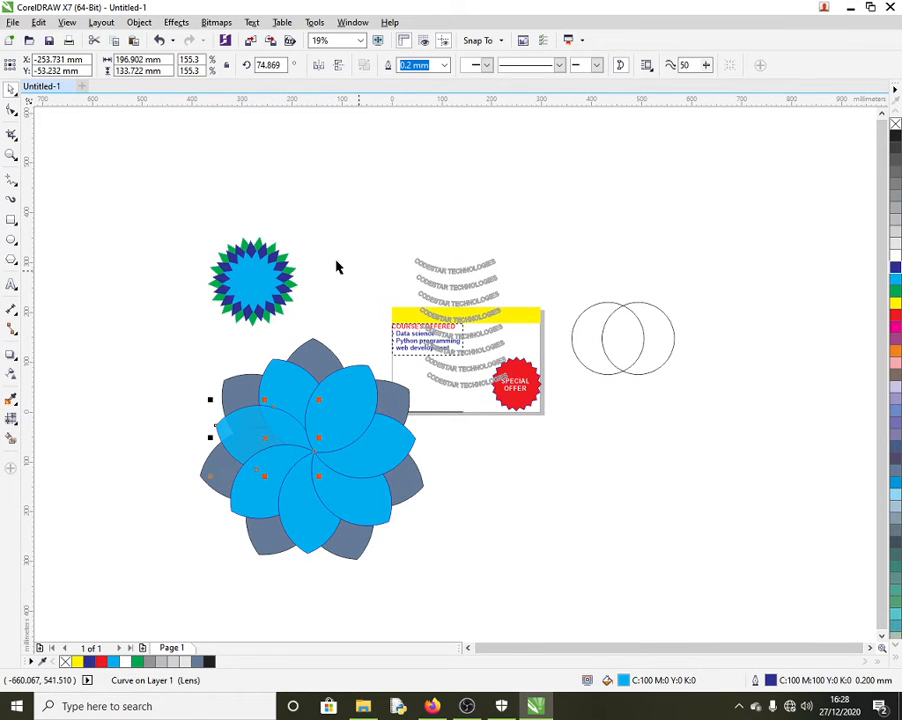
Step: Copy the Twitter, Instagram and YouTube icon grid preview image from the Firefox social icons results
click(446, 707)
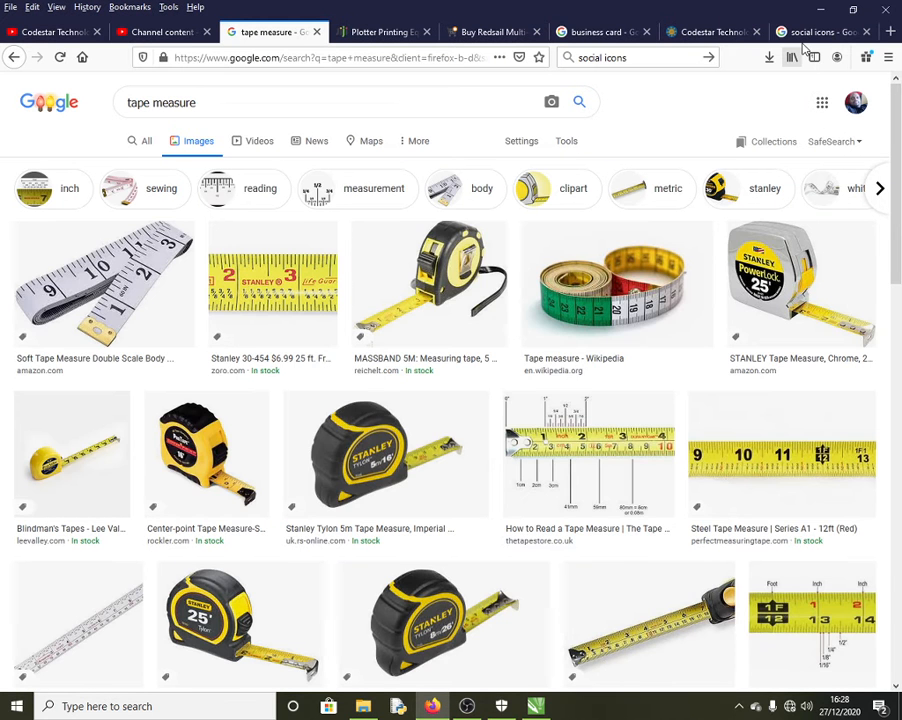
click(813, 33)
right_click(695, 254)
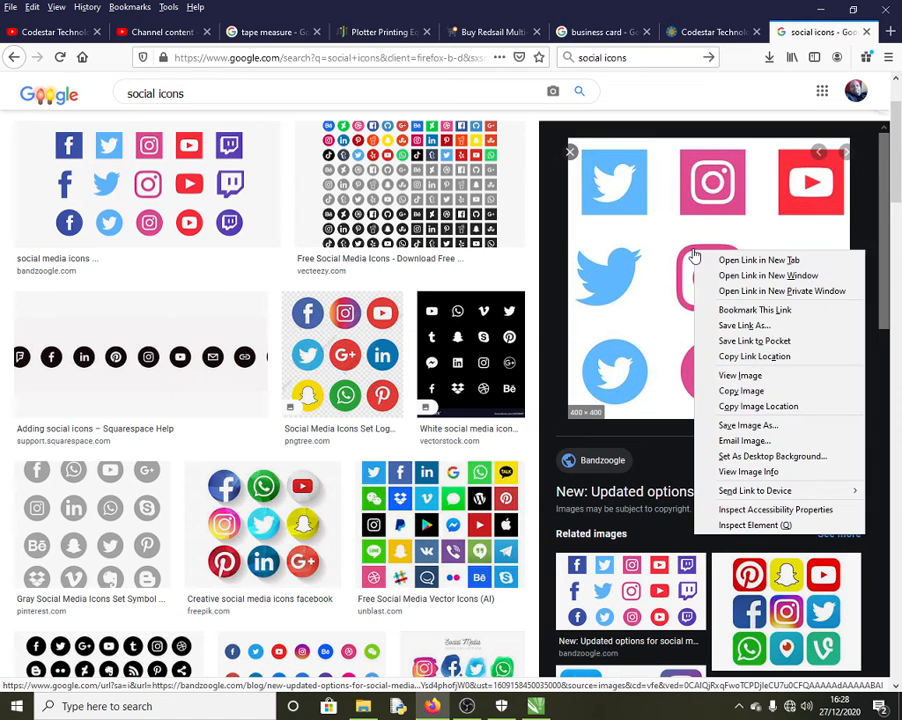
click(762, 391)
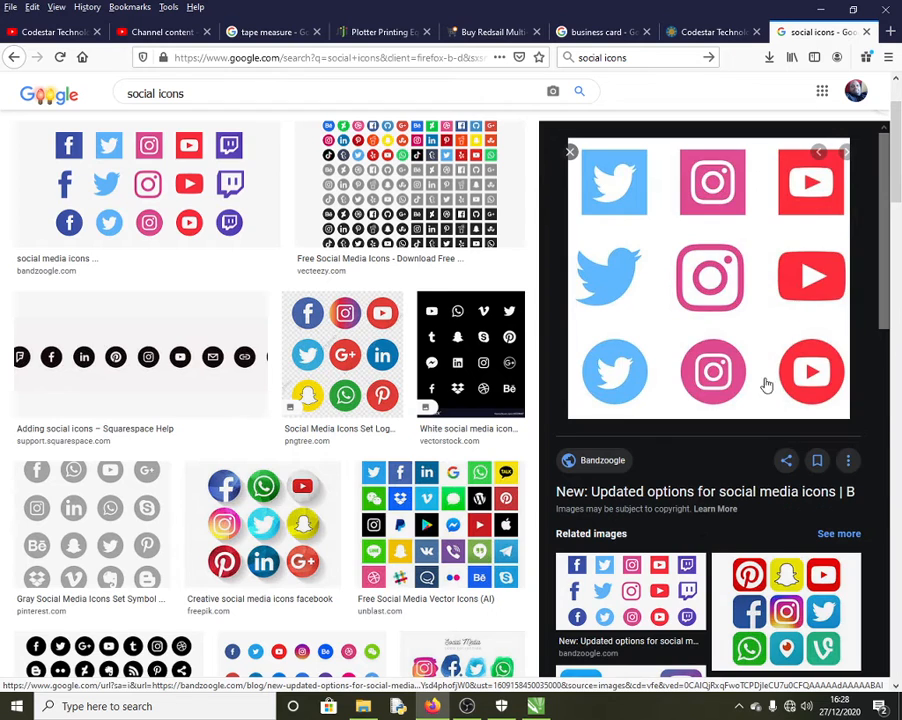
click(822, 11)
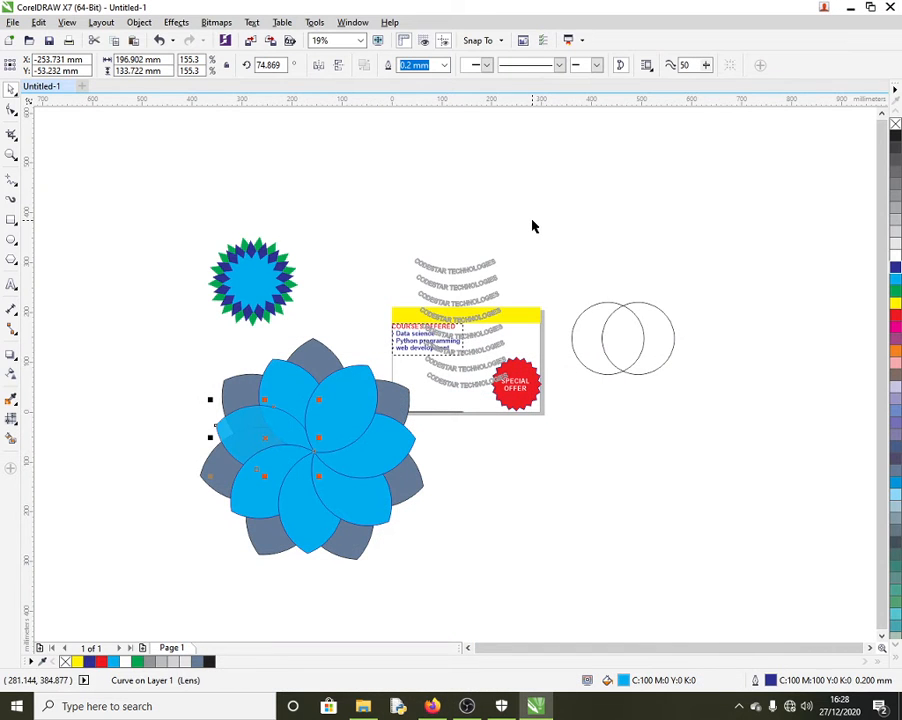
right_click(534, 224)
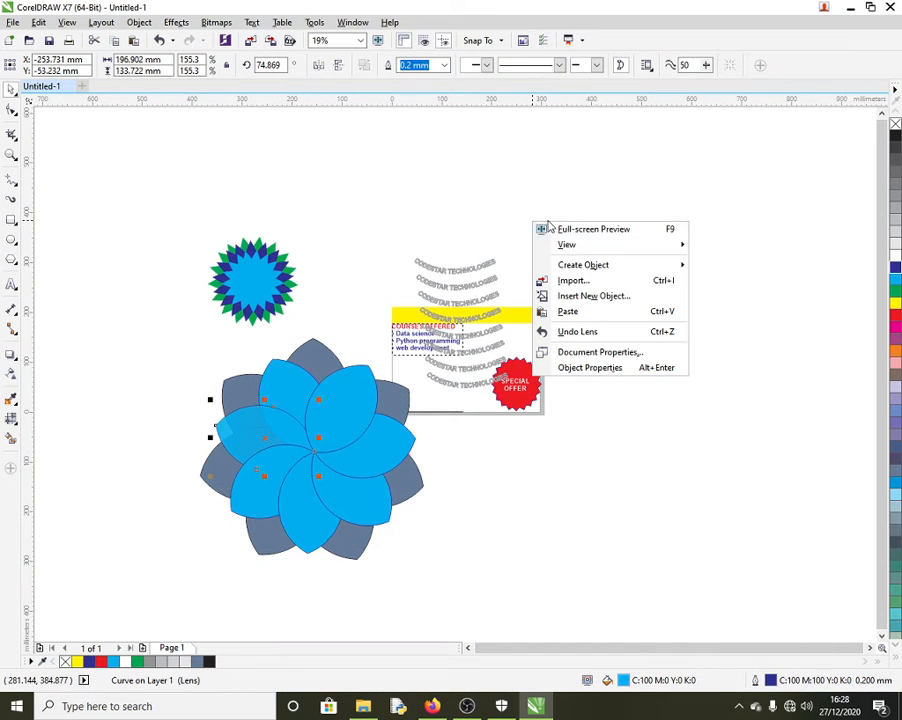
click(575, 312)
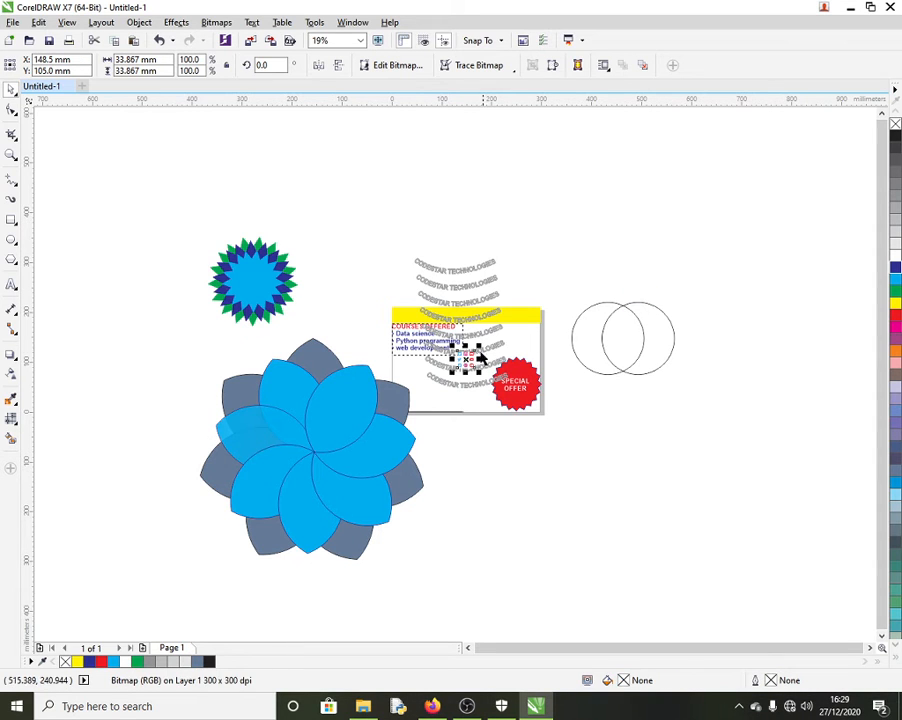
drag(465, 358, 840, 375)
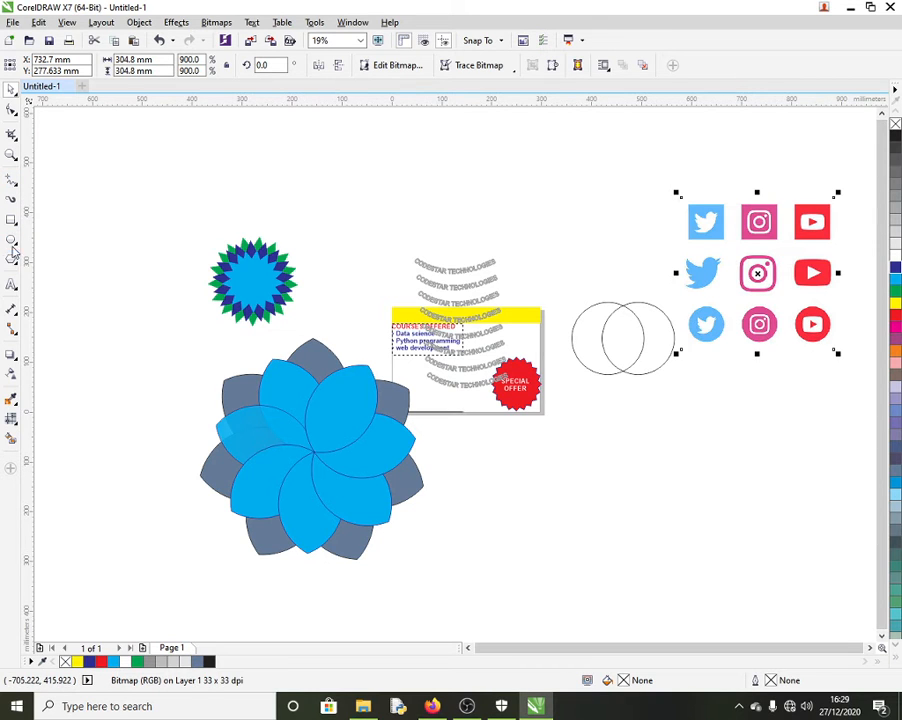
key(F7)
drag(597, 464, 812, 324)
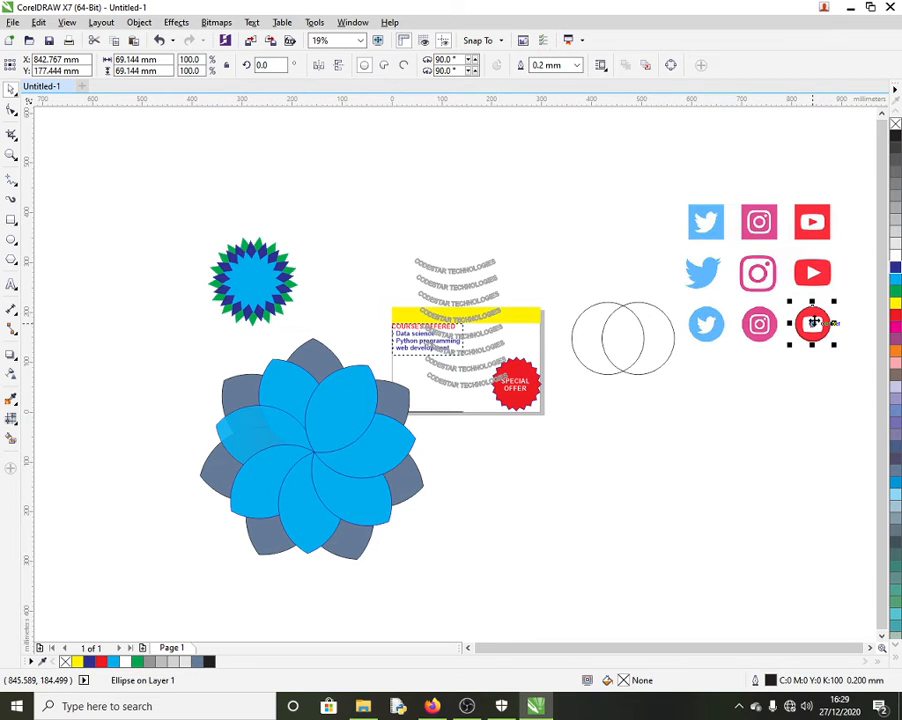
click(719, 295)
right_click(719, 293)
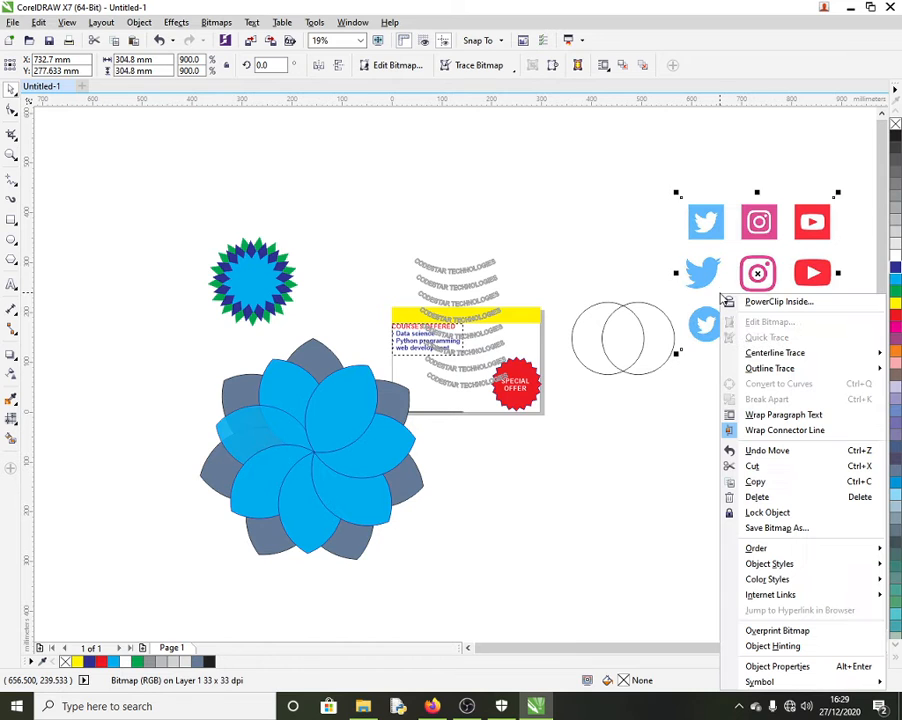
click(735, 302)
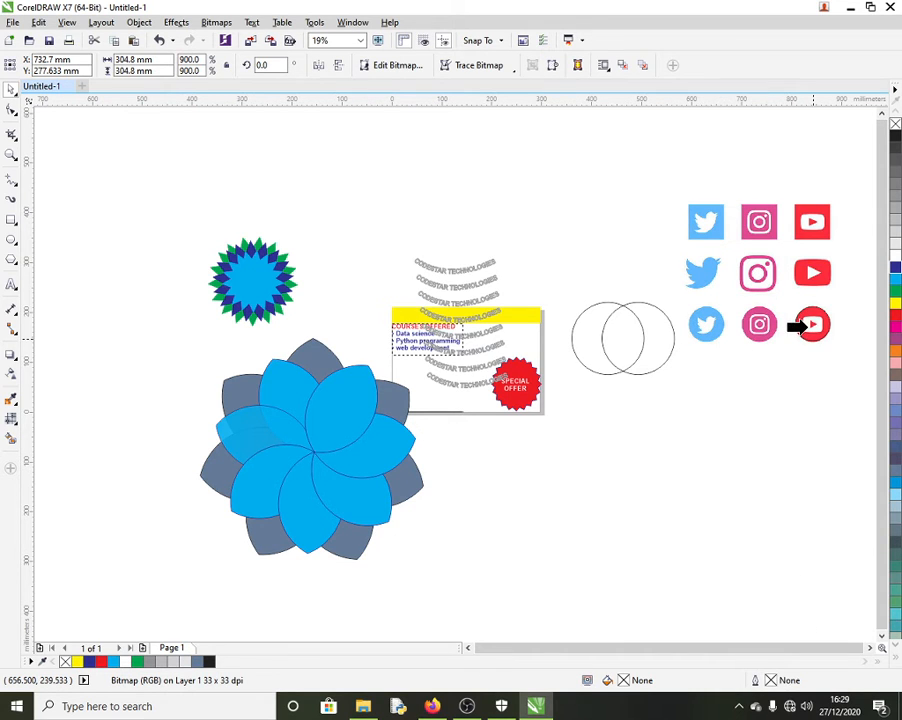
click(799, 327)
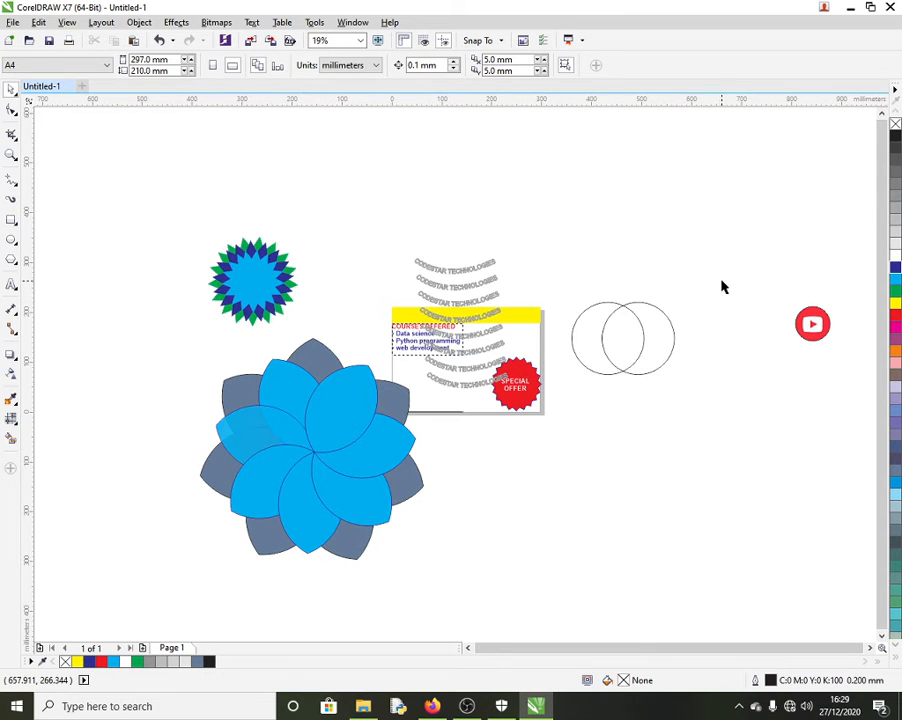
key(ctrl+v)
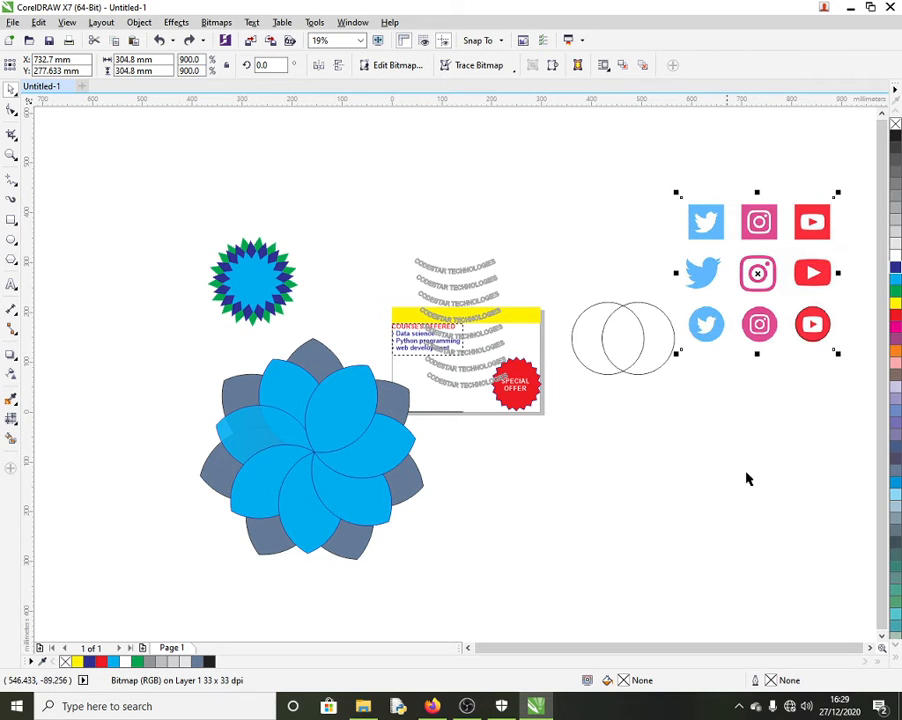
click(15, 143)
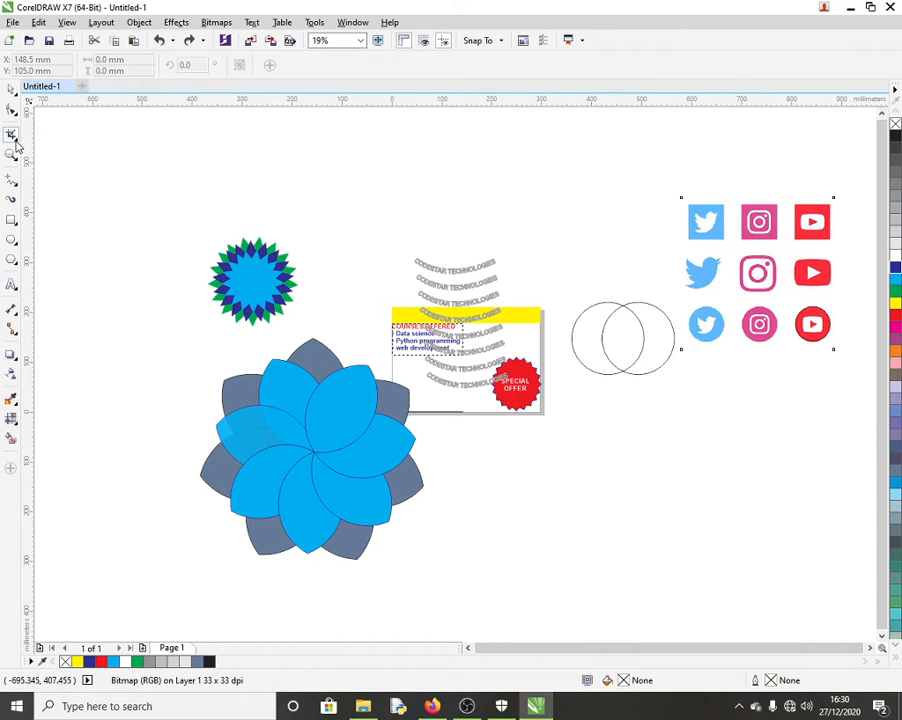
click(15, 143)
click(10, 90)
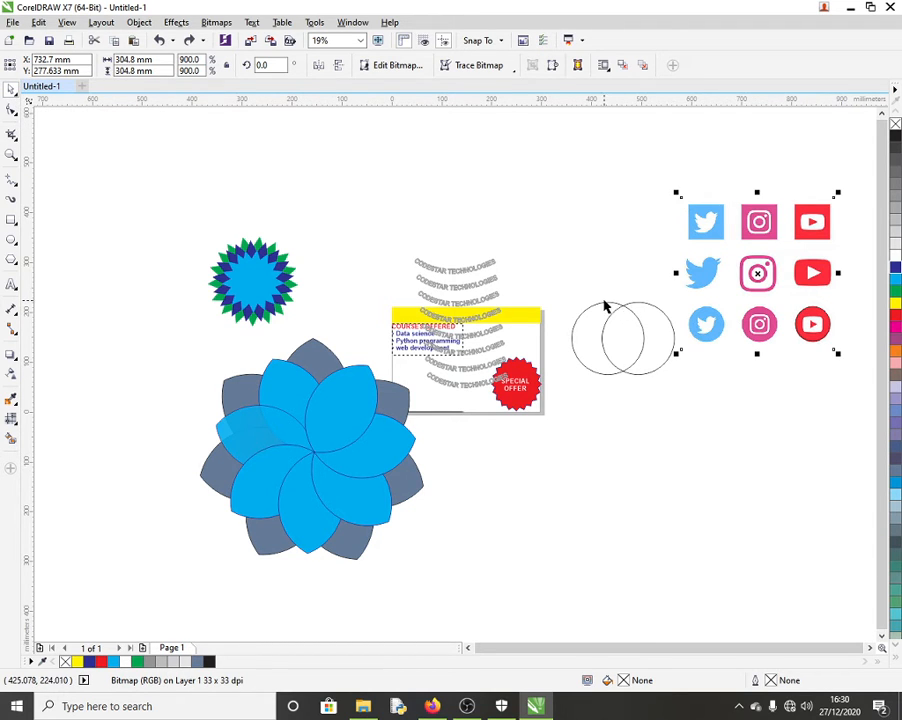
Step: Select the whole large blue flower and delete it
drag(170, 218, 298, 456)
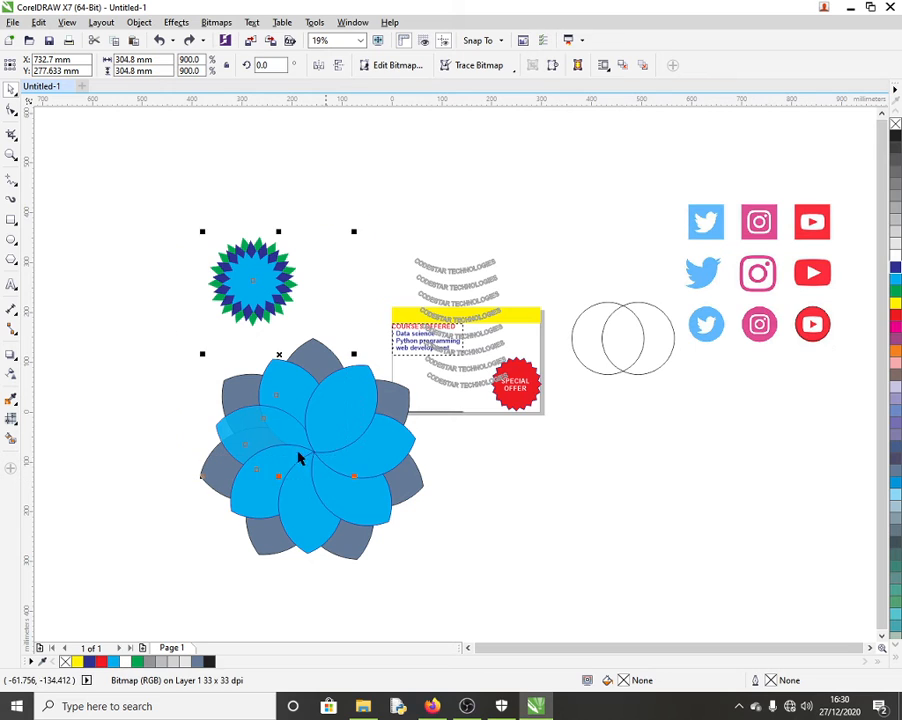
drag(157, 350, 430, 481)
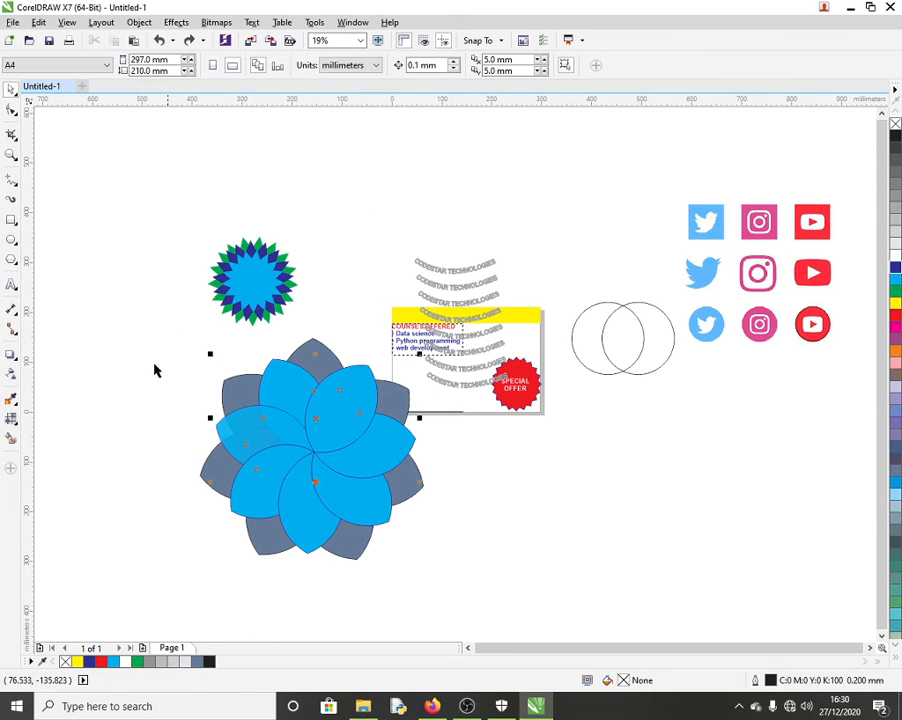
drag(141, 322, 512, 601)
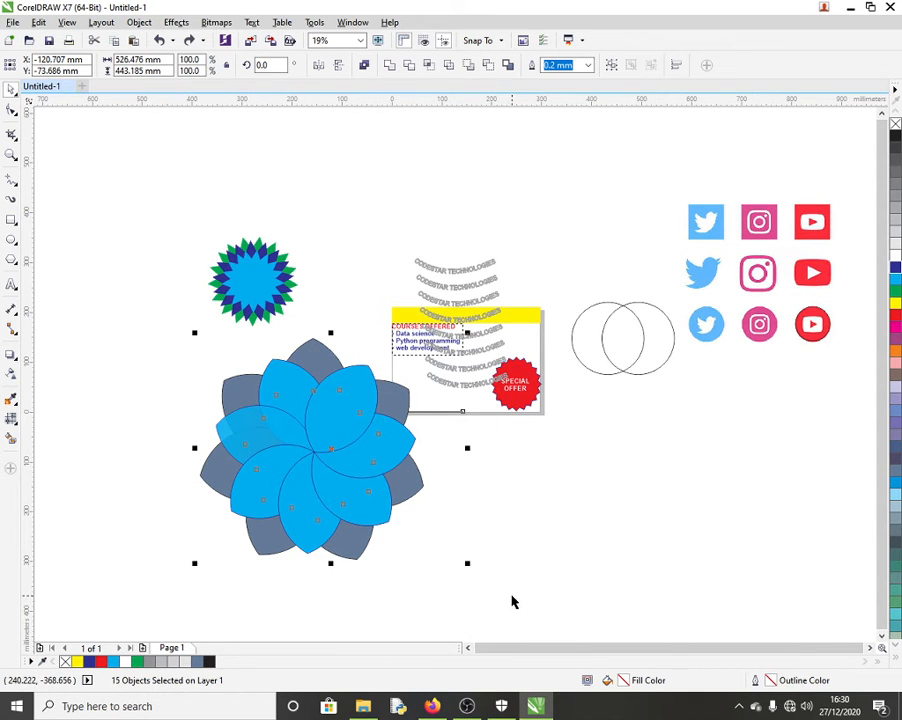
key(Delete)
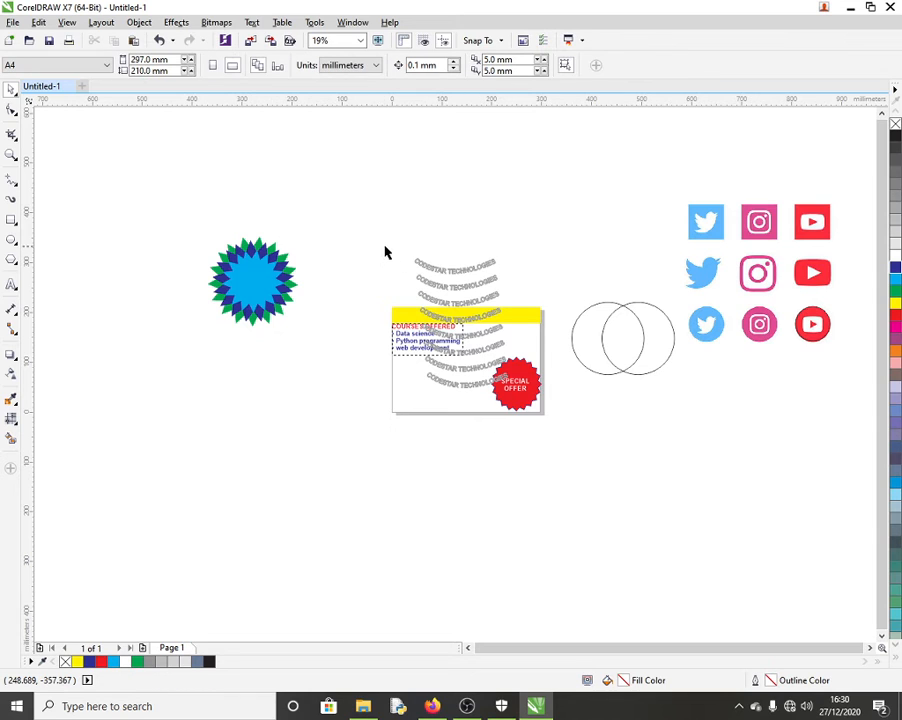
Step: Delete the curved CODESTAR TECHNOLOGIES text copies, restoring the accidentally deleted course list
drag(375, 240, 499, 417)
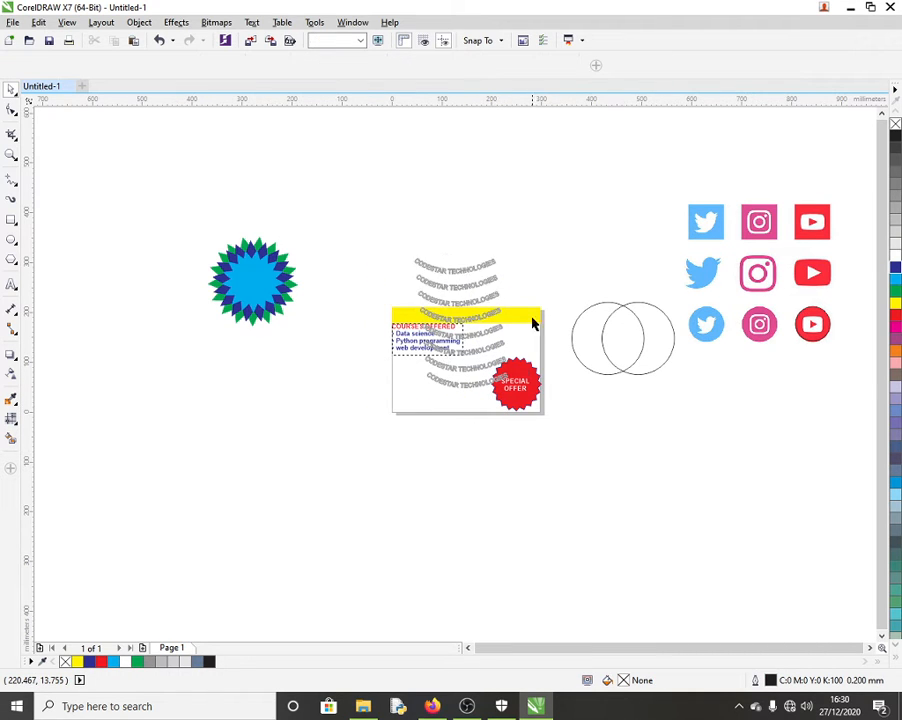
key(Delete)
key(ctrl+z)
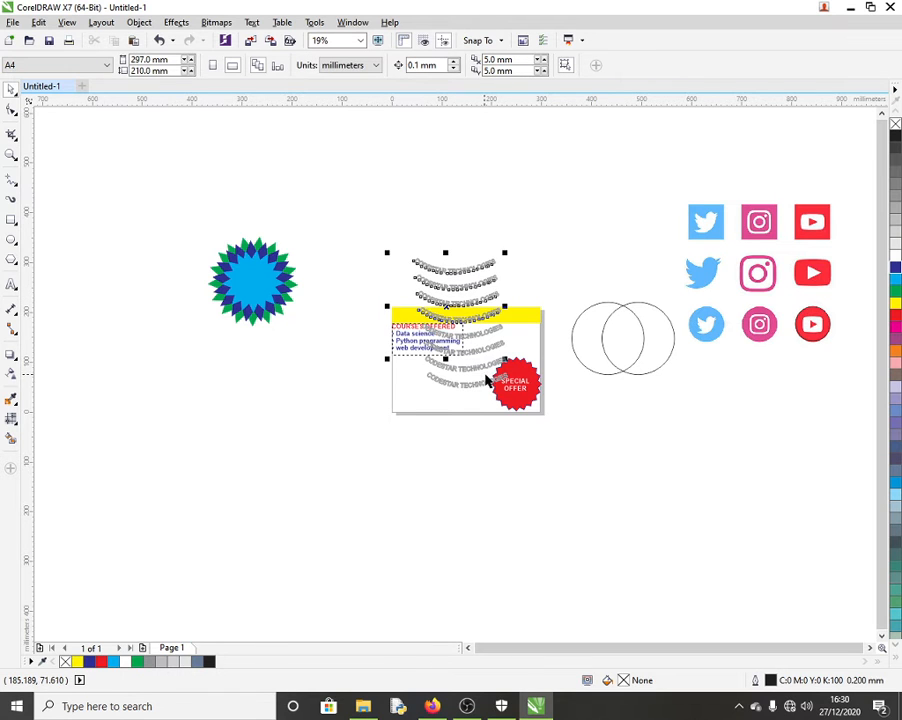
click(467, 369)
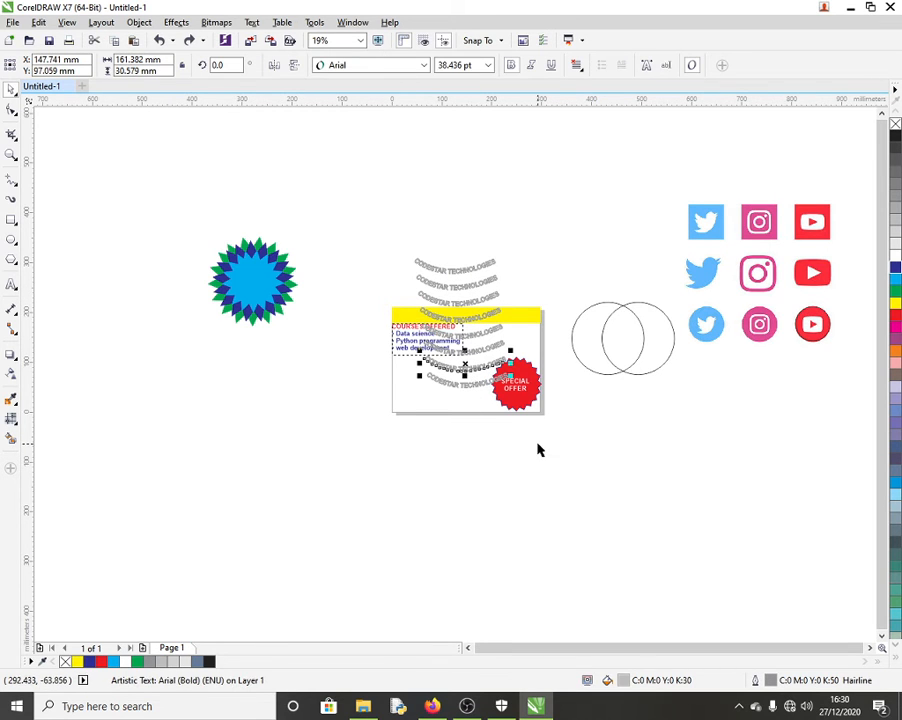
drag(538, 444, 423, 250)
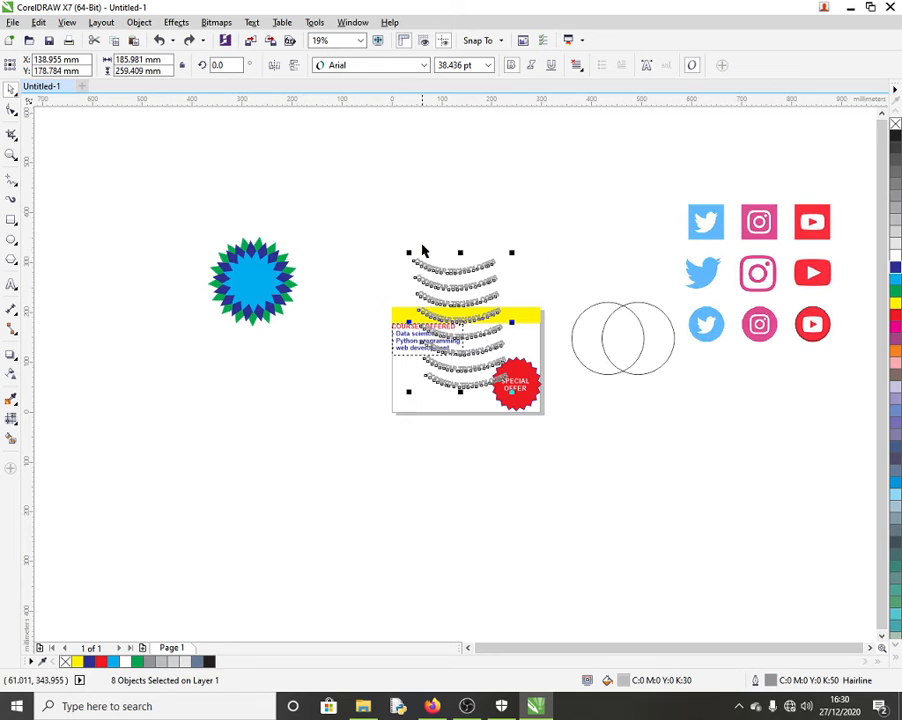
key(Delete)
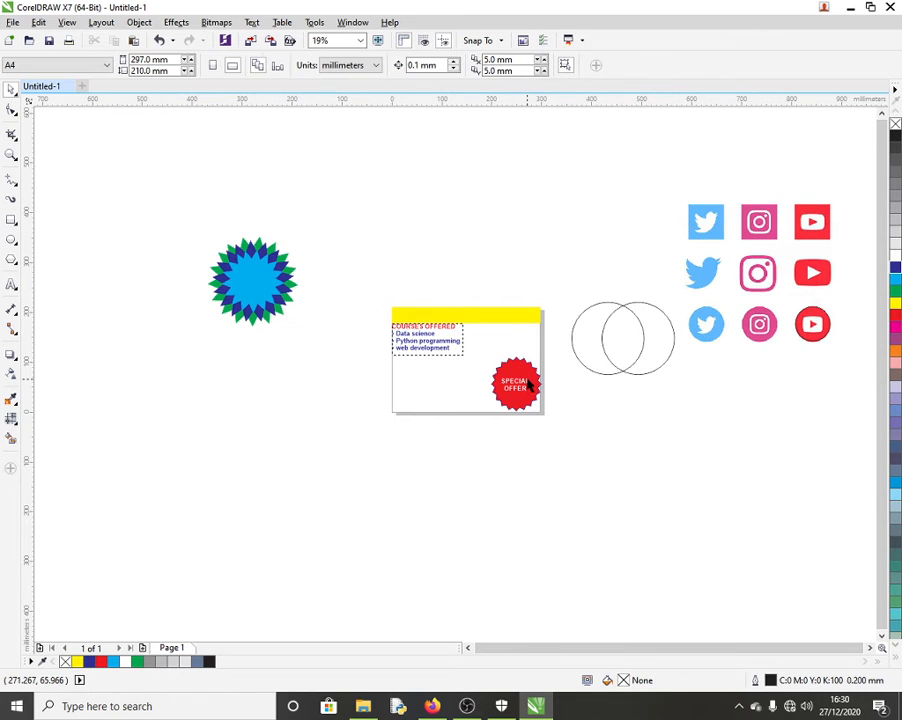
Step: Shrink the social-media icon grid to about half size and move it onto the card's left side
click(780, 276)
drag(830, 196, 758, 273)
drag(698, 295, 460, 385)
drag(428, 376, 509, 336)
click(432, 335)
drag(428, 390, 424, 352)
click(575, 292)
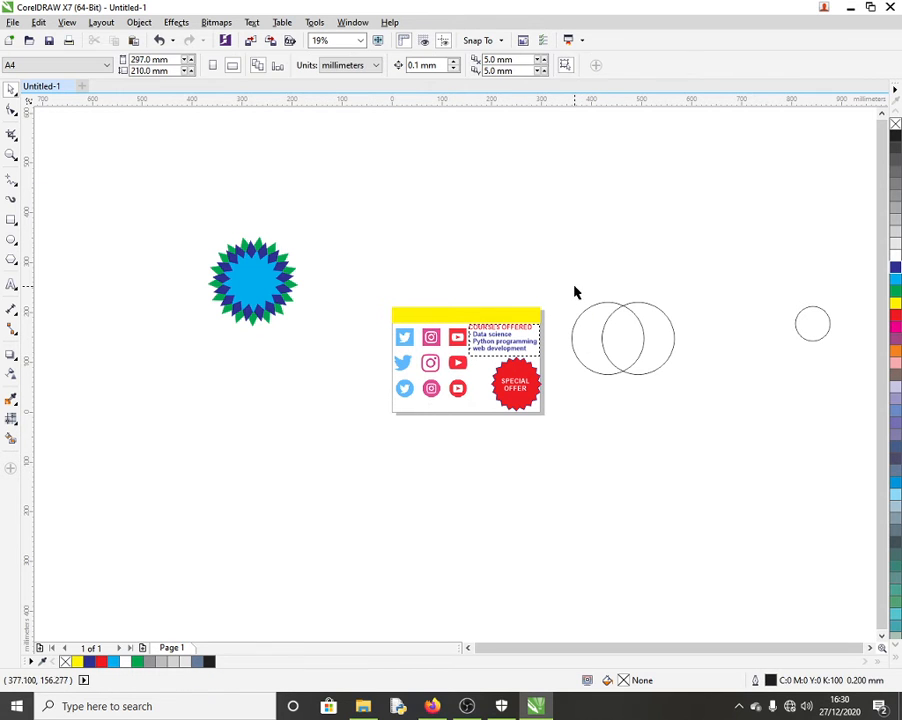
Step: Zoom in and nudge the icon grid left beside the COURSES OFFERED list
scroll(480, 352, up, 3)
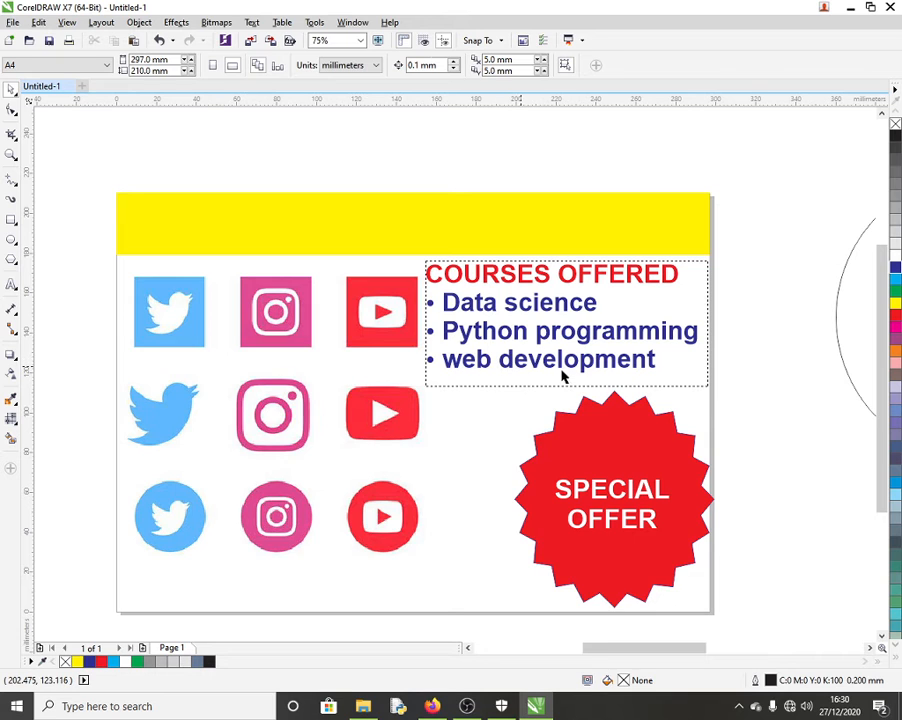
click(566, 324)
click(873, 337)
click(582, 364)
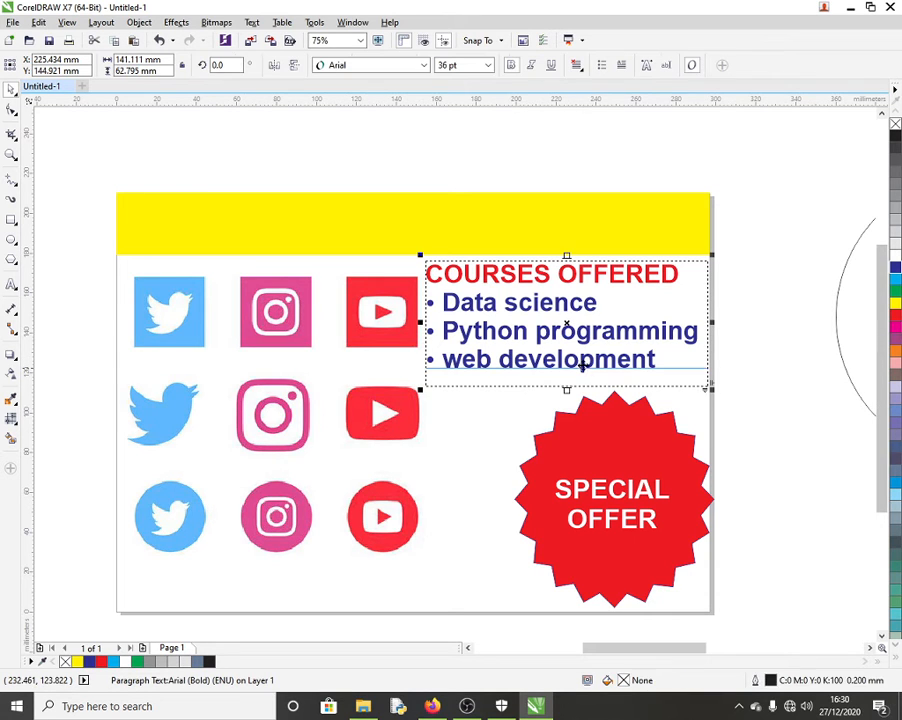
click(627, 359)
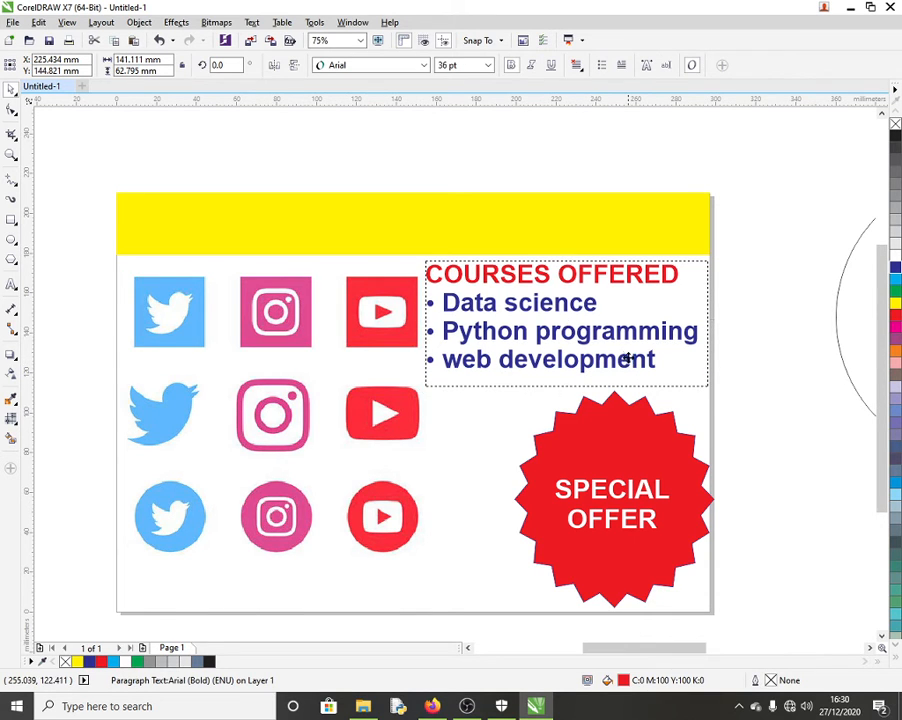
click(336, 340)
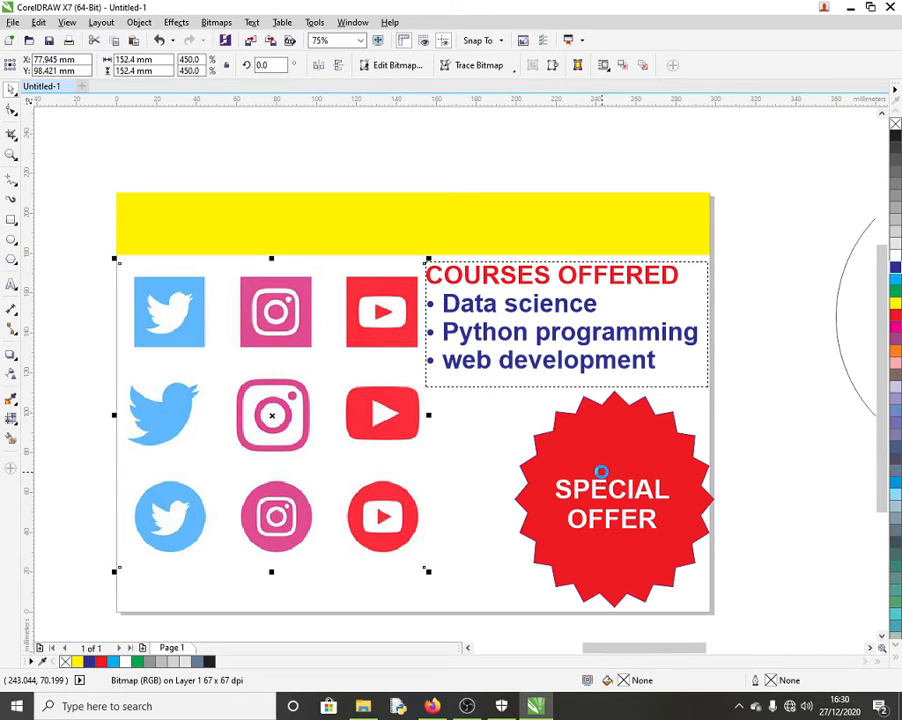
key(Left)
key(Left)
key(Left)
key(Left)
key(Left)
key(Left)
key(Left)
key(Left)
key(Left)
key(Left)
key(Left)
key(Left)
key(Left)
key(Left)
key(Left)
key(Left)
key(Left)
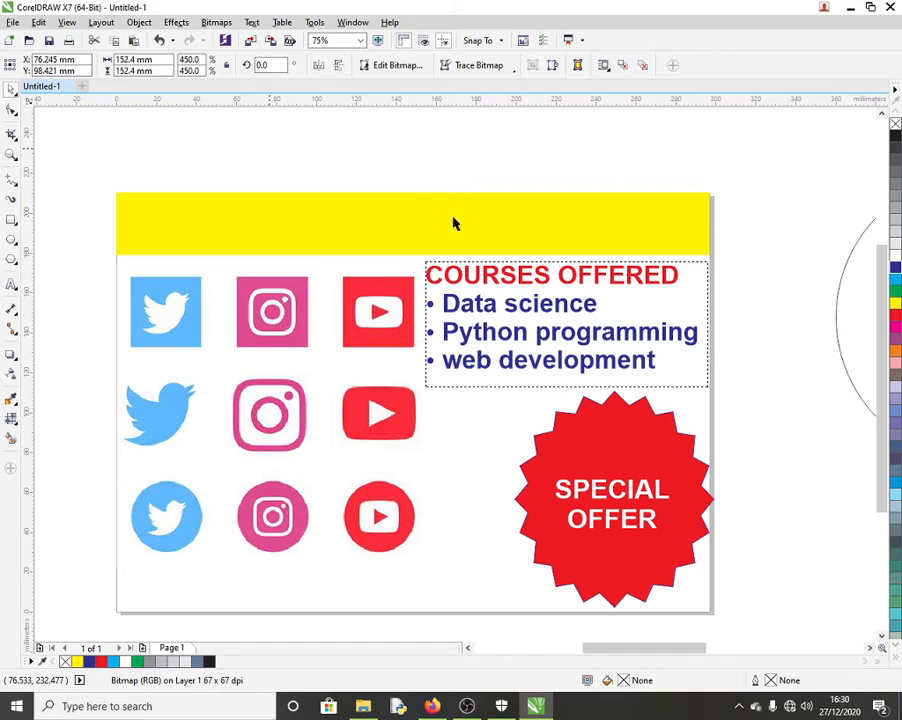
key(Escape)
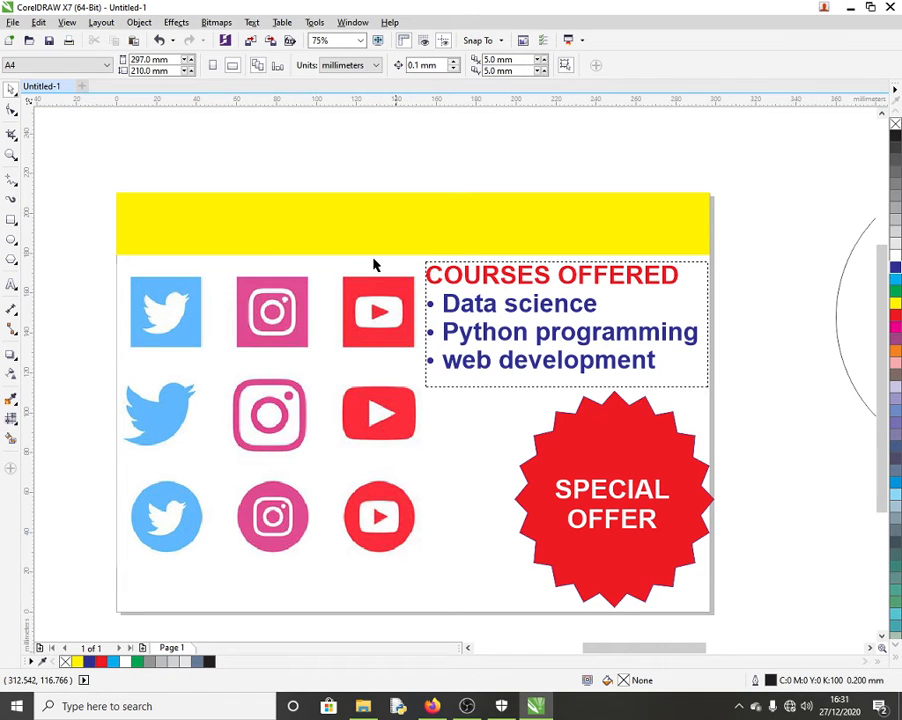
Step: Start a text line in the yellow header and type CODESTAR with the Text tool
click(11, 284)
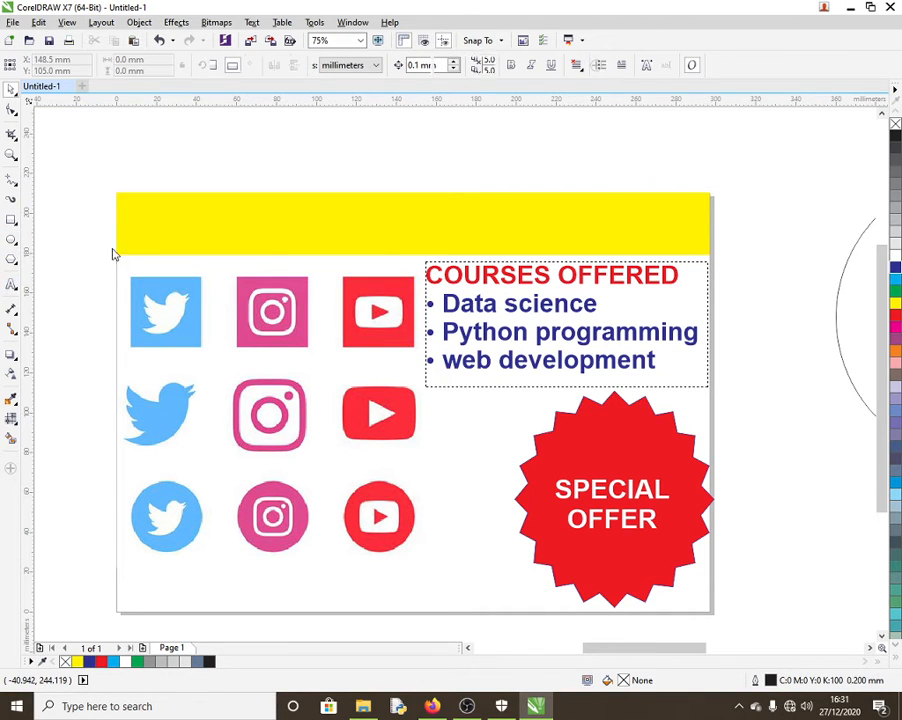
click(128, 220)
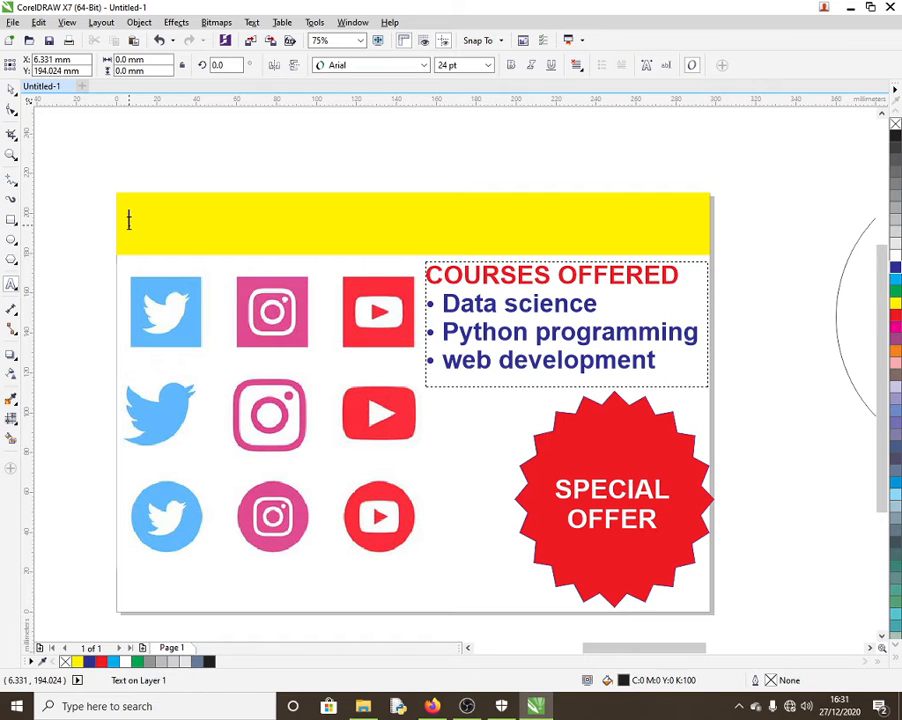
text(c)
key(BackSpace)
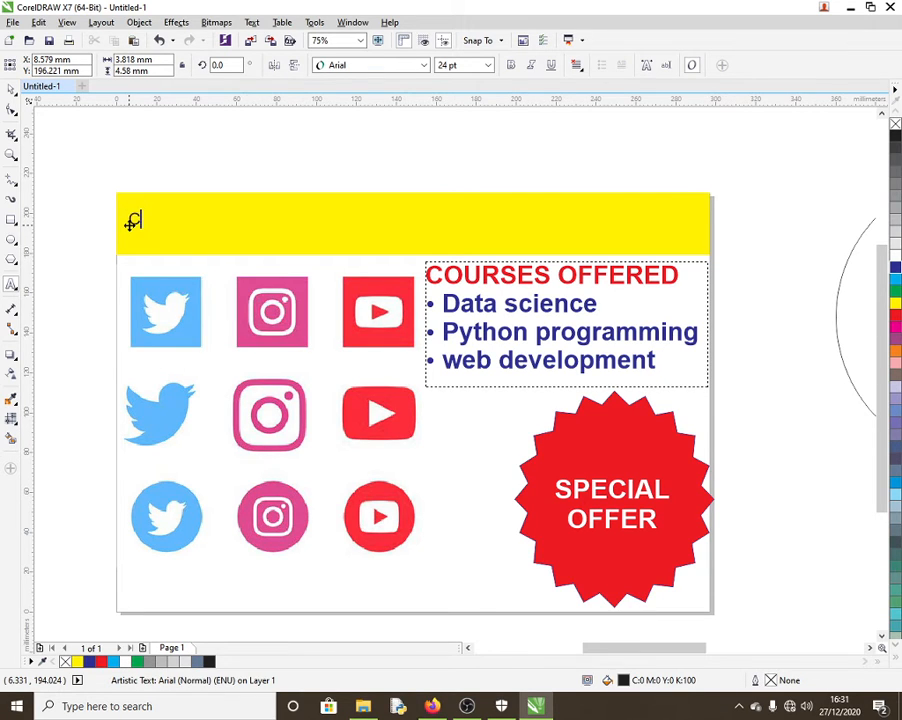
text(CODESTA)
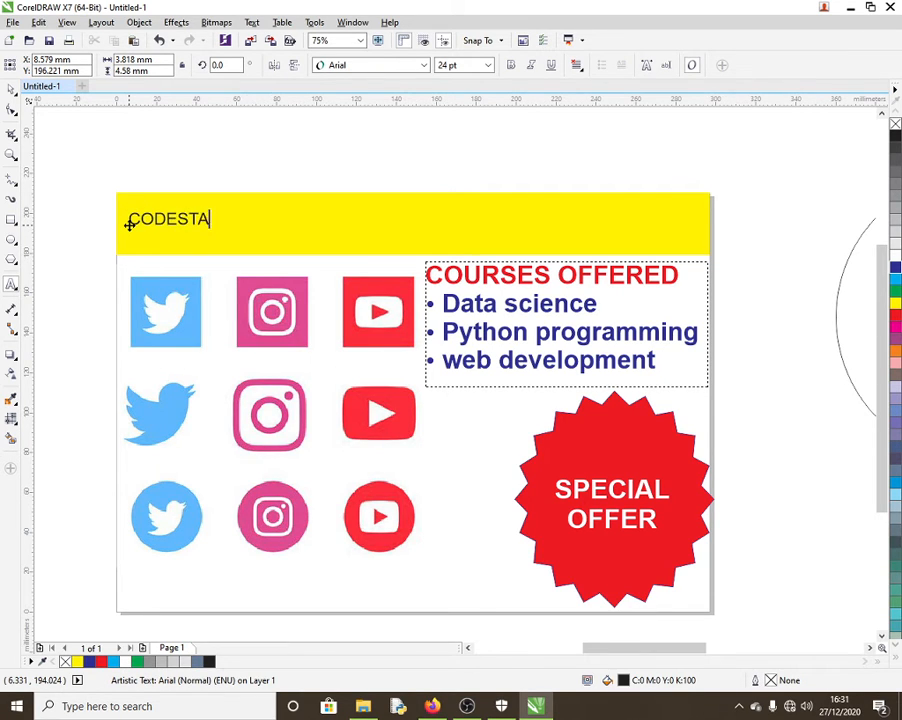
text(R TECHNO)
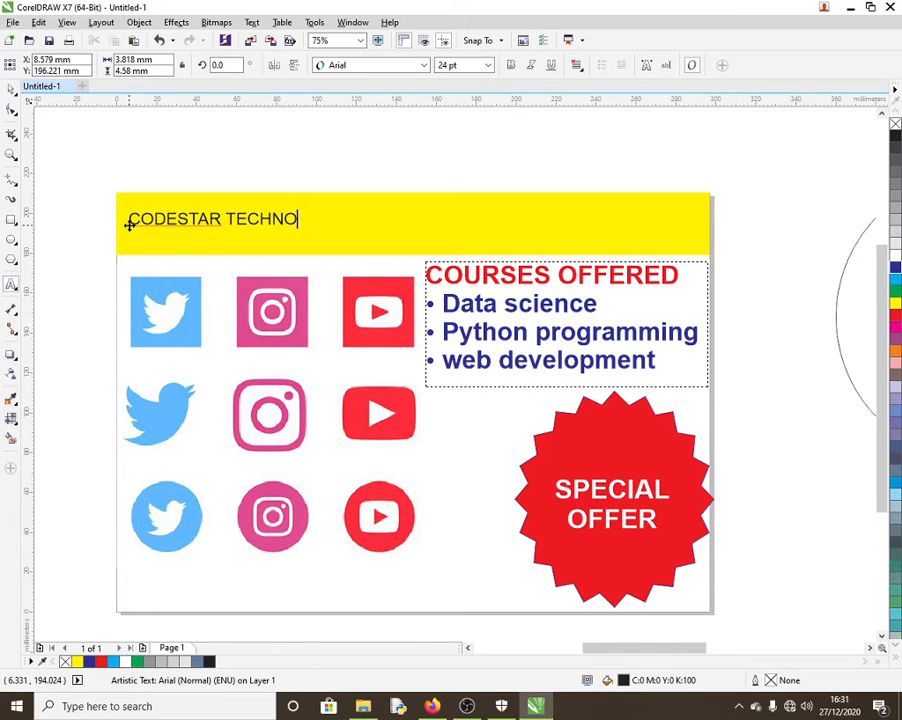
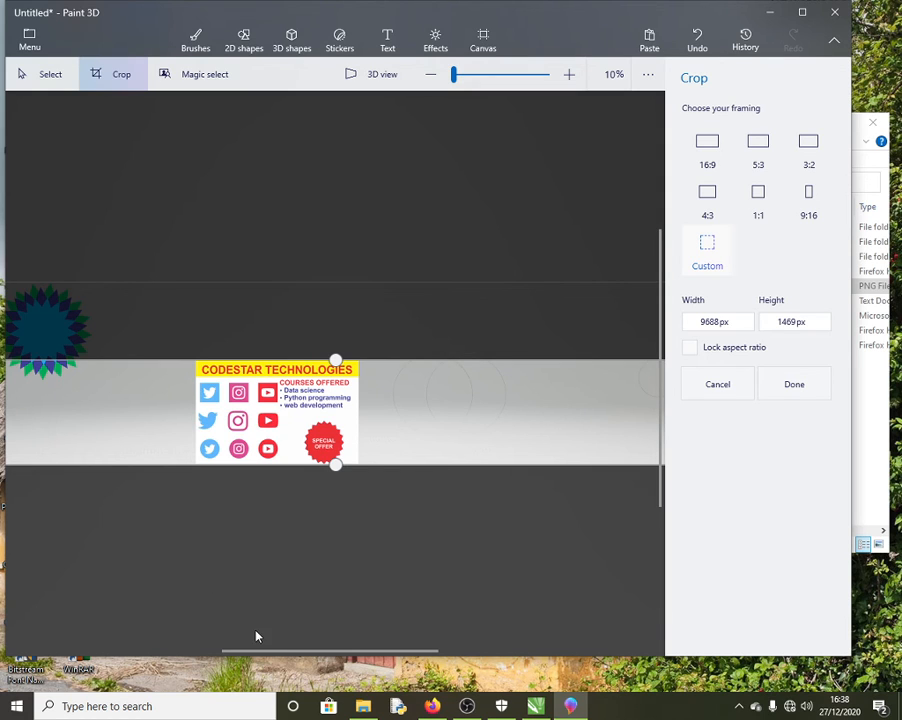
Step: Trim the crop frame in from both sides to about 2238 px, framing only the CODESTAR TECHNOLOGIES banner
drag(220, 646, 133, 515)
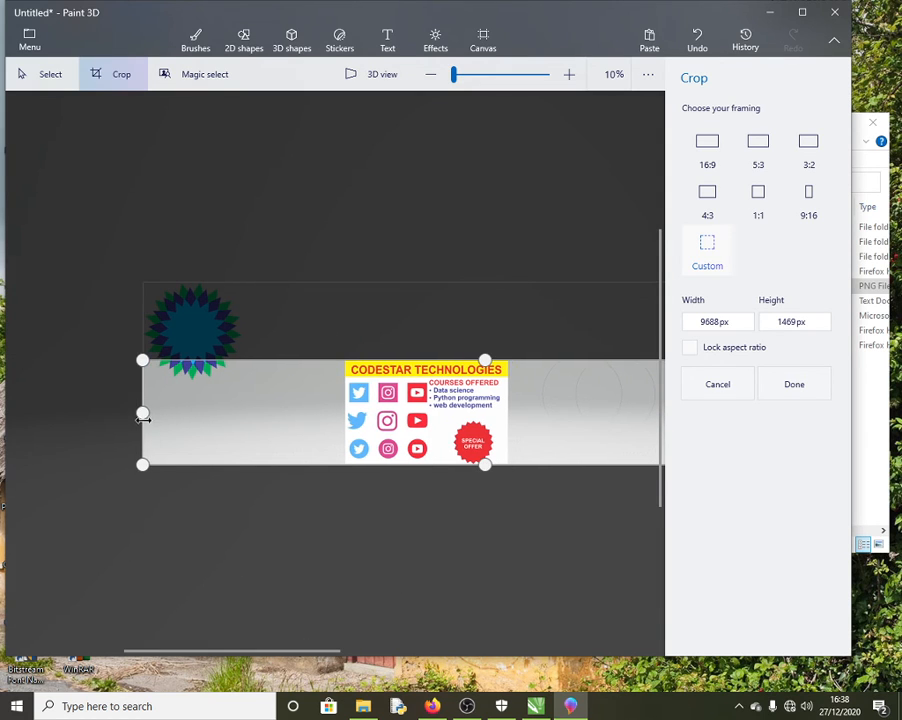
drag(142, 415, 345, 441)
drag(268, 652, 475, 585)
drag(522, 411, 202, 411)
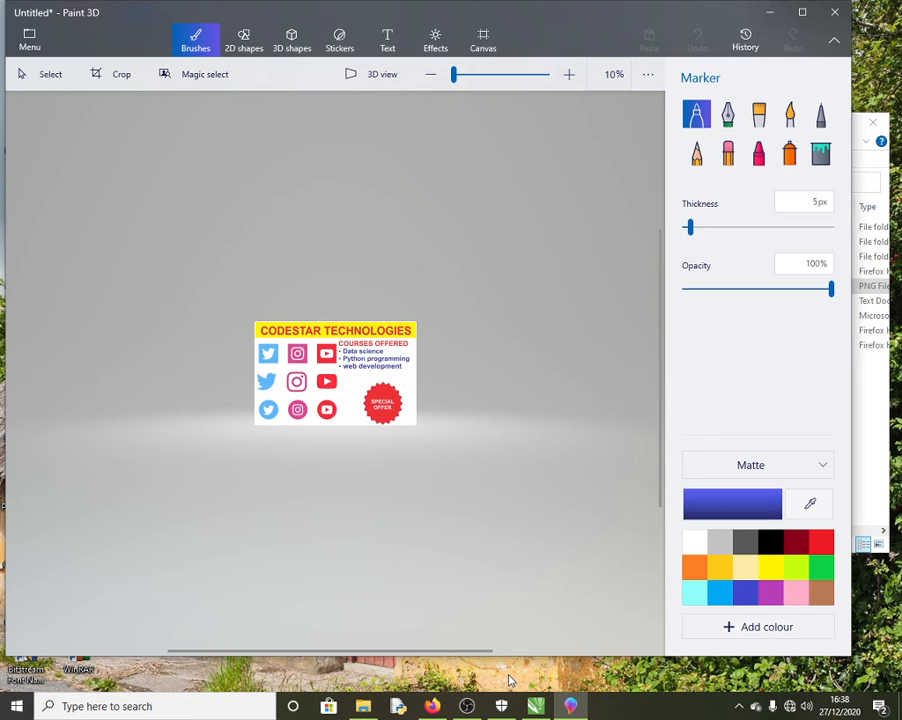
Step: Start a new CorelDRAW document from File > New from Template
click(535, 706)
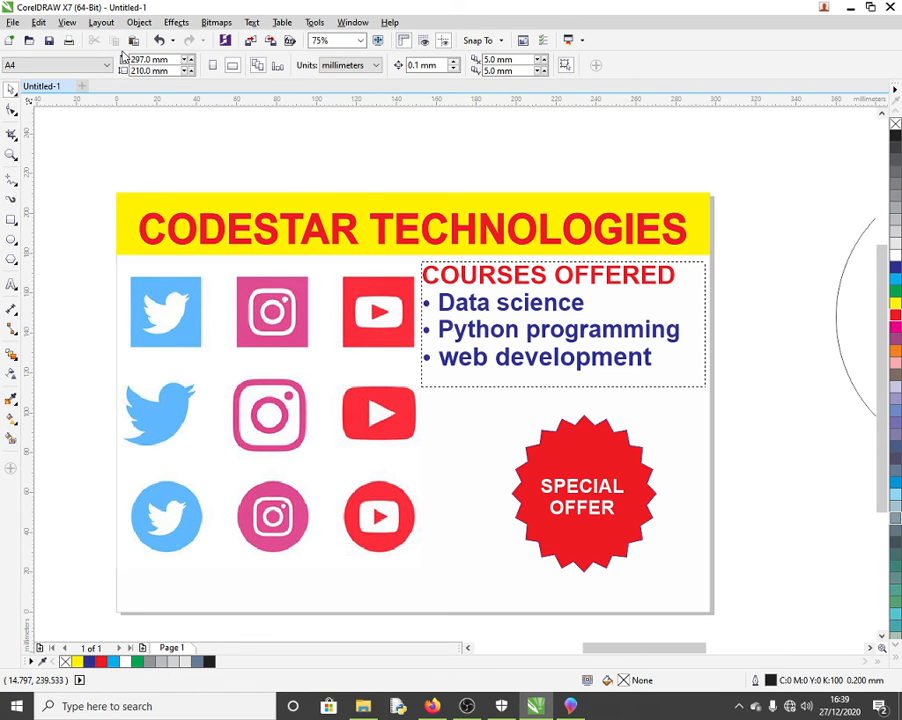
click(12, 24)
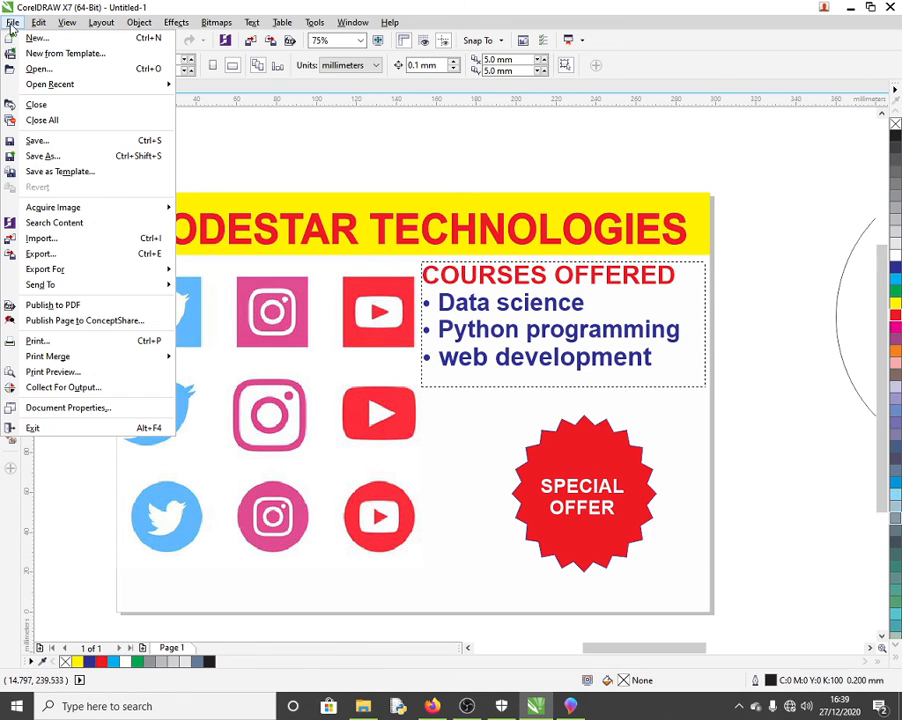
click(55, 54)
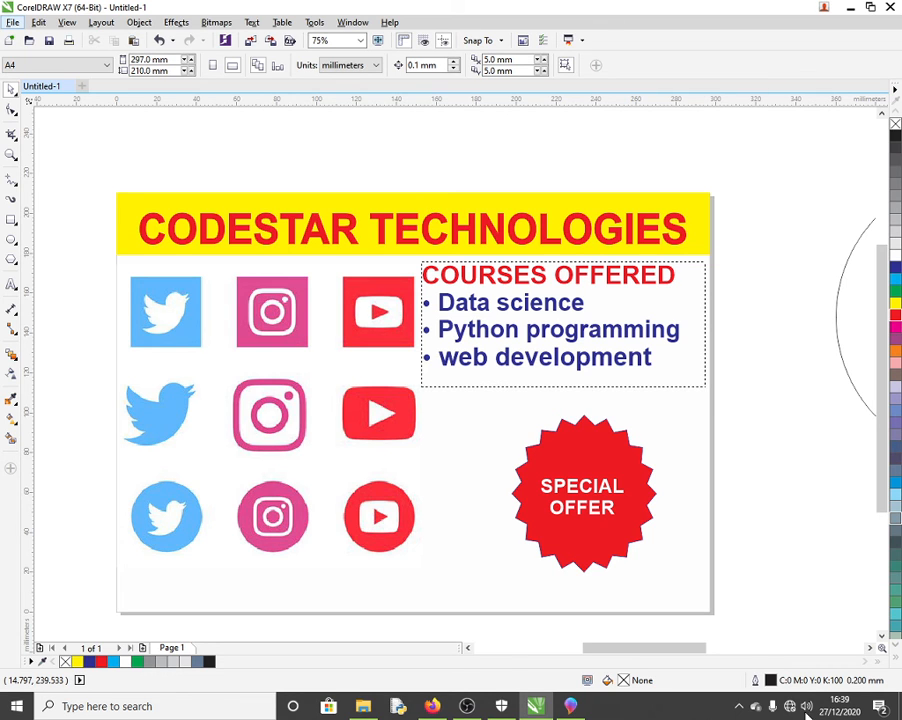
Step: Cancel Paint 3D's Name your project prompt and close Paint 3D
click(573, 711)
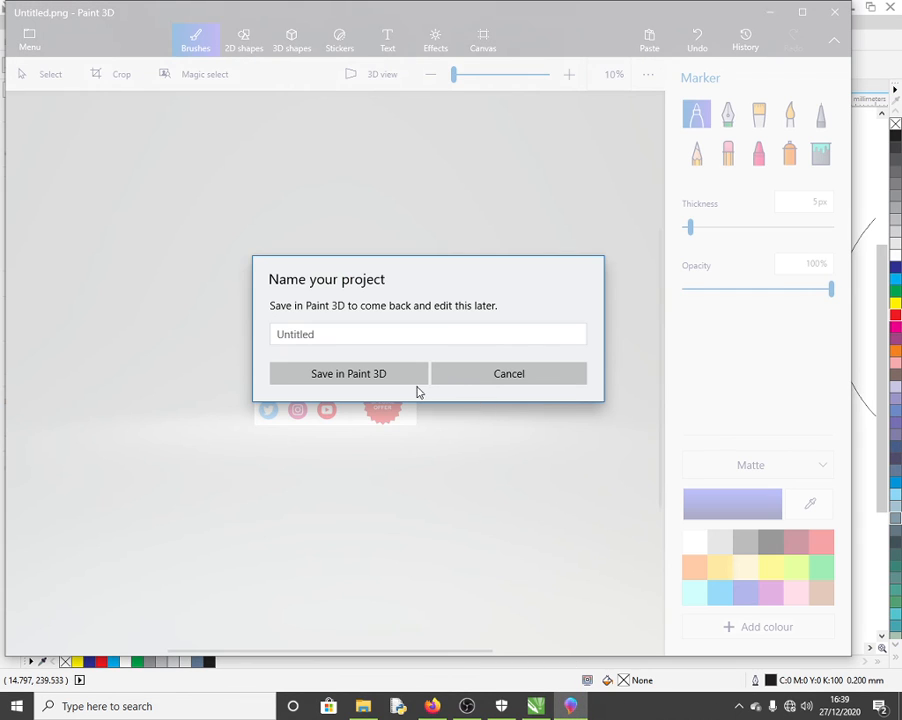
click(518, 374)
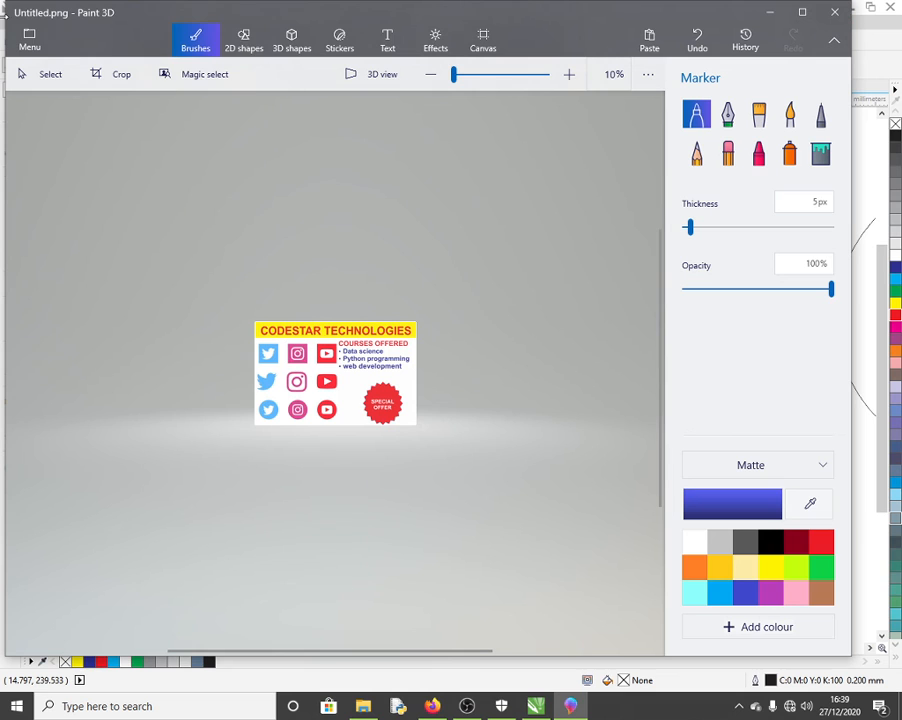
click(835, 12)
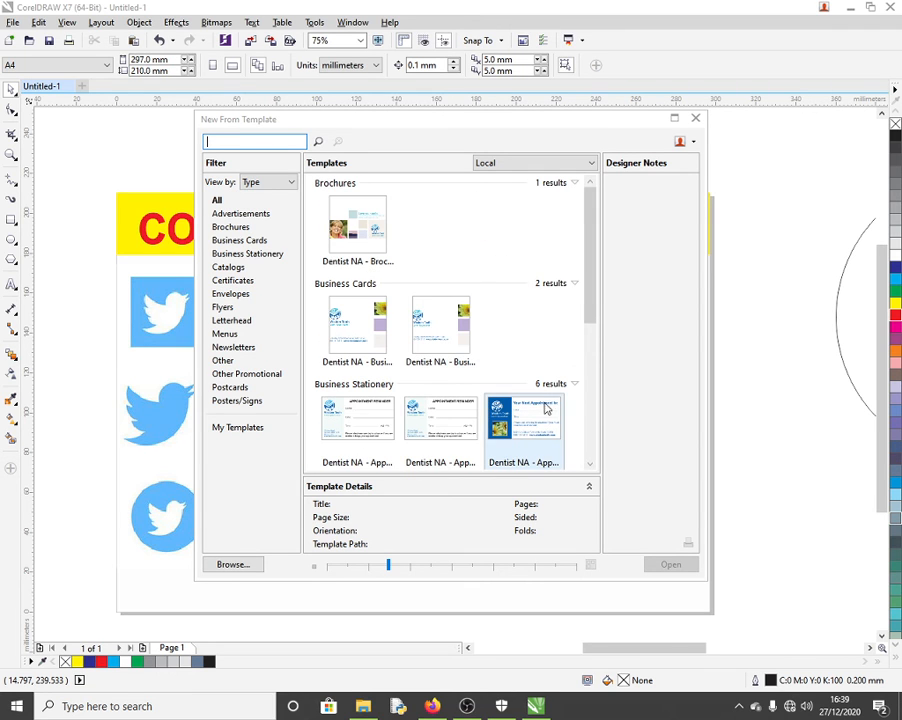
Step: Browse the Advertisements through Certificates template categories in the New From Template dialog
scroll(548, 392, down, 1)
scroll(522, 392, down, 2)
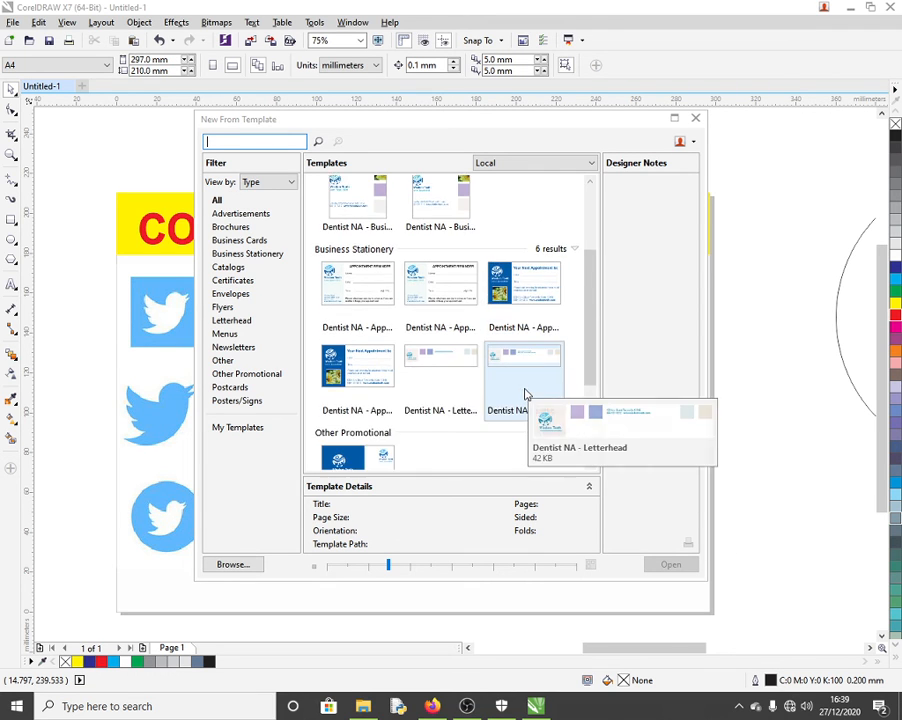
scroll(524, 392, up, 1)
scroll(525, 392, up, 3)
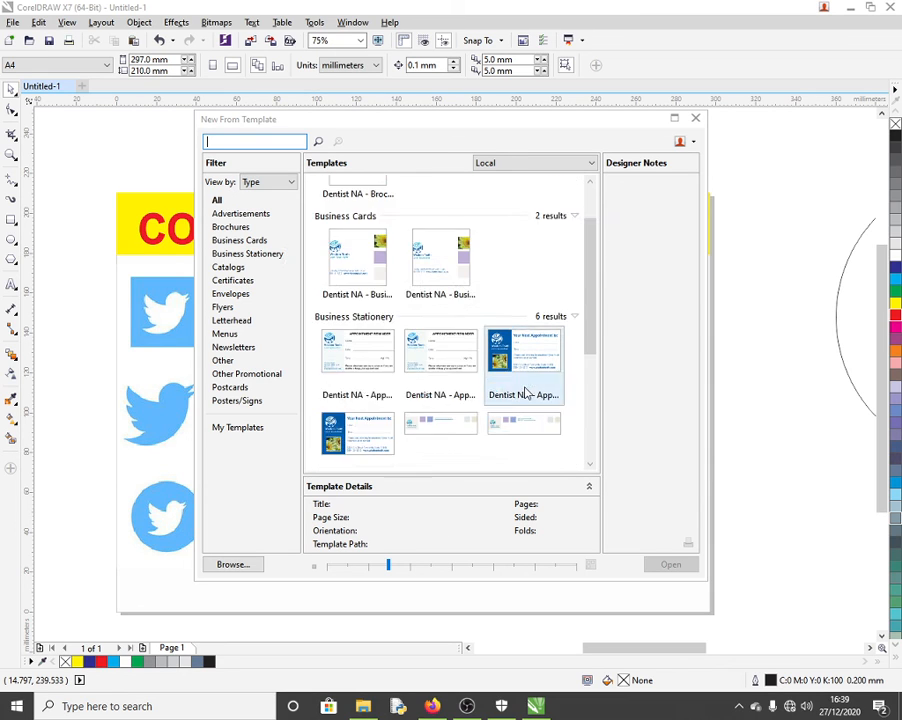
click(246, 214)
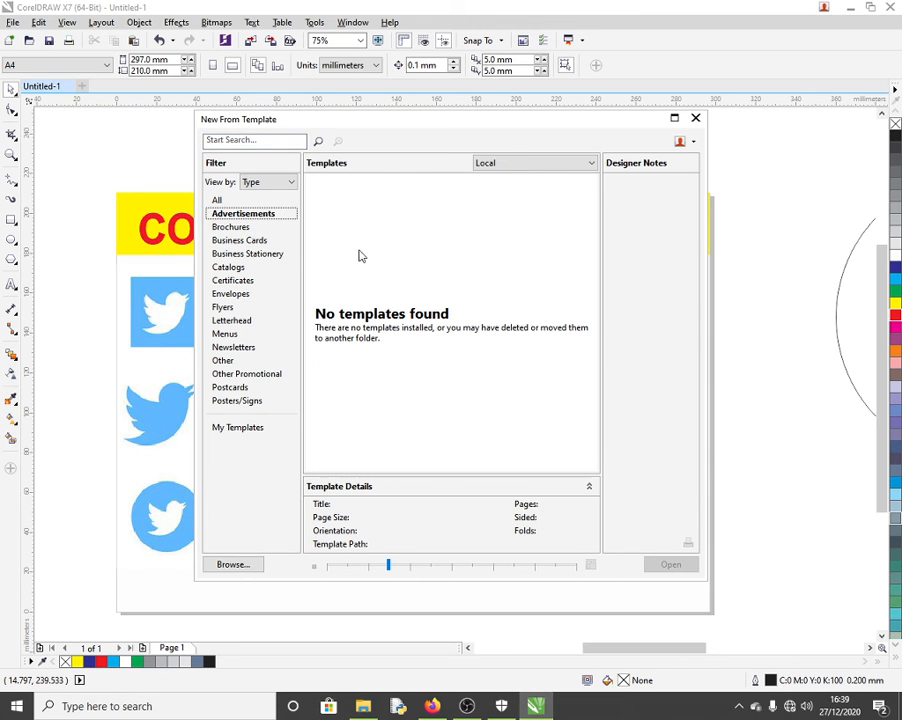
click(228, 228)
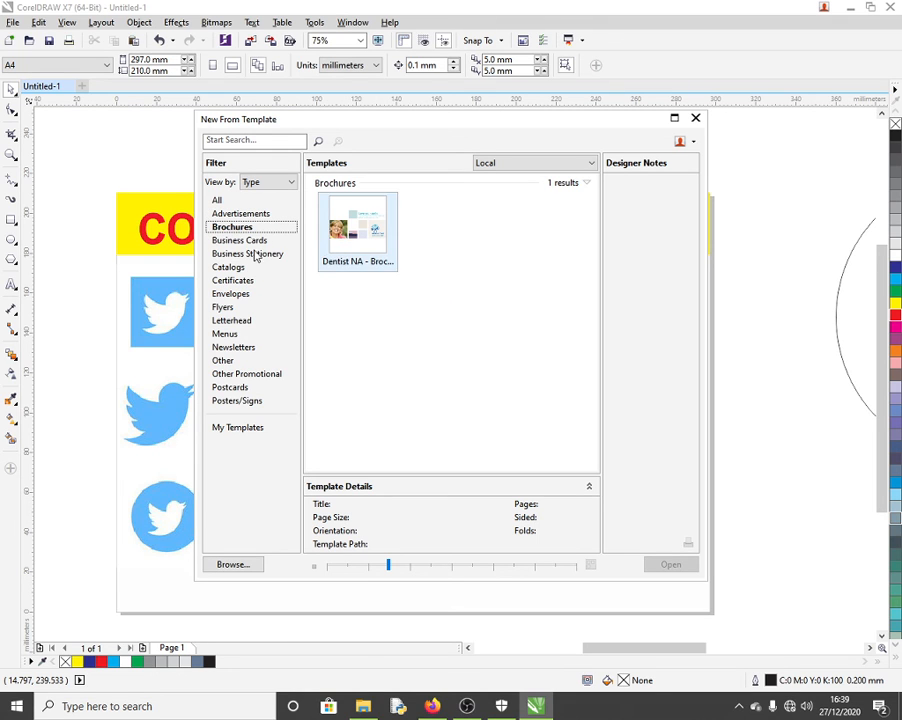
click(240, 240)
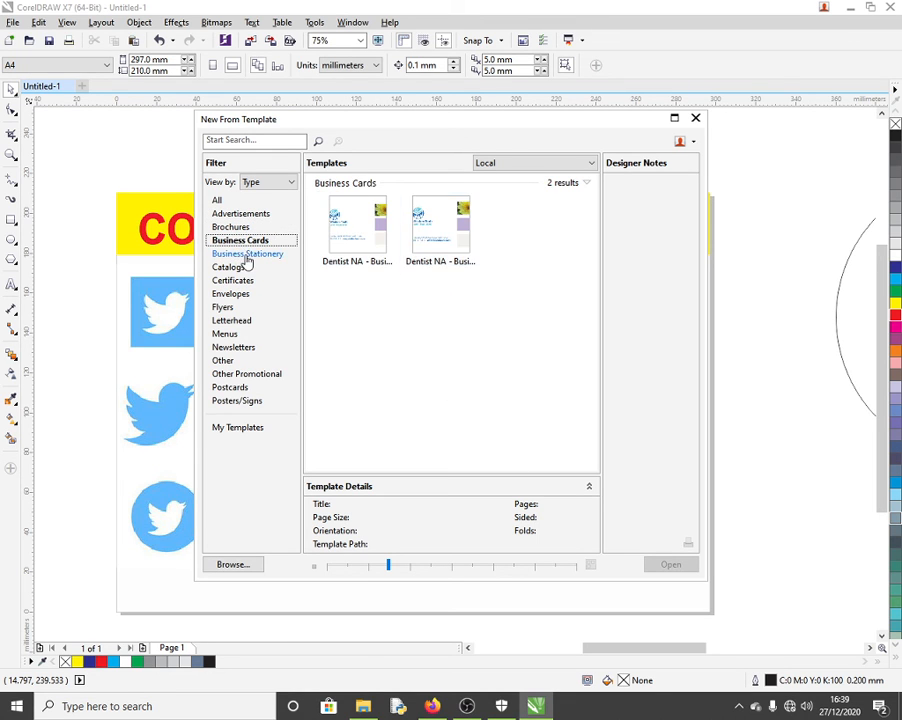
click(247, 255)
click(229, 267)
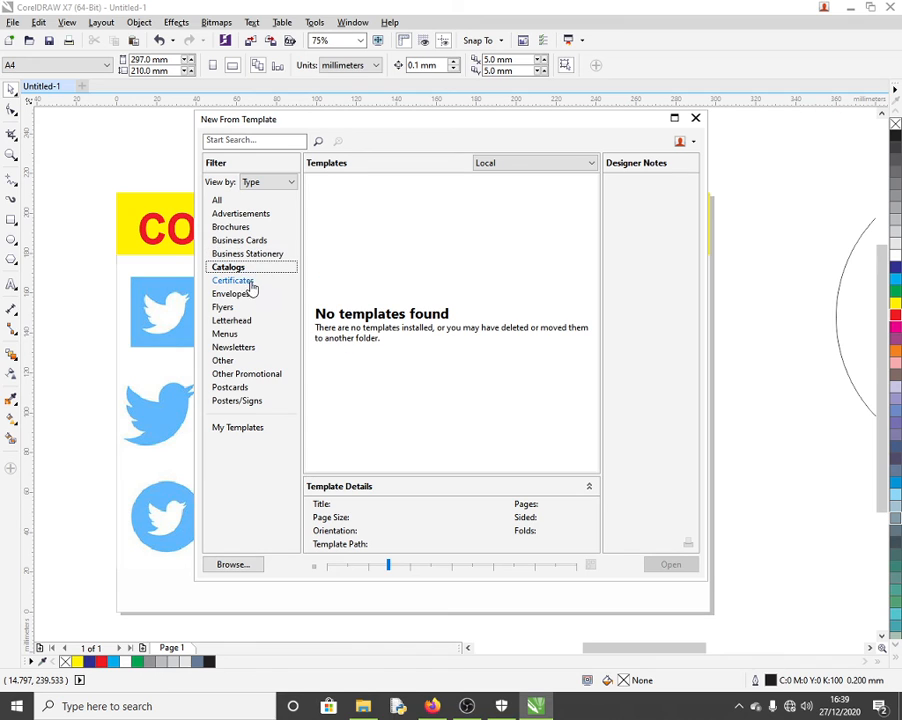
click(249, 284)
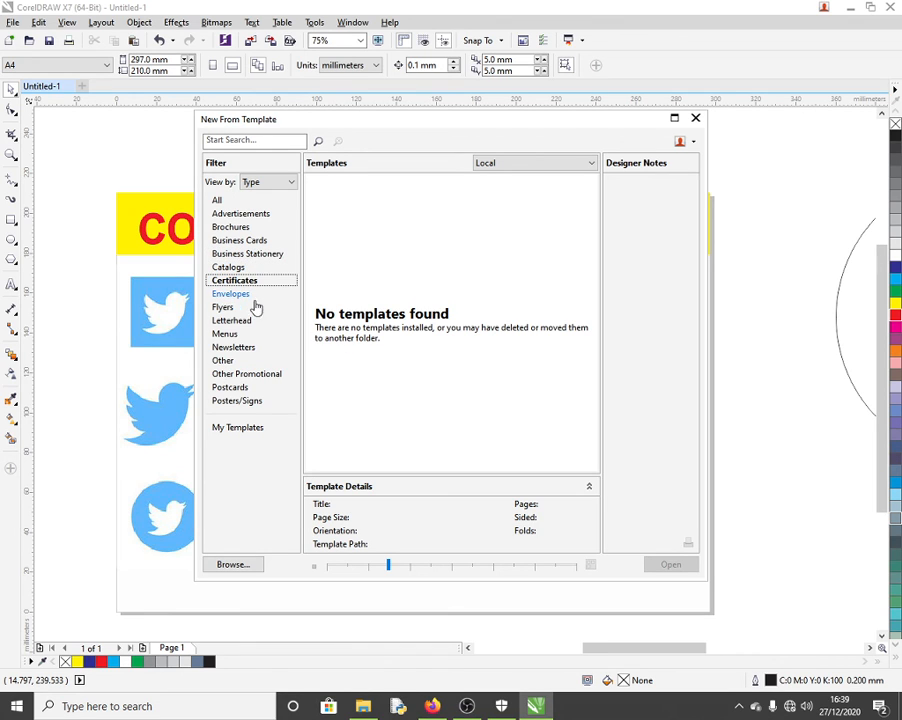
Step: Browse the Envelopes through Posters/Signs categories, then close the template browser
click(240, 296)
click(226, 309)
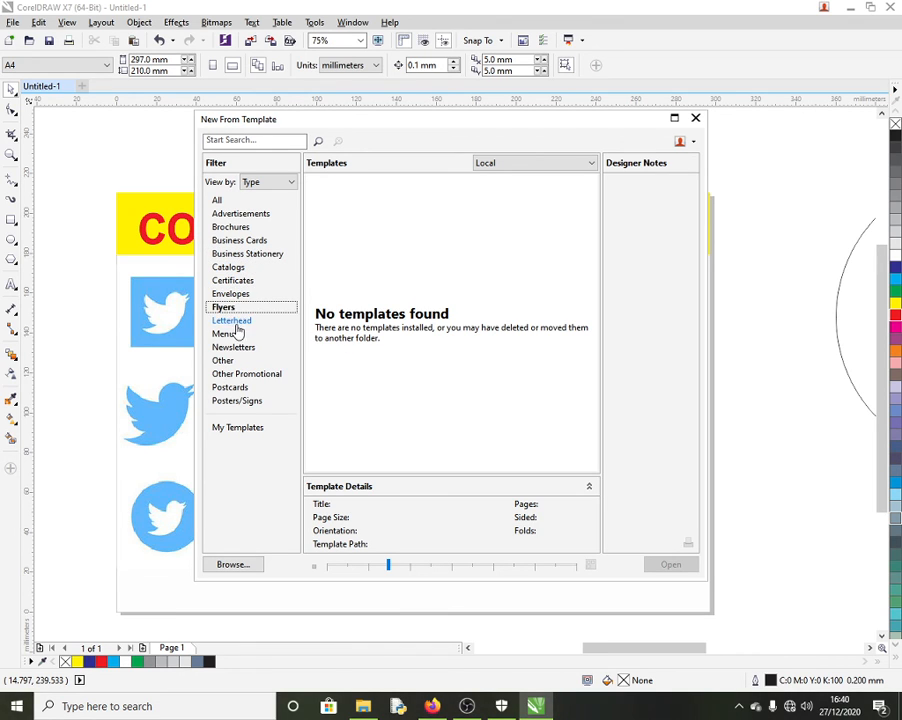
click(234, 321)
click(231, 340)
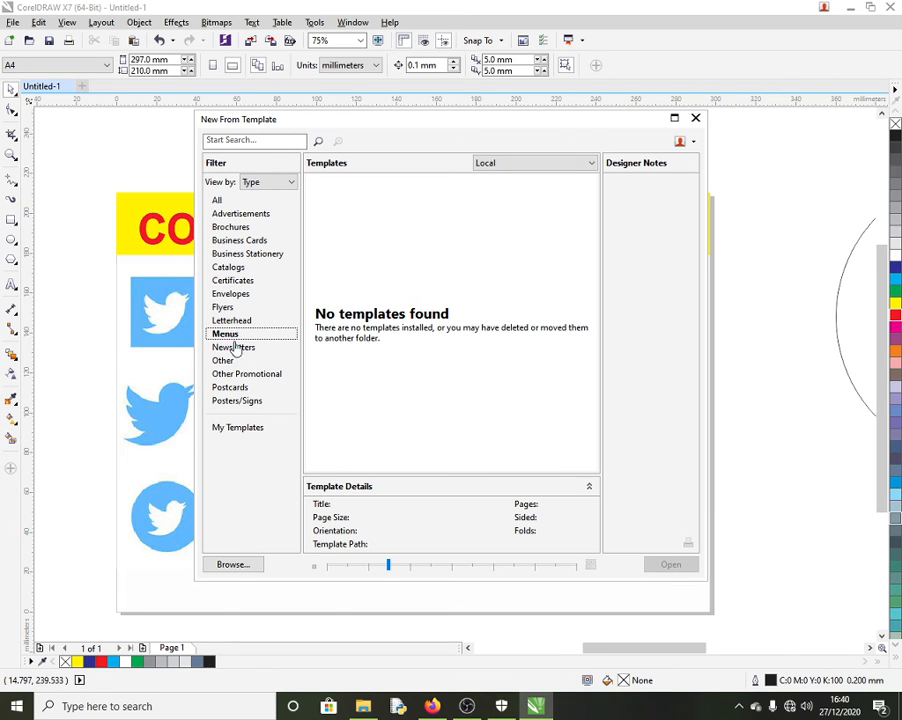
click(224, 350)
click(226, 362)
click(246, 376)
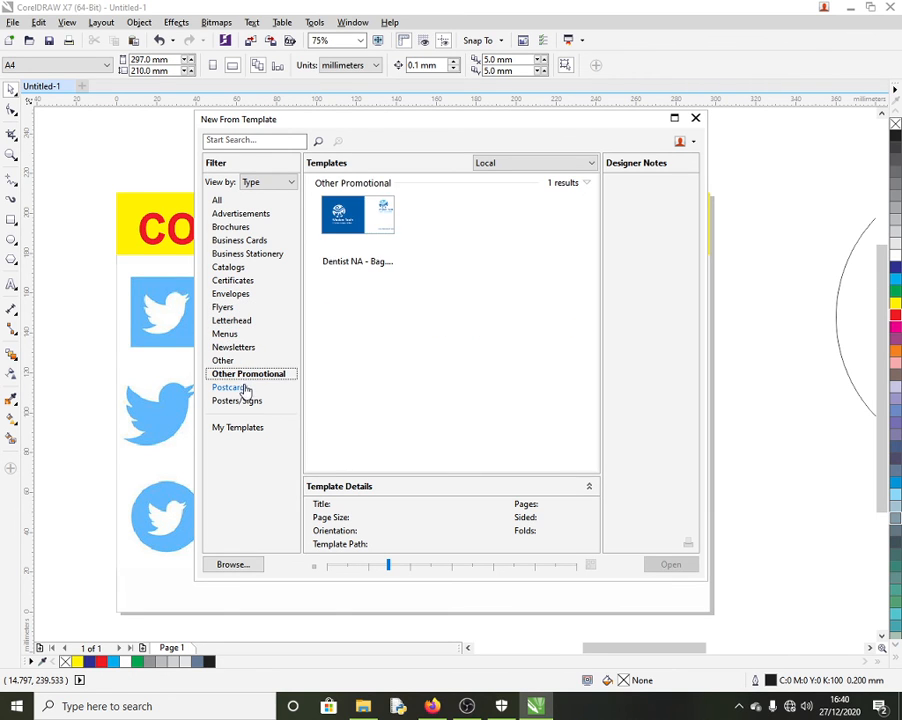
click(240, 388)
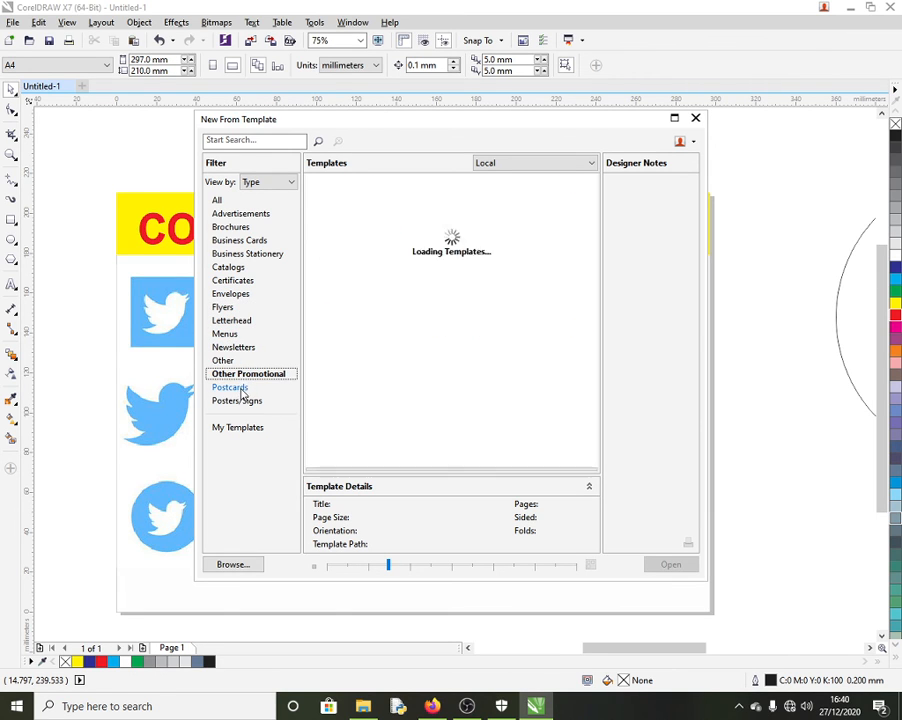
click(249, 403)
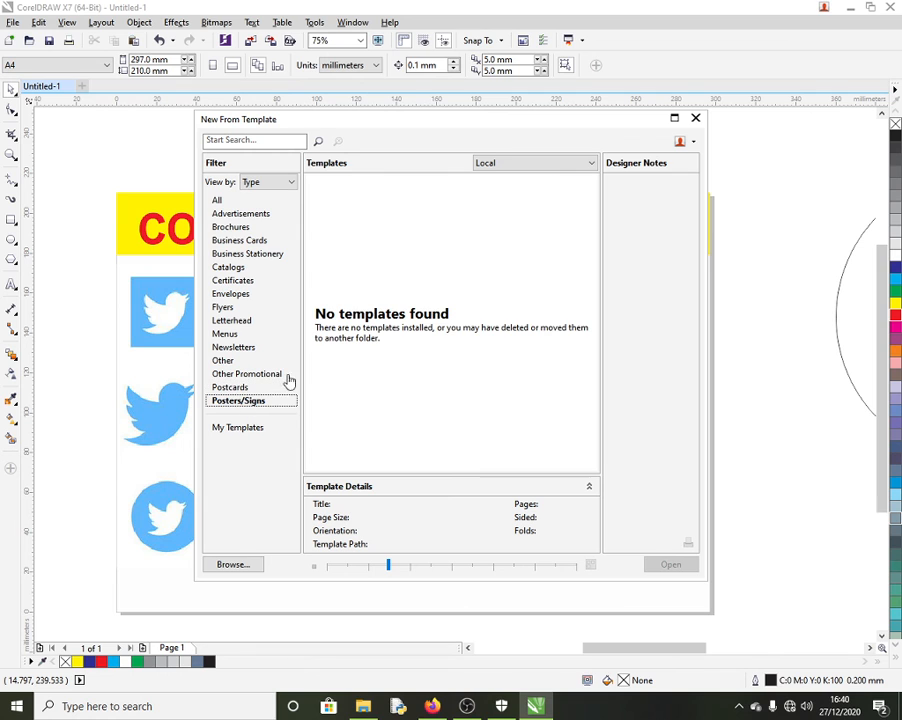
click(695, 118)
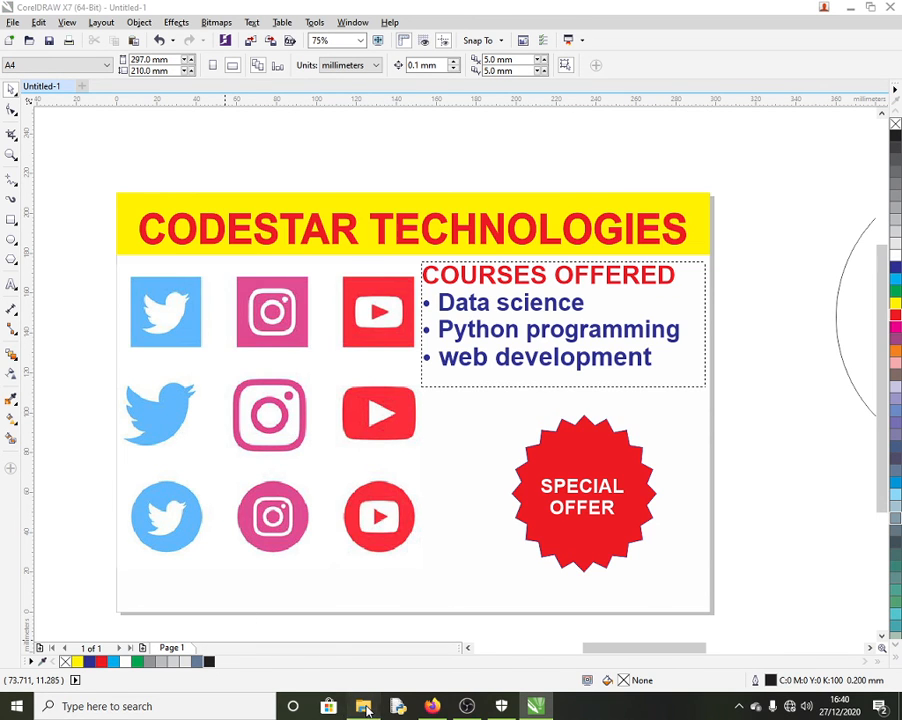
Step: Open Sample1.cdr from Documents > Corel > CorelDRAW X7 Samples in File Explorer
click(363, 706)
double_click(558, 231)
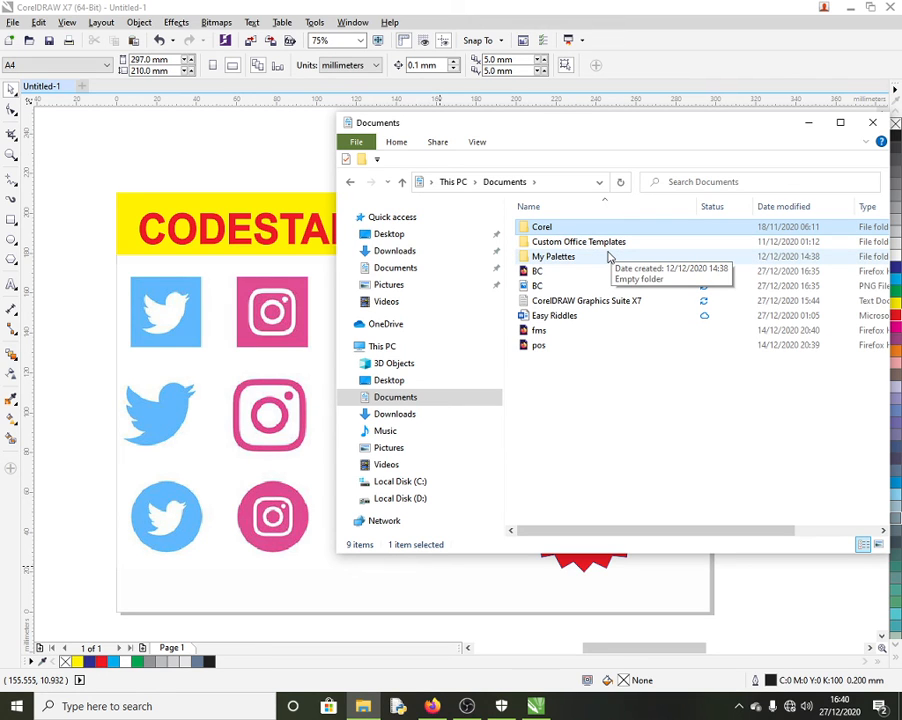
double_click(609, 245)
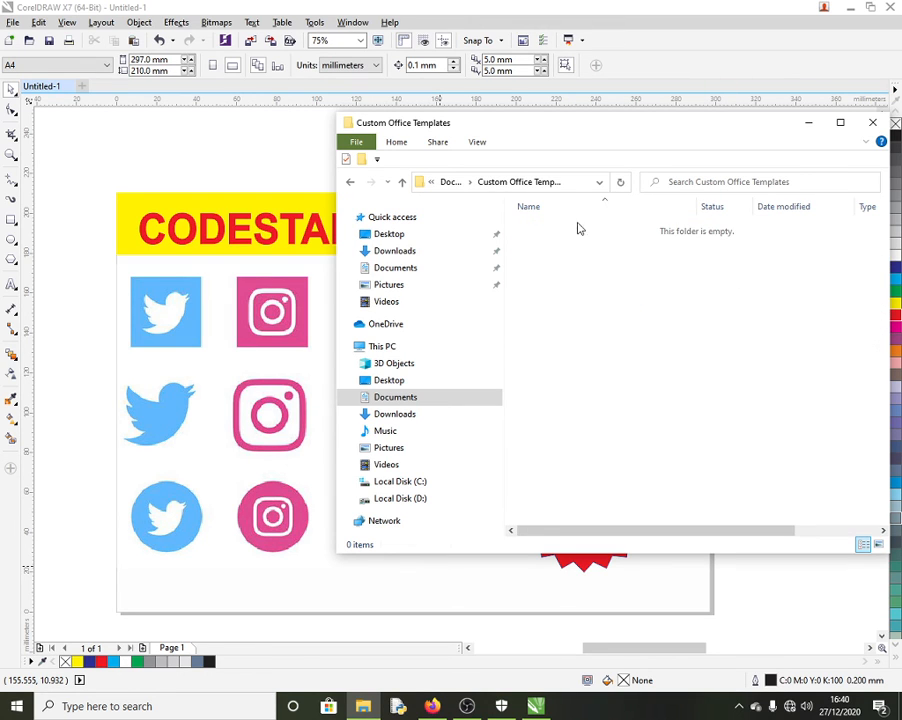
click(450, 182)
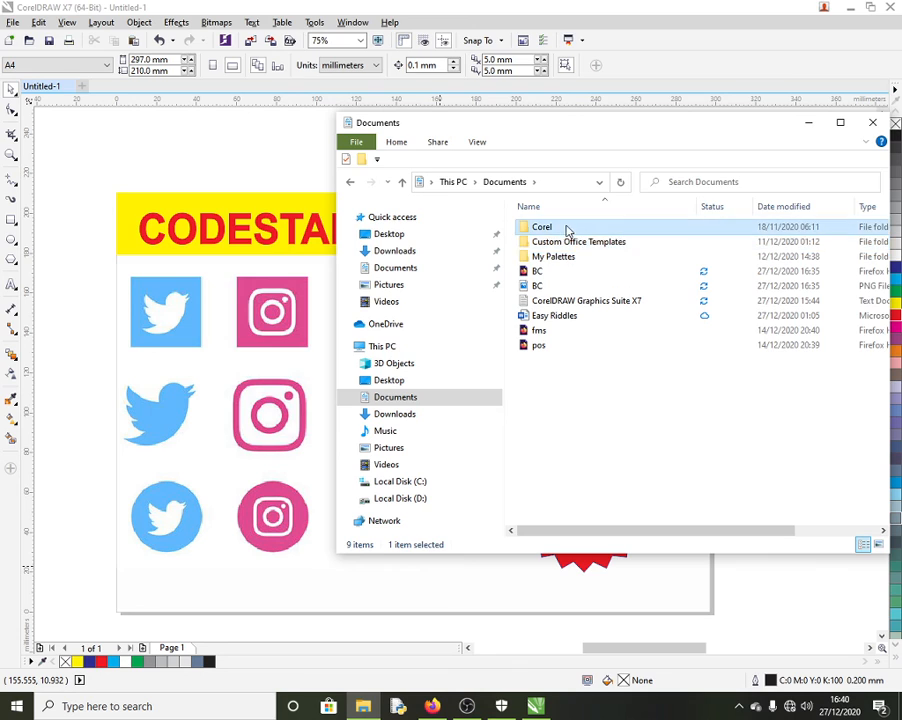
double_click(567, 230)
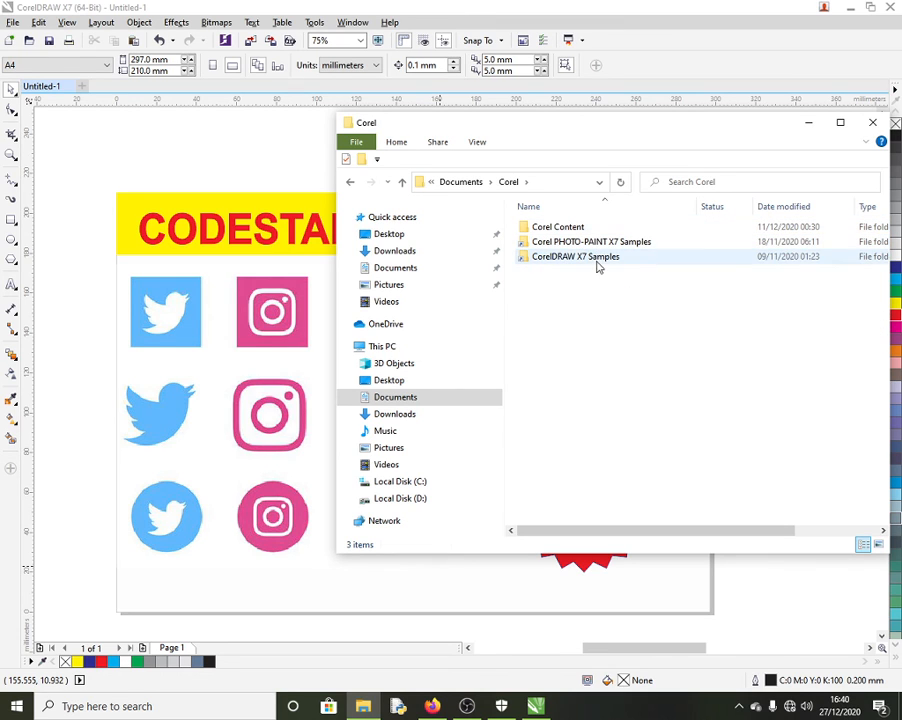
double_click(597, 259)
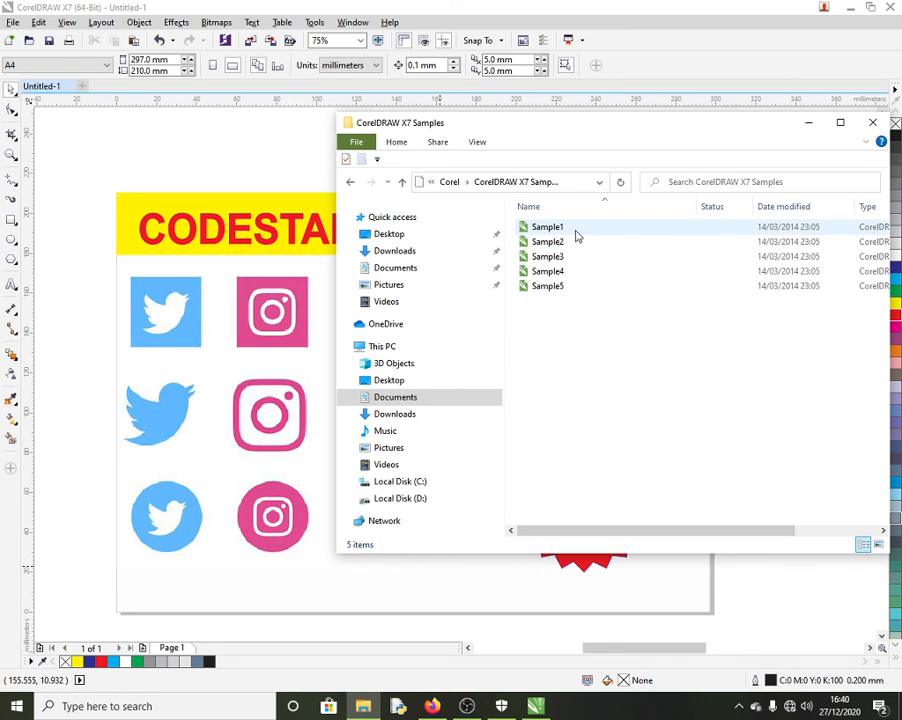
double_click(574, 231)
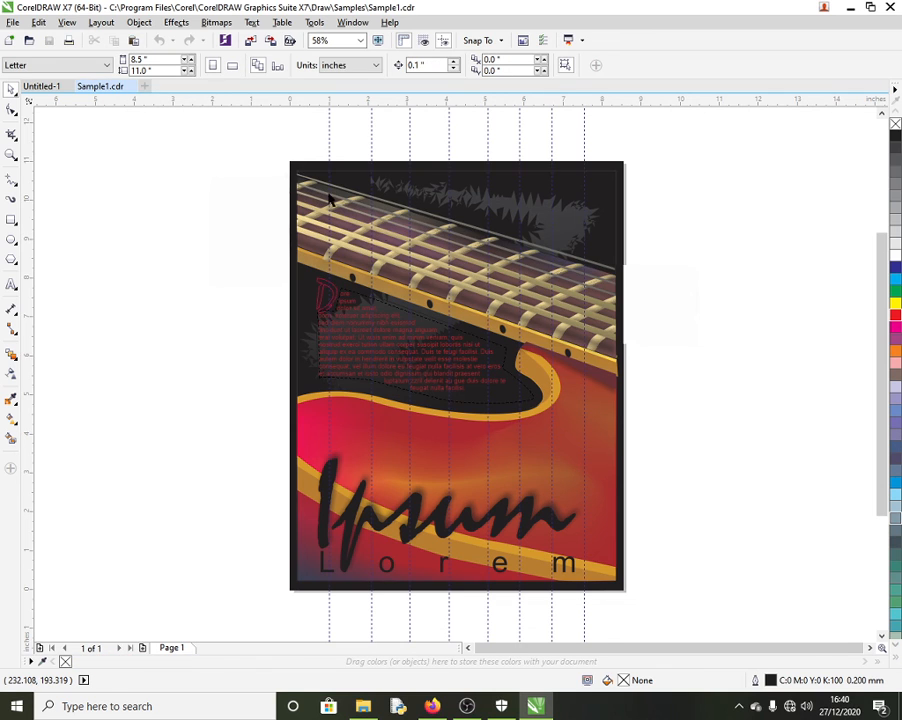
Step: Drag the guitar poster's red paragraph text, strings, frets and orange neck strip apart
click(231, 250)
drag(382, 334, 190, 304)
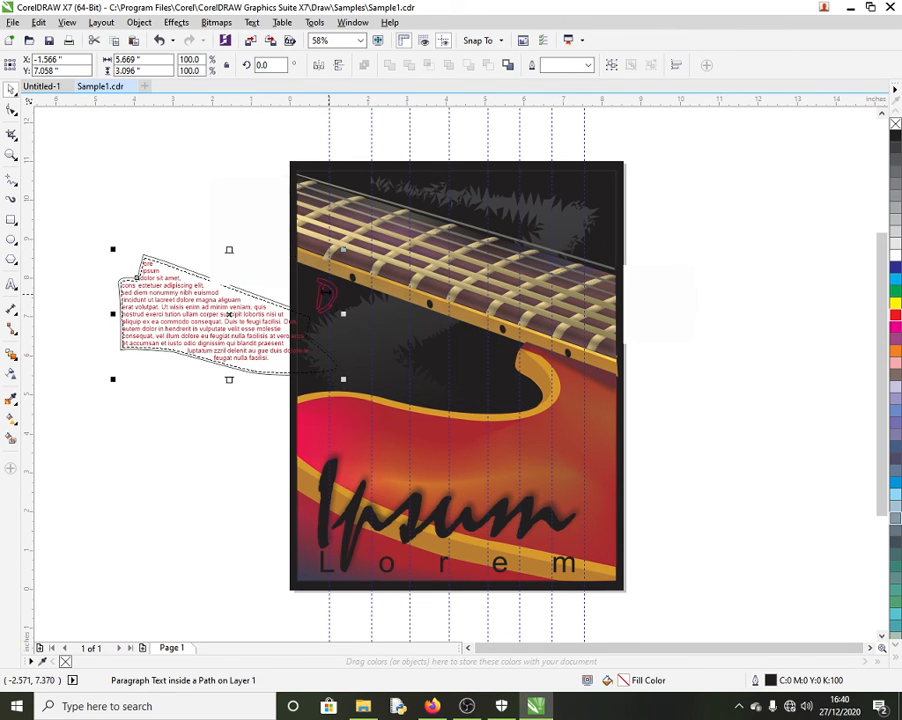
click(319, 290)
drag(456, 261, 668, 274)
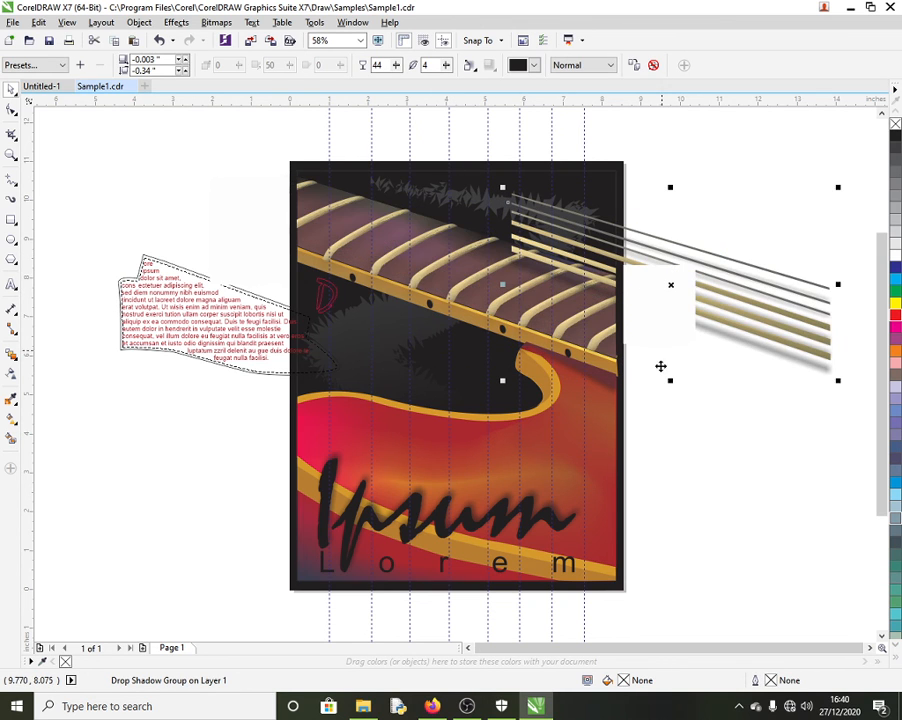
click(456, 283)
drag(456, 283, 663, 449)
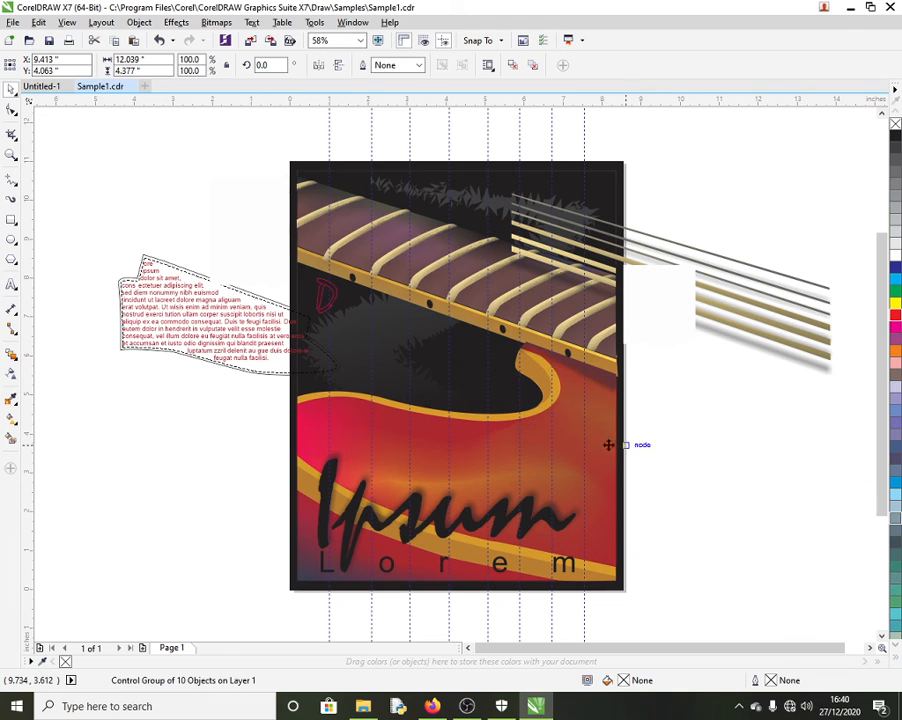
drag(443, 311, 348, 352)
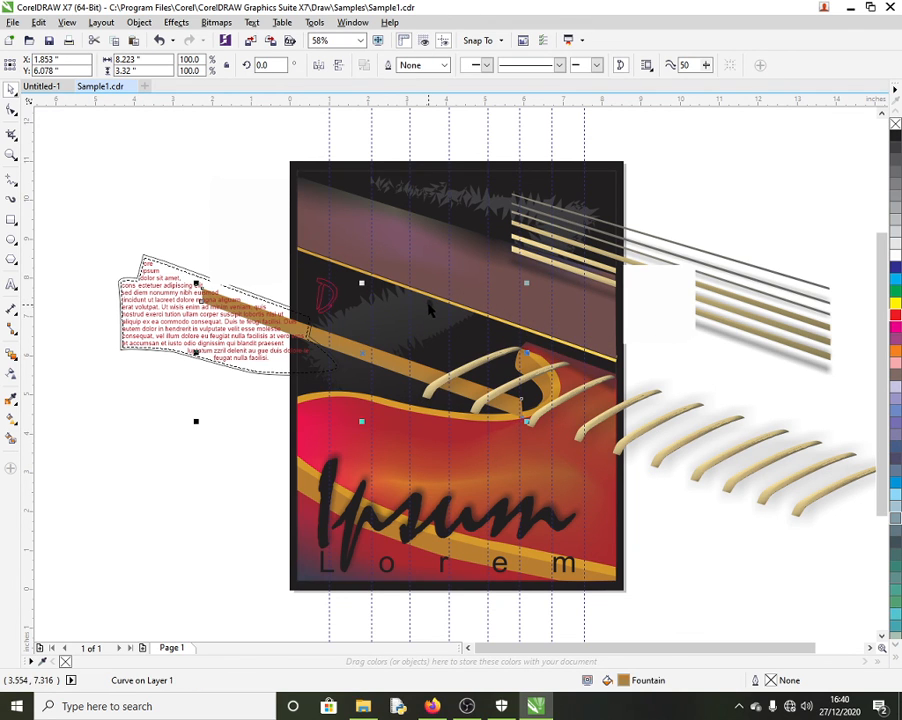
click(418, 342)
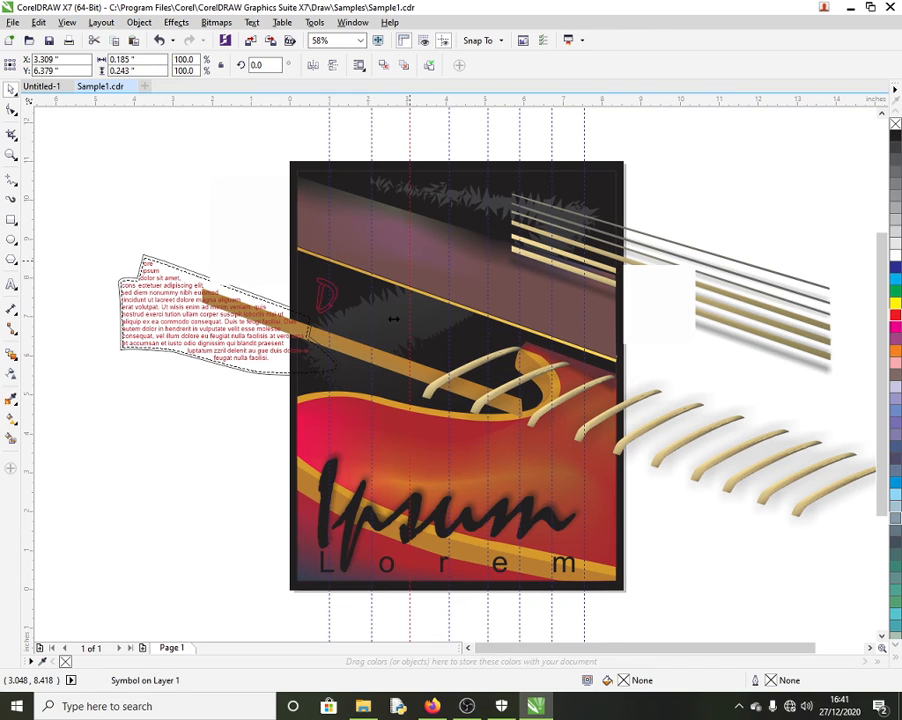
key(Escape)
click(352, 274)
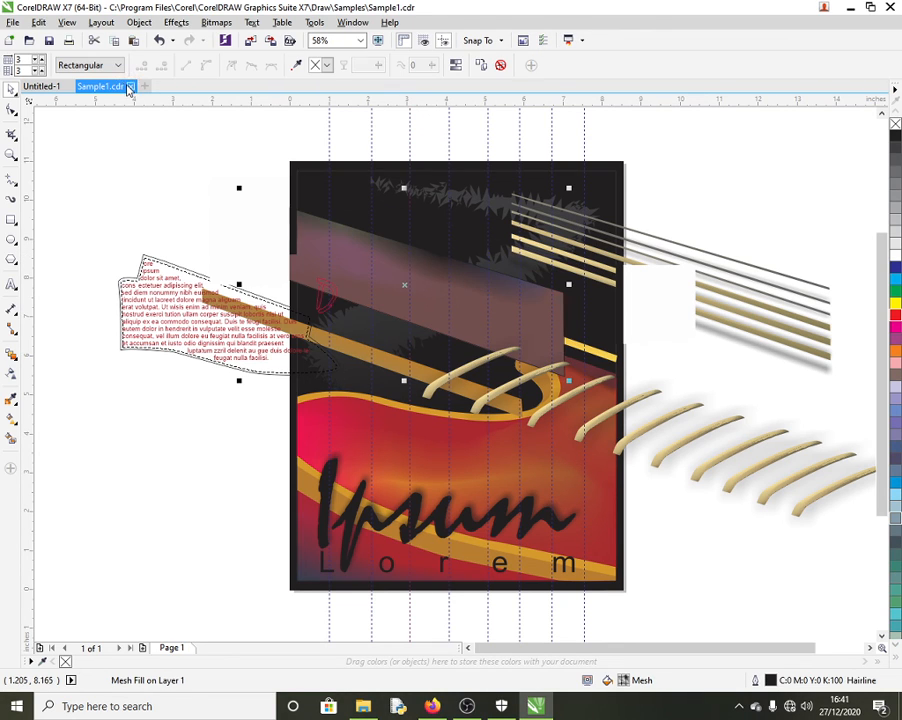
Step: Close Sample1 and open Sample2 from the samples folder
click(131, 87)
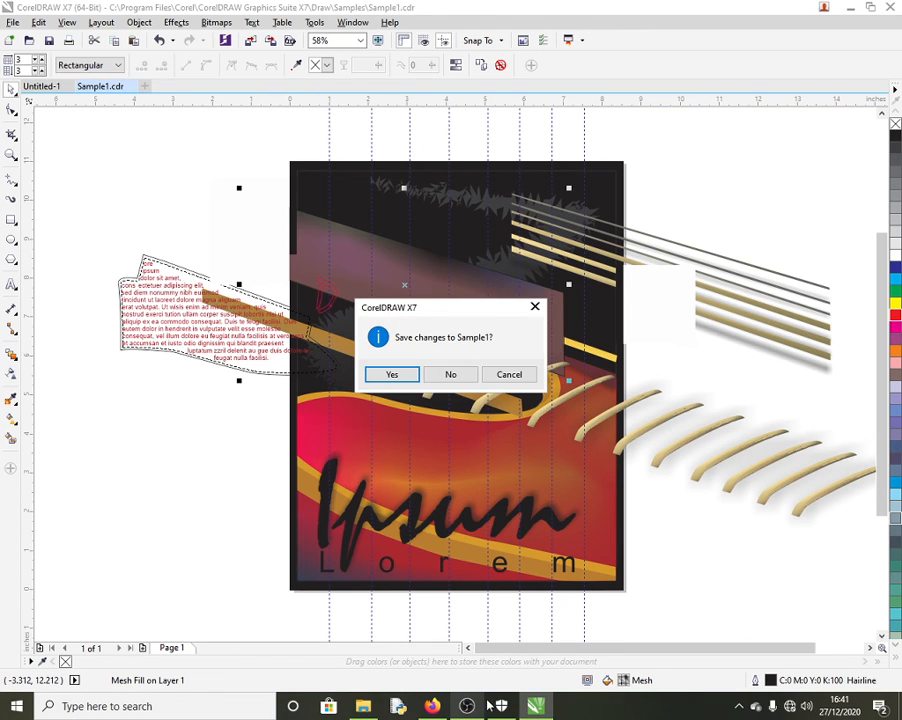
click(364, 706)
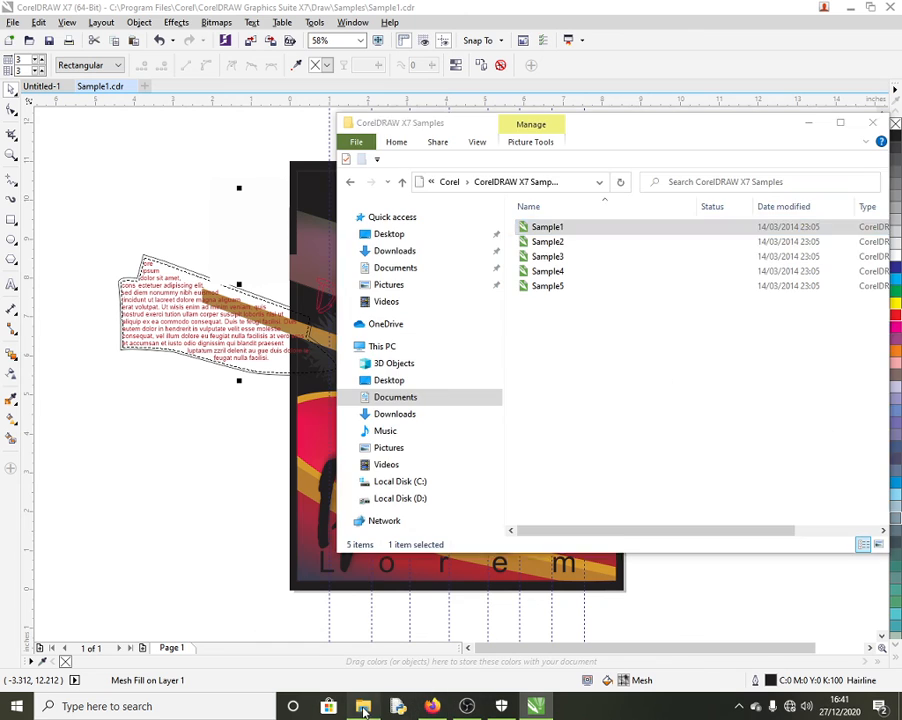
double_click(576, 242)
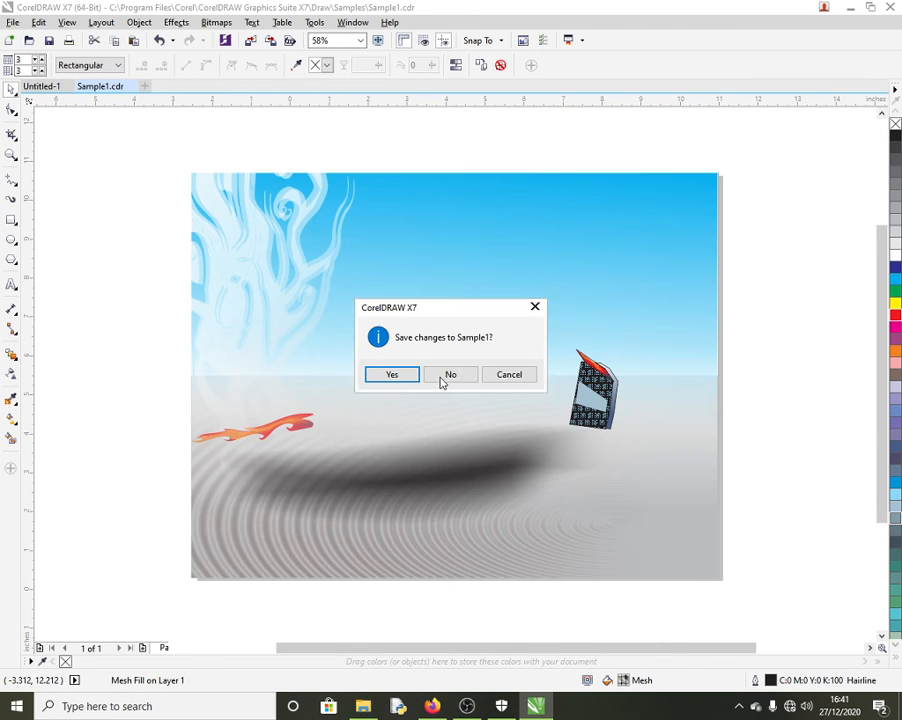
Step: Discard Sample1's changes, then drag the car's licence plate, its shadow and the bumper off
click(441, 379)
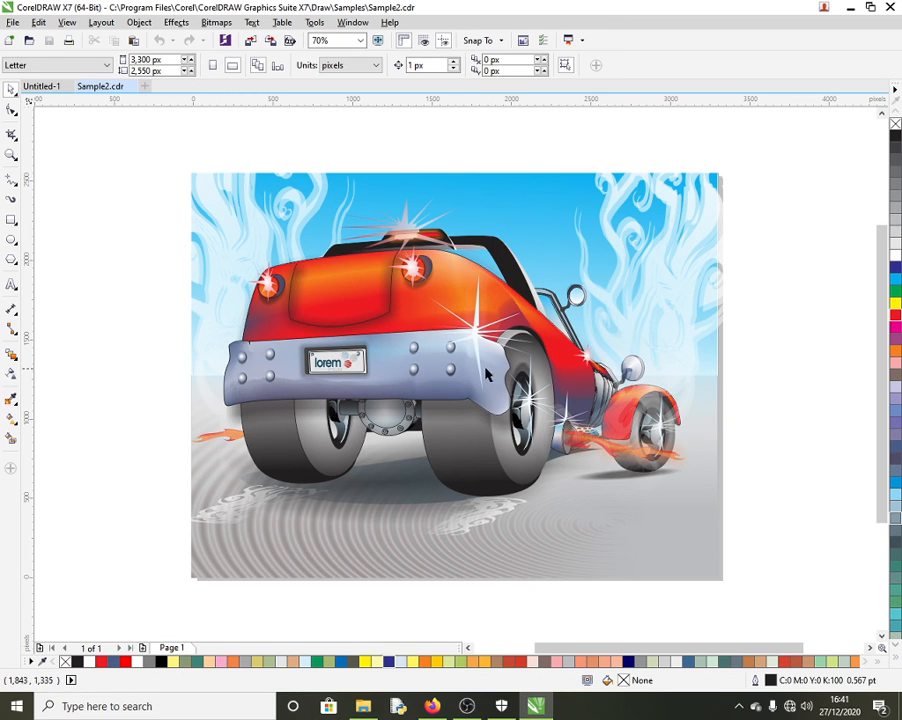
click(348, 366)
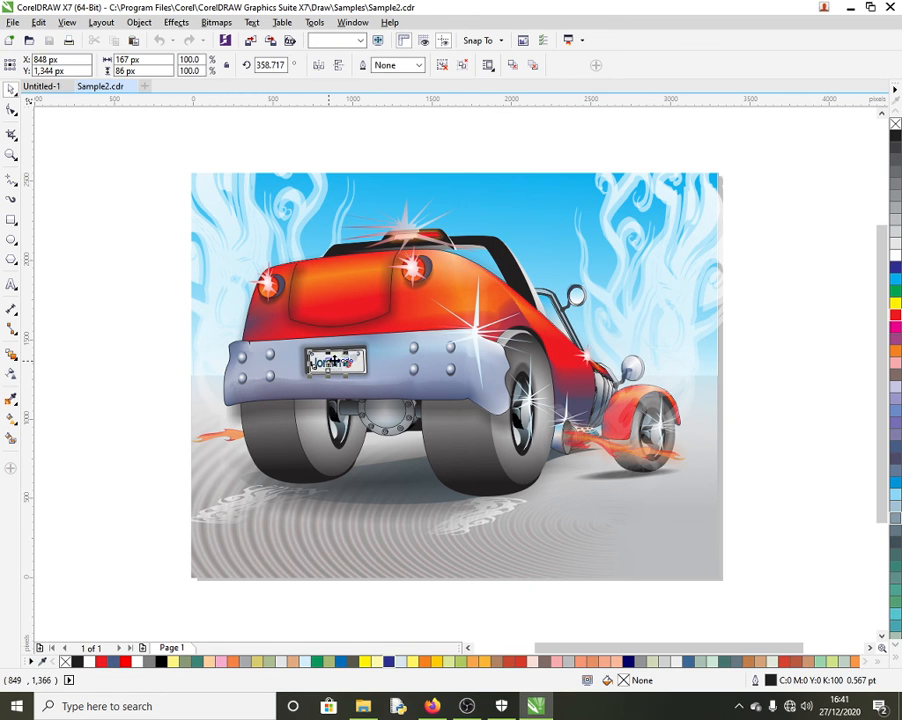
drag(348, 366, 102, 404)
drag(309, 380, 135, 483)
drag(335, 390, 237, 568)
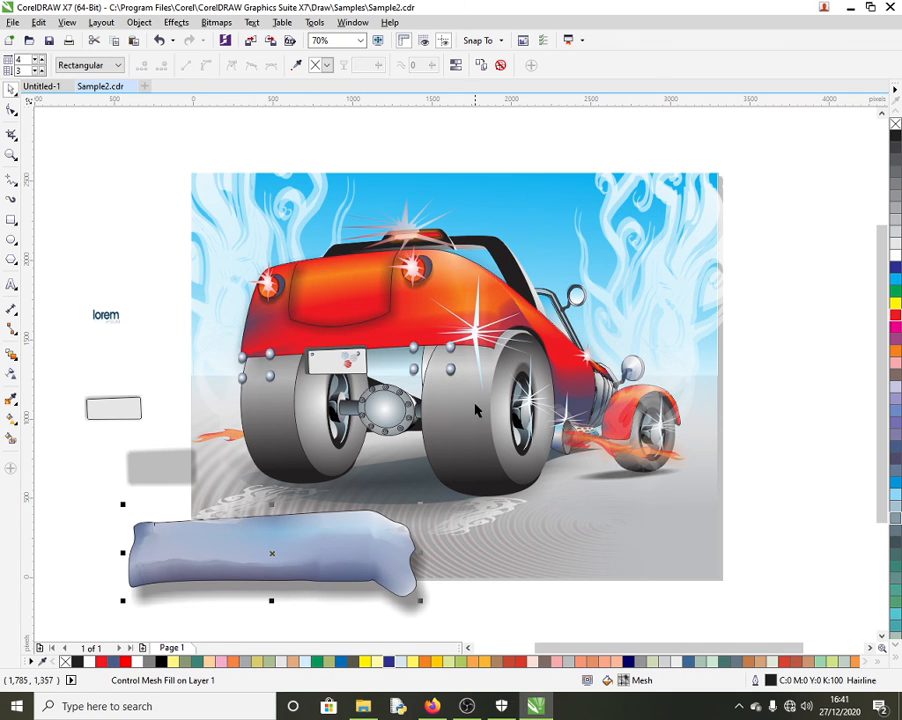
click(601, 487)
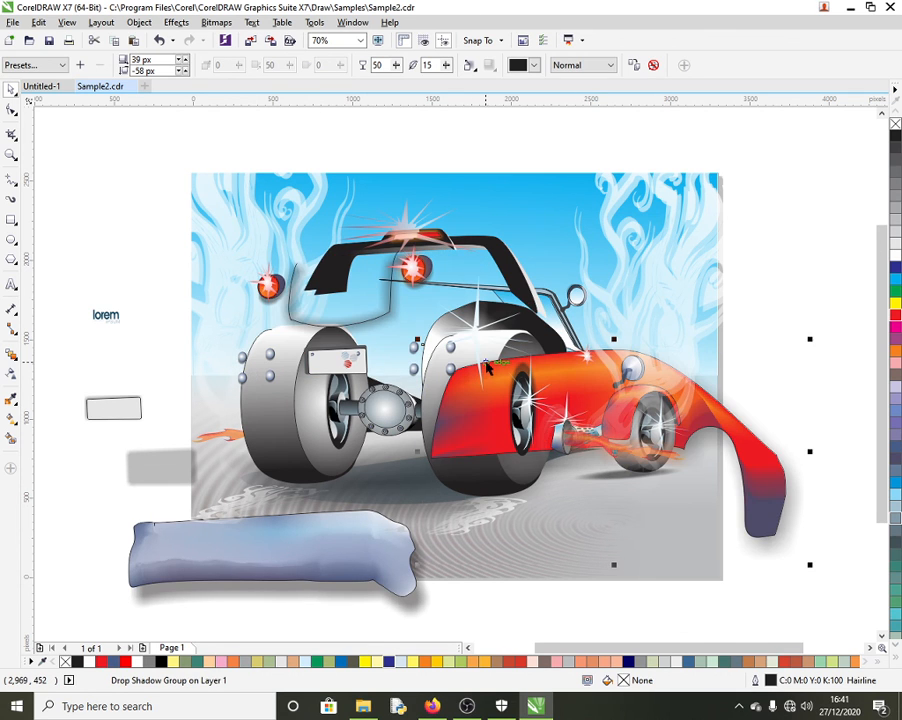
Step: Pull the trunk, spoiler, rear wheel, axle, sparkles, fender, red body and big wheel apart
drag(357, 279, 217, 199)
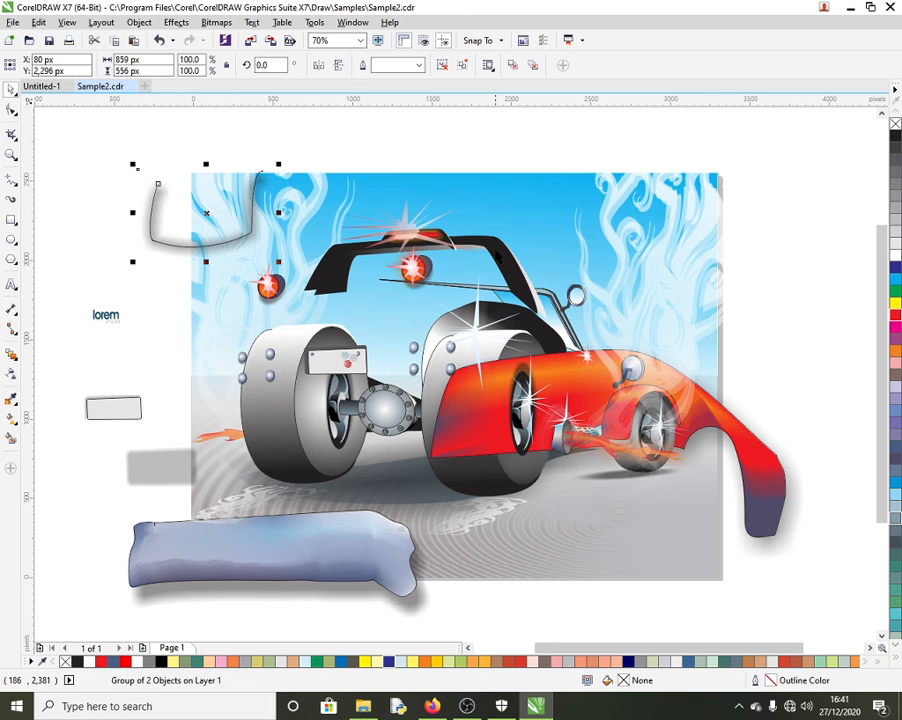
drag(440, 268, 585, 196)
drag(263, 382, 146, 406)
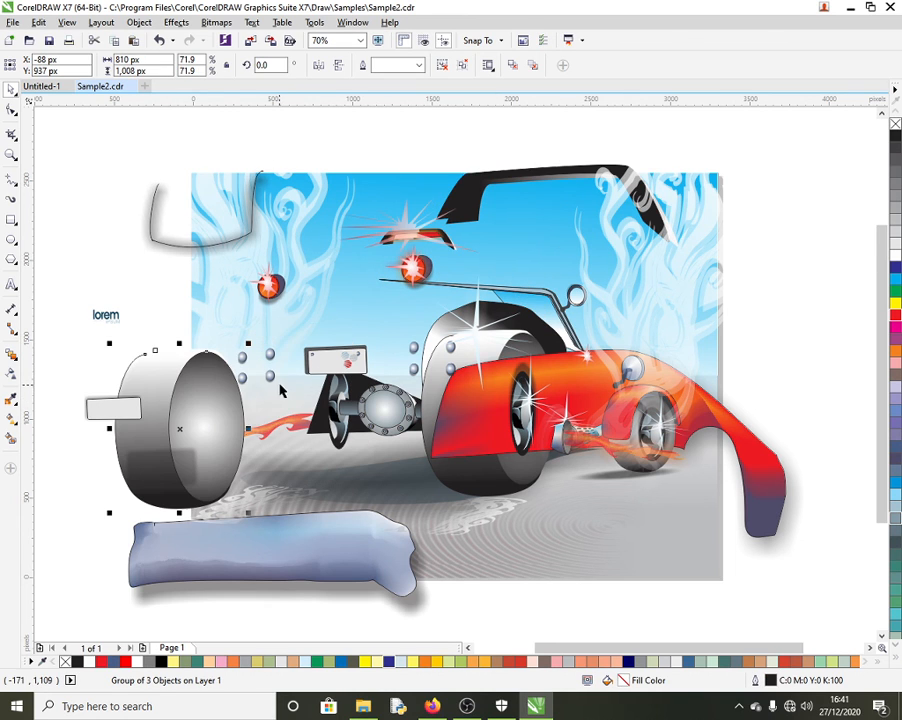
drag(393, 407, 435, 536)
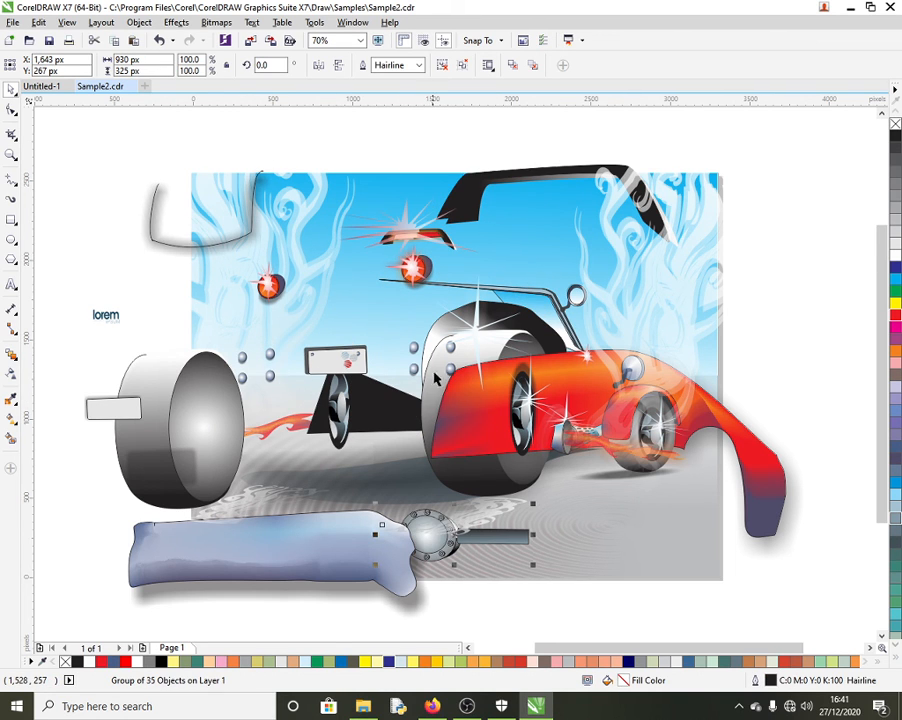
drag(484, 341, 696, 255)
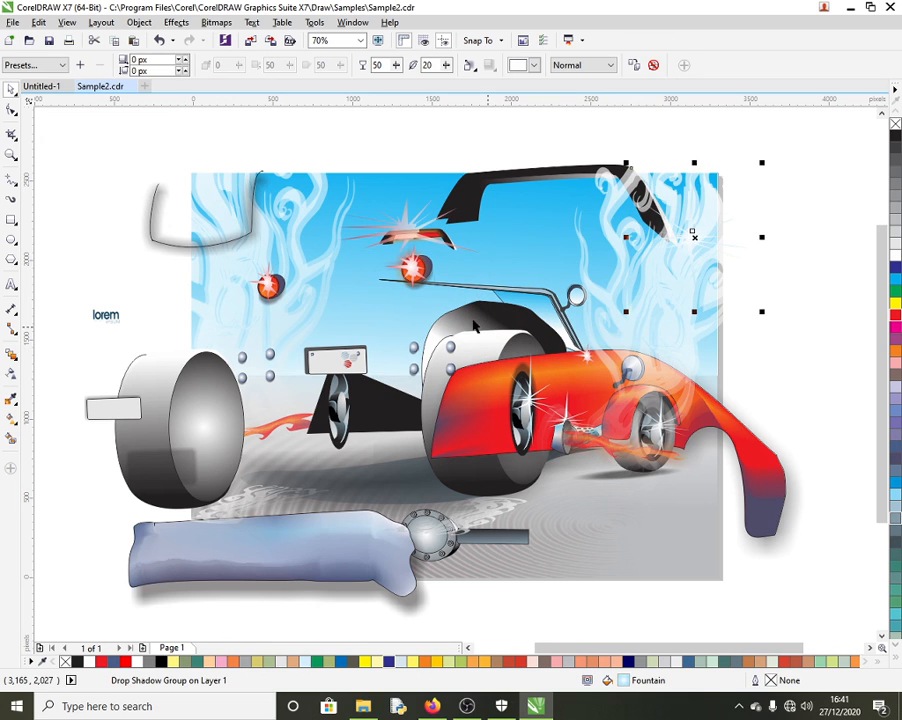
drag(471, 318, 212, 232)
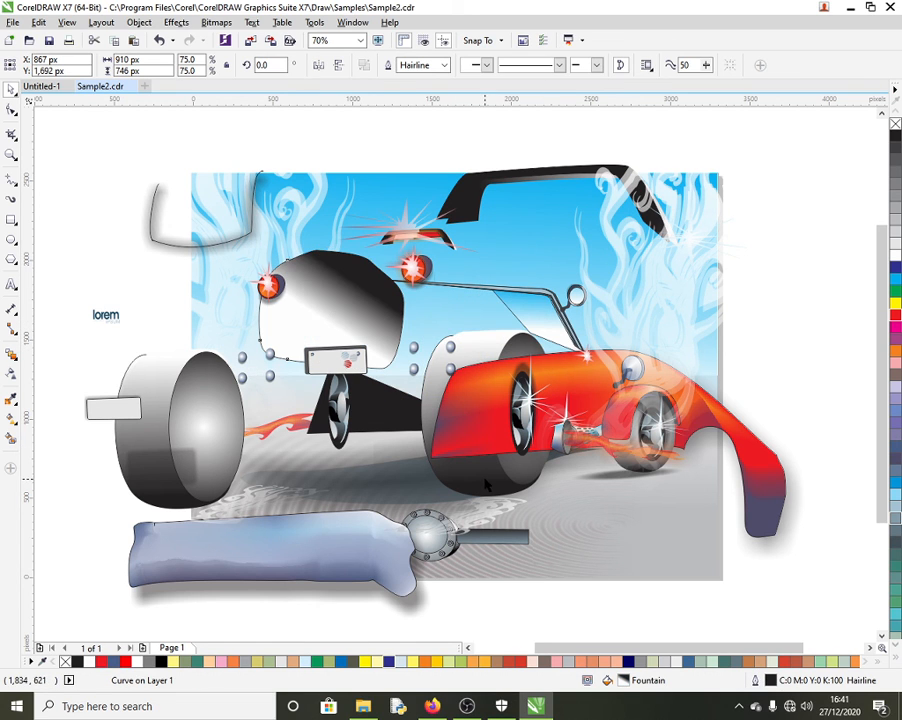
drag(485, 478, 685, 561)
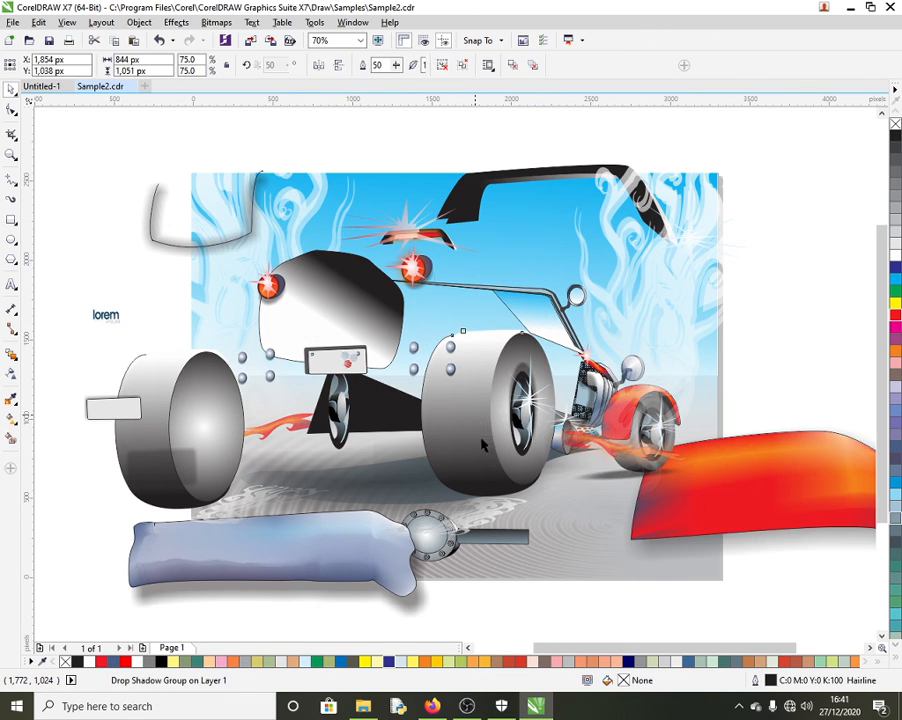
drag(497, 427, 560, 540)
Step: Separate the front wheel, curves, flame shapes and grille, then undo back to the assembled car
drag(526, 418, 434, 444)
drag(510, 419, 492, 479)
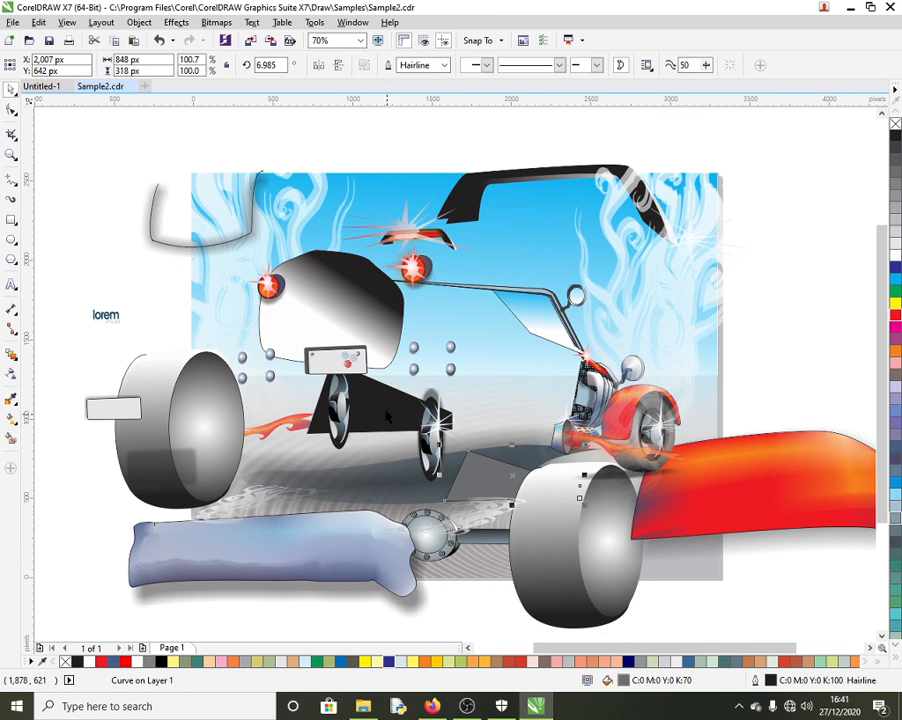
drag(384, 410, 391, 477)
drag(631, 403, 507, 434)
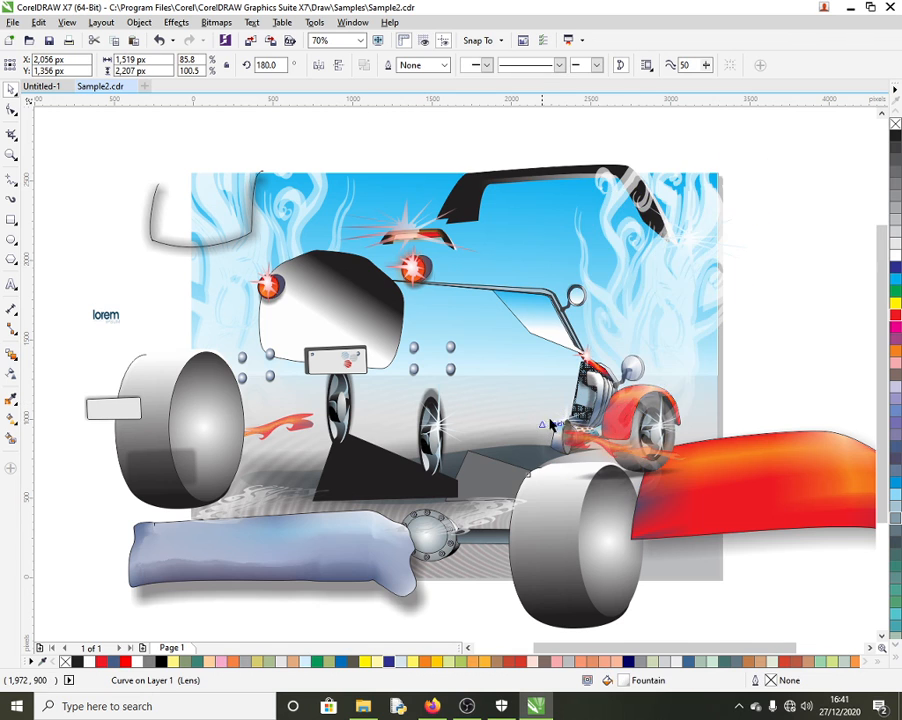
drag(416, 444, 700, 405)
key(m)
drag(621, 416, 642, 479)
drag(594, 399, 579, 437)
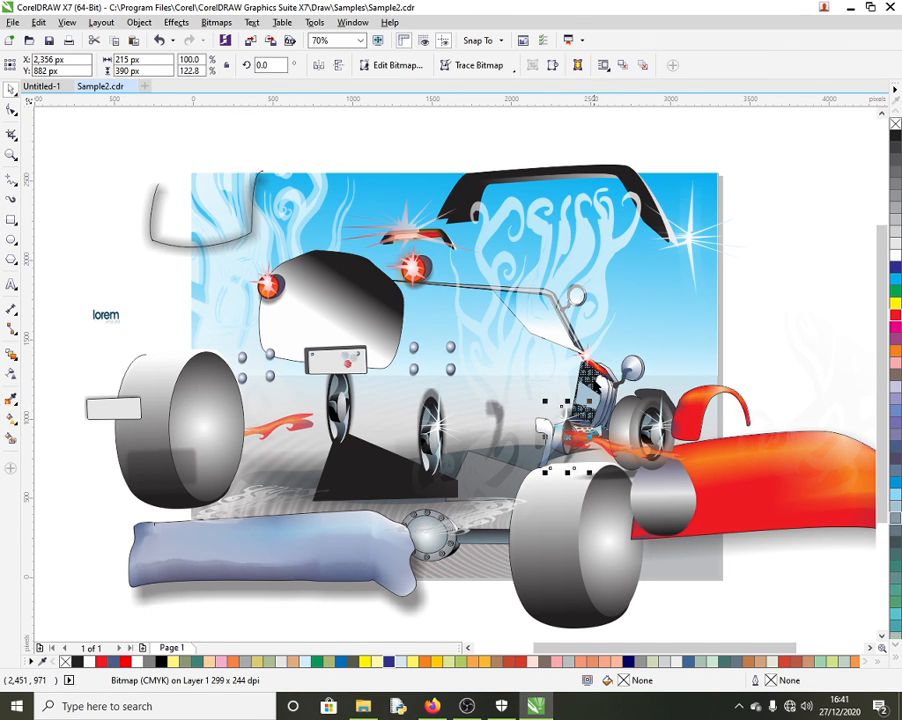
drag(544, 320, 500, 349)
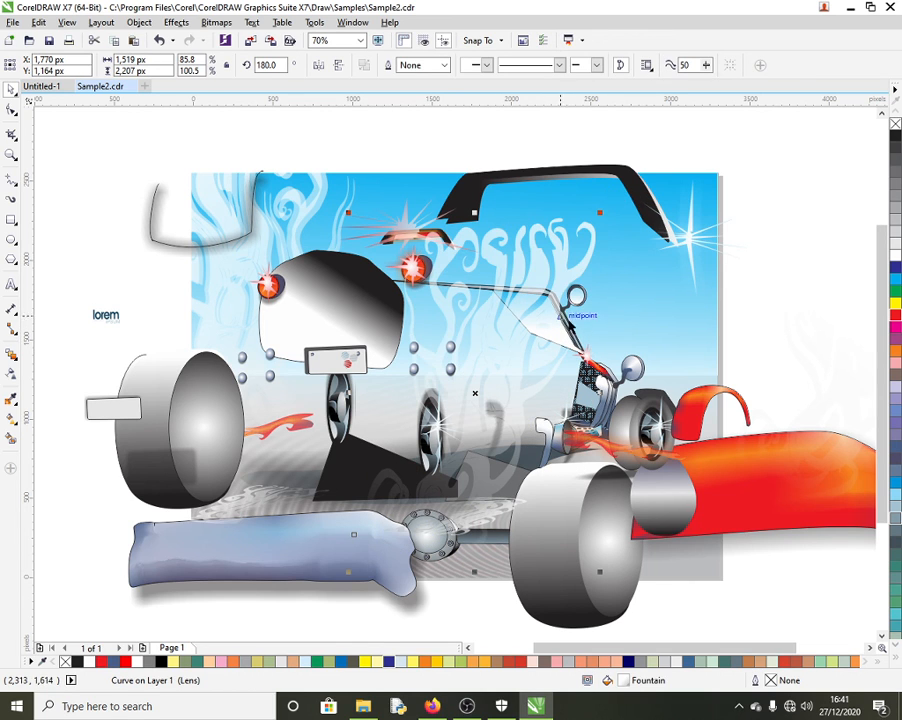
click(578, 299)
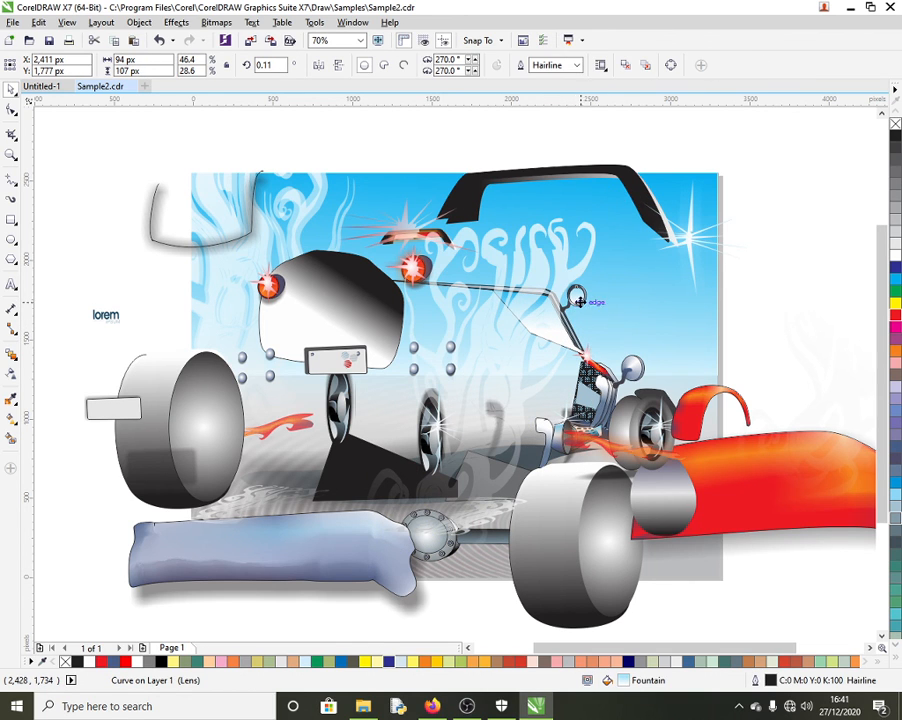
drag(637, 186, 717, 277)
key(ctrl+z)
key(ctrl+z)
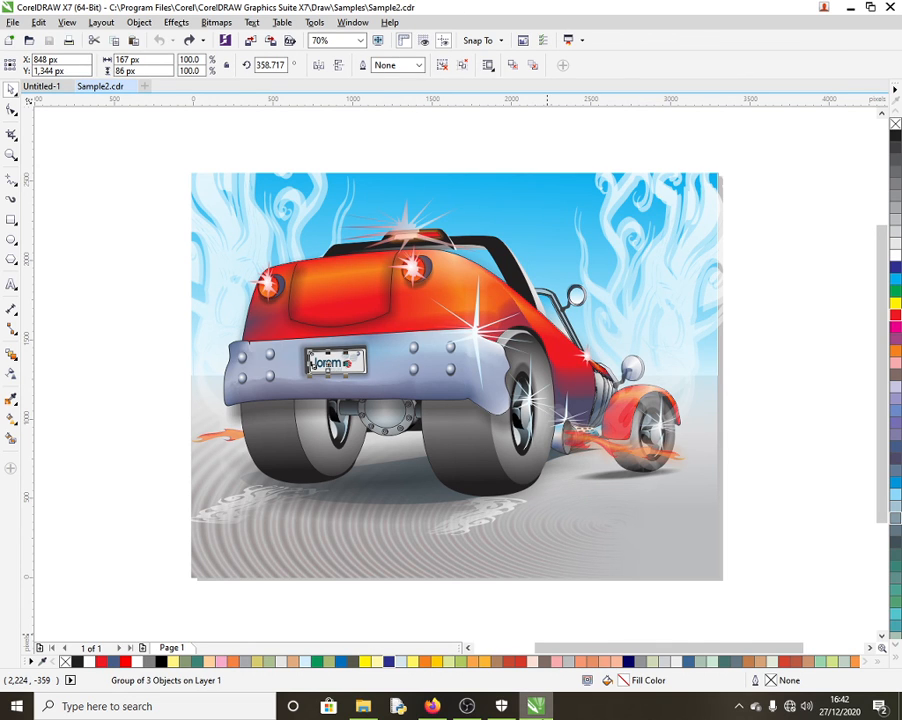
Step: Open Sample3.cdr, drag its blue tube, spring and top cap apart, then undo the moves
click(368, 712)
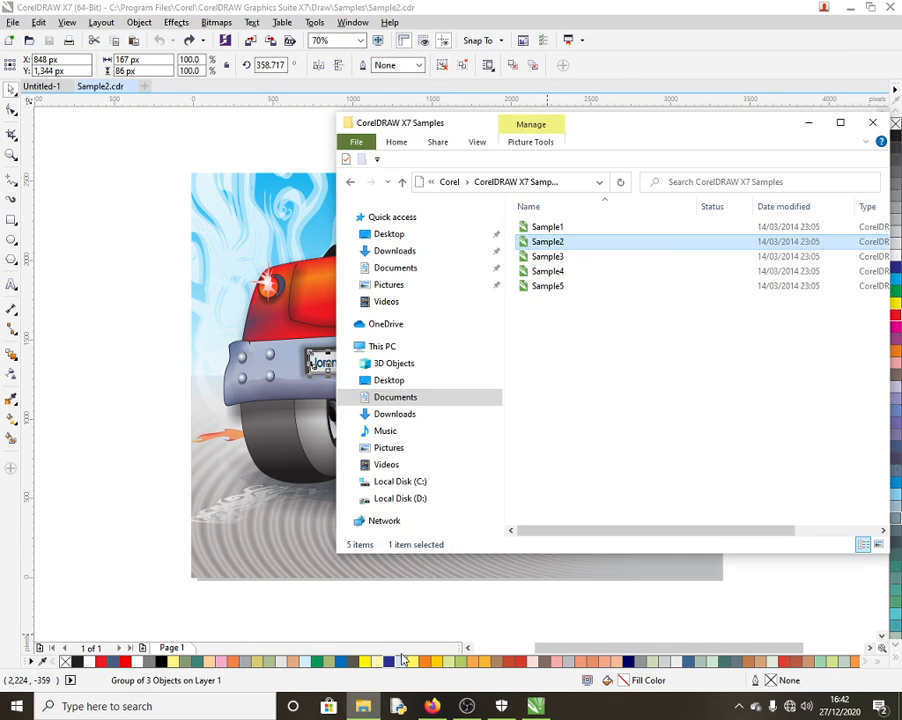
double_click(559, 259)
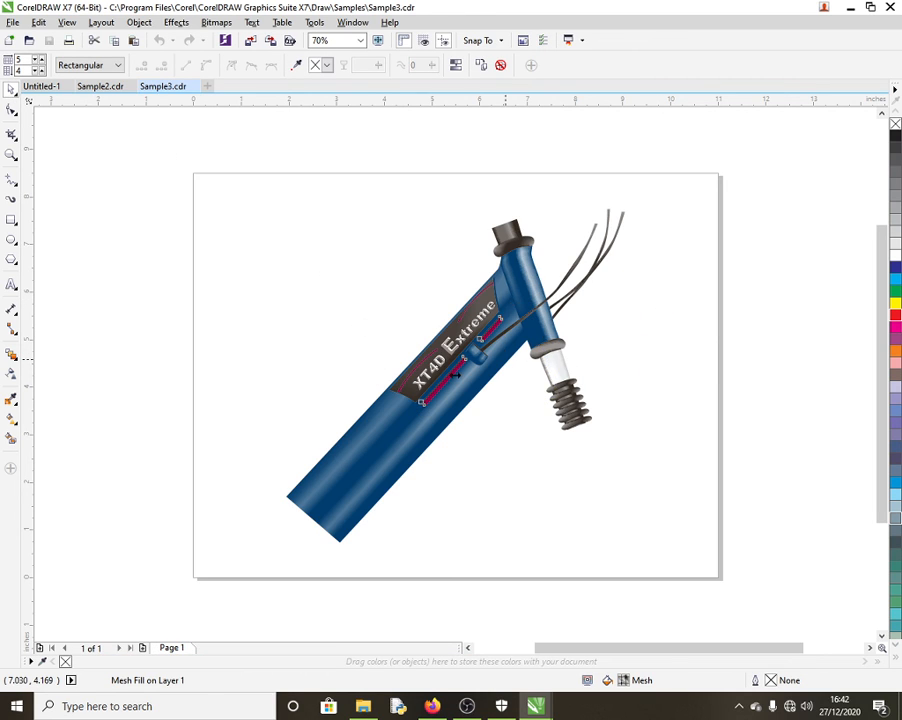
drag(400, 453, 437, 516)
drag(583, 413, 732, 417)
drag(506, 230, 386, 253)
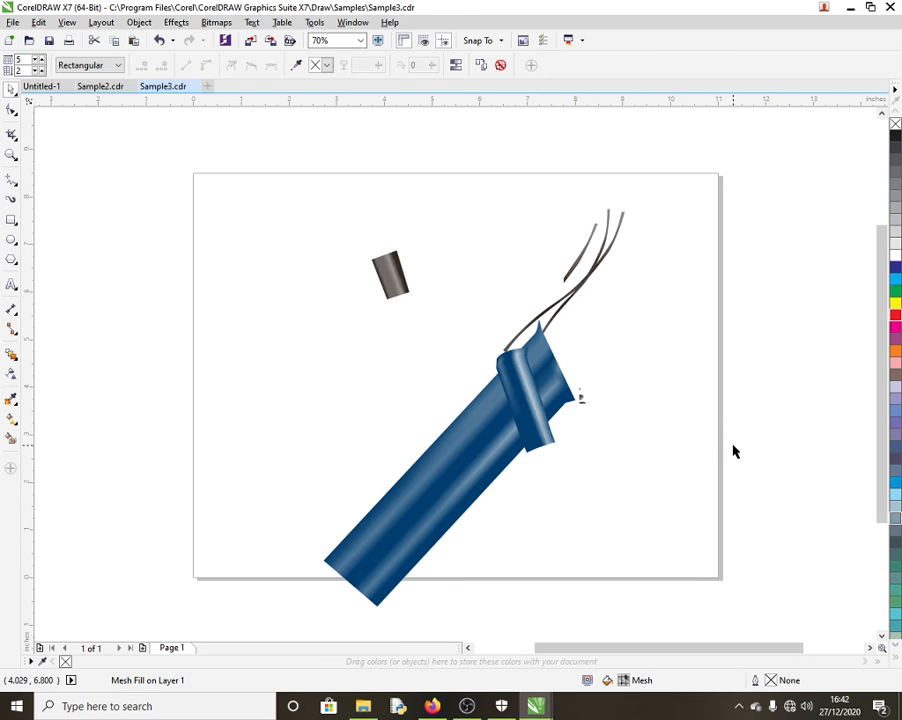
key(ctrl+z)
key(ctrl+z)
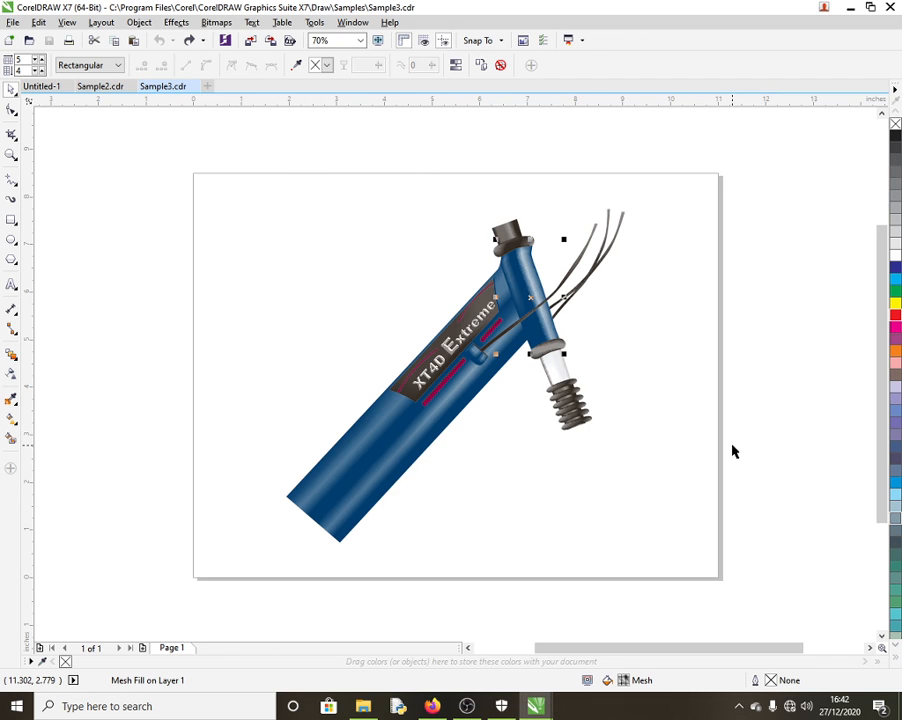
Step: Open Sample4.cdr from the samples folder and close the Sample2 and Sample3 drawings
click(364, 706)
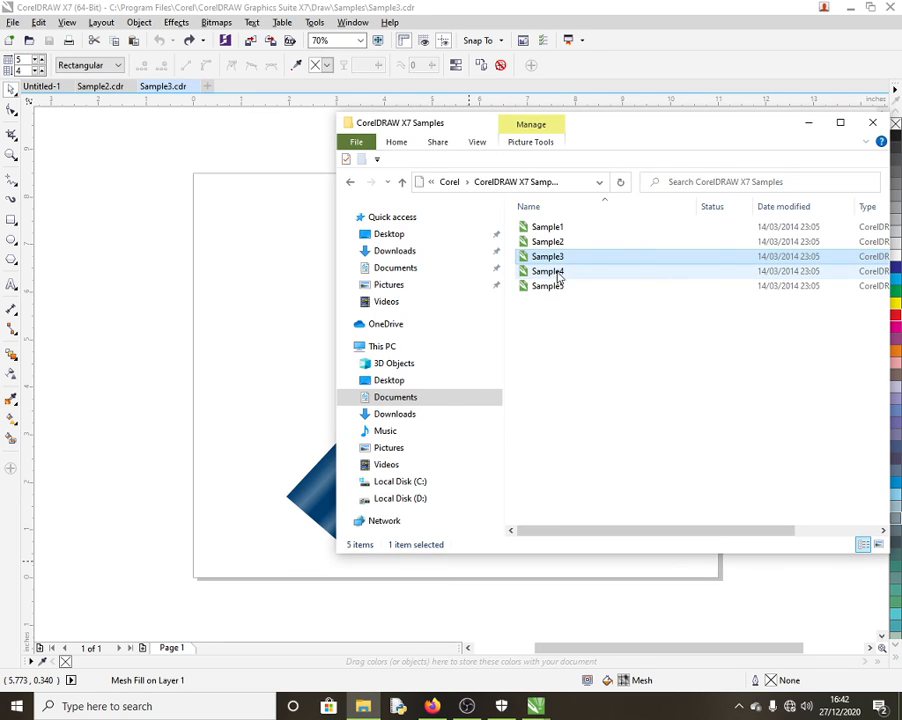
click(559, 272)
double_click(561, 272)
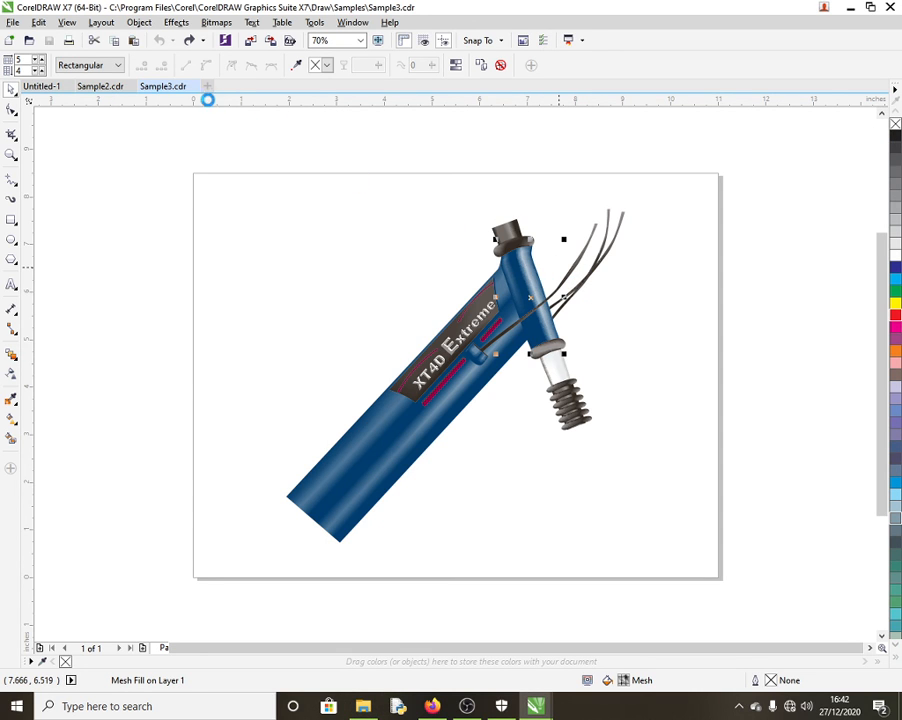
click(121, 87)
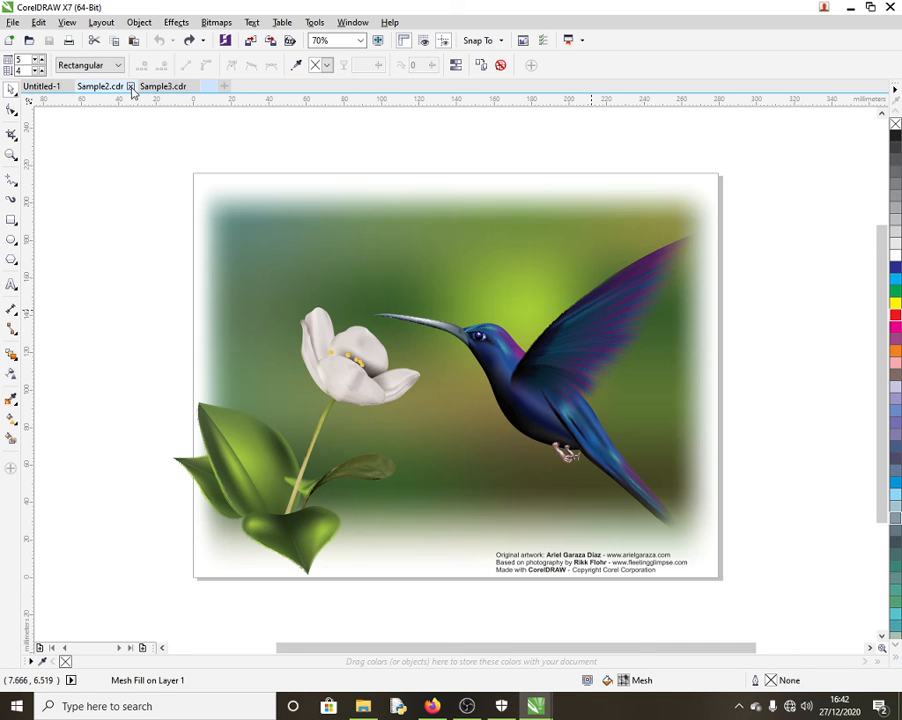
click(130, 87)
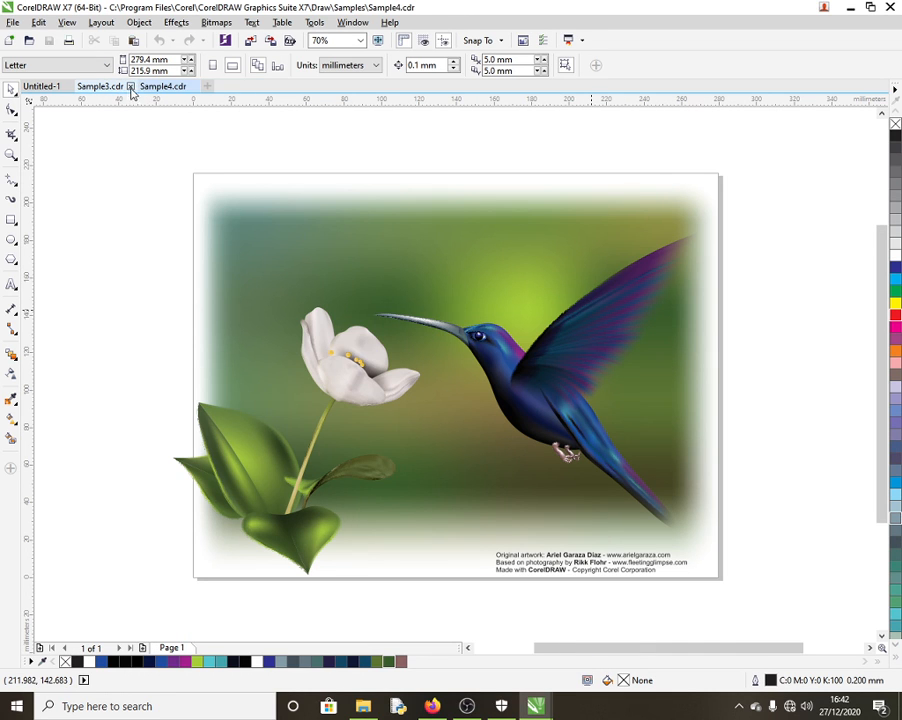
click(130, 87)
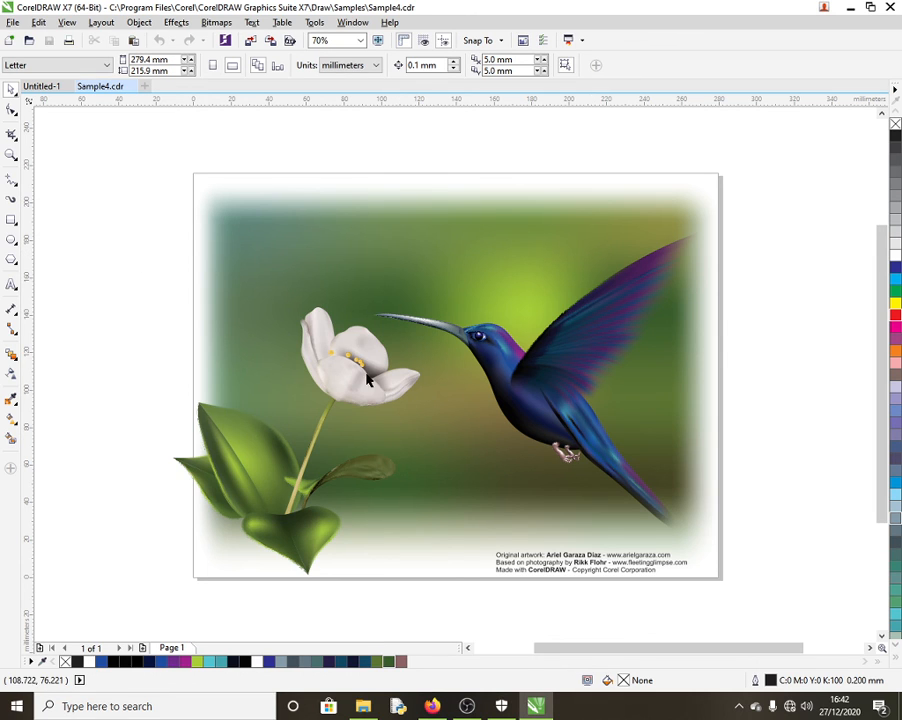
Step: Move the flower and leaves off the page and Ungroup All on them
drag(344, 374, 150, 358)
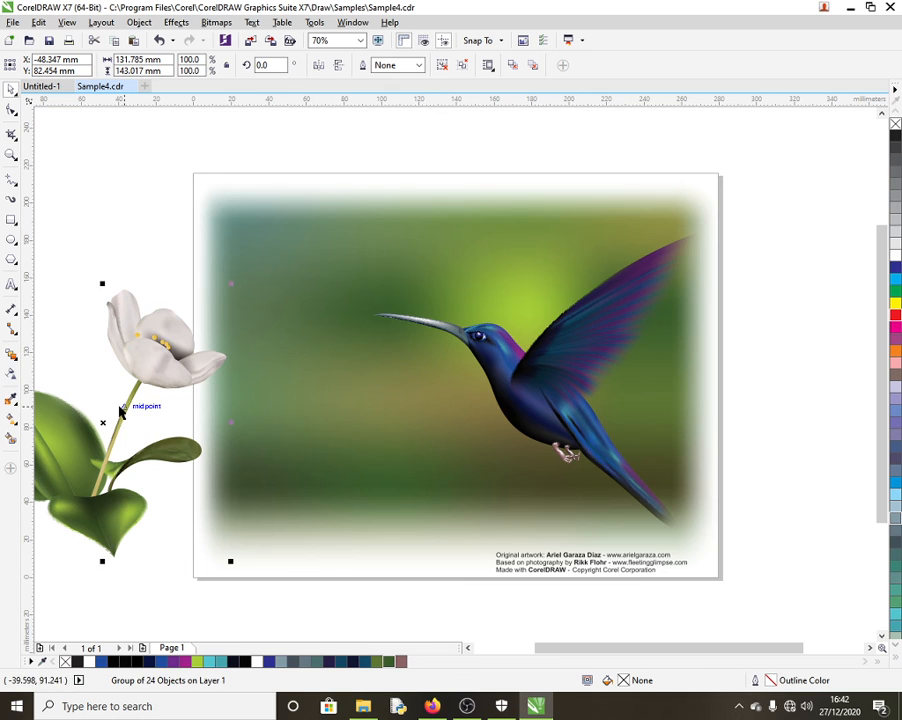
right_click(101, 420)
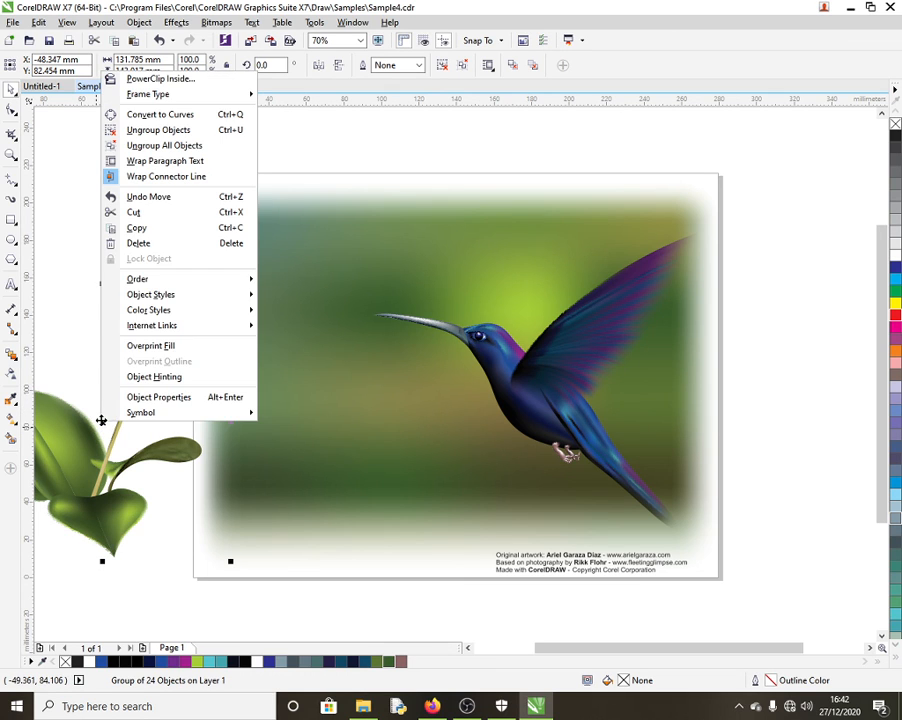
click(200, 146)
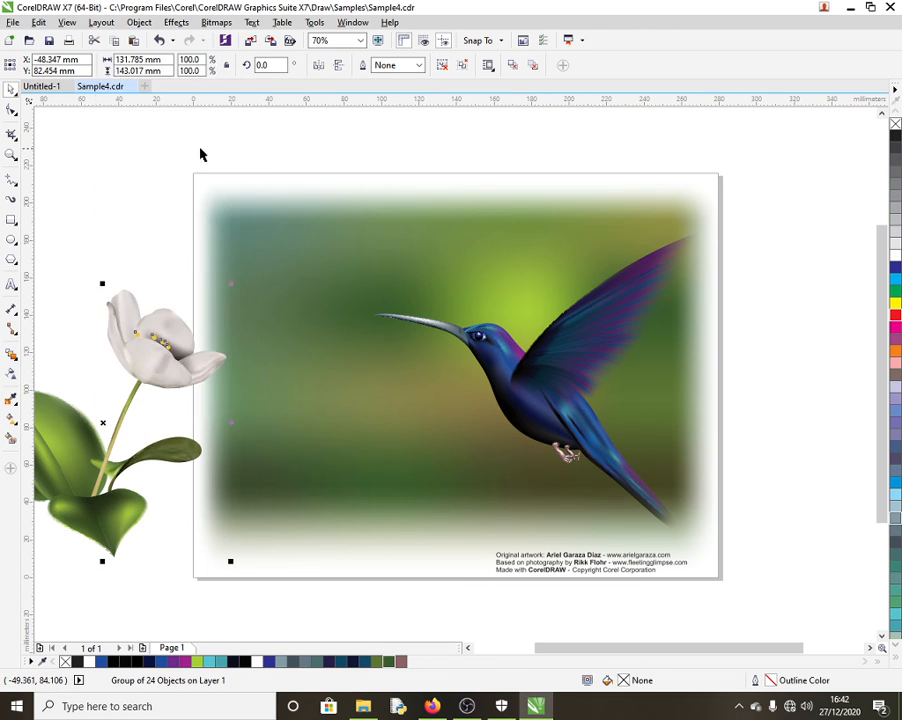
click(147, 224)
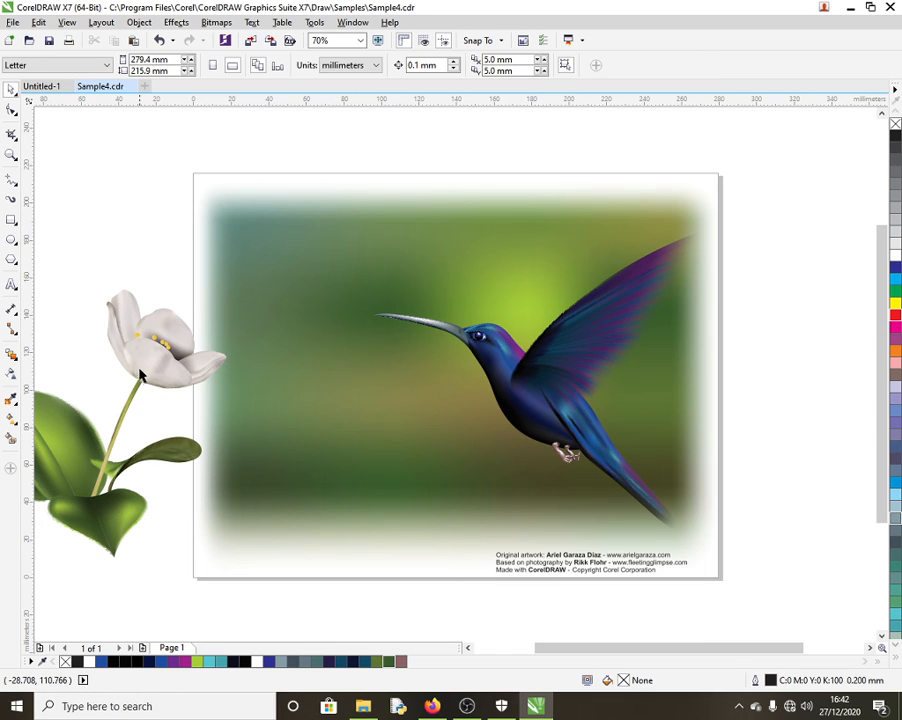
key(m)
Step: Pull the flower's leaf pieces and its front and top petals apart
click(170, 460)
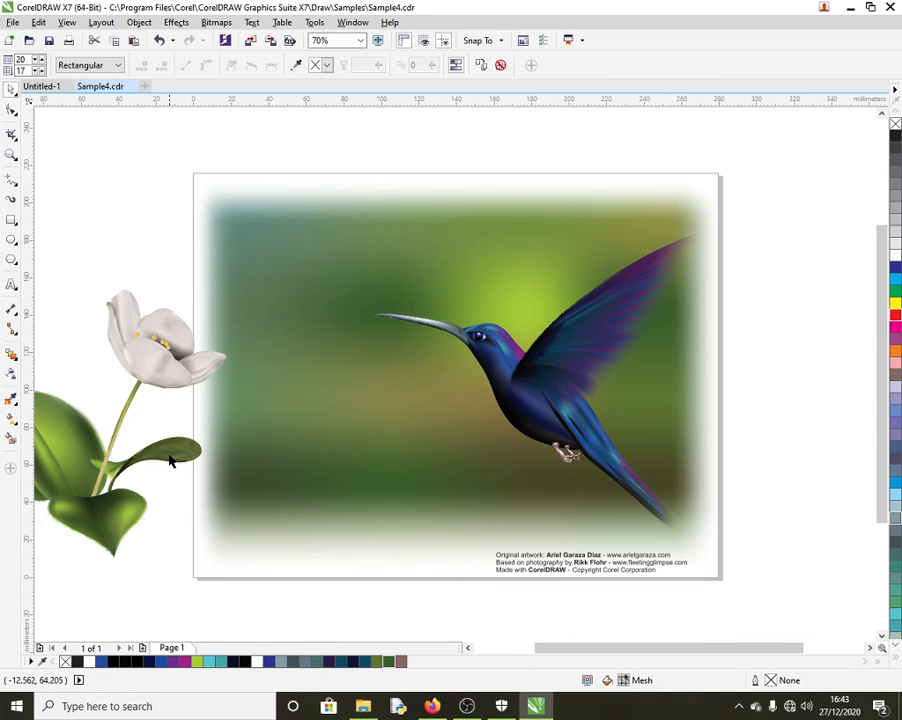
drag(170, 460, 235, 503)
drag(124, 516, 168, 592)
drag(88, 456, 136, 414)
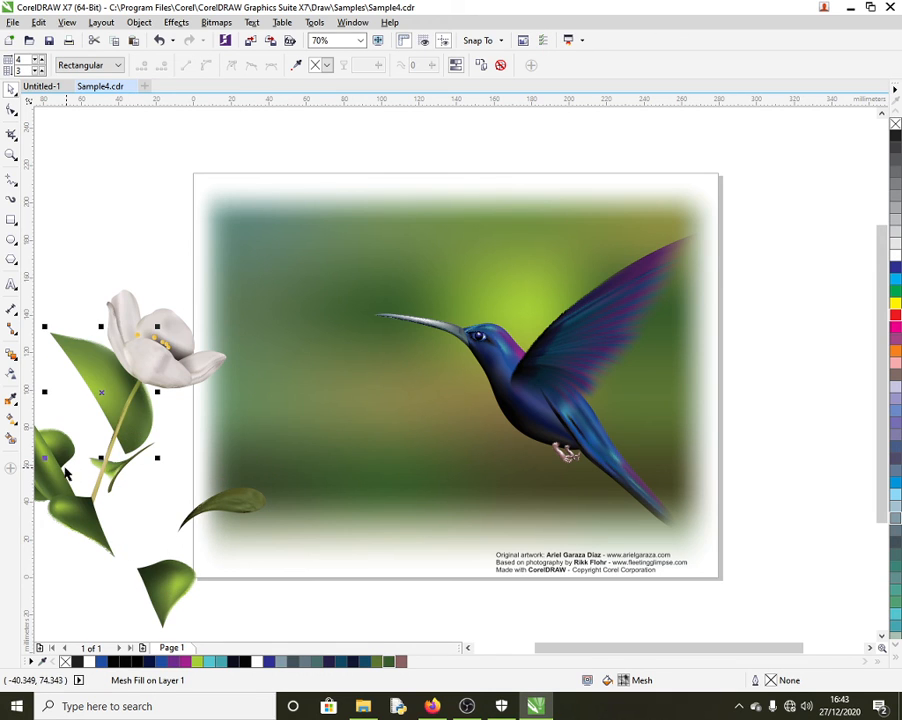
drag(64, 467, 92, 463)
drag(189, 375, 199, 442)
drag(169, 332, 136, 268)
Step: Ungroup the hummingbird and drag its left and right feet down below the body
click(468, 340)
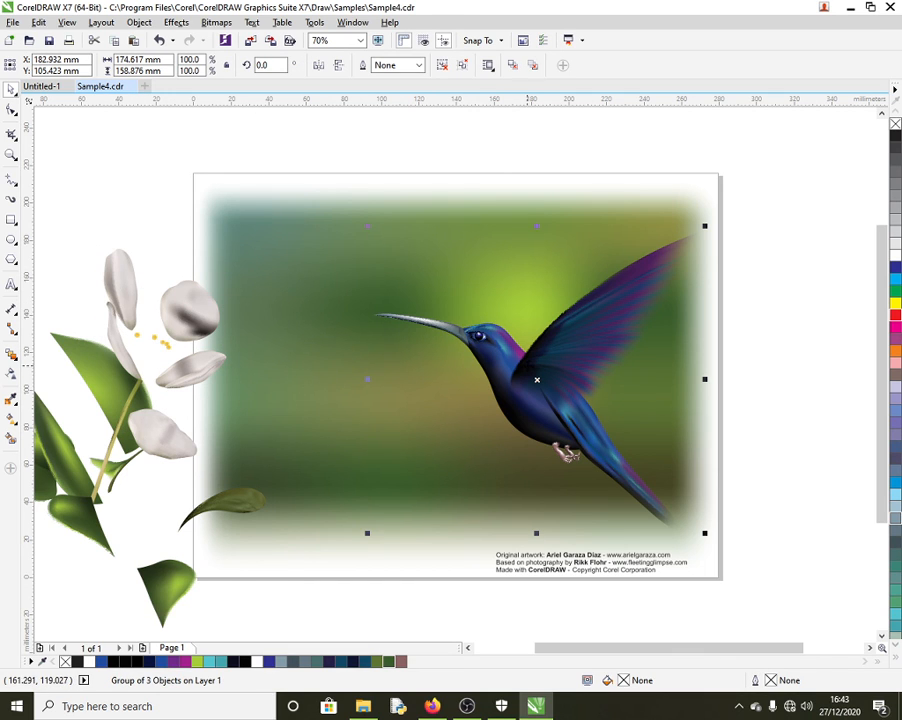
right_click(528, 367)
click(586, 75)
click(756, 461)
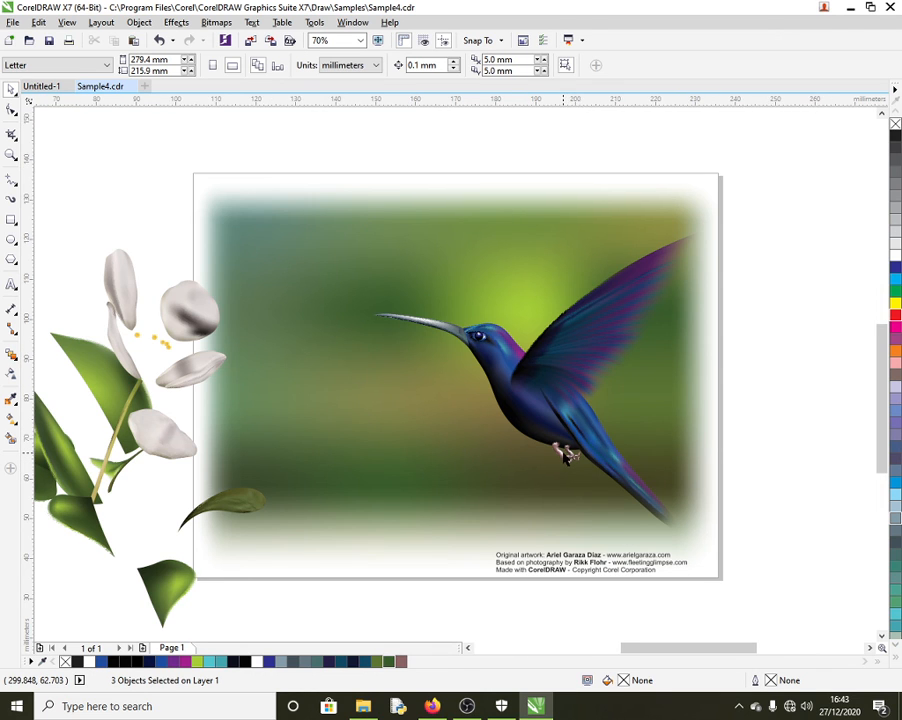
scroll(566, 454, up, 2)
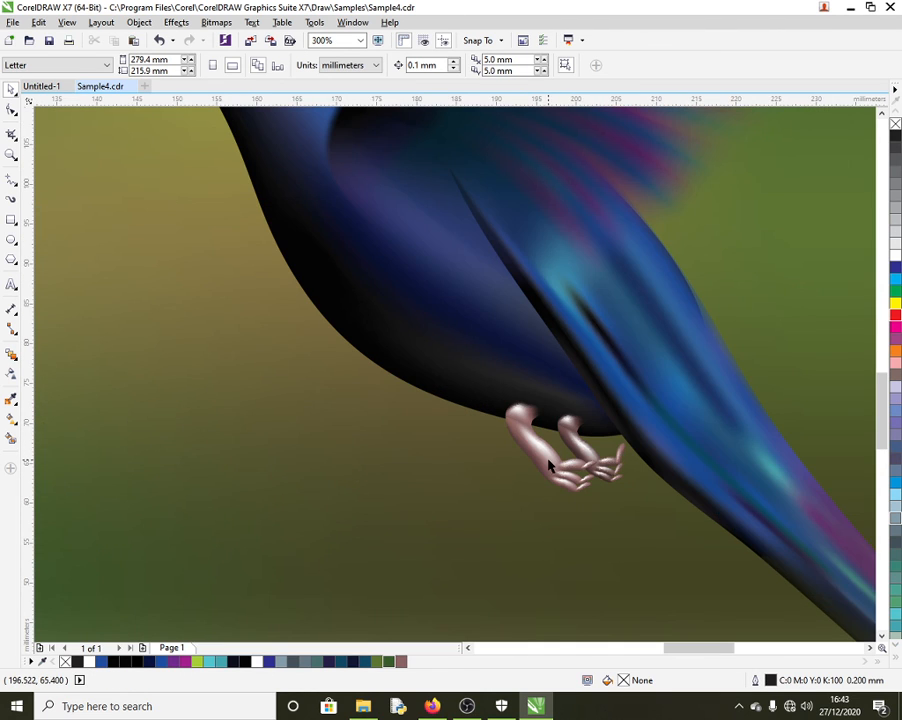
click(558, 479)
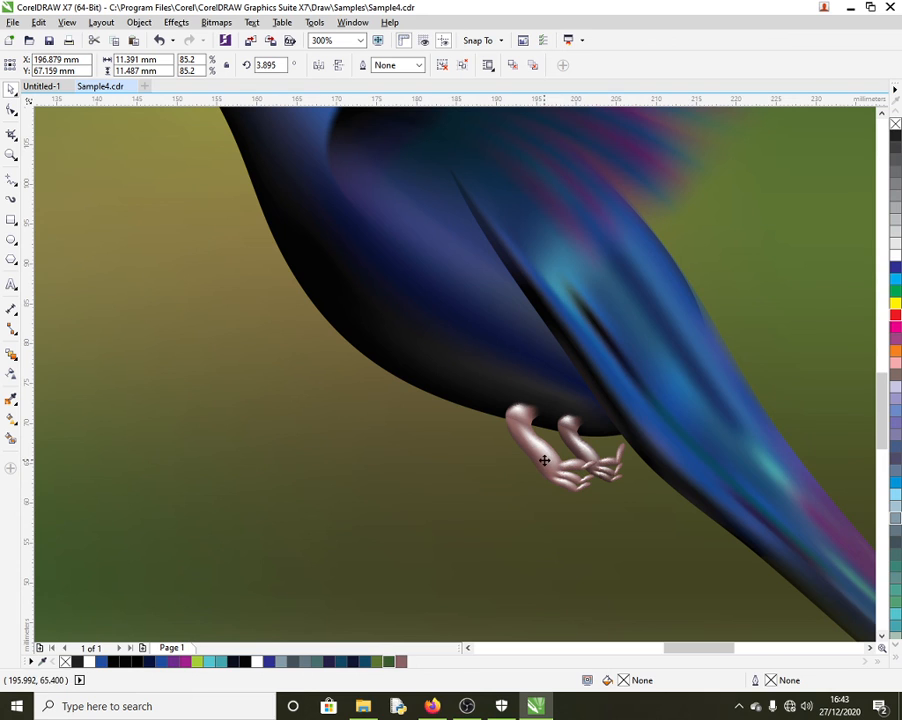
drag(544, 460, 508, 530)
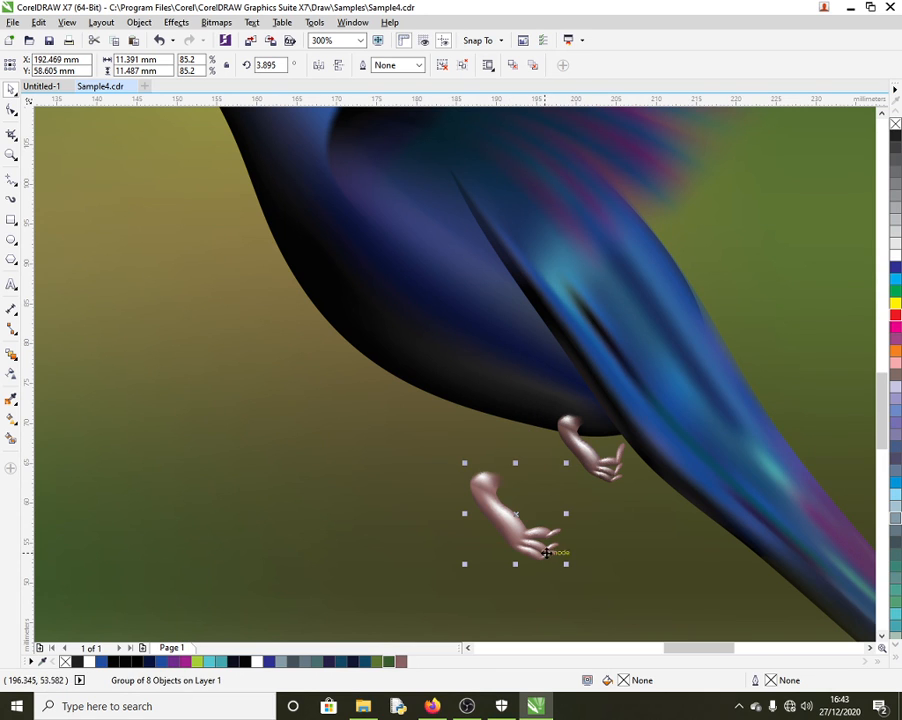
drag(597, 474, 634, 549)
click(462, 501)
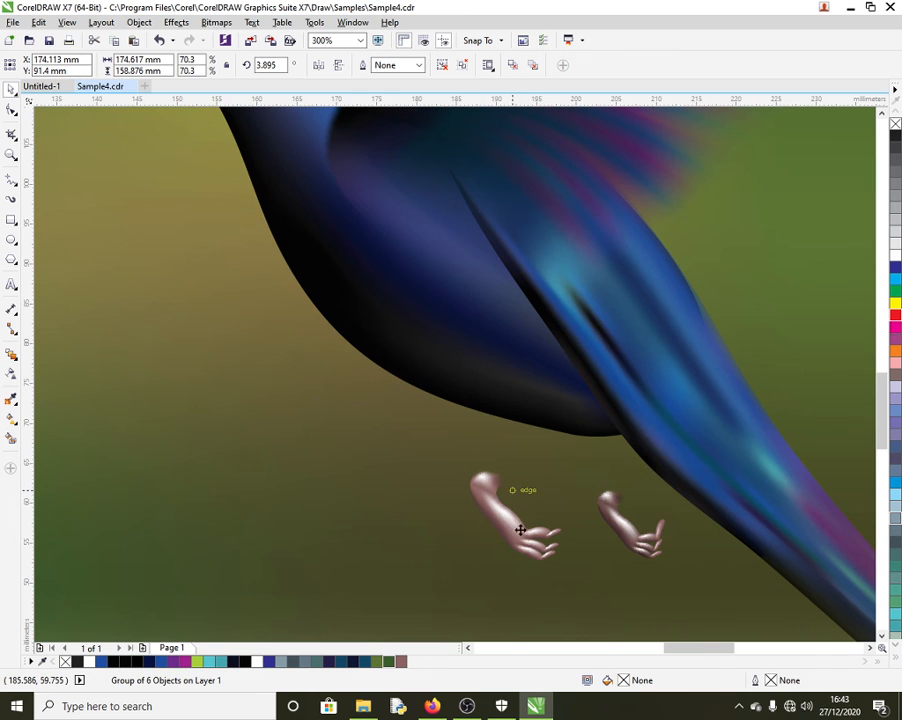
scroll(520, 530, down, 1)
scroll(526, 532, down, 2)
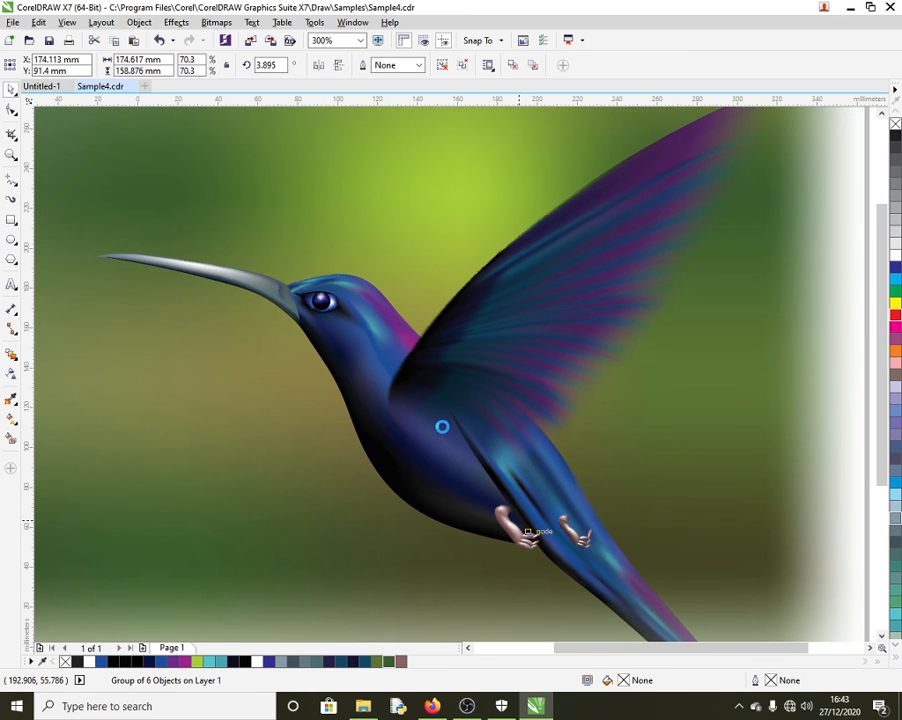
scroll(524, 531, down, 2)
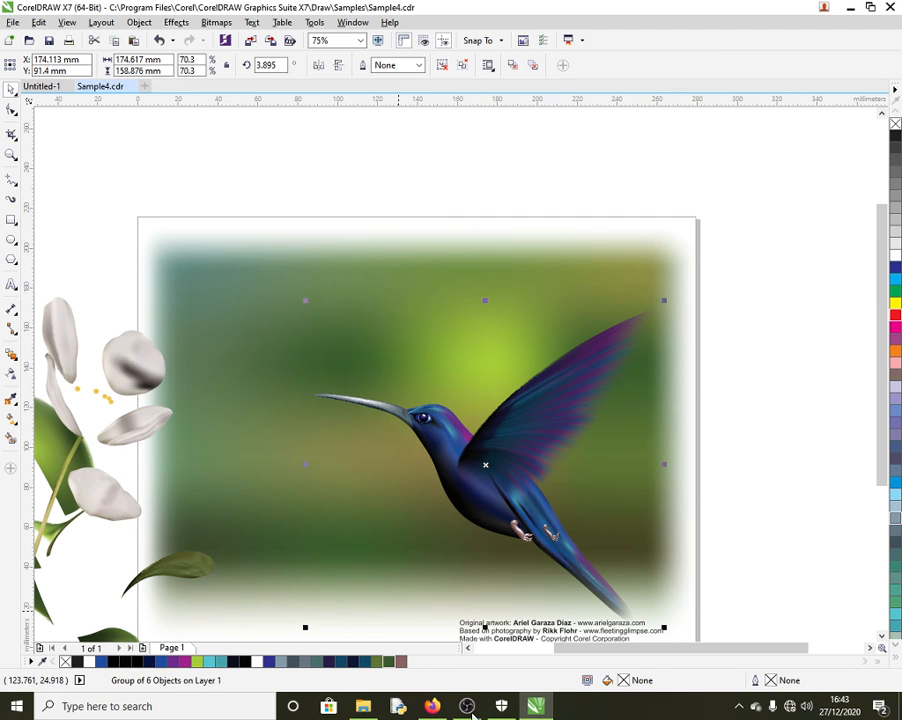
Step: Open Sample5.cdr from the samples folder, close it, then close Sample4 to get the save prompt
click(363, 706)
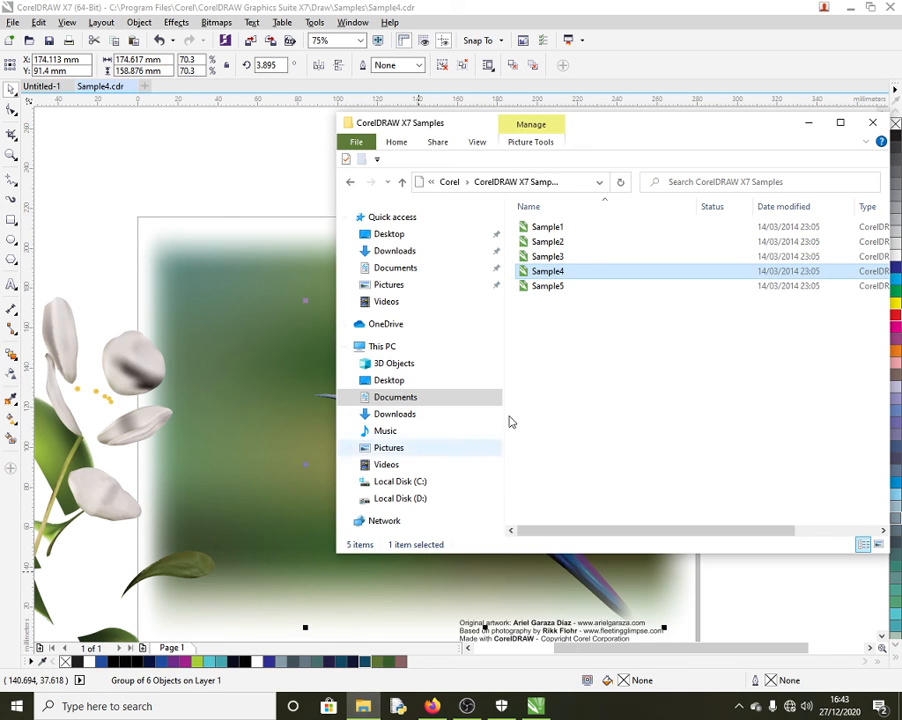
double_click(547, 286)
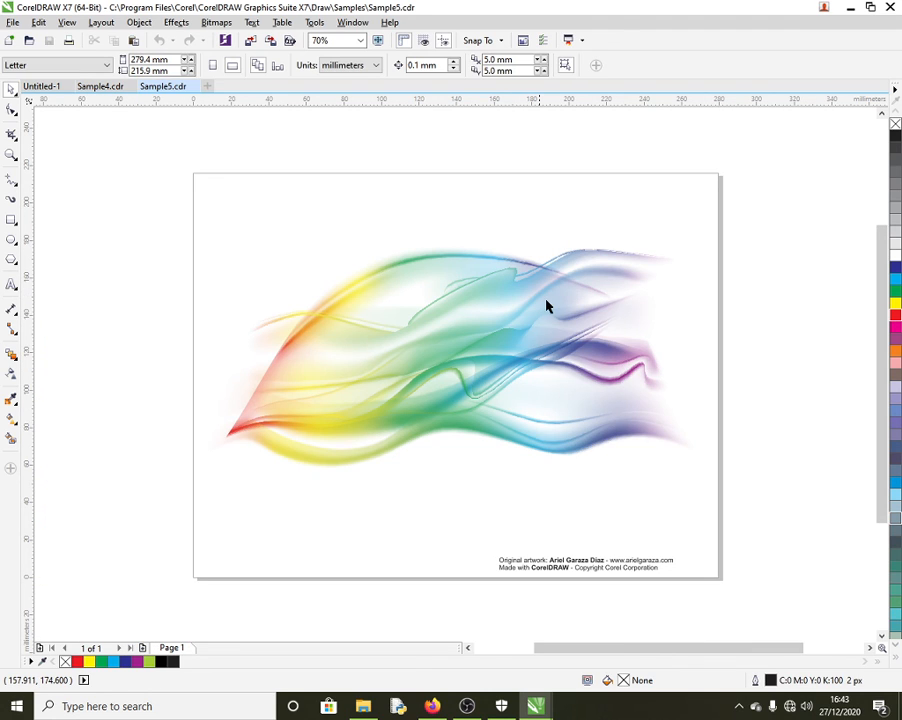
click(193, 86)
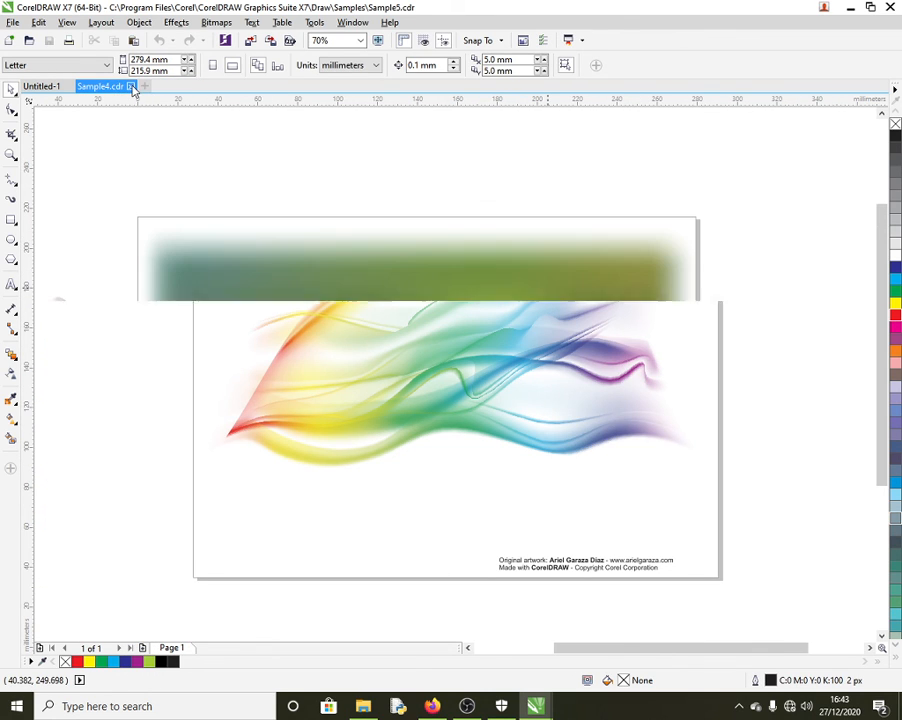
click(132, 86)
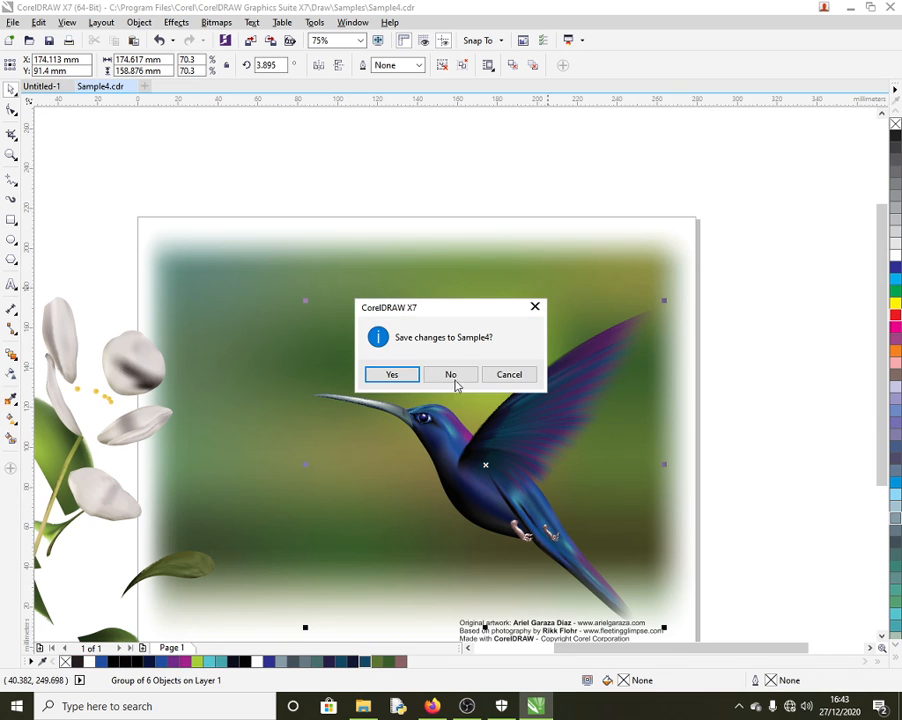